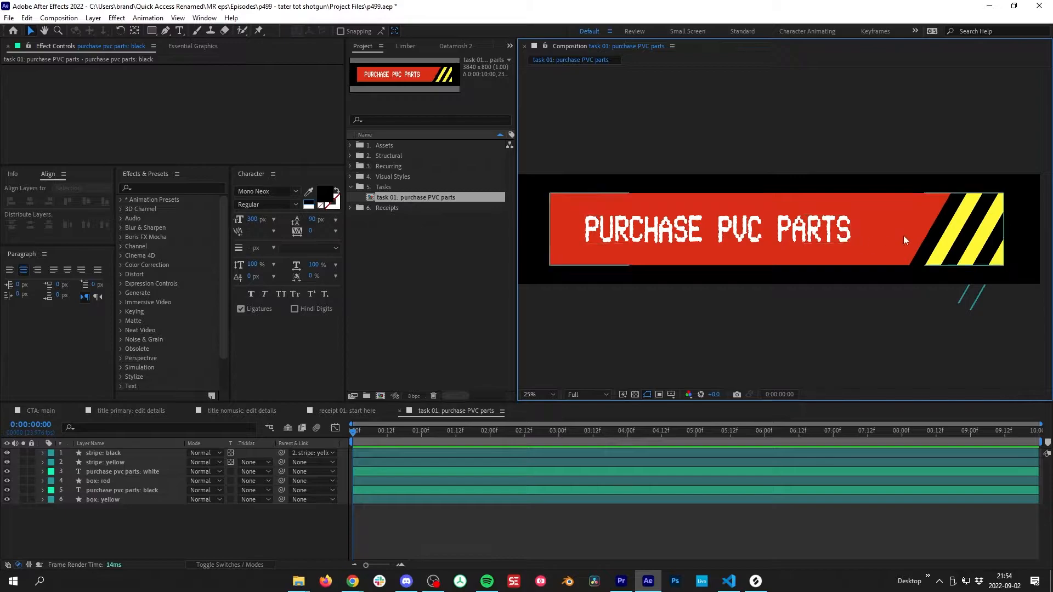
Hide the white text and red box layers to view the yellow version beneath, and show both layers again.
left_click_drag(702, 254, 709, 255)
key("v")
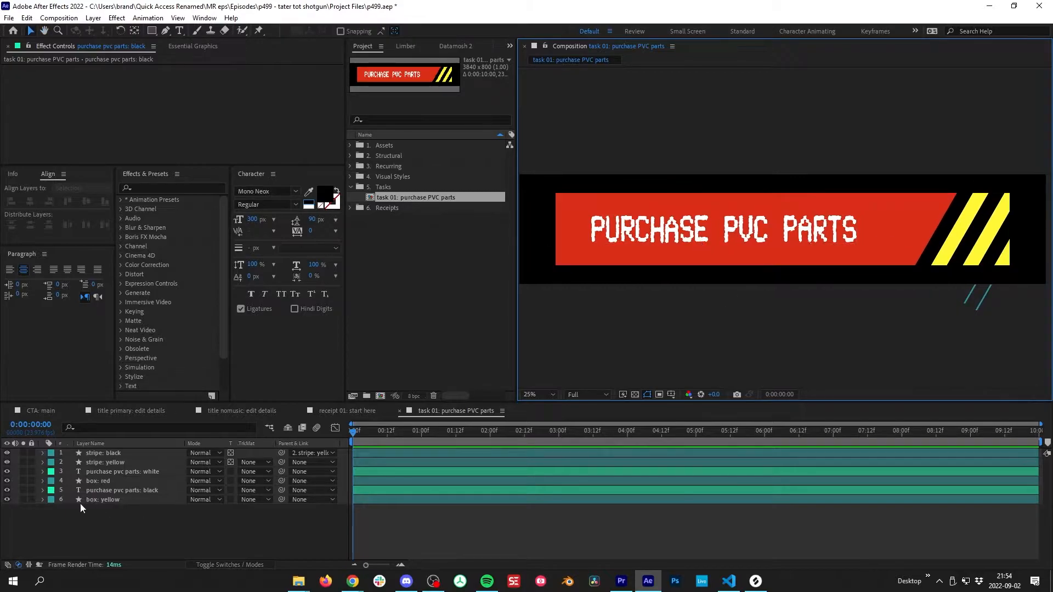
left_click(8, 482)
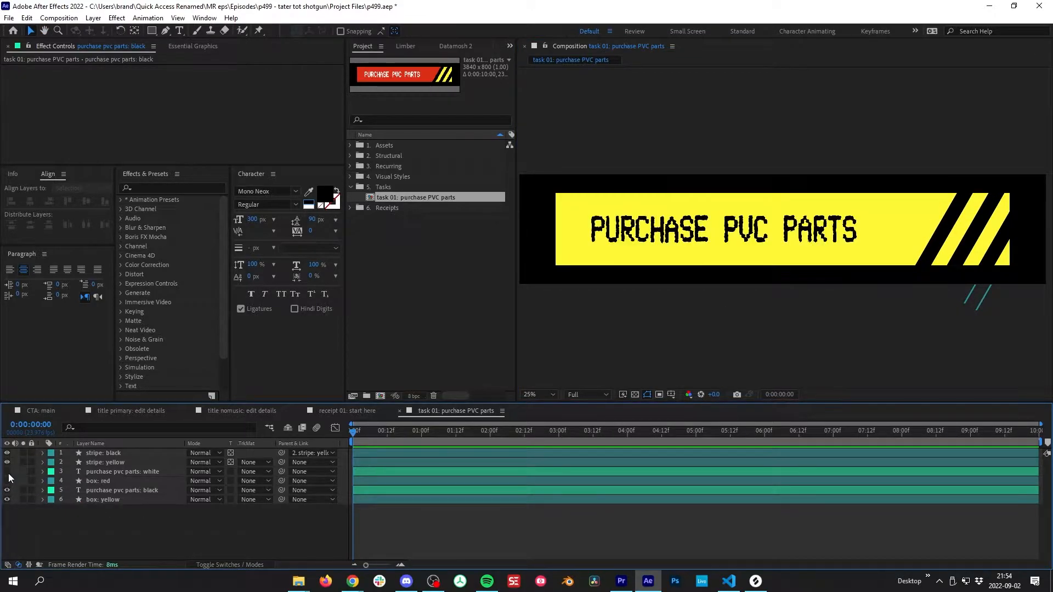
left_click(7, 482)
left_click(130, 519)
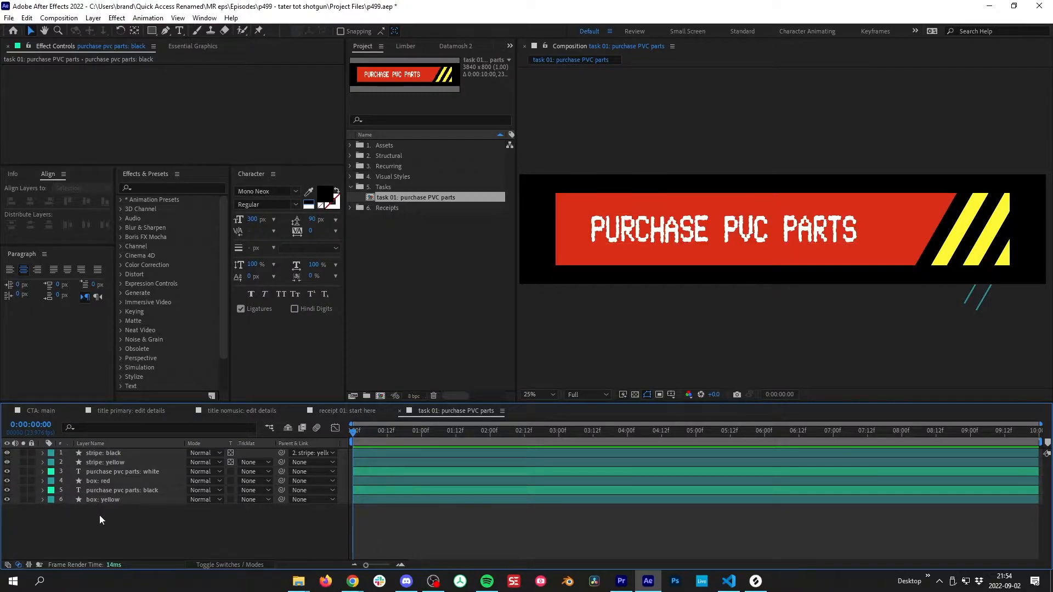
left_click_drag(781, 233, 824, 255)
key("ctrl+z")
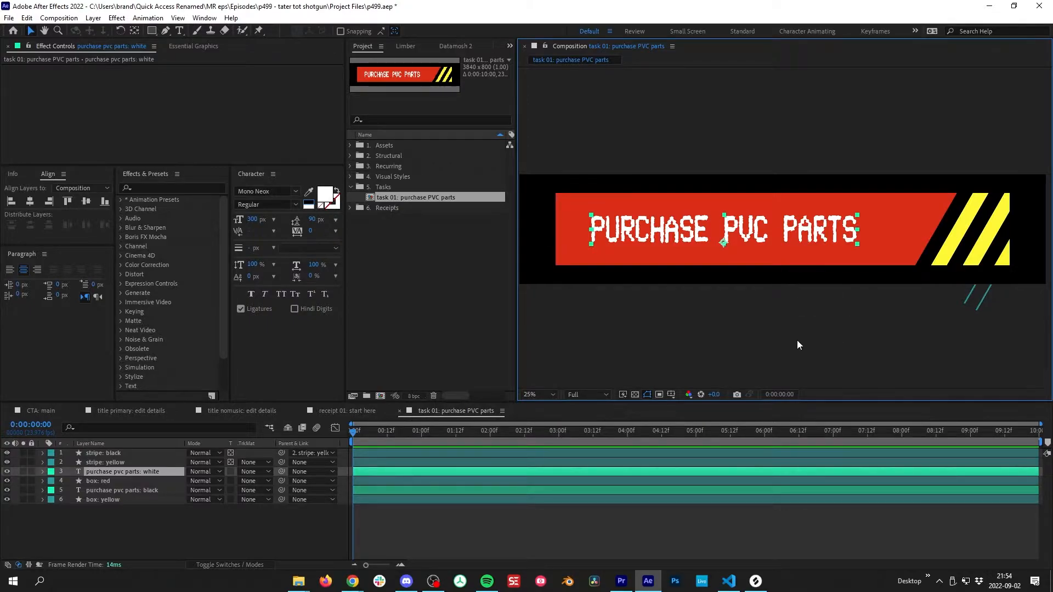
left_click(876, 145)
key("comma")
key("period")
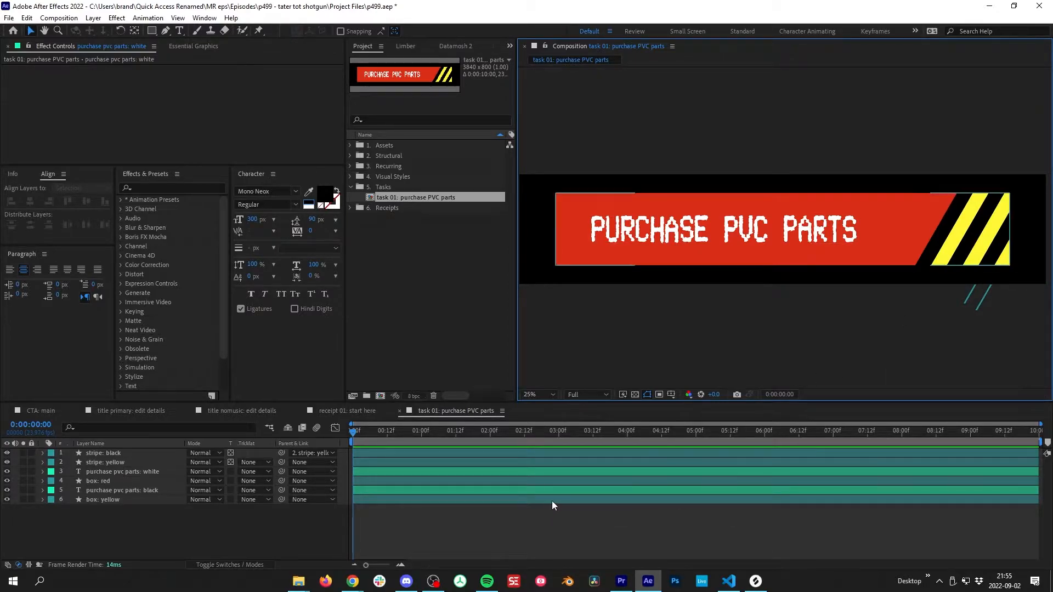
left_click(455, 533)
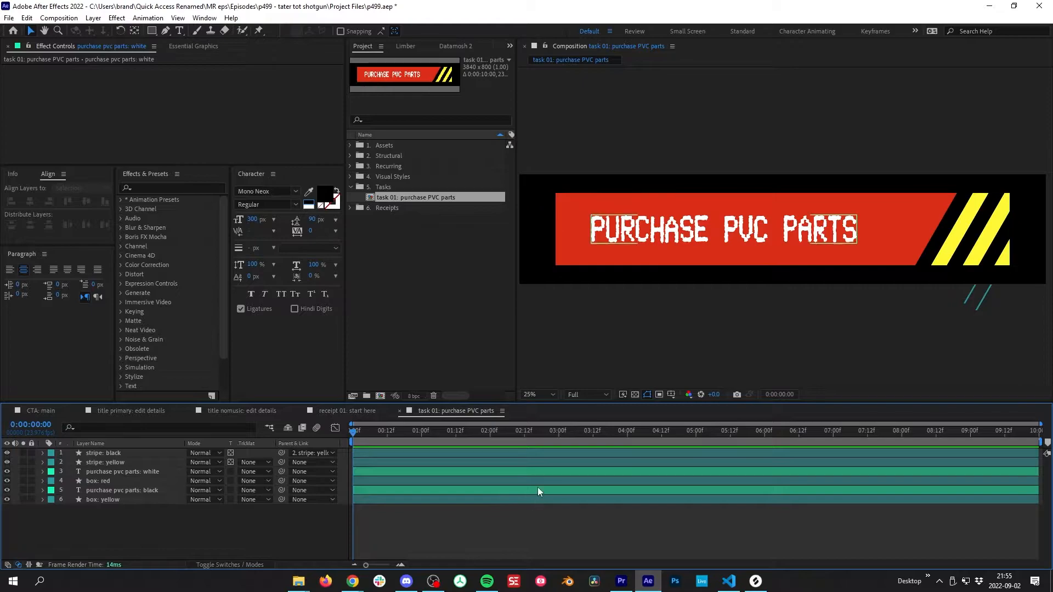
Examine the black stripe and red box layers, switching the black stripe's visibility off and on.
left_click(91, 455)
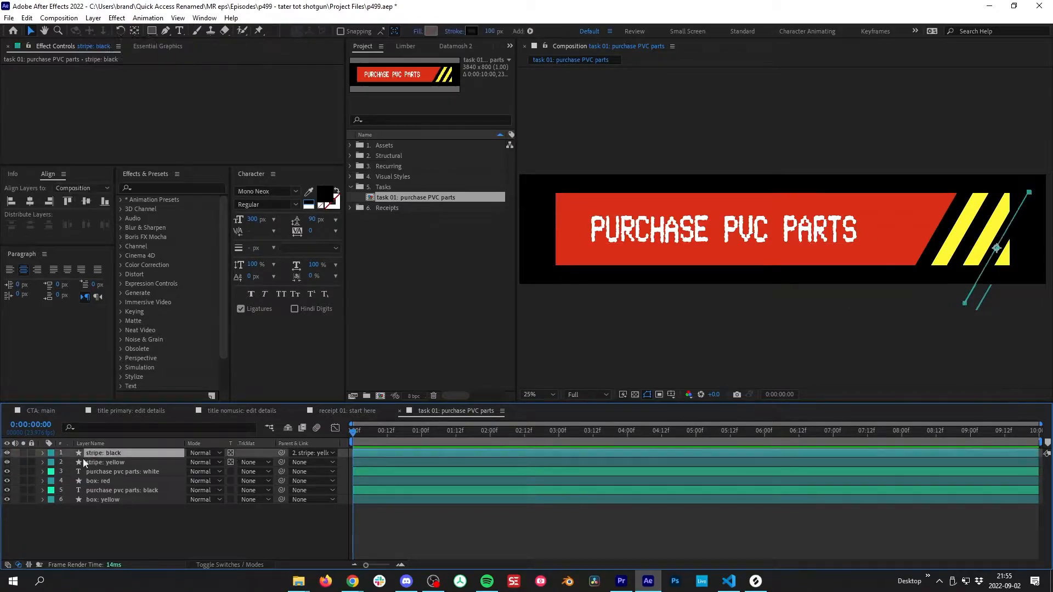
left_click(7, 453)
left_click(8, 453)
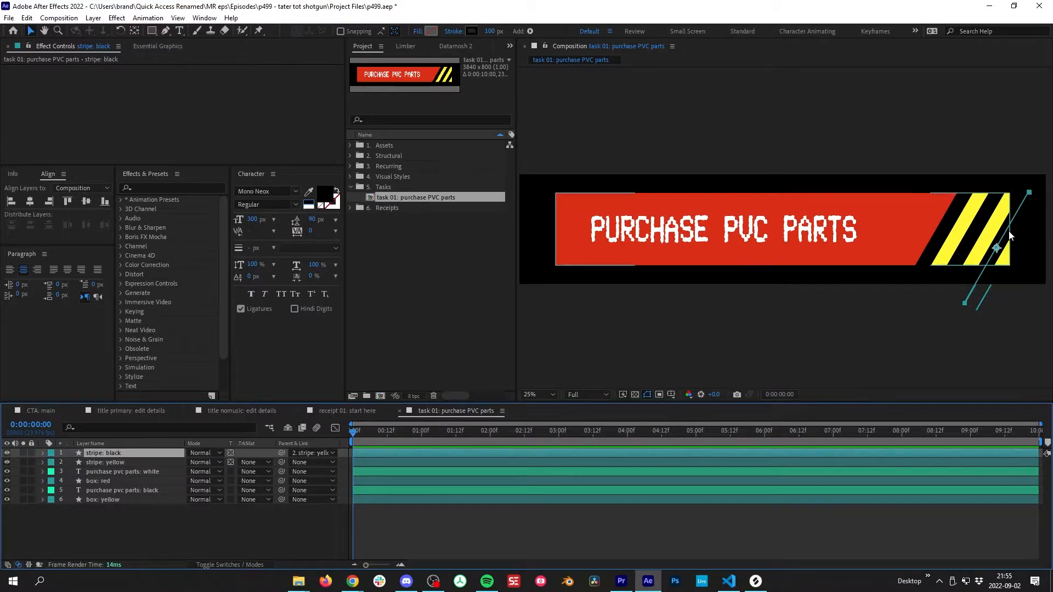
left_click(114, 481)
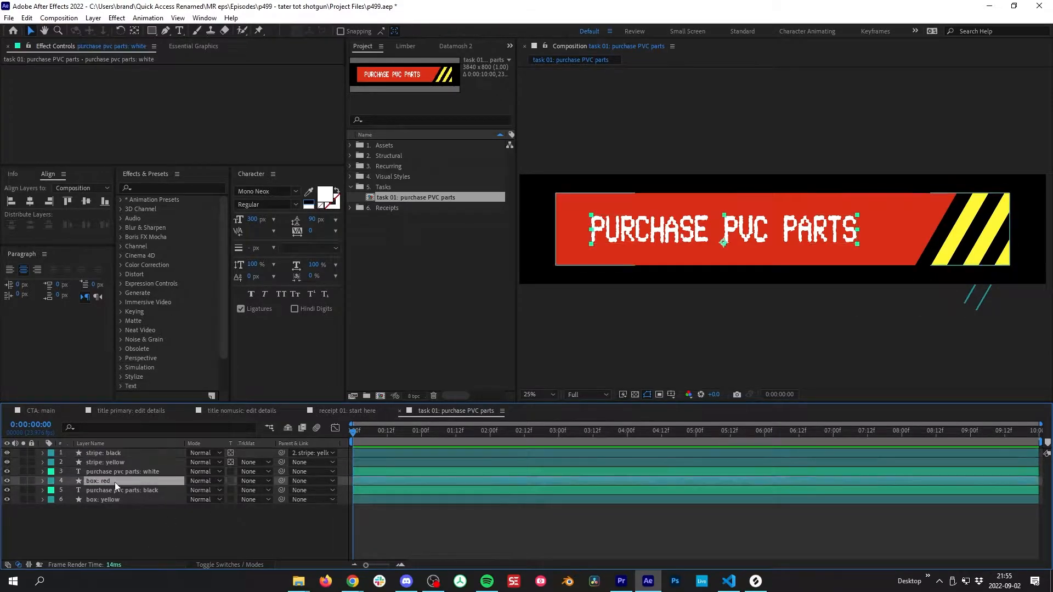
left_click(537, 519)
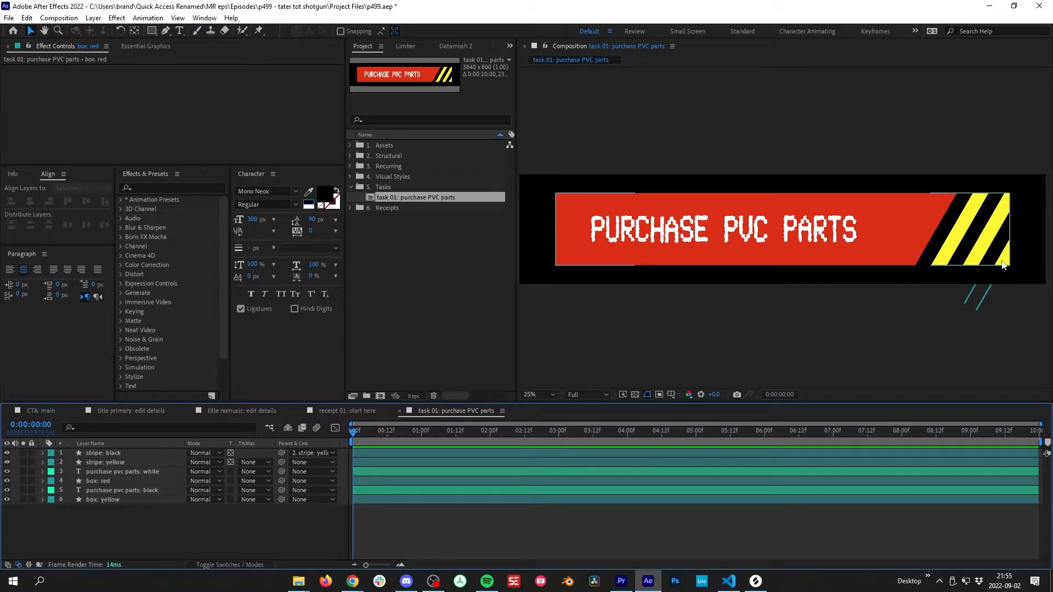
mouse_move(7, 453)
left_mouse_down()
mouse_move(7, 462)
mouse_move(7, 453)
left_mouse_up()
Reveal the yellow stripe's Position and hide the black text and yellow box from the layer list as shy layers.
left_click(94, 464)
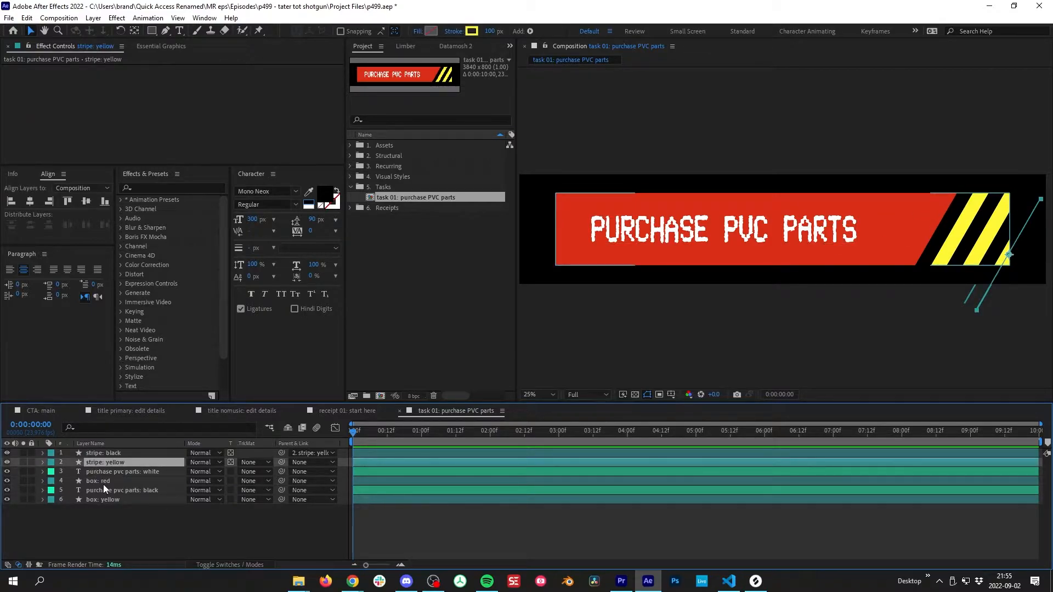
key("p")
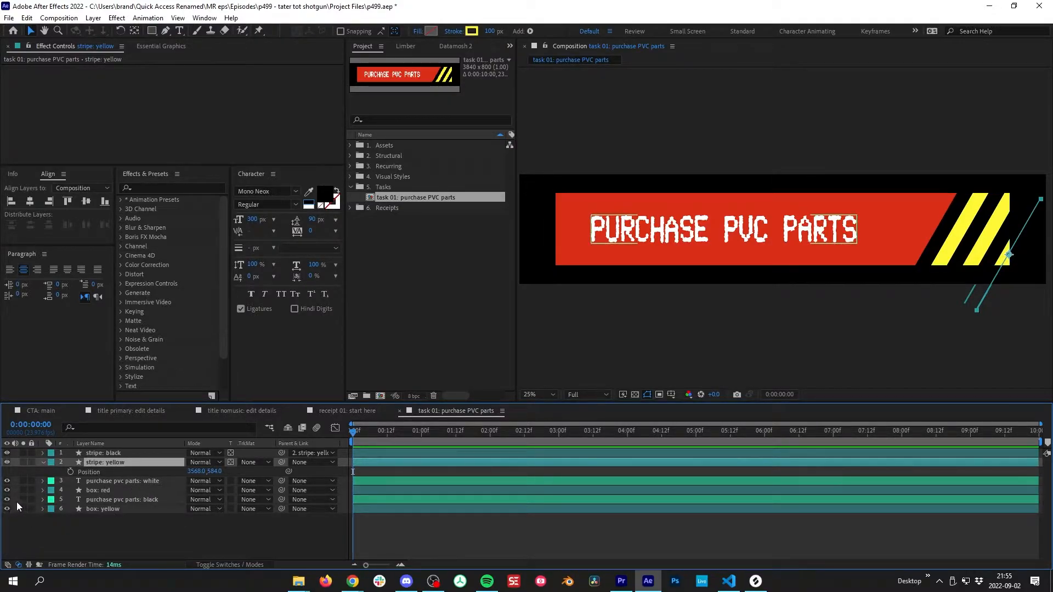
left_click(98, 498)
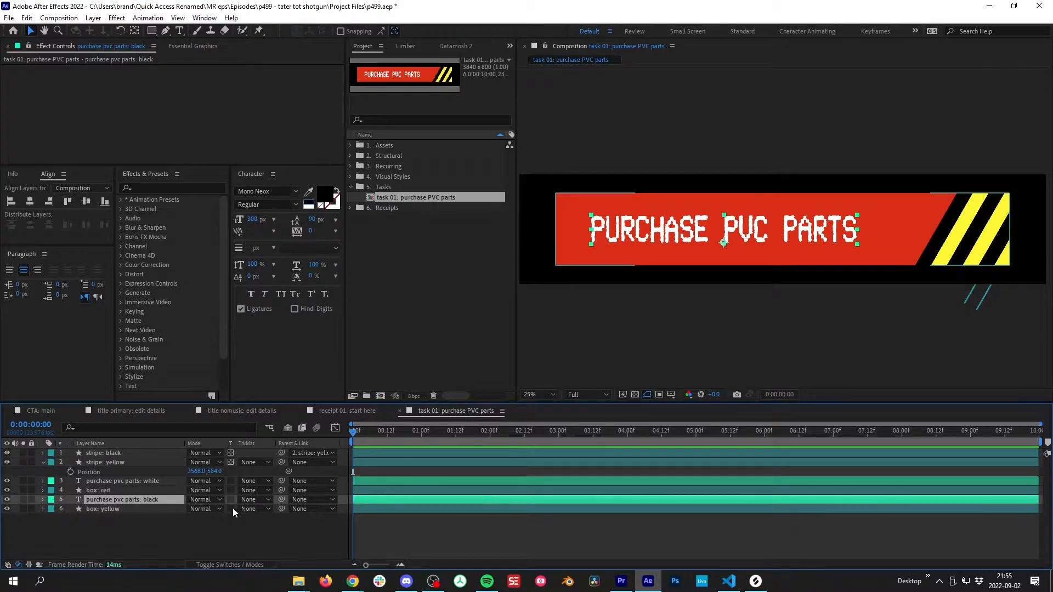
left_click(254, 564)
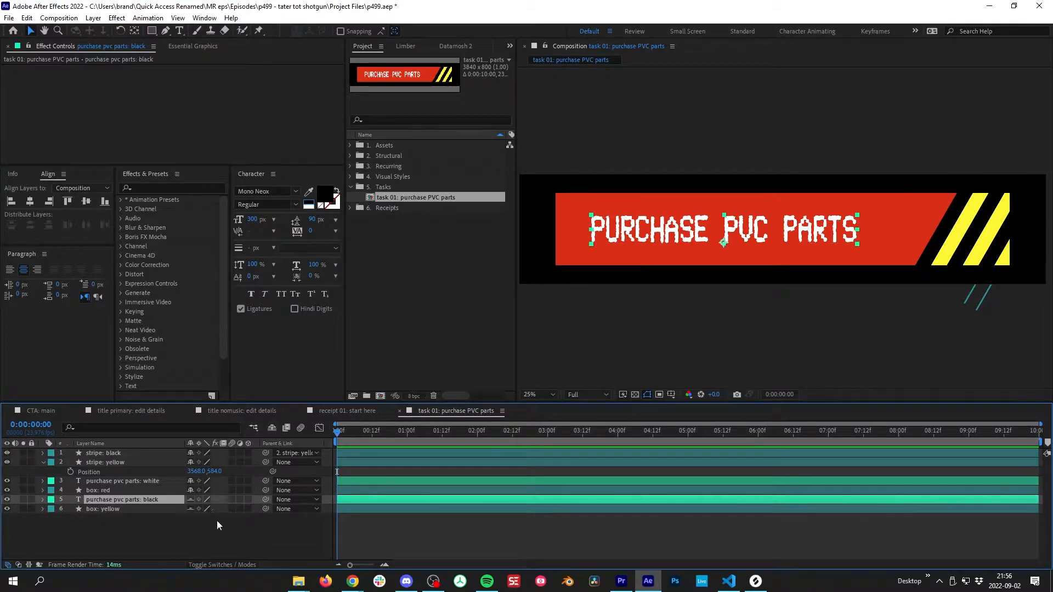
left_click(271, 428)
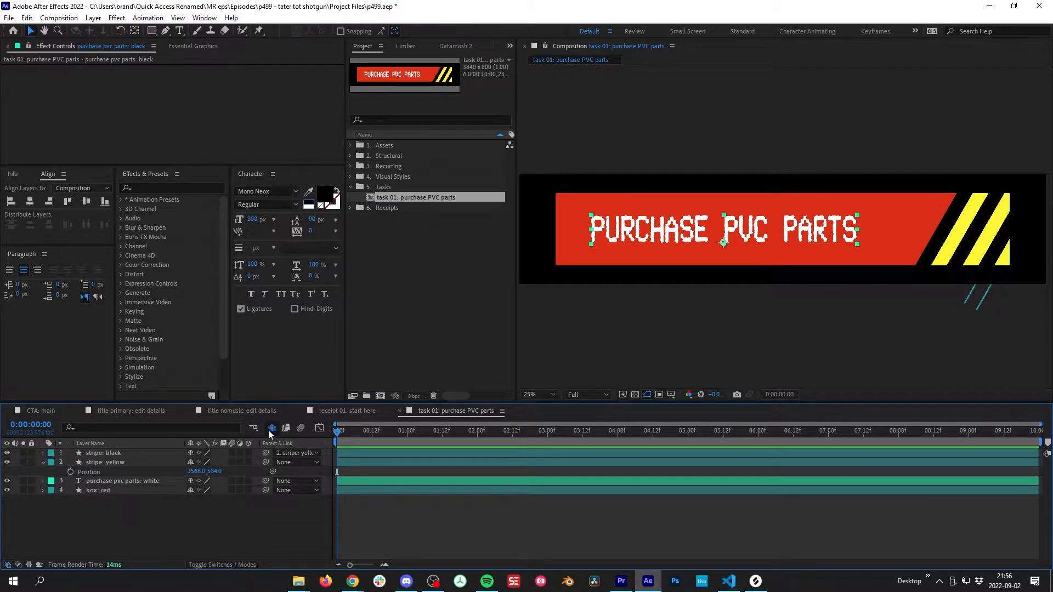
Reveal the red box's Position property and parent the yellow stripe layer to the red box.
left_click(121, 492)
left_click(269, 529)
left_click(149, 492)
key("p")
left_click_drag(265, 462, 107, 495)
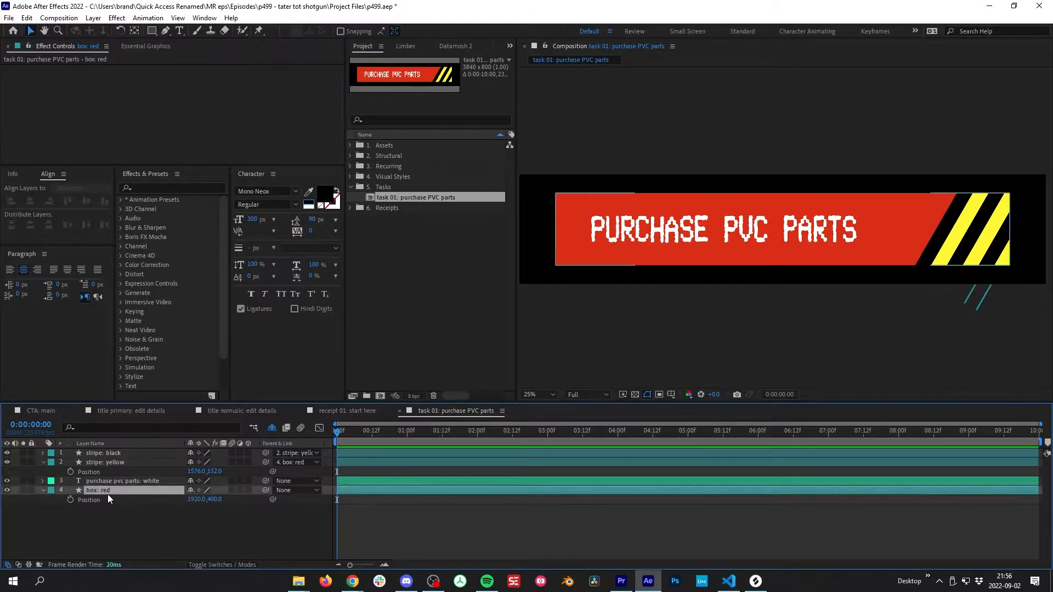
Filter the red box layer's properties by "size" to expose its rectangle path Size.
left_click(124, 432)
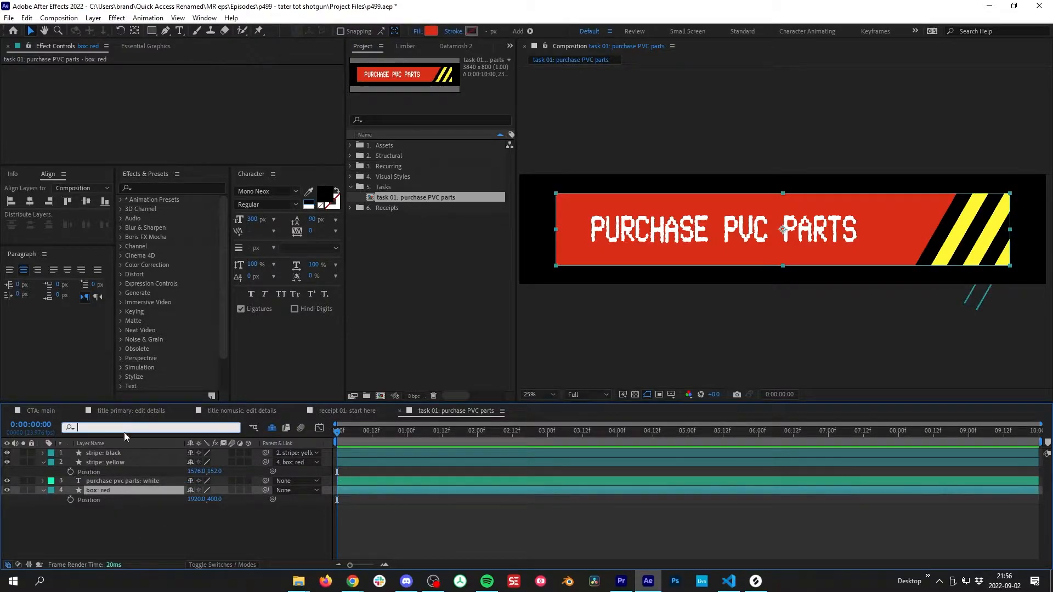
type("size")
key("Return")
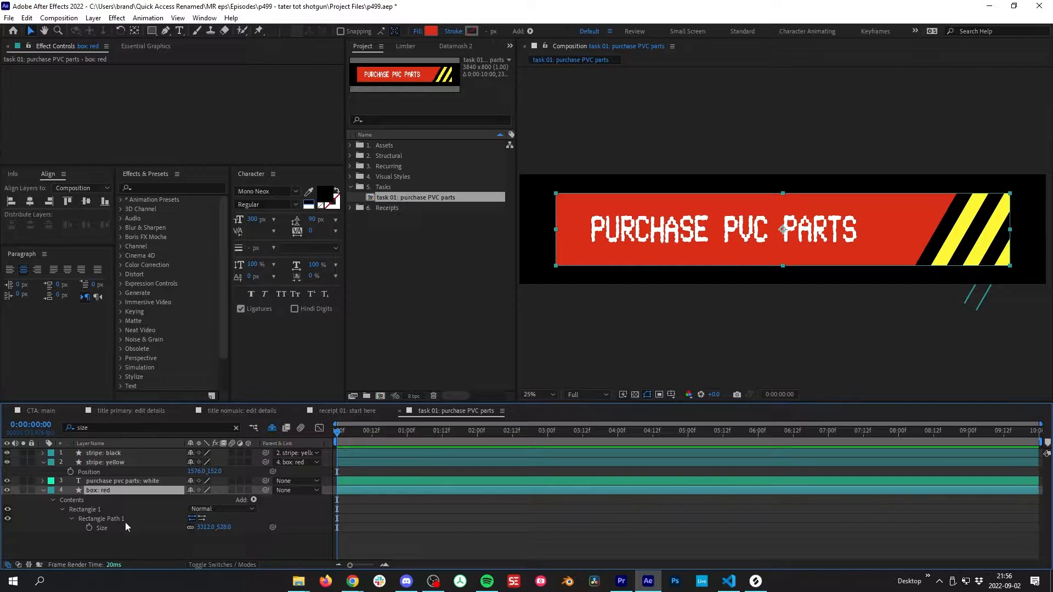
left_click(172, 538)
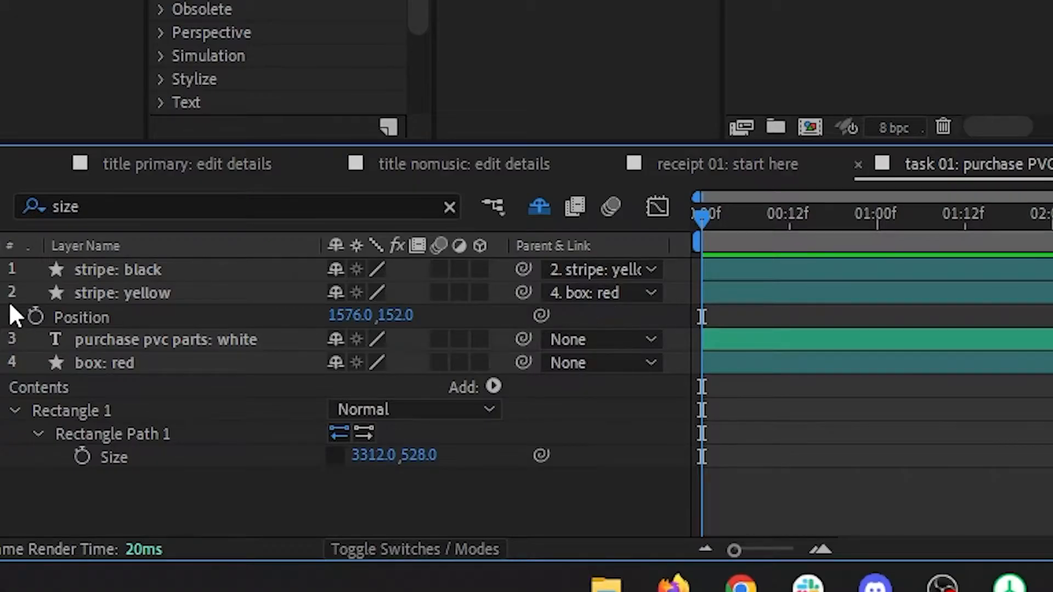
Add an expression to the yellow stripe's Position with the lines "x = ;", "y = ;" and "[x, y]".
left_click(35, 317, "alt")
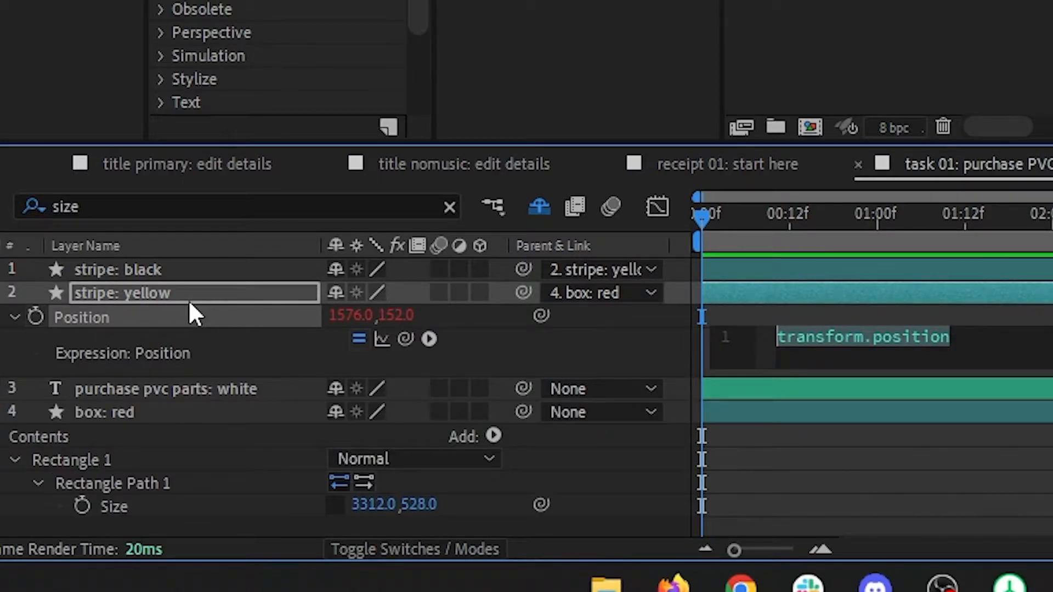
type("[x, y]")
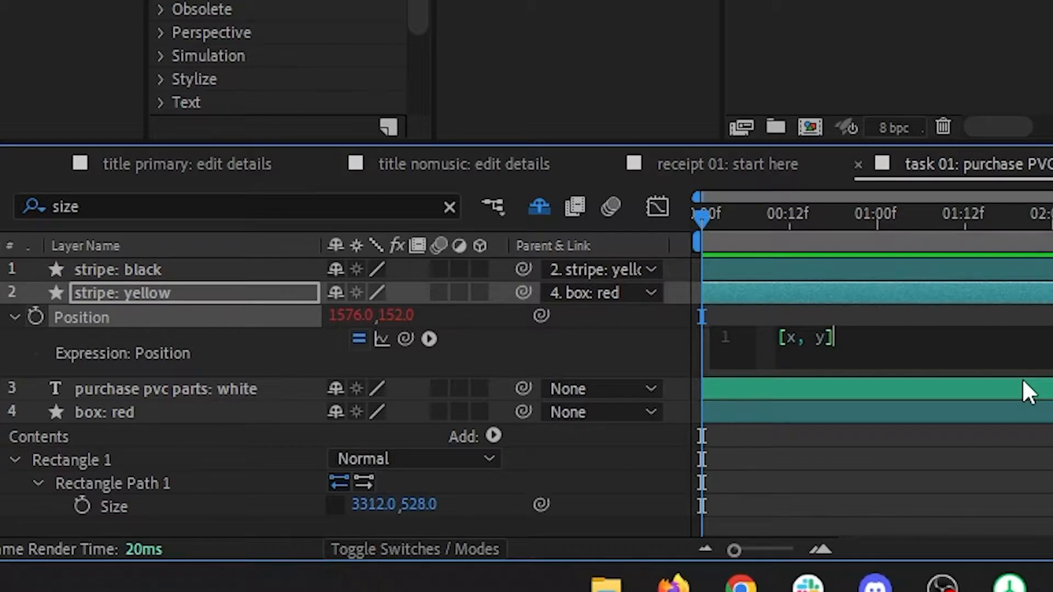
key("Home")
key("Return")
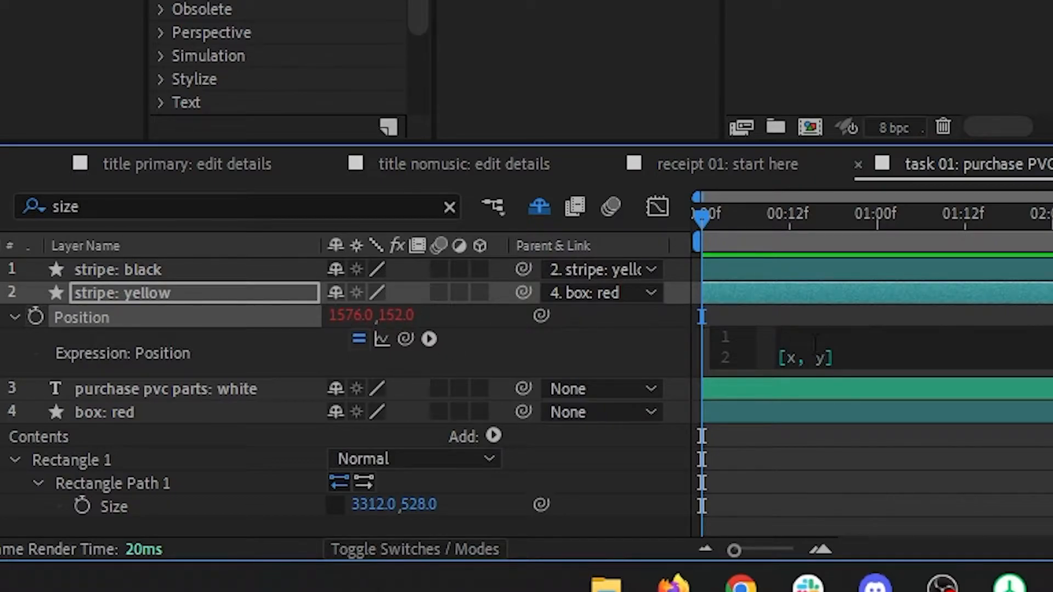
type("x = ;")
key("Return")
type("y = ;")
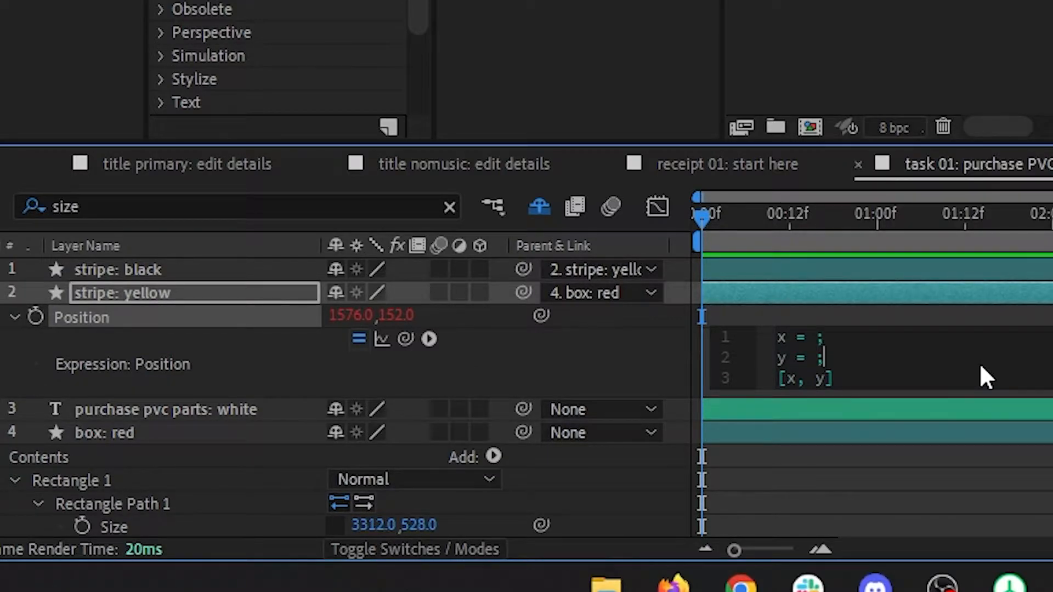
Assign value[0] to x and value[1] to y in the yellow stripe's Position expression and apply it.
key("Up")
key("Left")
type("value[0]")
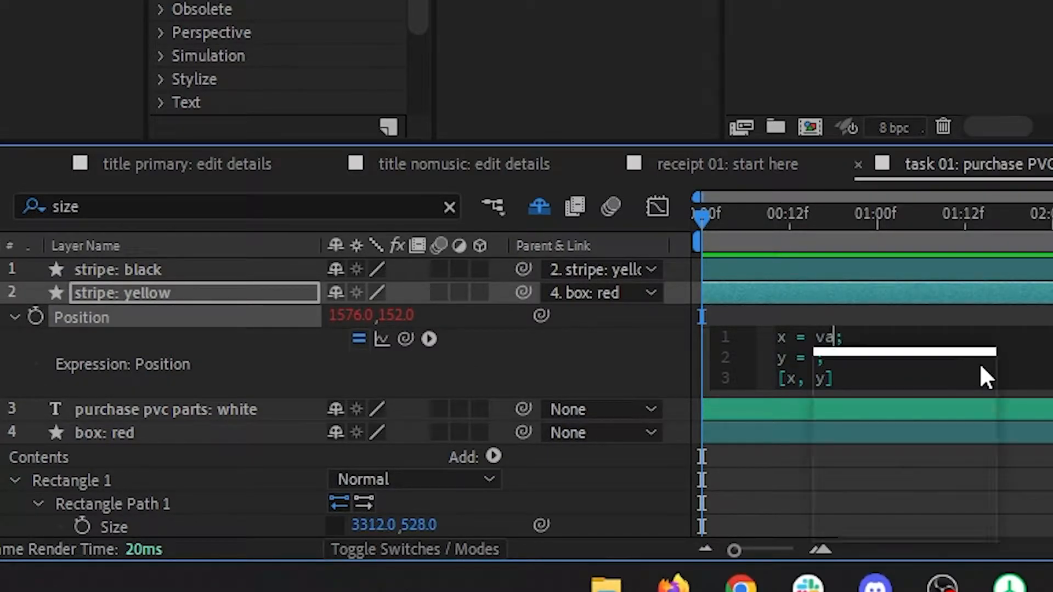
key("Down")
key("Left")
type("value[1]")
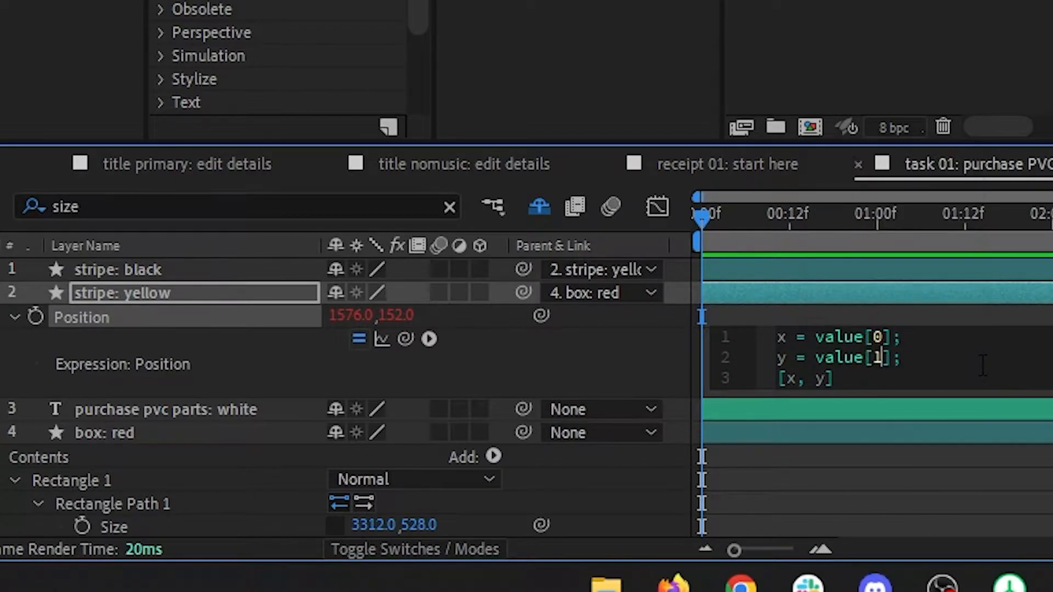
left_click(955, 310)
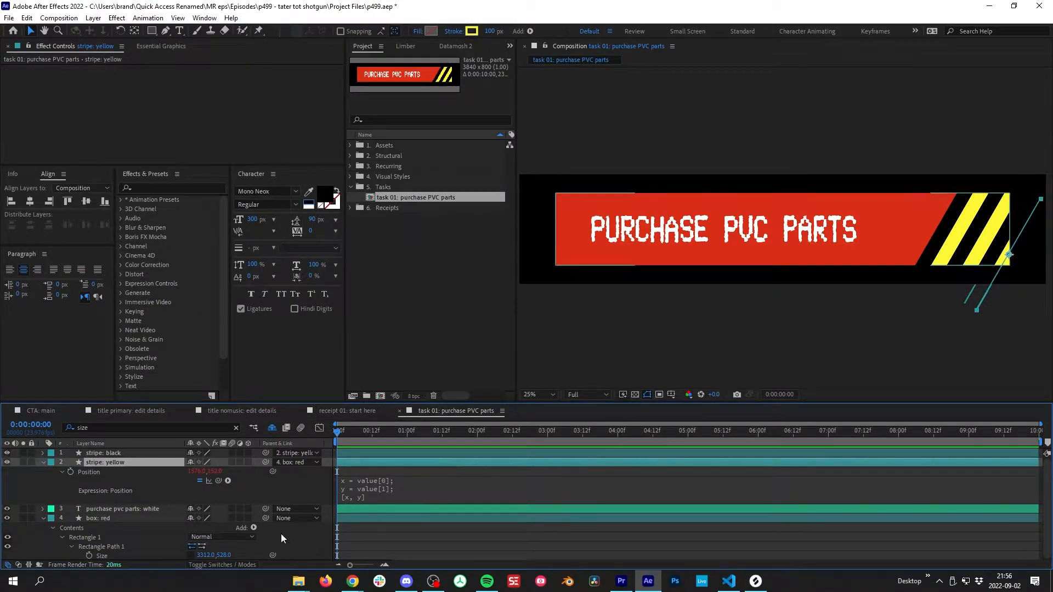
Move the yellow stripe diagonally down and left along its angle to about 1548, 190.
left_click(104, 453)
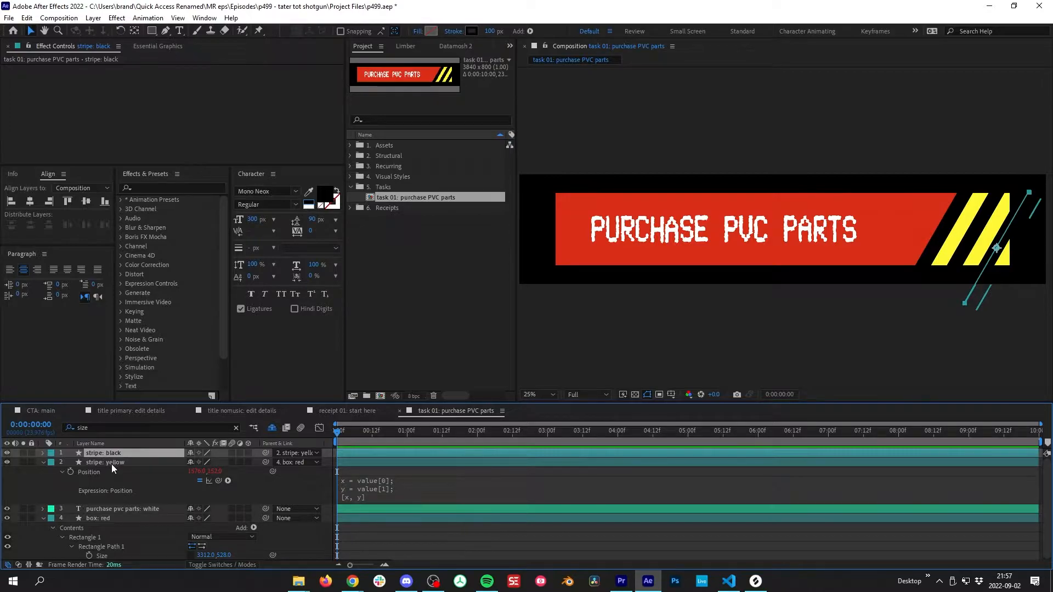
left_click(112, 463)
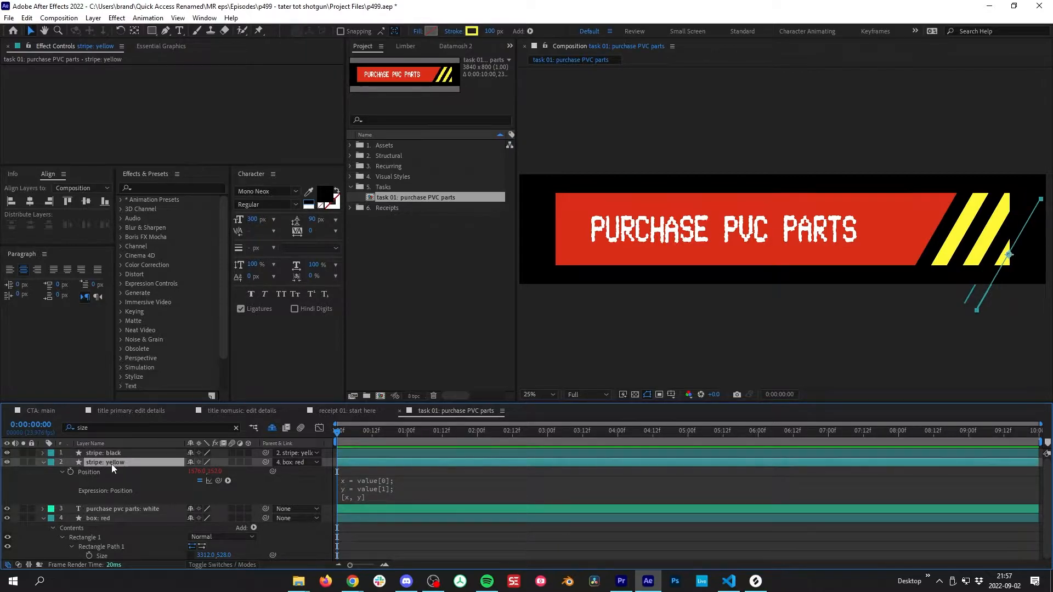
scroll(1008, 297, "up", 2)
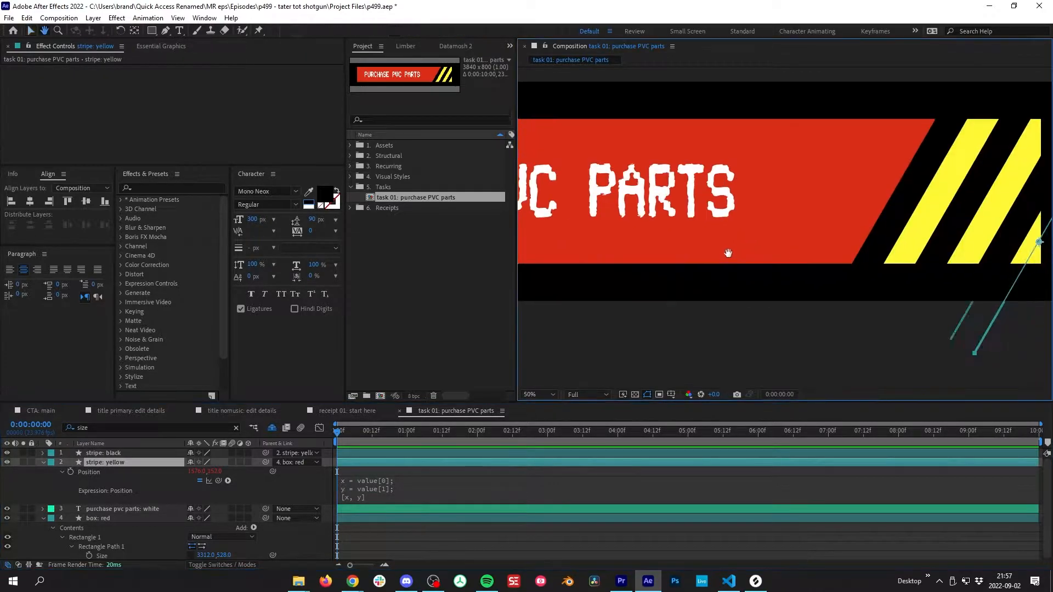
left_click_drag(785, 231, 558, 273)
key("v")
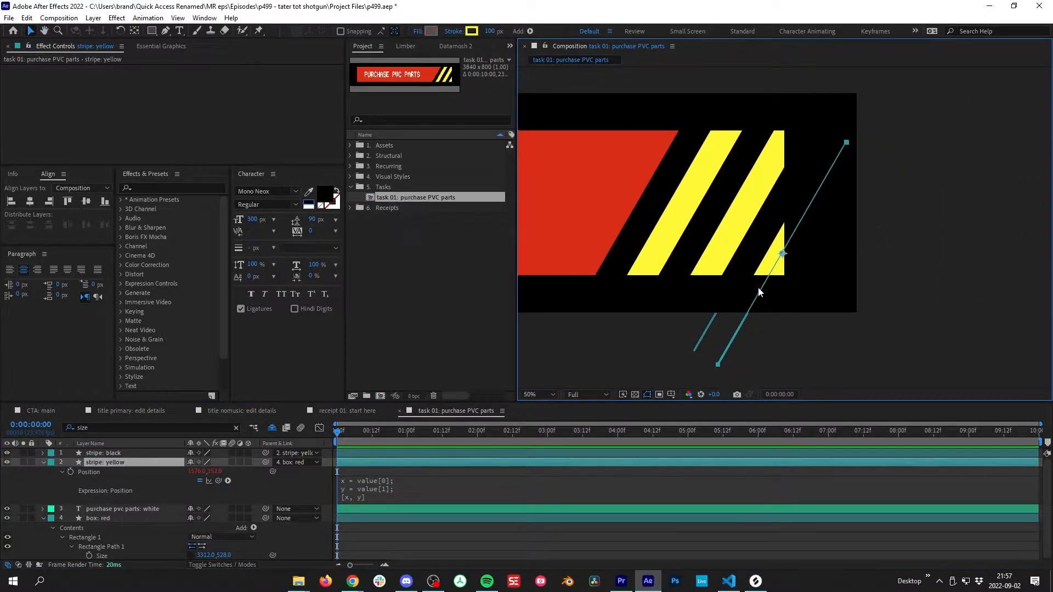
mouse_move(777, 263)
left_mouse_down()
mouse_move(759, 267)
mouse_move(774, 262)
mouse_move(783, 278)
mouse_move(766, 262)
mouse_move(769, 275)
left_mouse_up()
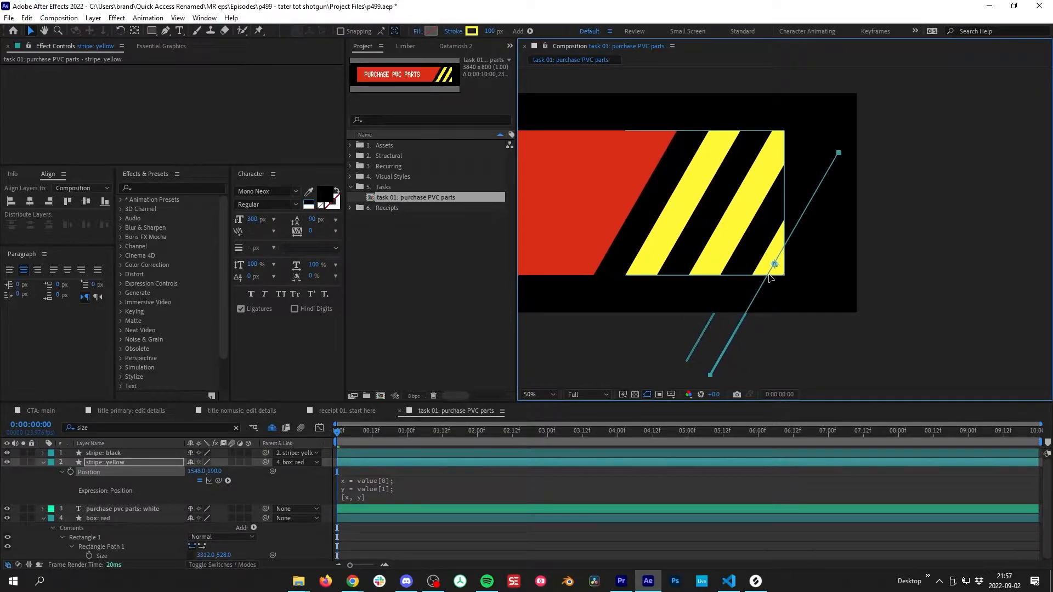
scroll(791, 303, "left", 3)
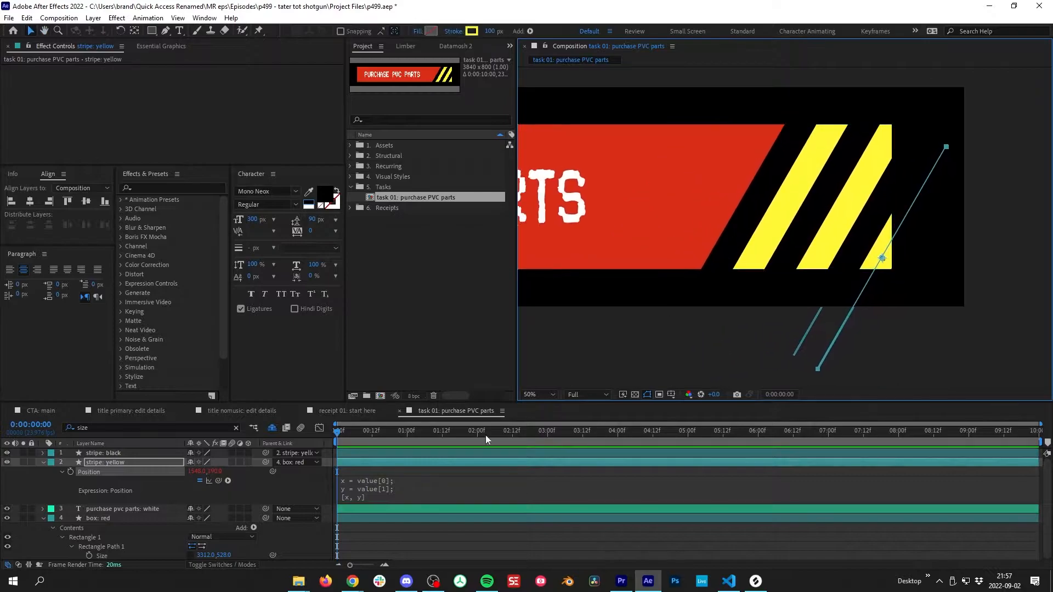
Insert a first line reading t = thisComp.layer("box: red") in the yellow stripe's Position expression.
left_click(416, 491)
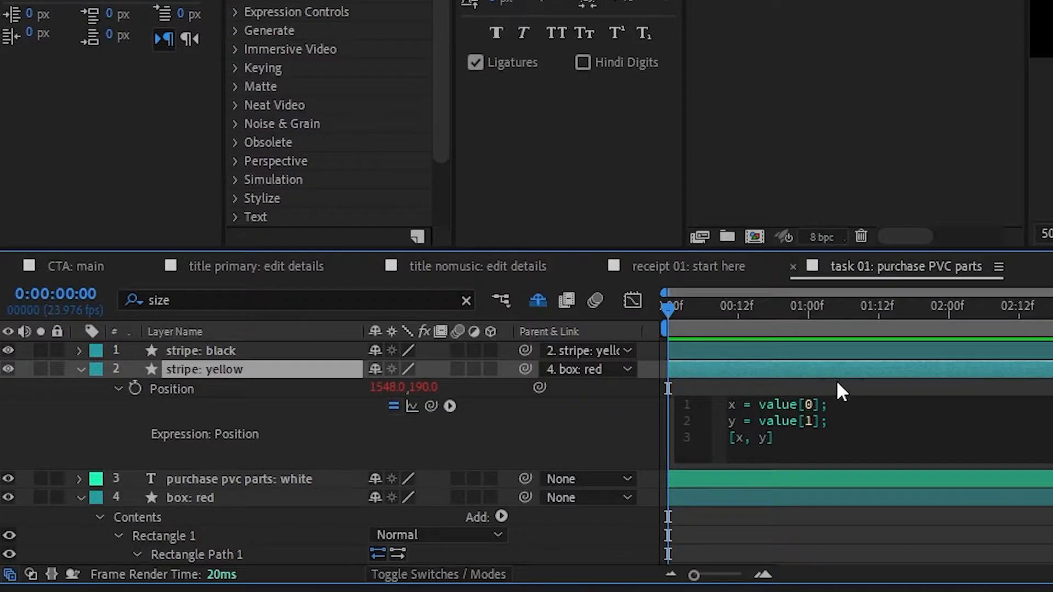
left_click(850, 385)
scroll(879, 408, "down", 1)
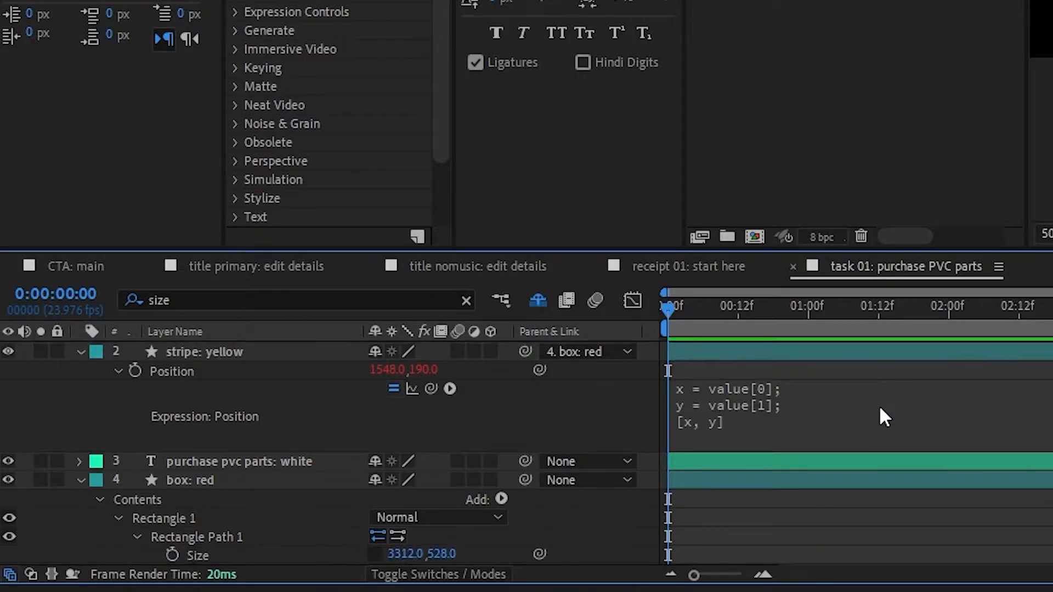
left_click(212, 481)
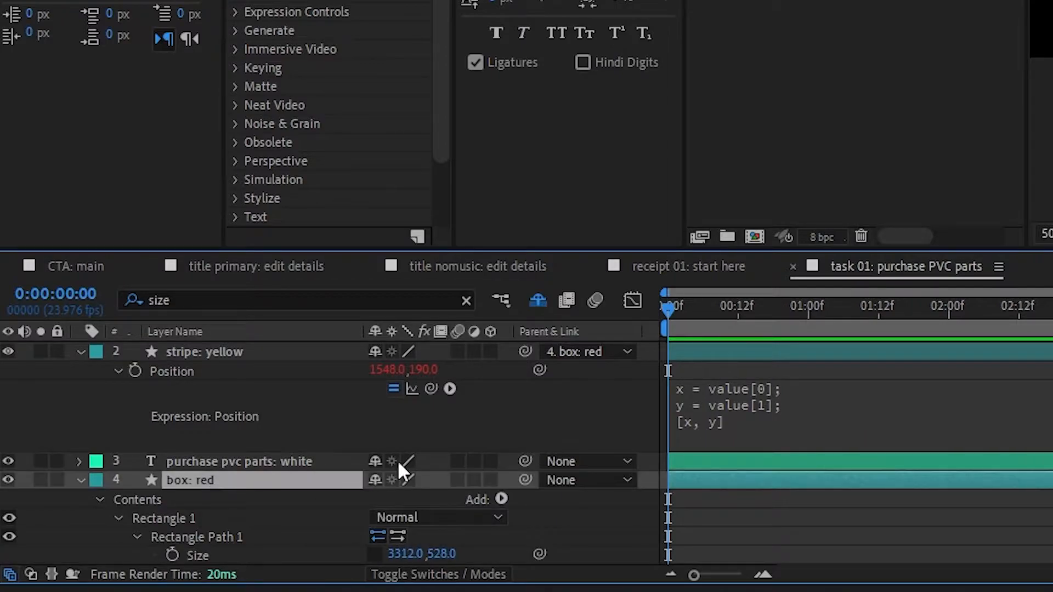
left_click(839, 395)
left_click(730, 387)
key("Return")
key("Up")
type("t = ")
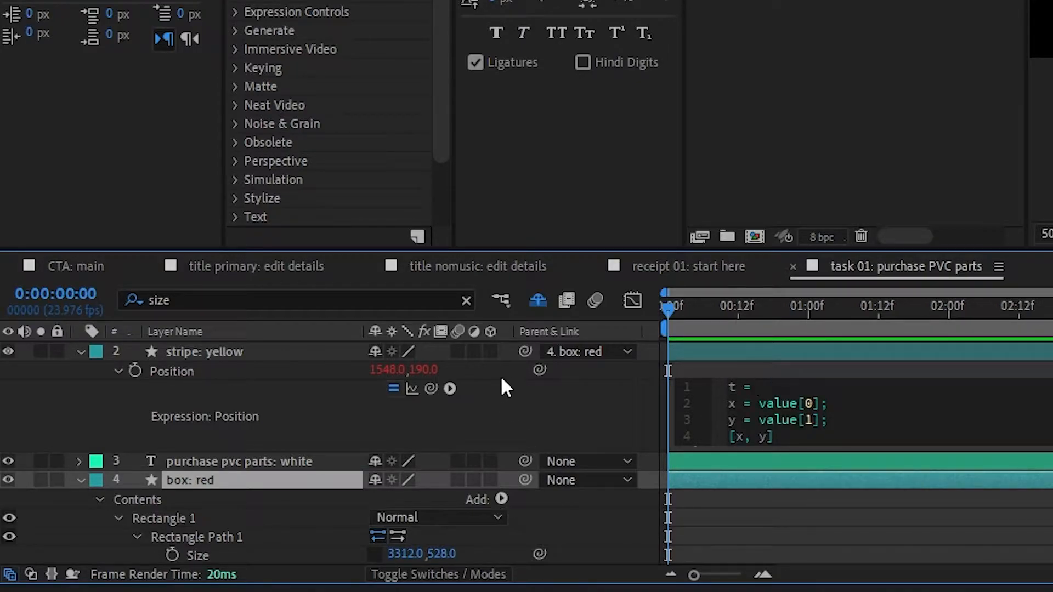
type("this")
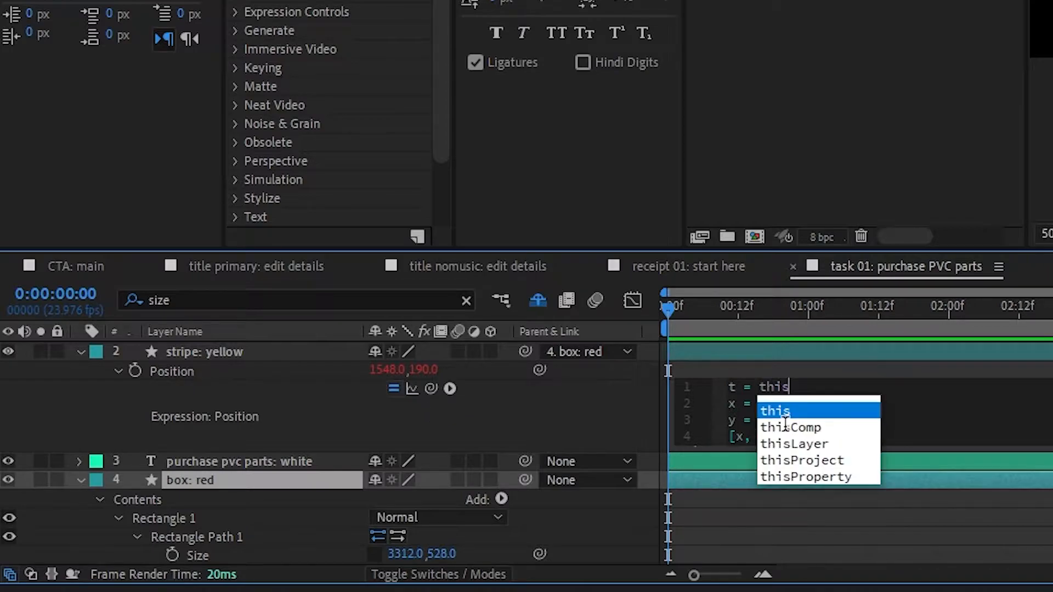
type("Comp.lay")
key("Return")
type("\"")
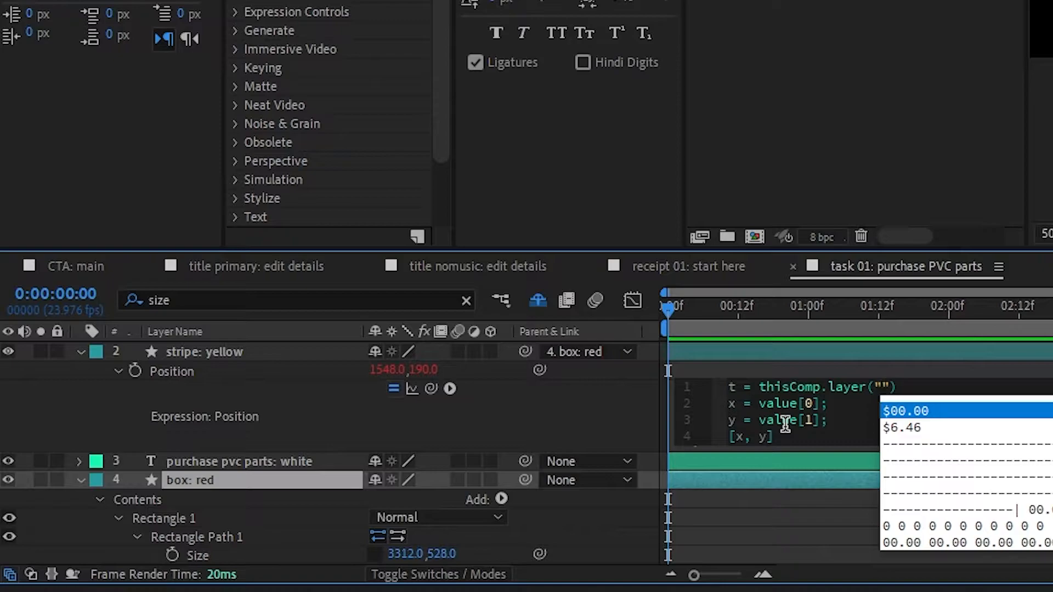
type("box")
left_click(971, 416)
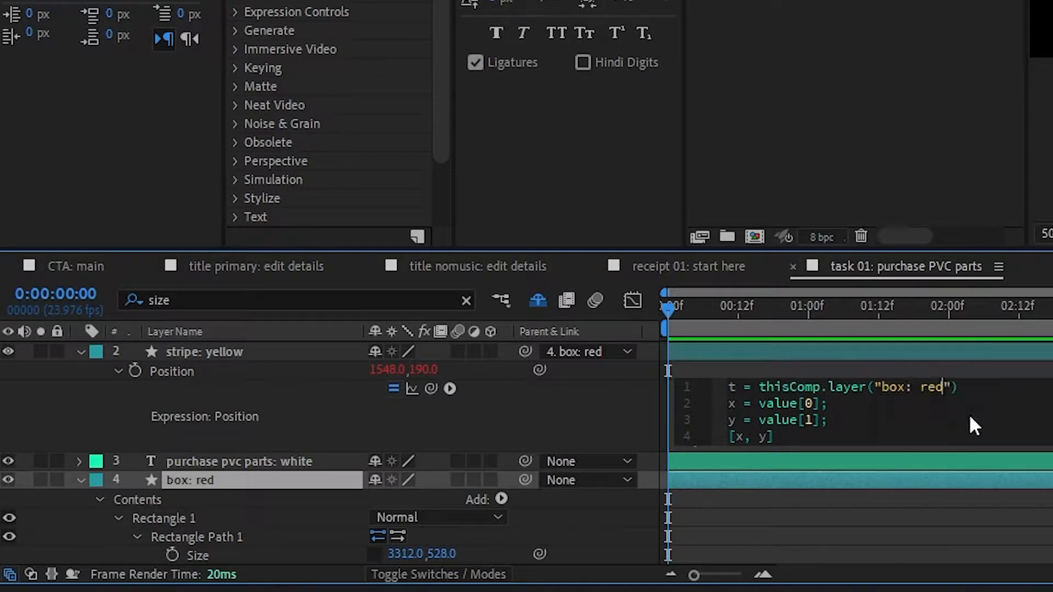
End the t line with a semicolon and put blank lines before x and before [x, y] in the expression.
left_click(988, 387)
key("Return")
key("Down")
key("Down")
key("Down")
key("Return")
key("Up")
left_click(728, 403)
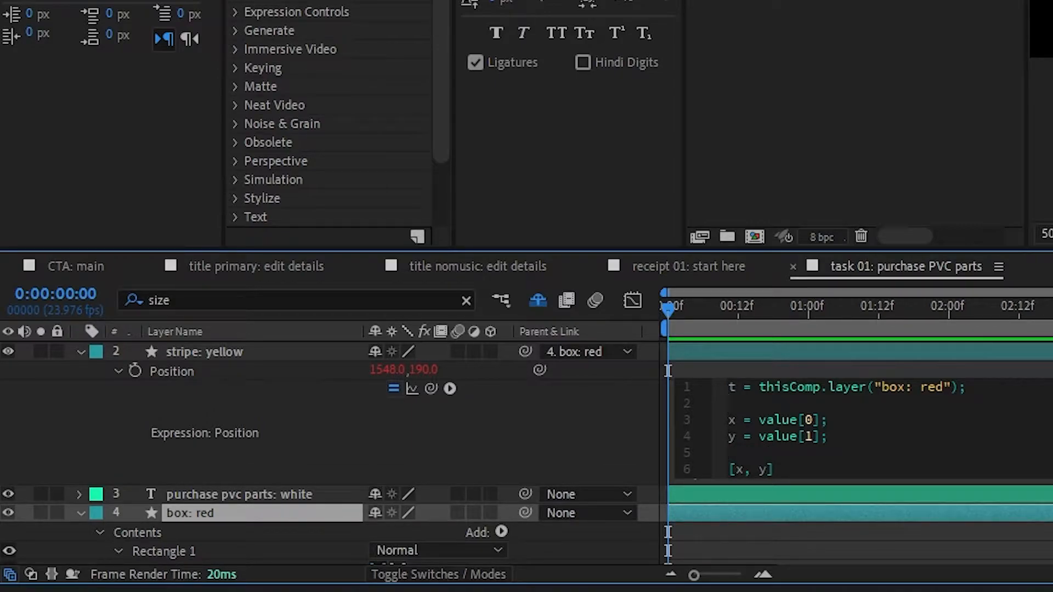
Replace value[0] with t.position[0] in the x line of the yellow stripe's Position expression and apply it.
key("Down")
key("Down")
key("Up")
key("Right")
key("shift+Right")
key("Right")
key("Right")
key("Right")
key("shift+Right")
key("shift+Right")
key("shift+Right")
key("shift+Right")
key("shift+Right")
key("shift+Right")
key("shift+Right")
key("shift+Right")
key("BackSpace")
scroll(206, 344, "up", 1)
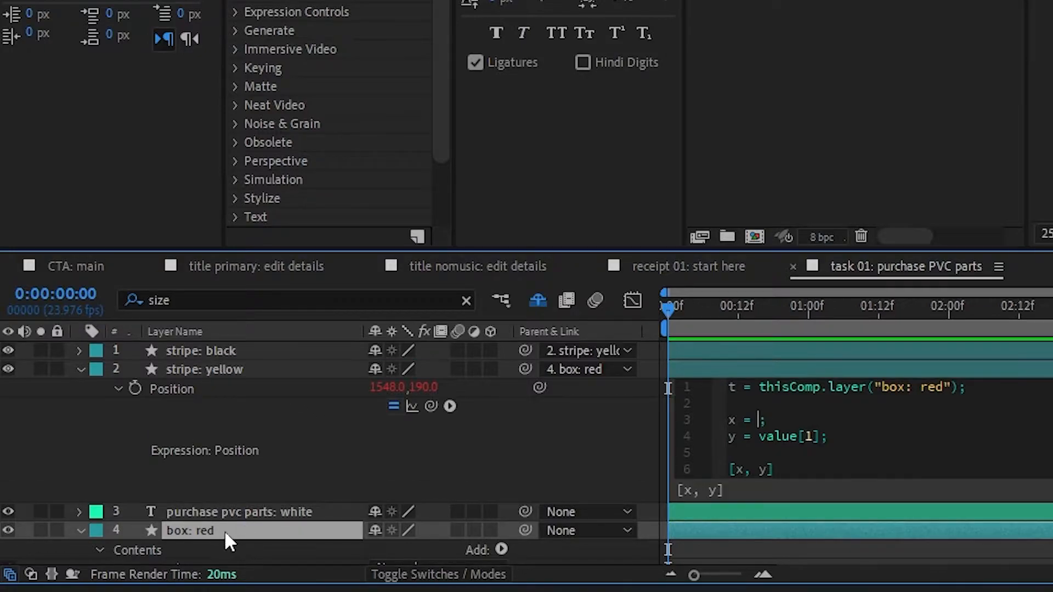
type("t.pos")
key("Return")
type("[0")
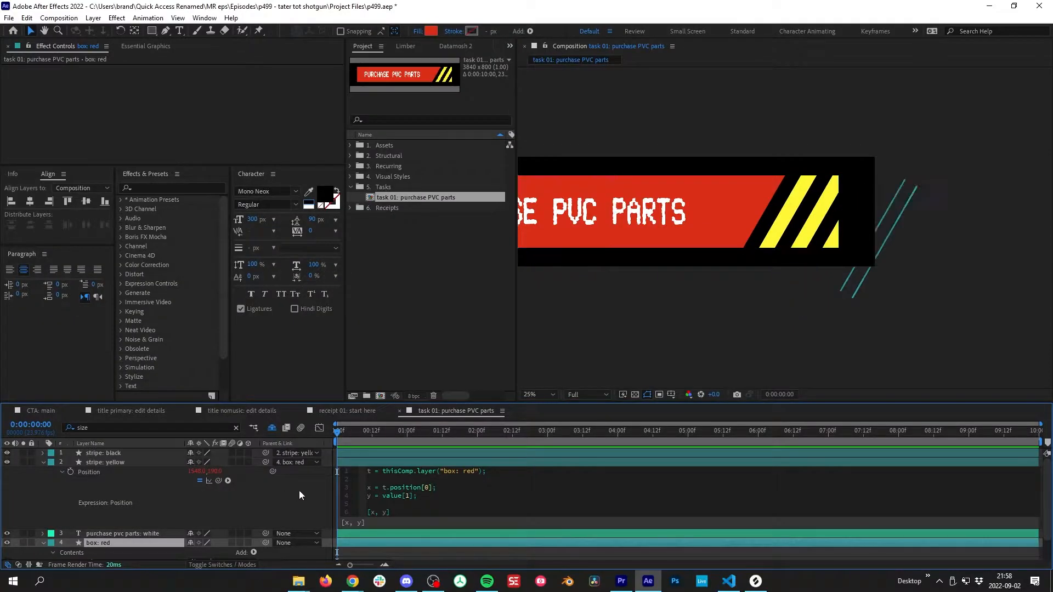
left_click(298, 490)
scroll(848, 258, "down", 1)
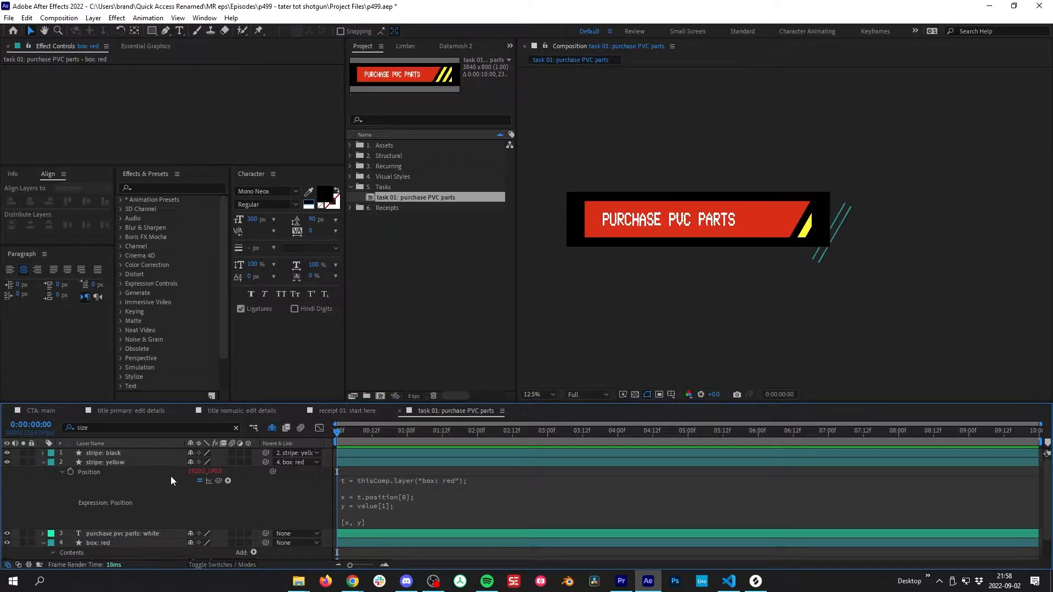
Set the red box layer's Anchor Point to 0, 0.
left_click(114, 464)
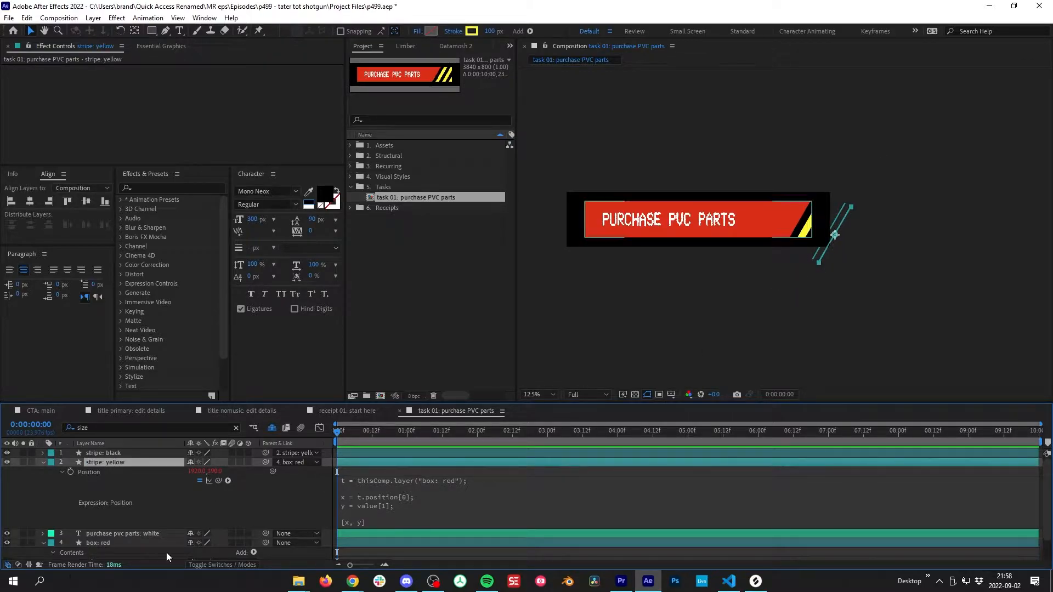
scroll(137, 517, "down", 1)
left_click(106, 516)
key("u")
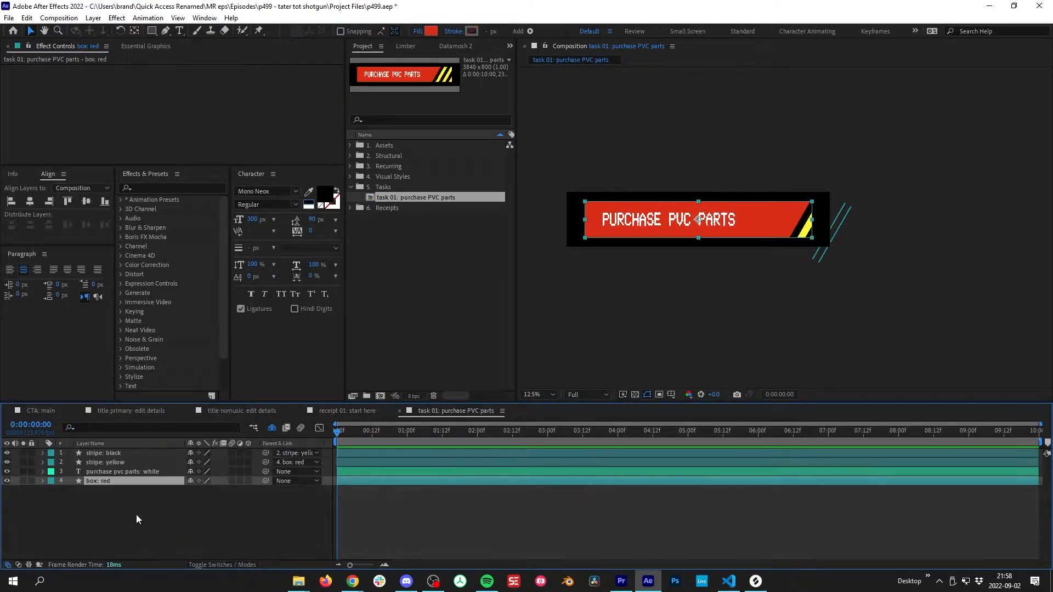
key("a")
left_click(195, 489)
type("0")
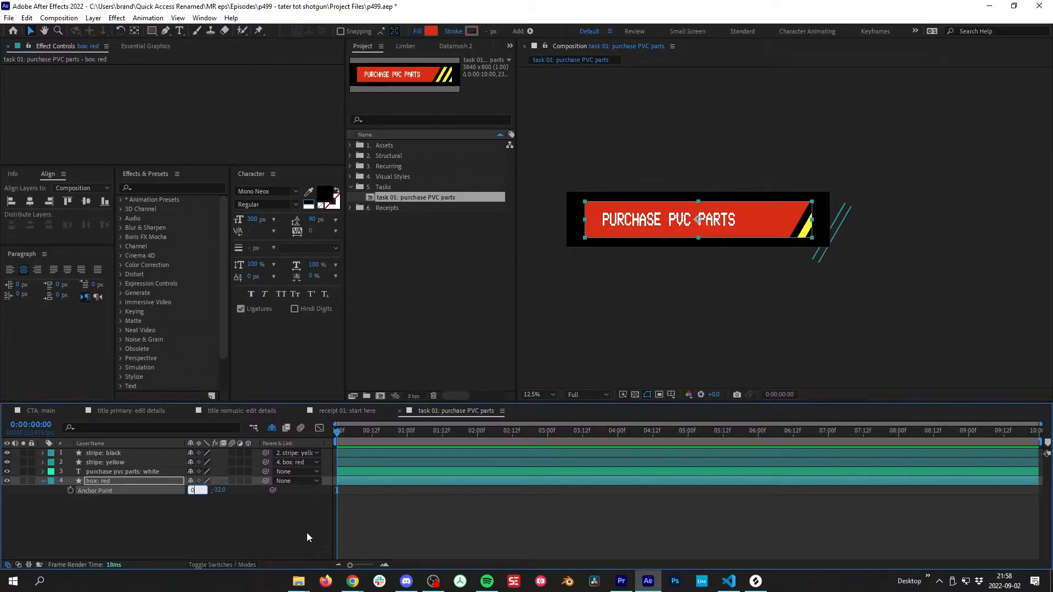
key("Tab")
type("0")
key("Return")
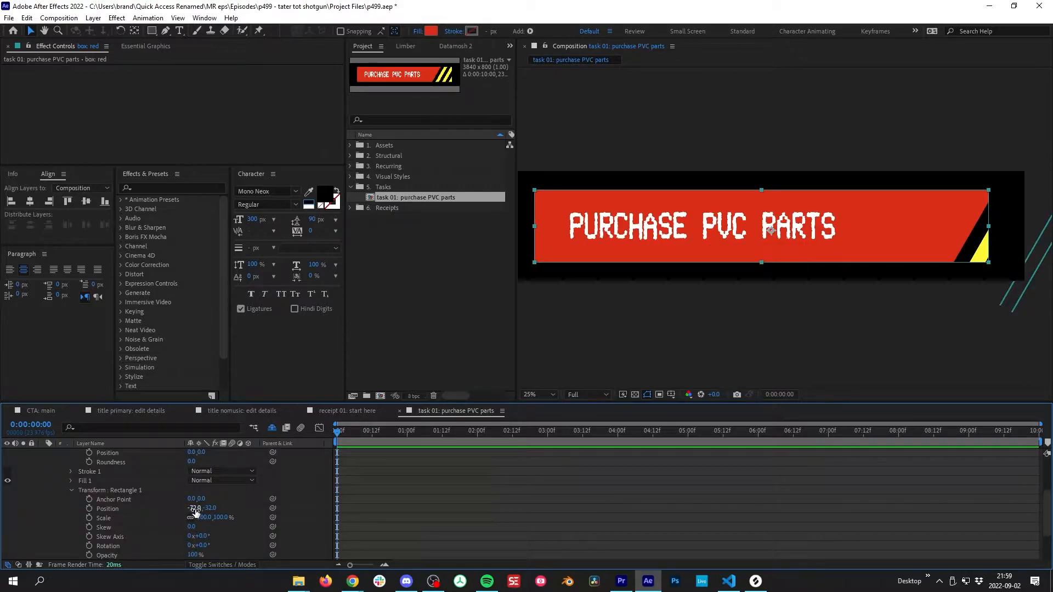
Set the Position under the red box's Transform: Rectangle 1 to 0, 0.
left_click(195, 509)
type("0")
key("Tab")
type("0")
key("Return")
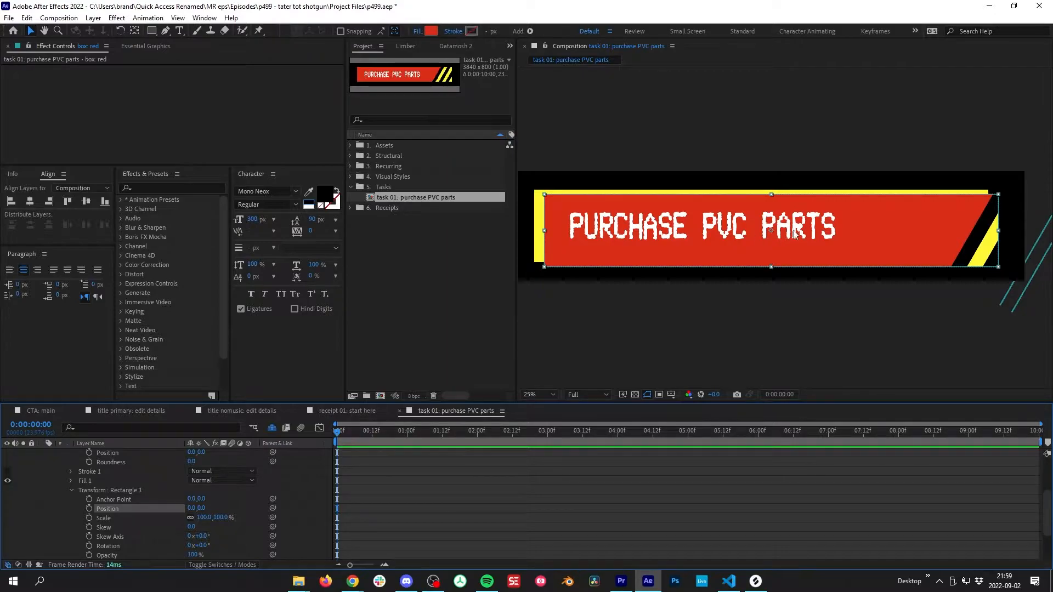
Center the red box horizontally and vertically in the composition and collapse its layer properties.
left_click(30, 201)
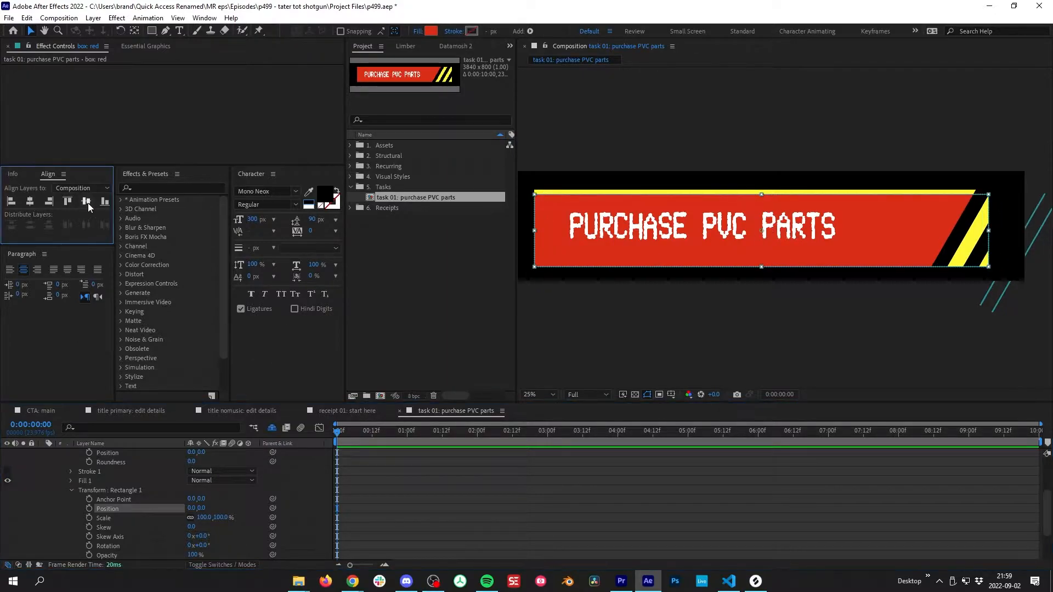
left_click(86, 201)
left_click(433, 498)
scroll(114, 485, "up", 3)
left_click(114, 482)
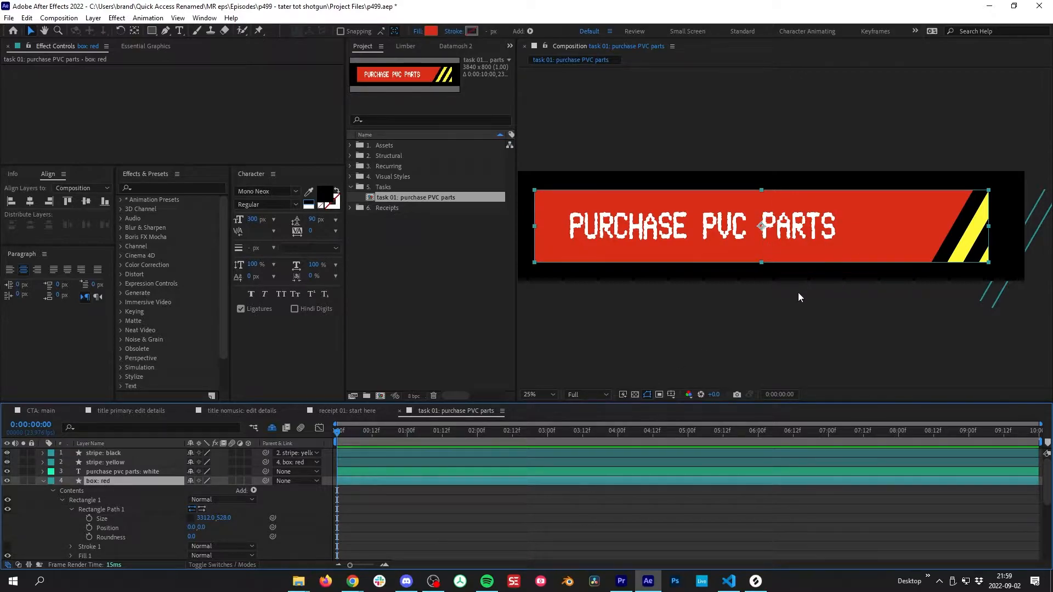
left_click(43, 480)
Reveal the yellow stripe's Position expression and the red box's Position and Anchor Point.
left_click(133, 464)
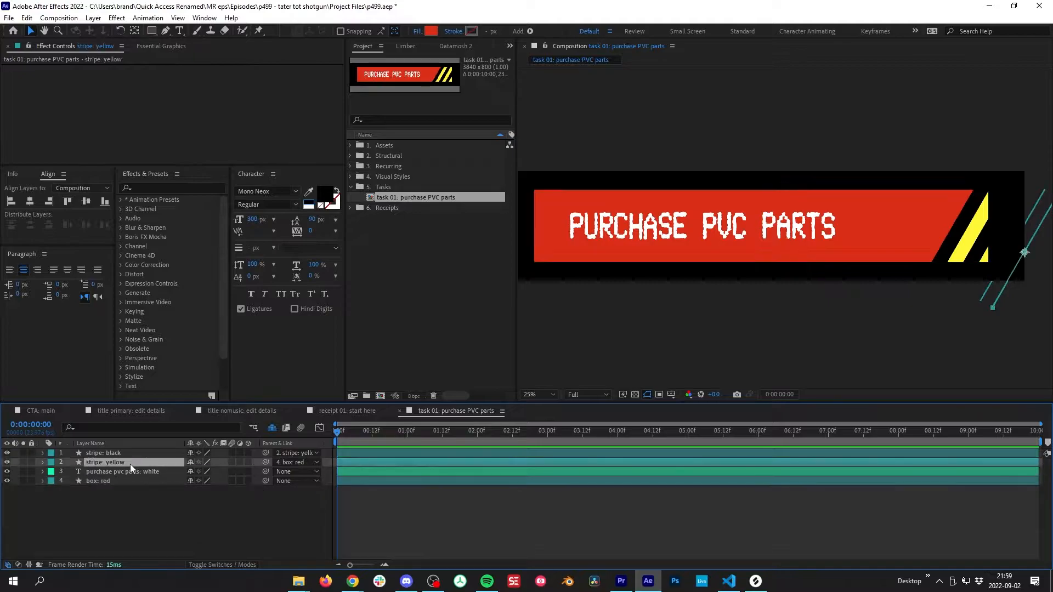
key("p")
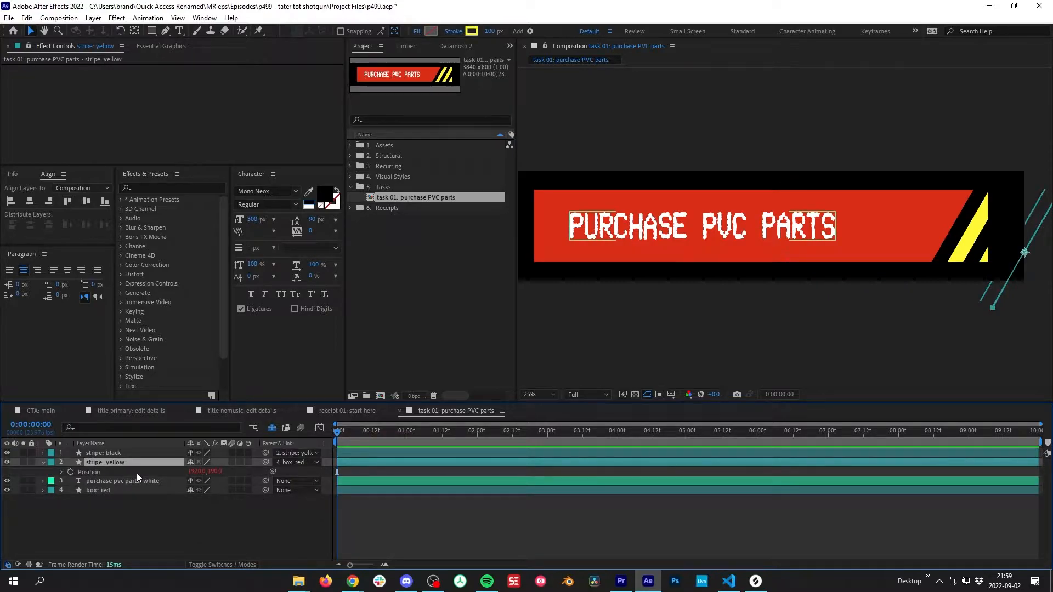
left_click(62, 472)
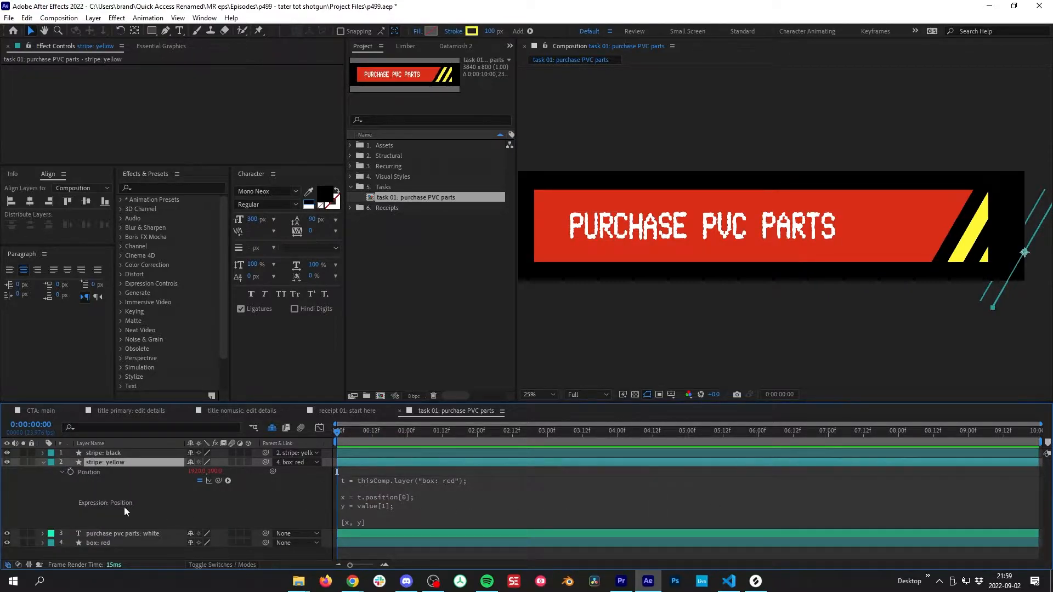
scroll(929, 259, "down", 1)
scroll(929, 259, "up", 1)
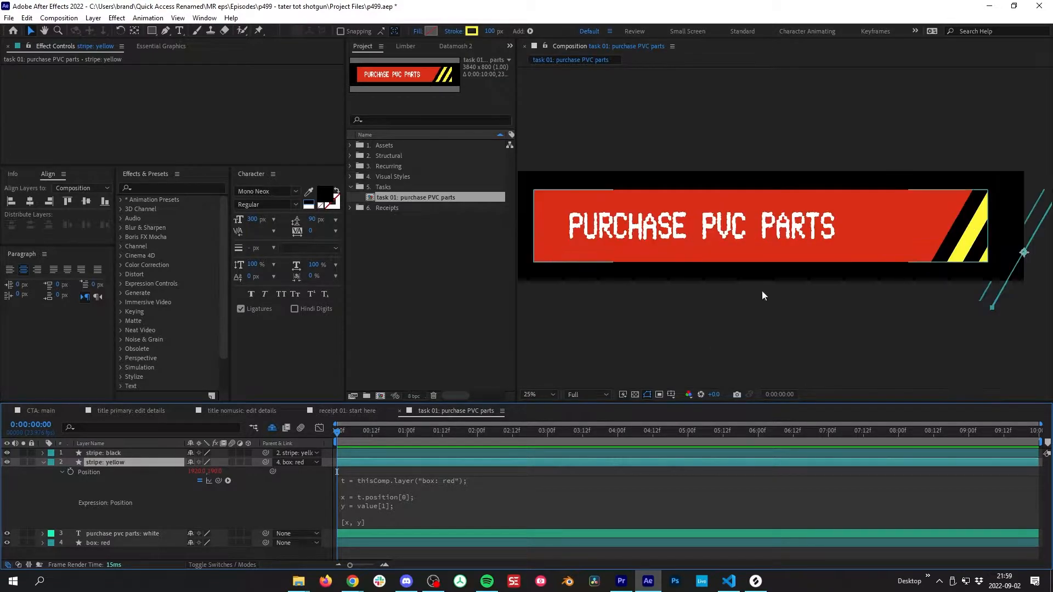
left_click(111, 544)
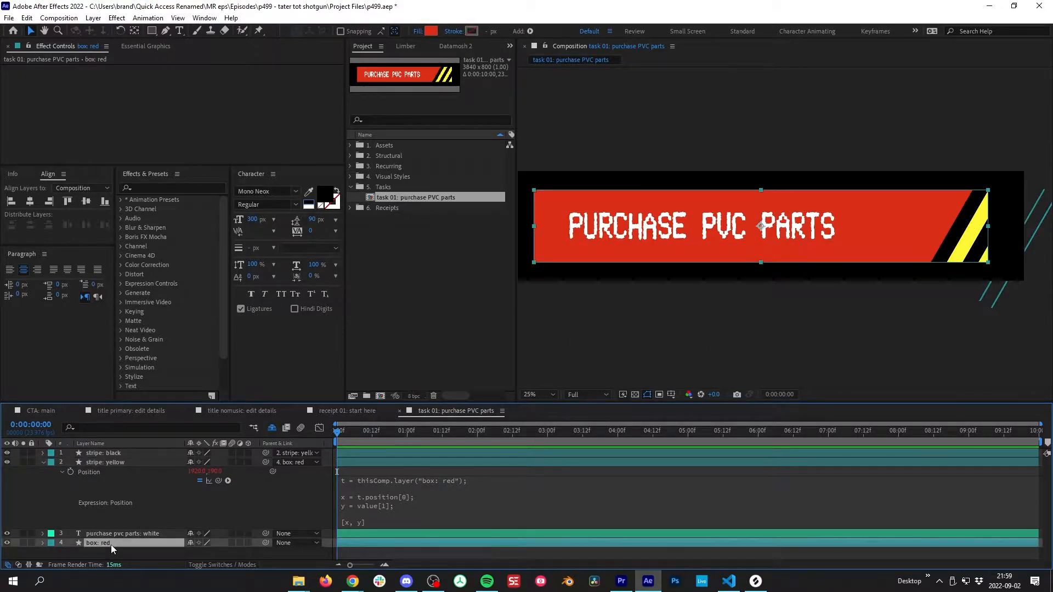
key("p")
key("shift+a")
Replace position[0] with sourceRectAtTime().left in the x line of the yellow stripe's Position expression and apply it.
left_click(964, 251)
left_click_drag(963, 251, 815, 211)
scroll(816, 211, "up", 2)
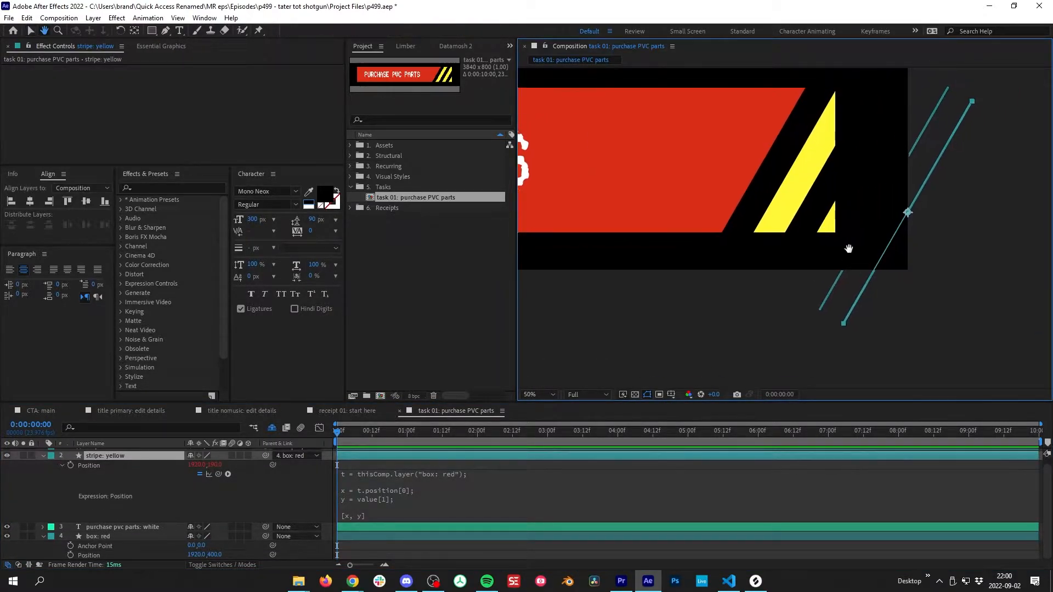
left_click_drag(432, 493, 380, 493)
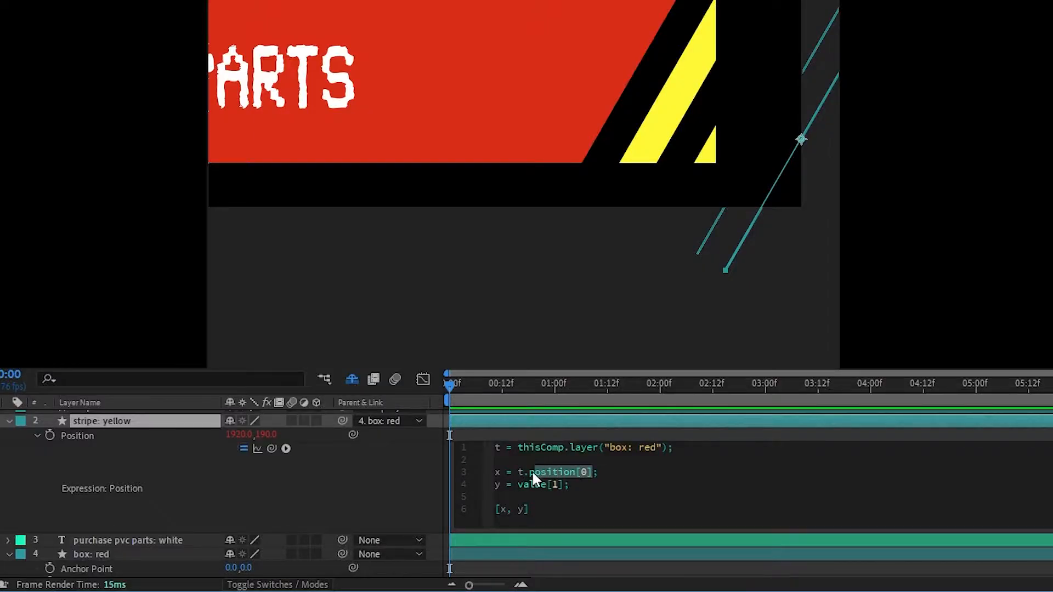
key("BackSpace")
type("sourceRectAtTime(")
key("Down")
key("Down")
key("Return")
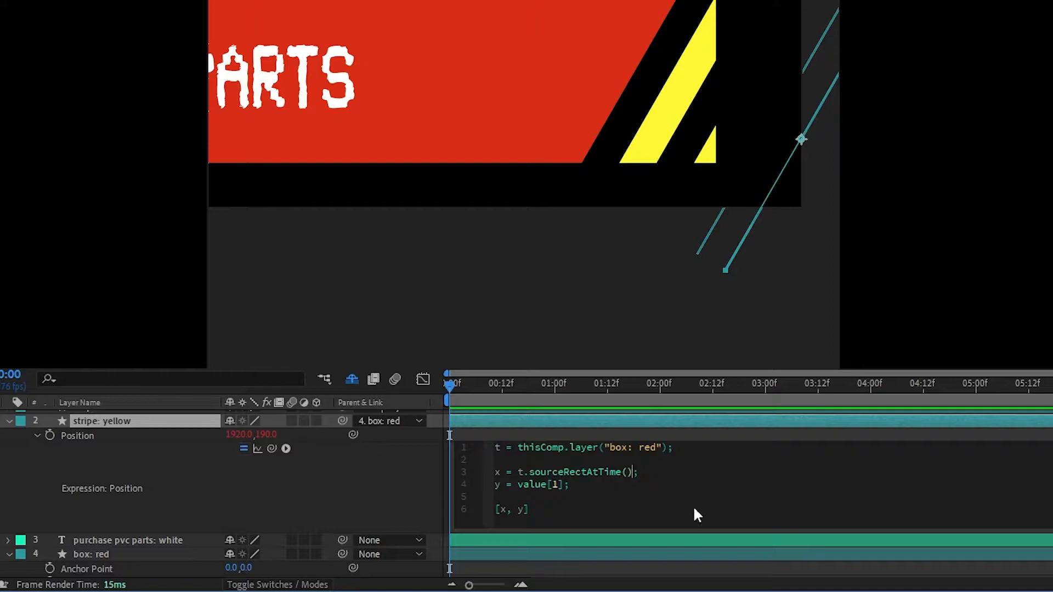
type(".")
scroll(445, 212, "down", 2)
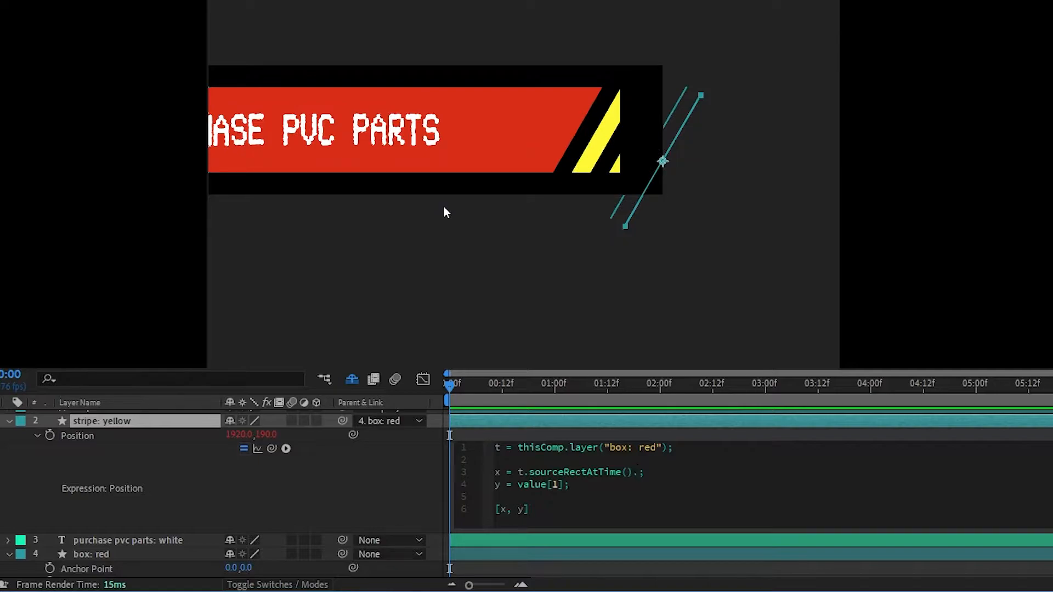
type("left")
left_click(415, 475)
scroll(439, 137, "left", 4)
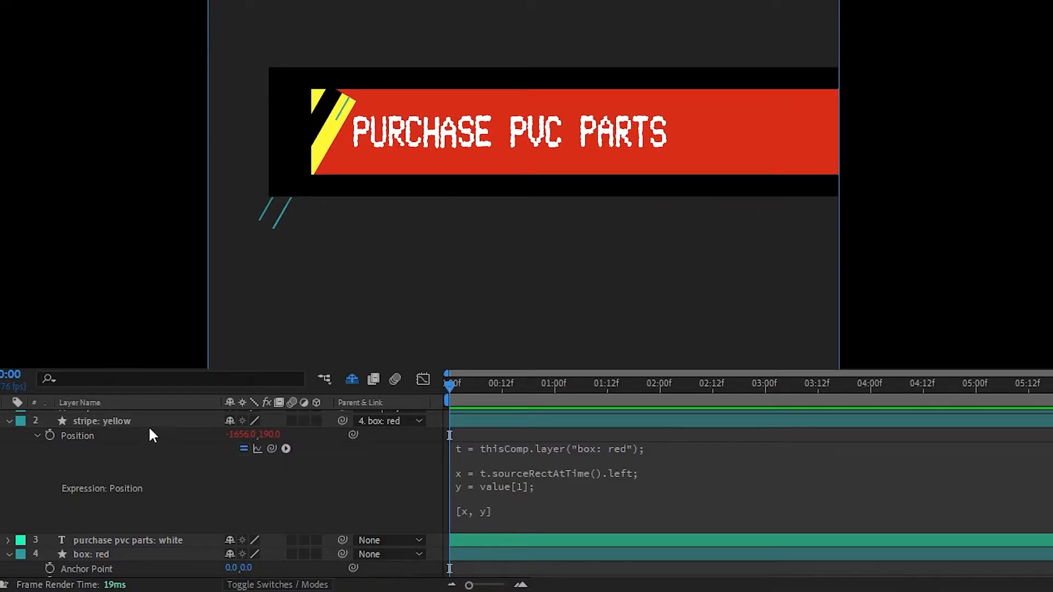
Append + t.sourceRectAtTime().width to the x line of the yellow stripe's Position expression and apply it.
left_click(132, 423)
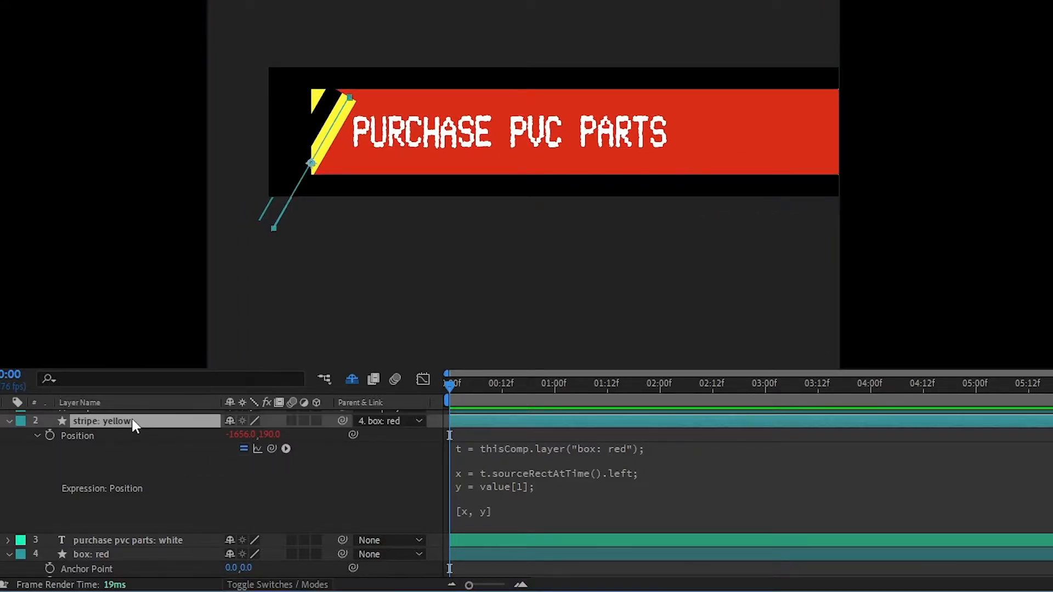
left_click(599, 475)
type("+")
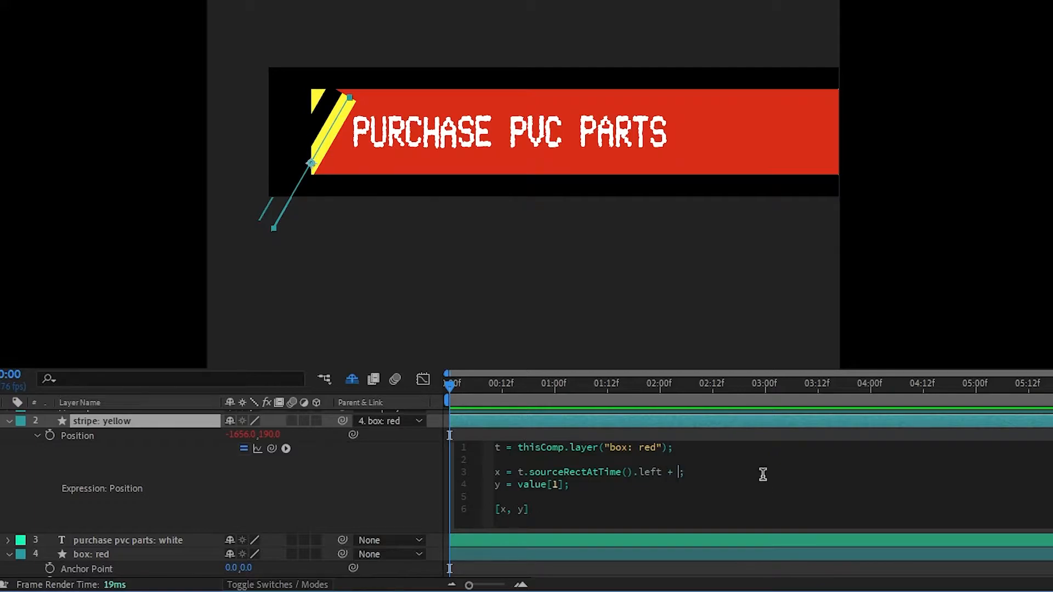
left_click_drag(639, 472, 518, 472)
key("ctrl+c")
left_click(678, 472)
key("ctrl+v")
type("width")
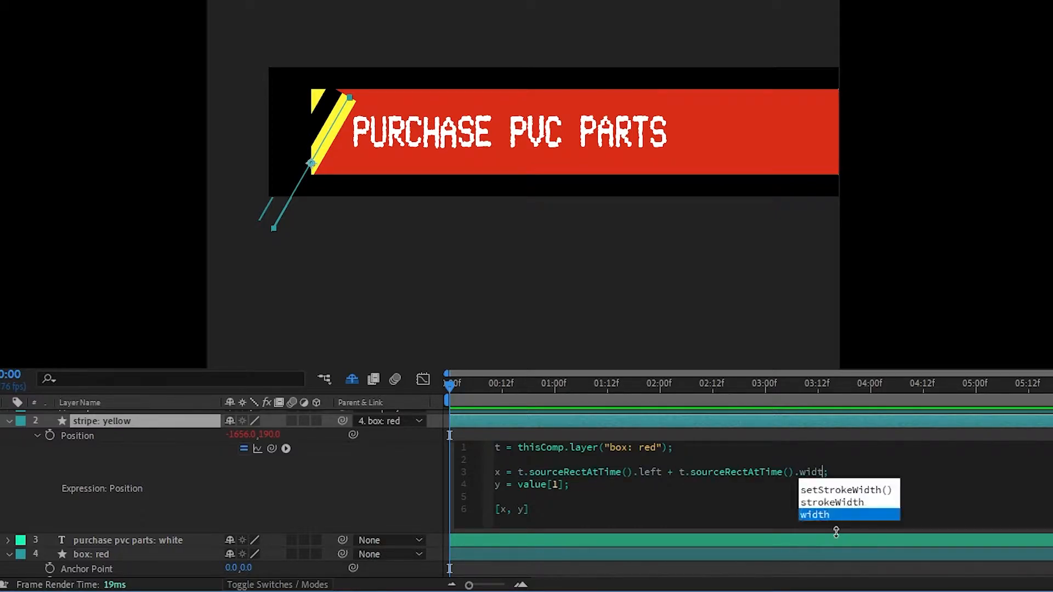
left_click(361, 456)
Declare buf = 50; in the yellow stripe's Position expression, append - buf to its x line and apply it.
left_click_drag(684, 131, 429, 151)
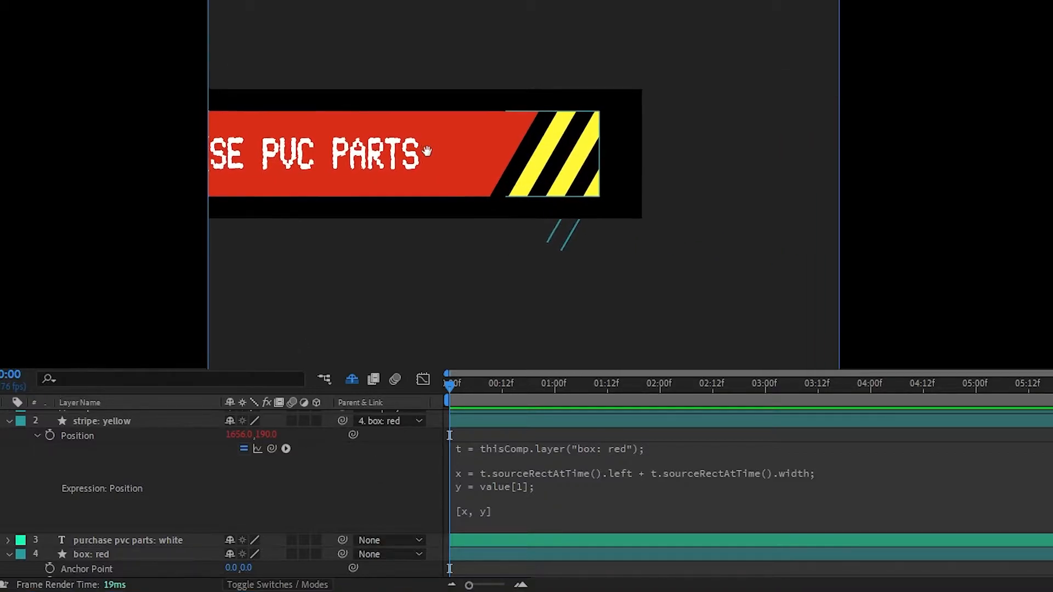
scroll(614, 222, "up", 2)
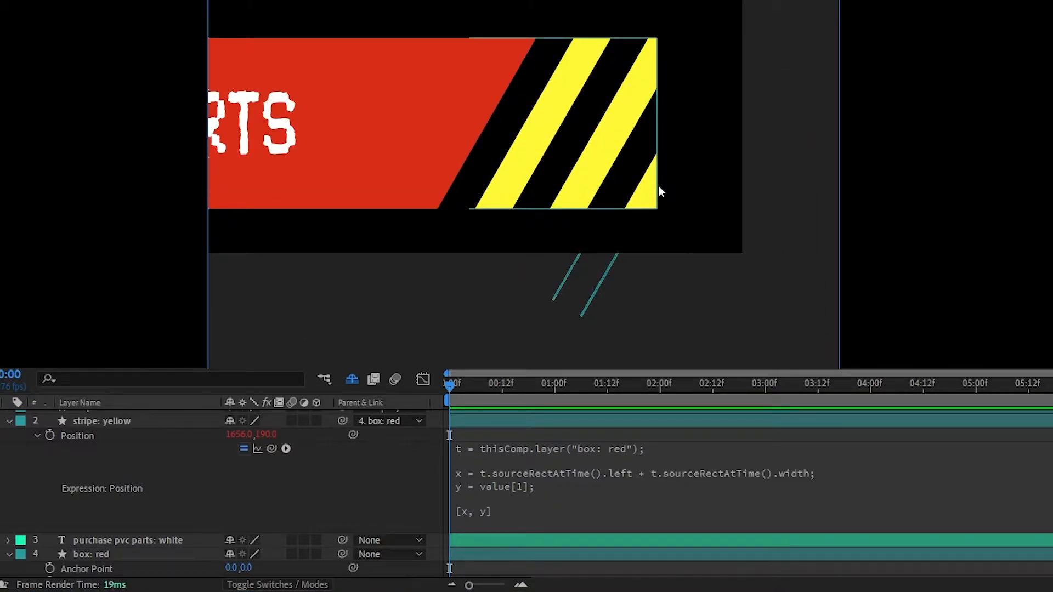
left_click(97, 420)
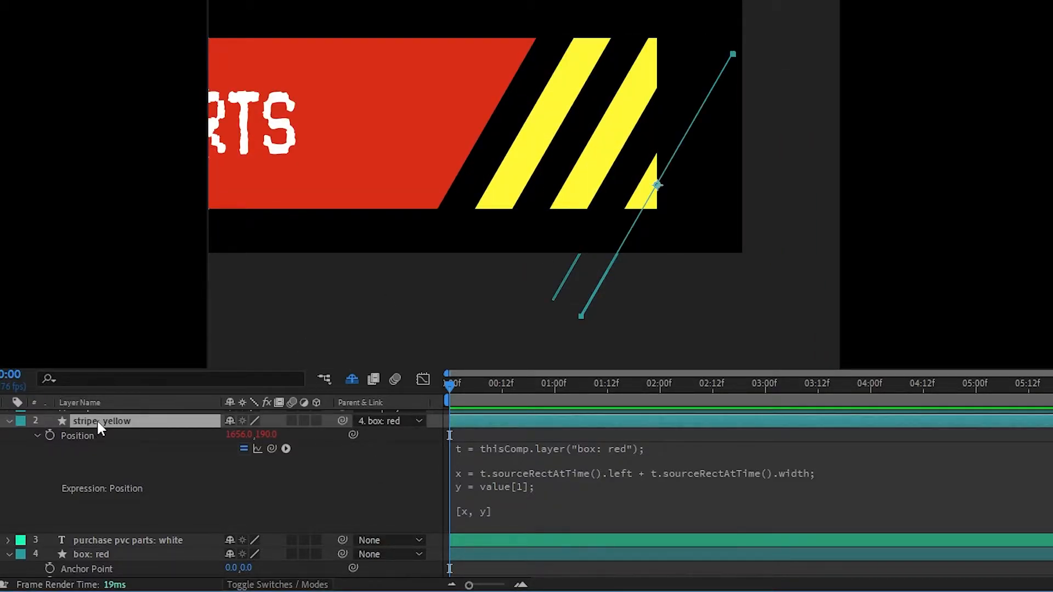
left_click(673, 448)
left_click(841, 453)
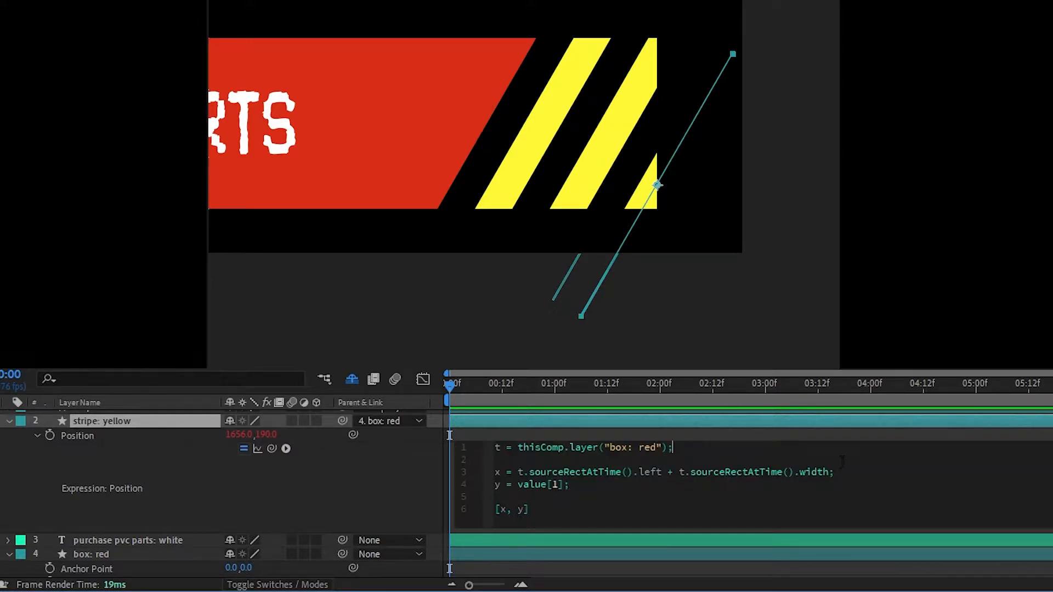
key("Return")
type("buf = 50;")
left_click(829, 484)
type("- buf")
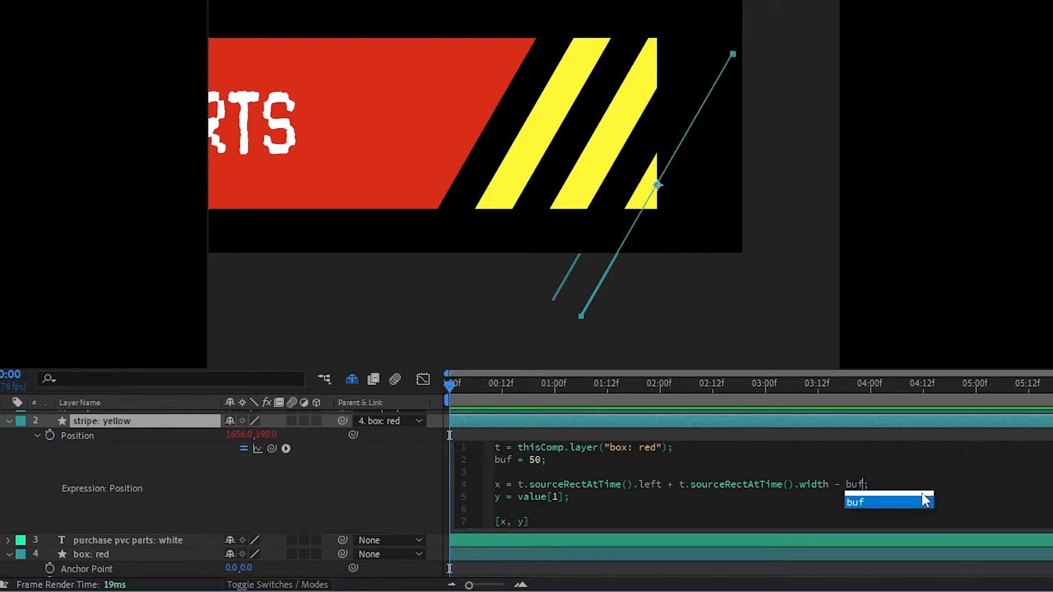
left_click(351, 486)
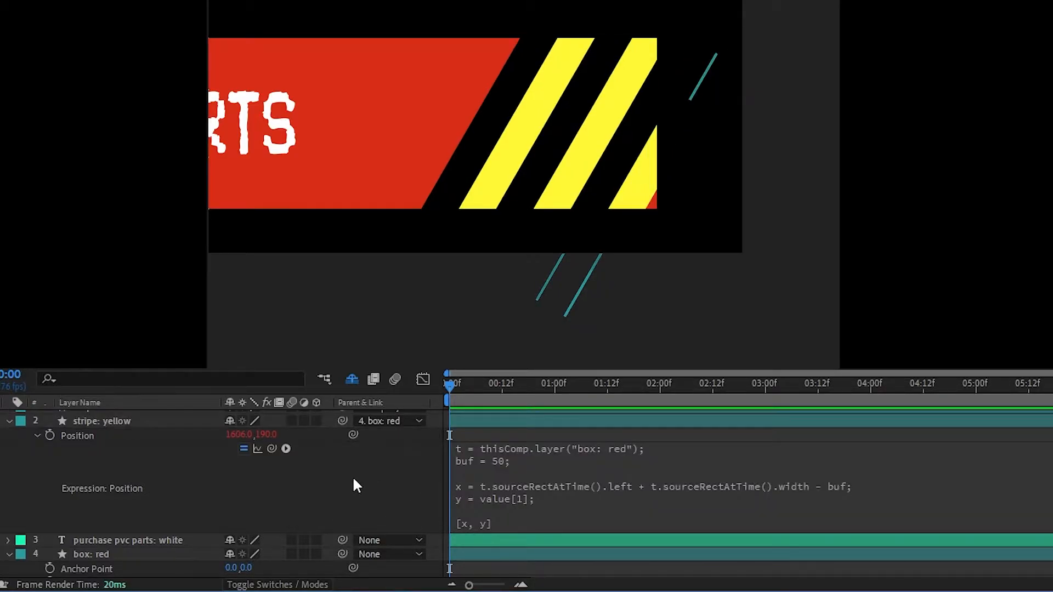
Replace value[1] with t.sourceRectAtTime().bottom in the y line of the yellow stripe's Position expression and apply it.
left_click(109, 423)
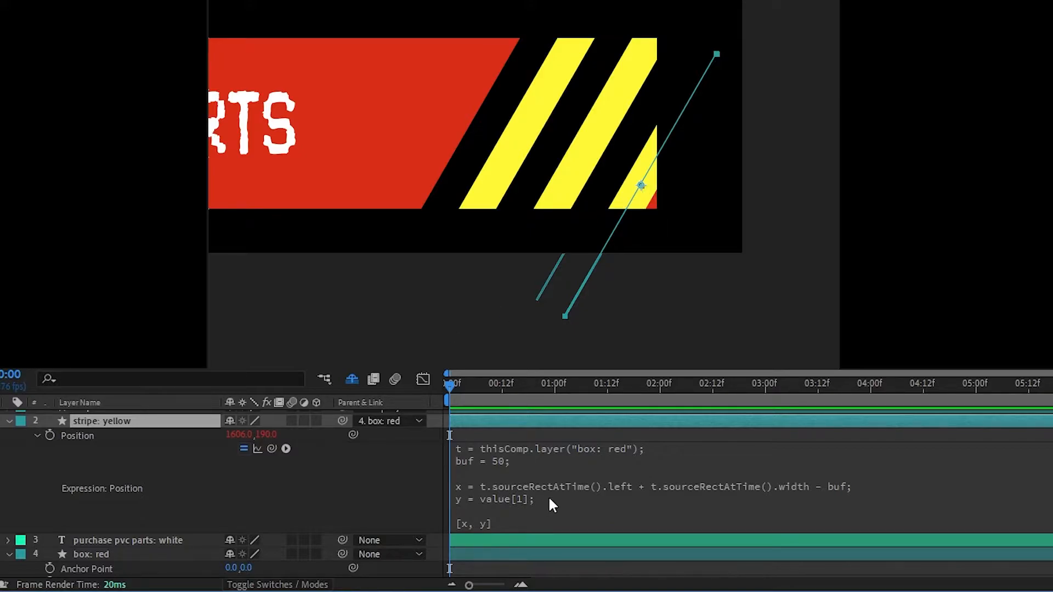
left_click(602, 495)
key("Down")
key("Left")
key("Left")
key("Left")
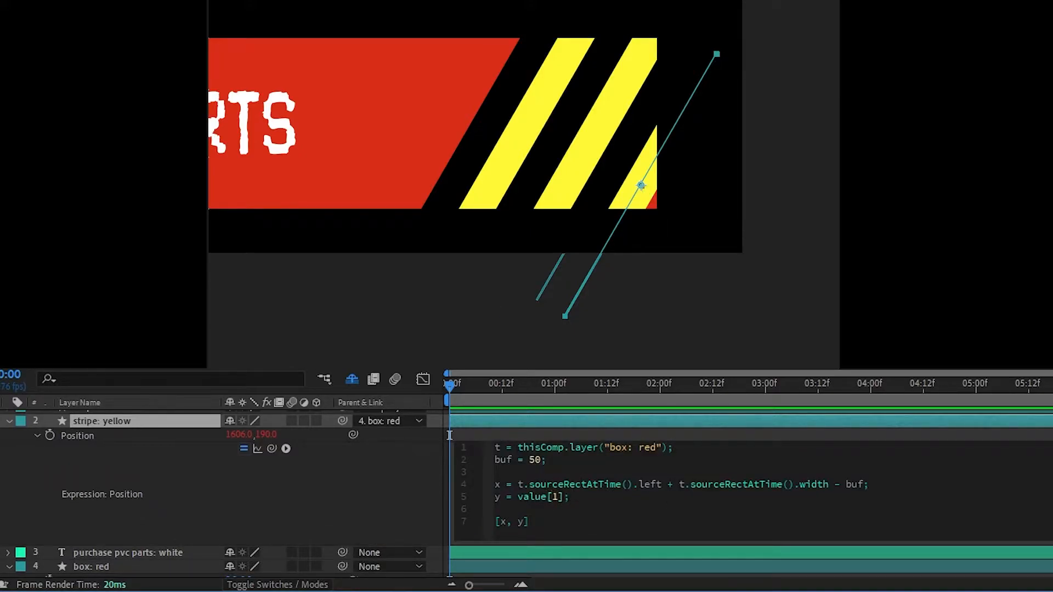
left_click_drag(637, 484, 517, 497)
type("t.sourceRectAtTime().")
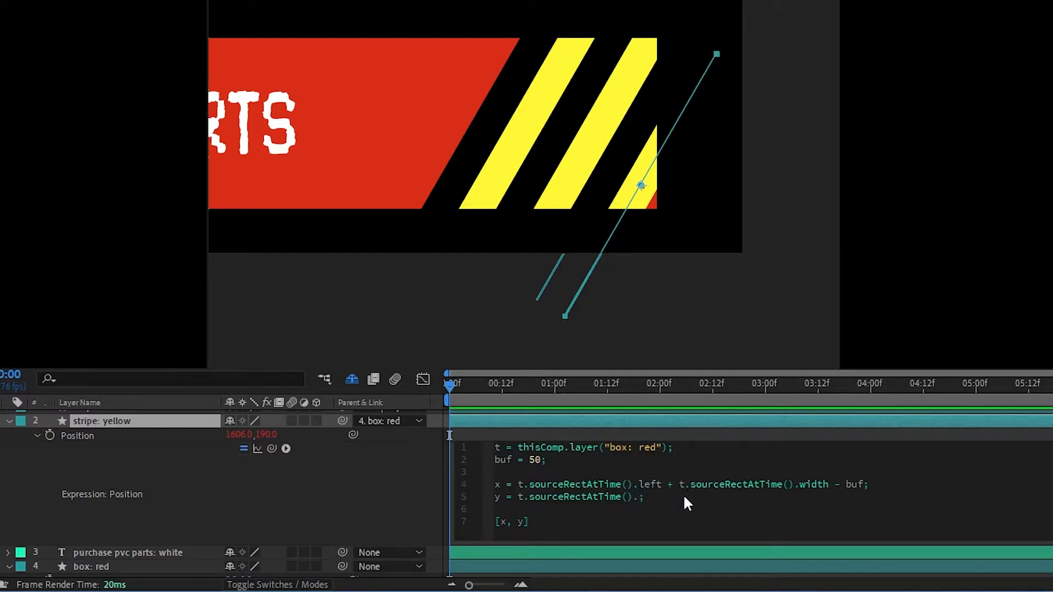
type("bottom")
left_click(391, 503)
Change bottom to top in the y line of the Position expression, apply it and reselect the yellow stripe.
double_click(640, 509)
type("top")
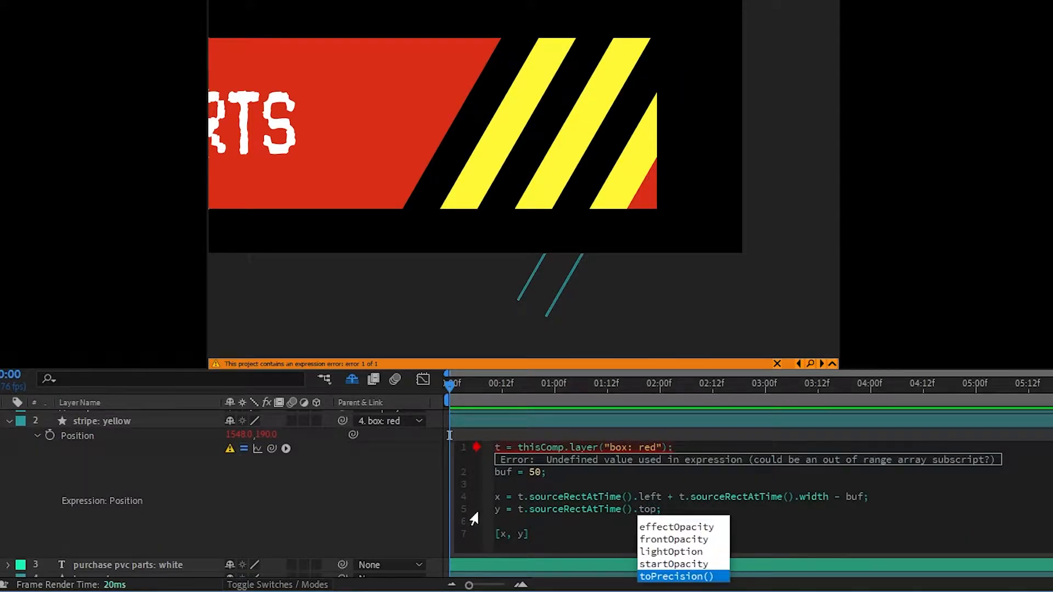
key("KP_Enter")
left_click(583, 420)
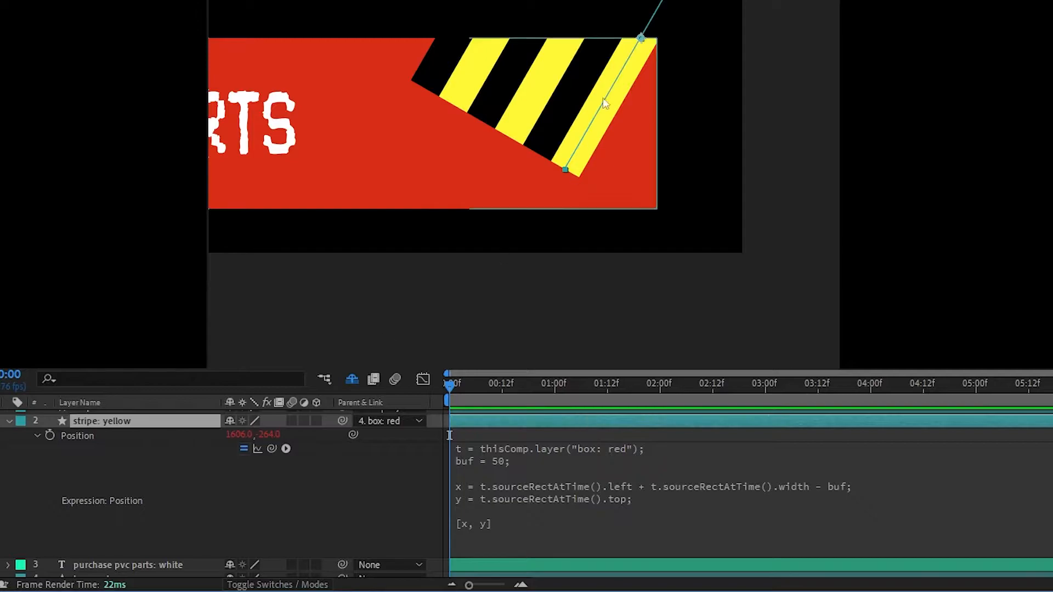
Append + t.sourceRectAtTime().height to the y line of the Position expression, apply it and reselect the yellow stripe.
left_click(648, 498)
type("+ t.sourceRectAtTime().")
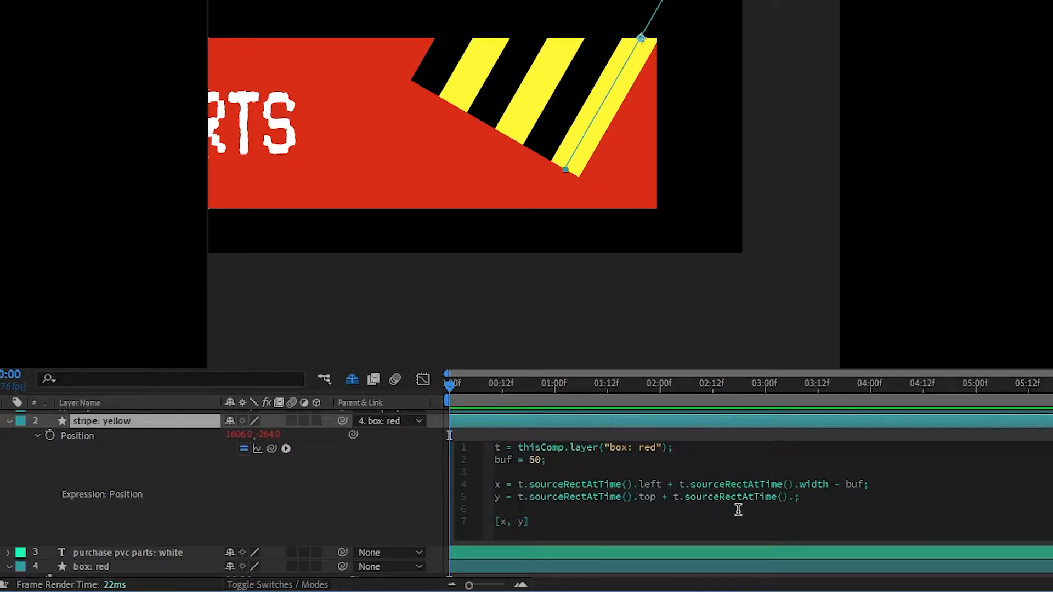
type("height")
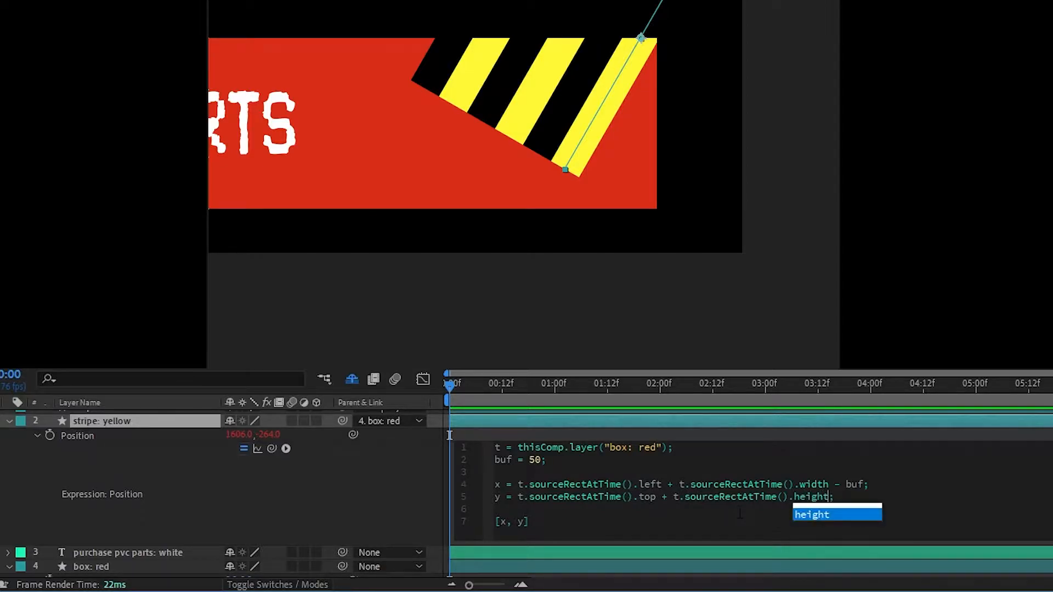
left_click(411, 475)
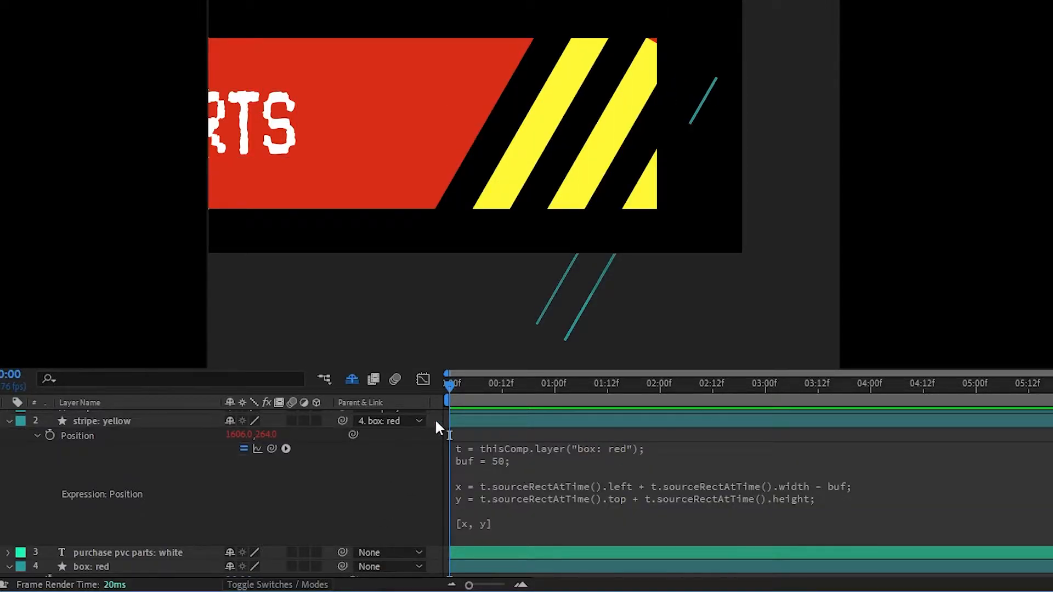
left_click(188, 423)
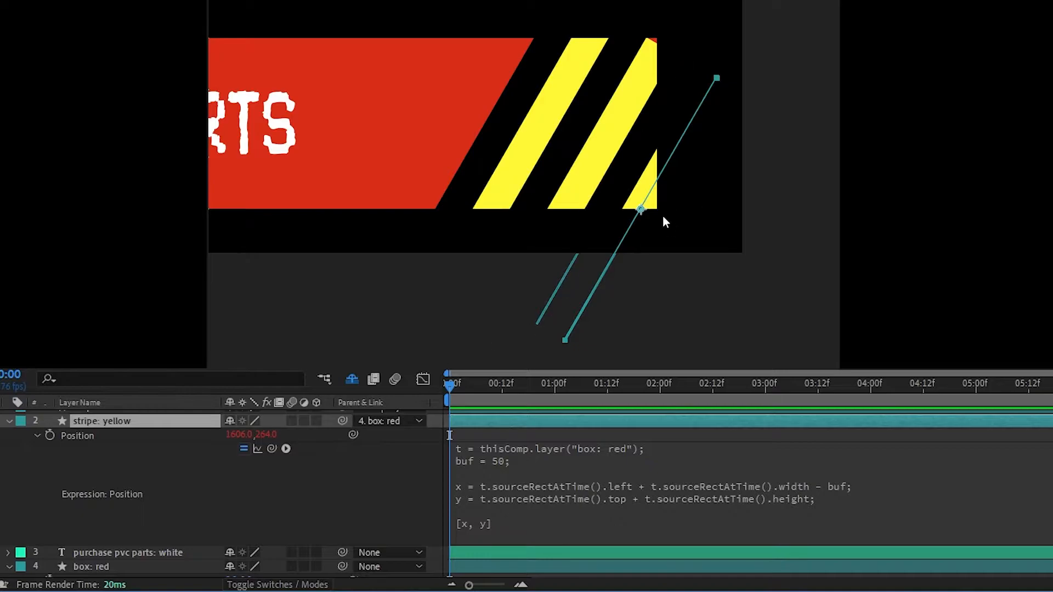
Append - buf to the y line of the yellow stripe's Position expression and apply it.
left_click(775, 485)
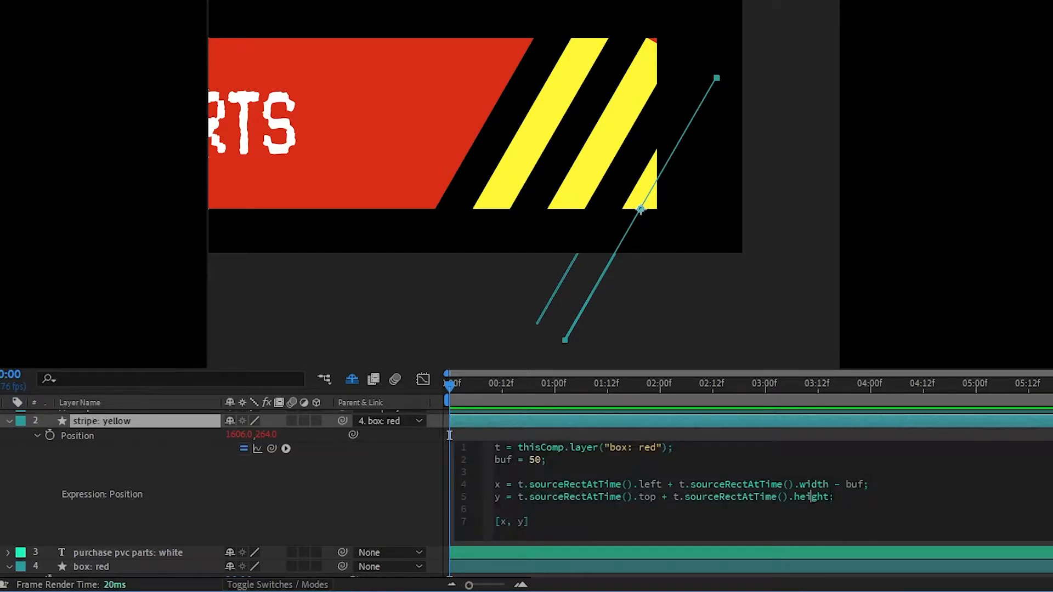
type("- buf")
left_click(402, 492)
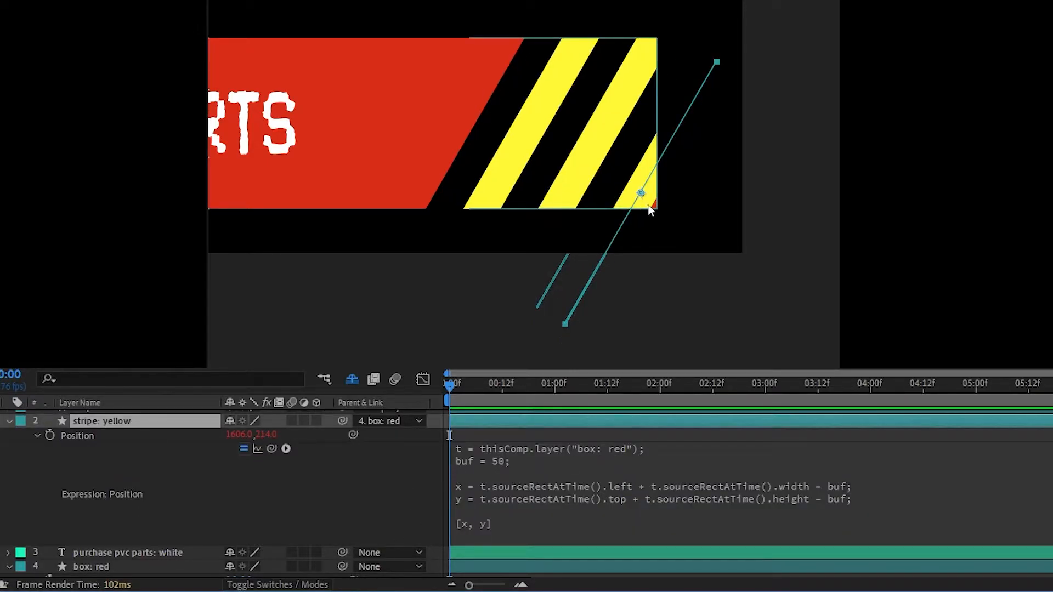
Set buf to 0 in the yellow stripe's Position expression, apply it and reselect the layer.
scroll(655, 202, "up", 5)
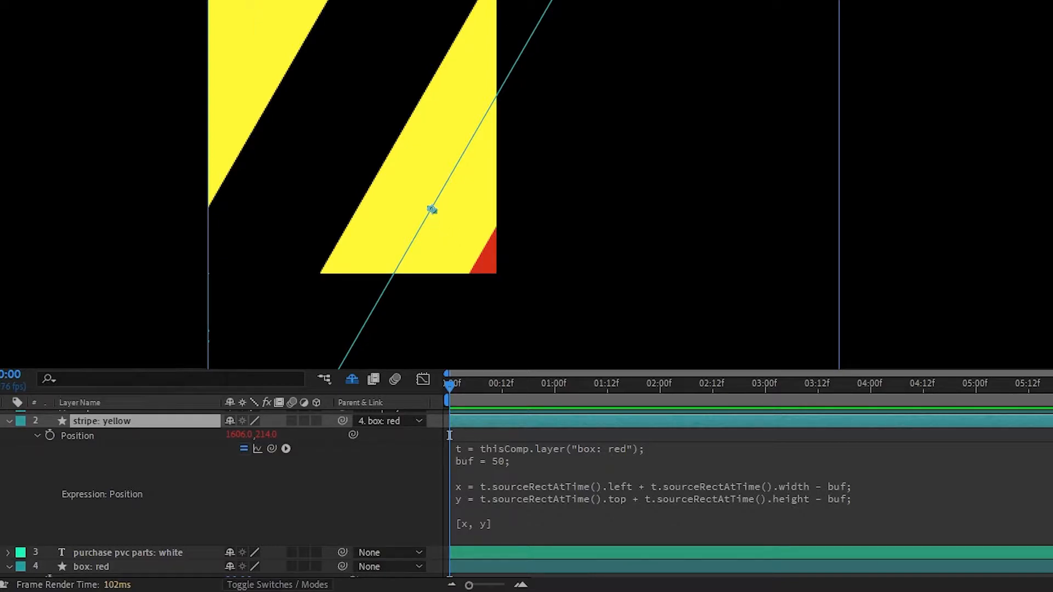
left_click(765, 509)
left_click_drag(839, 496, 863, 497)
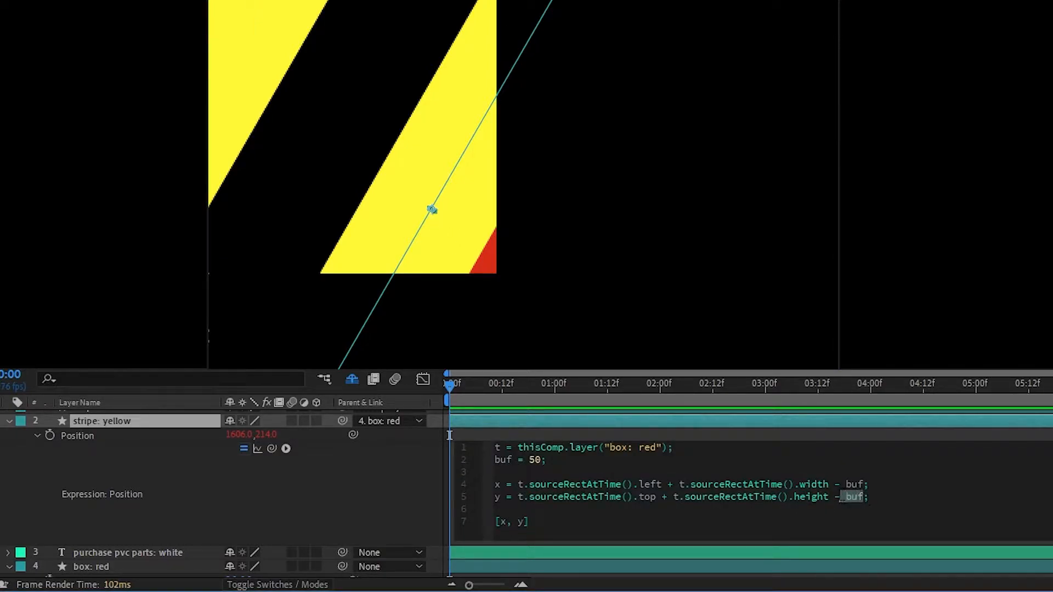
key("Up")
key("End")
key("BackSpace")
left_click(422, 497)
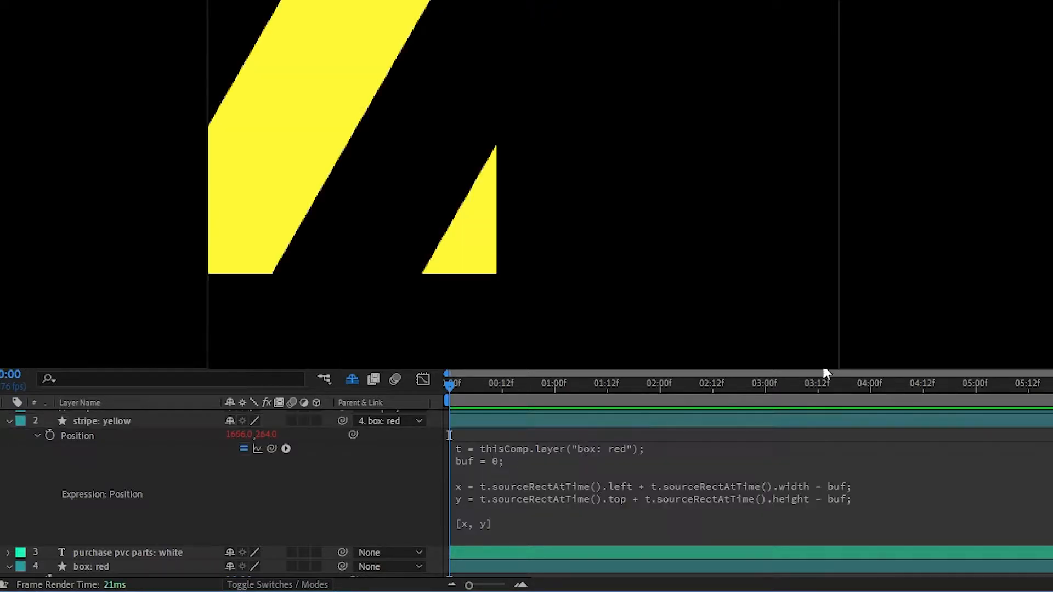
left_click(133, 424)
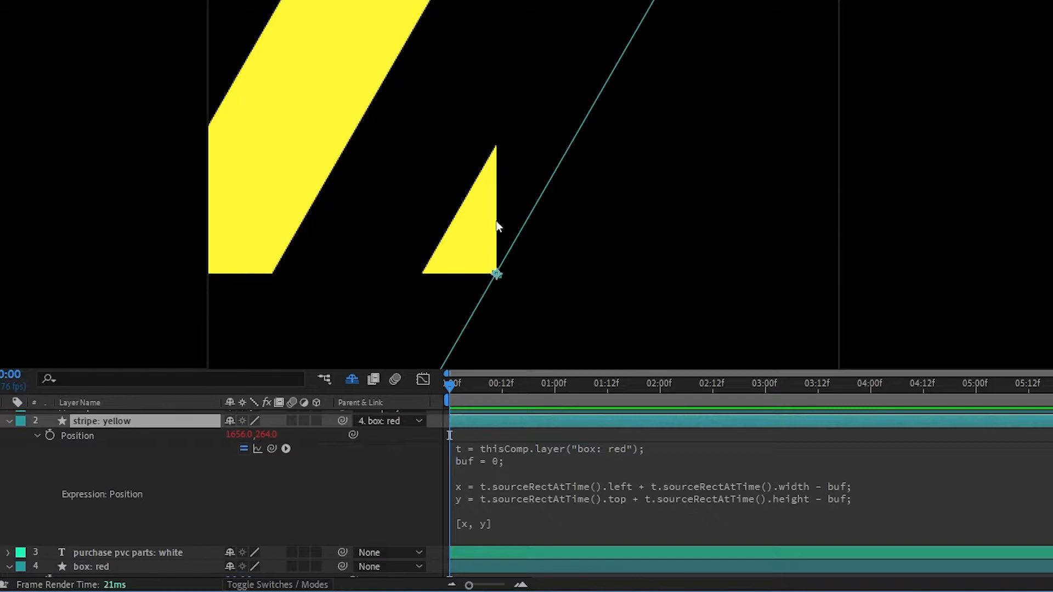
Inspect the red box's lower-right corner, set buf to 20 in the yellow stripe's Position expression and apply it.
scroll(489, 236, "down", 3)
scroll(447, 181, "up", 2)
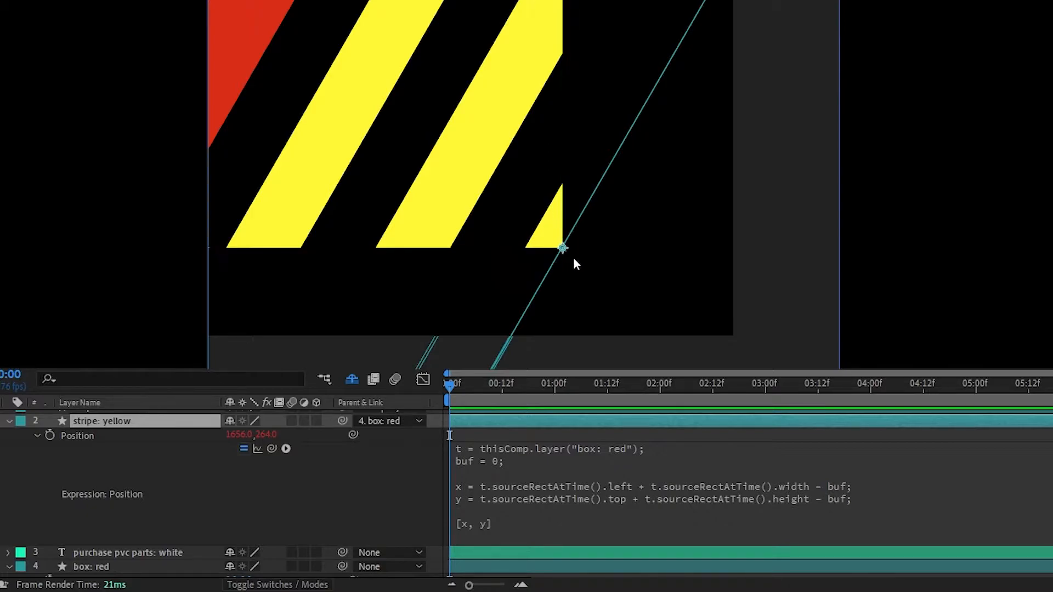
scroll(554, 225, "down", 2)
scroll(555, 224, "up", 3)
scroll(533, 212, "down", 2)
scroll(526, 186, "up", 2)
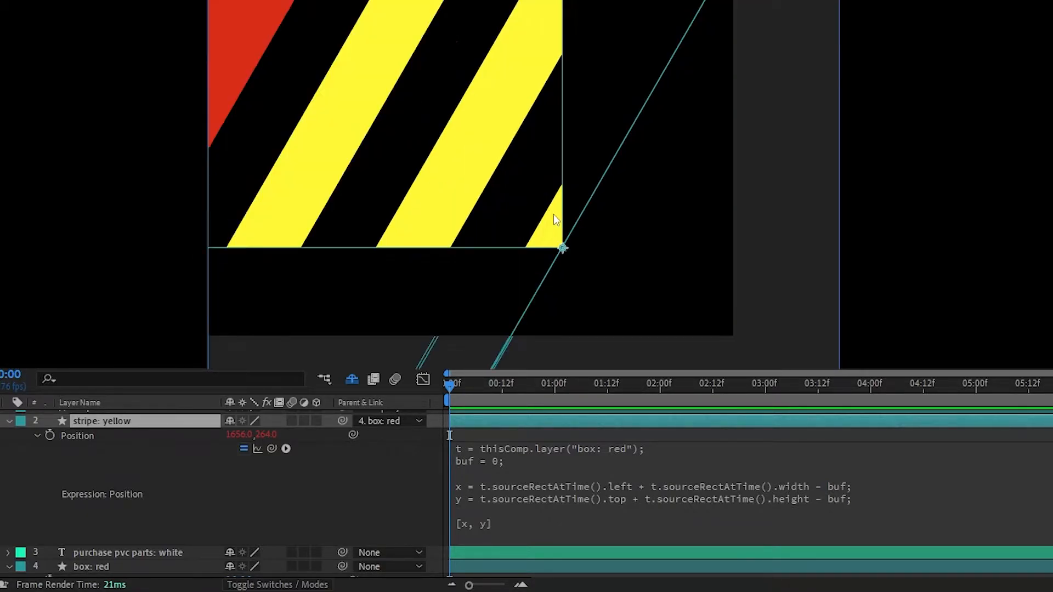
left_click(551, 474)
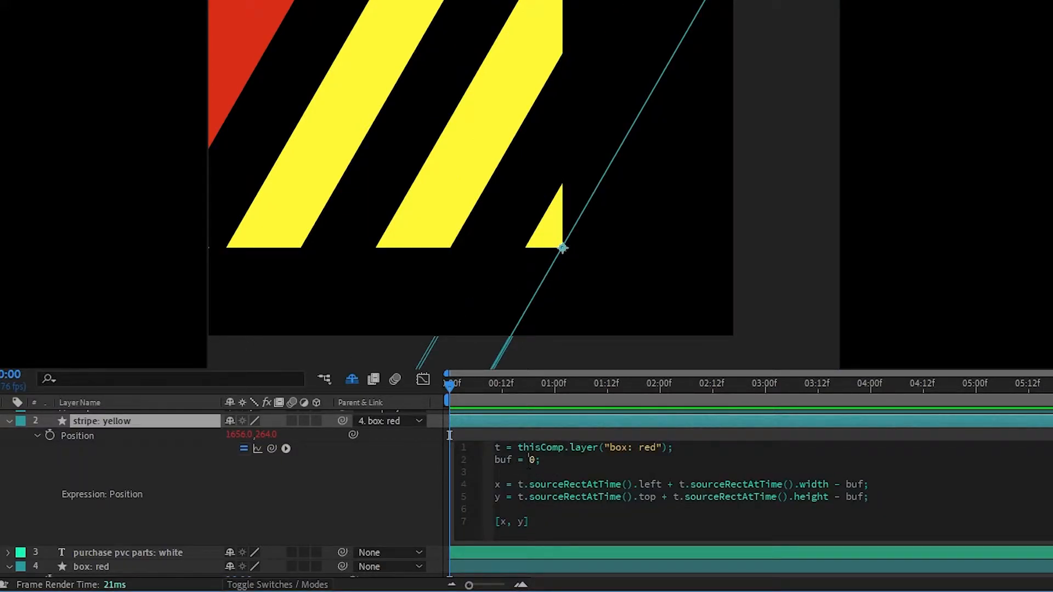
type("2")
left_click(394, 482)
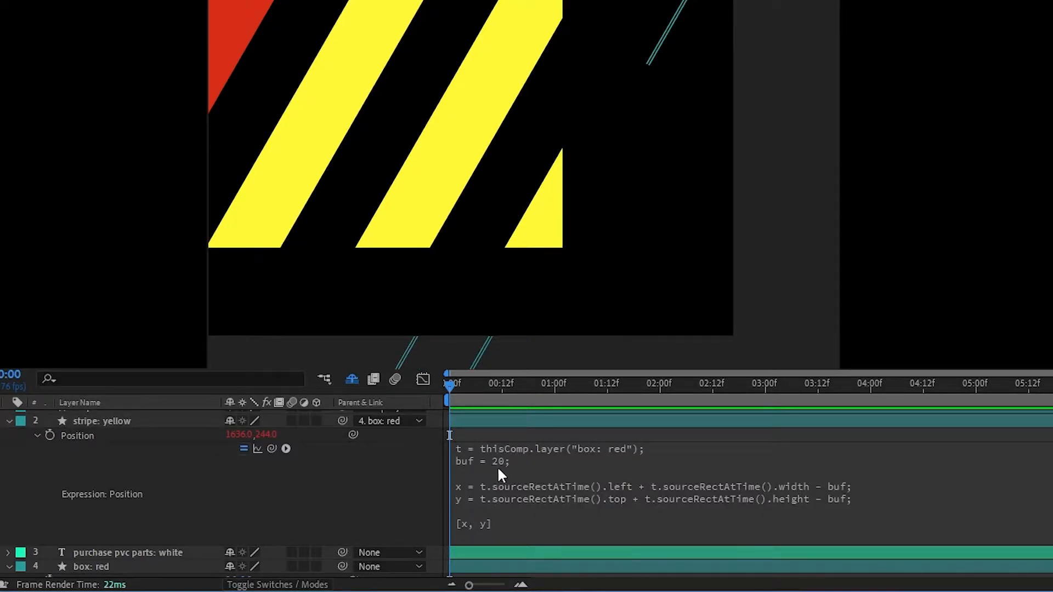
Increase buf to 30 in the yellow stripe's Position expression and apply it.
left_click(498, 475)
key("BackSpace")
type("3")
left_click(394, 489)
Increase buf to 40 in the yellow stripe's Position expression and apply it.
left_click(564, 463)
left_click(535, 459)
key("BackSpace")
type("4")
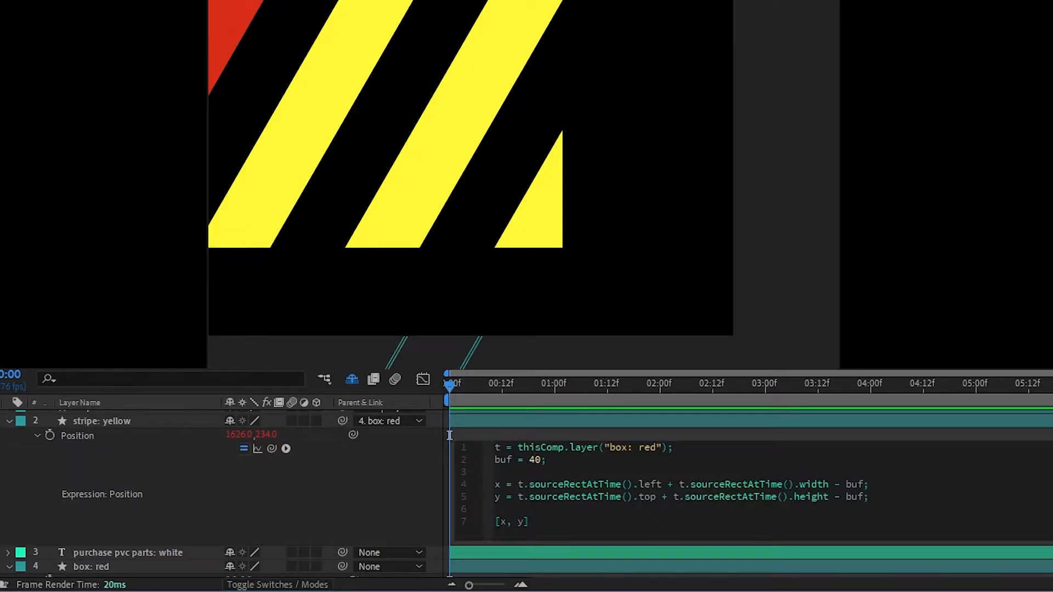
left_click(391, 475)
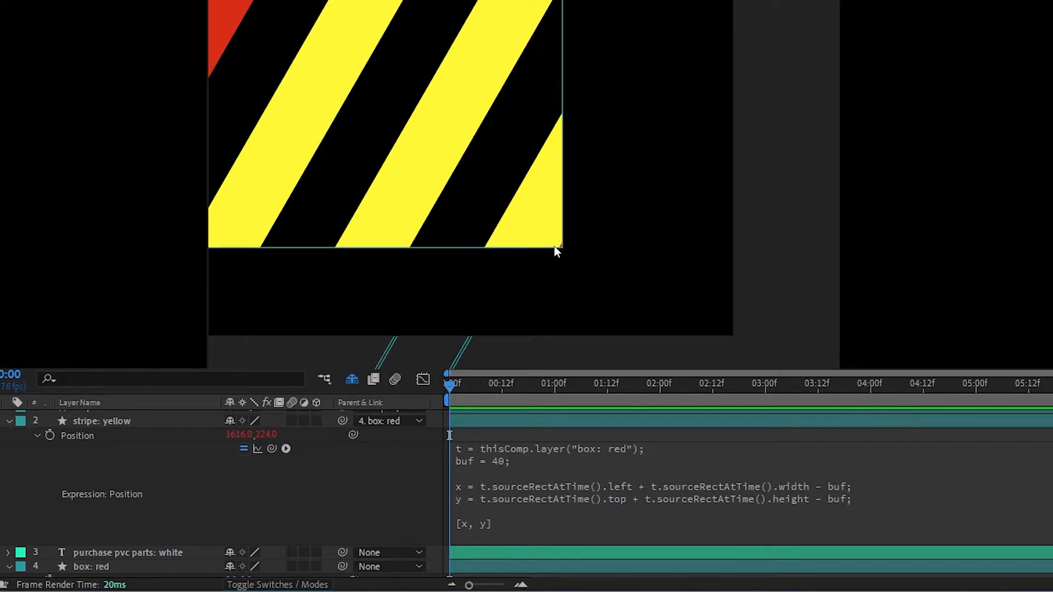
Reduce buf to 35 in the yellow stripe's Position expression and apply it.
scroll(555, 248, "up", 4)
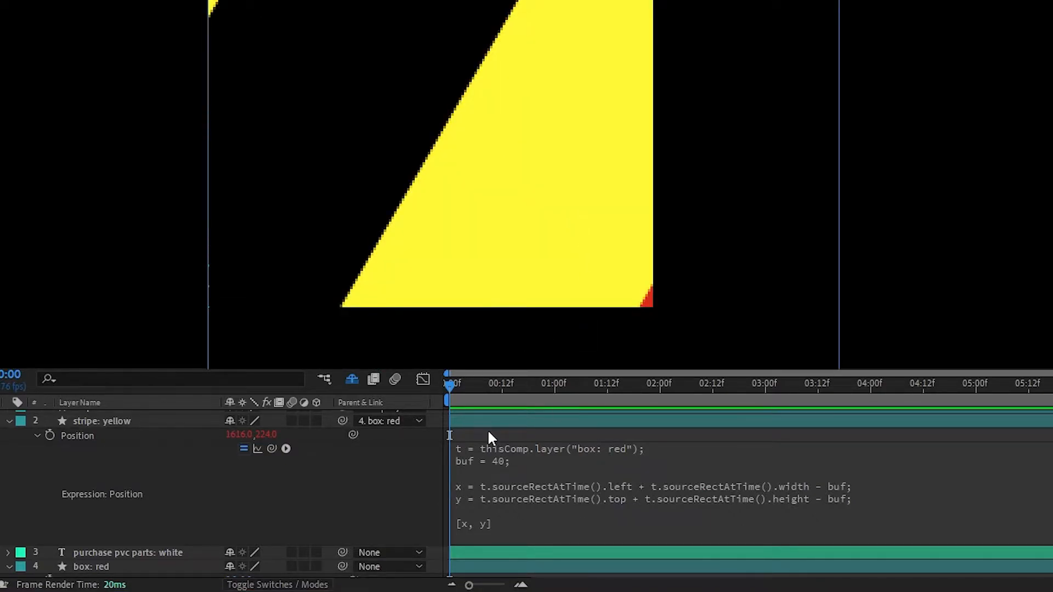
left_click(521, 461)
key("Left")
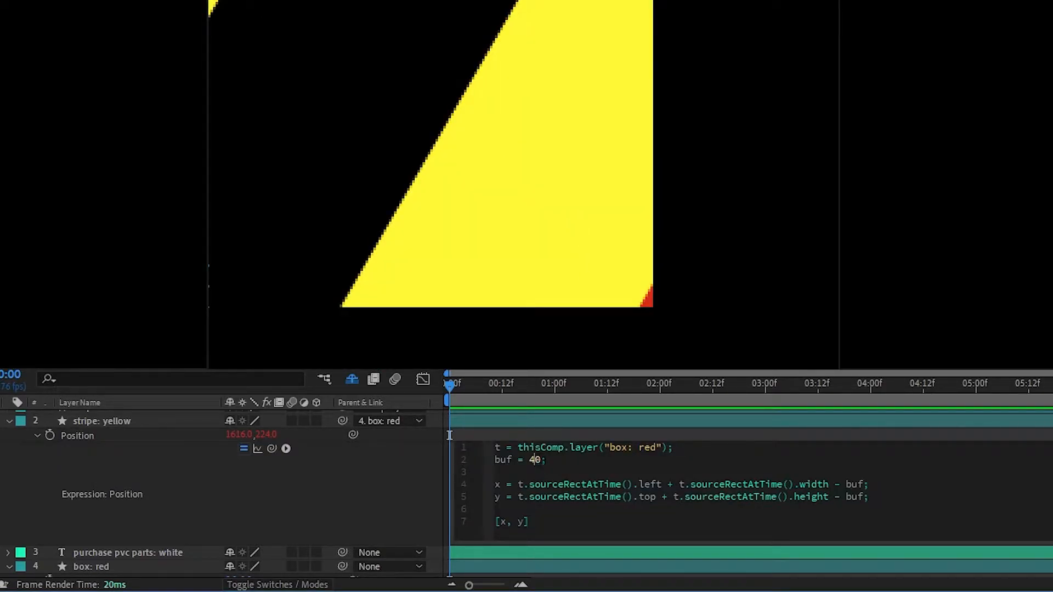
type("35")
left_click(407, 491)
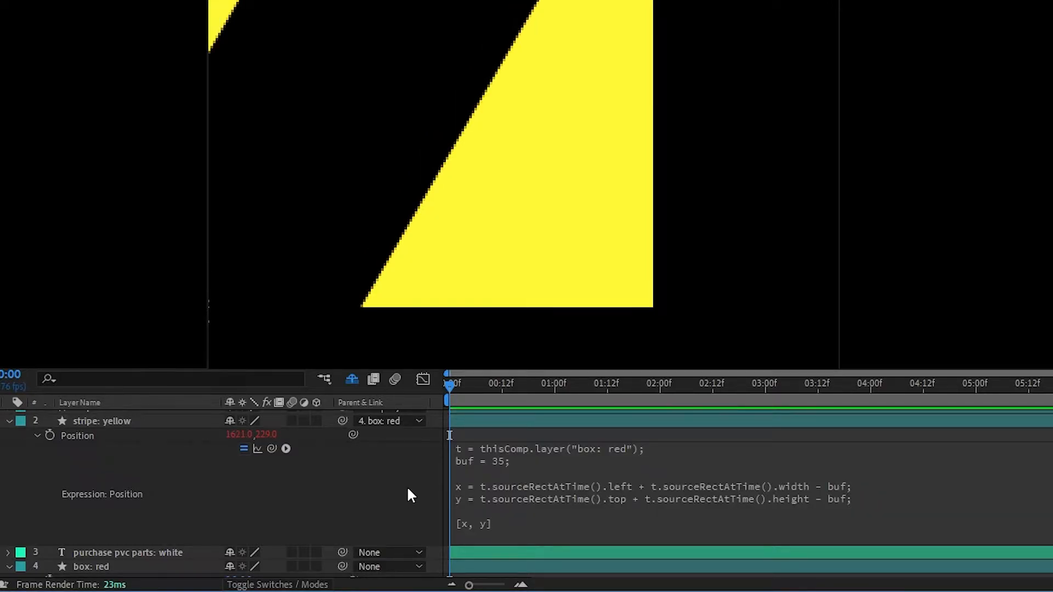
Set buf to 30 in the yellow stripe's Position expression and apply it.
scroll(627, 246, "down", 3)
left_click_drag(455, 118, 576, 154)
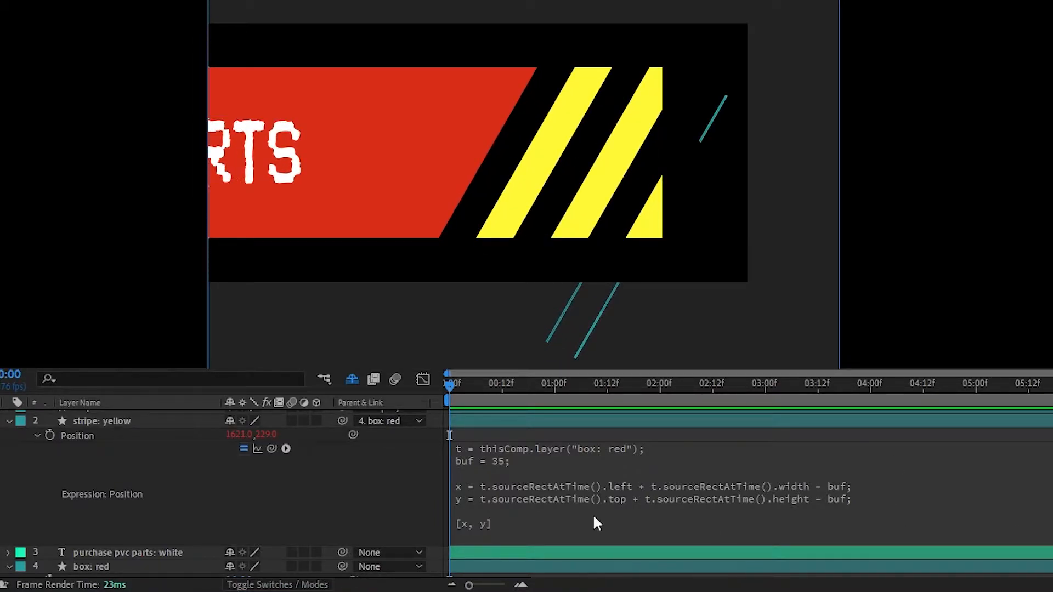
left_click(529, 462)
key("BackSpace")
type("0")
left_click(406, 484)
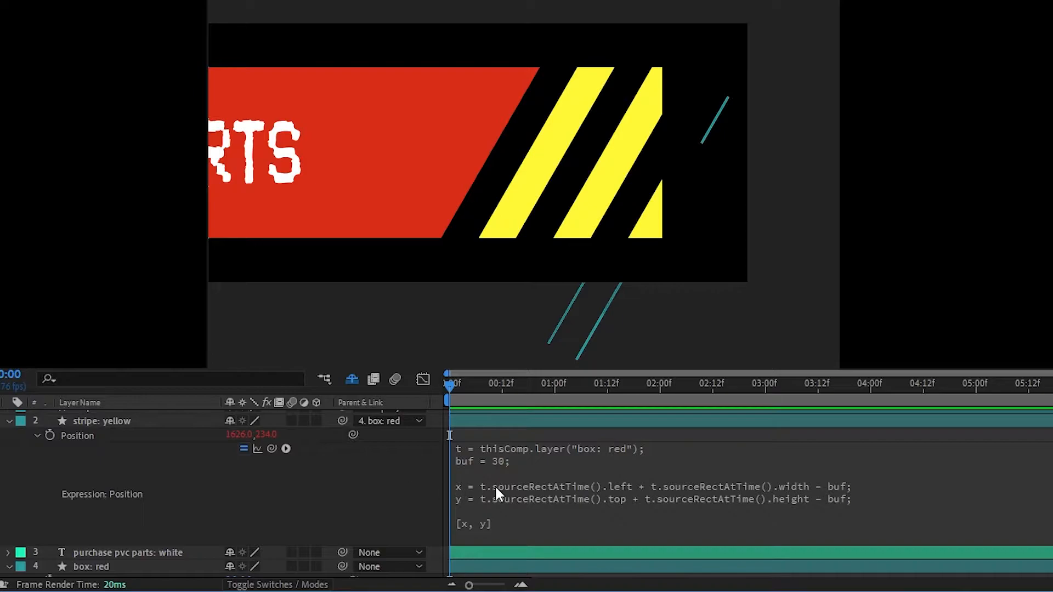
Undo and redo the last buf change to compare how the stripes fit the red box's corner.
key("ctrl+z")
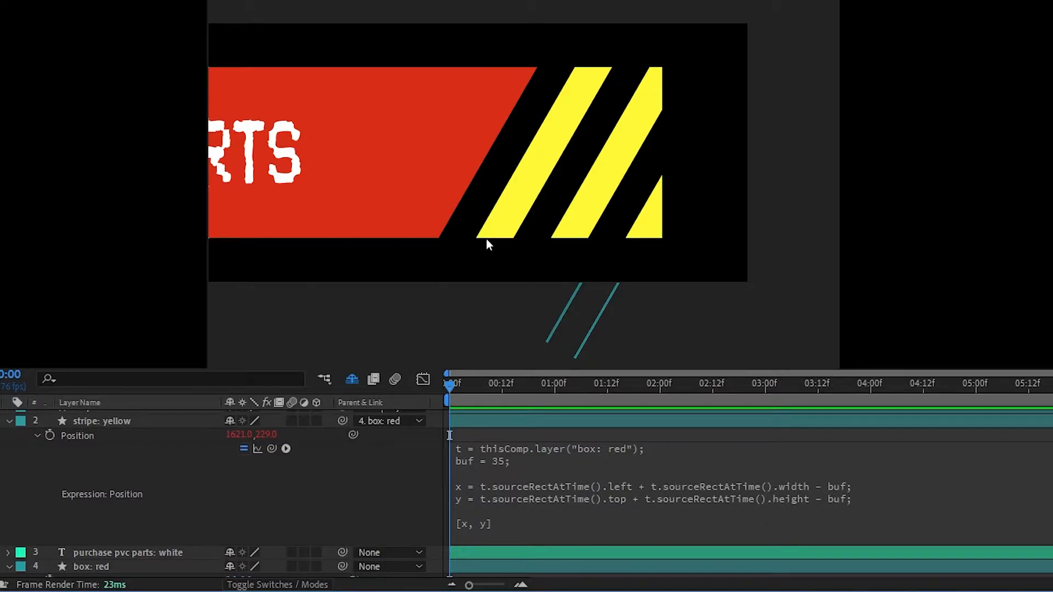
key("ctrl+shift+z")
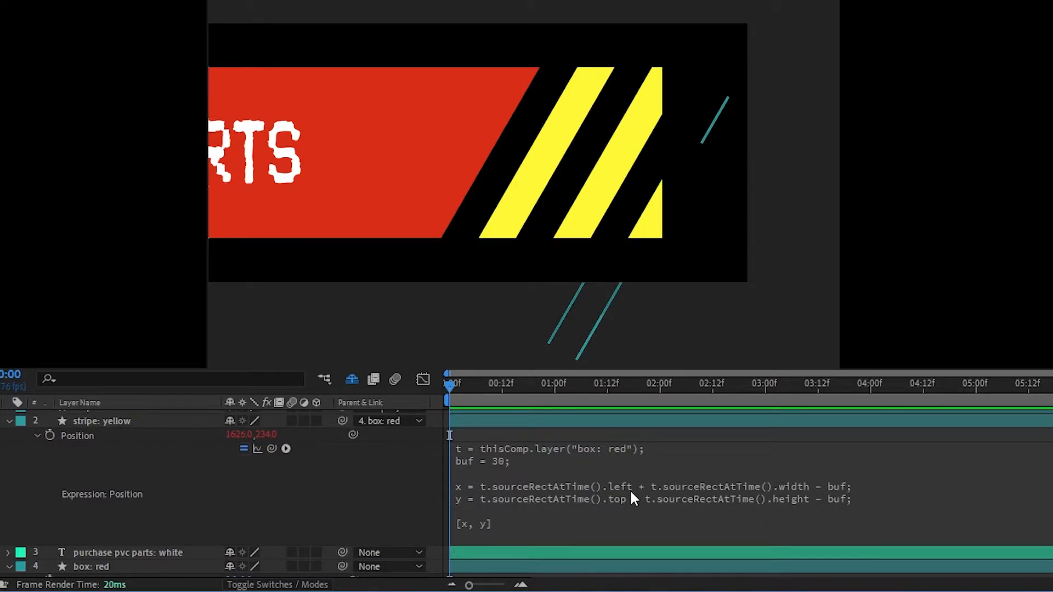
scroll(543, 219, "down", 4)
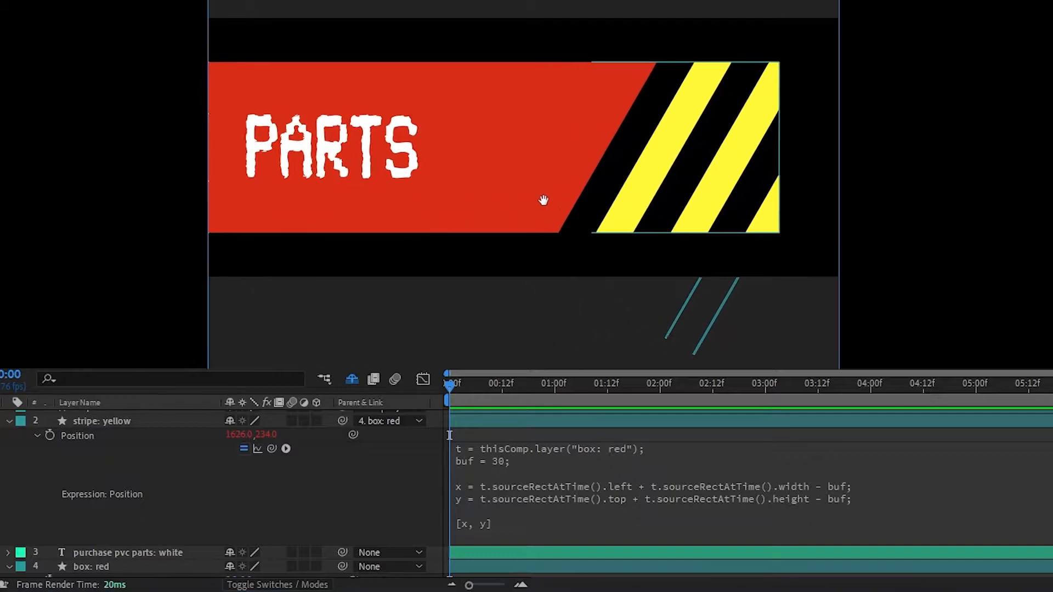
Filter the red box layer's properties by "size" and narrow its rectangle's width to 2637.
scroll(586, 265, "up", 2)
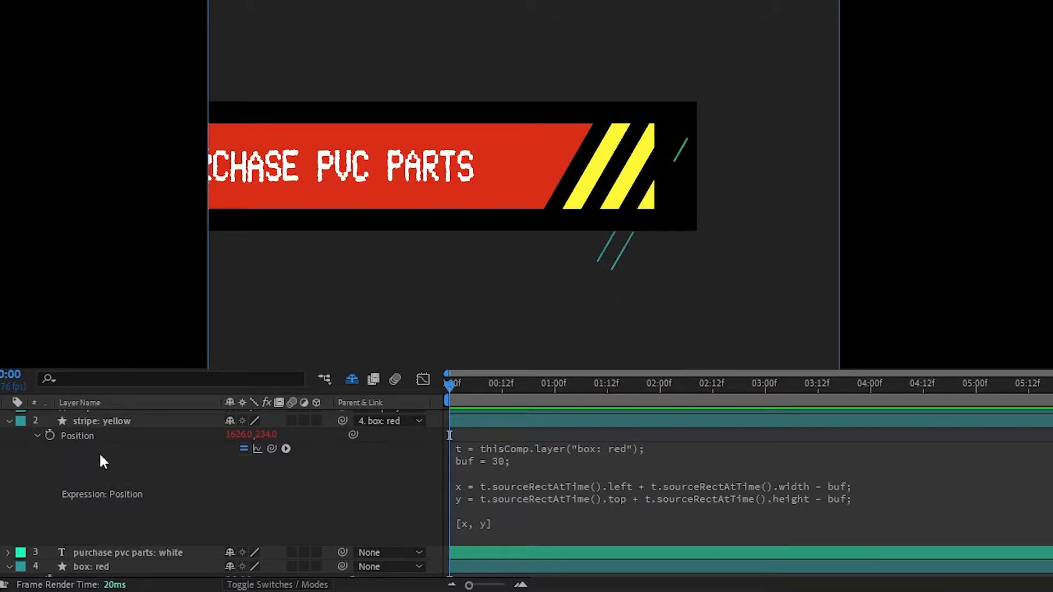
scroll(104, 458, "down", 1)
left_click(110, 544)
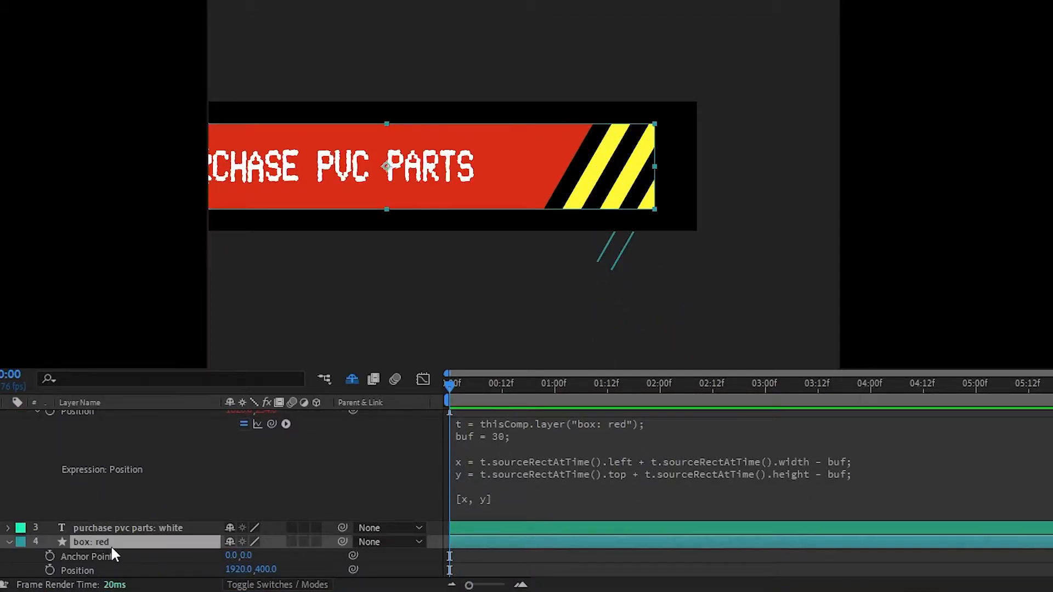
left_click(83, 378)
type("size")
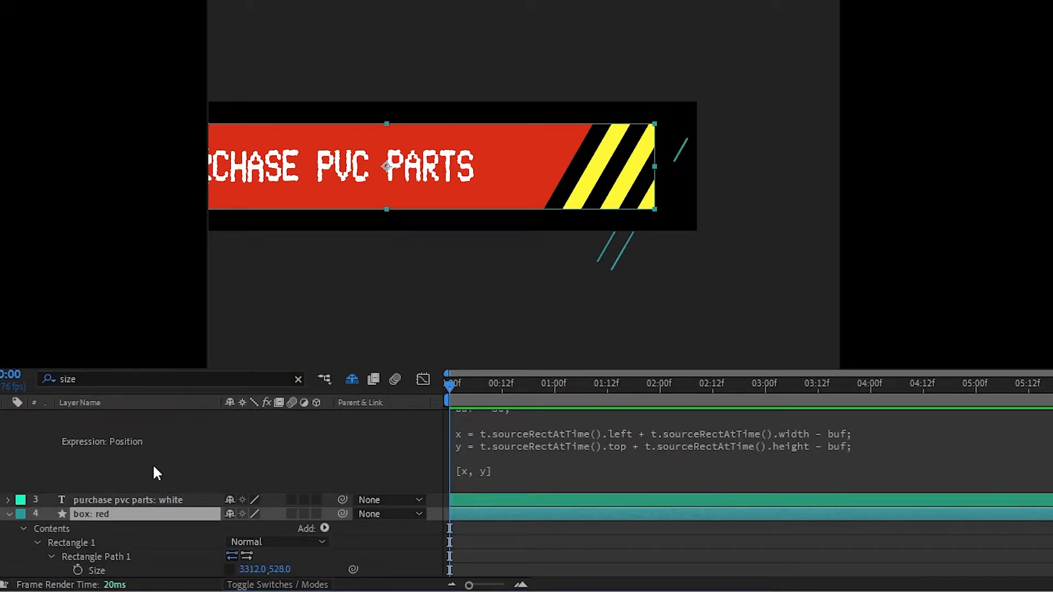
left_click_drag(253, 568, 181, 568)
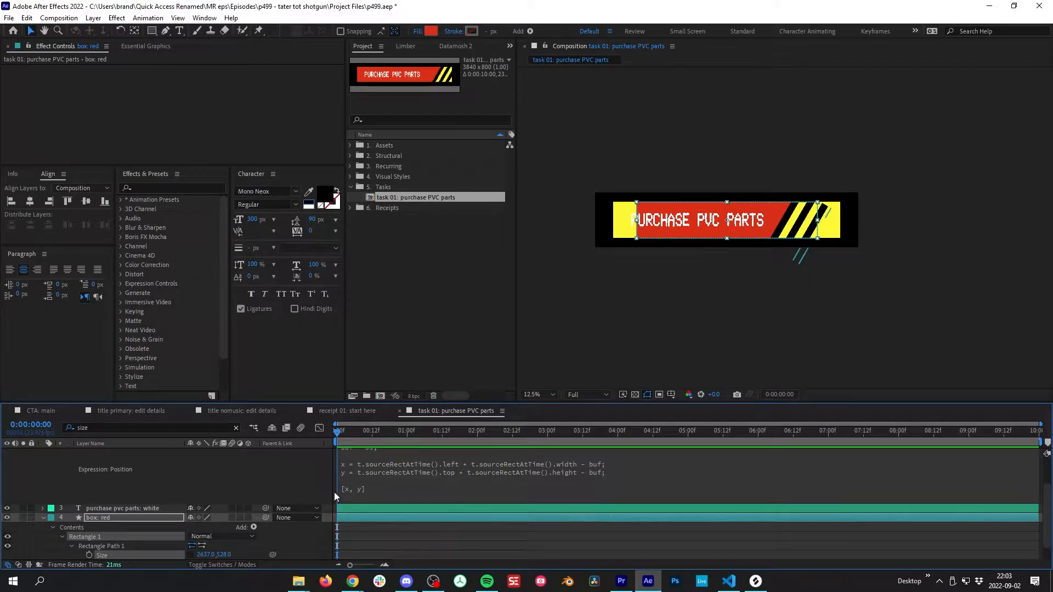
Turn off the black text and yellow box layers' visibility and hide both from the layer list.
scroll(334, 492, "down", 1)
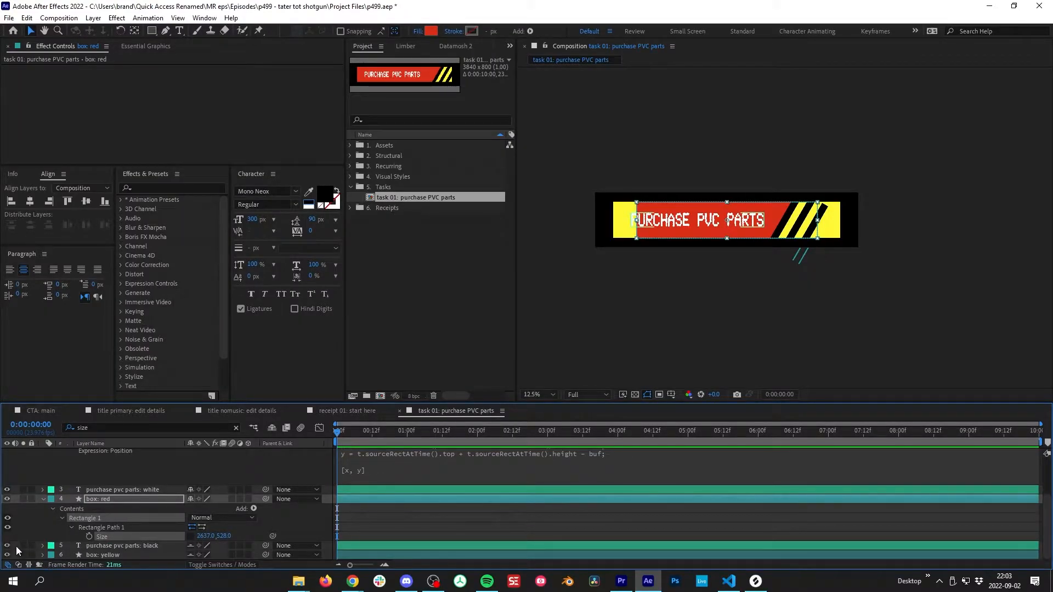
left_click(122, 544)
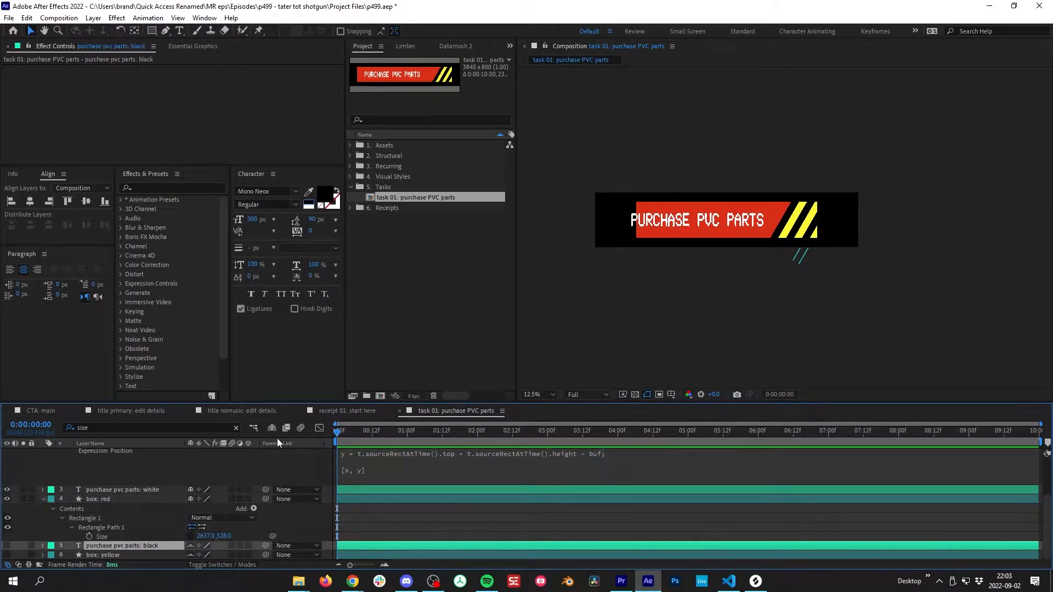
left_click(272, 428)
Widen the red box's rectangle to 3253 and review the yellow stripe's Position expression.
left_click_drag(251, 541, 869, 399)
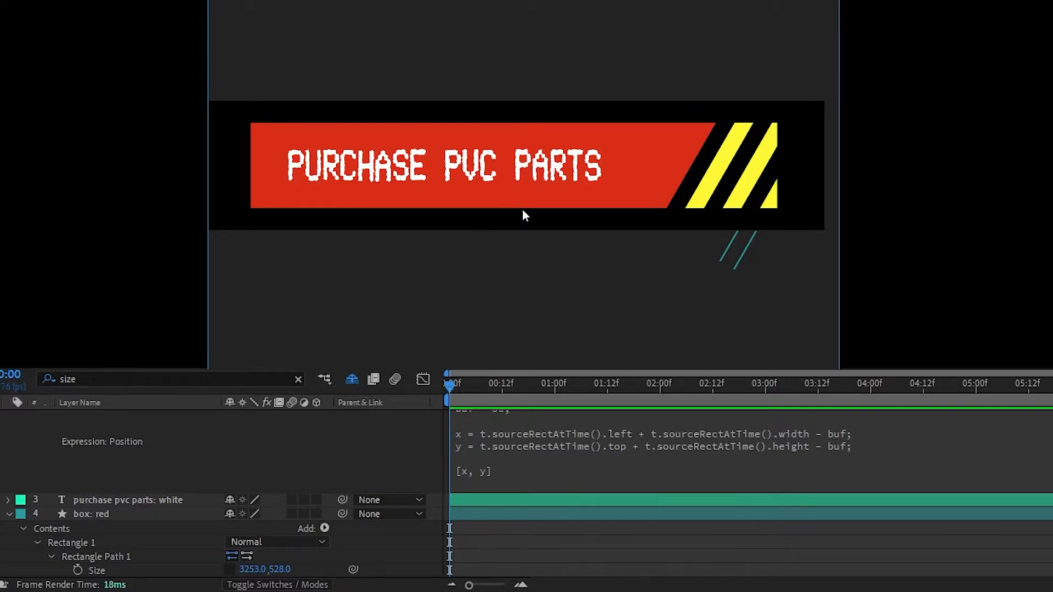
left_click(126, 514)
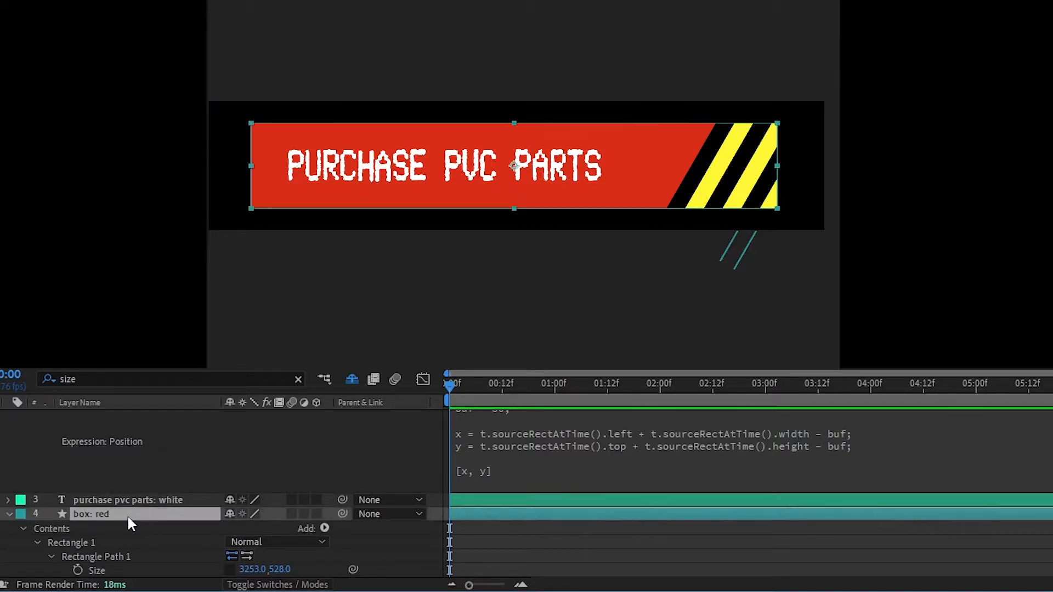
scroll(762, 443, "up", 3)
left_click(671, 455)
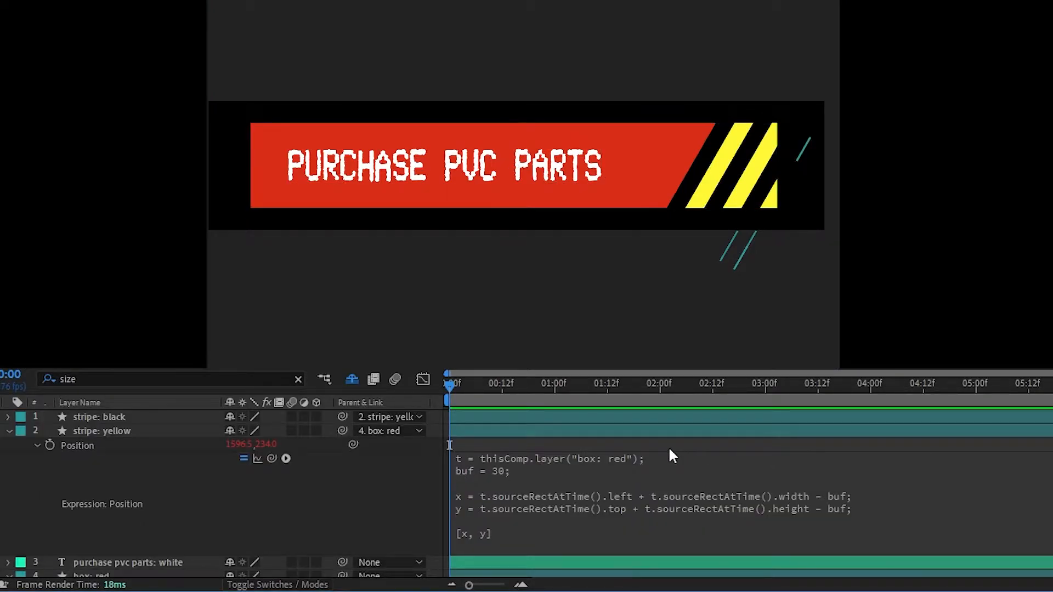
scroll(673, 456, "down", 3)
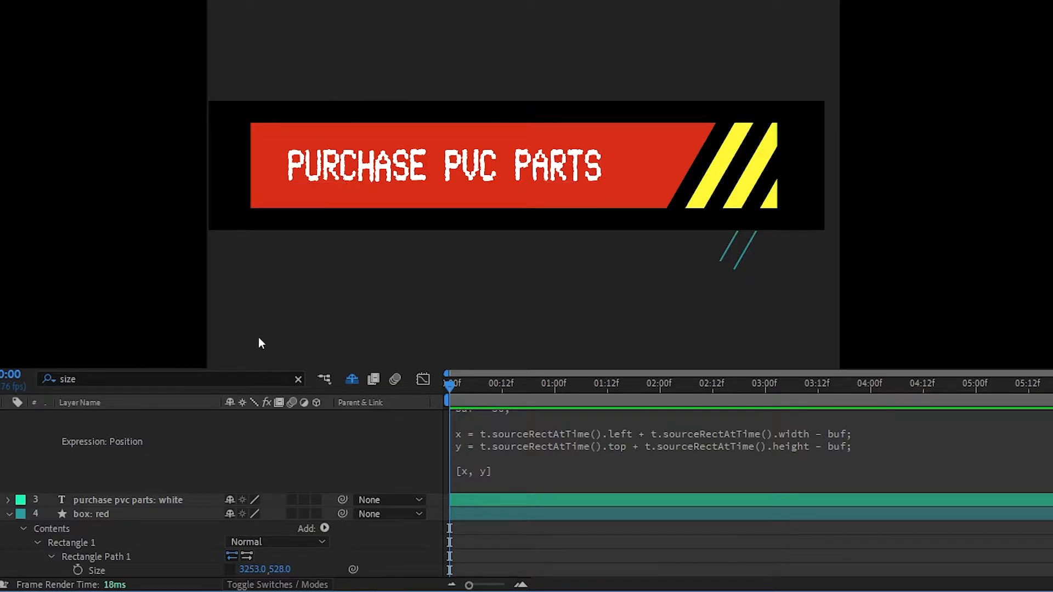
scroll(91, 530, "up", 2)
Collapse the yellow stripe layer and clear the "size" property filter with the white text layer selected.
left_click(98, 426)
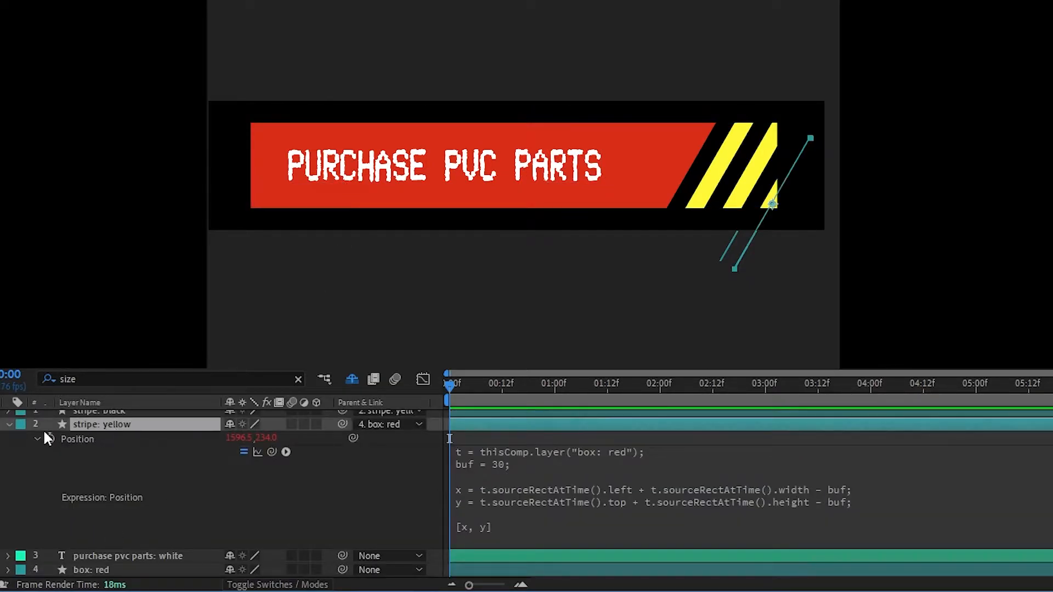
left_click(9, 425)
left_click(138, 446)
left_click(297, 379)
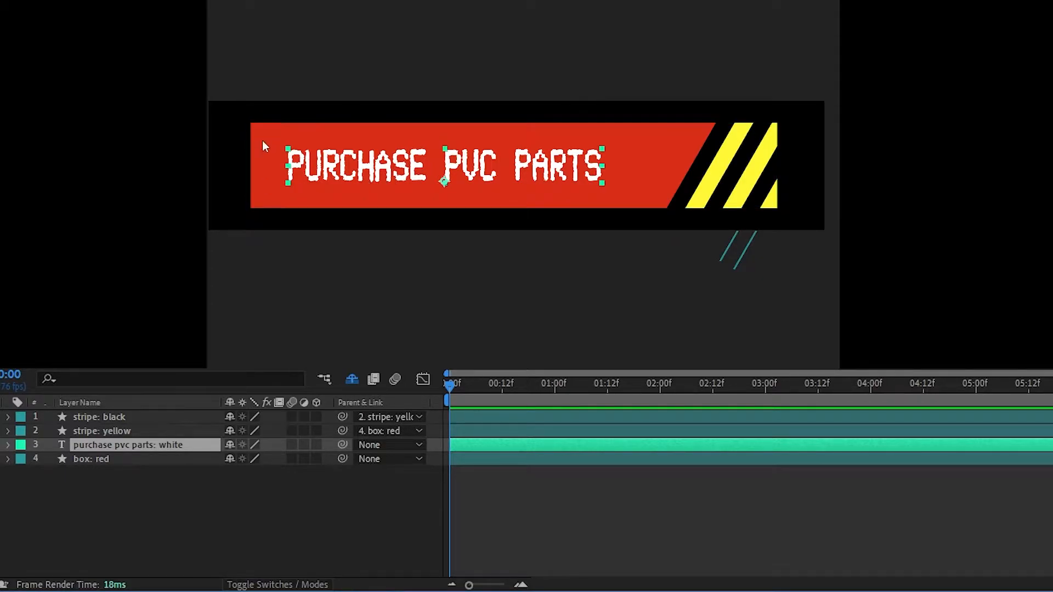
Examine the white text's spacing inside the red box and reveal the text layer's Position property.
scroll(524, 183, "up", 1)
left_click_drag(272, 180, 647, 206)
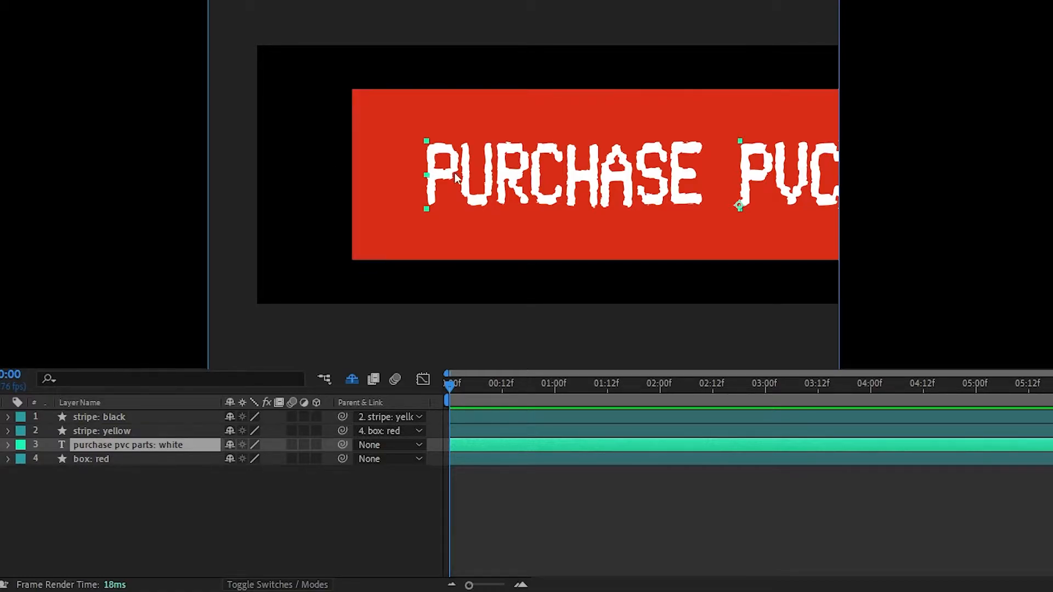
scroll(382, 219, "down", 1)
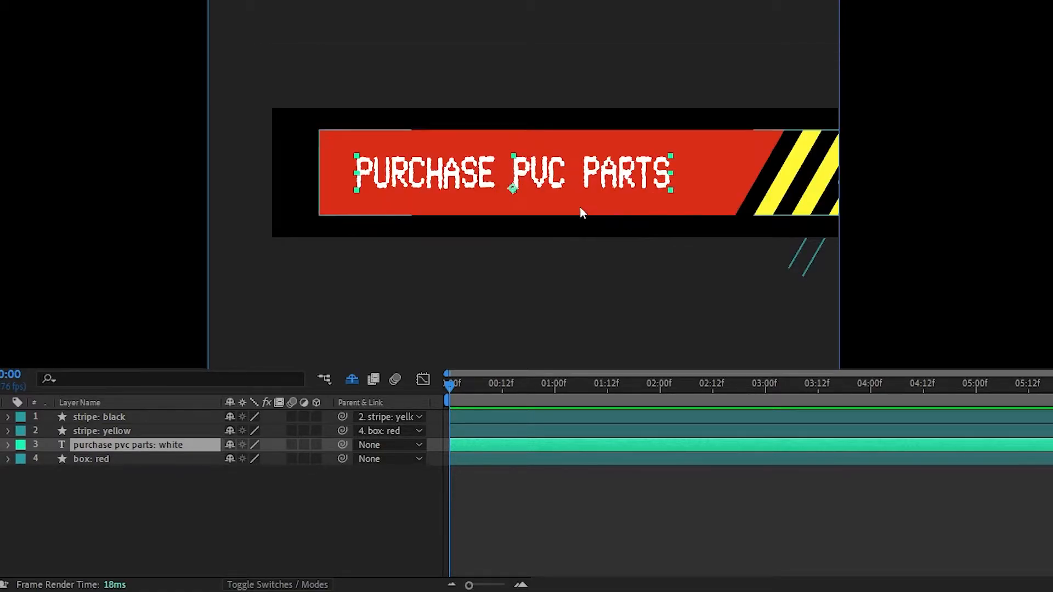
left_click_drag(545, 207, 485, 204)
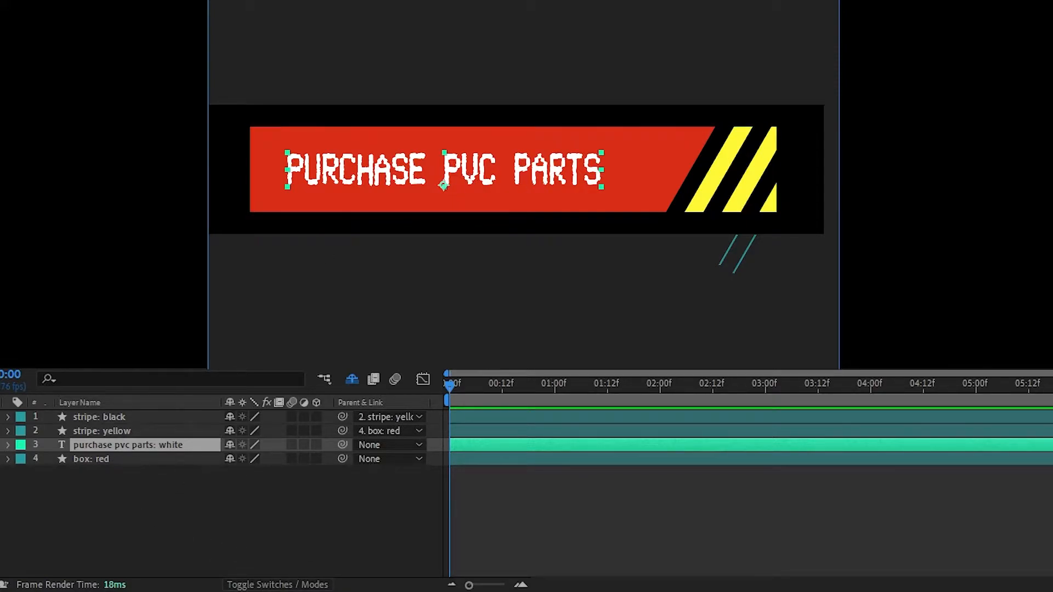
left_click(83, 491)
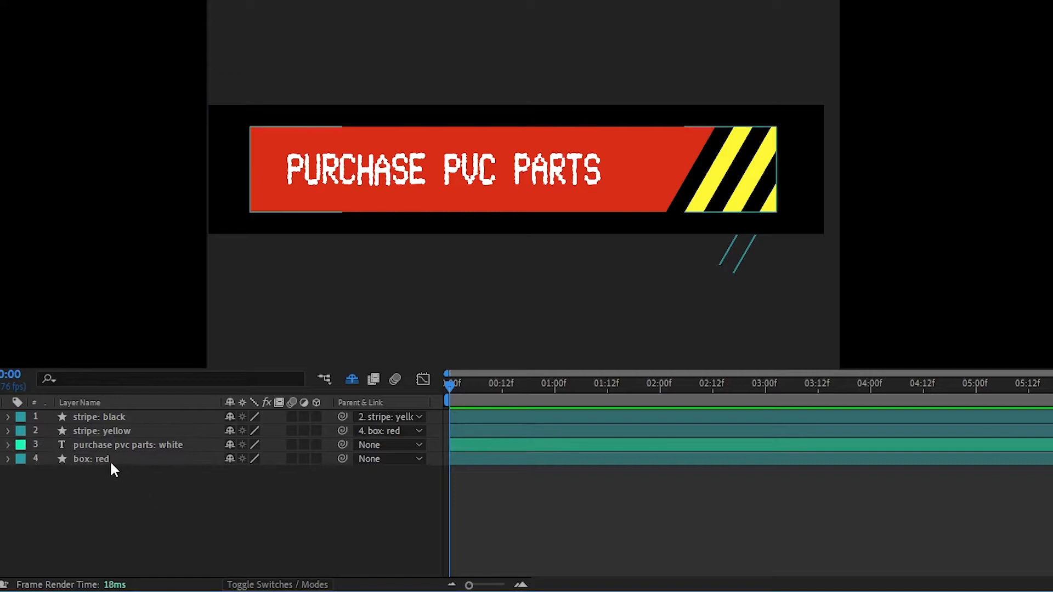
left_click(109, 460)
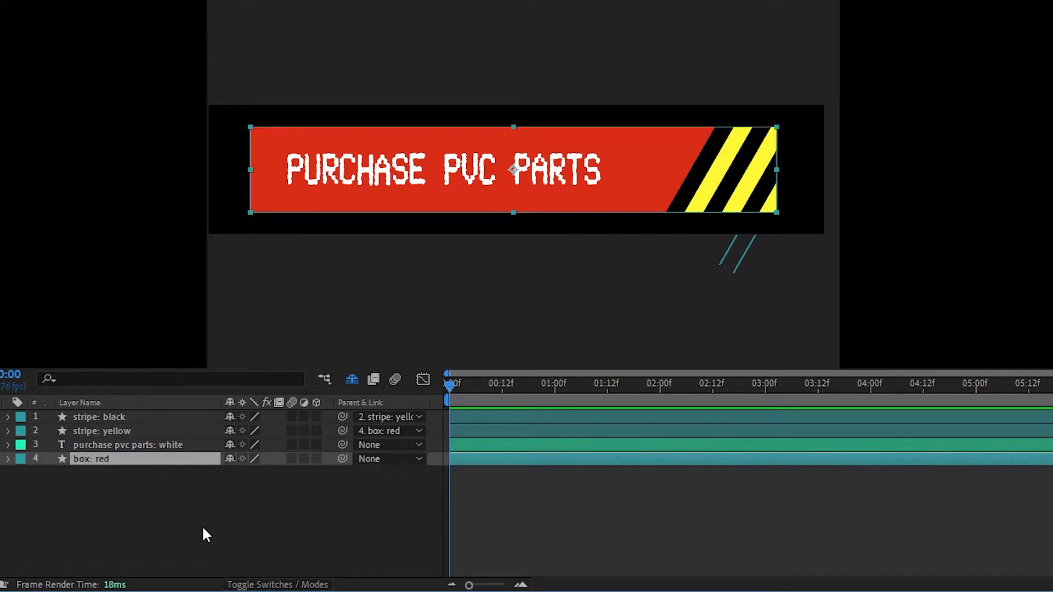
key("ctrl+Up")
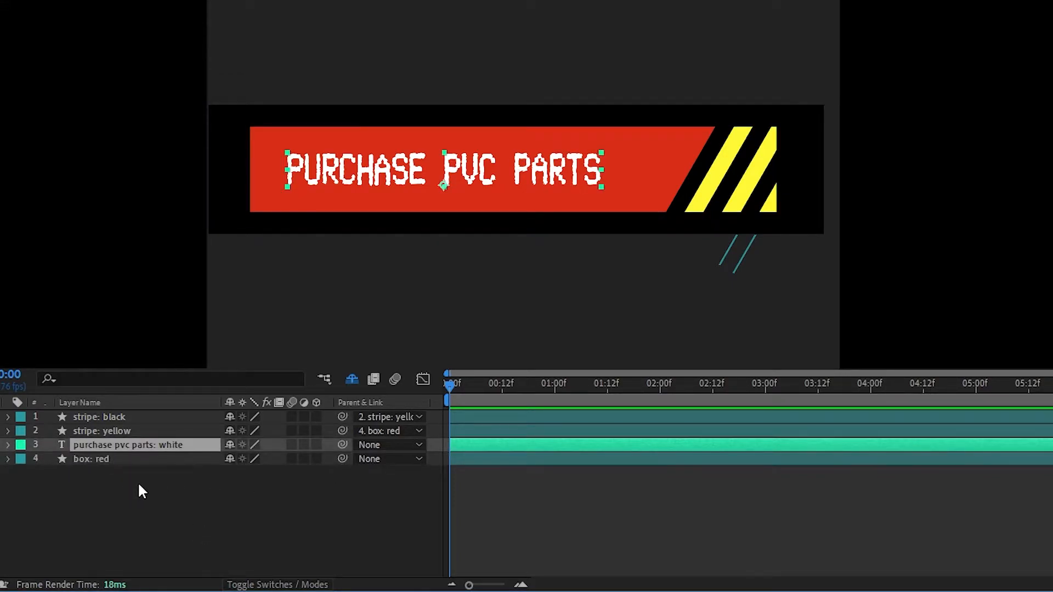
key("p")
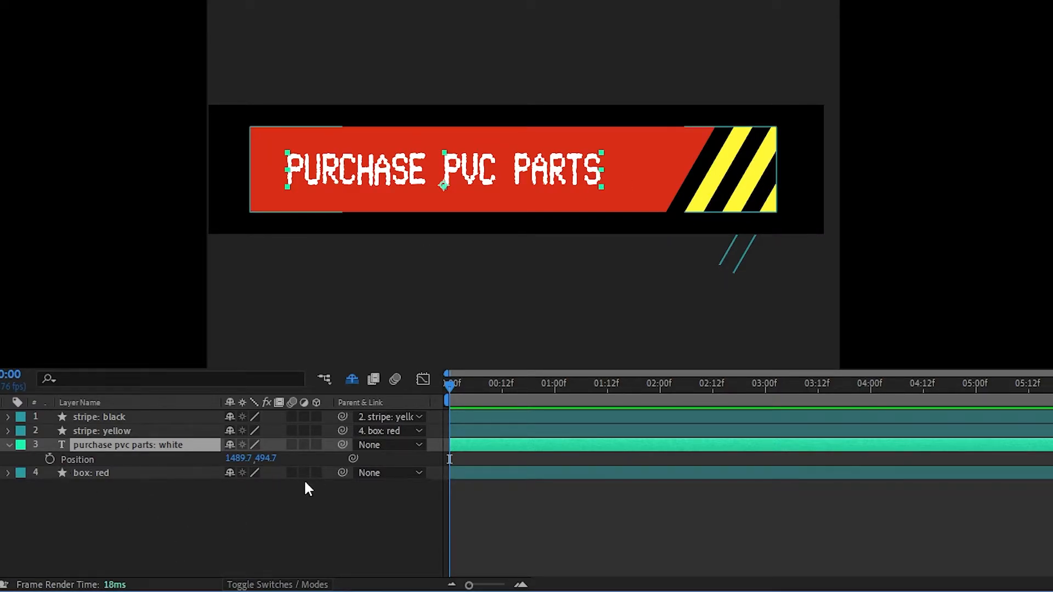
Left-align the white text's paragraph and move it back inside the red box's left end, at about X 462.
scroll(376, 195, "up", 3)
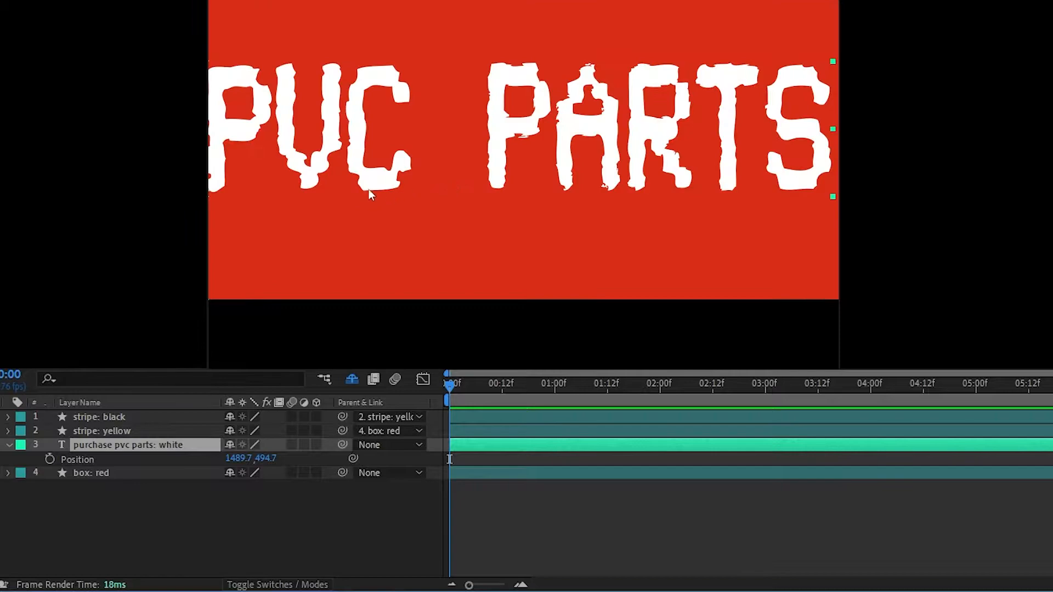
scroll(440, 238, "down", 1)
scroll(490, 250, "down", 3)
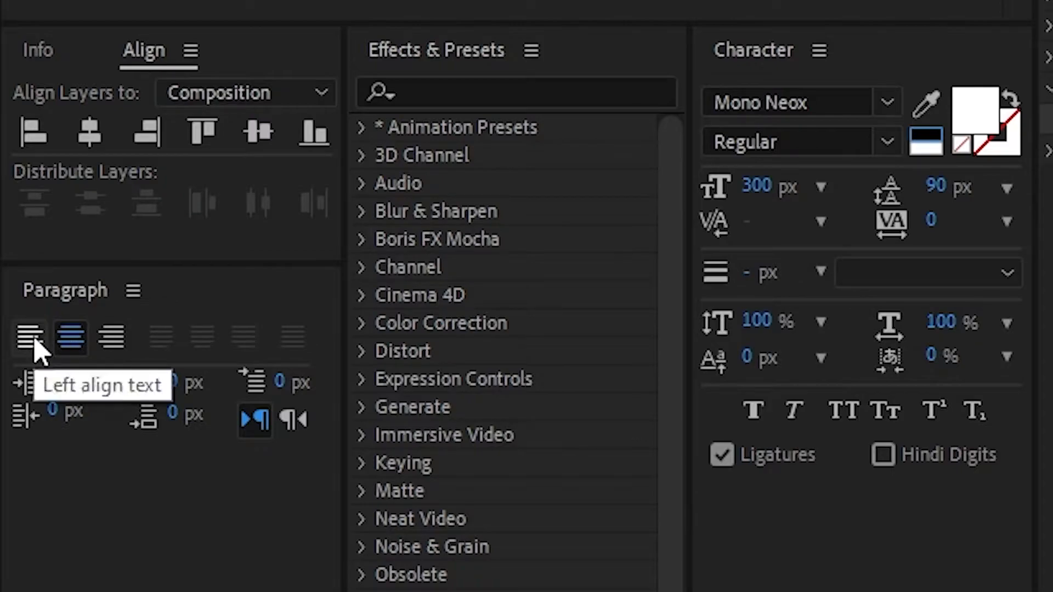
left_click(39, 351)
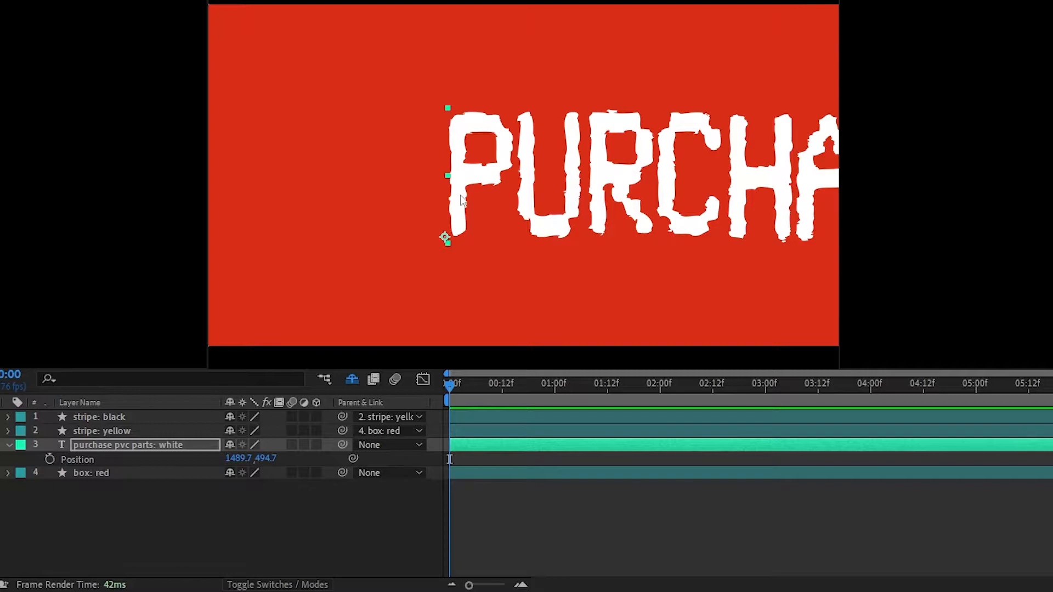
scroll(482, 200, "down", 3)
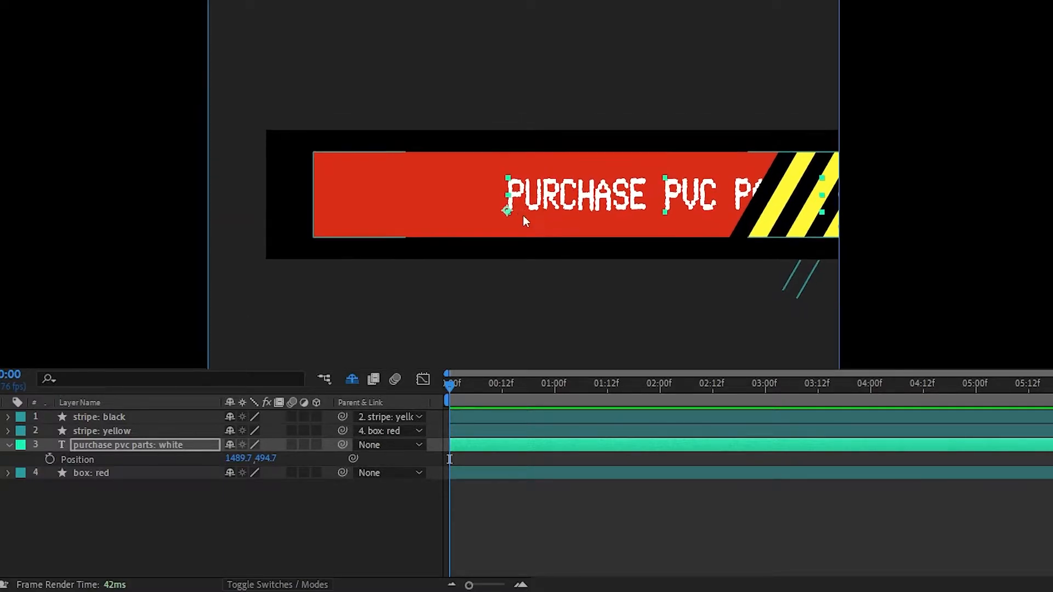
left_click_drag(542, 190, 426, 215)
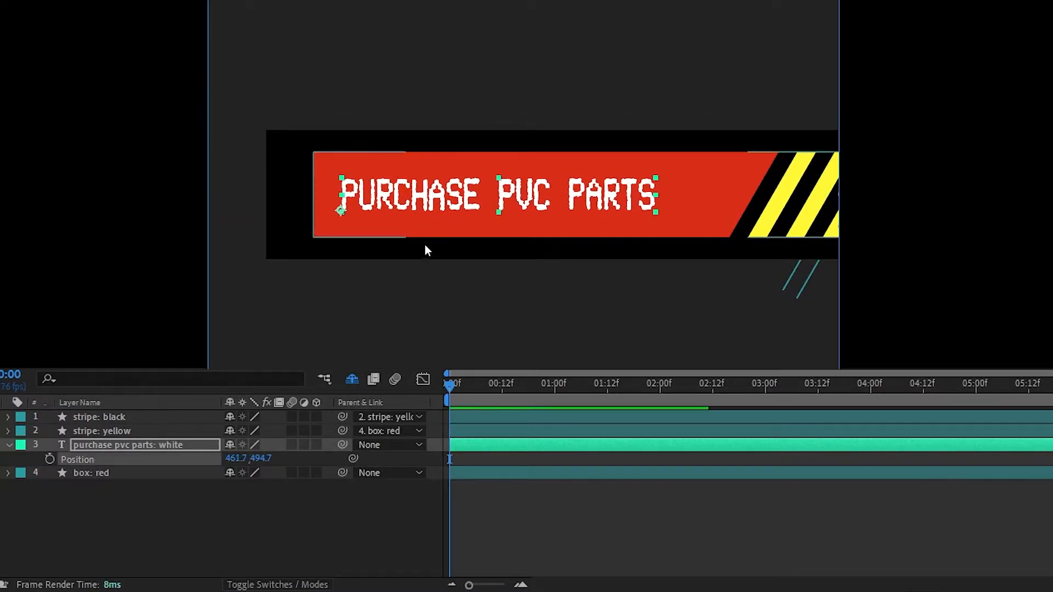
Reveal the white text's Anchor Point and inspect where it sits relative to the lettering and the red box.
key("a")
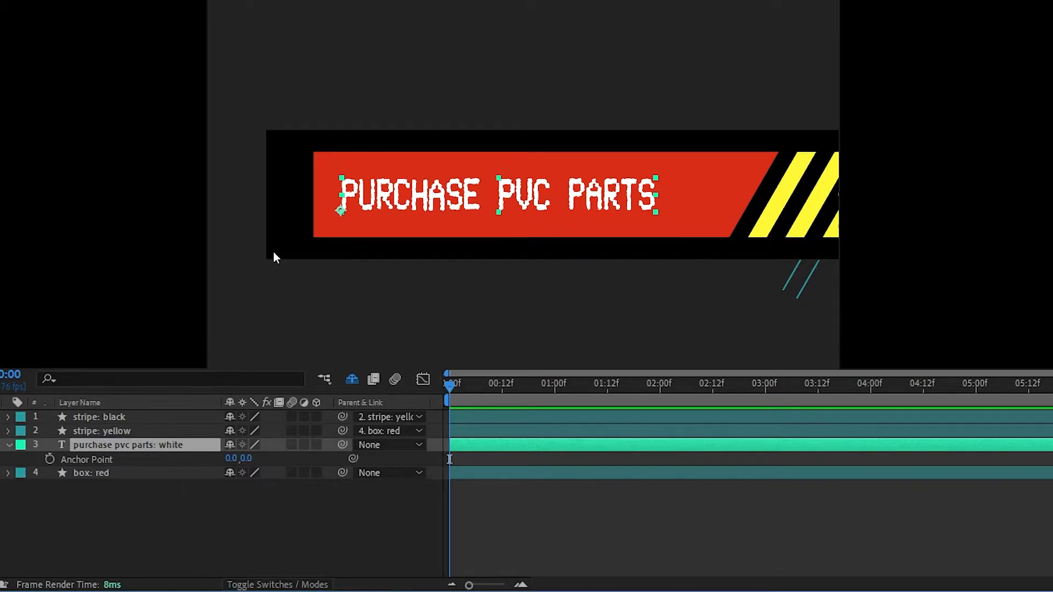
scroll(329, 213, "up", 5)
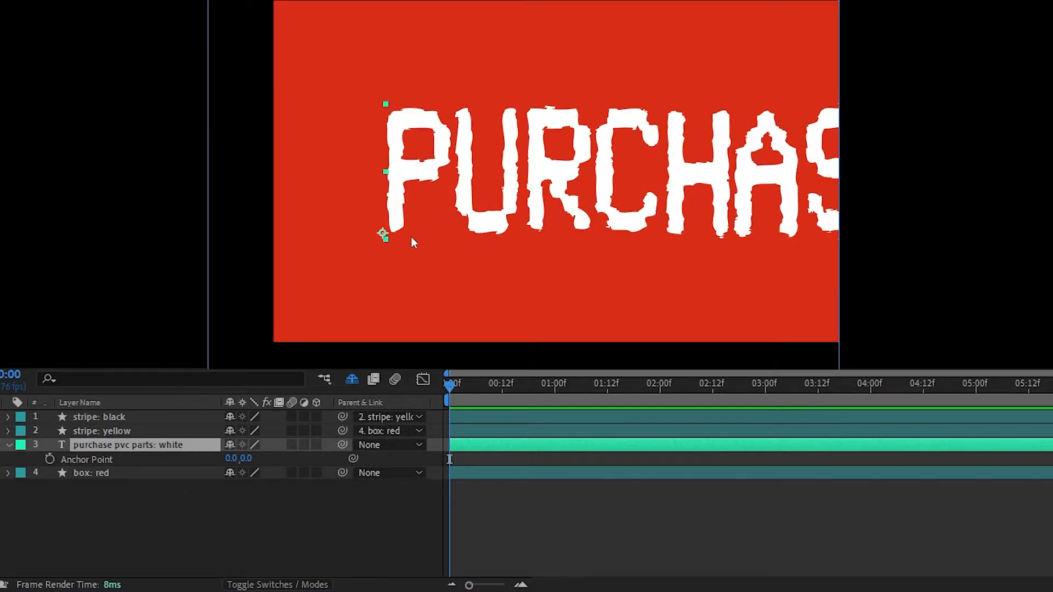
scroll(384, 236, "up", 2)
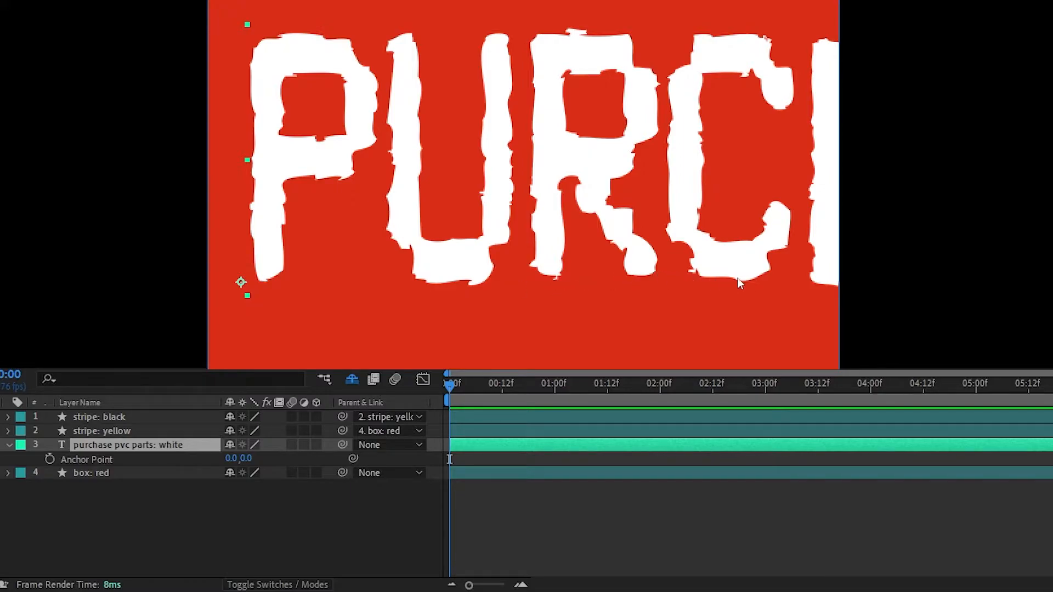
left_click_drag(757, 282, 467, 254)
scroll(467, 254, "down", 2)
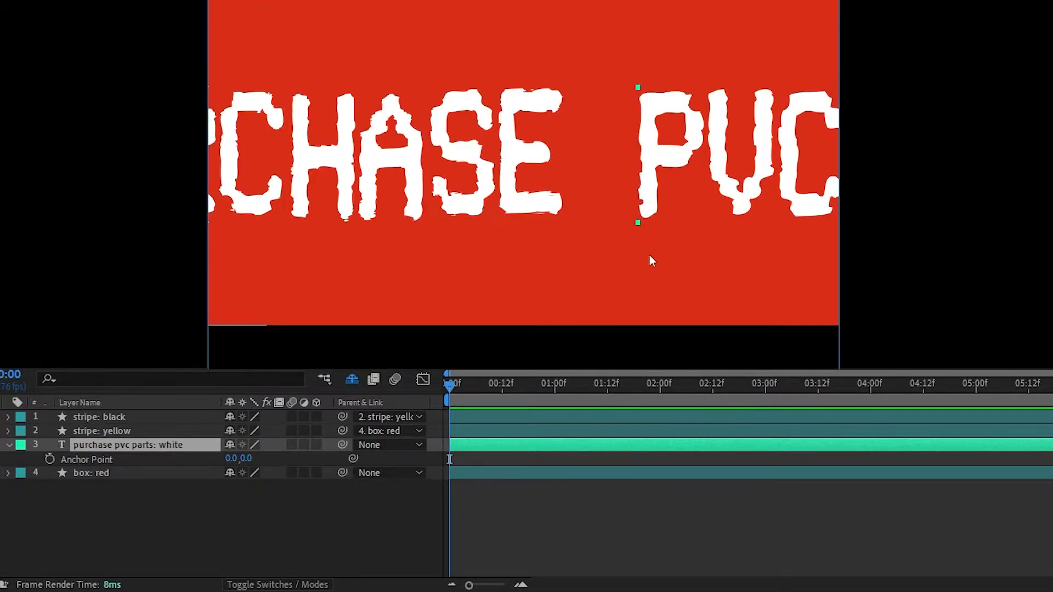
left_click_drag(646, 258, 312, 254)
left_click_drag(646, 230, 415, 229)
scroll(415, 229, "down", 2)
left_click_drag(209, 274, 436, 251)
scroll(430, 253, "down", 1)
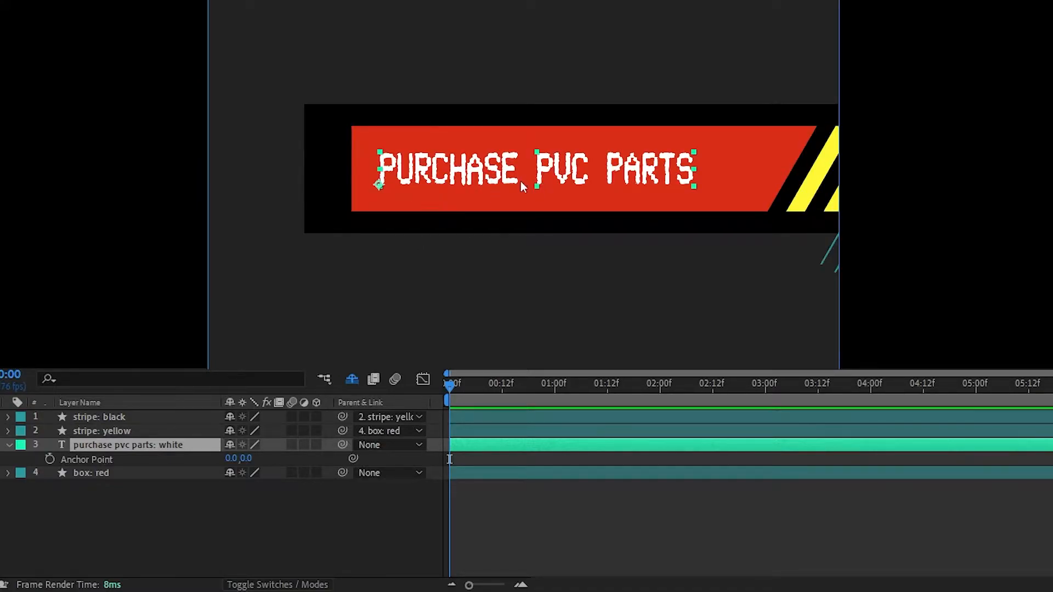
Add a Position expression to the white text layer that returns [x, y].
scroll(383, 195, "up", 1)
key("p")
left_click(49, 459, "alt")
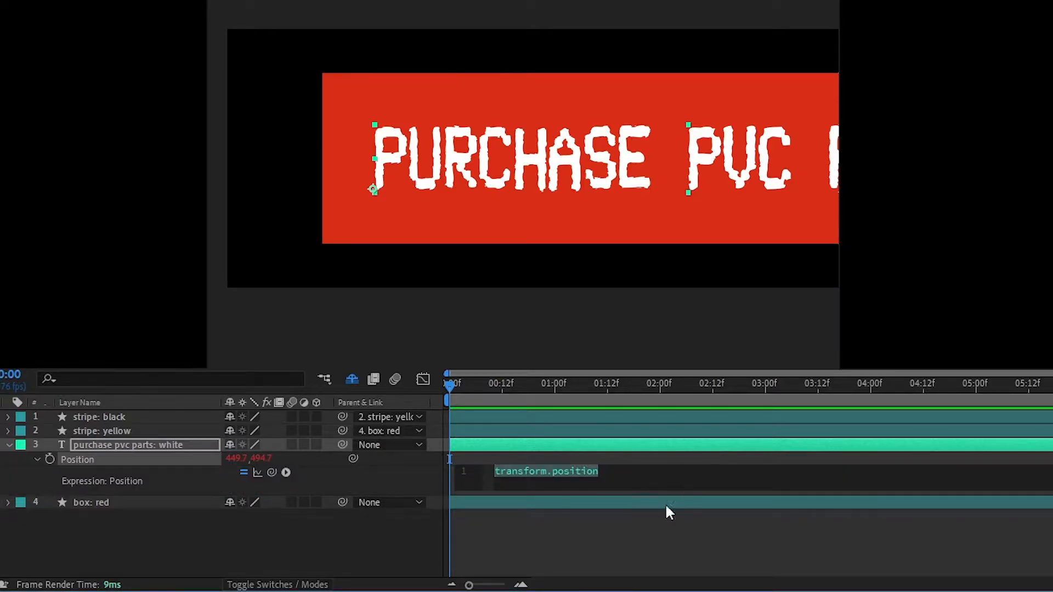
type("[x, y]")
key("Home")
key("Return")
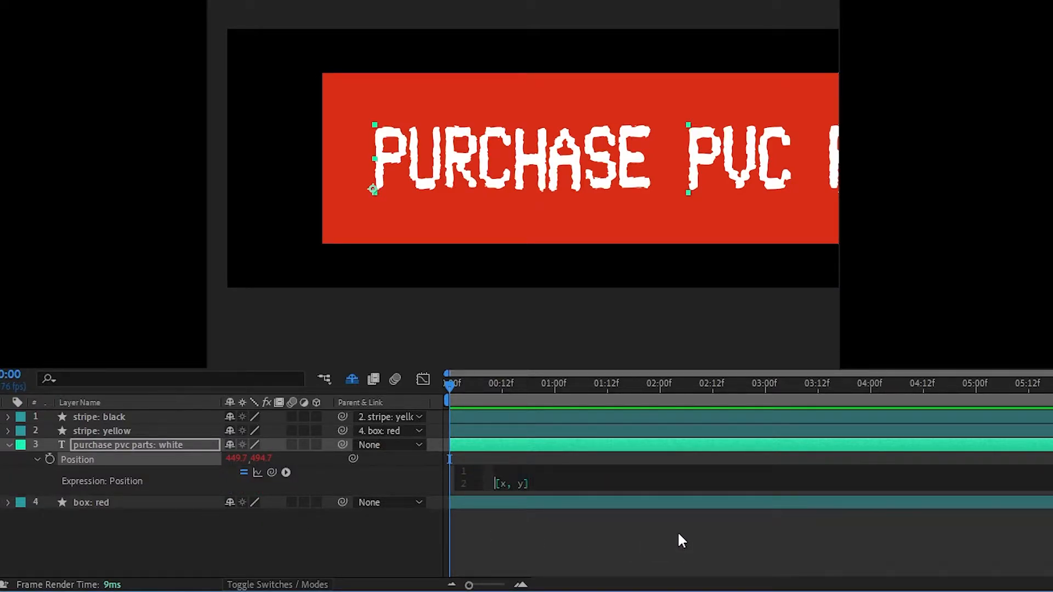
Declare empty x and y variables above the [x, y] line of the white text's Position expression.
key("Return")
key("Up")
type("x = ")
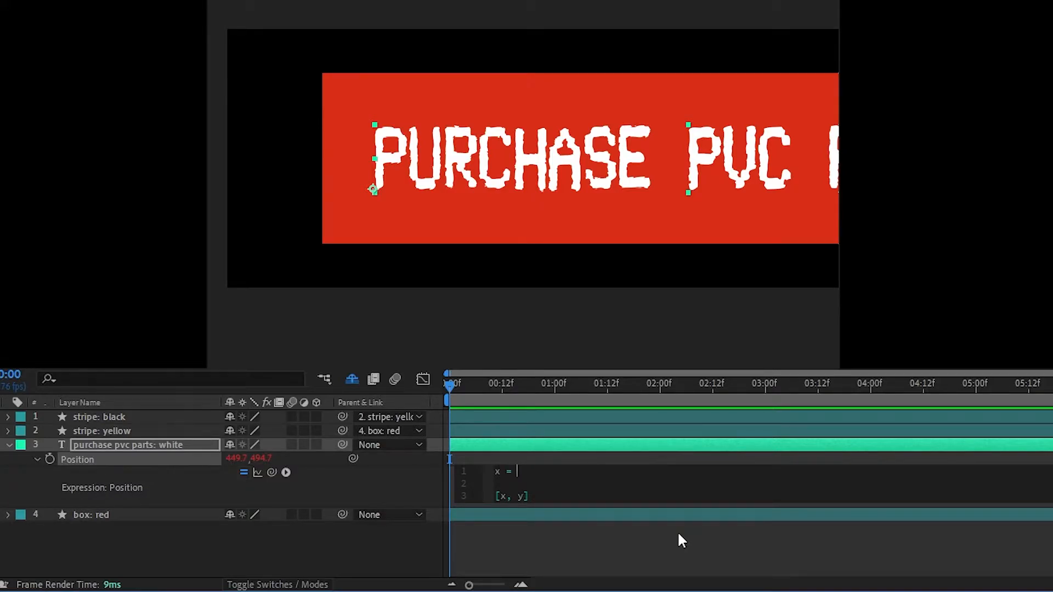
type(";")
key("Return")
type("y = ;")
Assign value[0] to x and value[1] to y in the white text's Position expression and apply it.
key("Up")
key("Return")
key("End")
key("Left")
type("value[0")
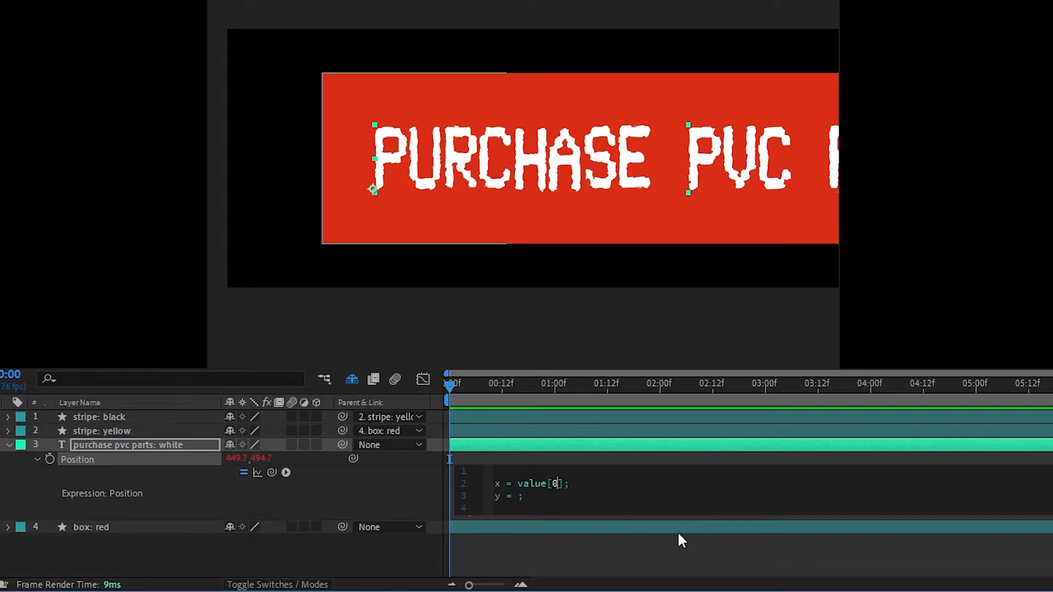
key("Down")
key("Left")
type("value[1")
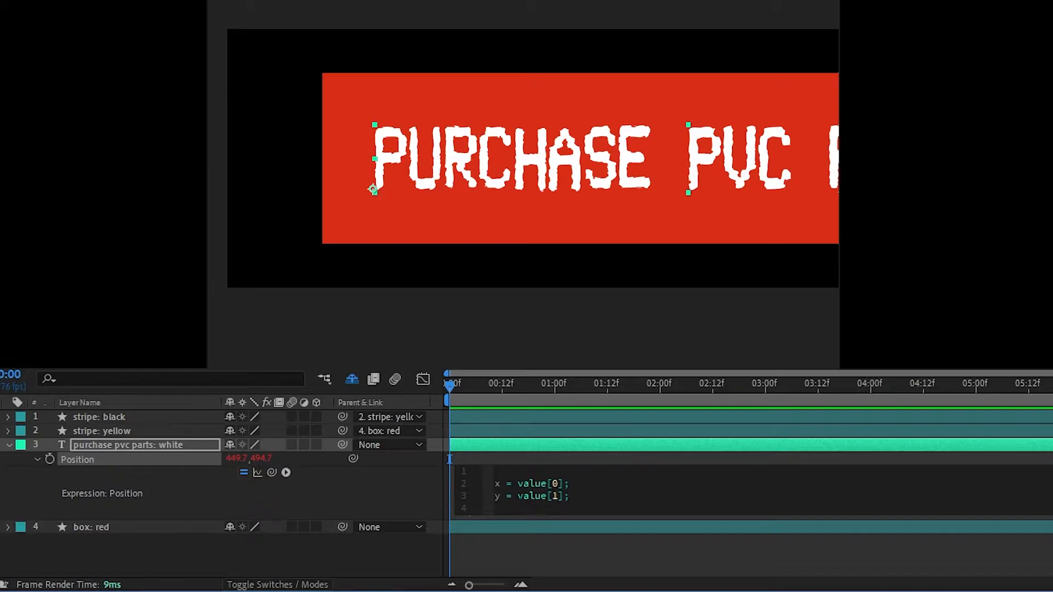
left_click(535, 458)
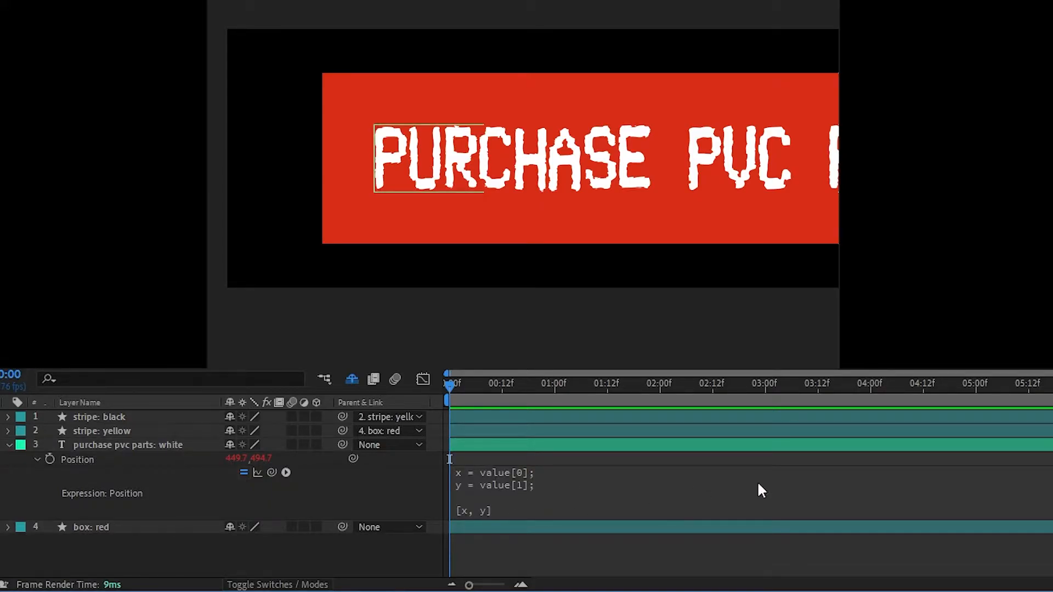
Start a "t =" line above the x and y assignments in the white text's Position expression.
left_click(172, 444)
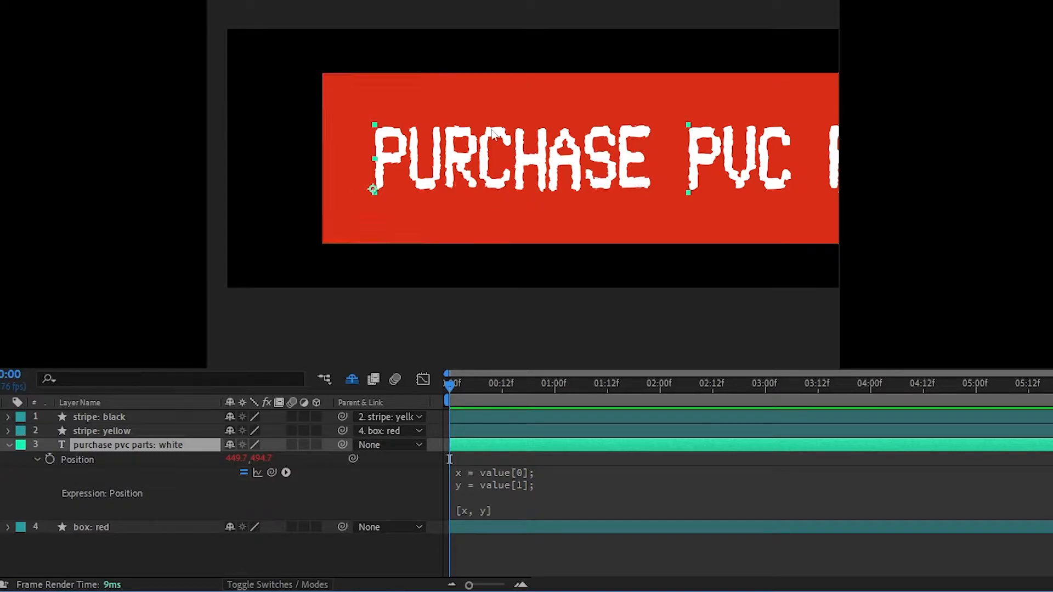
scroll(333, 100, "down", 3)
scroll(373, 144, "up", 2)
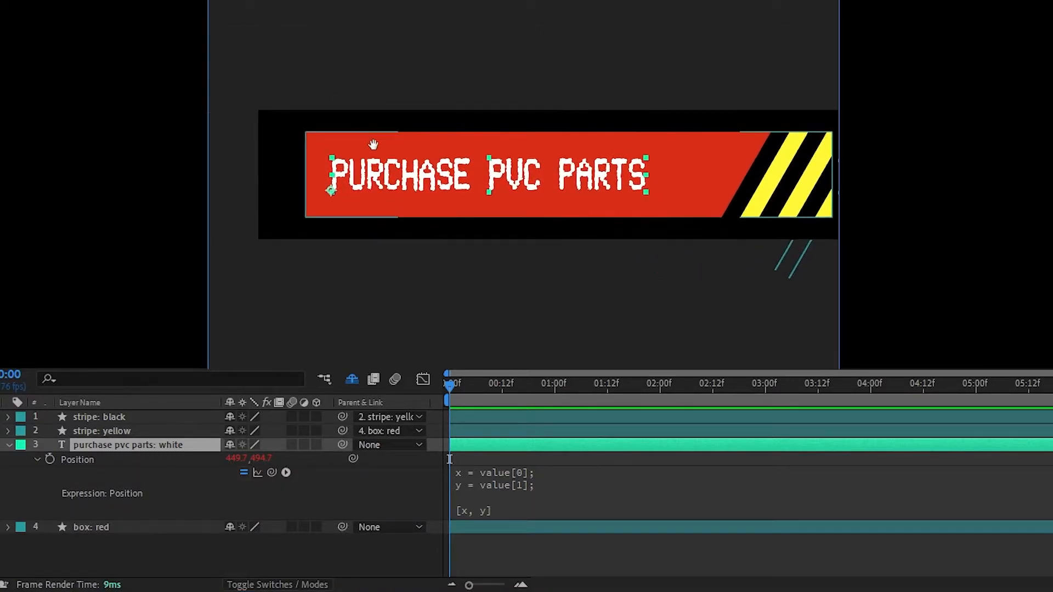
scroll(379, 183, "up", 3)
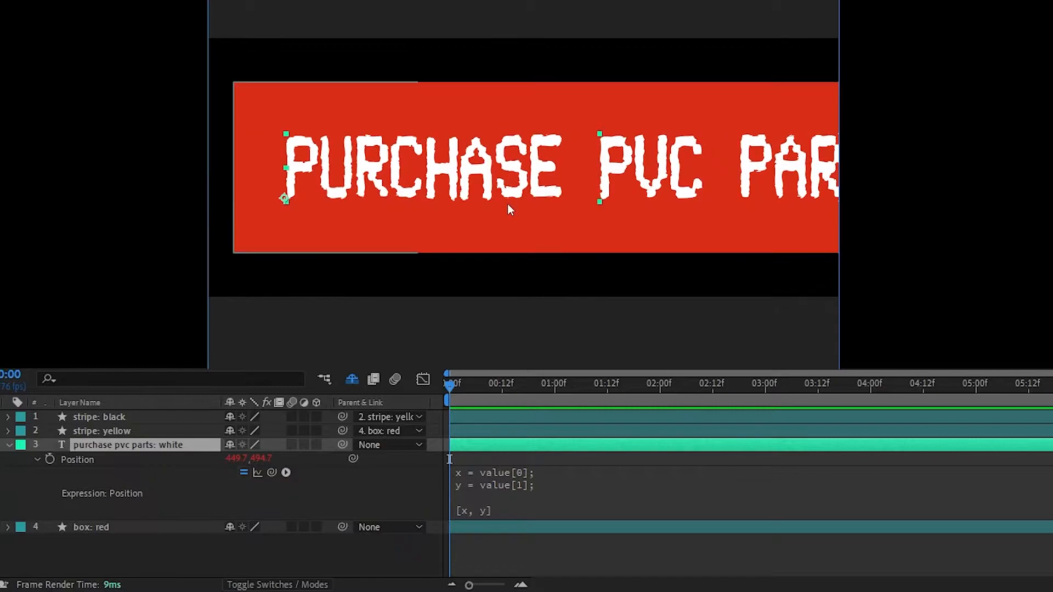
left_click(569, 488)
key("Up")
key("Return")
key("Up")
key("Return")
key("Up")
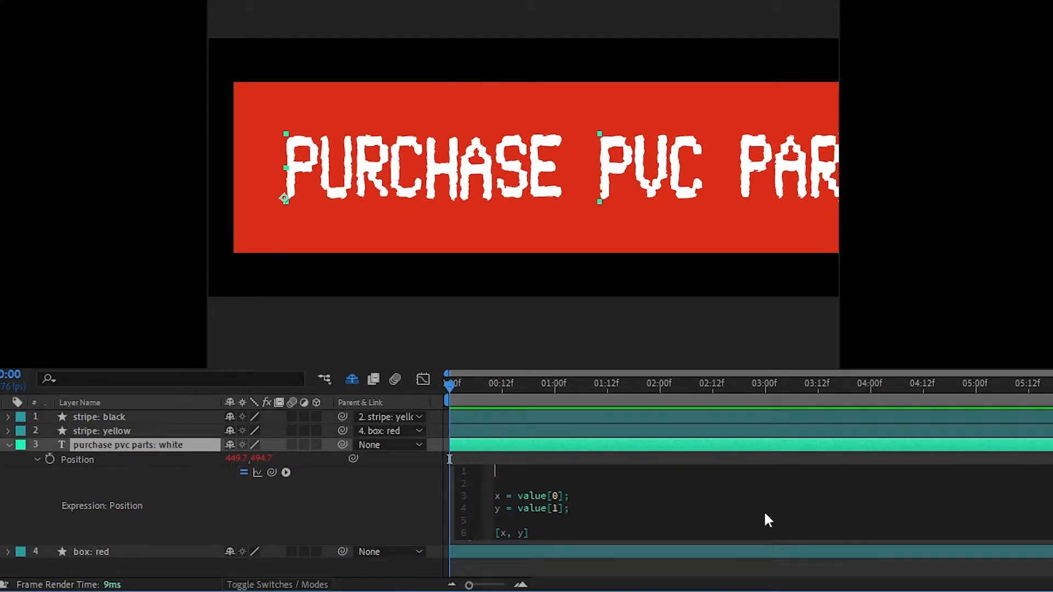
type("b")
key("BackSpace")
type("t ==")
Reveal the Position expression of the "stripe: yellow" layer and copy all of its code.
left_click(107, 424)
left_click(107, 429)
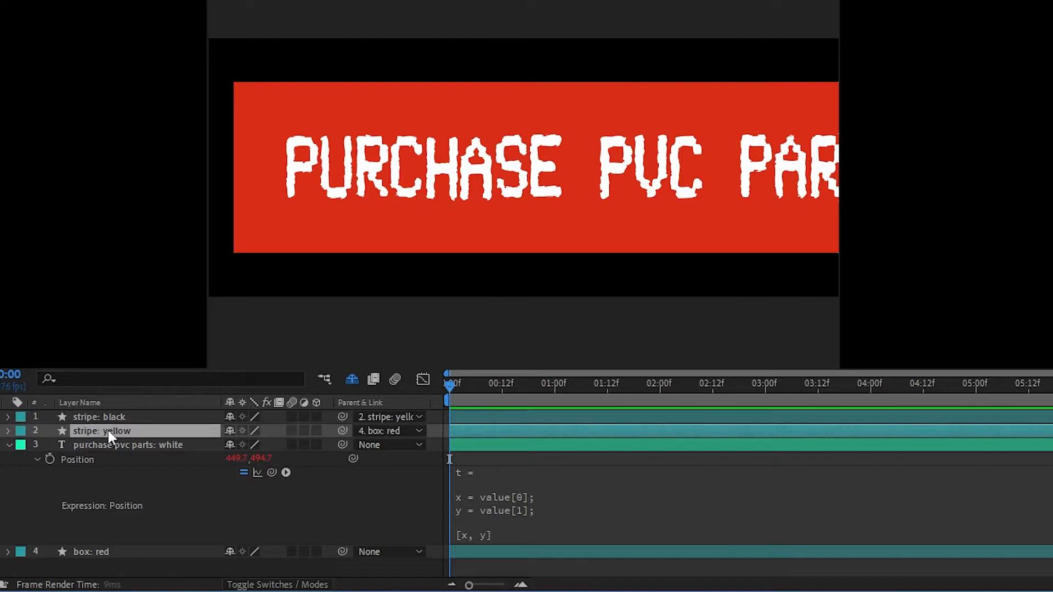
key("p")
type("t = thisComp.layer(\"box: red\"); buf = 30;  x = t.sourceRectAtTime().left + t.sourceRectAtTime().width - buf; y = t.sourceRectAtTime().top + t.sourceRectAtTime().height - buf;  [x, y]")
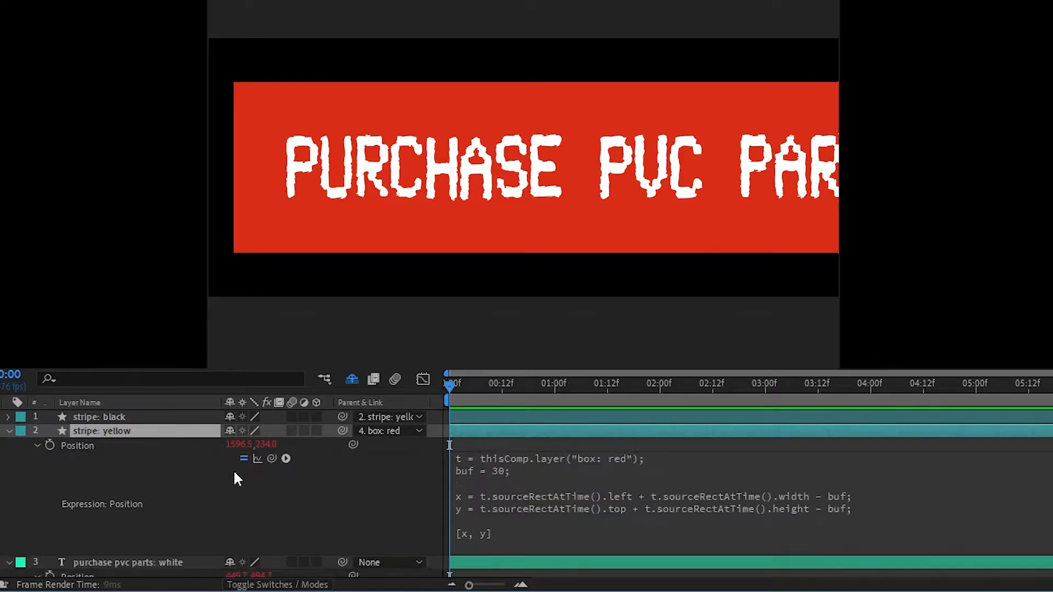
triple_click(581, 457)
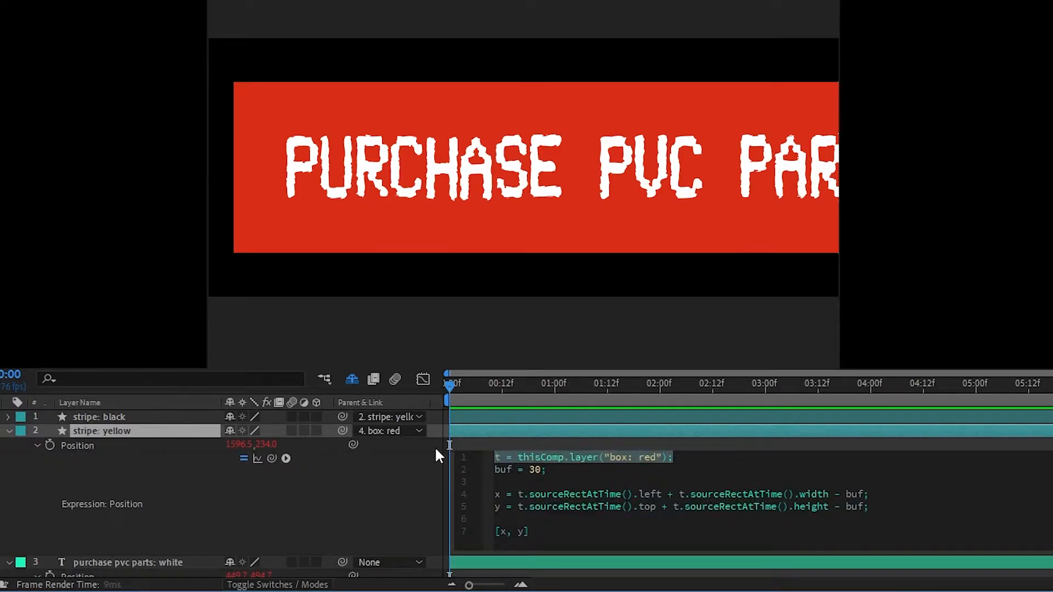
key("ctrl+a")
key("ctrl+c")
left_click(541, 446)
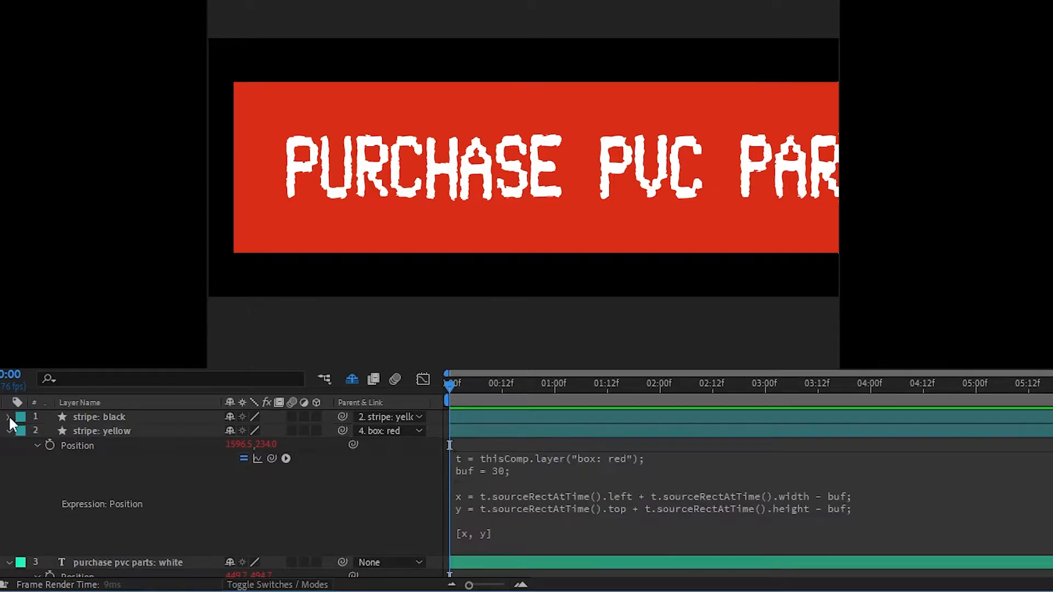
Collapse the yellow stripe layer and replace the white text's entire Position expression with the copied code.
left_click(9, 430)
left_click(565, 509)
key("ctrl+a")
key("ctrl+v")
left_click(360, 498)
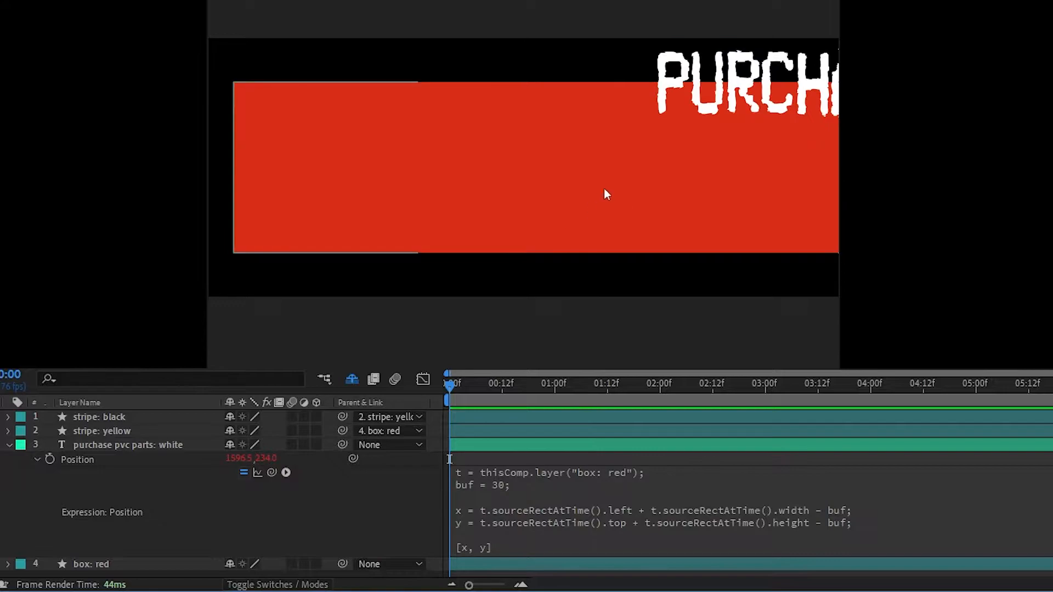
Reduce the white text's Position expression to x = t.sourceRectAtTime().left and y = t.sourceRectAtTime().top, and apply it.
scroll(610, 183, "down", 2)
left_click_drag(610, 183, 534, 152)
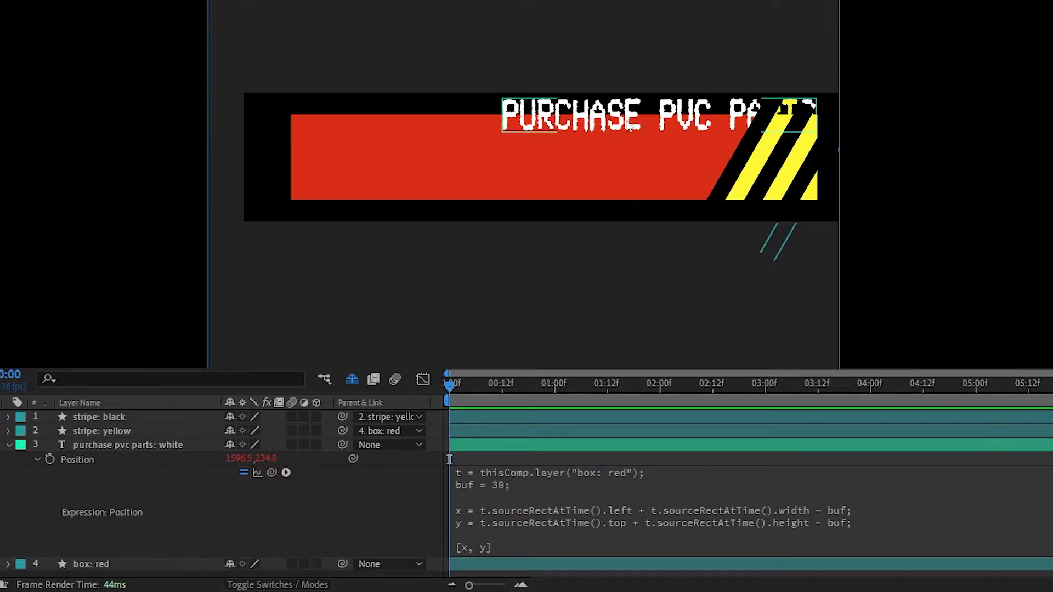
left_click(118, 446)
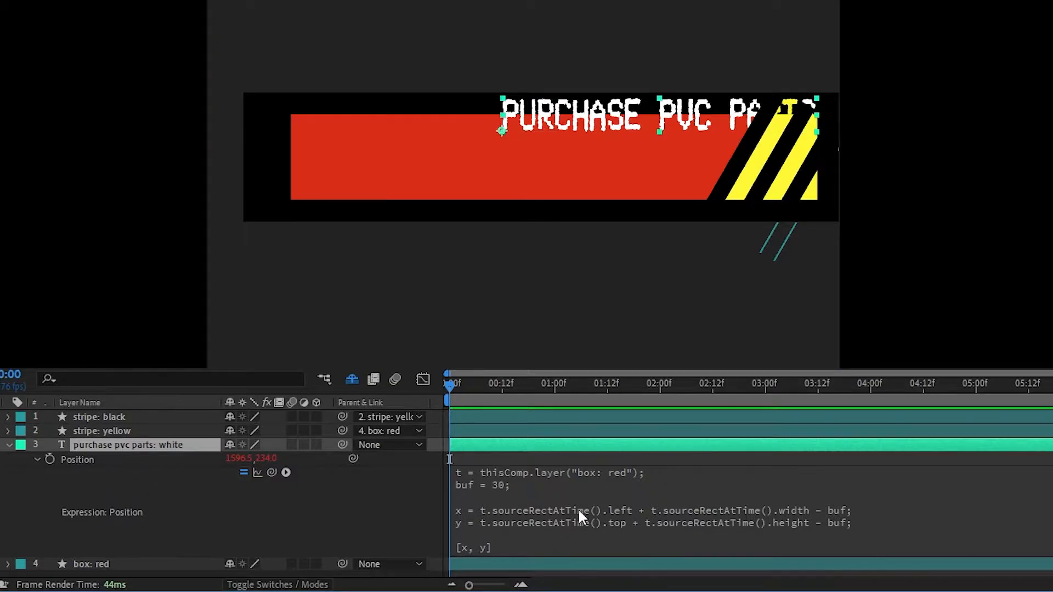
left_click(594, 522)
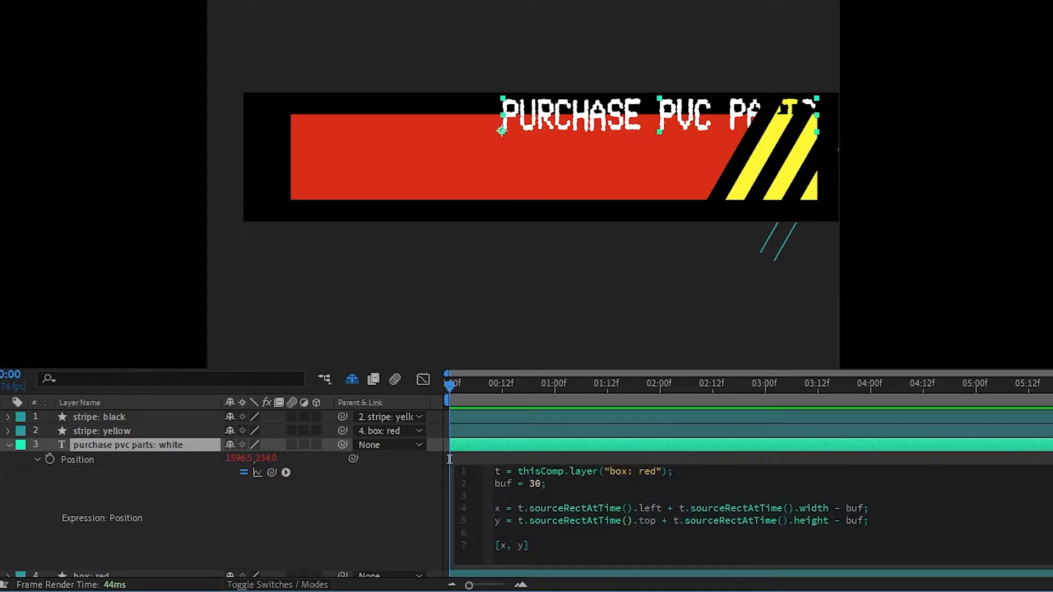
key("shift+Right")
key("shift+Right")
key("shift+Right")
key("shift+Right")
key("shift+Right")
key("shift+Right")
key("shift+Right")
key("shift+Right")
key("shift+Right")
key("shift+Right")
key("shift+Right")
key("shift+Right")
key("shift+Right")
key("shift+Right")
key("shift+Right")
key("shift+Right")
key("shift+Right")
key("shift+Right")
key("shift+Right")
key("shift+Right")
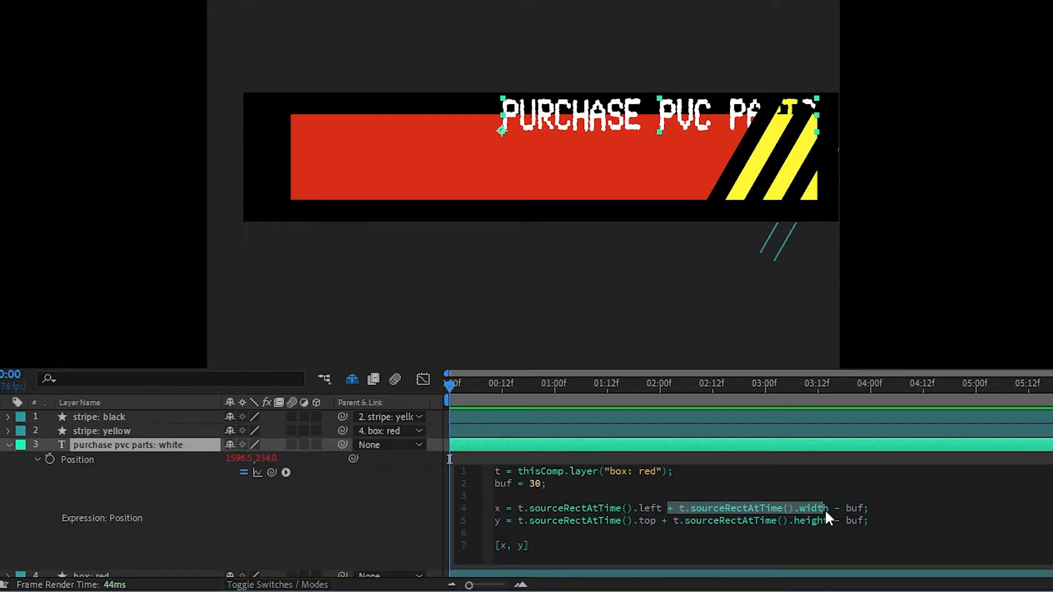
key("BackSpace")
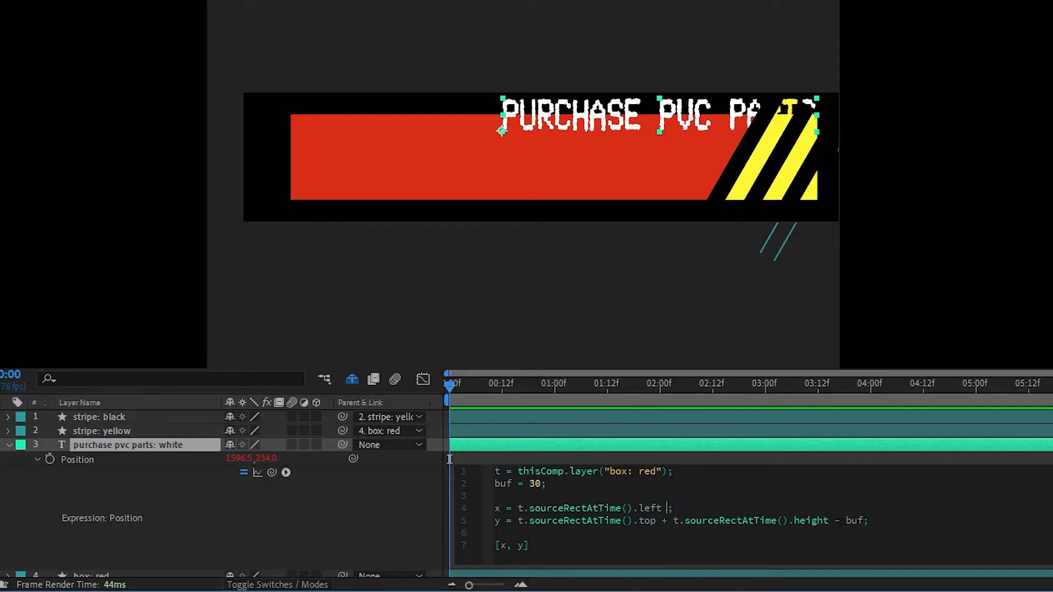
left_click_drag(865, 521, 656, 522)
key("BackSpace")
left_click(319, 506)
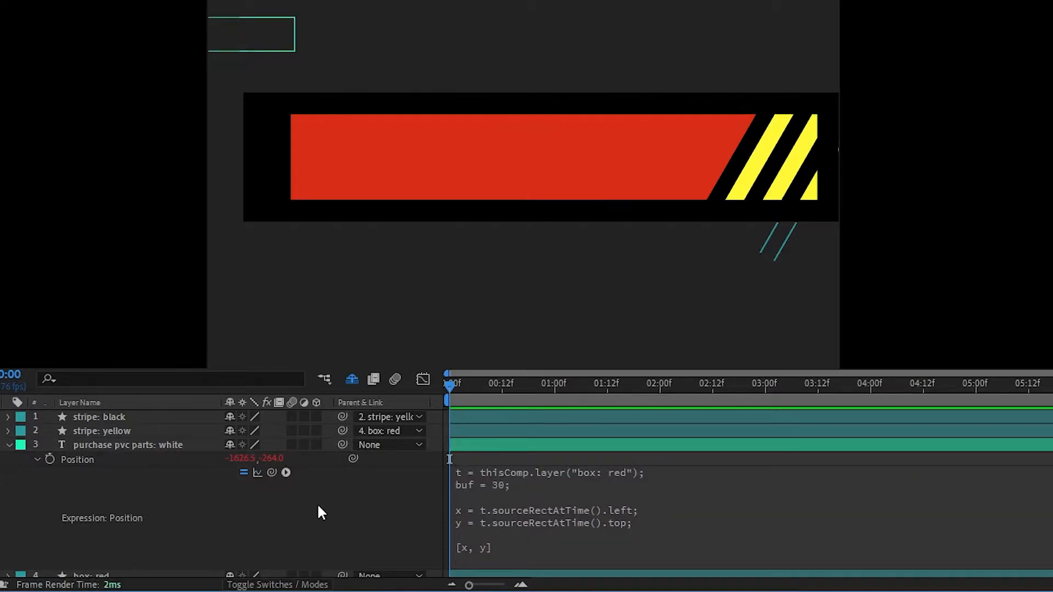
Parent the "purchase pvc parts: white" layer to "box: red".
left_click(555, 445)
key("comma")
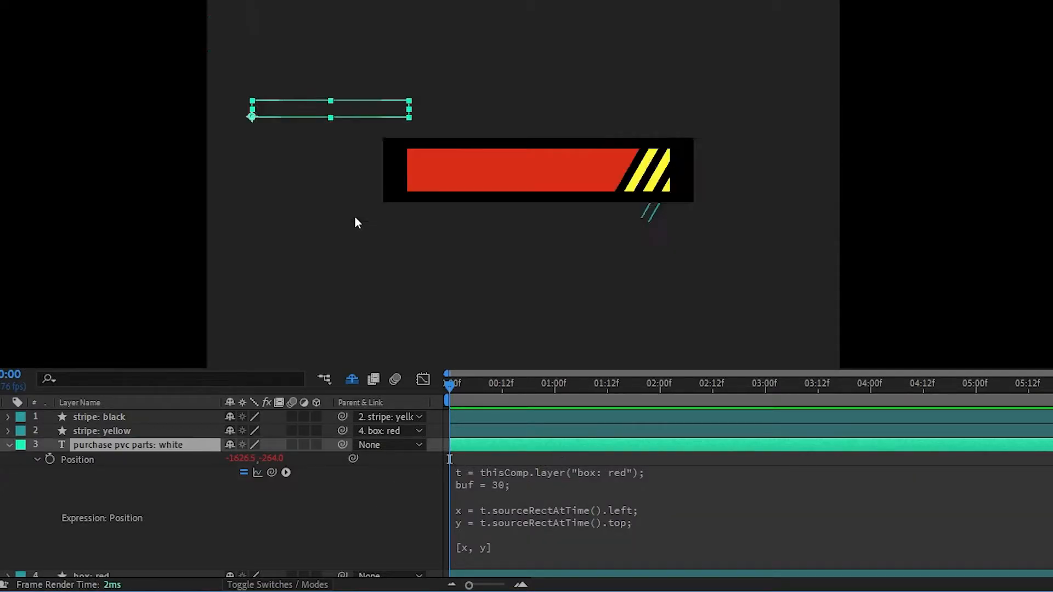
scroll(351, 112, "up", 2)
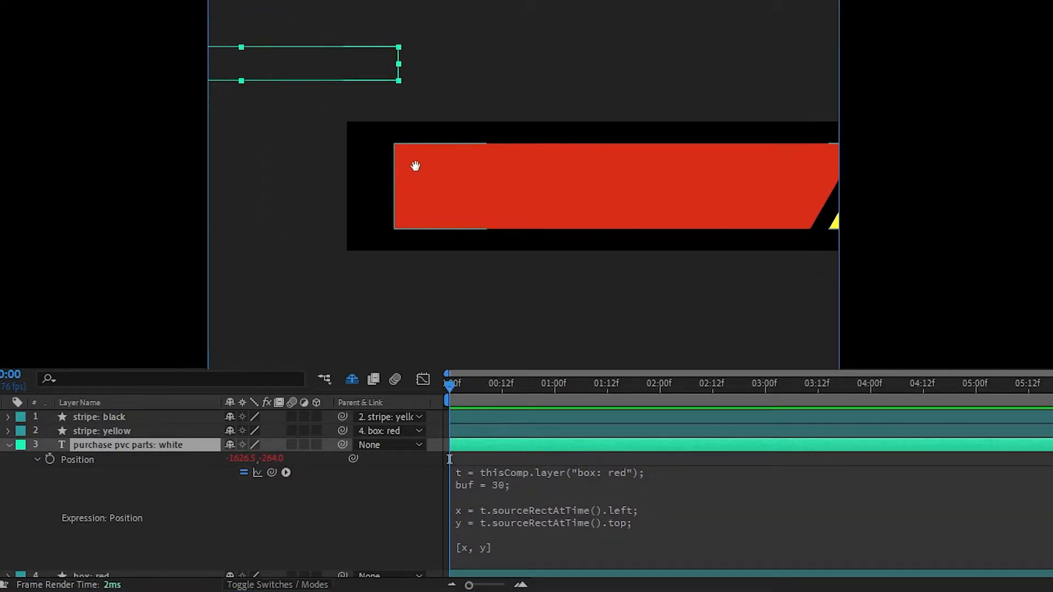
left_click(549, 512)
left_click(686, 511)
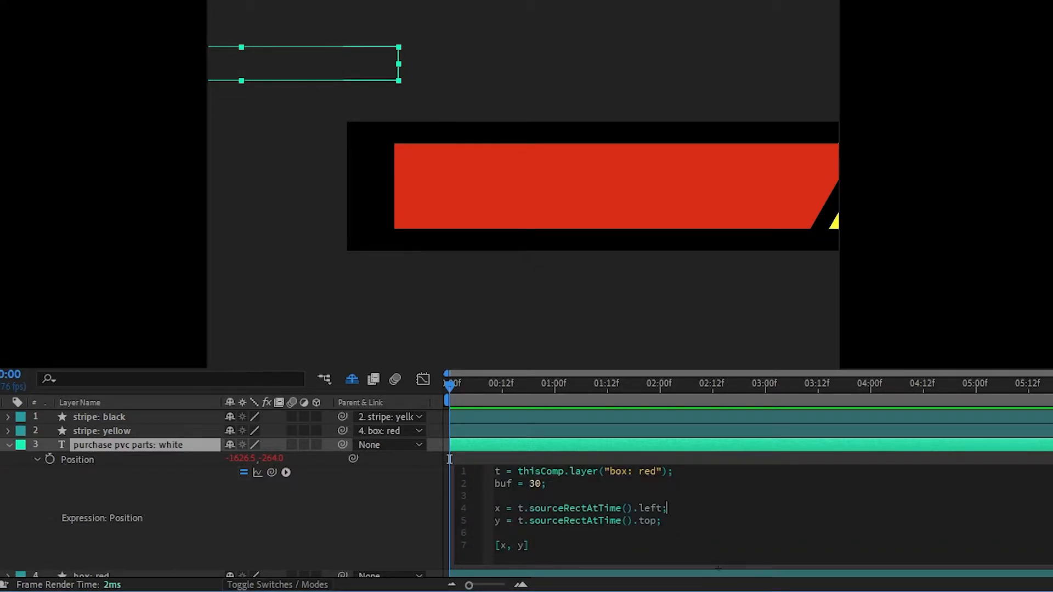
left_click(154, 472)
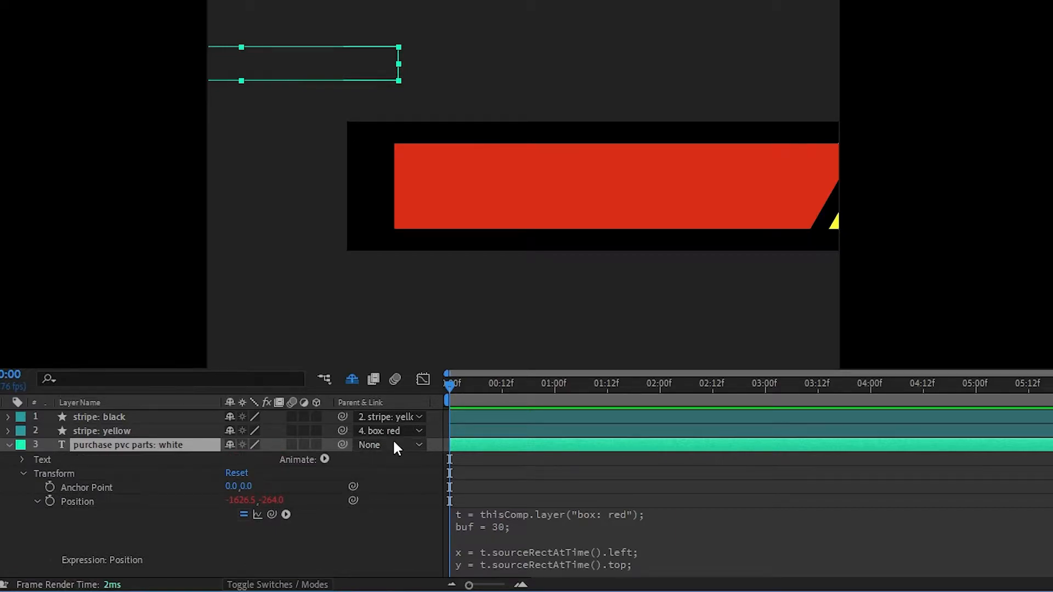
left_click(160, 431)
left_click(171, 444)
left_click(186, 432)
left_click(391, 445)
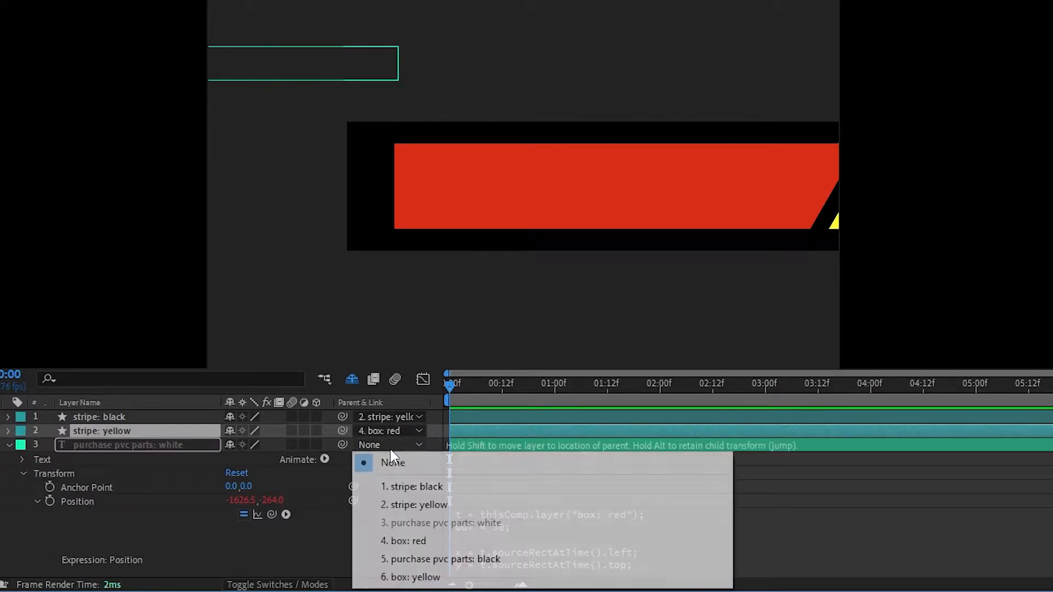
left_click(456, 542)
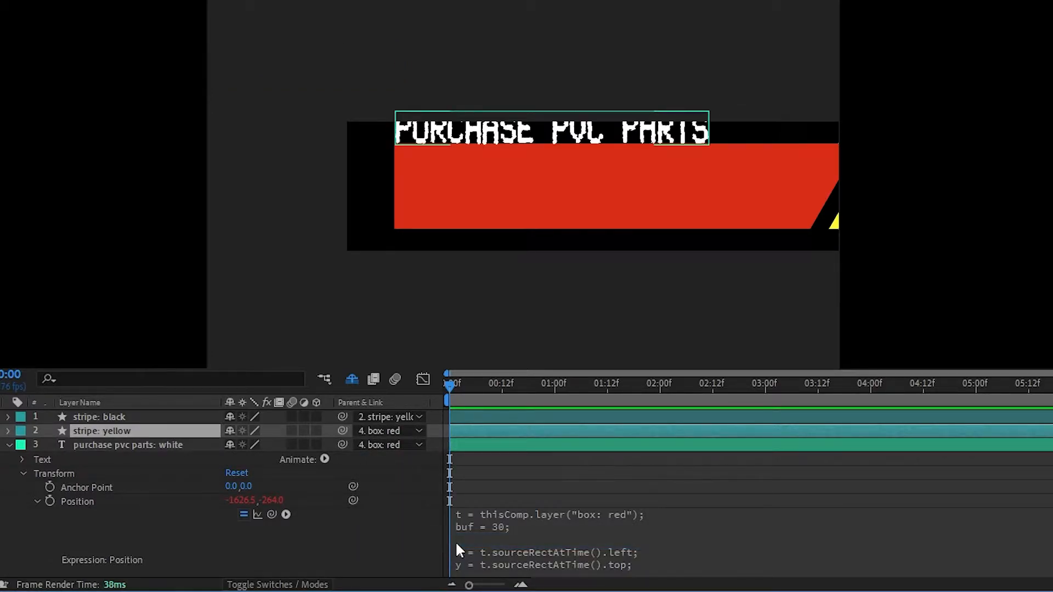
Inspect where the white text's anchor point sits relative to the red box's corner and check the layer's parent.
left_click(130, 446)
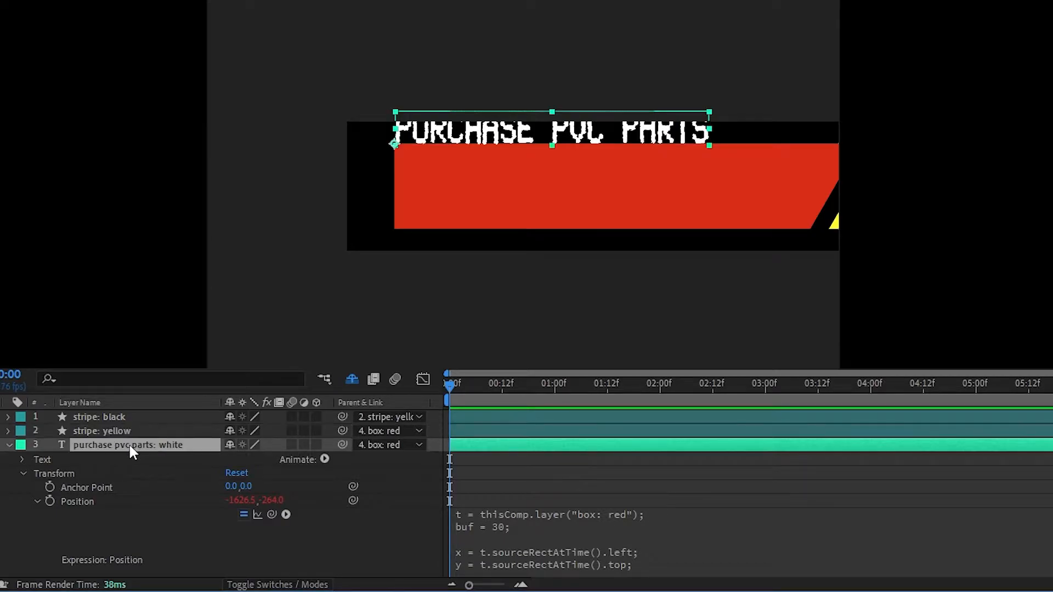
scroll(496, 153, "up", 1)
left_click_drag(362, 116, 347, 142)
left_click_drag(361, 193, 367, 163)
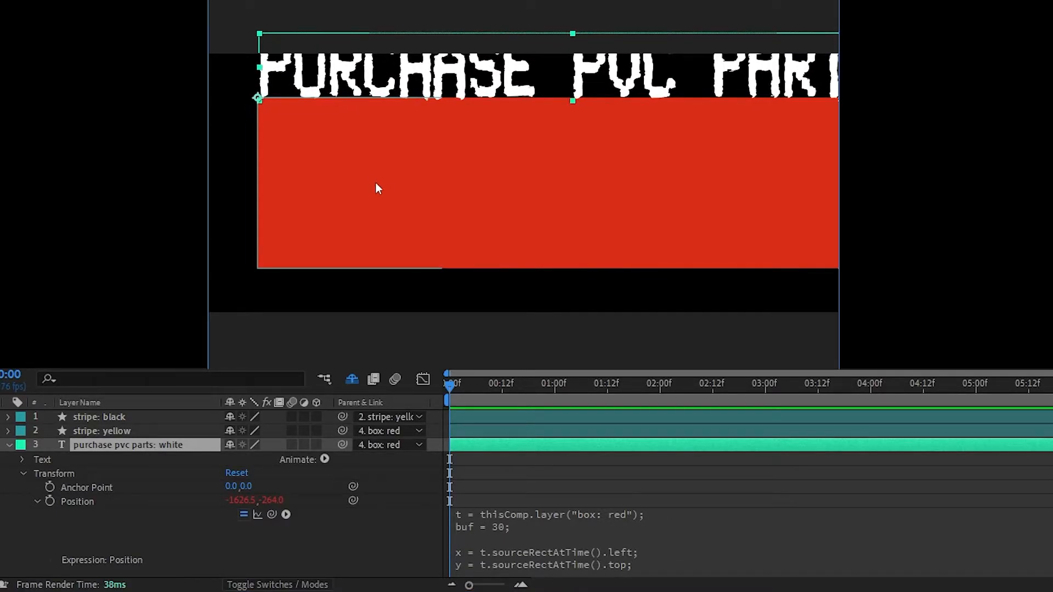
left_click(391, 447)
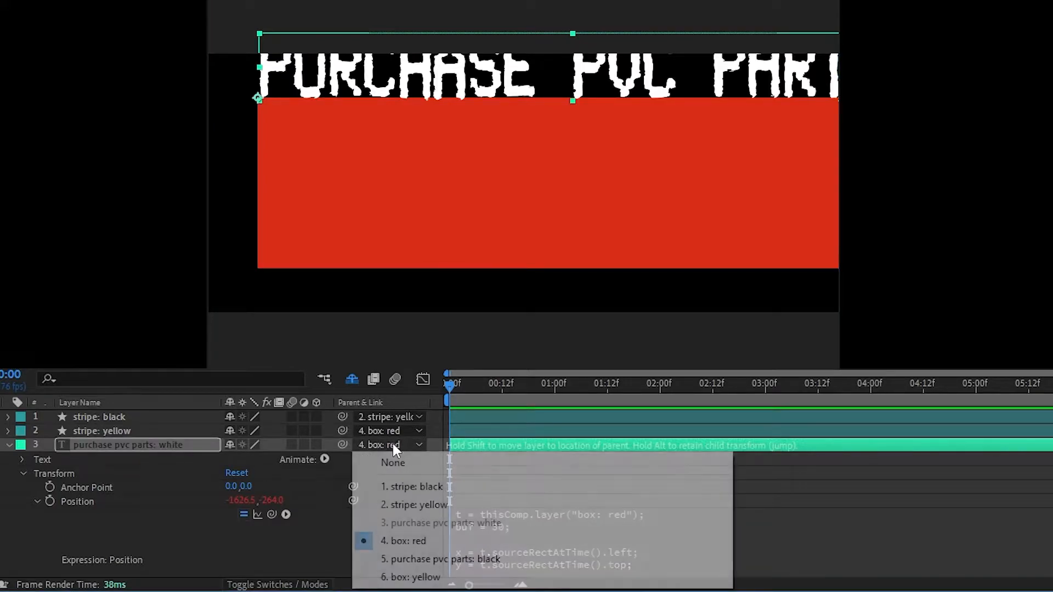
left_click(563, 443)
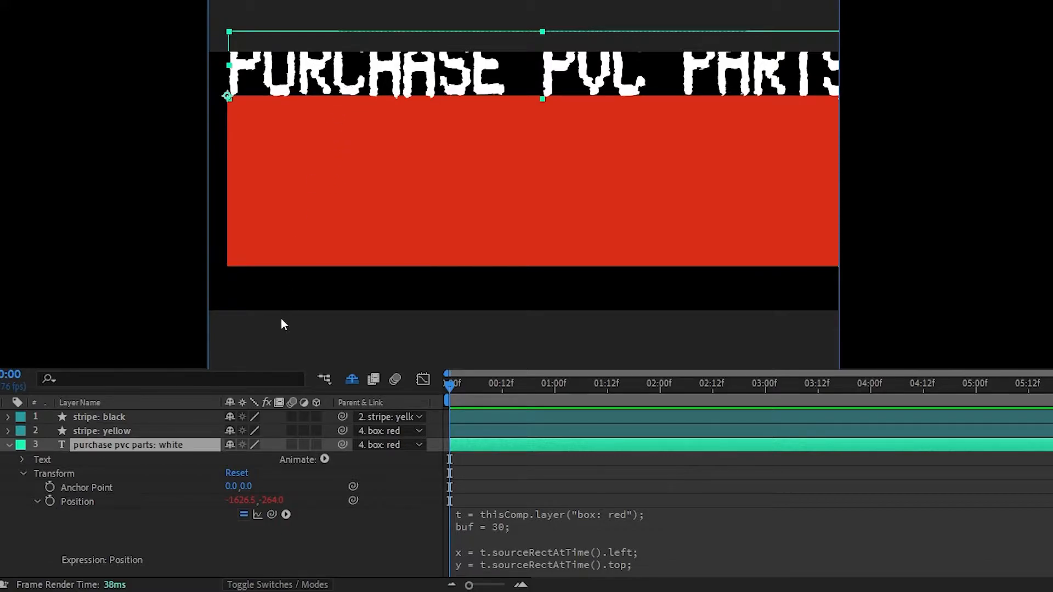
Append + t.sourceRectAtTime().height to the y assignment in the white text's Position expression.
left_click(624, 539)
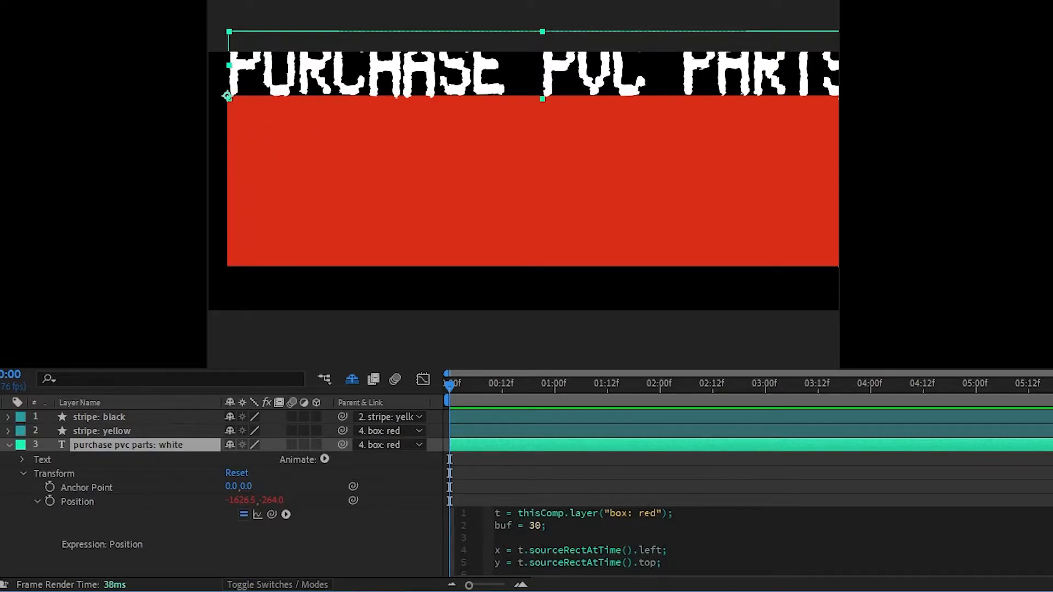
left_click(521, 564)
left_click_drag(665, 563, 656, 563)
key("BackSpace")
key("Return")
type("+")
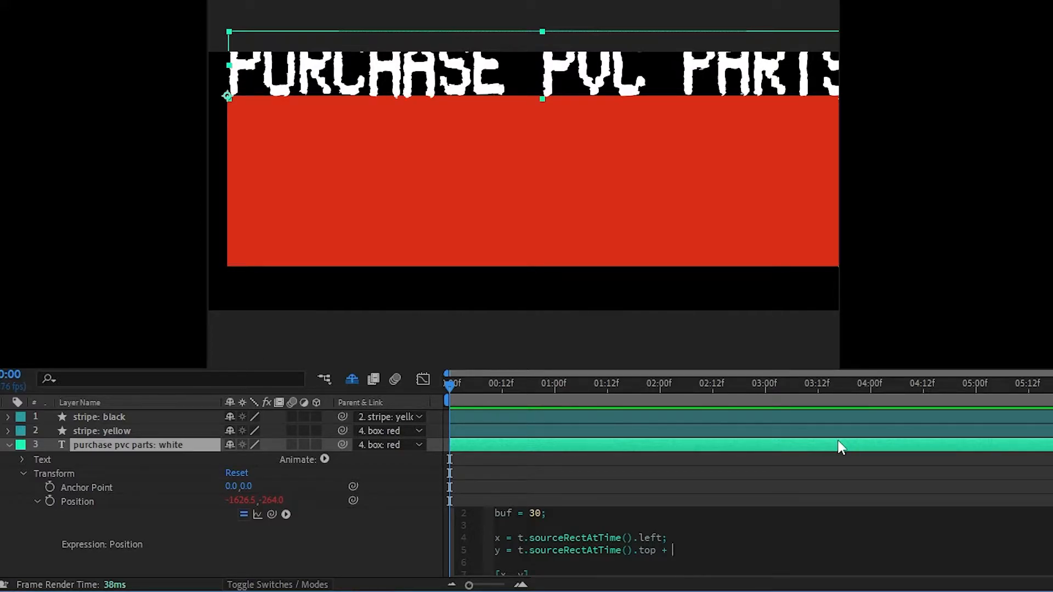
left_click_drag(638, 550, 530, 550)
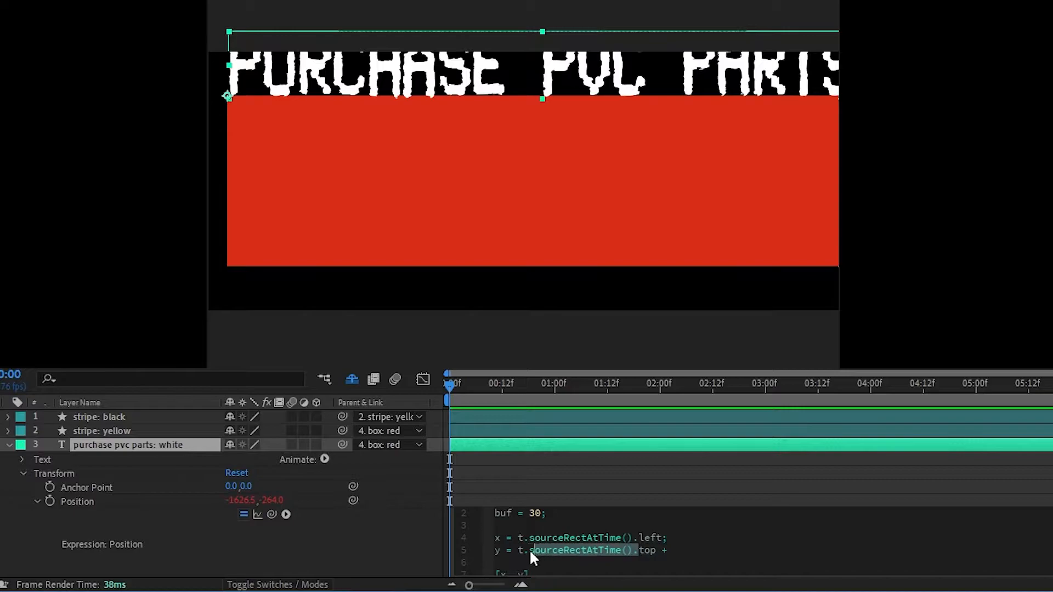
key("ctrl+c")
key("End")
key("ctrl+v")
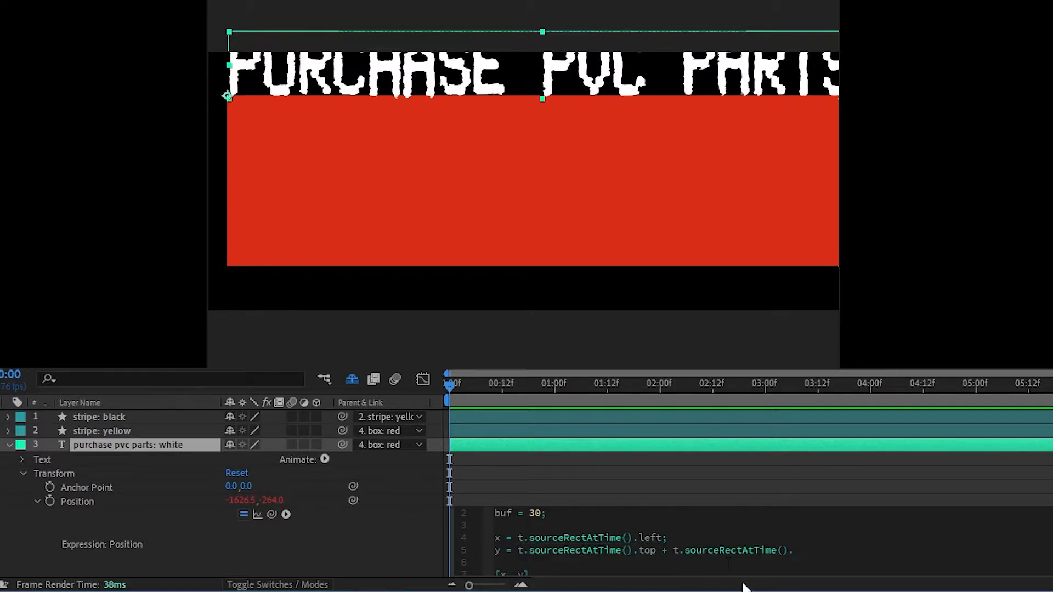
type("height")
Wrap the height term in parentheses, divide it by 2, end the y line with a semicolon and apply the expression.
type(" (")
key("Up")
key("End")
key("Left")
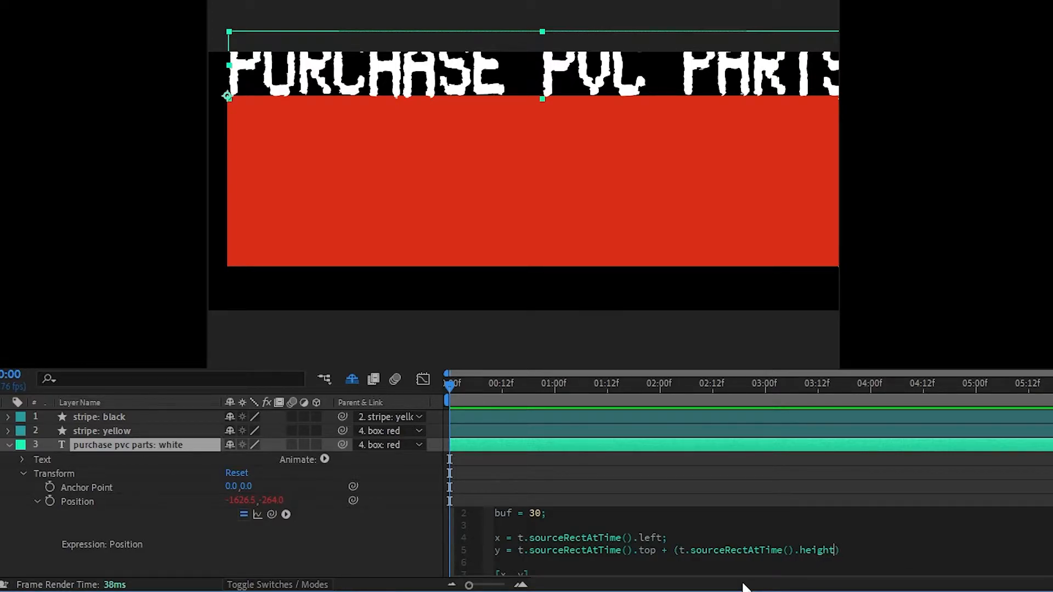
type("/ 2")
key("End")
type(";")
left_click(506, 488)
scroll(541, 227, "down", 1)
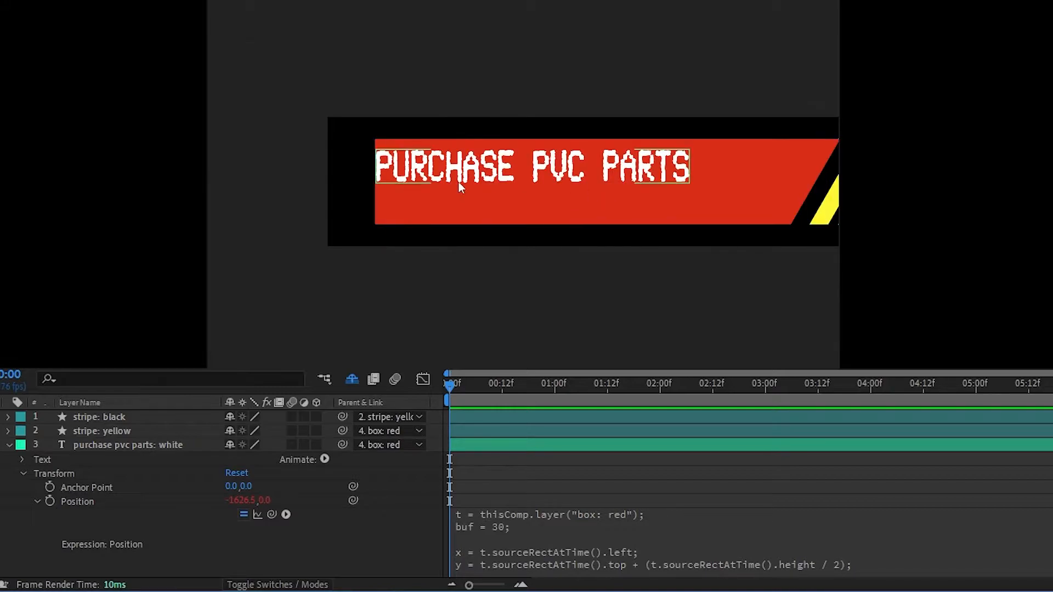
scroll(467, 178, "up", 1)
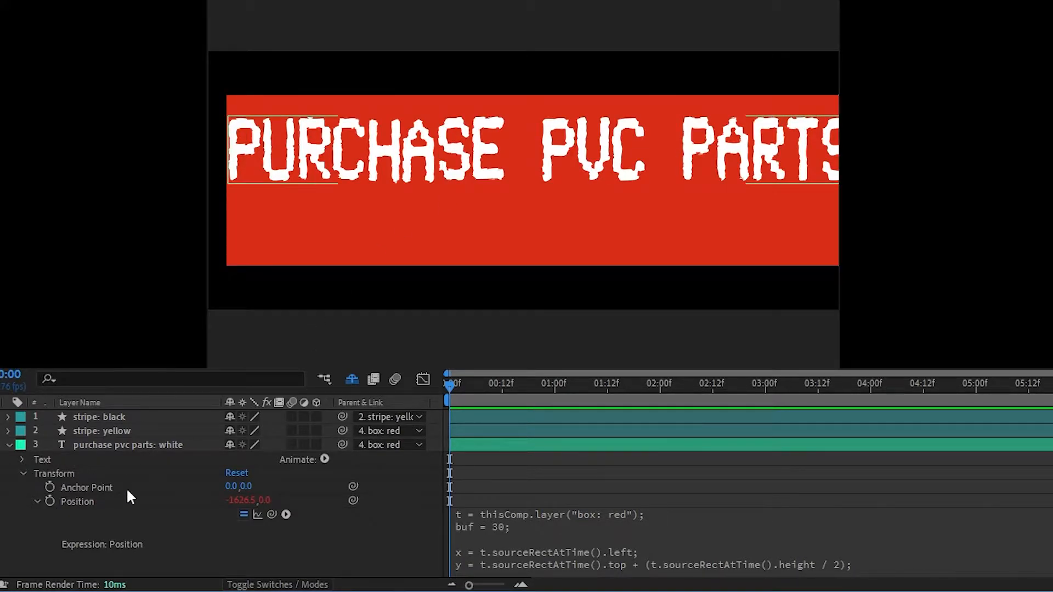
Add an expression to the white text's Anchor Point that outputs [x, y], leaving empty lines above it.
left_click(106, 490)
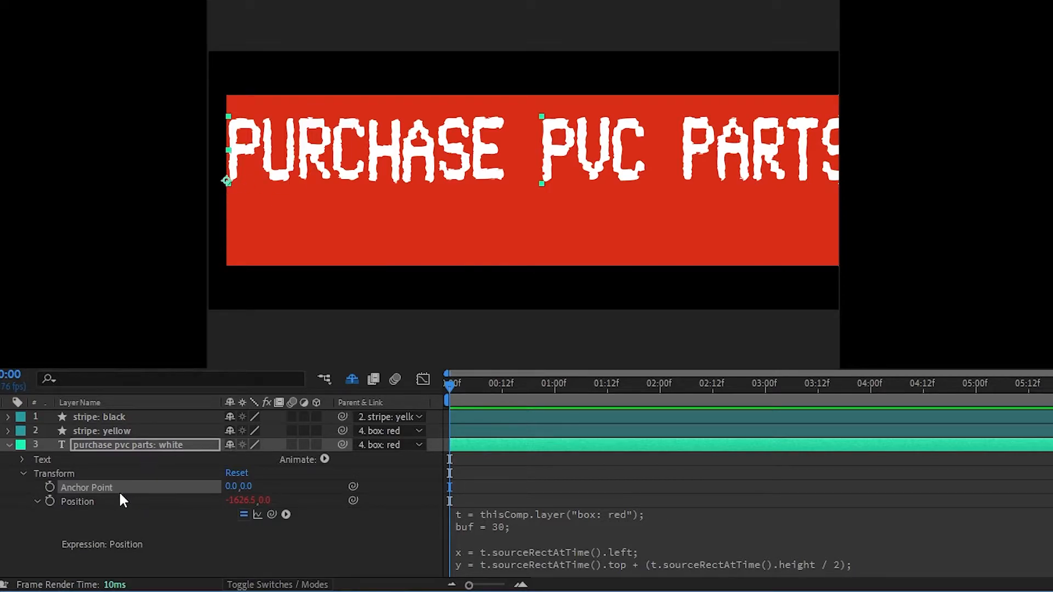
left_click(48, 486, "alt")
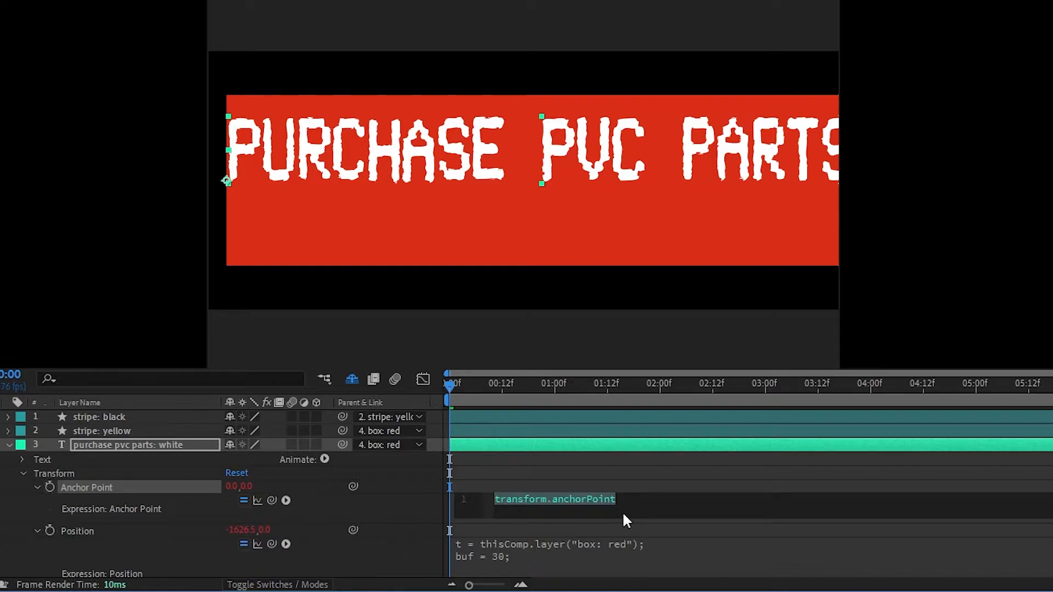
type("[x,")
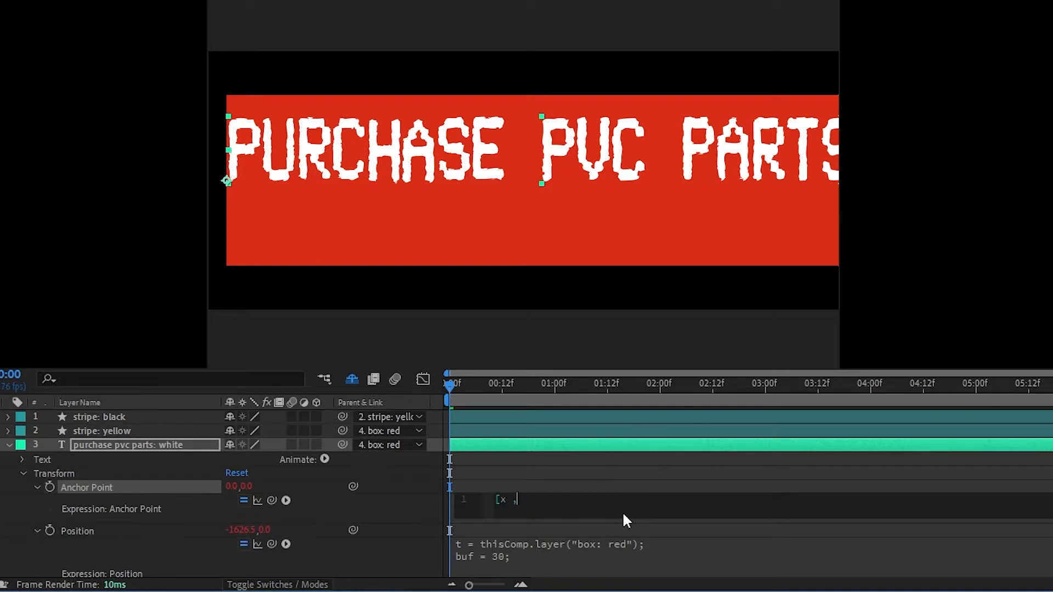
type(" y]")
key("Home")
key("Return")
key("Up")
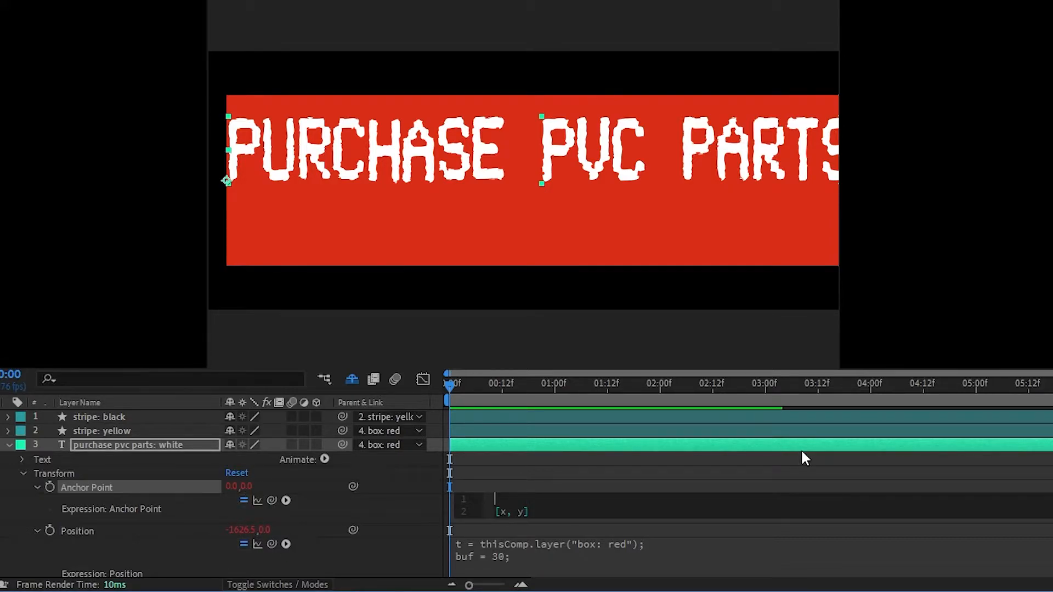
key("Return")
key("Up")
Define x = 0; and y = 0; above the [x, y] output and apply the Anchor Point expression.
type("x = ;")
key("Left")
type("0")
key("End")
key("Return")
type("y ")
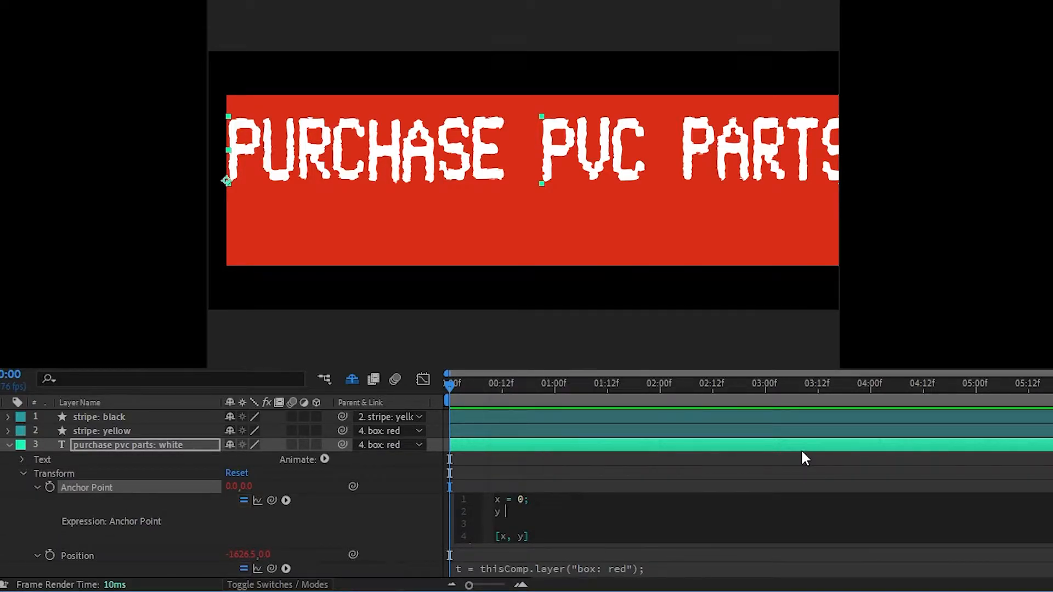
type("= 0;")
left_click(734, 472)
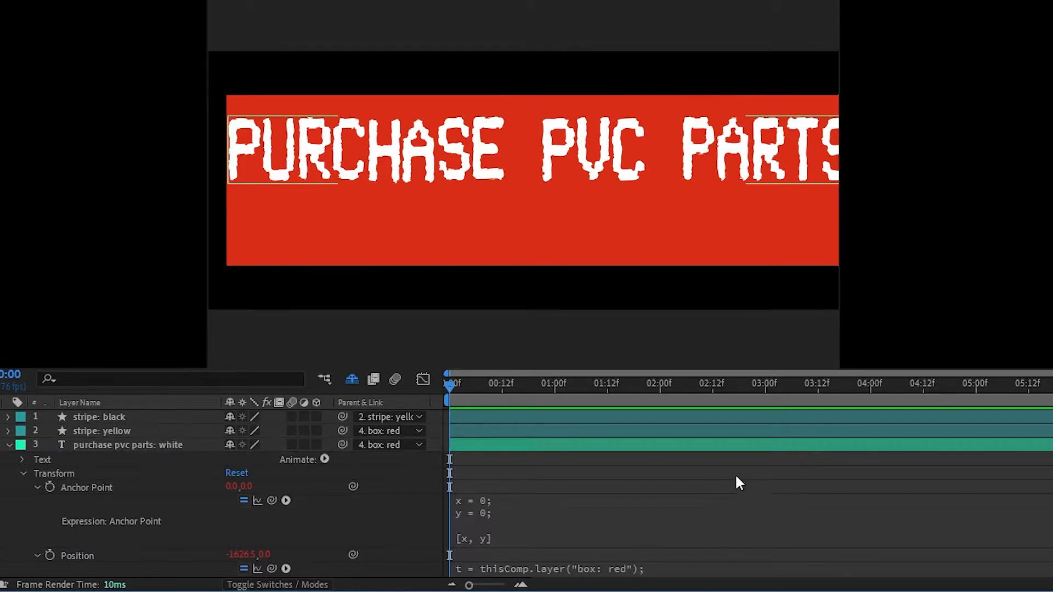
Set y in the white text's Anchor Point expression to thisLayer.sourceRectAtTime().height/2 and apply it.
left_click(142, 445)
left_click(118, 495)
left_click(87, 487)
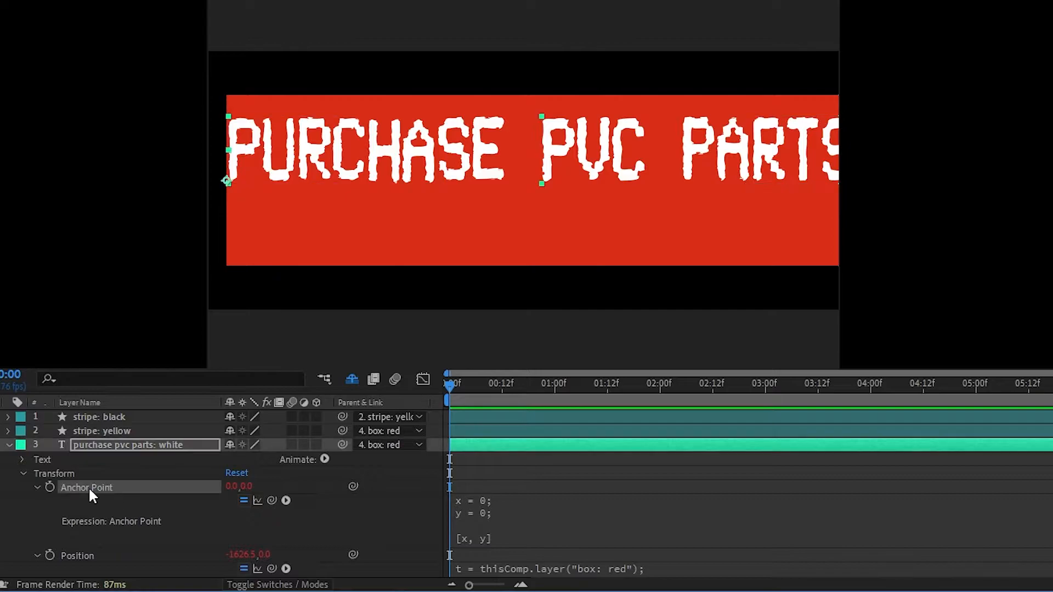
key(".")
scroll(355, 147, "left", 5)
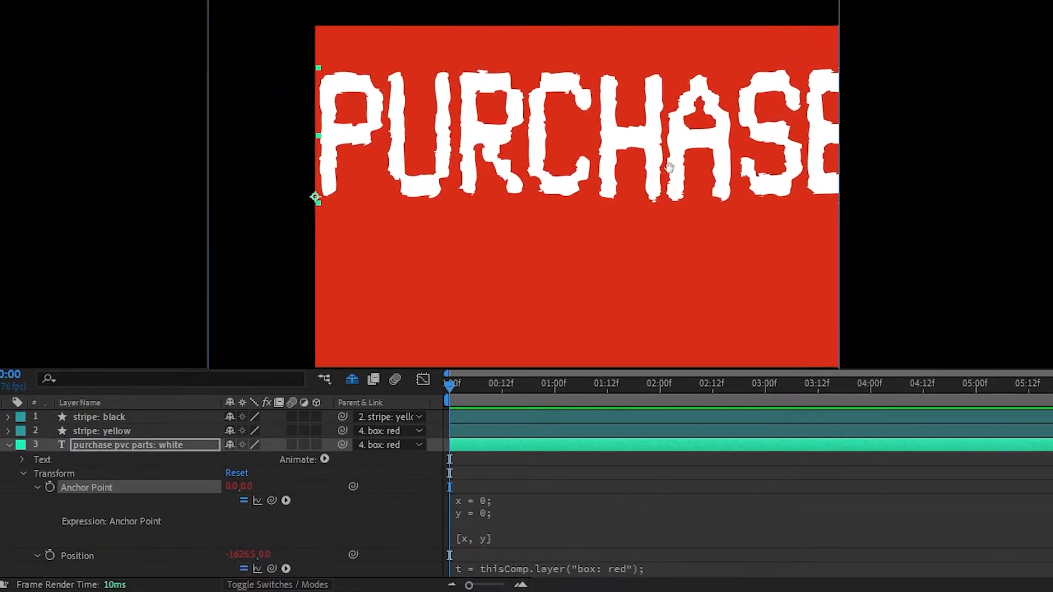
left_click(526, 510)
key("Left")
key("BackSpace")
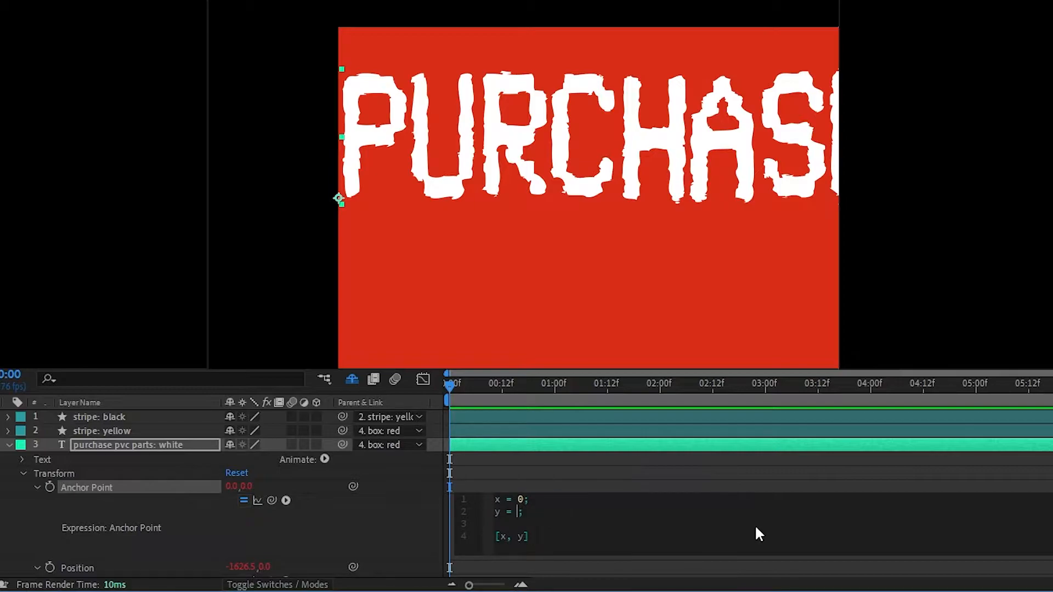
type("thisLayer.sour")
key("Down")
key("Down")
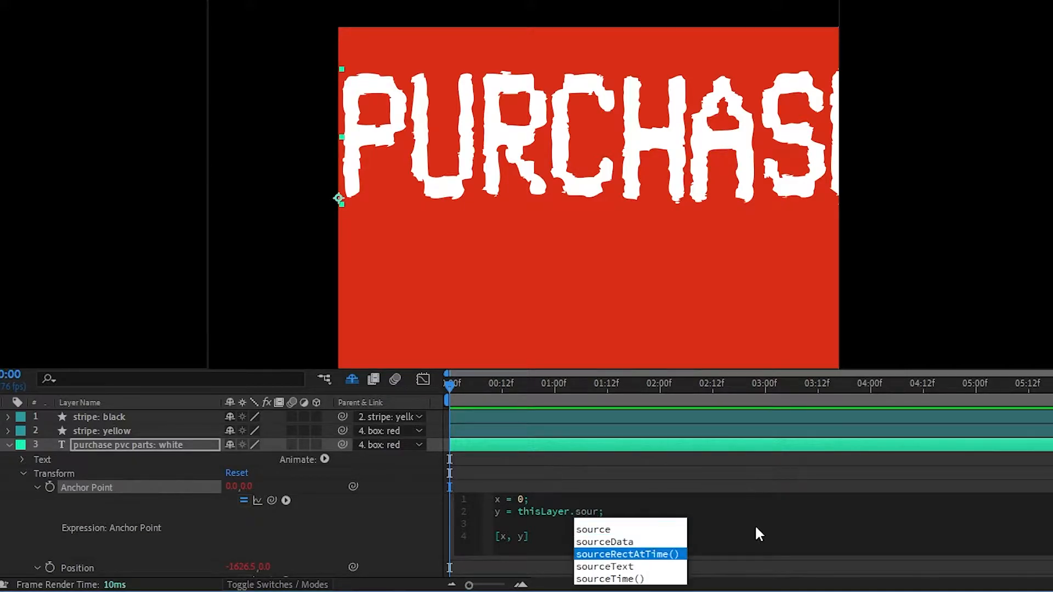
key("Return")
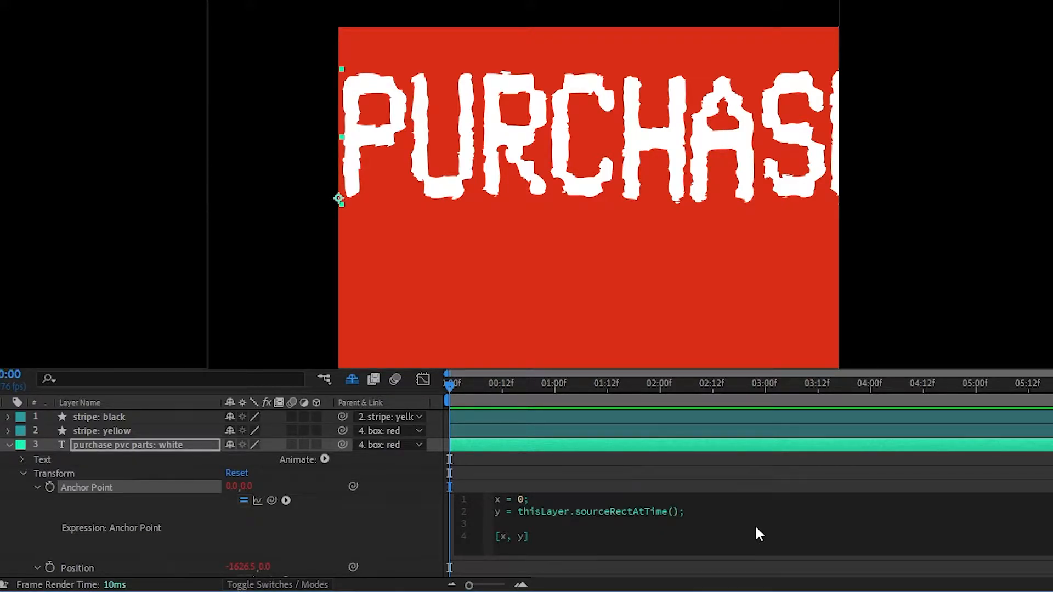
type(".height")
key("Return")
left_click(608, 454)
left_click(131, 447)
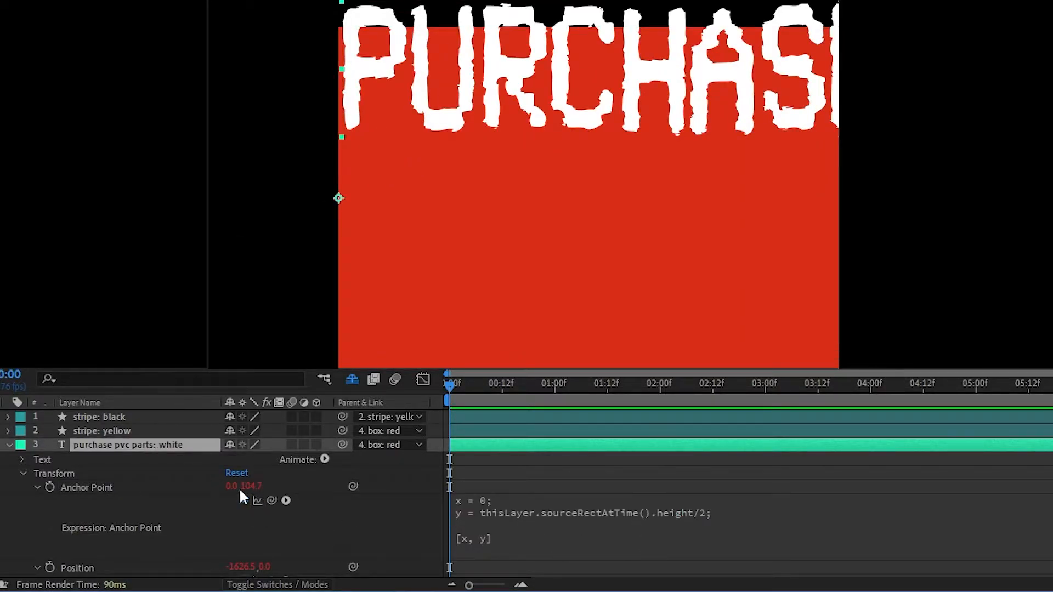
Put 0 - before the height term in the Anchor Point's y assignment and apply the expression.
left_click(567, 519)
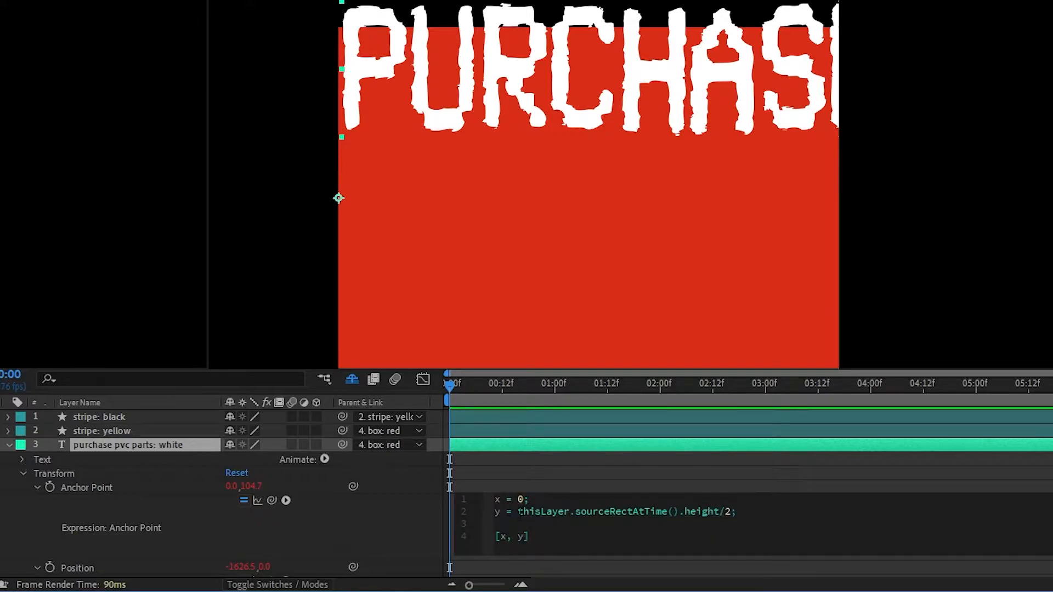
type("0 -")
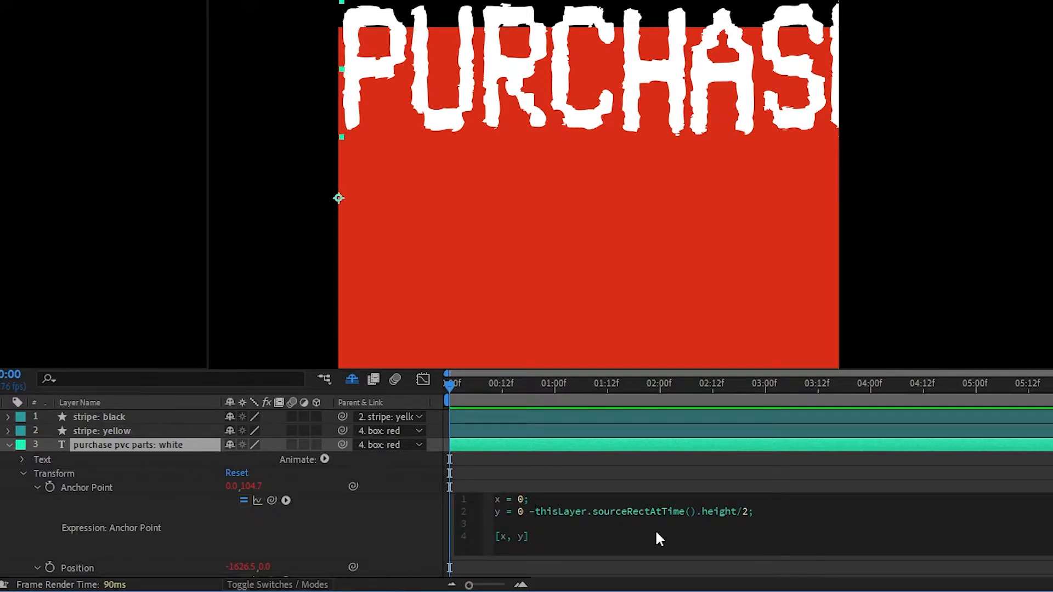
left_click(680, 487)
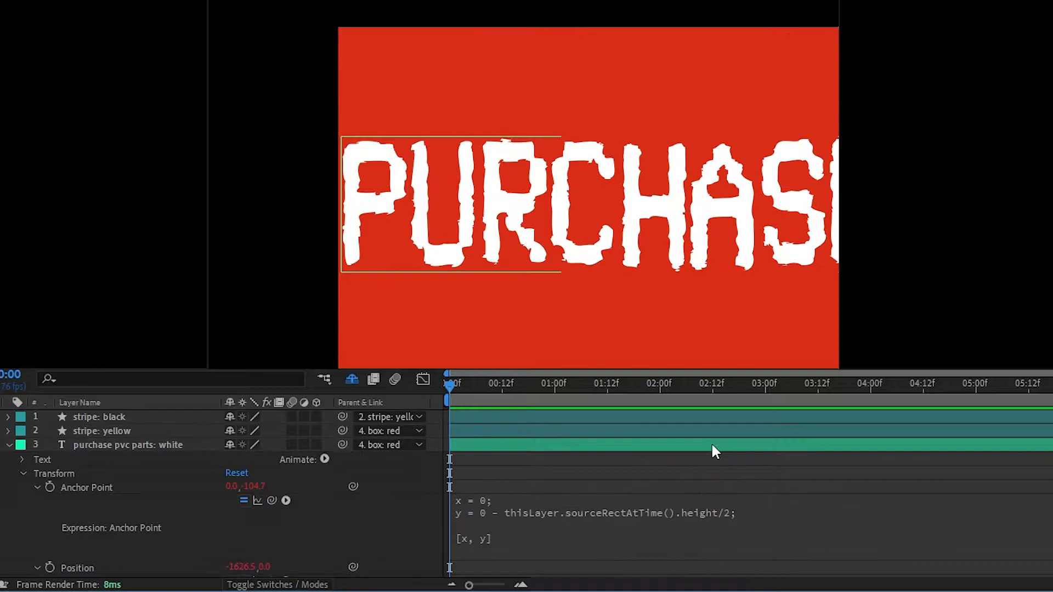
Examine where the white text's anchor point sits relative to the layer's bounding box and lettering.
left_click(711, 444)
scroll(611, 134, "up", 3)
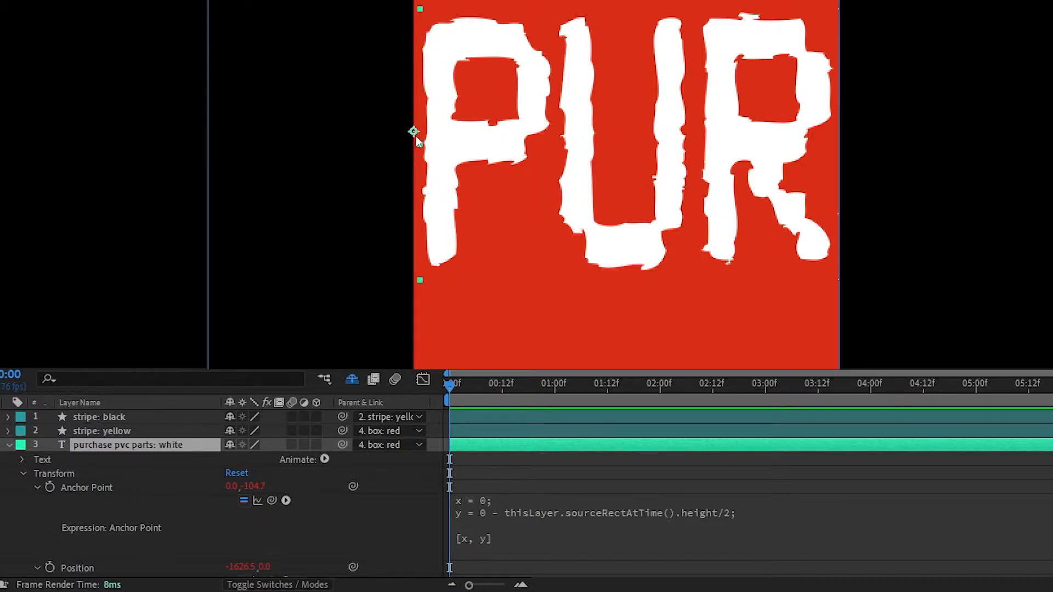
key("period")
key("comma")
key("period")
left_click_drag(428, 278, 496, 173)
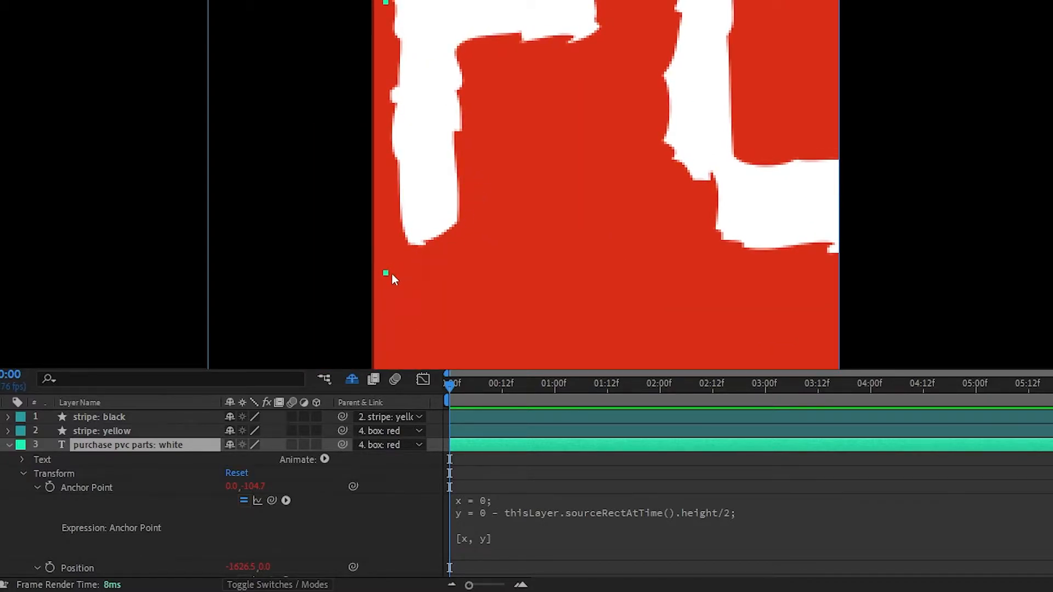
key("comma")
left_click_drag(587, 220, 169, 210)
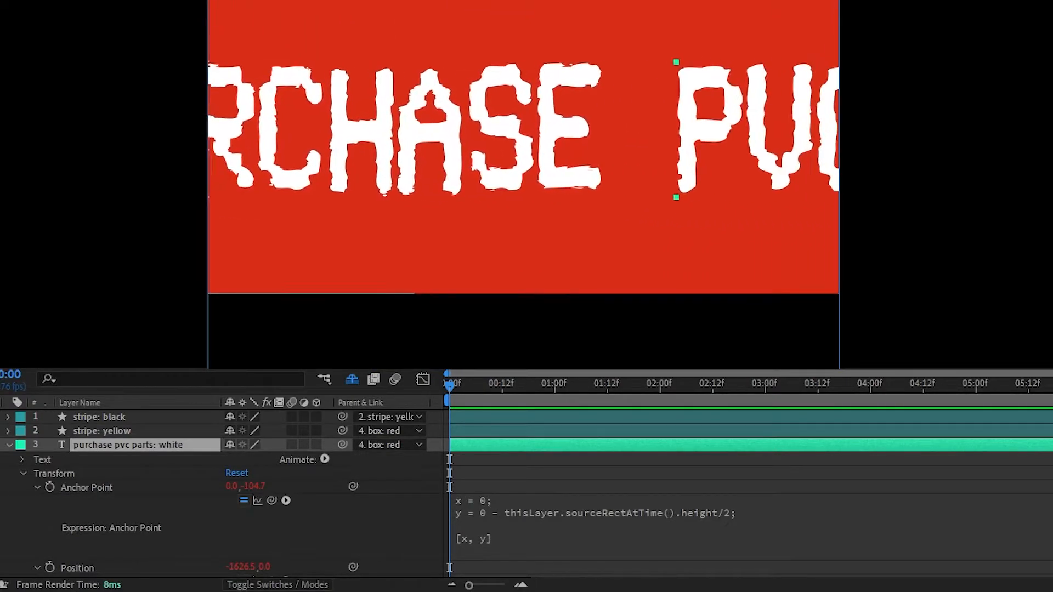
left_click_drag(456, 185, 207, 200)
left_click_drag(376, 198, 913, 192)
left_click_drag(468, 183, 545, 180)
scroll(545, 180, "up", 2)
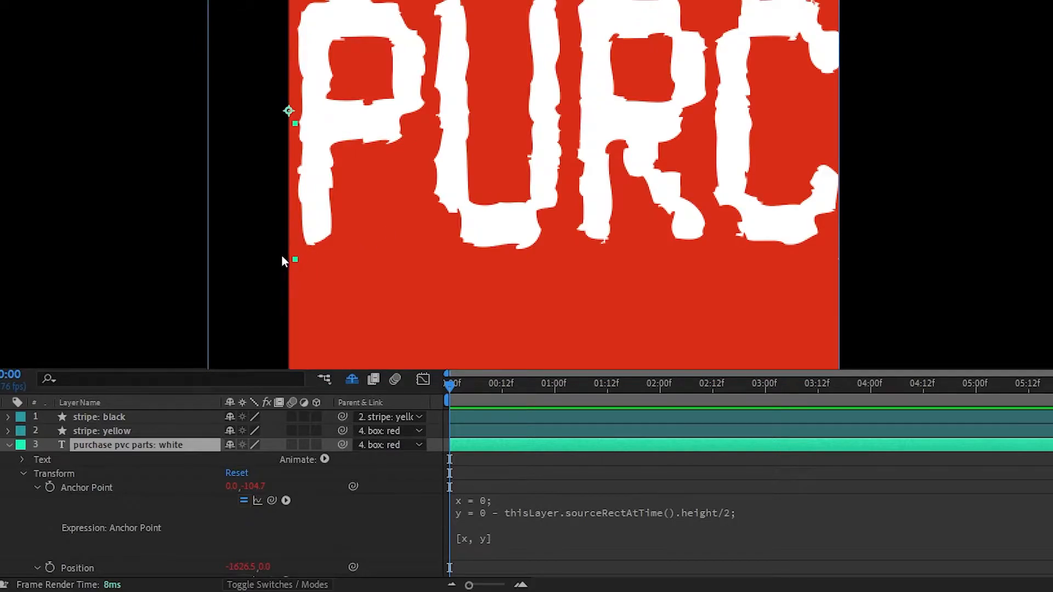
Replace the 0 in the Anchor Point's y assignment with a copy of the height term, changing its property to top.
left_click(508, 506)
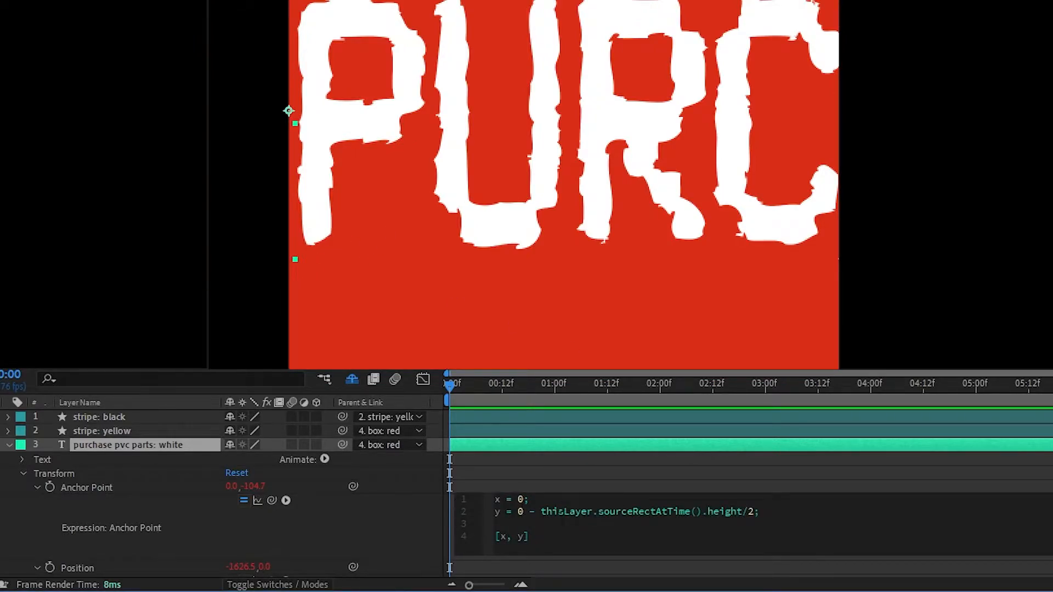
left_click_drag(541, 512, 742, 512)
key("ctrl+c")
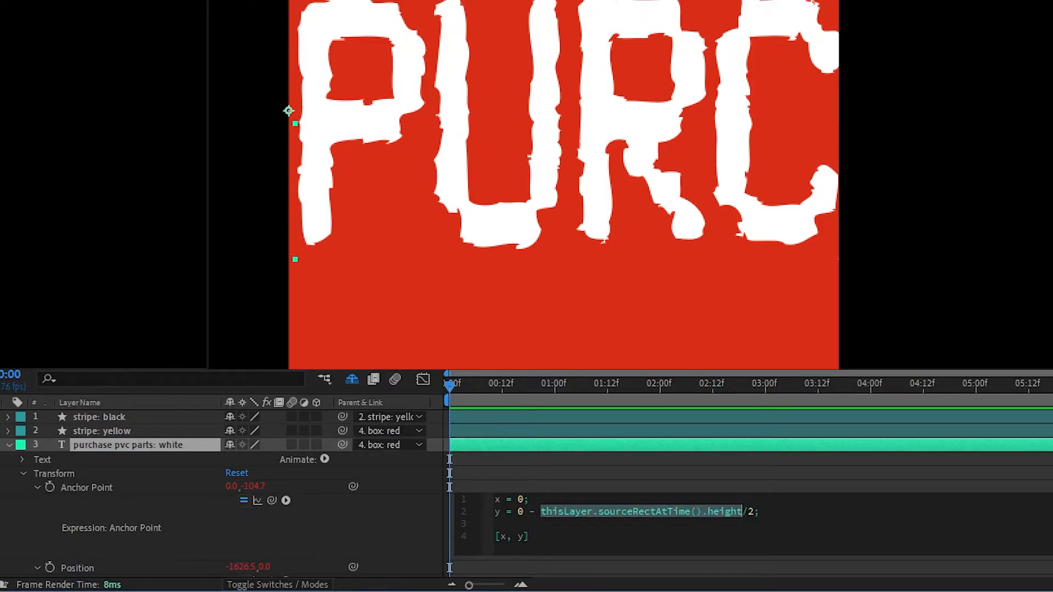
double_click(519, 511)
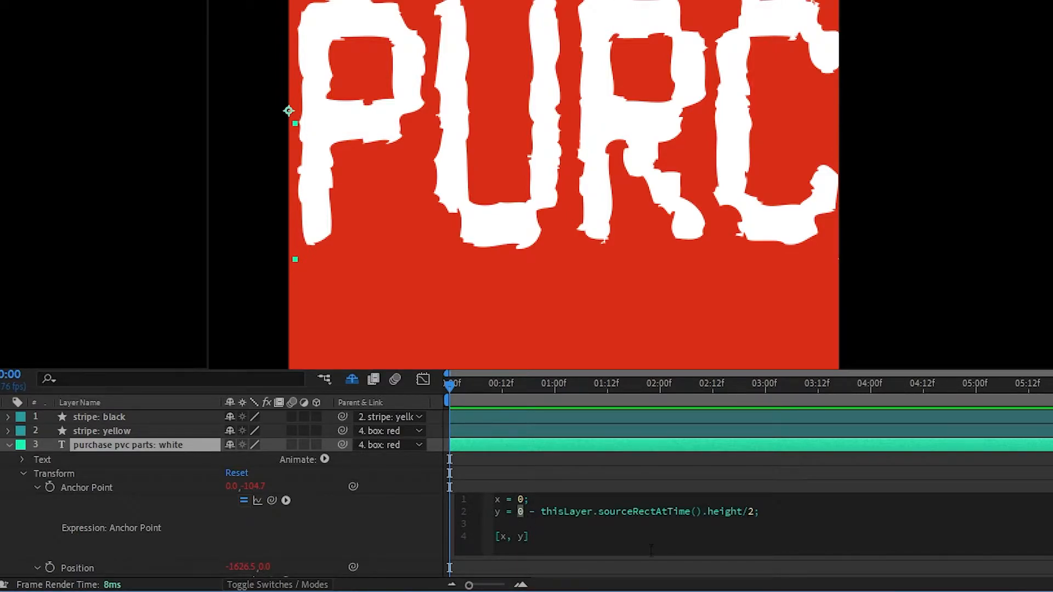
key("ctrl+v")
key("ctrl+v")
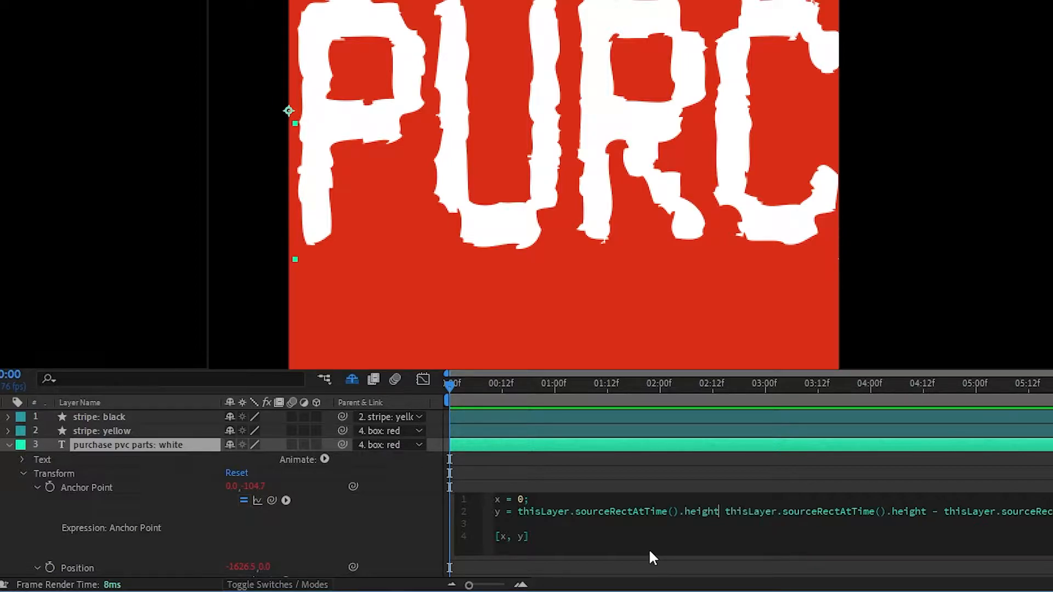
key("ctrl+shift+Left")
type("top")
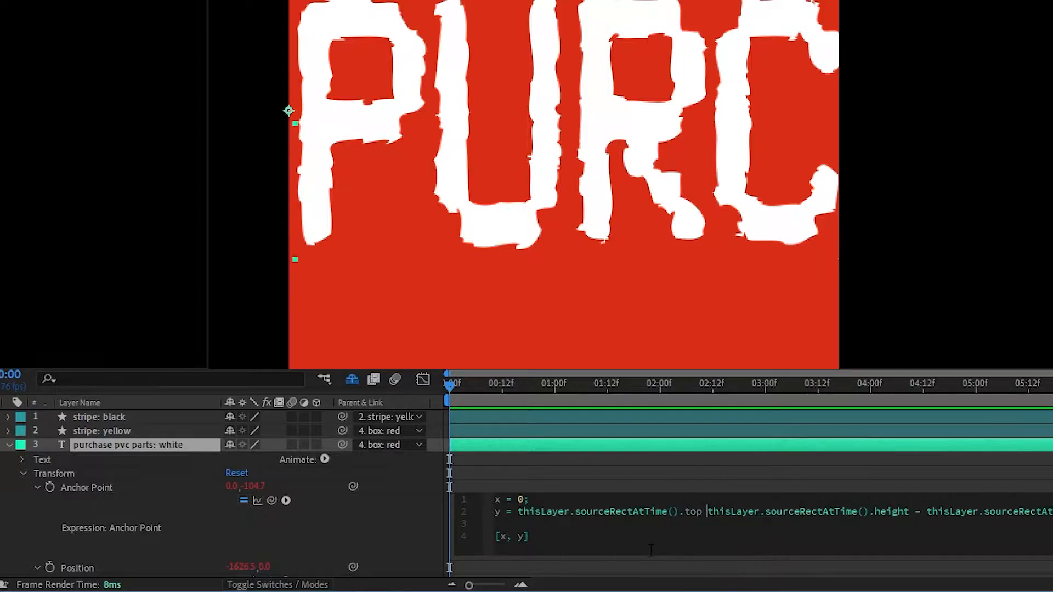
Remove the duplicate height term so the y assignment reads thisLayer.sourceRectAtTime().top - thisLayer.sourceRectAtTime().height/2.
type("-")
key("Delete")
key("BackSpace")
type("-")
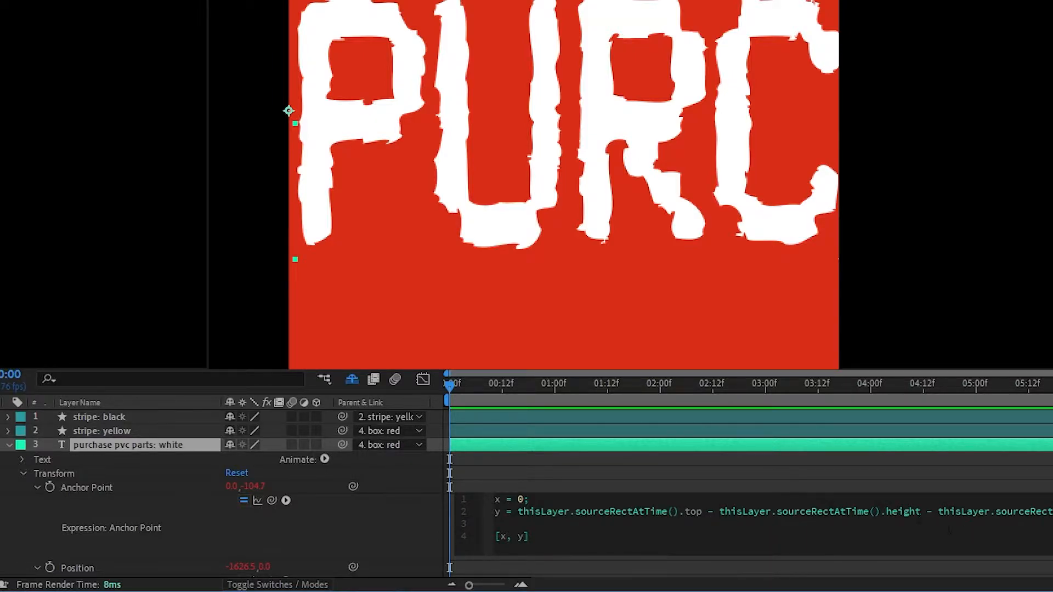
key("Left")
key("shift+Left")
type("+")
key("ctrl+Right")
key("ctrl+Right")
key("ctrl+Right")
key("ctrl+z")
key("ctrl+z")
key("ctrl+z")
key("ctrl+z")
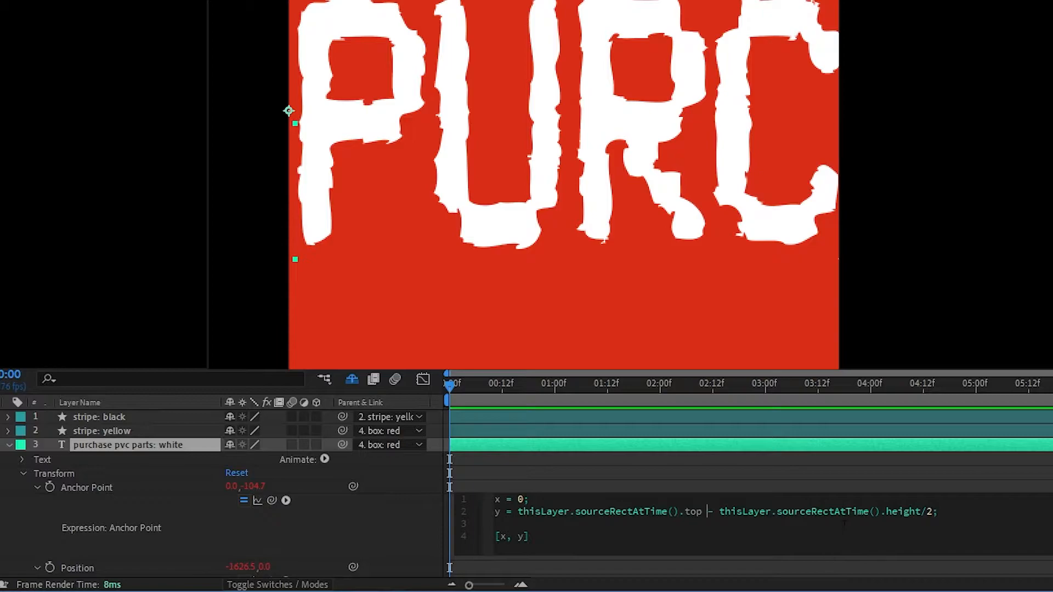
Change the y assignment to thisLayer.sourceRectAtTime().top + (thisLayer.sourceRectAtTime().height / 2); and apply the Anchor Point expression.
key("ctrl+shift+z")
key("ctrl+shift+z")
key("ctrl+shift+z")
key("ctrl+shift+z")
type("(")
key("Delete")
key("End")
key("Left")
type(")")
key("Left")
key("BackSpace")
type("/")
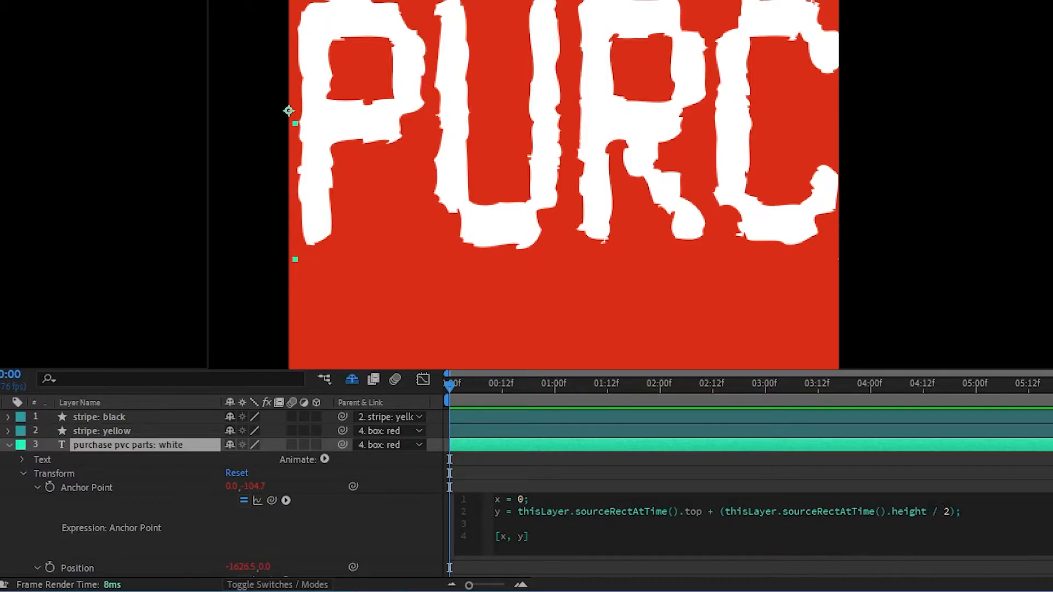
left_click(1012, 466)
left_click(939, 442)
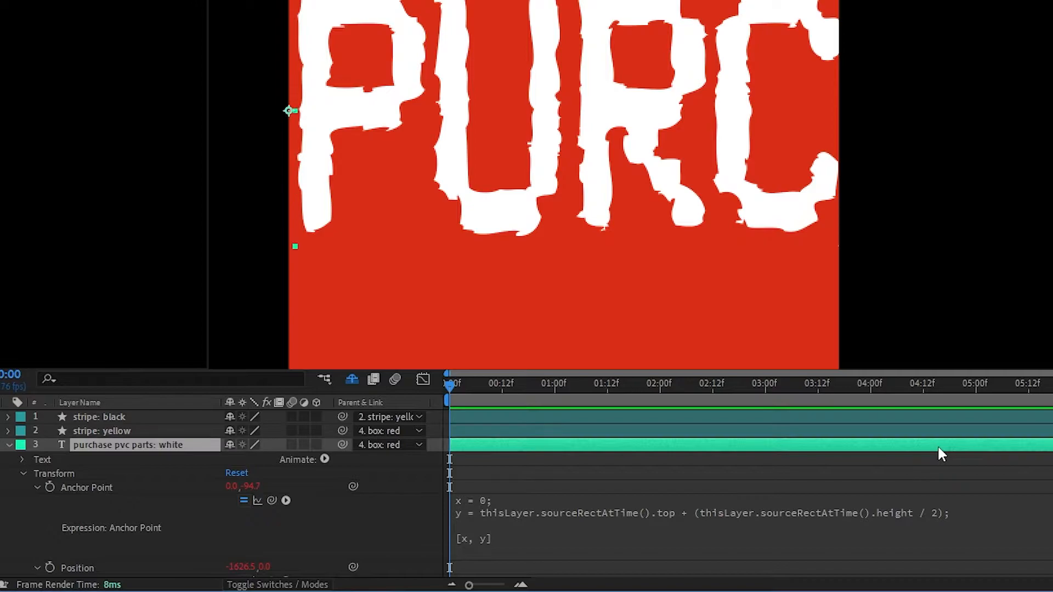
Filter the timeline properties by "size" and reduce the red box's rectangle height to 195.
scroll(525, 180, "down", 2)
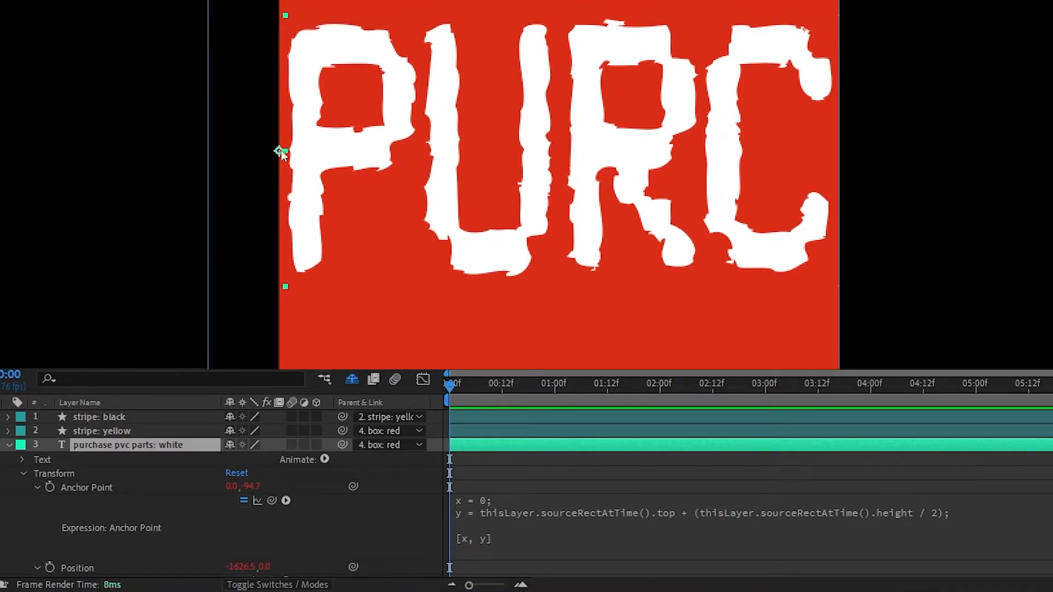
scroll(526, 180, "down", 3)
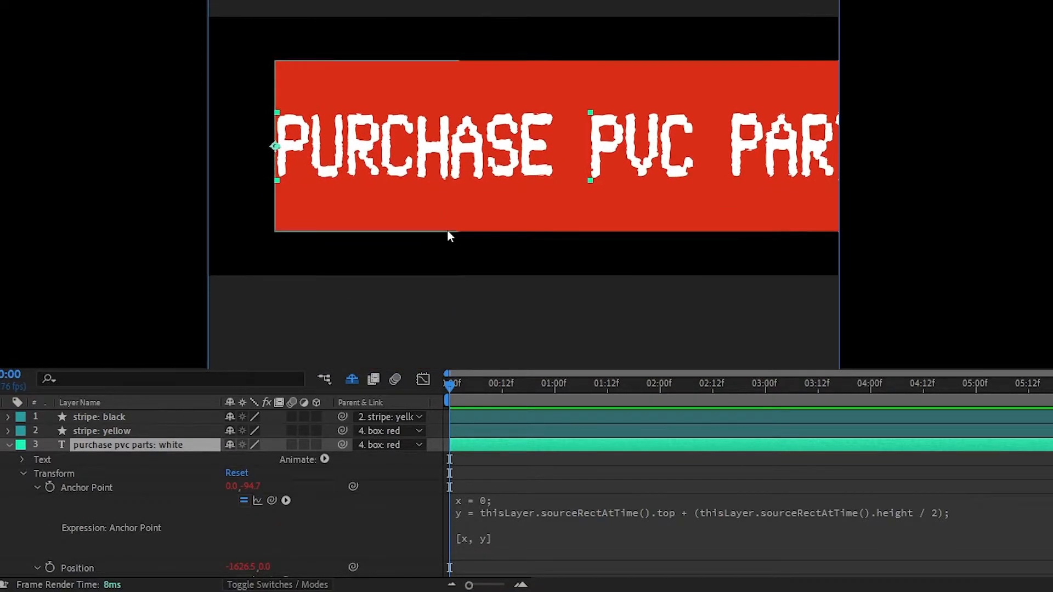
left_click(893, 455)
scroll(425, 165, "up", 2)
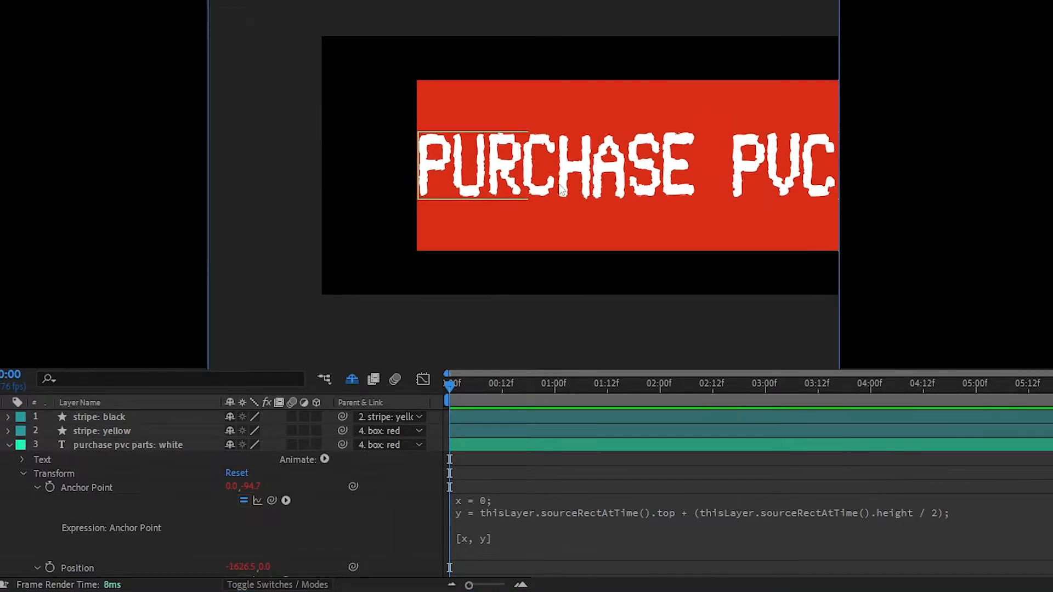
scroll(425, 165, "down", 3)
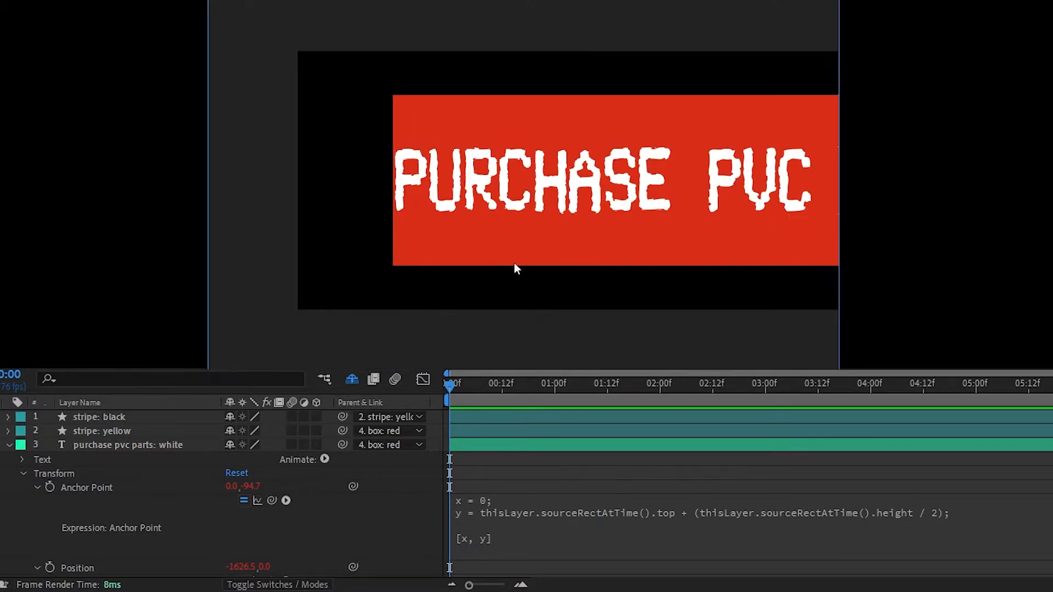
left_click(452, 125)
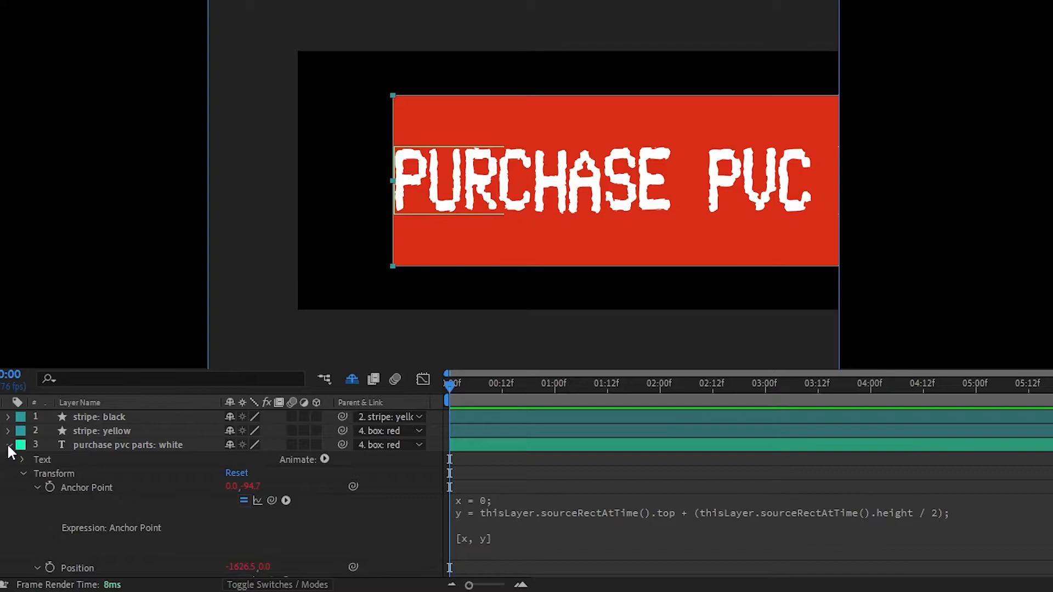
scroll(132, 485, "down", 4)
left_click(111, 383)
type("size")
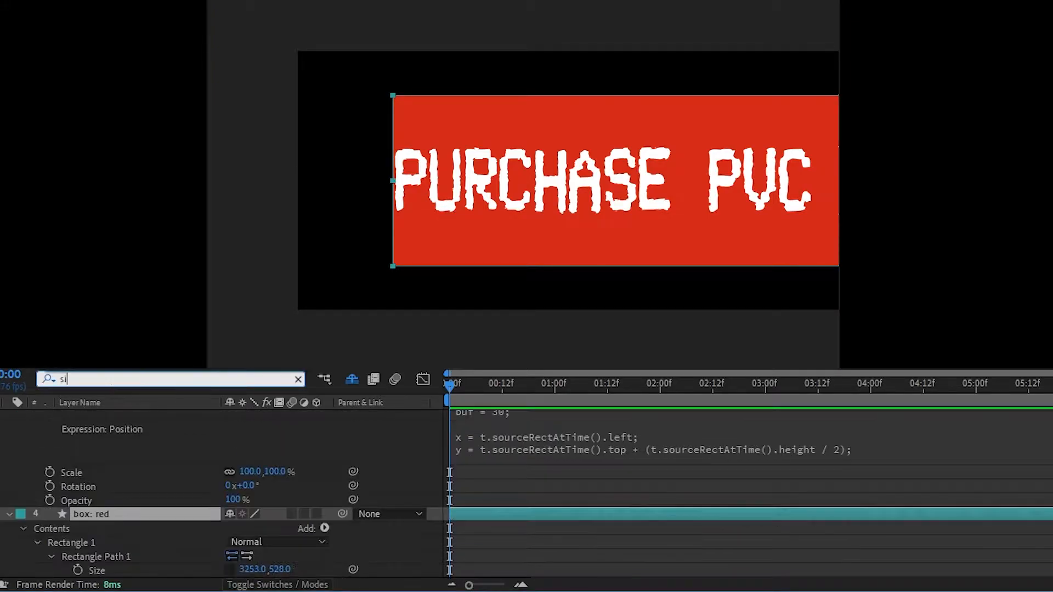
key("Return")
left_click_drag(290, 572, 26, 580)
left_click_drag(24, 581, 22, 581)
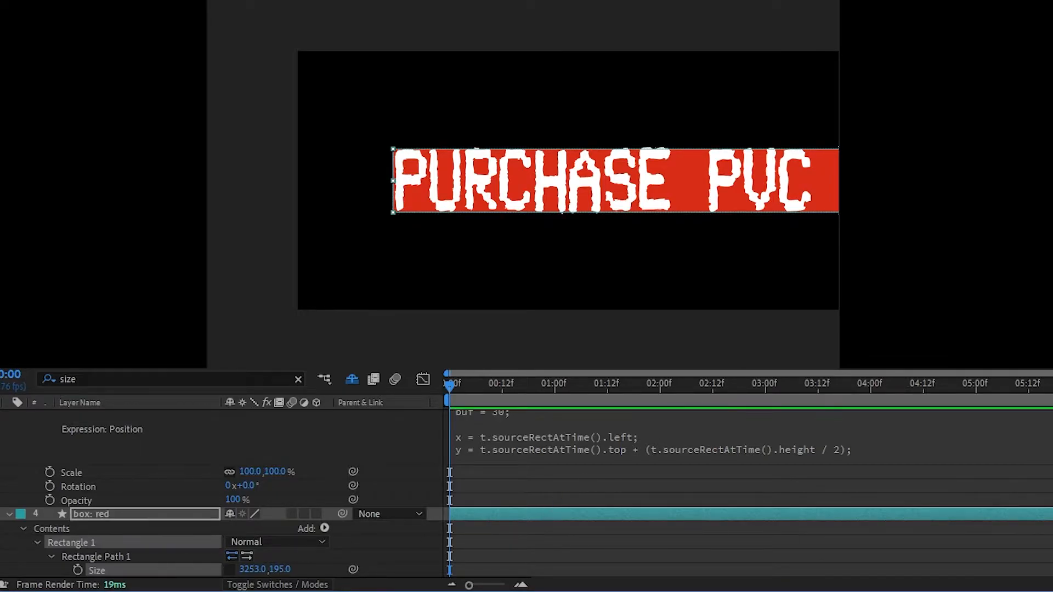
Examine how the white text fits the shortened red box along its whole length and at its top and bottom edges.
left_click_drag(555, 244, 183, 264)
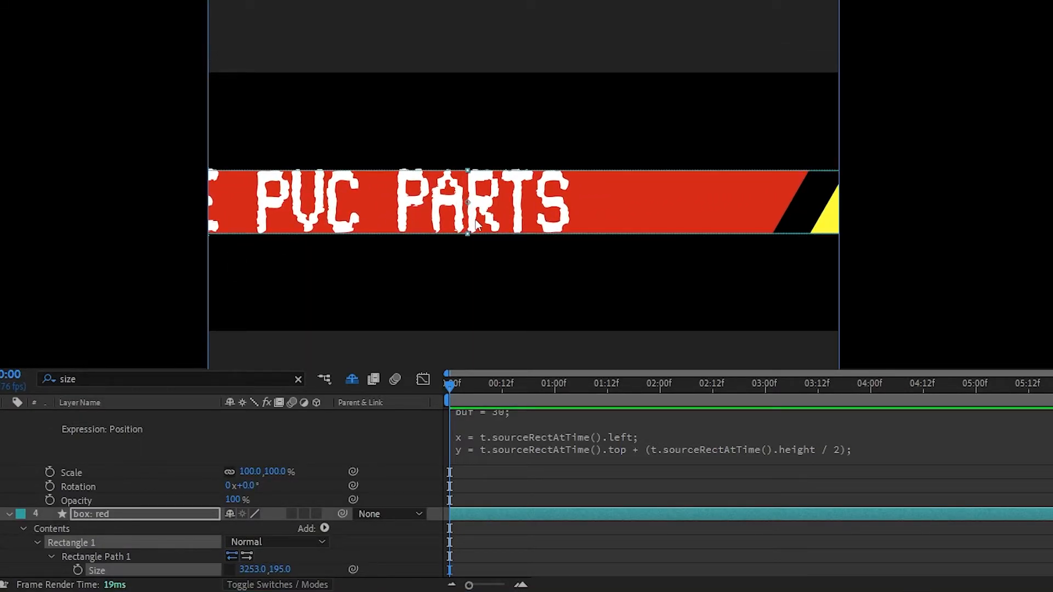
scroll(473, 218, "up", 2)
left_click_drag(425, 226, 678, 226)
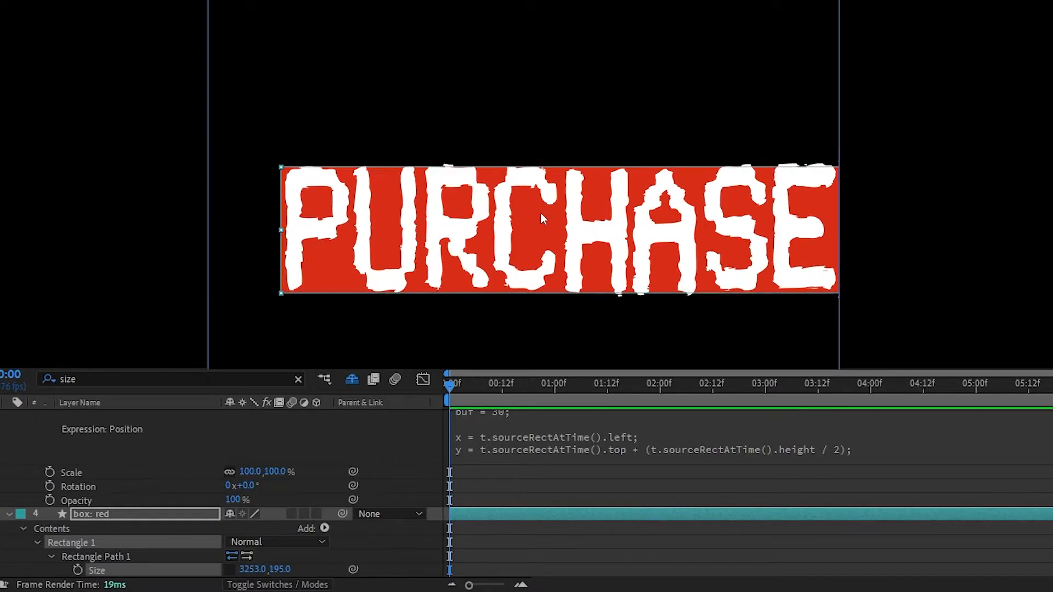
scroll(501, 250, "down", 2)
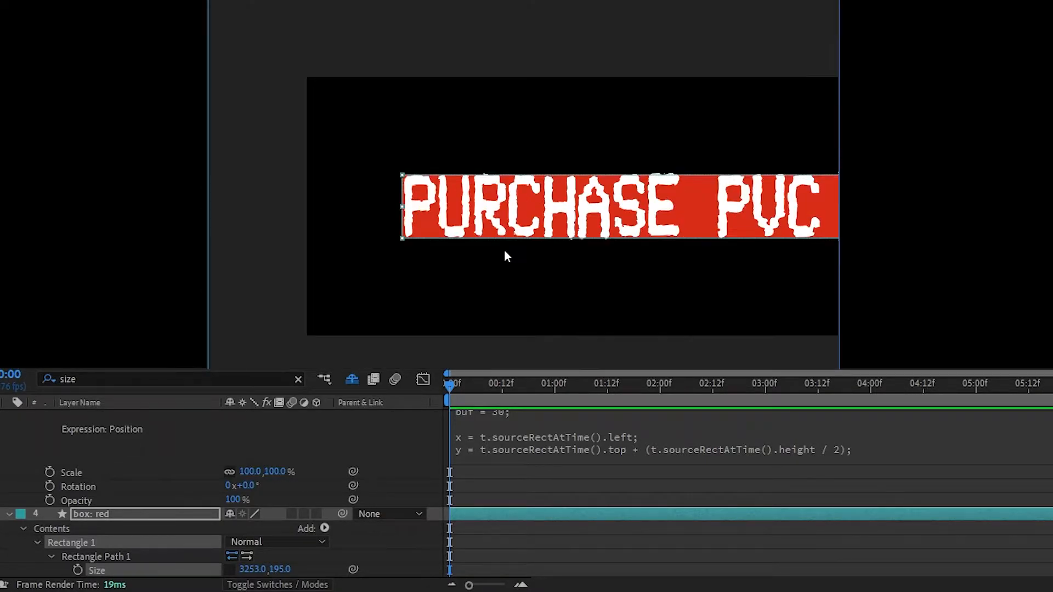
scroll(658, 207, "right", 6)
scroll(658, 207, "up", 2)
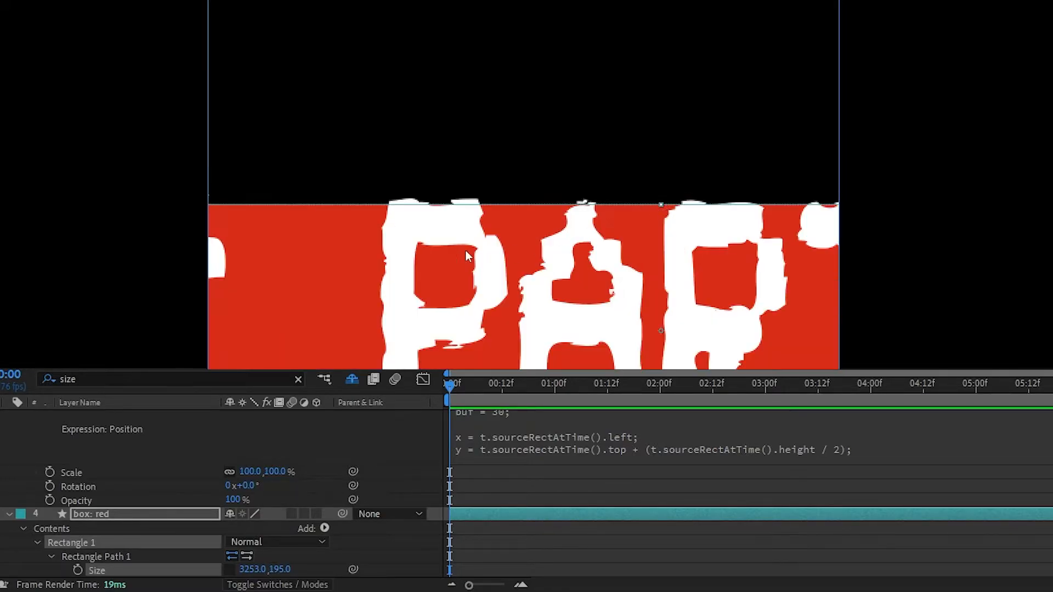
scroll(485, 258, "down", 4)
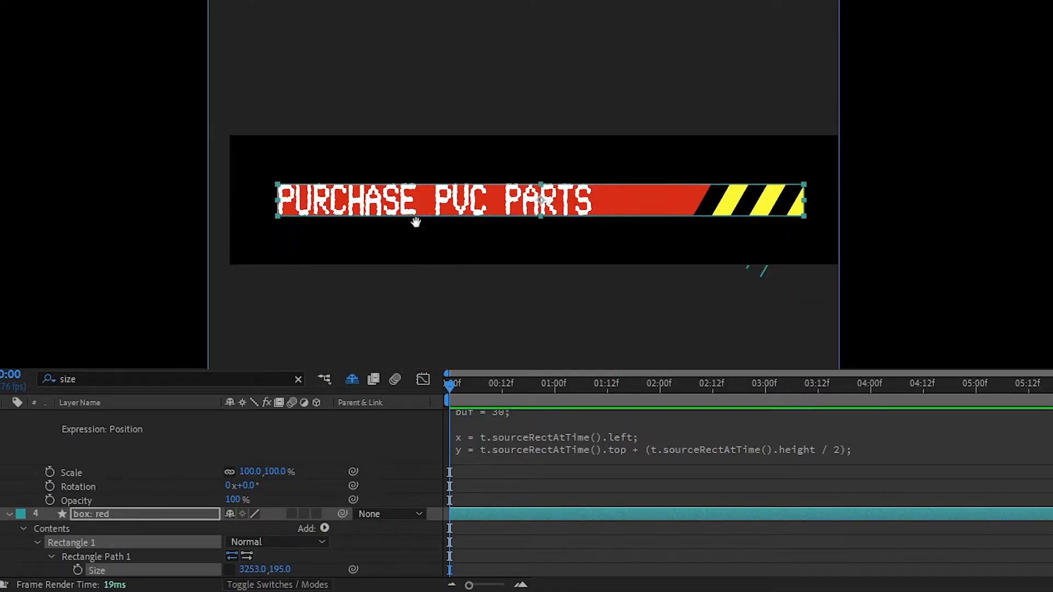
scroll(413, 223, "left", 3)
scroll(414, 223, "down", 1)
Undo the red box's last height change and collapse the text layer's Transform properties.
left_click(567, 547)
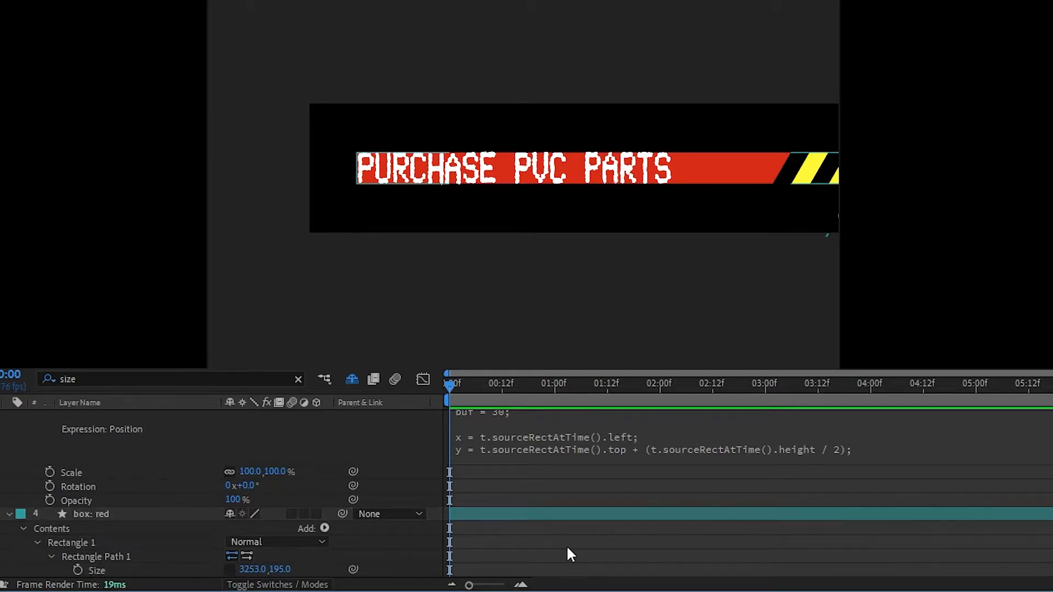
key("ctrl+z")
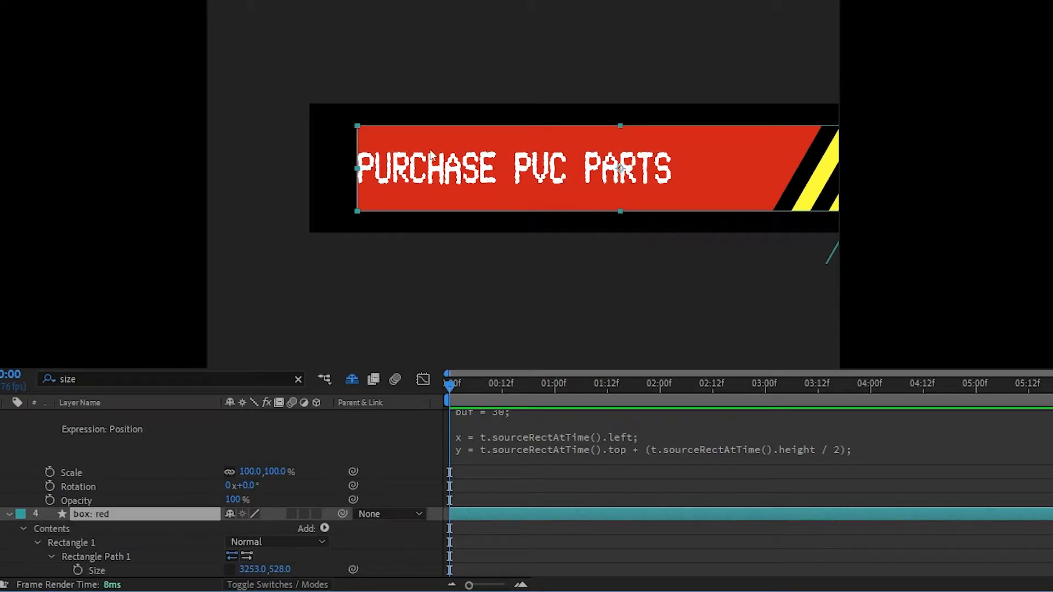
scroll(621, 438, "up", 3)
scroll(622, 444, "up", 2)
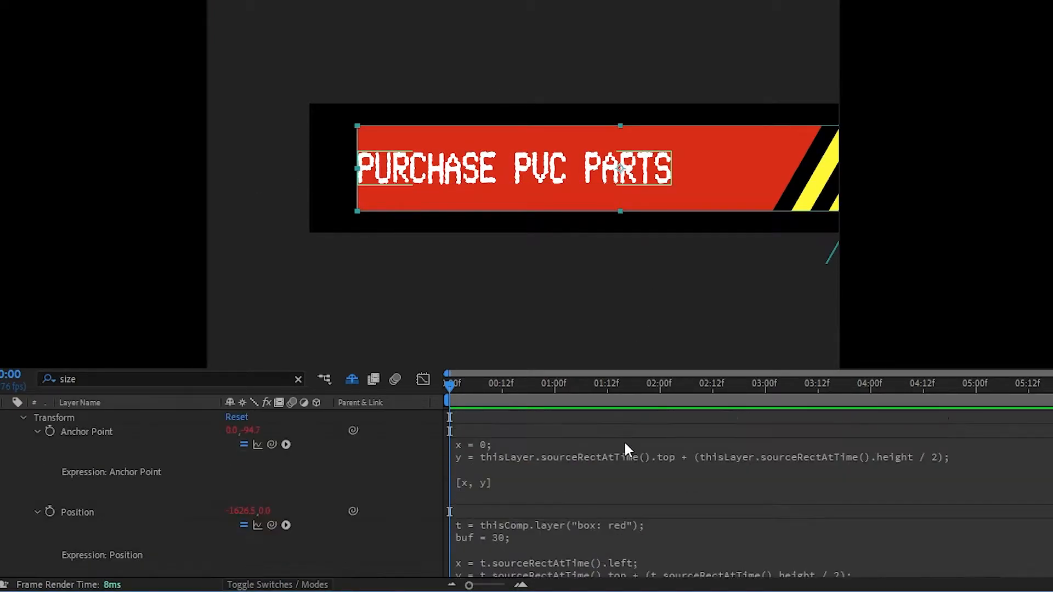
left_click(24, 419)
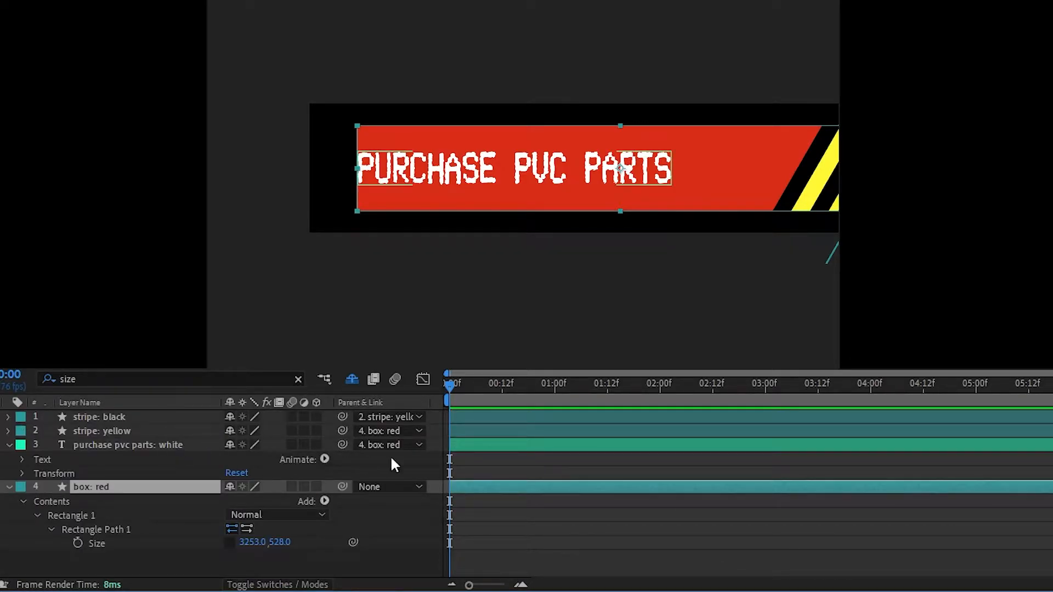
Clear the property filter and change the text layer's Position expression so the x assignment reads t.sourceRectAtTime().left + buf;.
left_click(473, 446)
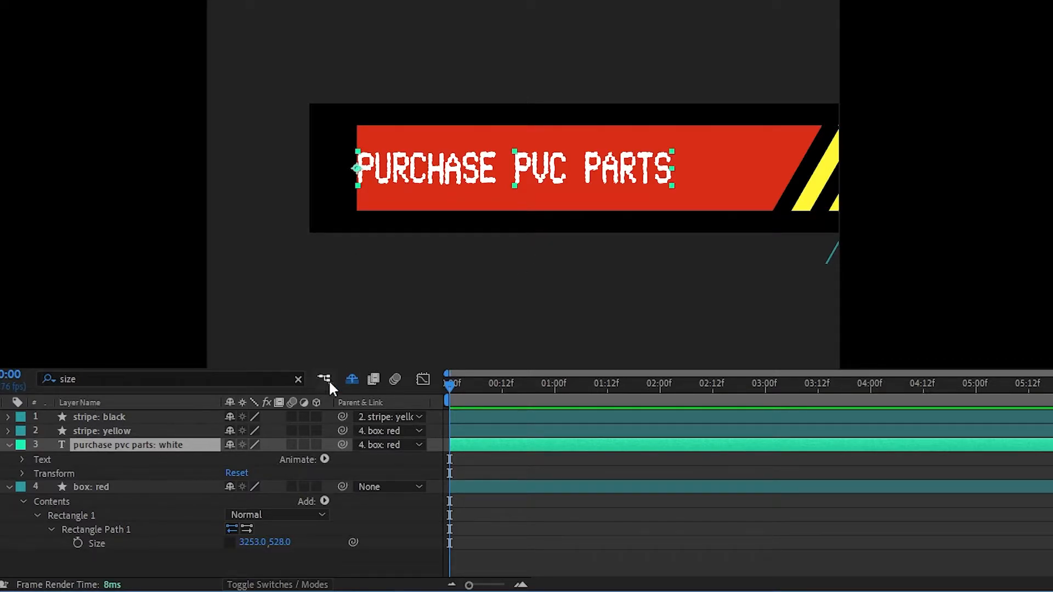
left_click(298, 380)
key("p")
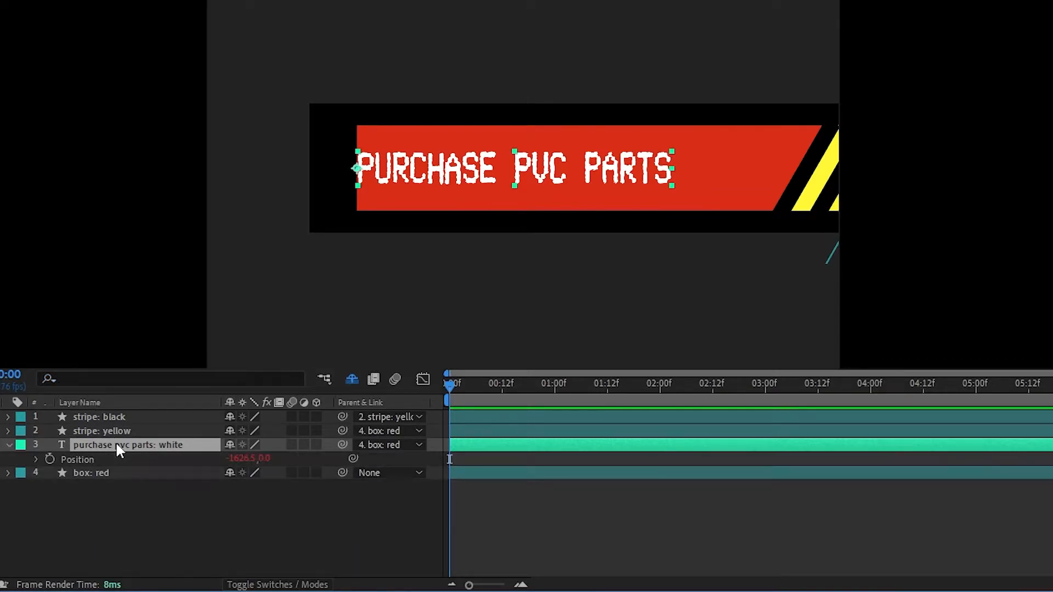
left_click(36, 460)
left_click(534, 494)
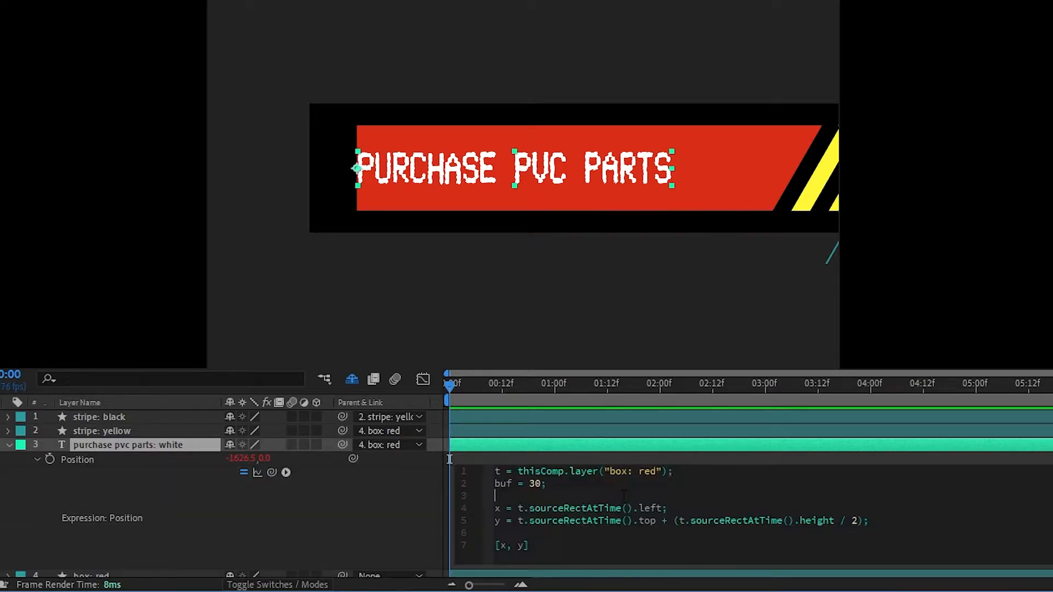
left_click(663, 508)
type("+ buf")
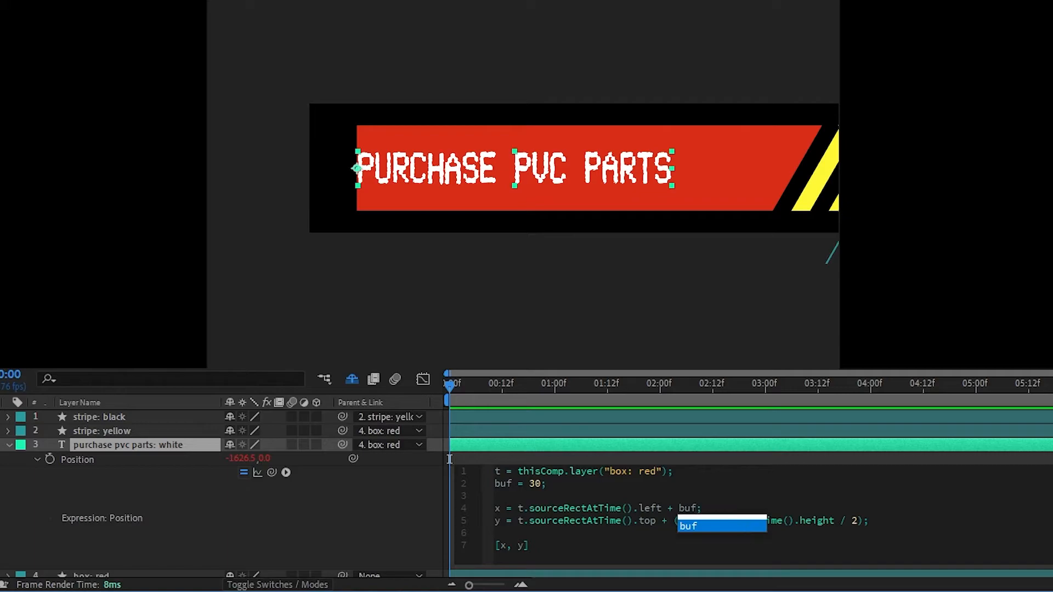
left_click(371, 508)
Try a literal 30 in place of buf in the text's Position x assignment and undo it.
left_click(740, 492)
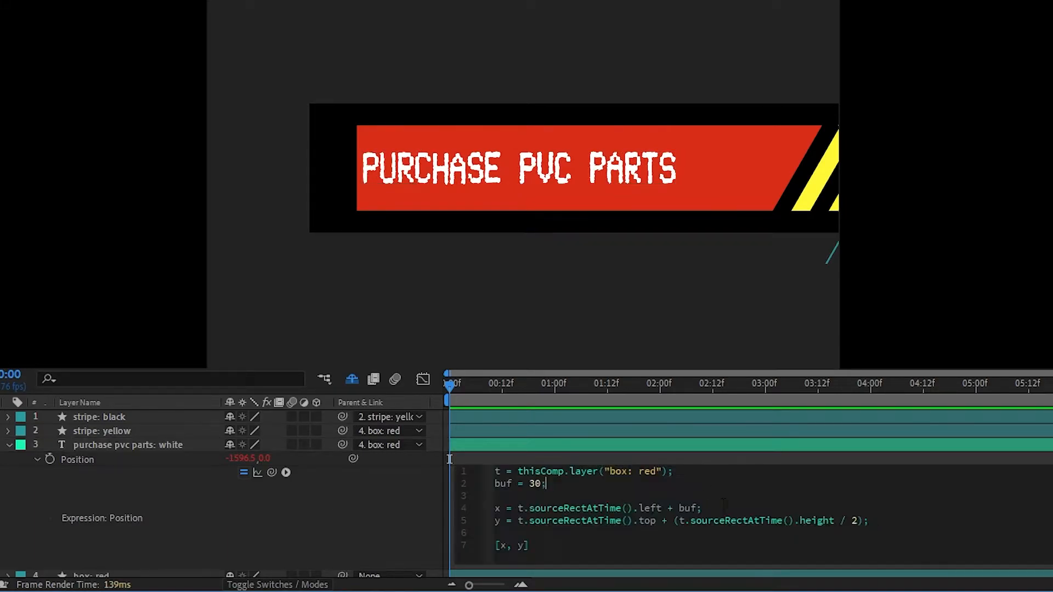
double_click(687, 508)
type("30")
left_click(364, 505)
left_click(554, 482)
left_click(695, 508)
key("ctrl+z")
Set the buf variable in the text's Position expression to 60 and apply it.
double_click(687, 508)
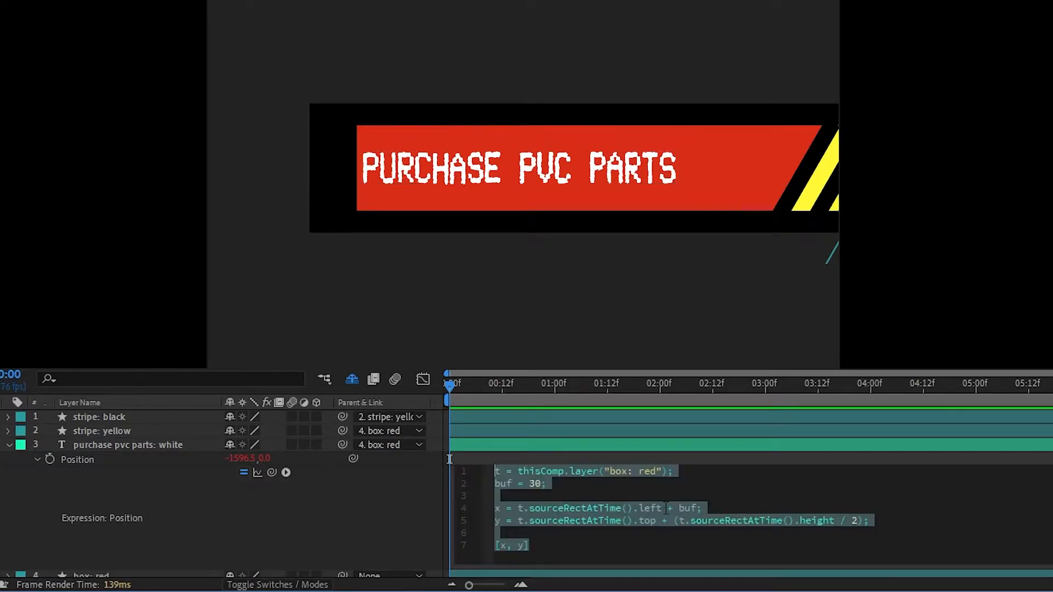
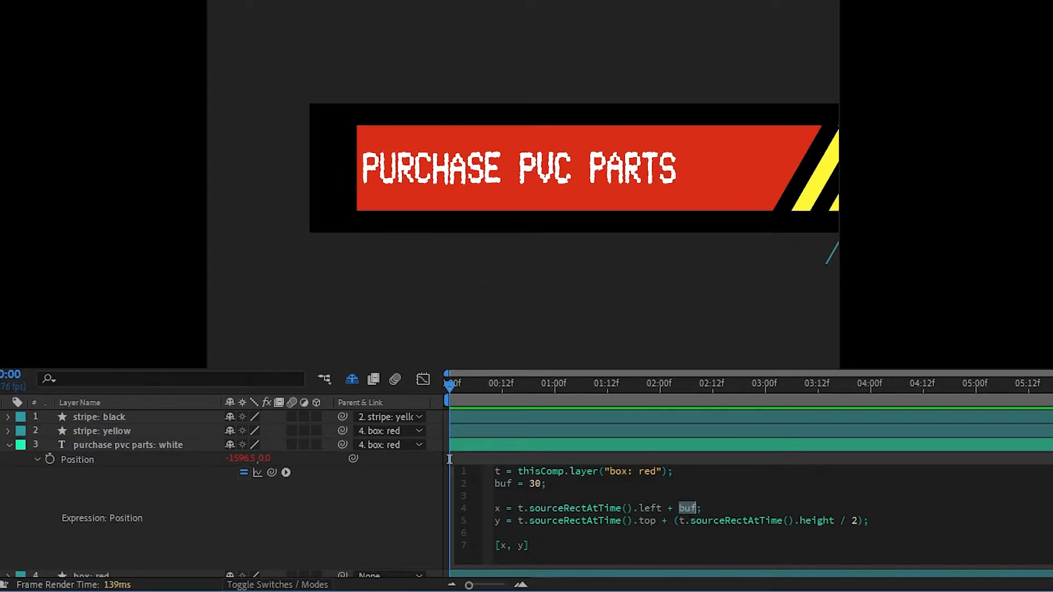
key("Up")
key("Up")
key("Left")
key("shift+Left")
key("shift+Left")
key("Down")
key("Down")
key("End")
key("Left")
key("shift+Left")
key("shift+Left")
key("shift+Left")
key("BackSpace")
type("6")
left_click(376, 505)
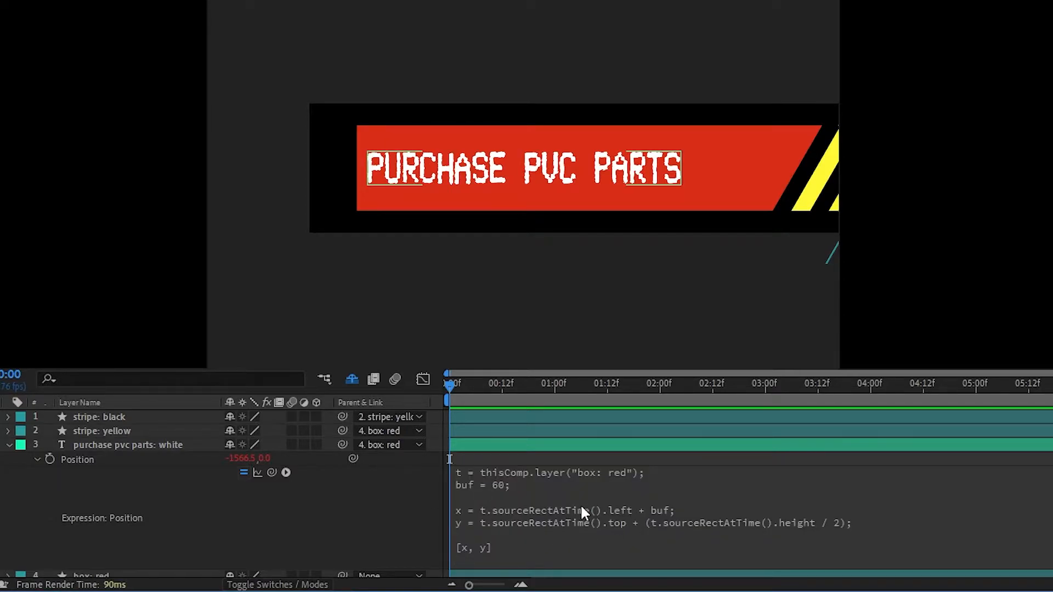
Raise the text's buf value to 200 in the Position expression and check the spacing in the banner.
left_click(525, 509)
left_click(529, 483)
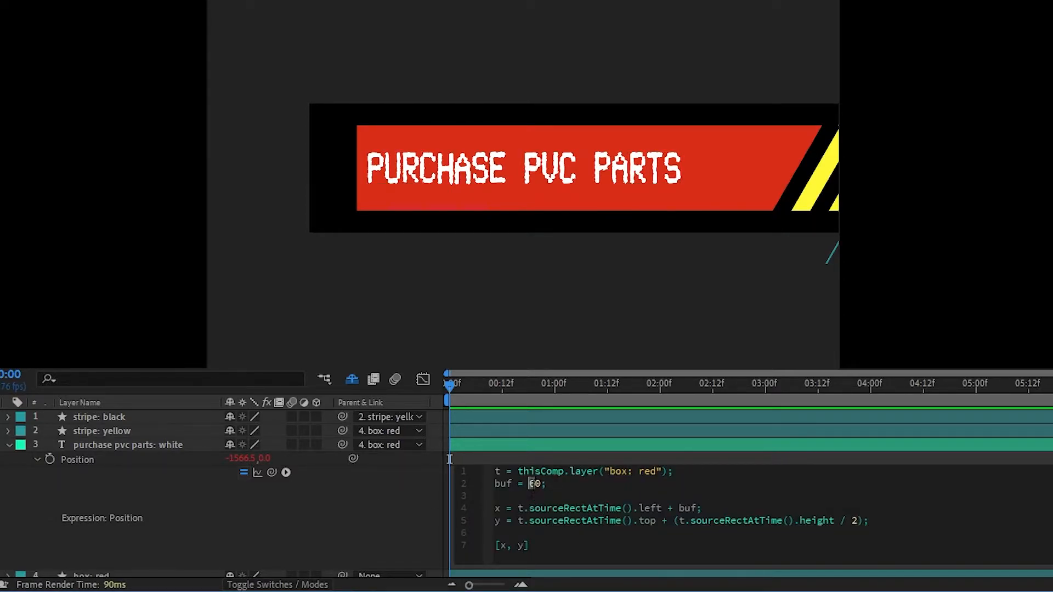
type("20")
left_click(403, 512)
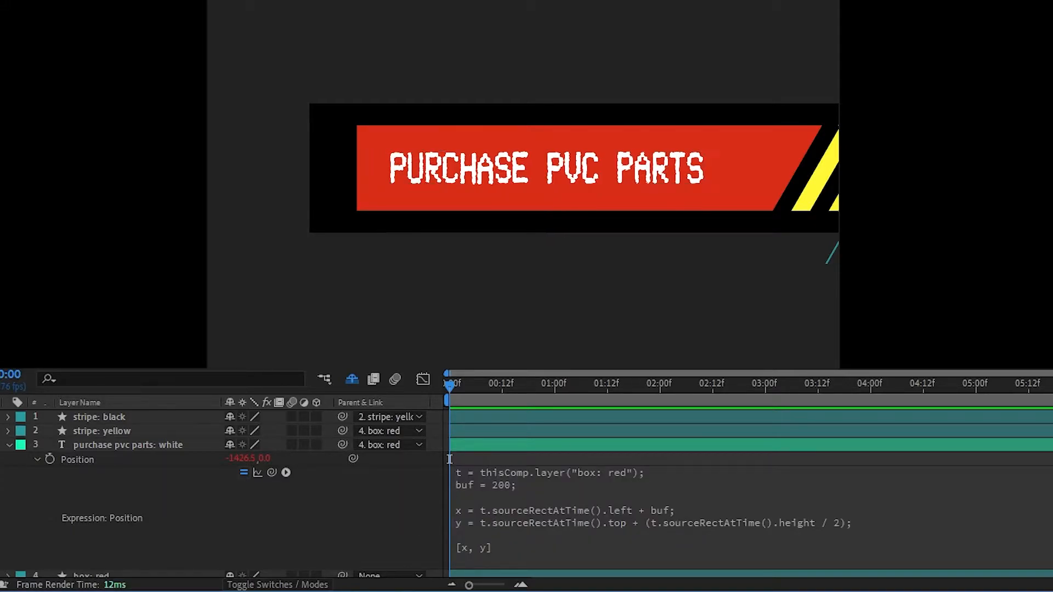
scroll(560, 159, "down", 2)
scroll(613, 184, "up", 2)
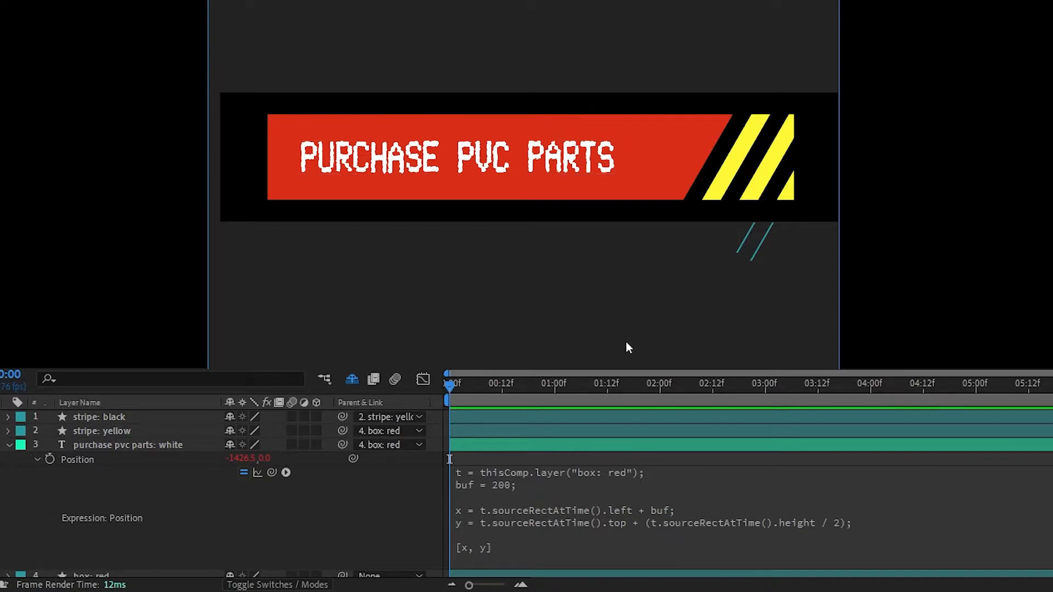
Set the text's buf value to 150 in the Position expression and apply it.
left_click(540, 495)
double_click(537, 484)
type("150")
left_click(363, 503)
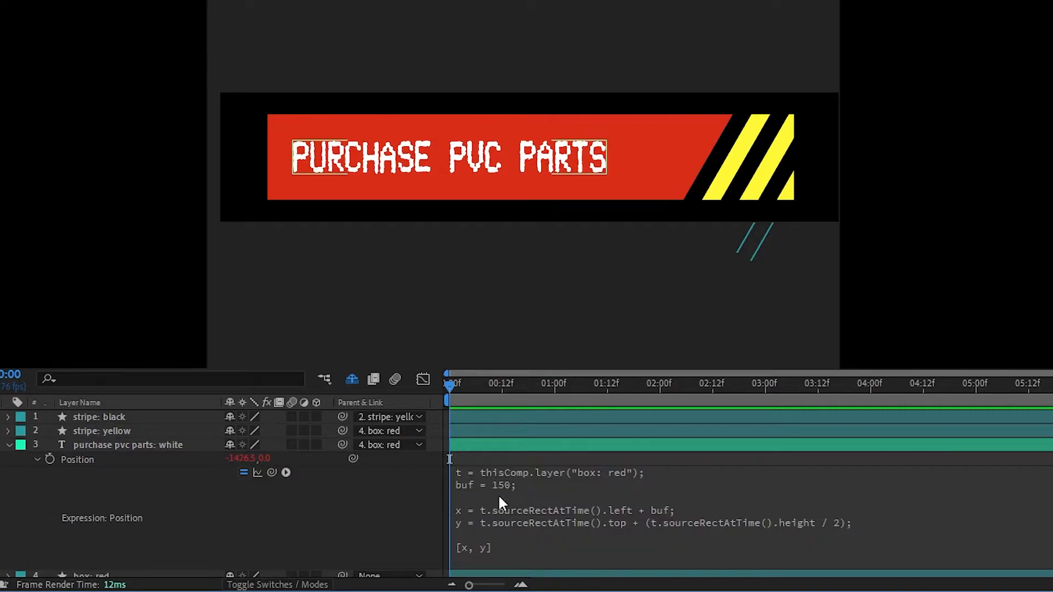
Move the red box slightly within the composition to test that the stripes and text follow it.
scroll(614, 101, "down", 3)
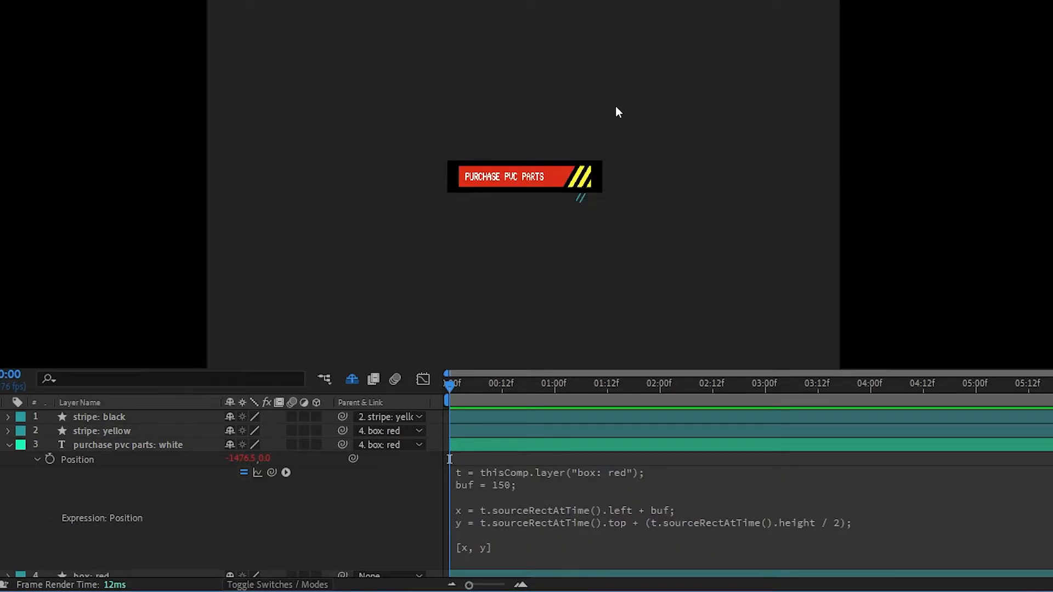
scroll(615, 106, "up", 2)
scroll(647, 139, "up", 2)
mouse_move(648, 167)
left_mouse_down()
mouse_move(667, 164)
mouse_move(655, 150)
mouse_move(639, 154)
left_mouse_up()
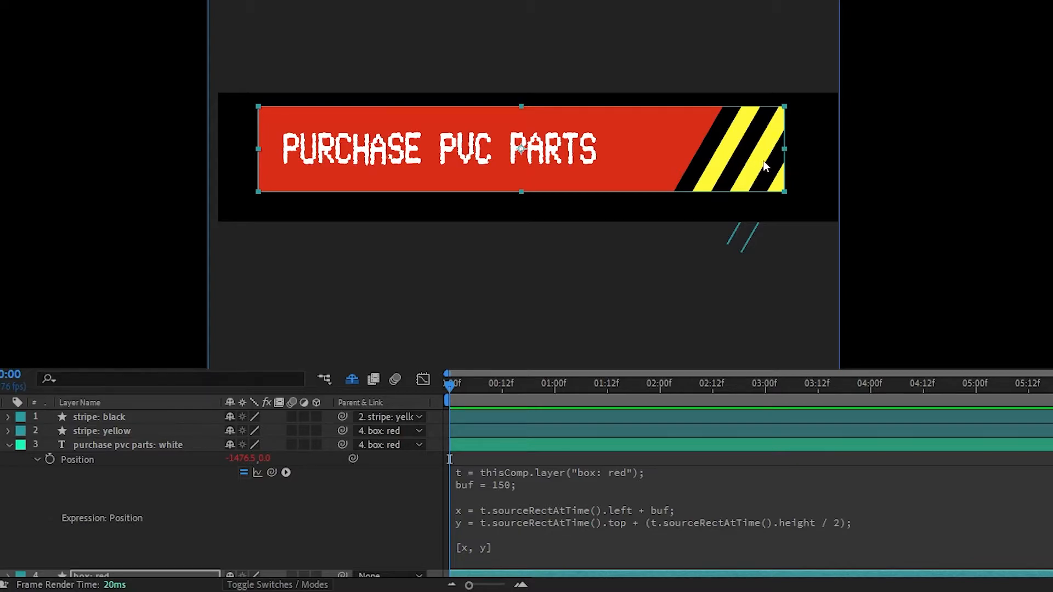
mouse_move(630, 143)
left_mouse_down()
mouse_move(665, 158)
mouse_move(629, 159)
mouse_move(632, 137)
left_mouse_up()
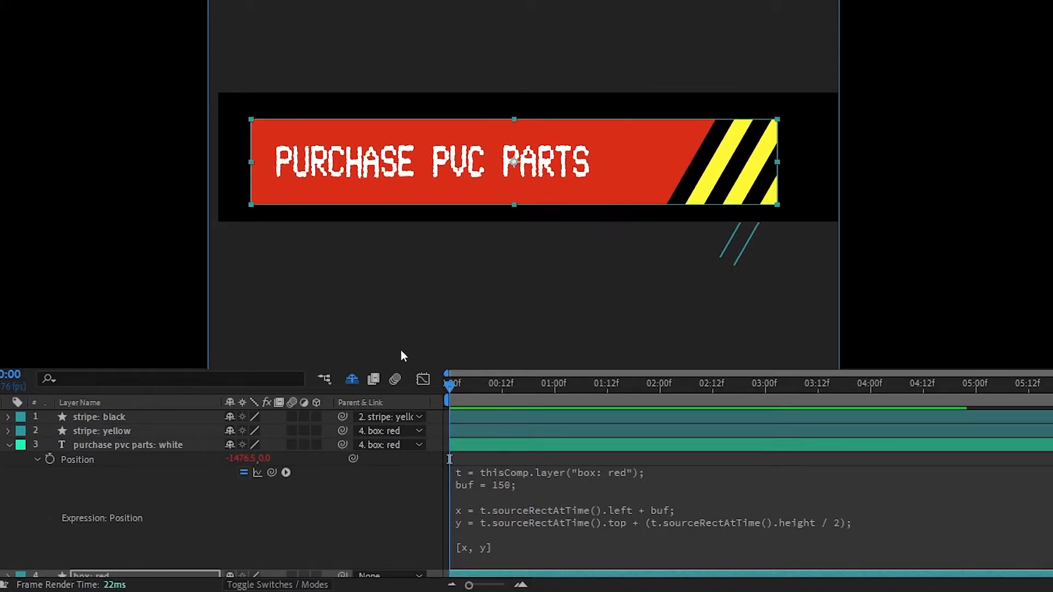
Collapse the text layer, select the box: red layer and filter its properties by "size".
left_click(7, 445)
left_click(108, 458)
left_click(131, 379)
type("size")
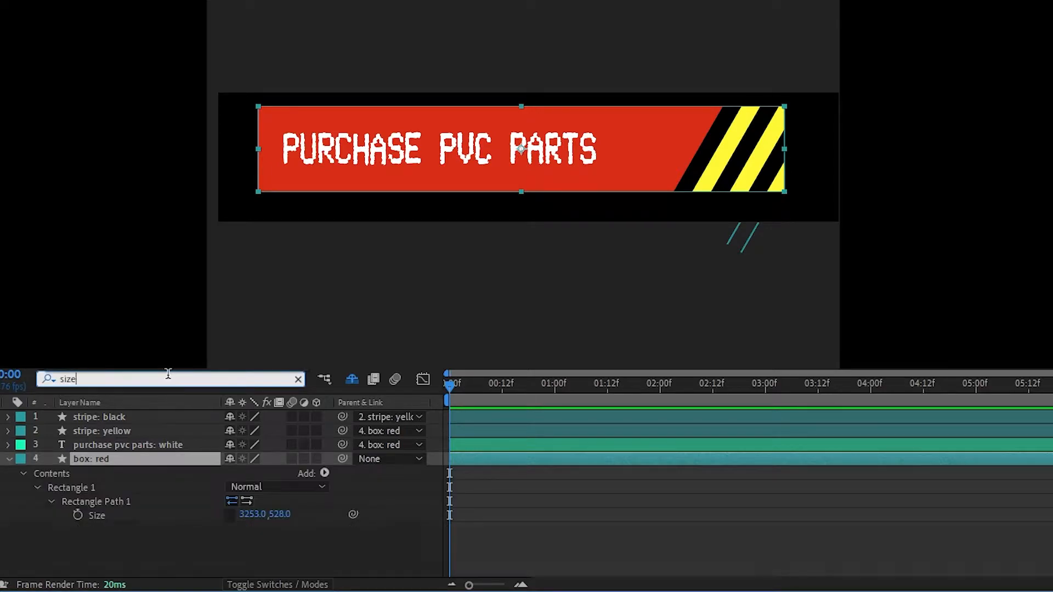
Test the rig by changing the red box's width to 2468 and its height to 1137, and undo the resizing.
left_click_drag(252, 513, 548, 455)
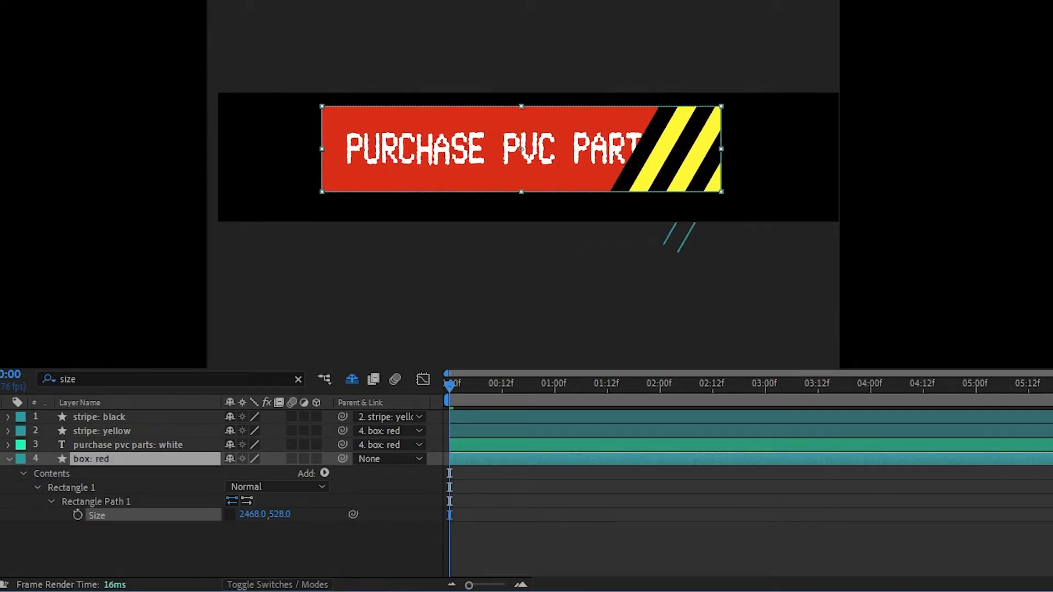
left_click_drag(987, 376, 773, 506)
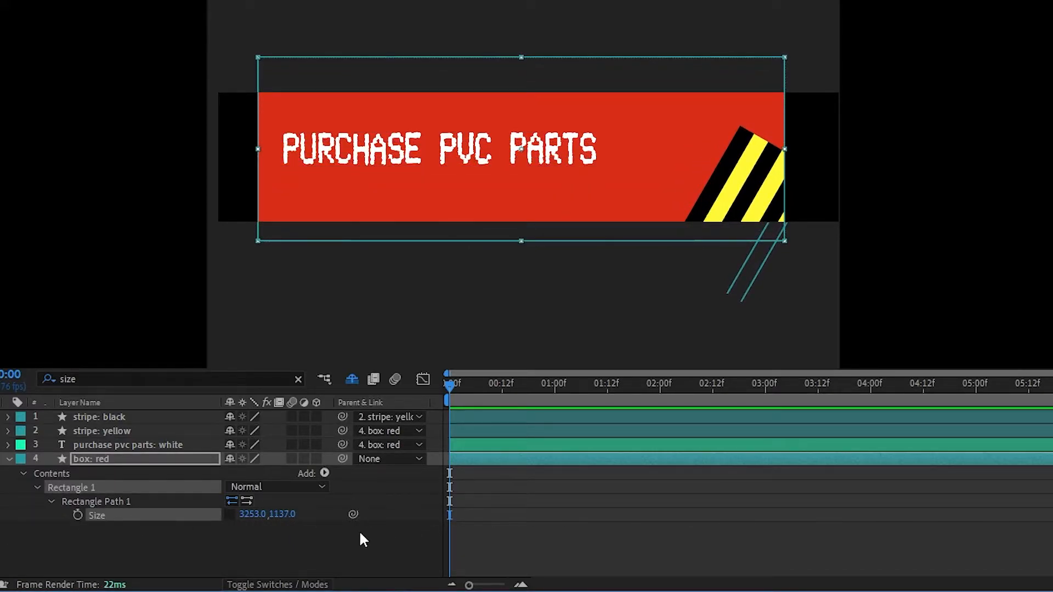
key("ctrl+z")
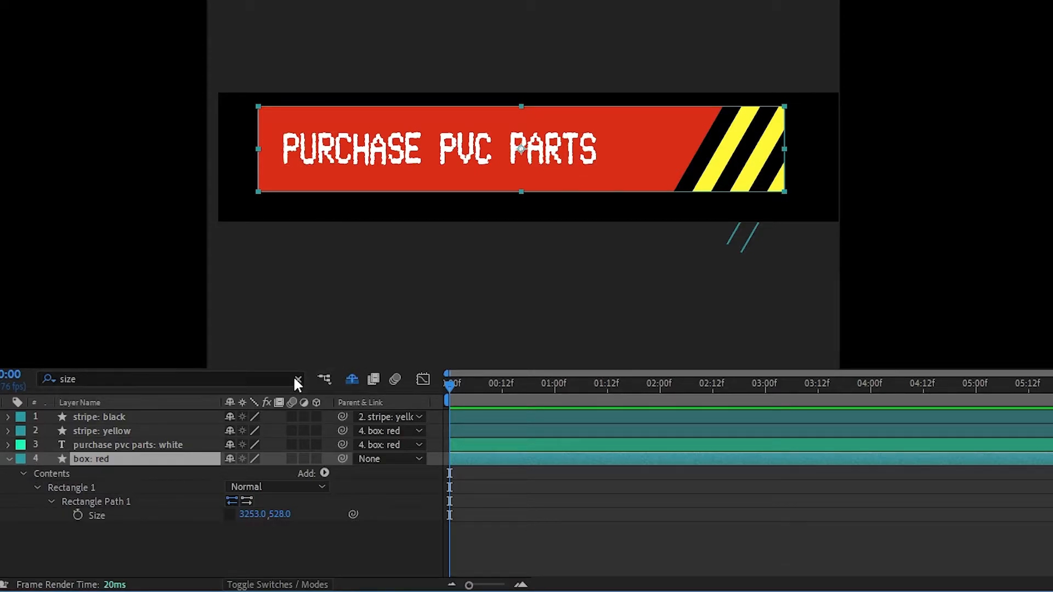
Add an expression to the red box's rectangle Size property that returns [x, y].
left_click(105, 518)
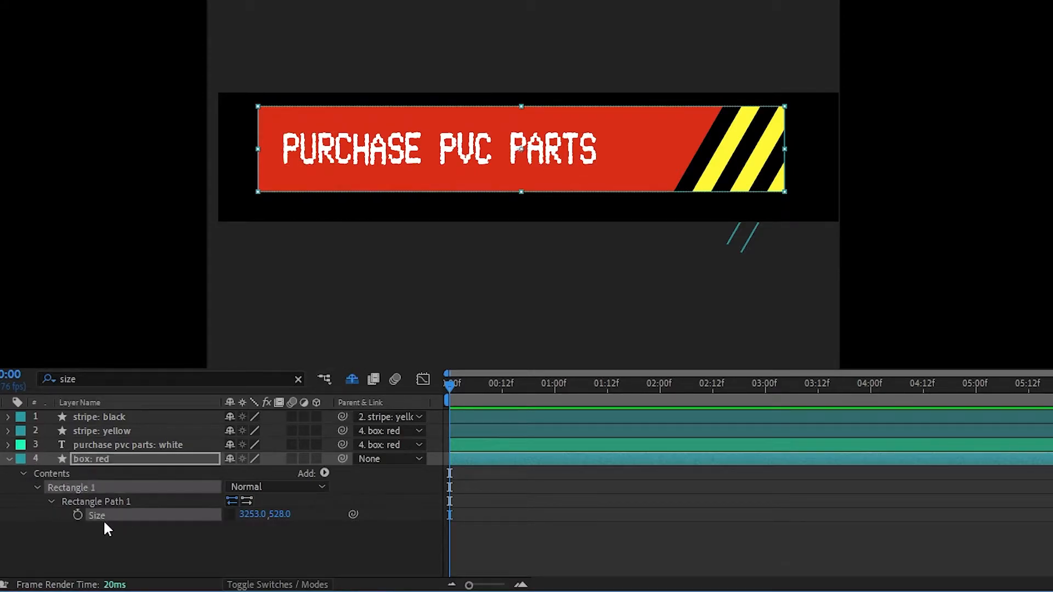
left_click(77, 514, "alt")
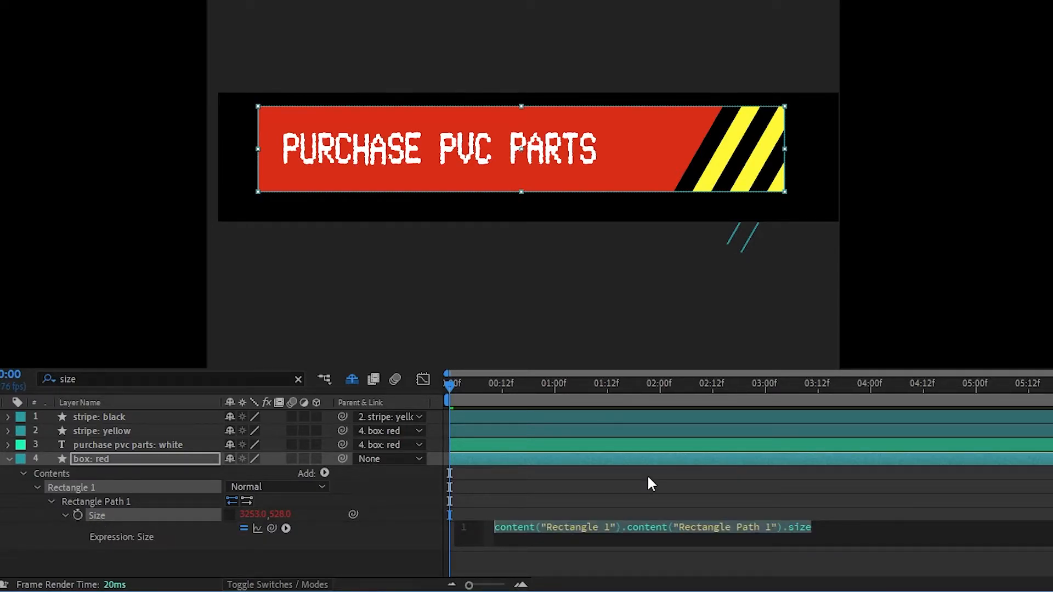
type("[x, y")
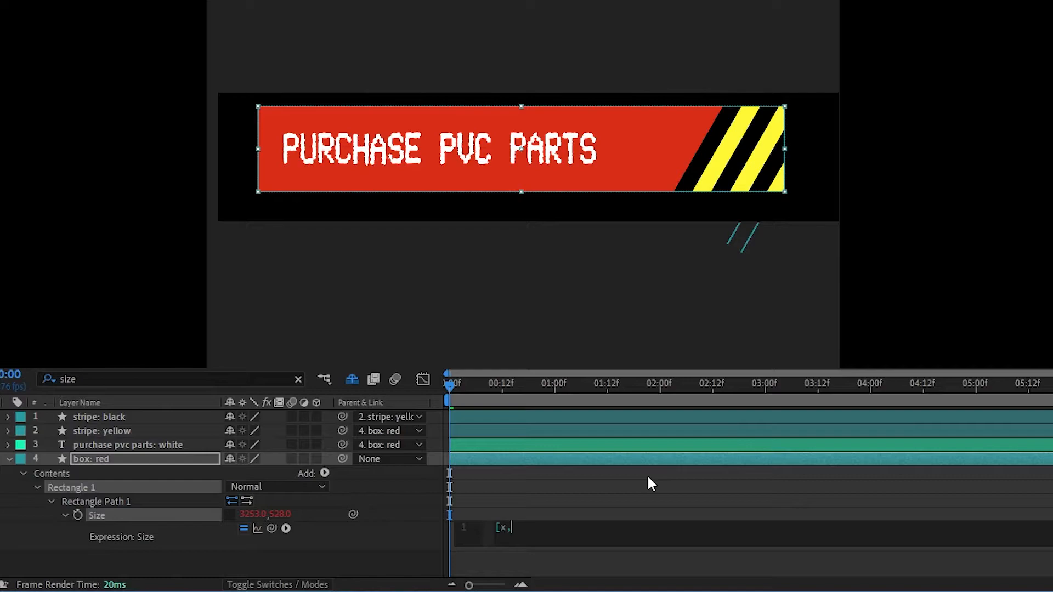
type("]")
key("Home")
key("Return")
key("Up")
left_click(648, 477)
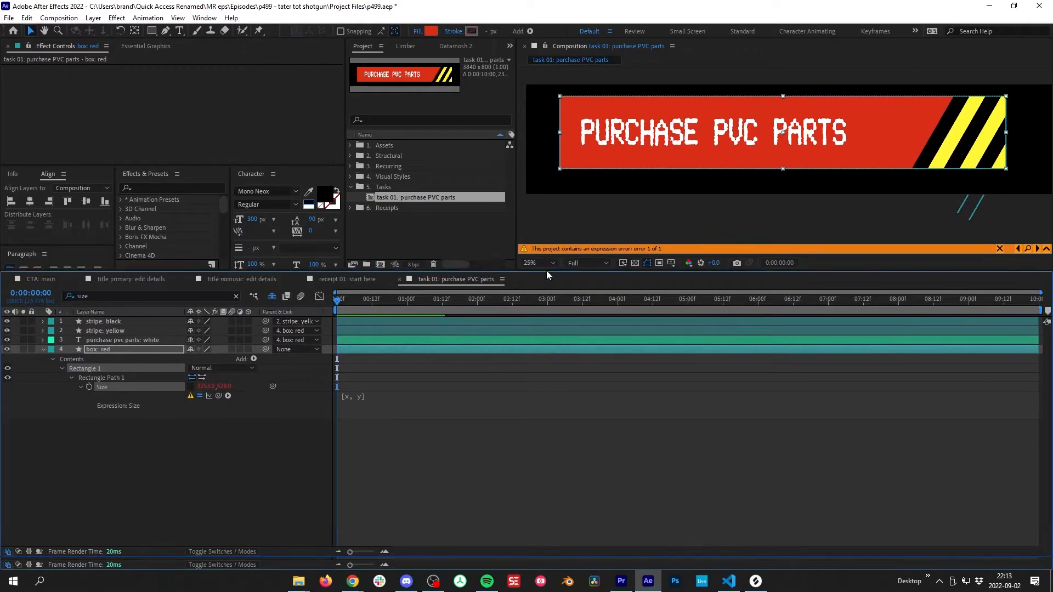
Define x = value[0]; and y = value[1]; above the [x, y] line in the red box's Size expression.
left_click(373, 401)
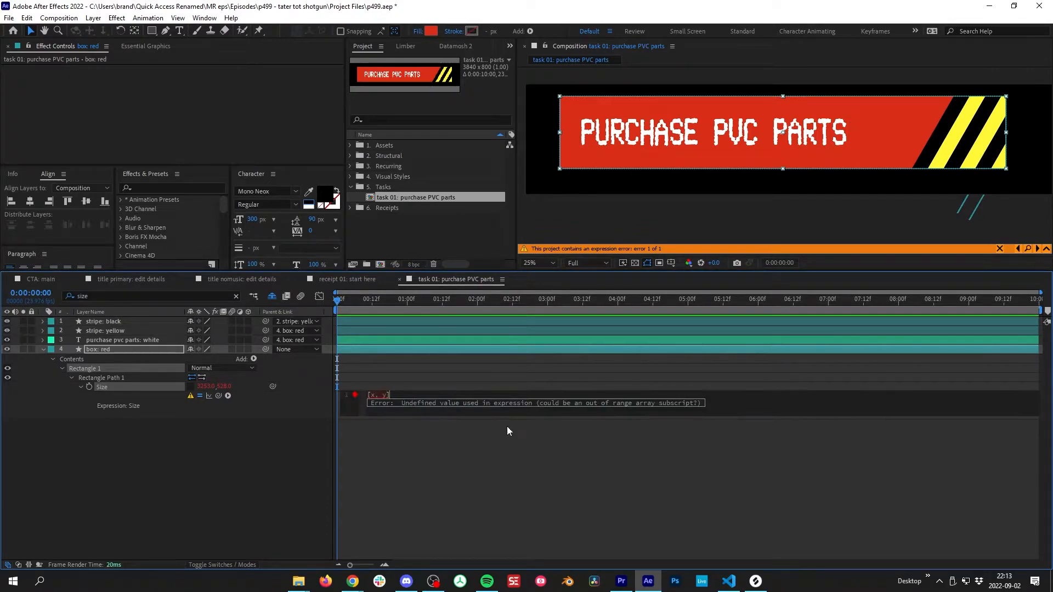
key("Return")
key("Return")
key("Up")
key("Up")
type("x = ")
type("value[0]")
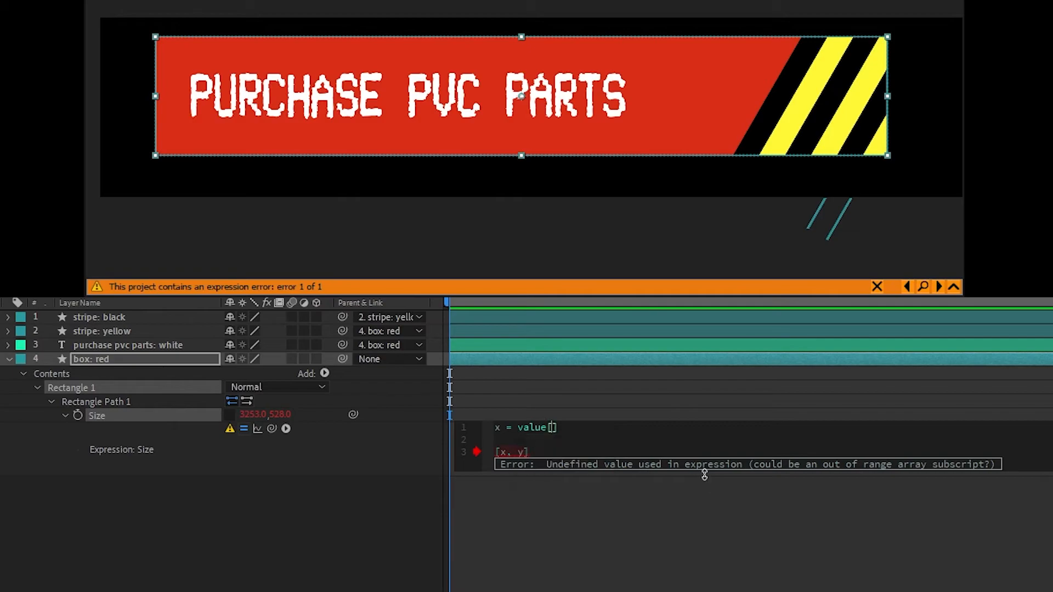
type(";")
key("Return")
type("y = value[1")
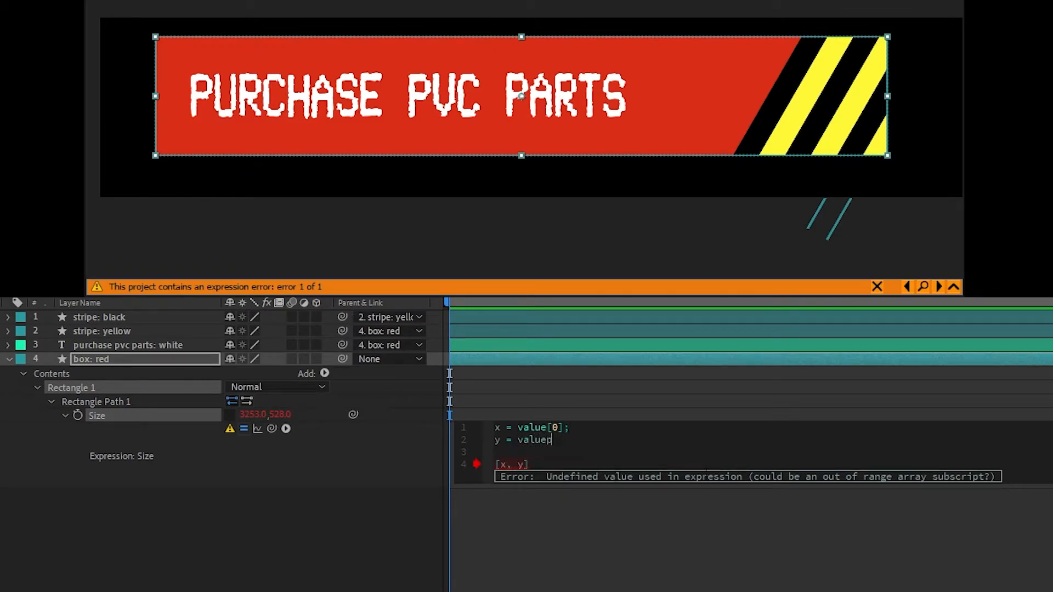
type("];")
left_click(660, 508)
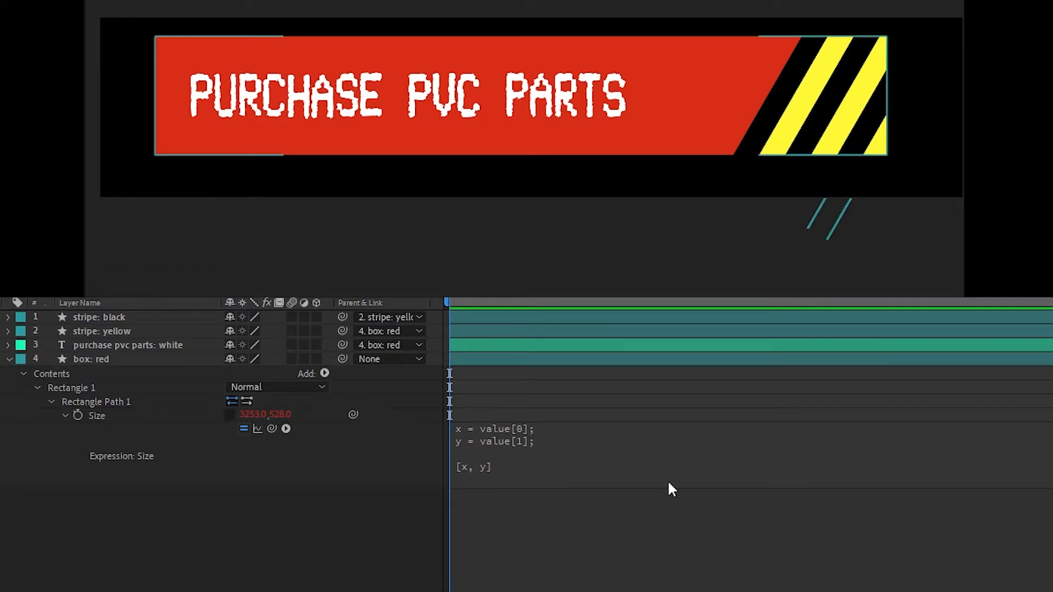
Examine the value[0] and value[1] terms of the red box's Size expression alongside the banner.
left_click(347, 185)
left_click_drag(347, 185, 345, 209)
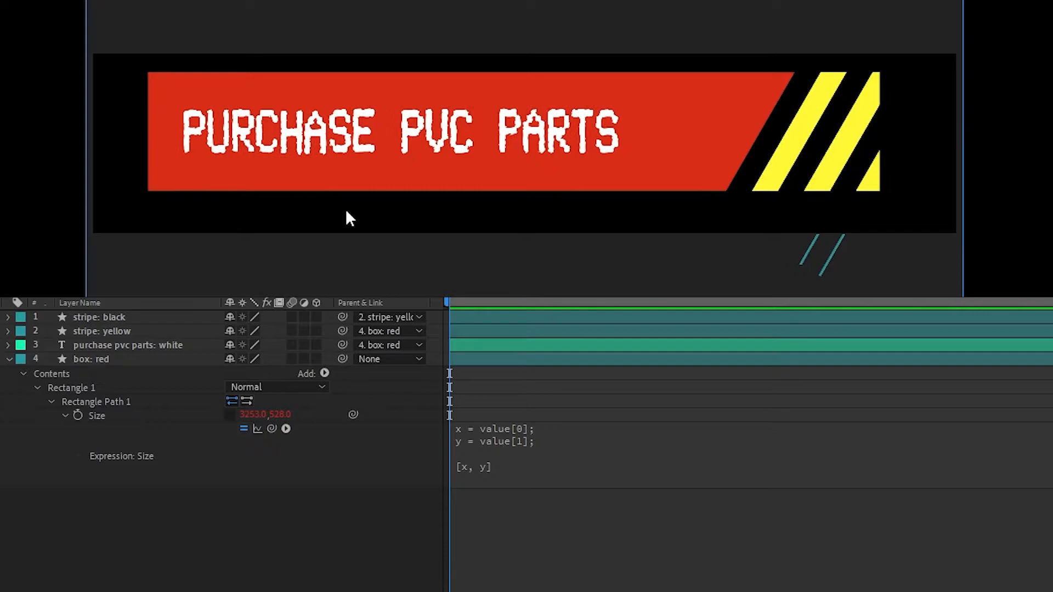
left_click(504, 443)
left_click(574, 439)
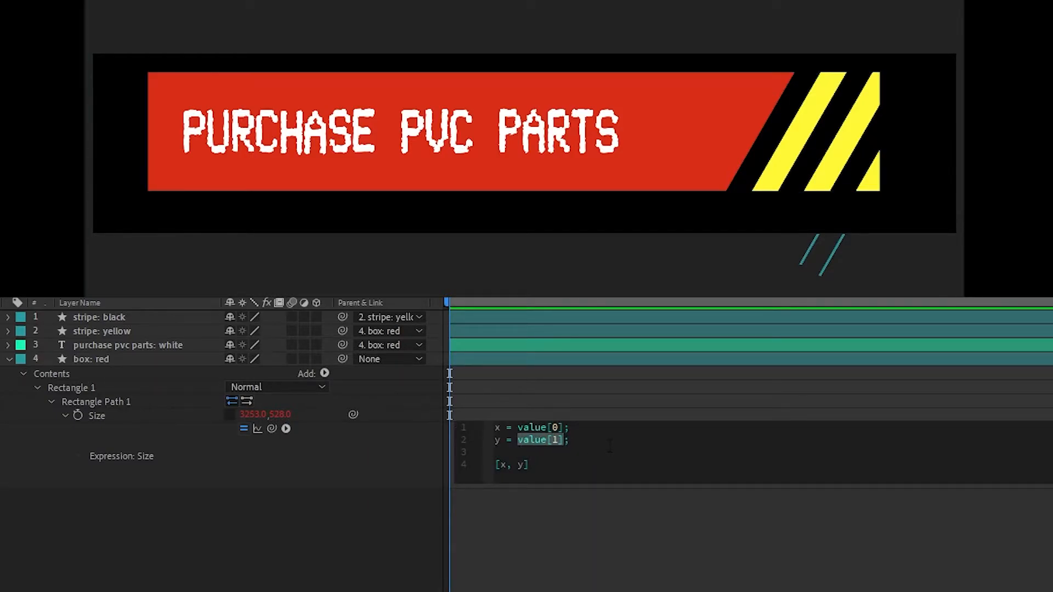
left_click(636, 404)
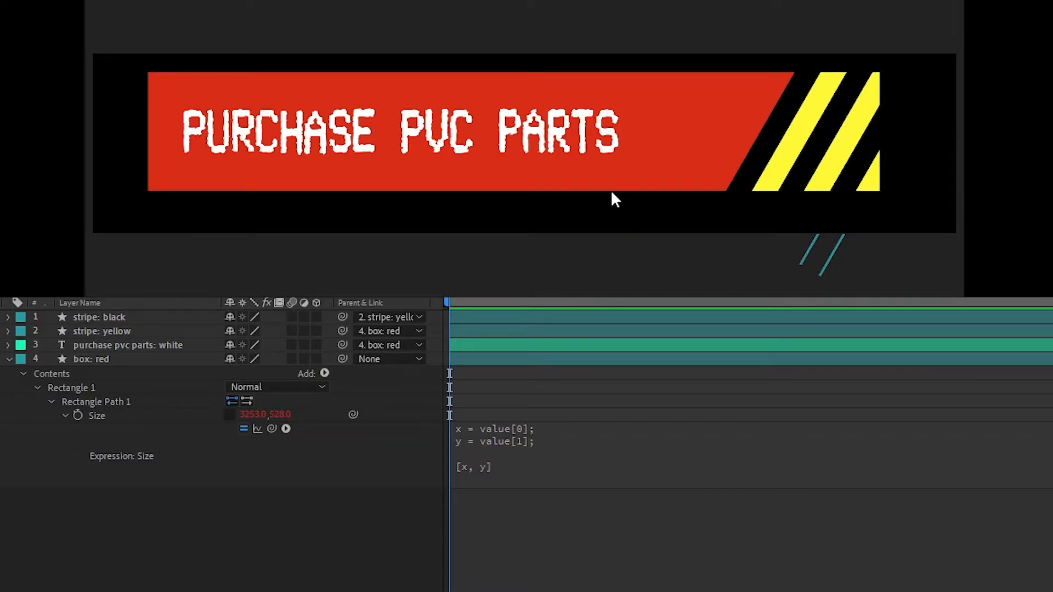
left_click(594, 441)
left_click(594, 442)
left_click(575, 426)
left_click(347, 260)
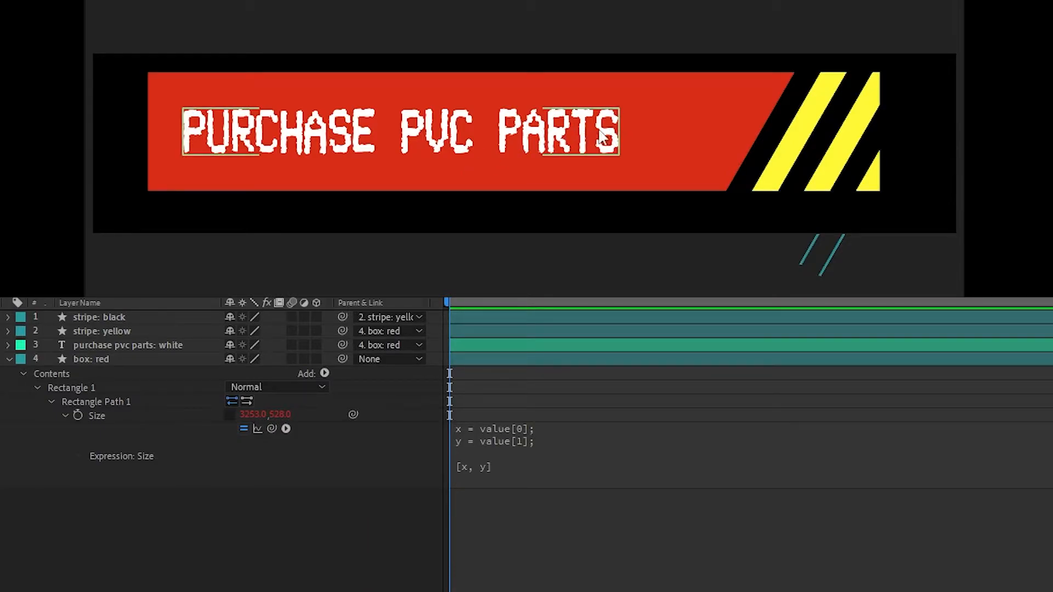
left_click(554, 428)
left_click(555, 428)
left_click_drag(564, 428, 494, 428)
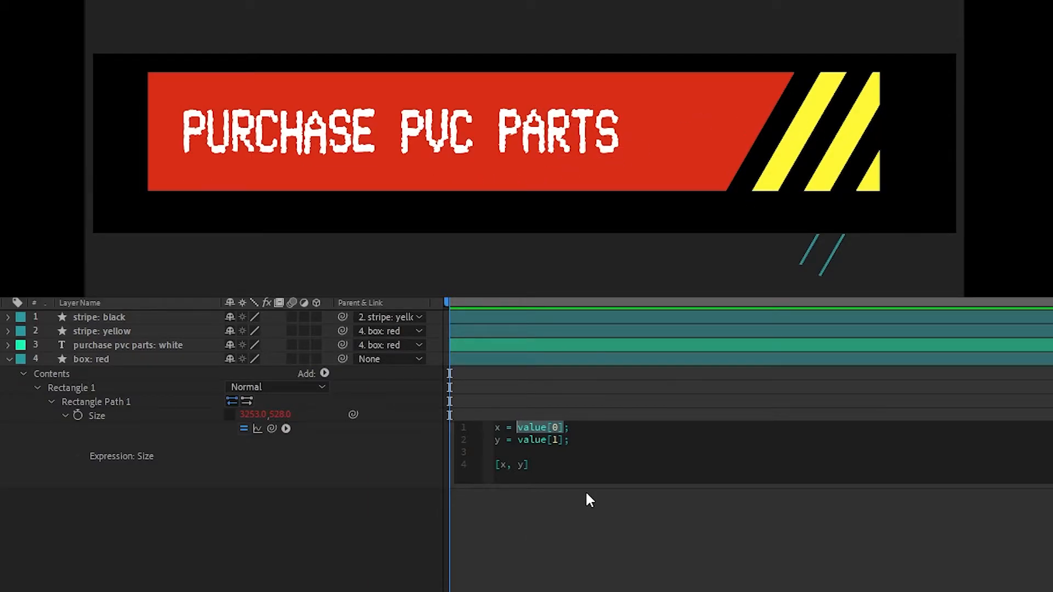
Add the line t = thisComp.layer("purchase pvc parts: white"); at the start of the red box's Size expression.
left_click(547, 439)
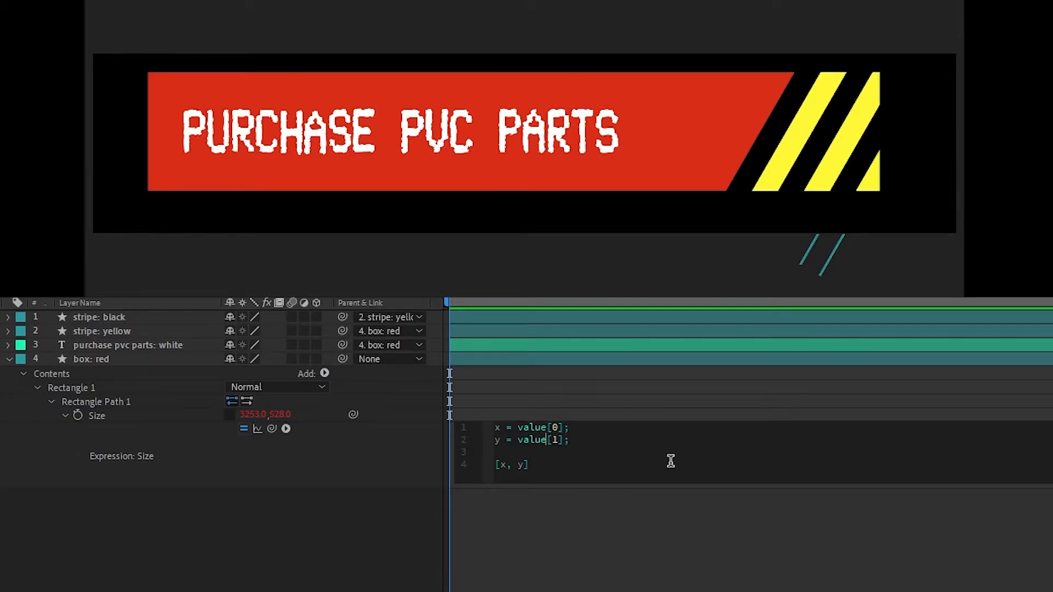
key("ctrl+Home")
key("Return")
key("Up")
key("Return")
key("Up")
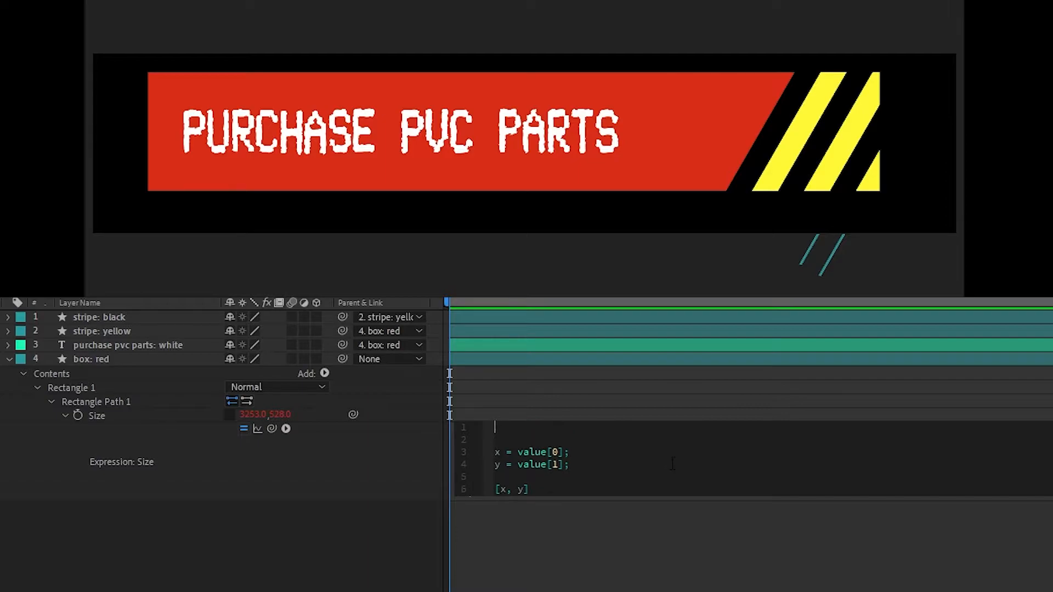
type("t =")
type("thisComp.layer()\"pur")
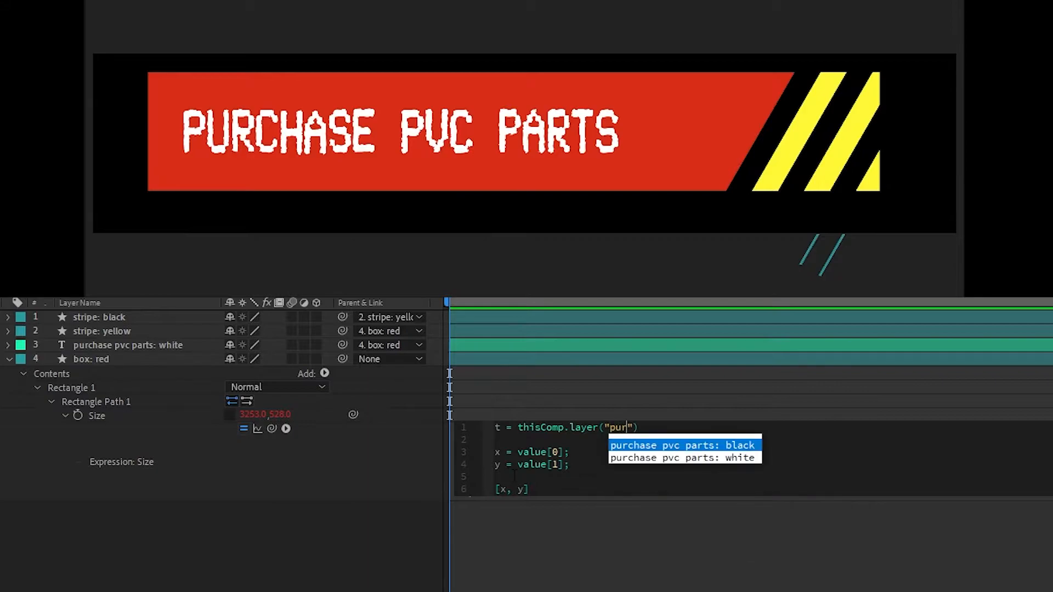
key("Down")
key("Return")
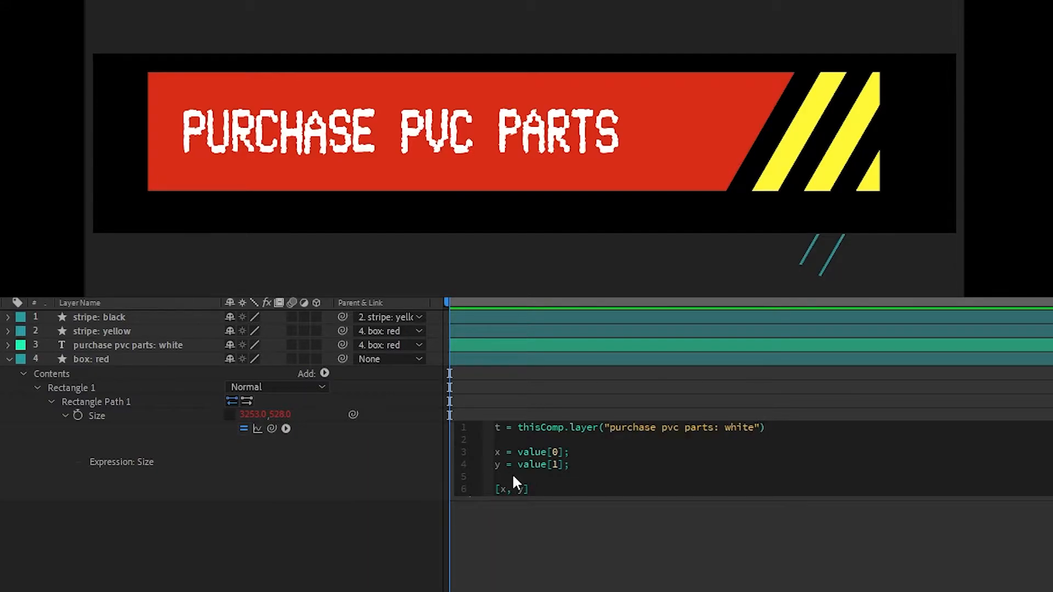
type(";")
Rename the "purchase pvc parts: white" layer as "text: white".
left_click(123, 334)
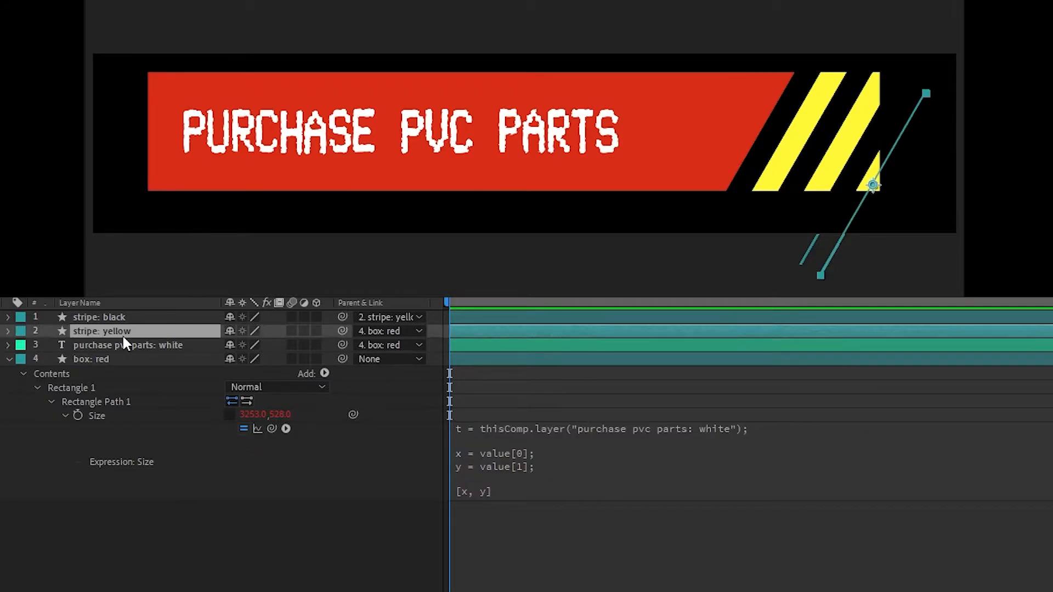
left_click(148, 345)
key("Return")
type("text: white")
key("Return")
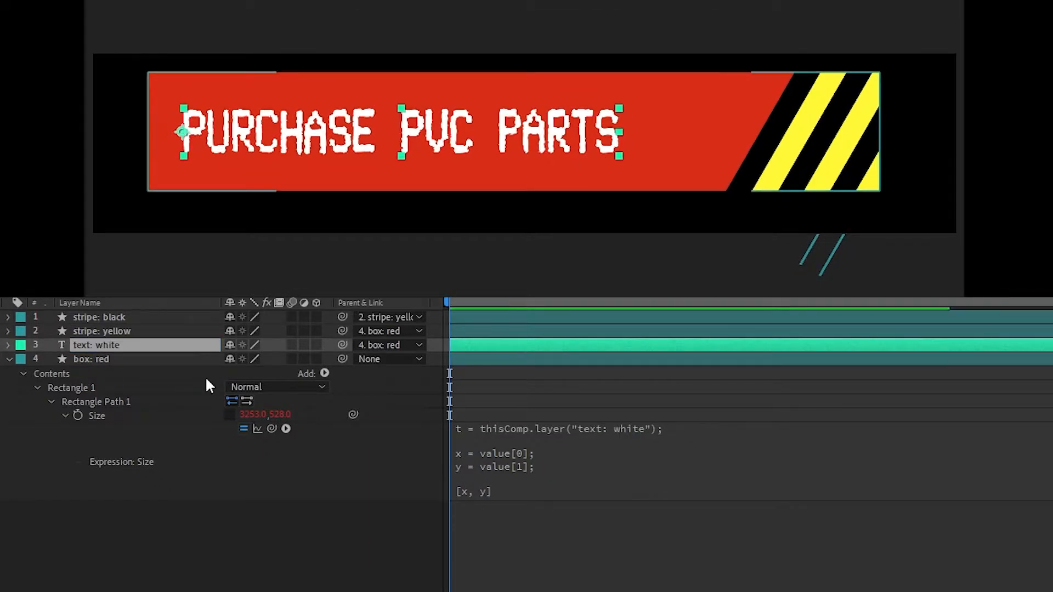
Replace value[0] with t.sourceRectAtTime().width for x in the red box's Size expression.
left_click(654, 437)
left_click(676, 433)
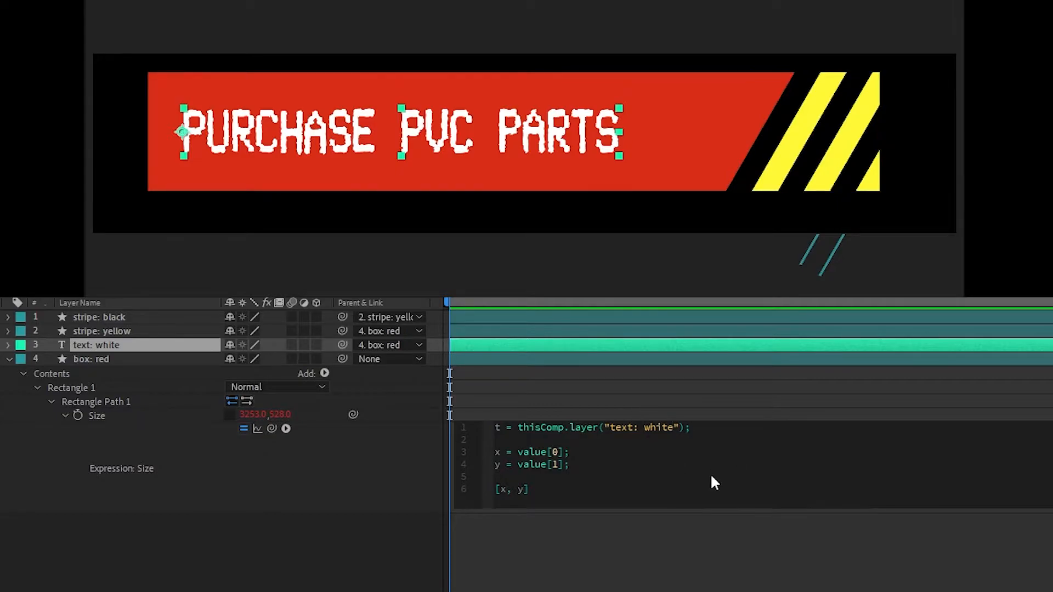
key("End")
left_click(612, 427, "shift")
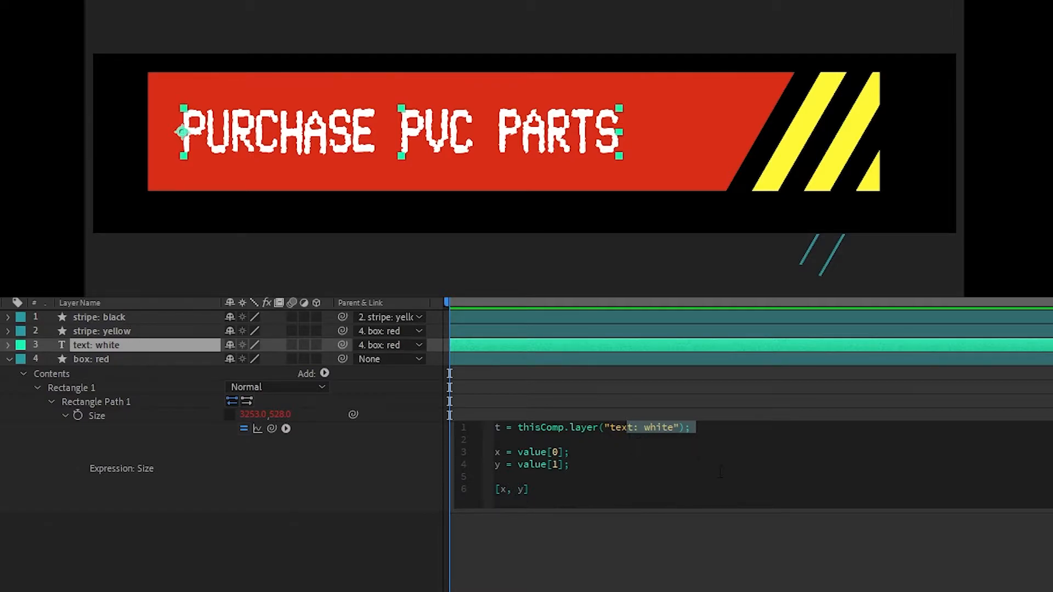
left_click(570, 452)
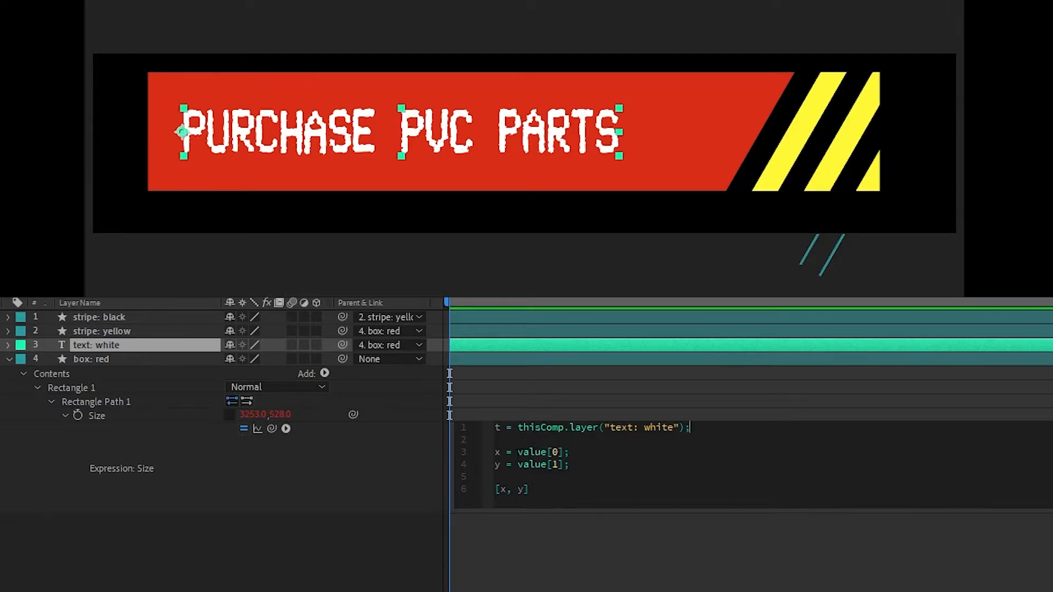
left_click_drag(517, 452, 563, 452)
type("t.s")
key("Down")
key("Down")
key("Return")
key("Right")
type(".width")
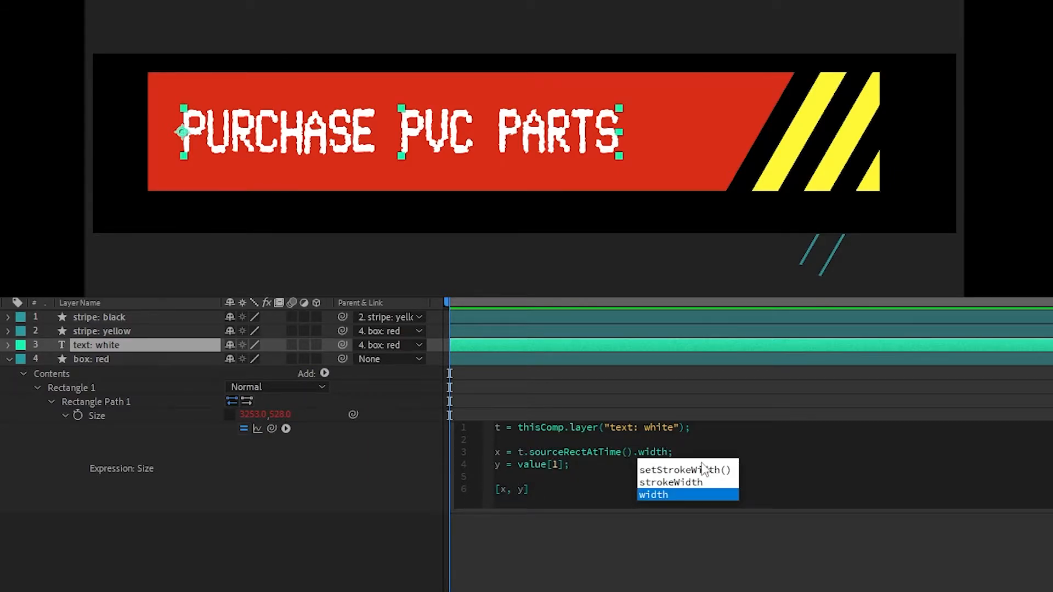
left_click(355, 566)
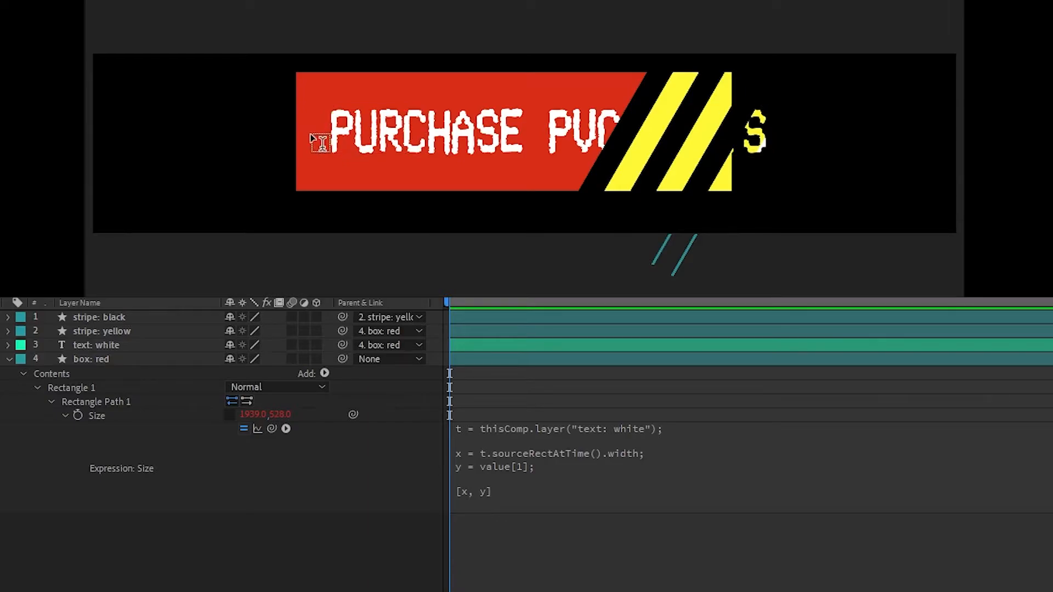
Show the text: white layer's Position expression to check its buf value, and collapse the layer.
left_click(87, 346)
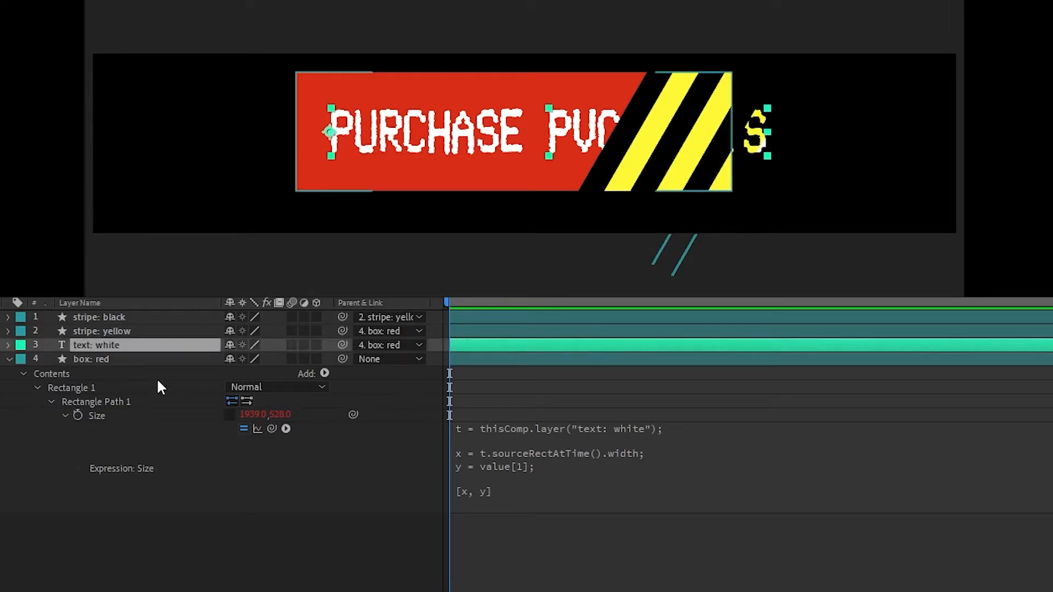
key("p")
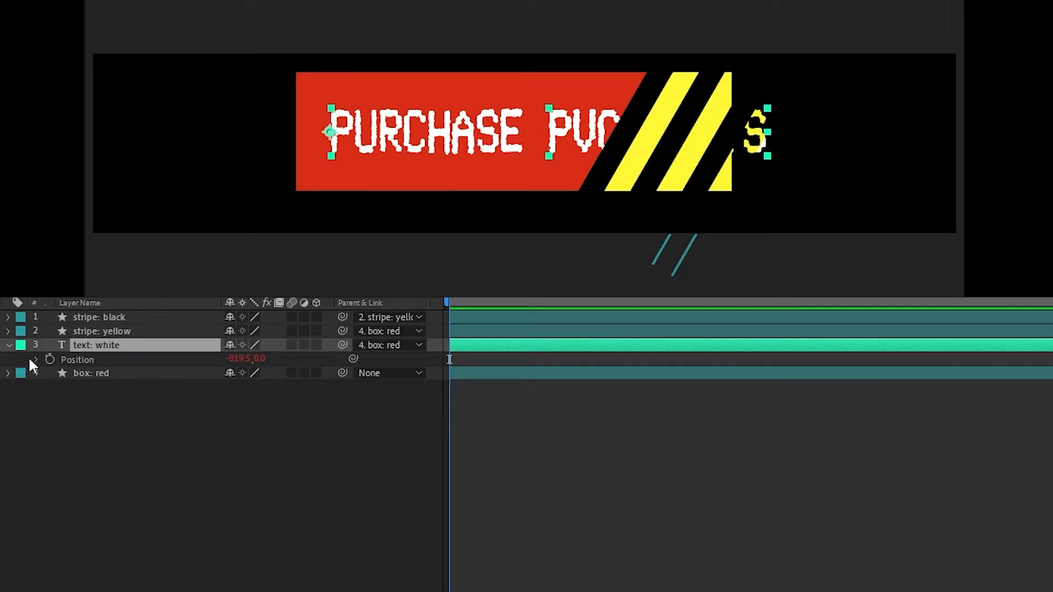
left_click(49, 359, "alt")
type("t = thisComp.layer(\"box: red\"); buf = 150;  x = t.sourceRectAtTime().left + buf; y = t.sourceRectAtTime().top + (t.sourceRectAtTime().height / 2);  [x, y]")
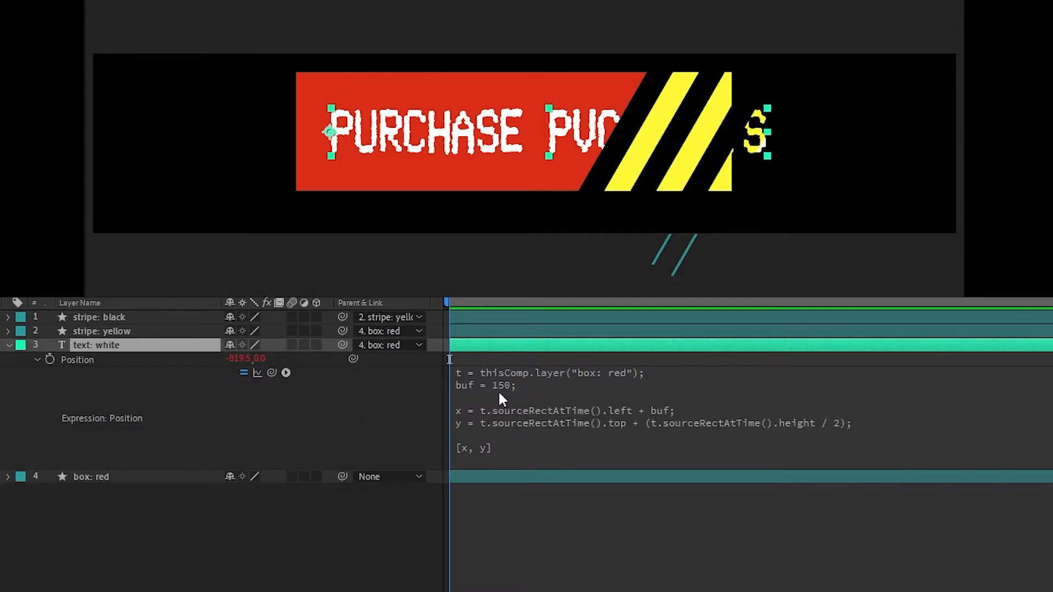
left_click(8, 344)
Append + 150 to the x line of the box: red layer's Size expression.
left_click(113, 359)
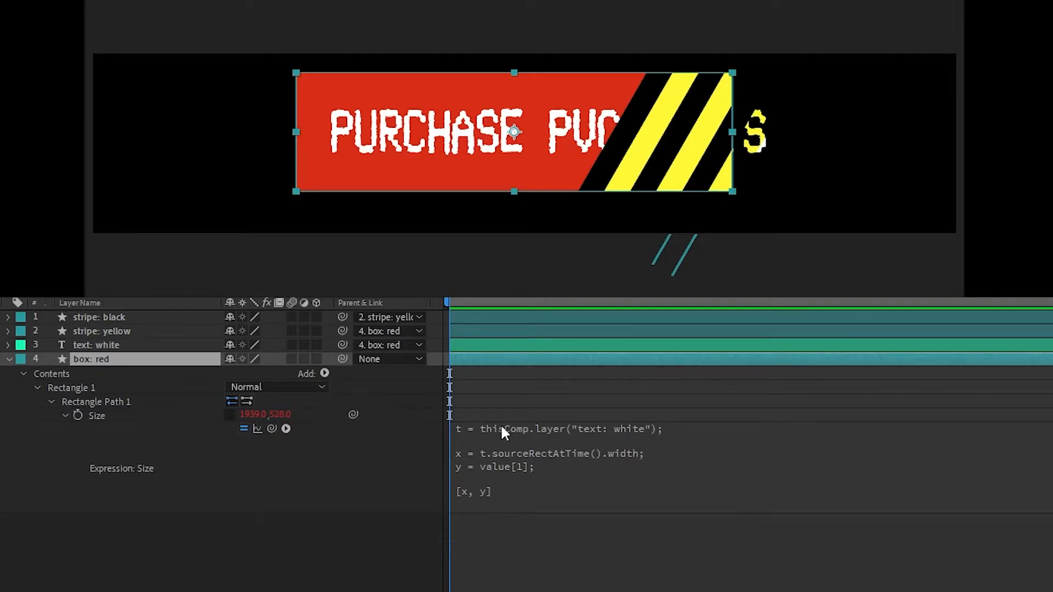
left_click(729, 428)
type("+ 150")
left_click(762, 535)
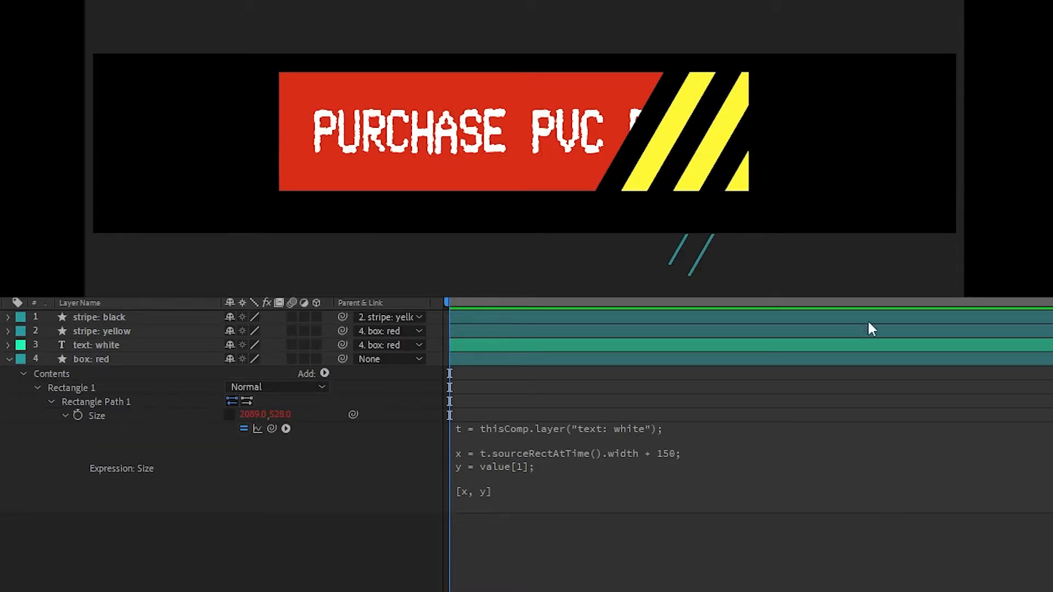
Add a Slider Control named "buffer" to the text: white layer and set its value to 150.
left_click(130, 345)
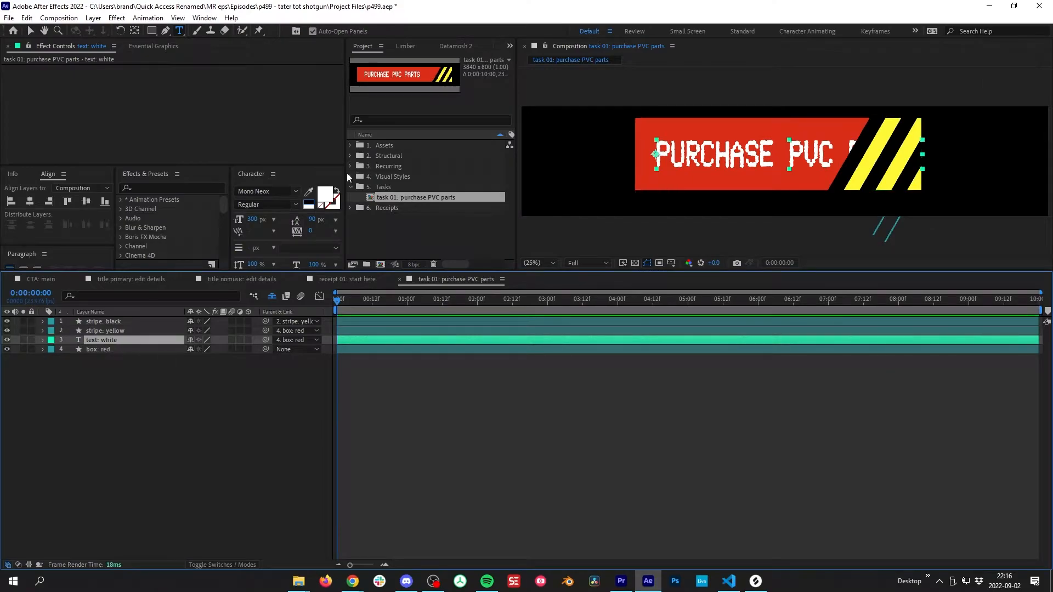
left_click(213, 132)
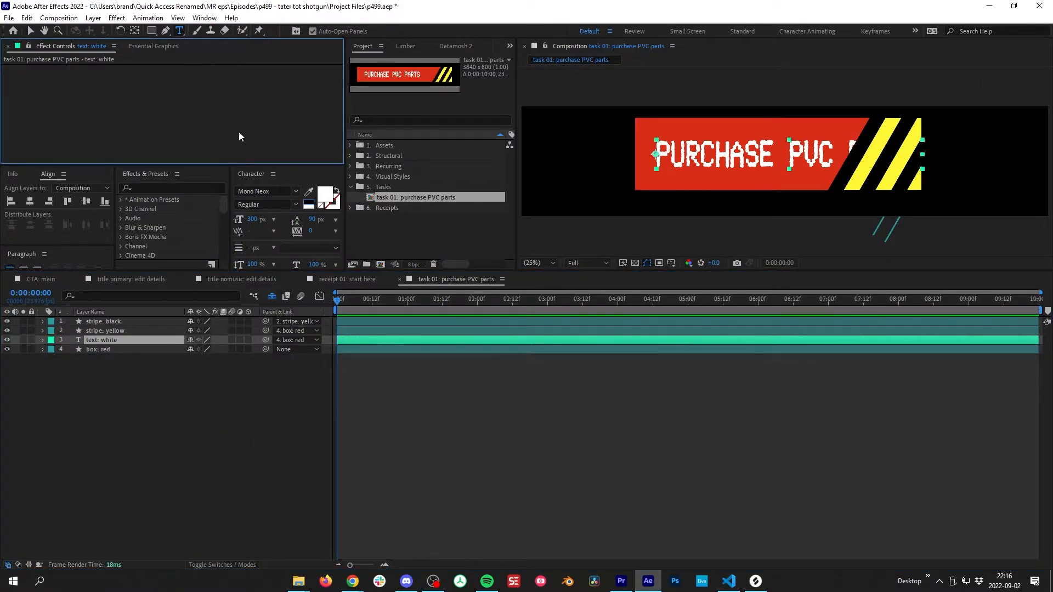
right_click(174, 103)
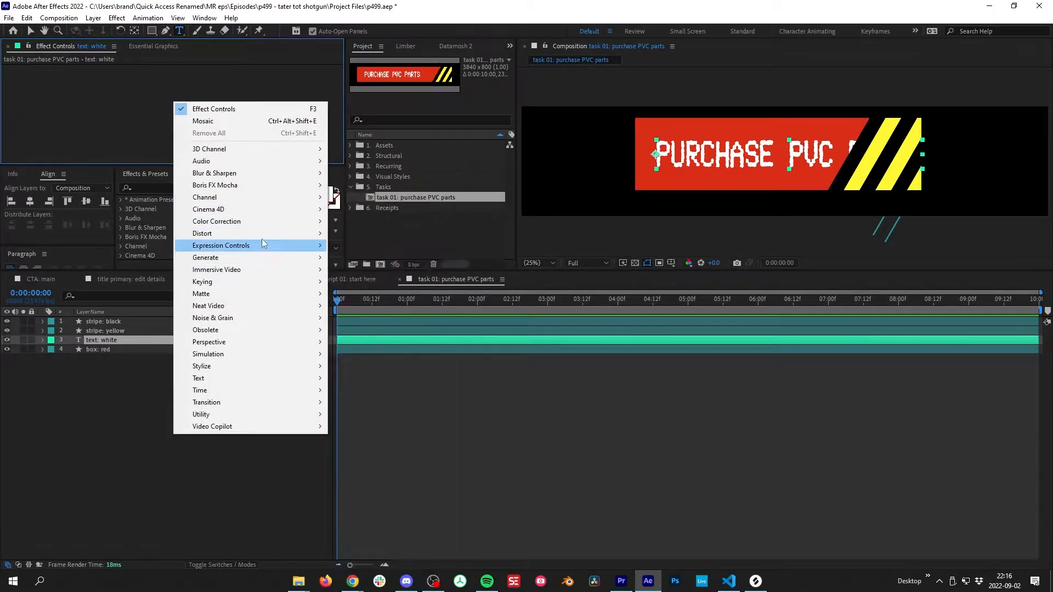
mouse_move(261, 245)
left_click(394, 330)
key("Return")
type("buffer")
key("Return")
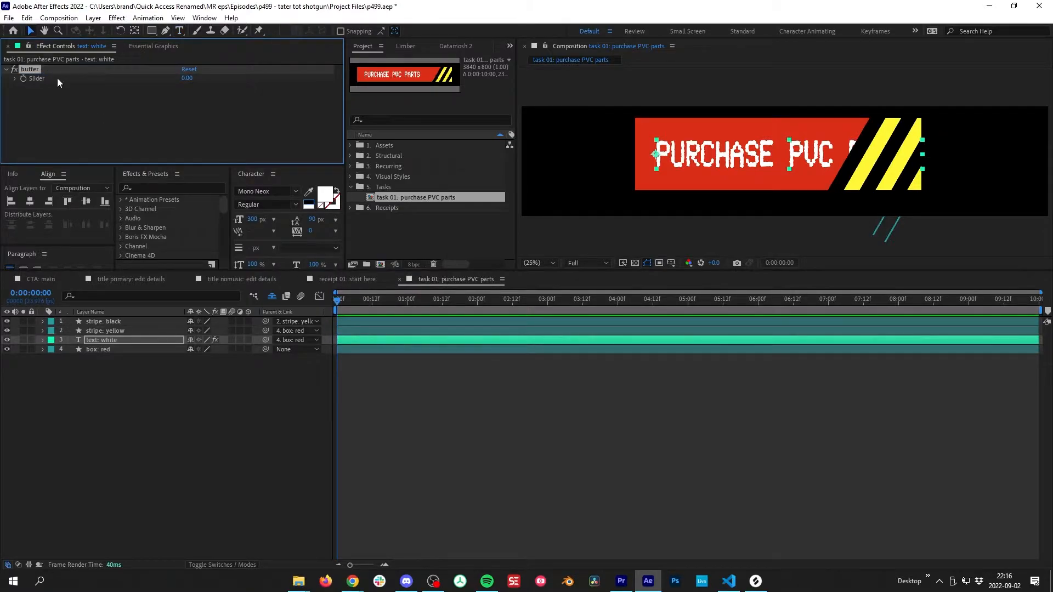
left_click(187, 79)
type("15")
key("Return")
Link buf in the text: white layer's Position expression to the slider as effect("buffer")("Slider").value.
left_click(43, 340)
left_click(110, 342)
key("e")
key("e")
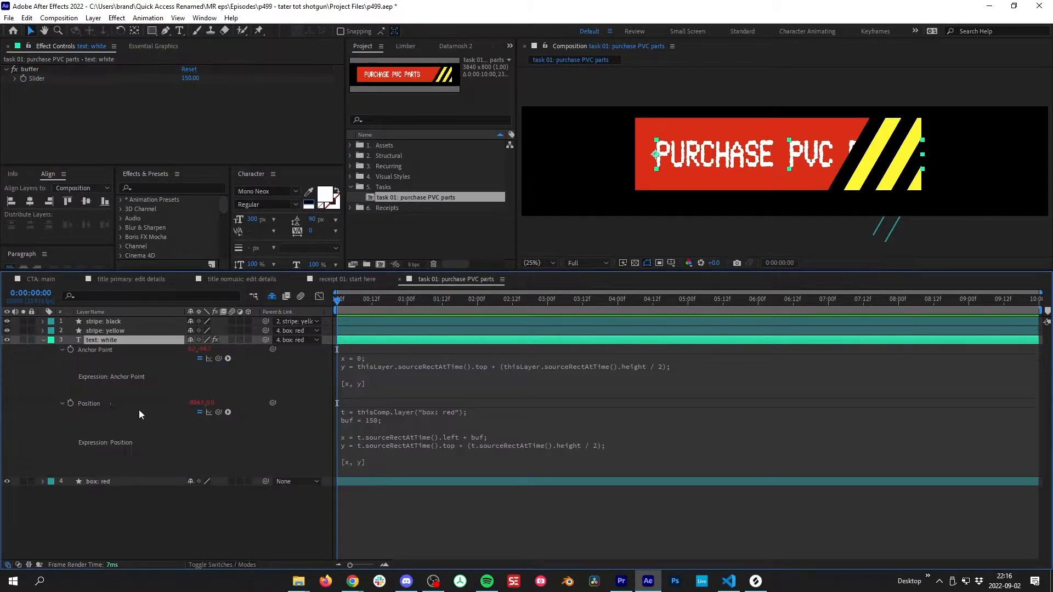
left_click(410, 427)
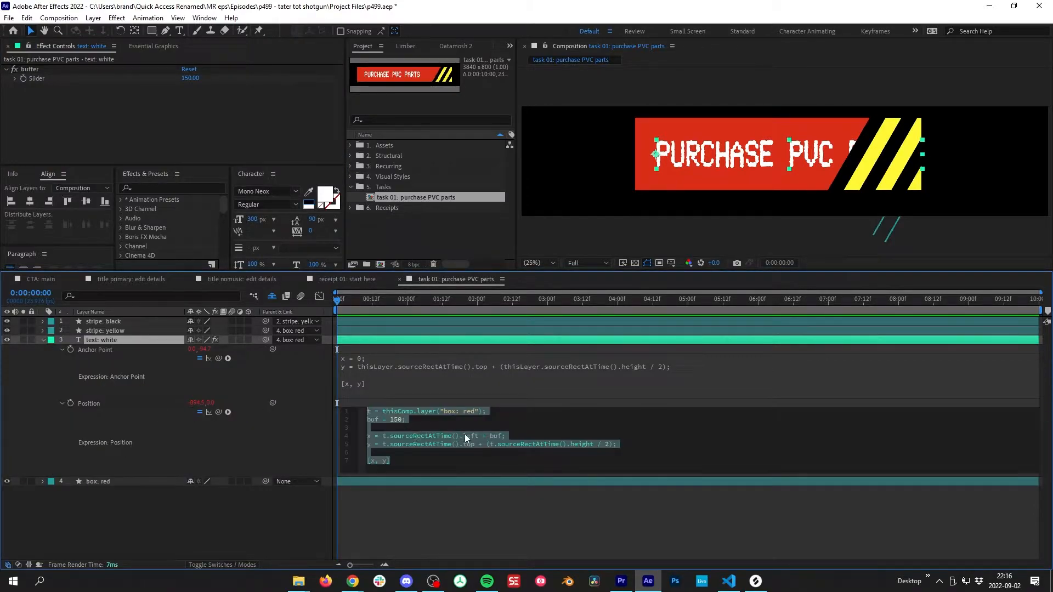
left_click_drag(402, 420, 397, 420)
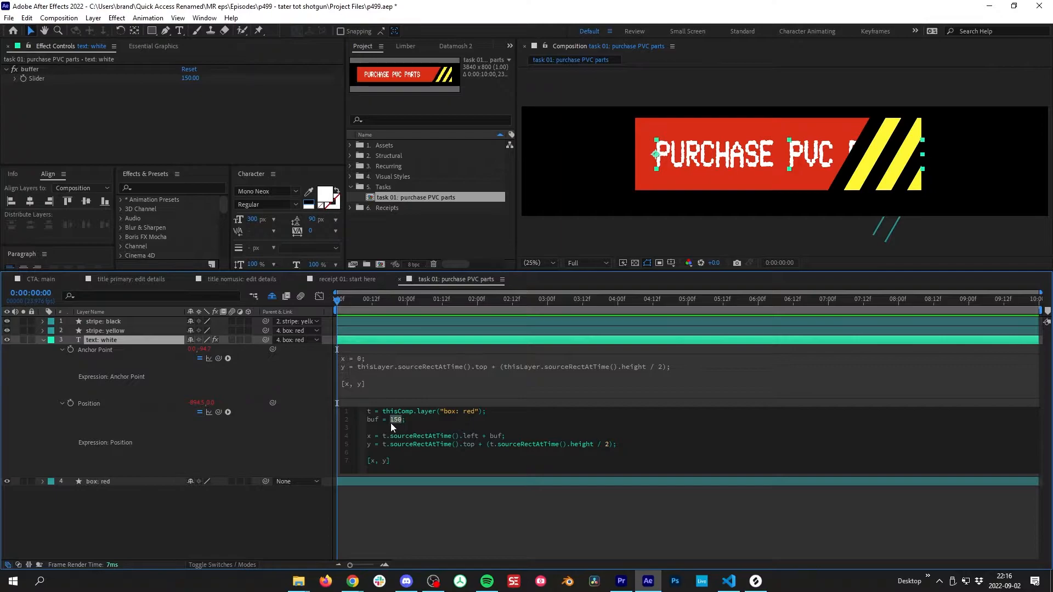
key("BackSpace")
left_click_drag(218, 413, 38, 78)
type(".value")
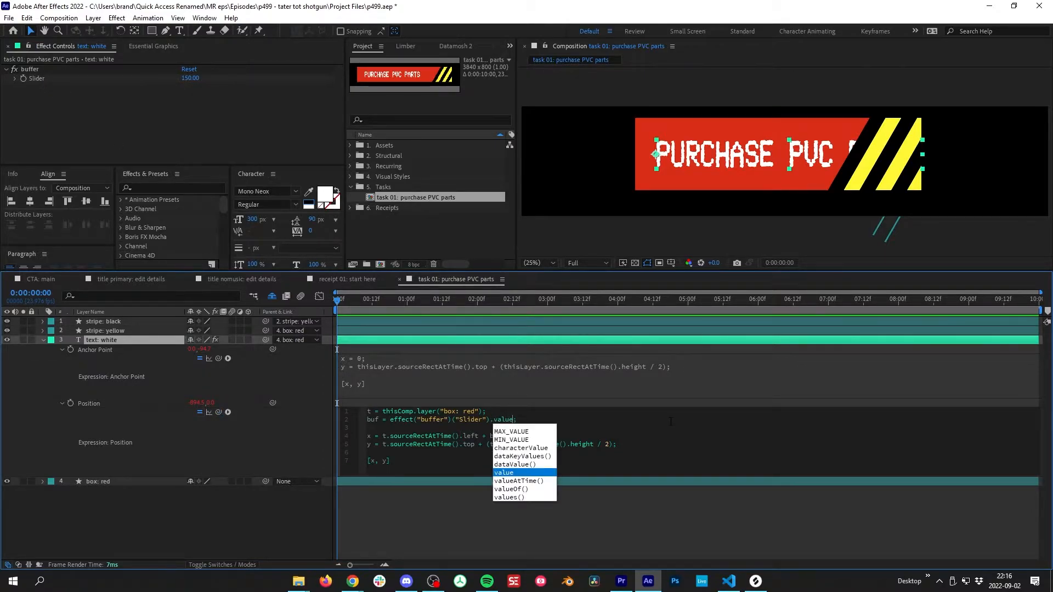
left_click(373, 399)
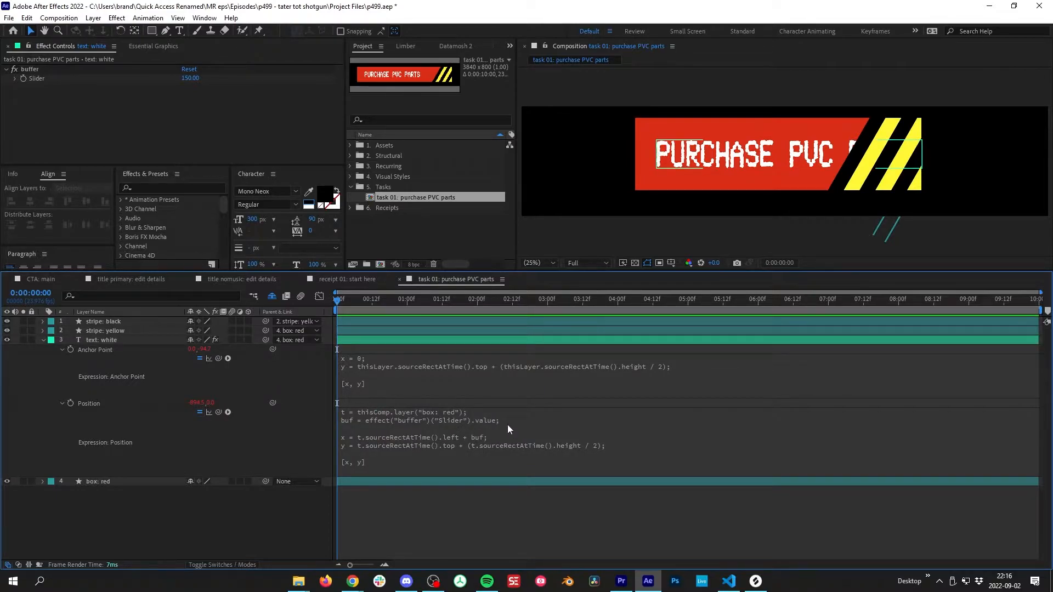
Try a buffer slider value of 201 on the text: white layer and undo the change.
left_click_drag(190, 78, 231, 97)
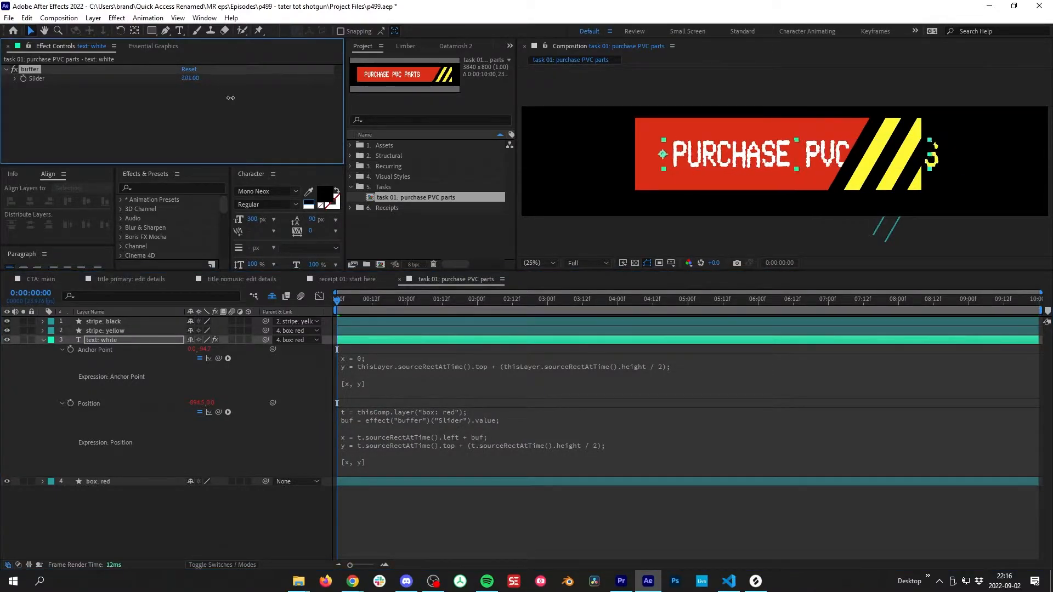
key("ctrl+z")
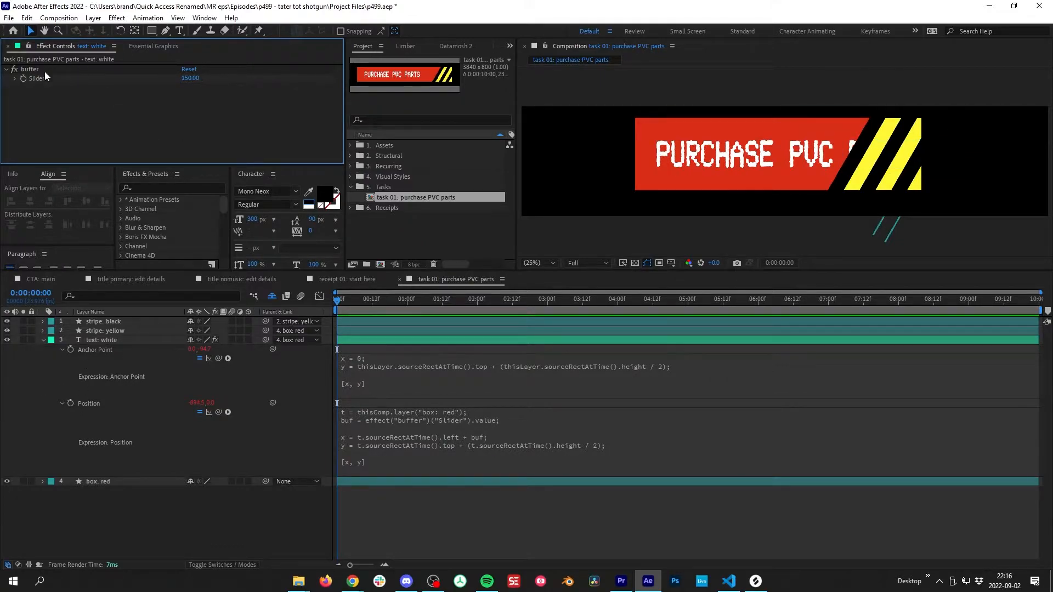
Open the box: red layer's Size expression and delete the 150 added in its x line.
left_click(43, 339)
left_click(110, 351)
key("e")
key("e")
double_click(503, 383)
key("BackSpace")
Reveal text: white's buffer effect and add its slider's .value to the text width in the x line of box: red's Size expression.
left_click(93, 340)
key("e")
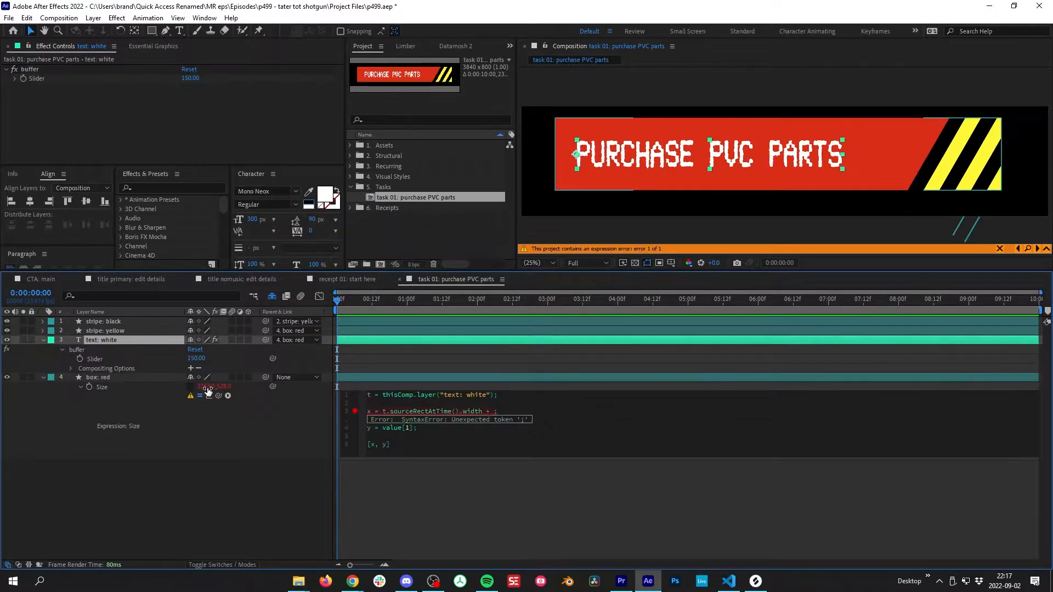
left_click_drag(209, 395, 96, 359)
left_click(709, 412)
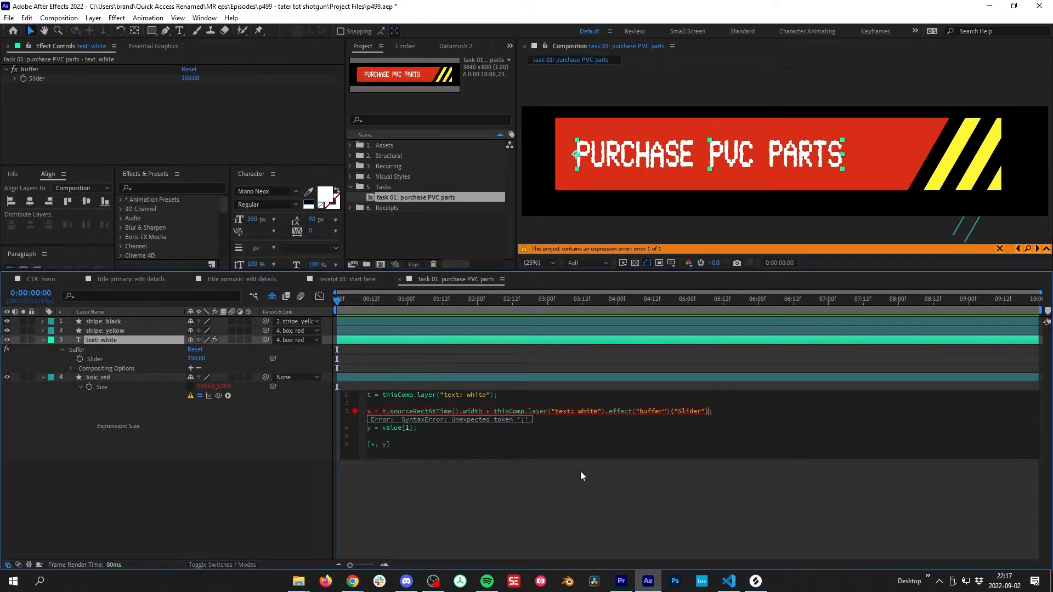
type(".value")
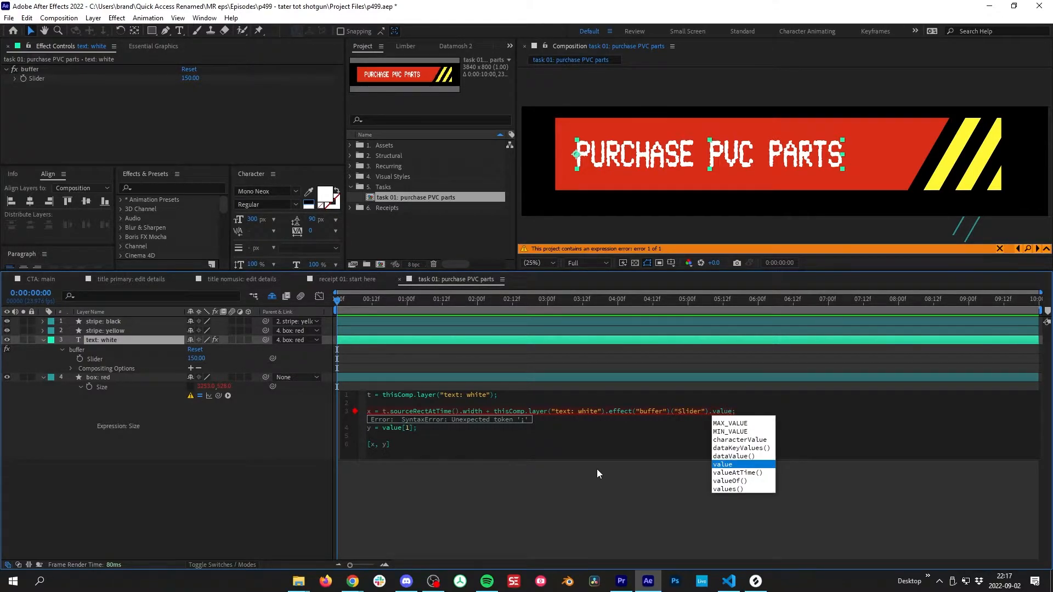
key("Return")
left_click(597, 471)
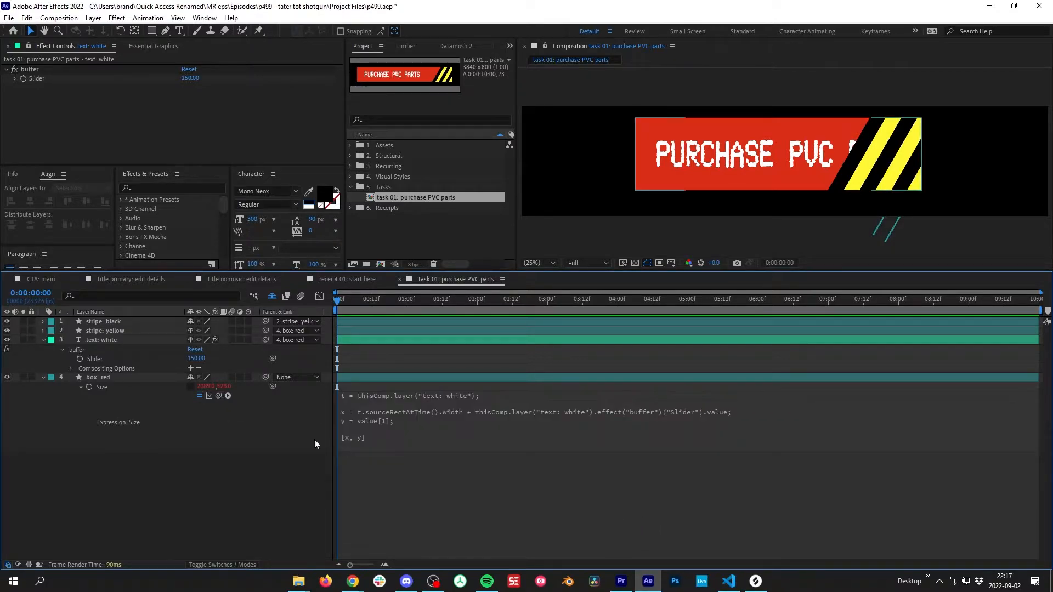
Test the buffer slider with larger values of 873 and 814, and restore it to 150.
left_click(111, 340)
left_click_drag(191, 78, 569, 74)
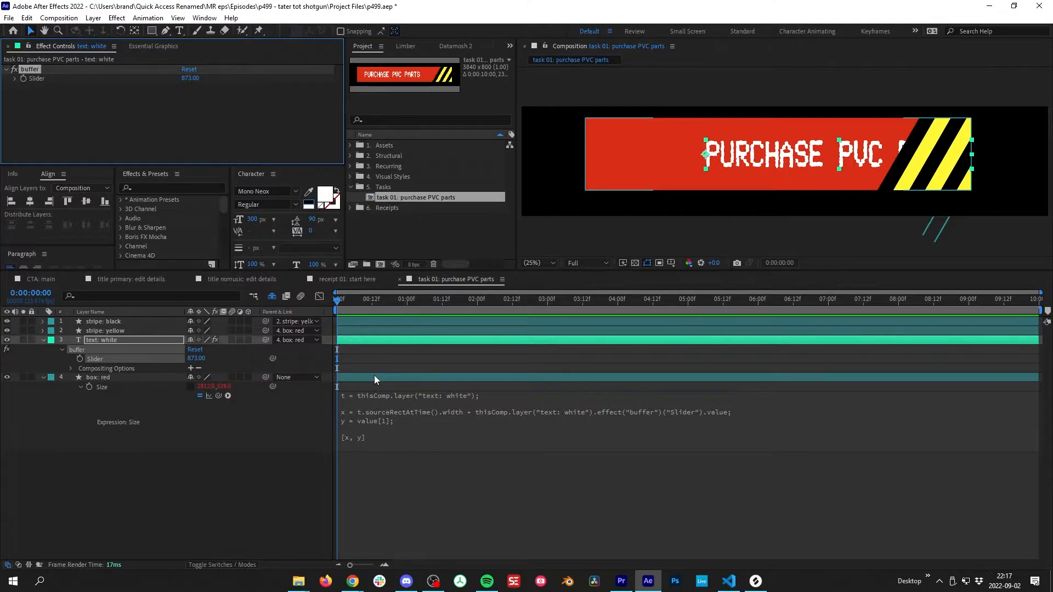
key("ctrl+z")
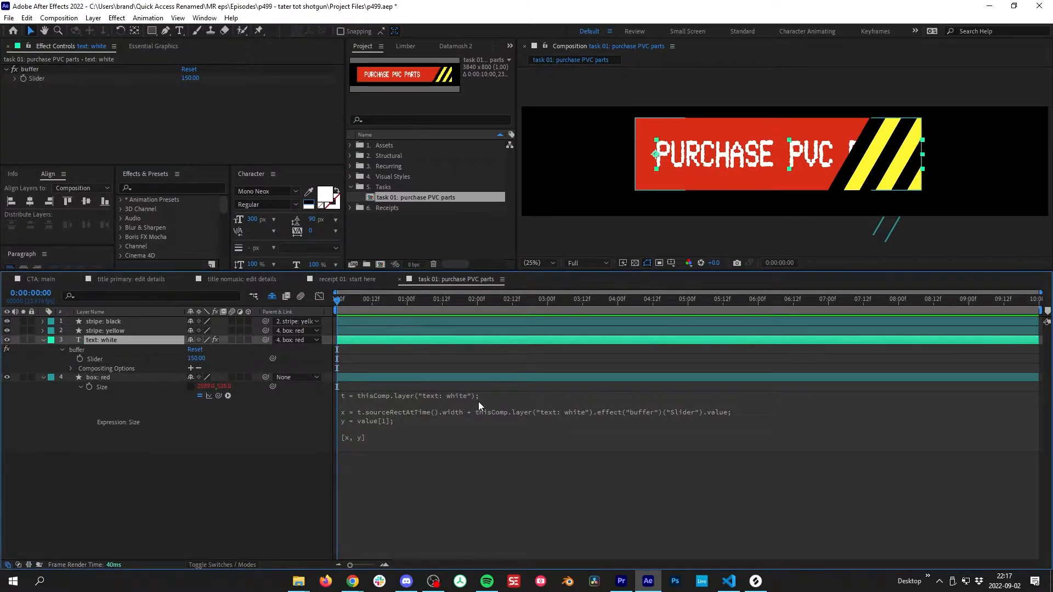
left_click_drag(198, 358, 548, 344)
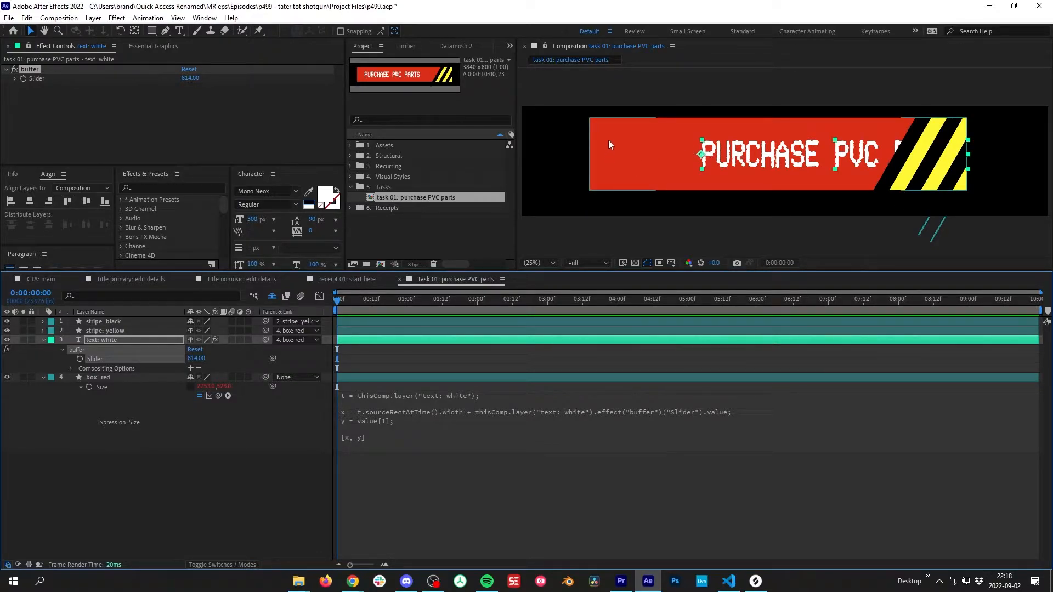
left_click(196, 358)
type("150")
key("Return")
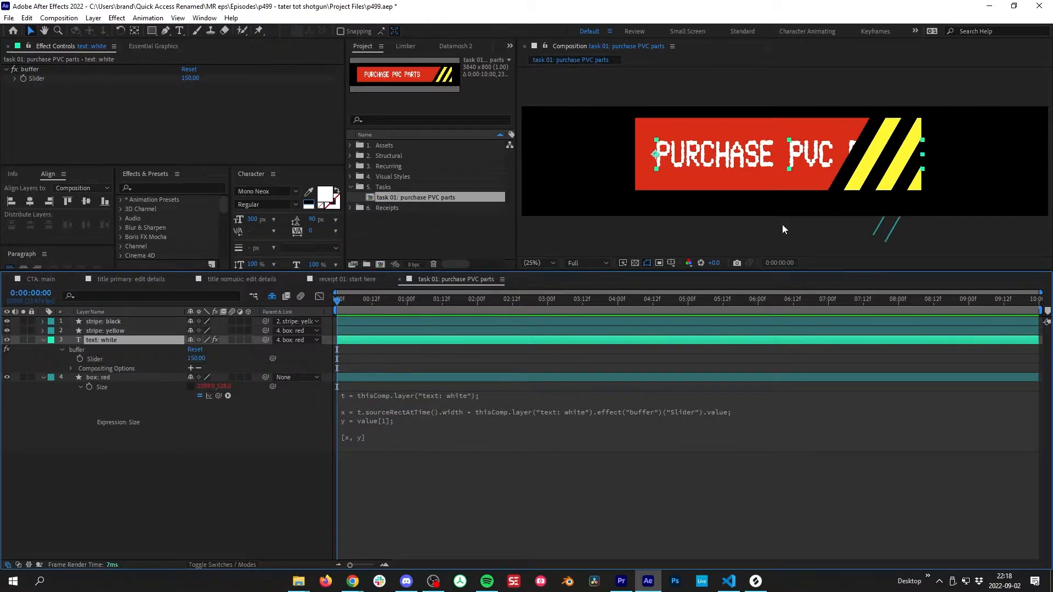
left_click(686, 213)
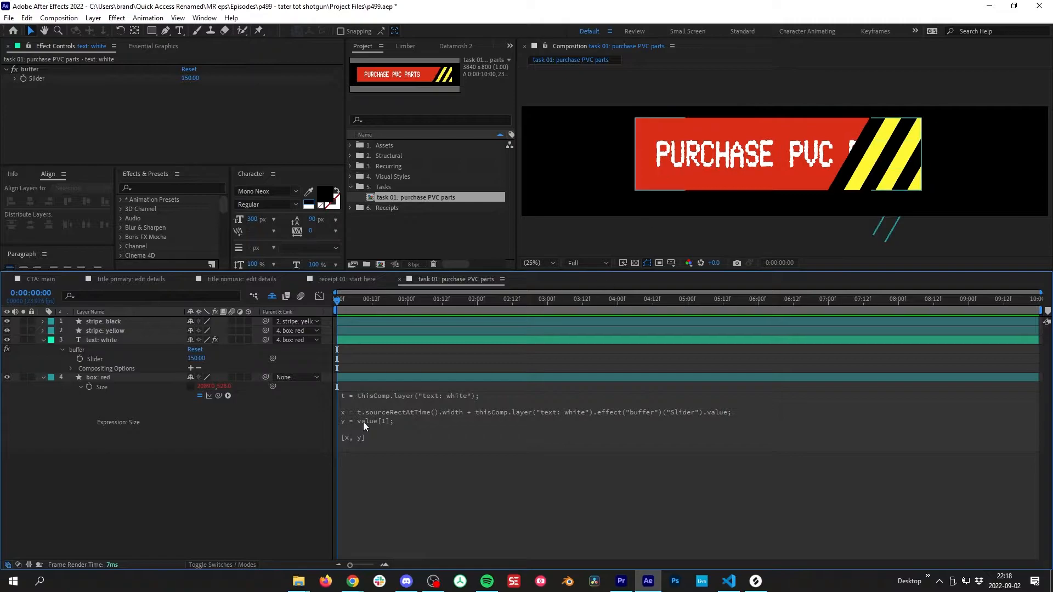
Replace the slider reference in the x line of box: red's Size expression with buf.
left_click(518, 412)
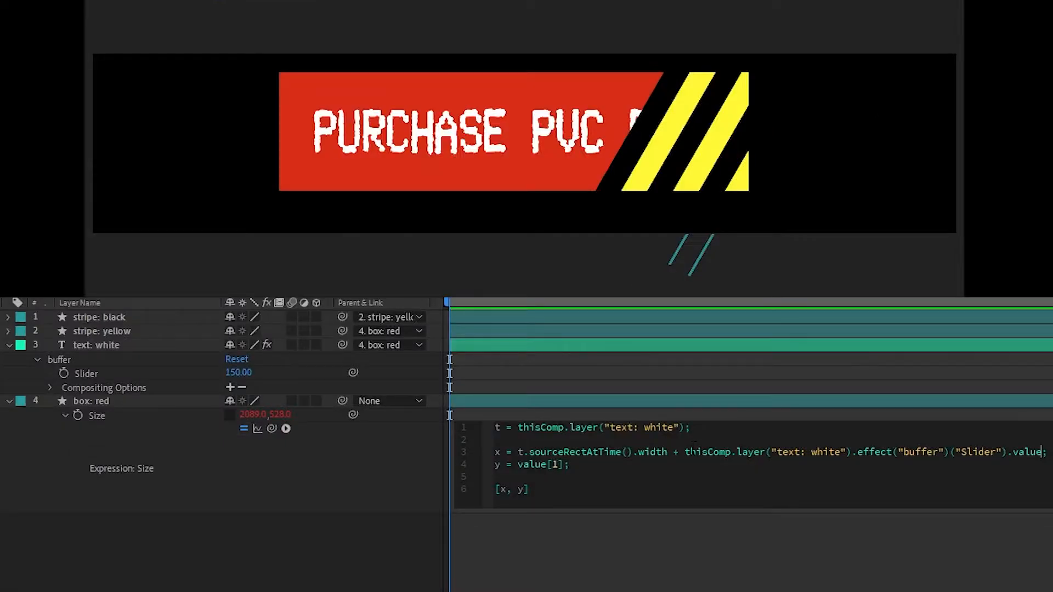
left_click_drag(1042, 451, 688, 452)
key("shift+Left")
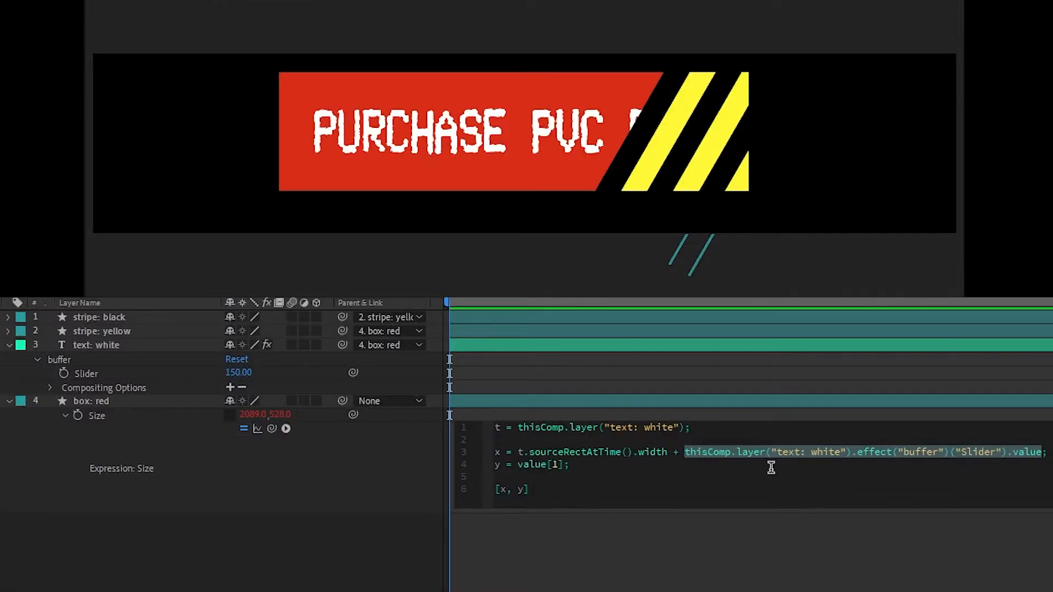
type("buf;")
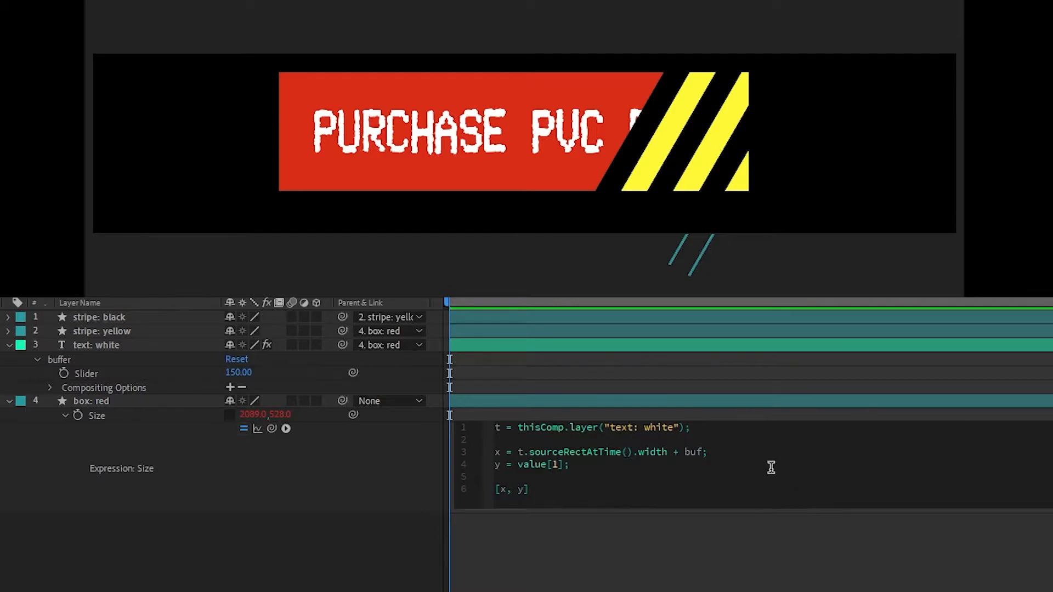
Declare buf below the t line as thisComp.layer("text: white").effect("buffer")("Slider").value + 200.
key("Return")
type("buf = 150;")
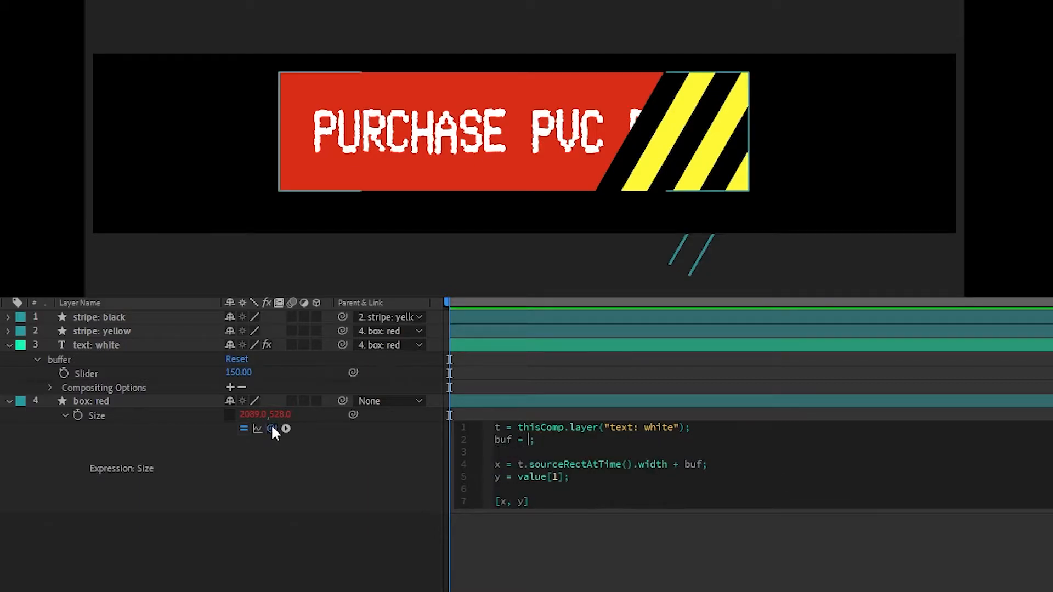
left_click_drag(272, 428, 86, 373)
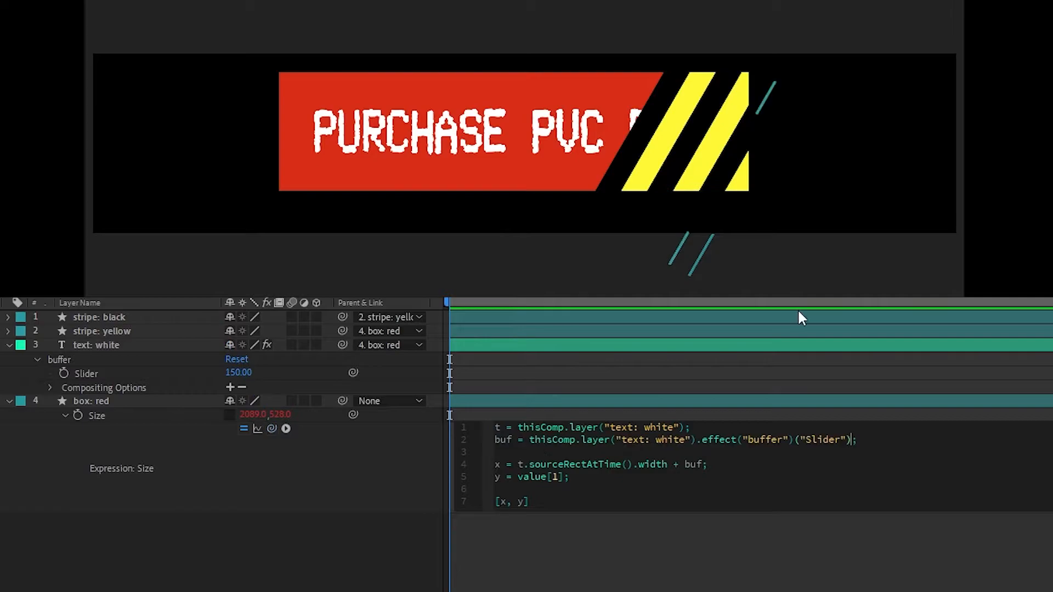
type(".value + 0")
left_click(639, 589)
left_click(794, 439)
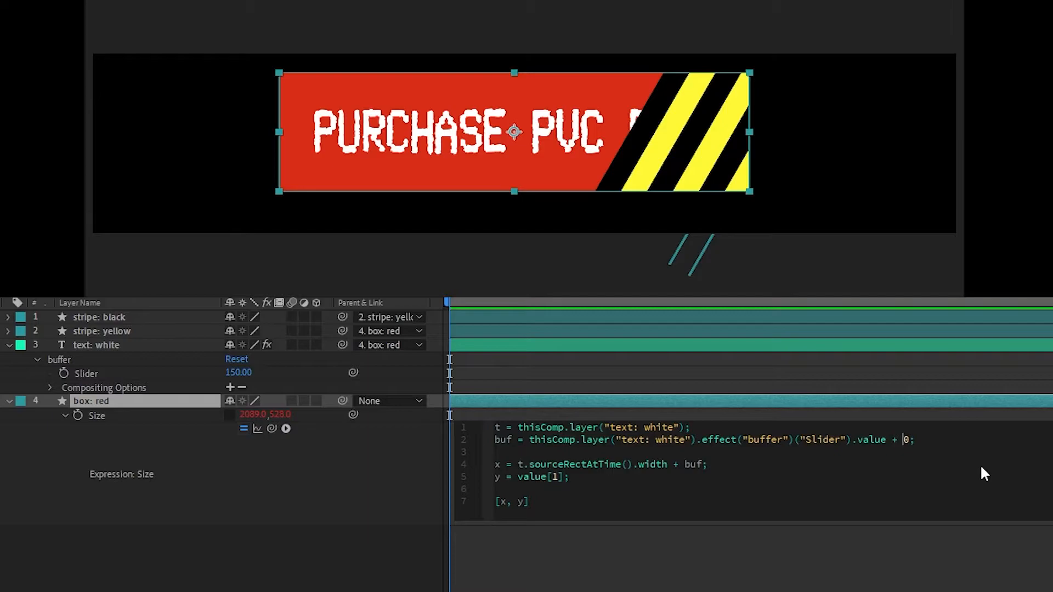
type("20")
left_click(562, 263)
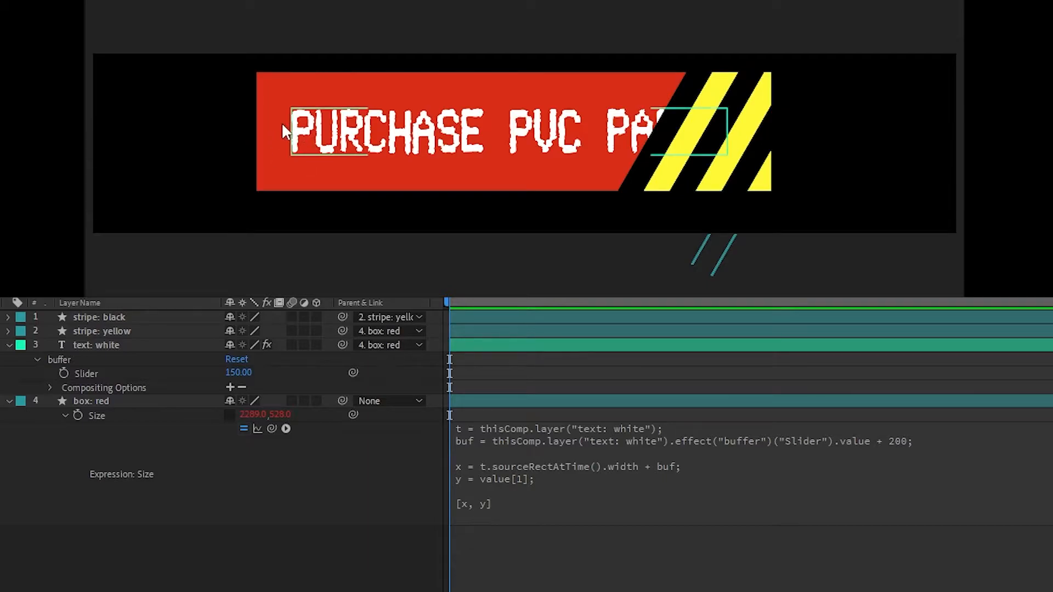
Multiply the slider value by 2 in the buf line of box: red's Size expression.
left_click(692, 433)
left_click(689, 428)
type("* 2")
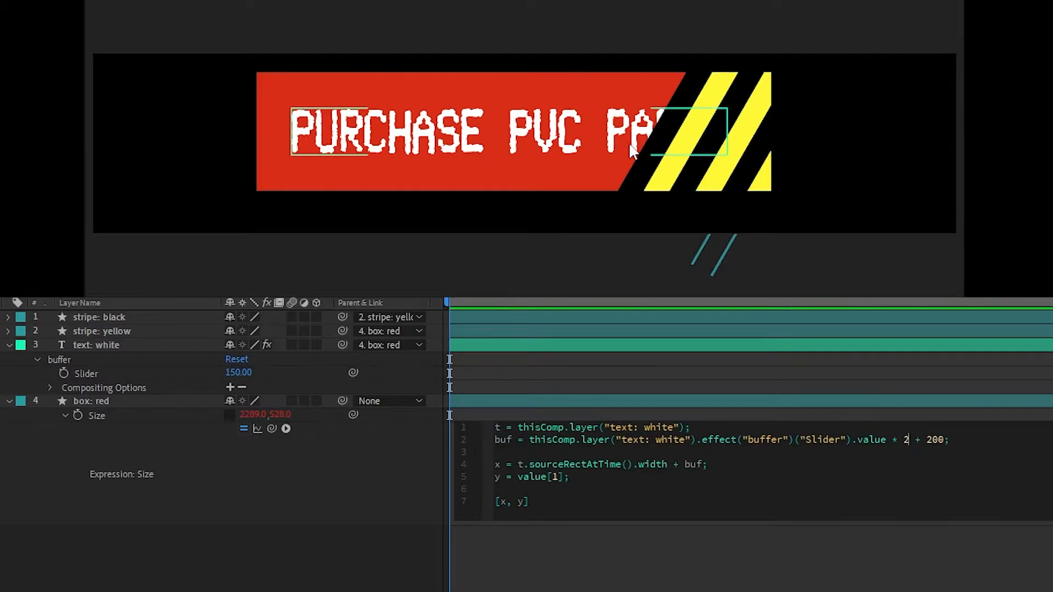
left_click(910, 583)
Set the constant added in the buf line to 500, and raise it to 600.
left_click(893, 442)
left_click(952, 441)
double_click(932, 440)
left_click(926, 440)
double_click(935, 440)
type("500")
key("KP_Enter")
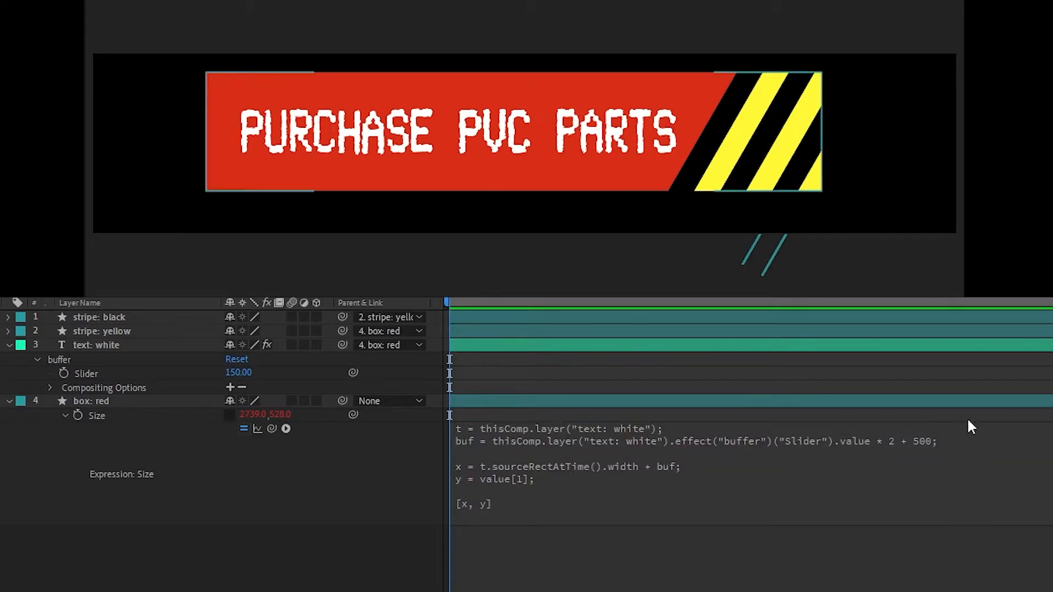
left_click(952, 459)
type("6")
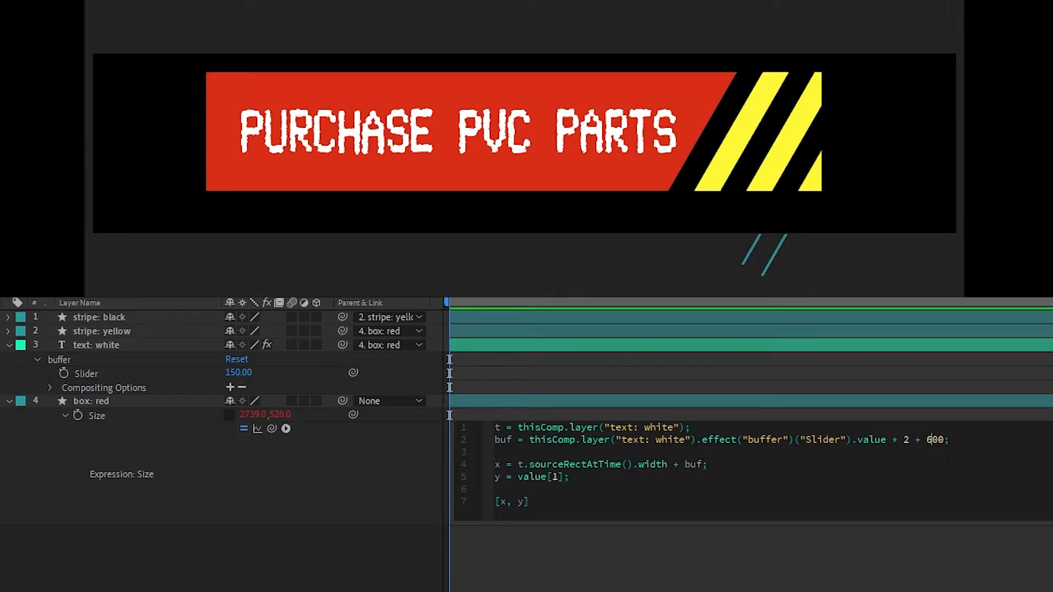
left_click(959, 549)
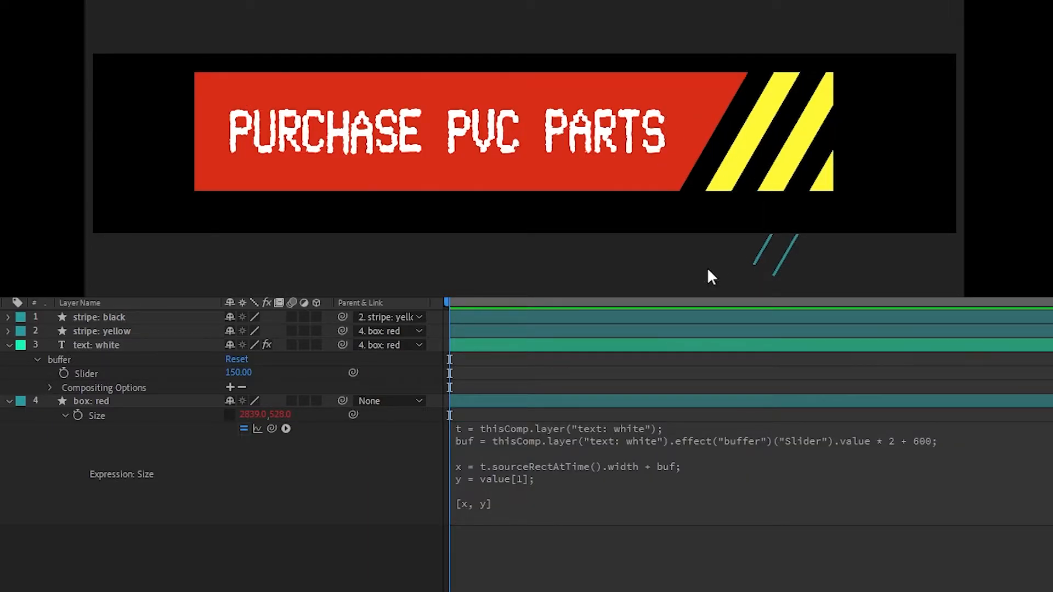
Examine up close the striped end of the banner and the gap between it and the text.
key("period")
scroll(439, 129, "right", 10)
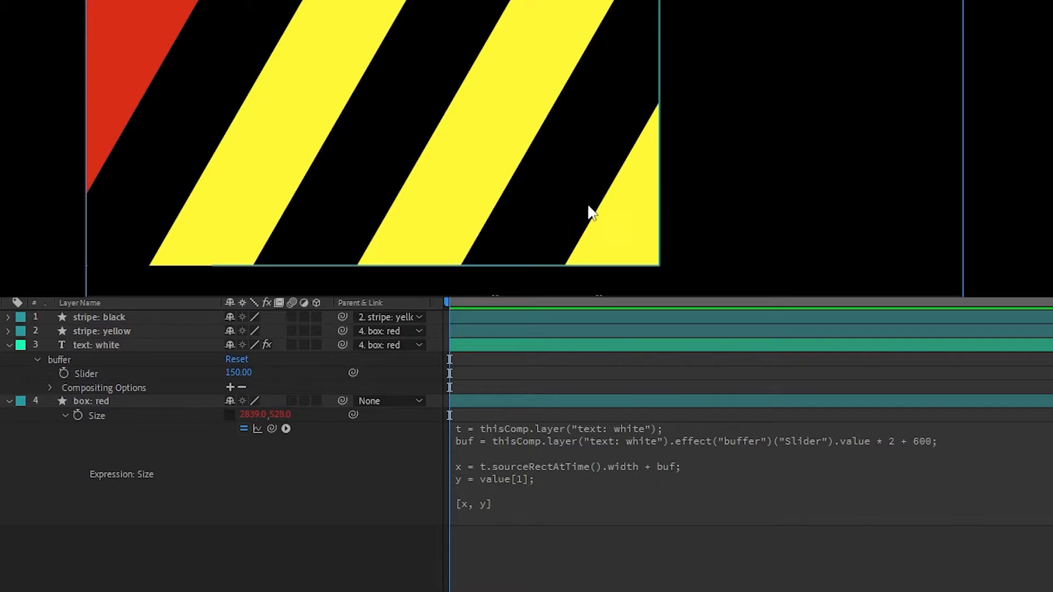
key("comma")
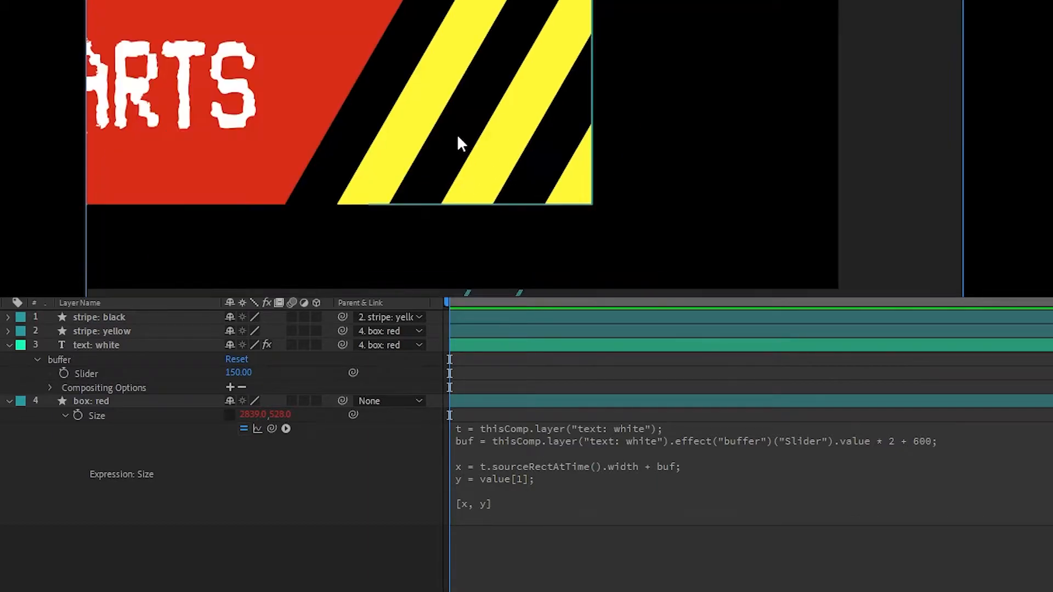
left_click_drag(386, 112, 520, 136)
left_click_drag(615, 162, 616, 160)
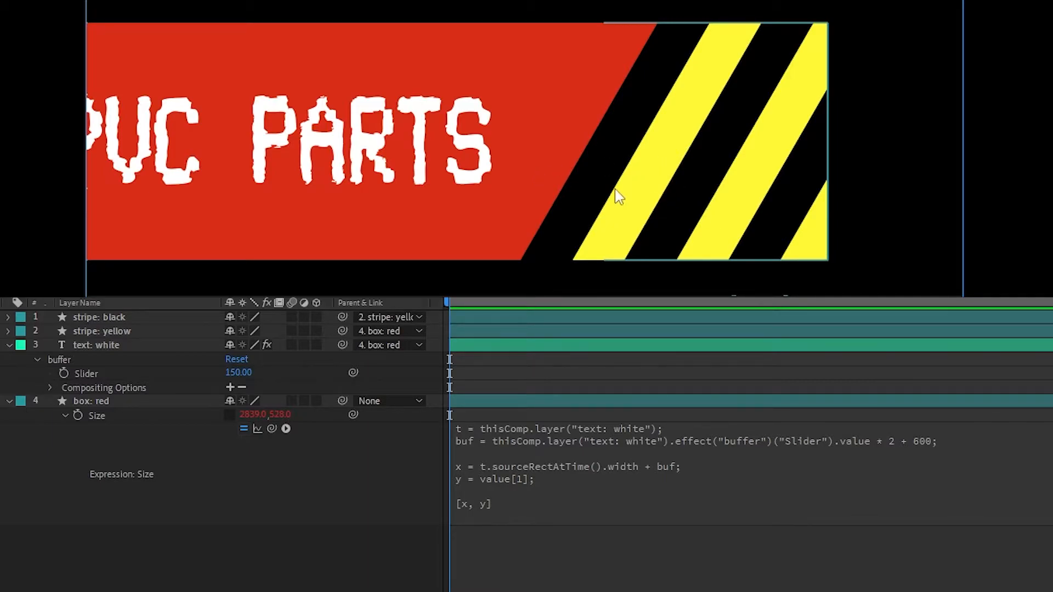
scroll(614, 188, "down", 1)
left_click_drag(445, 149, 627, 126)
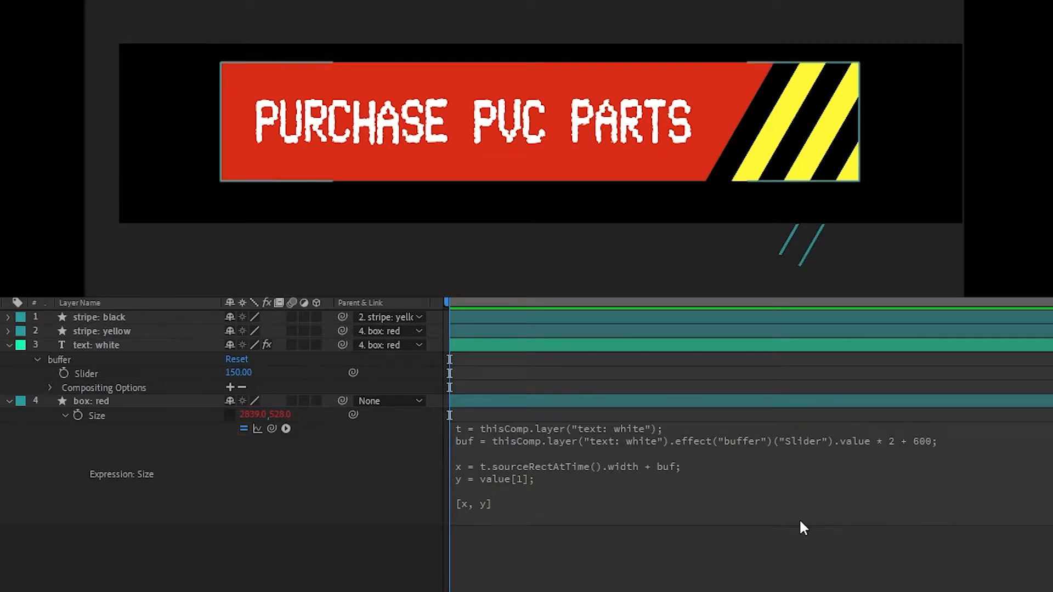
Test the widened box with the buffer slider at 730 and undo the slider change.
left_click_drag(238, 372, 547, 372)
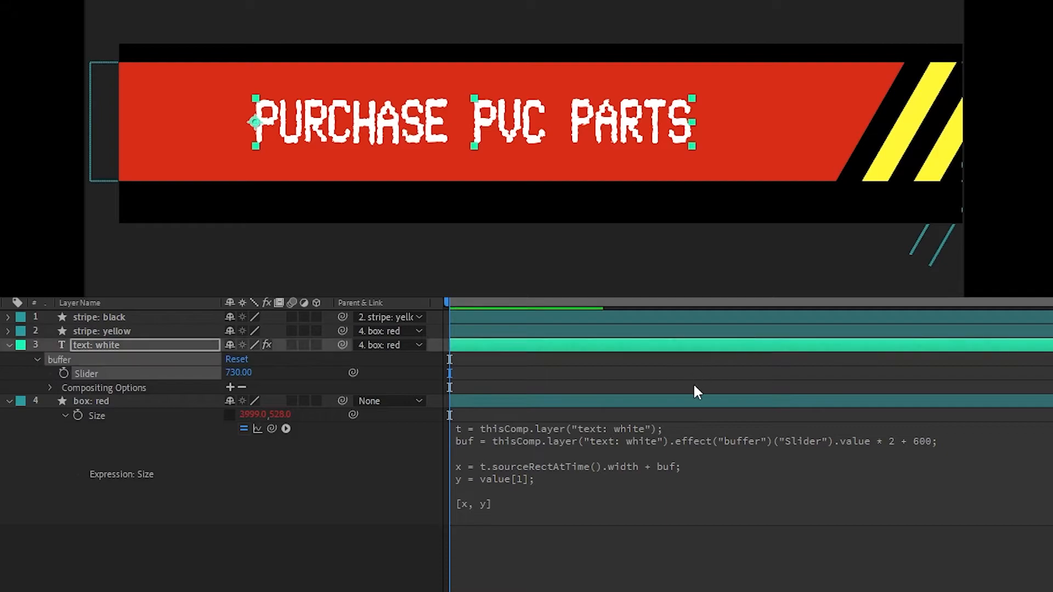
key("ctrl+z")
Replace the slider reference in the buf line of box: red's Size expression with a fixed 150.
left_click_drag(886, 440, 528, 440)
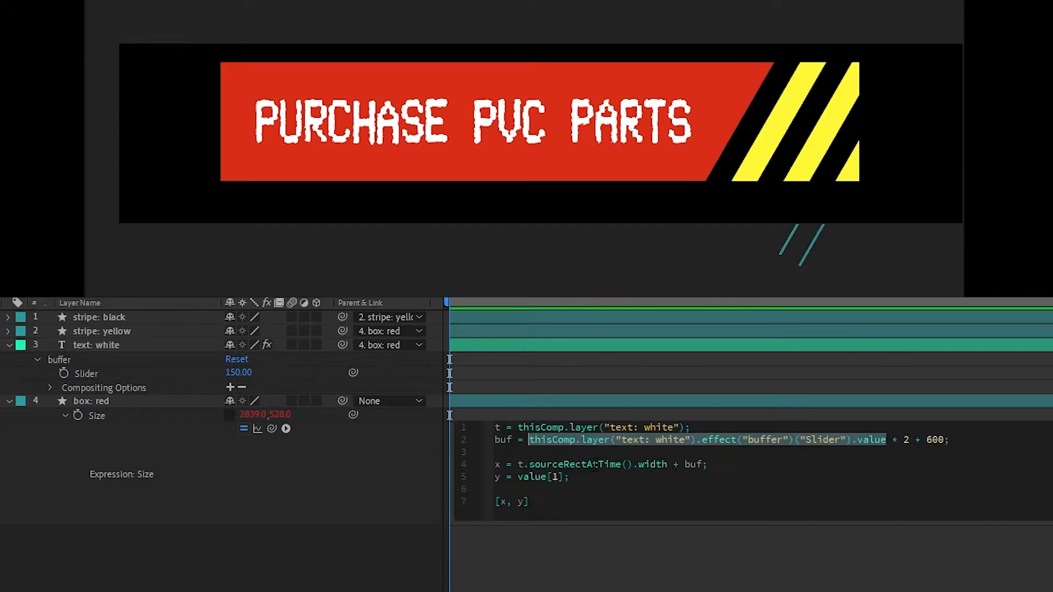
type("150")
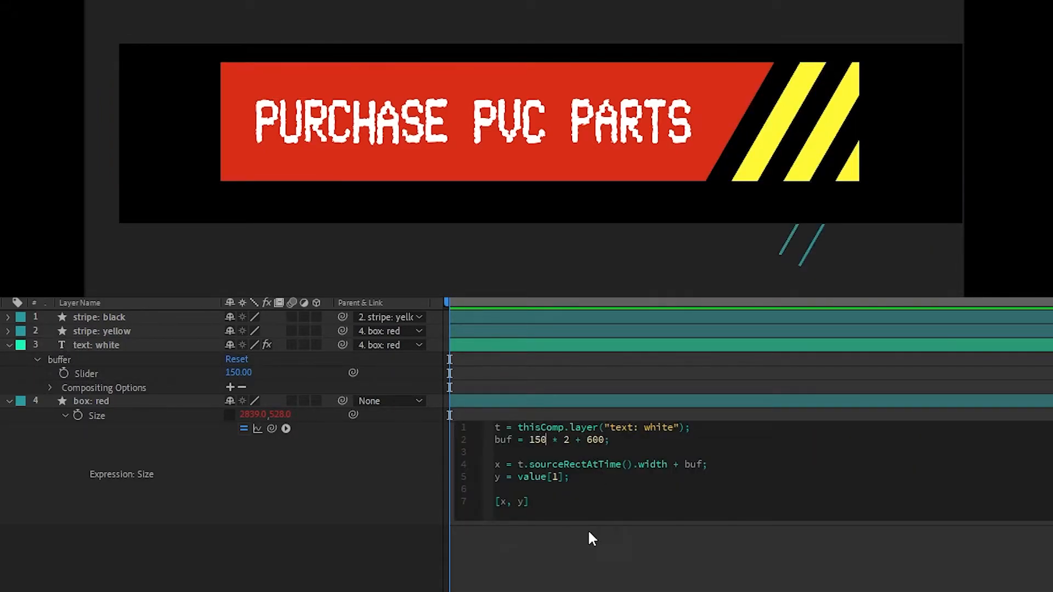
left_click(566, 546)
scroll(555, 107, "down", 2)
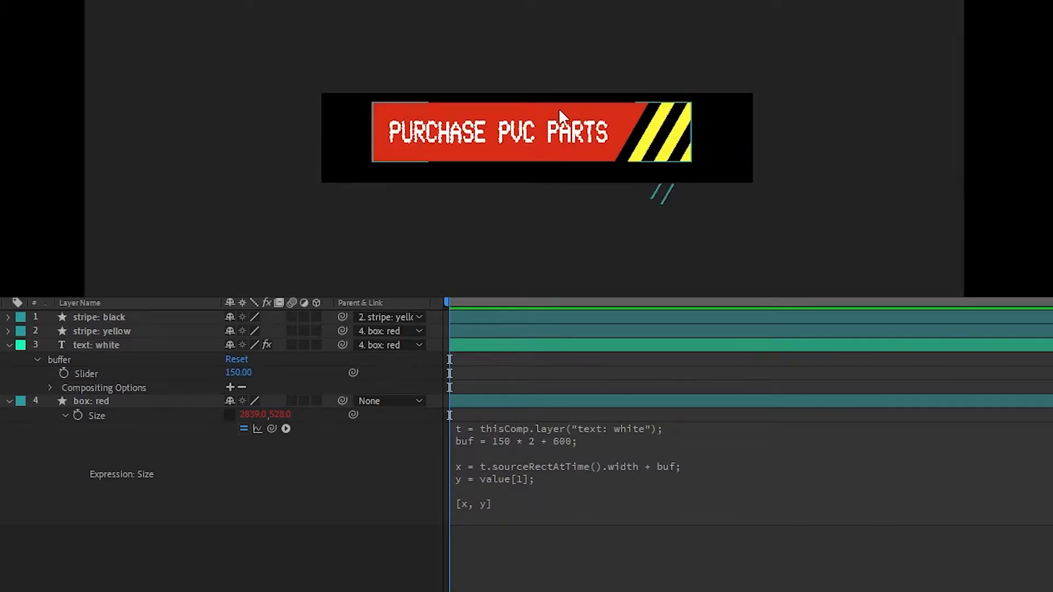
scroll(624, 123, "up", 2)
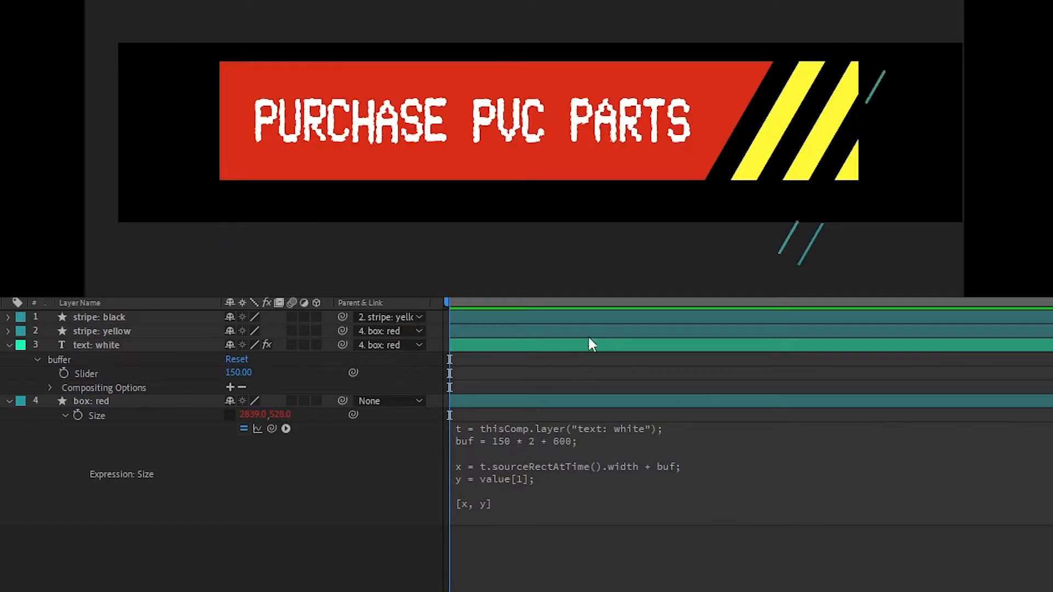
Enclose 150 * 2 in parentheses in the buf line and change the added constant to 550.
left_click(643, 444)
double_click(594, 439)
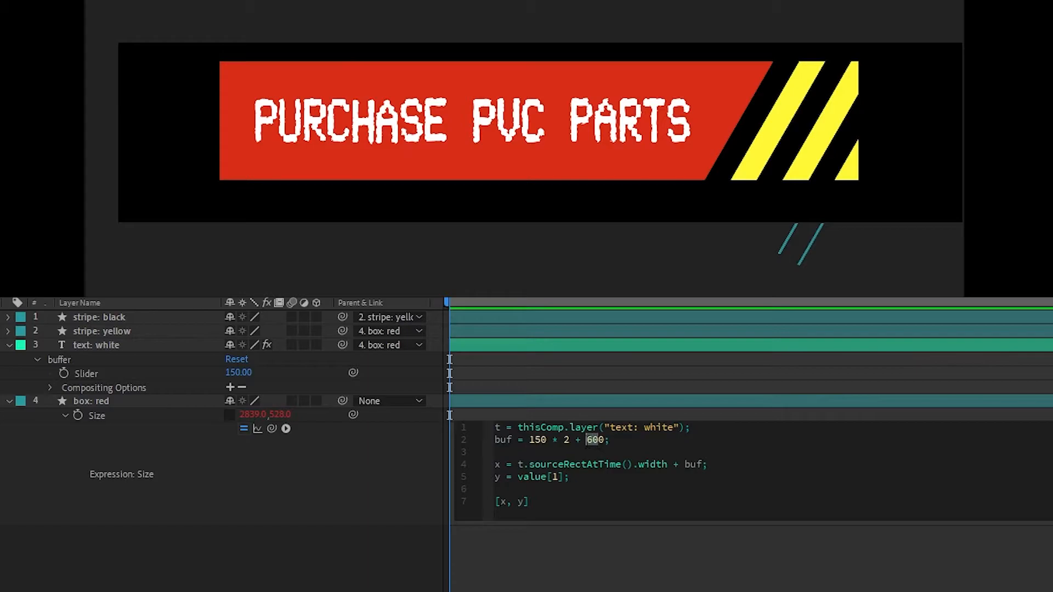
left_click(569, 440)
type(")")
key("ctrl+Left")
key("ctrl+Left")
type("(")
type("550")
left_click(720, 589)
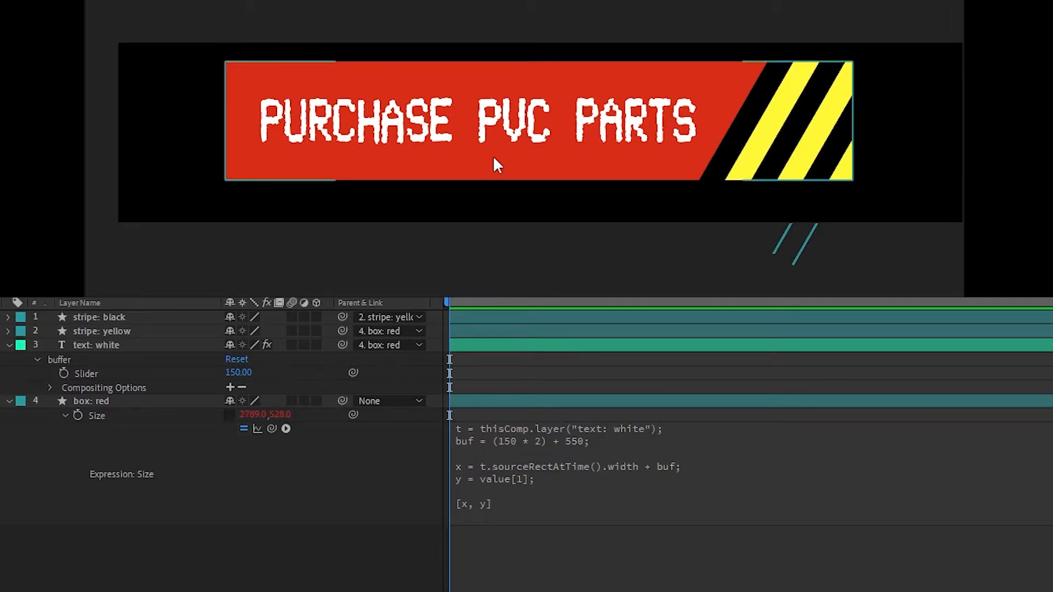
Undo the last edit to the buf line of box: red's Size expression.
scroll(497, 157, "down", 2)
left_click(636, 452)
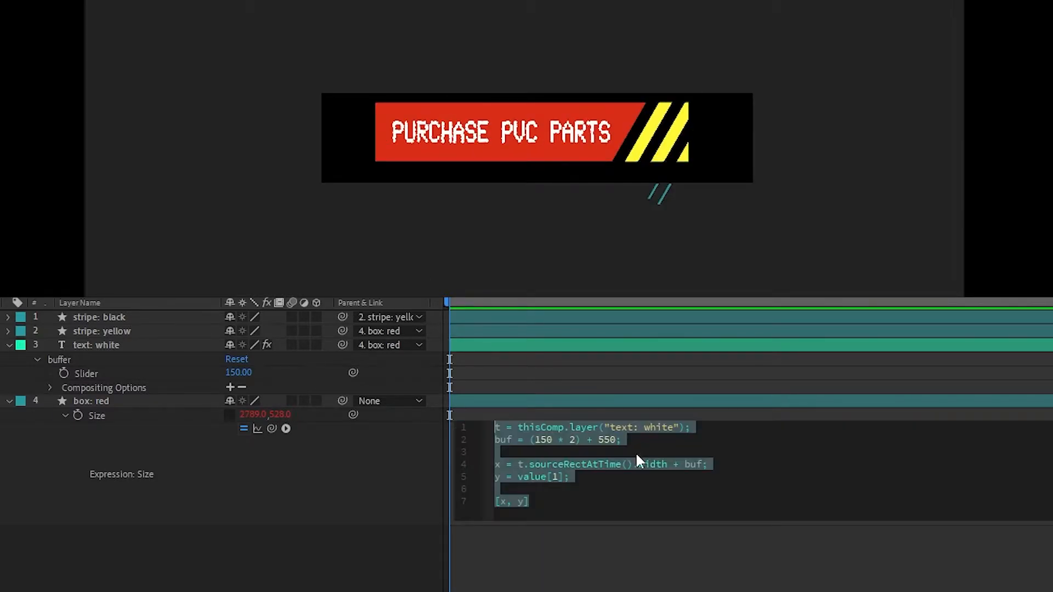
left_click(743, 588)
key("ctrl+z")
scroll(542, 169, "down", 1)
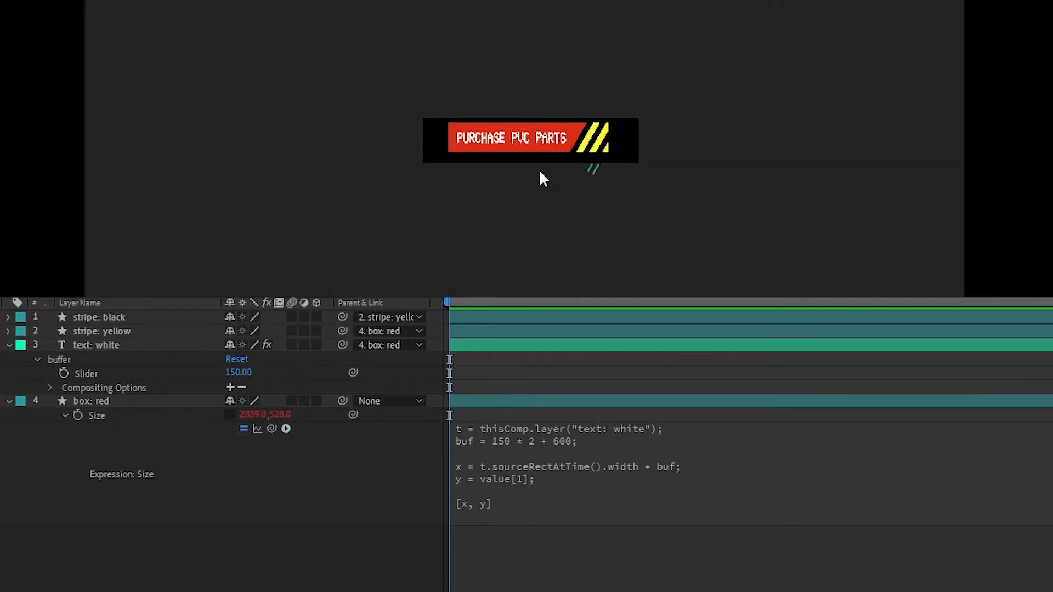
Shorten the text: white layer to read PURCRTS by deleting the characters "HASE PVC PA" from its middle.
scroll(540, 178, "up", 1)
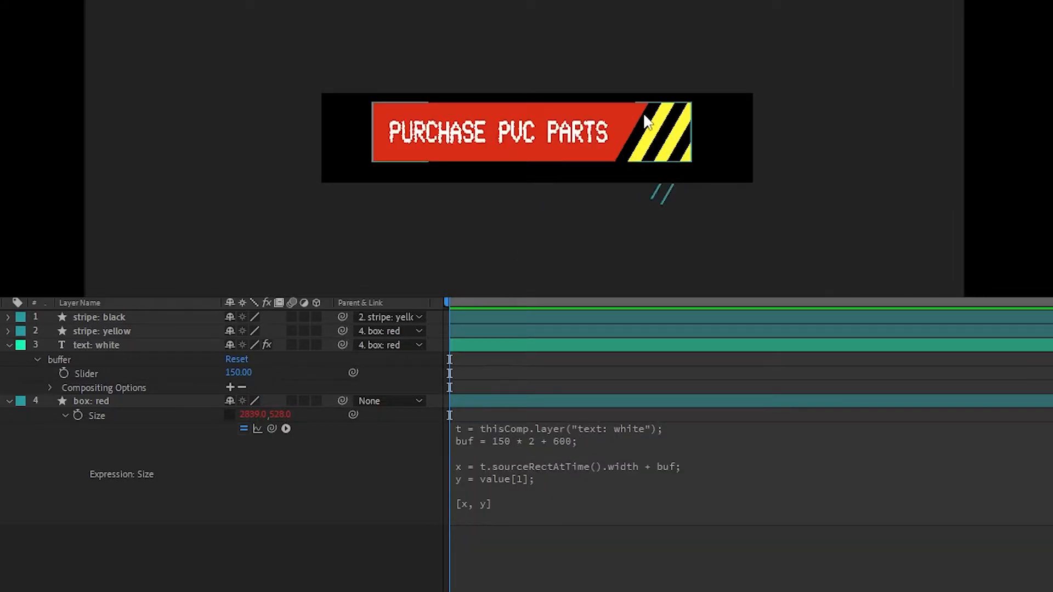
scroll(404, 179, "up", 1)
left_click_drag(383, 203, 412, 191)
left_click(93, 400)
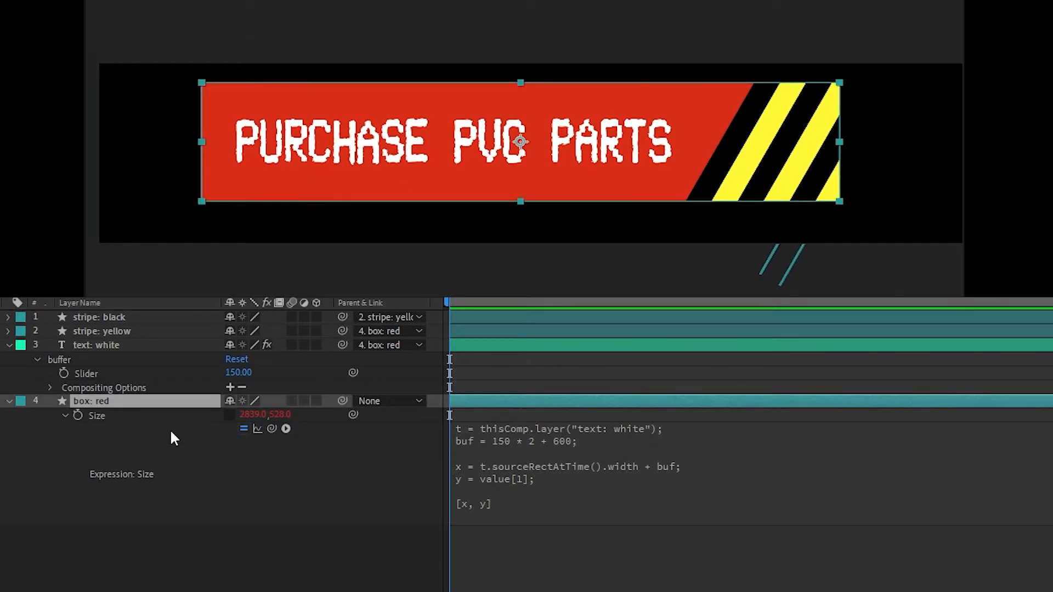
left_click(223, 536)
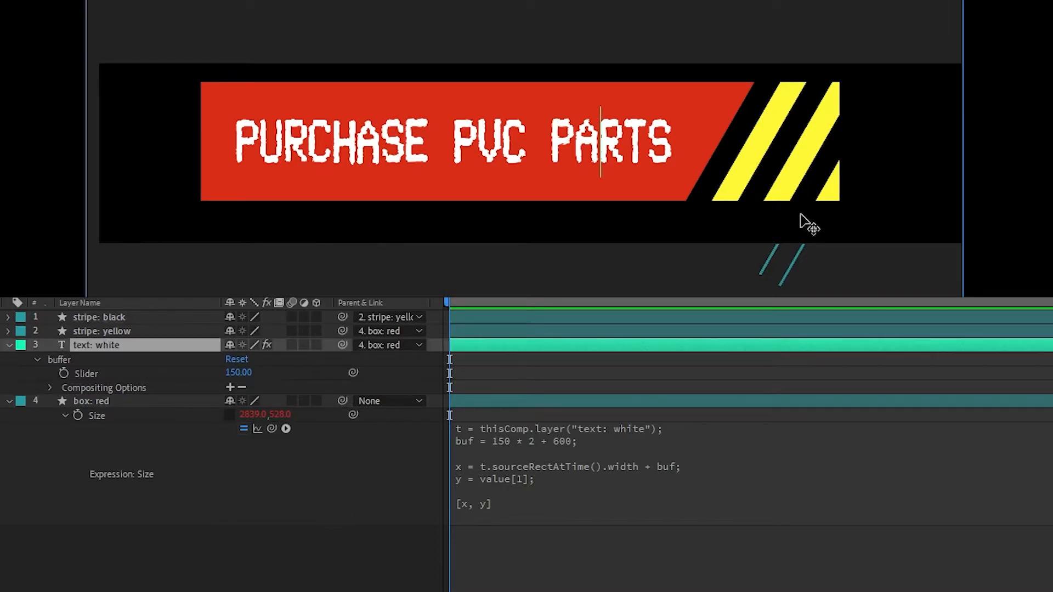
key("BackSpace")
key("BackSpace")
key("BackSpace")
key("BackSpace")
key("BackSpace")
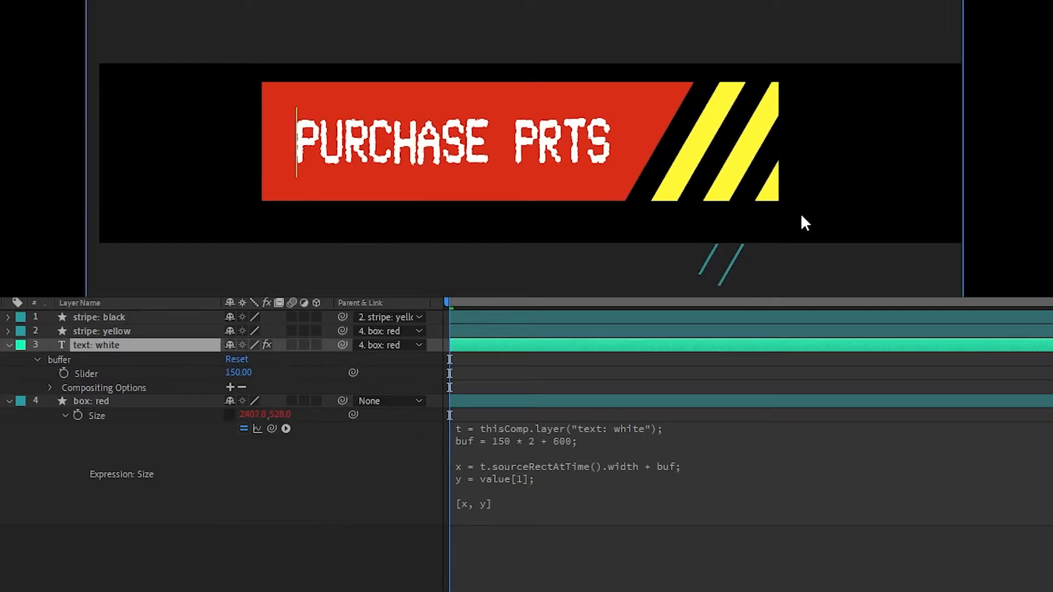
key("BackSpace")
key("BackSpace")
key("BackSpace")
key("BackSpace")
key("BackSpace")
key("BackSpace")
Insert "WOW THAT'S AMAZING!" between PURC and RTS in the text: white layer to test a longer banner.
type("W")
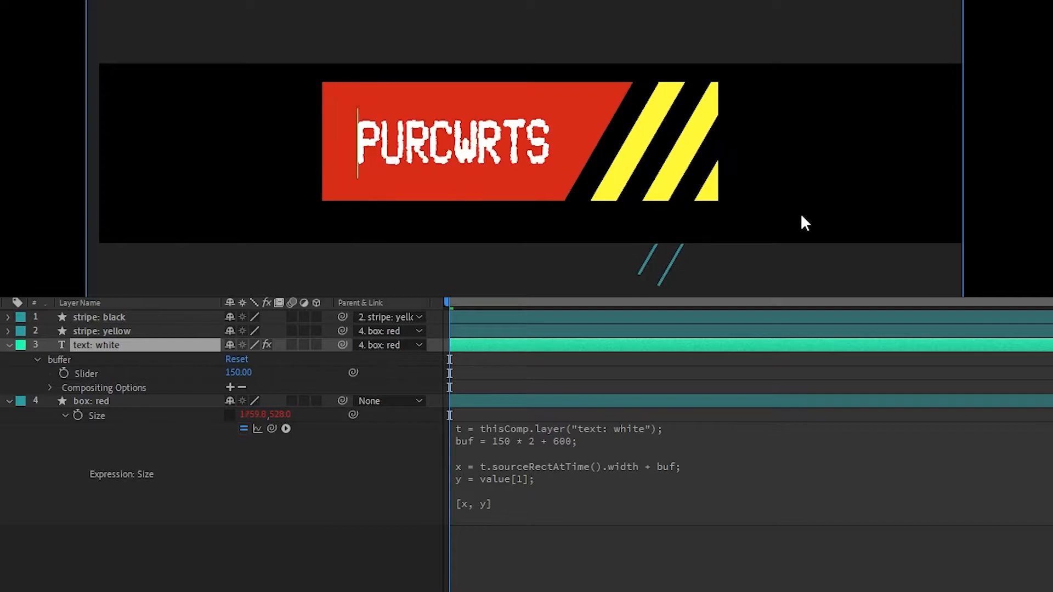
type("OW THAT'S AMAZI")
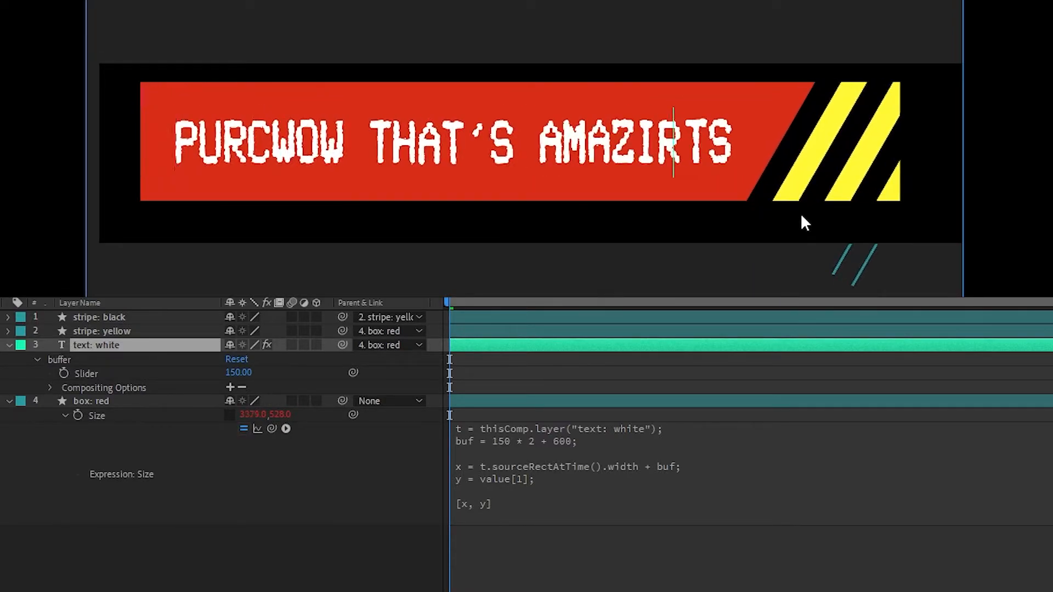
type("NG!")
key("Escape")
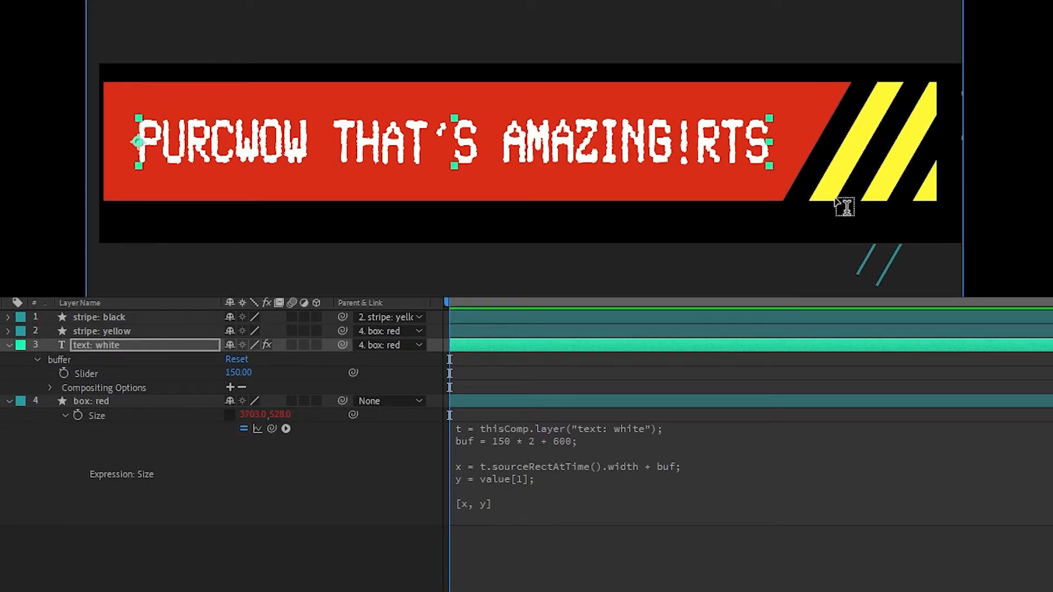
Nudge the box: red layer slightly to the right and down within the composition frame.
key("comma")
left_click(705, 252)
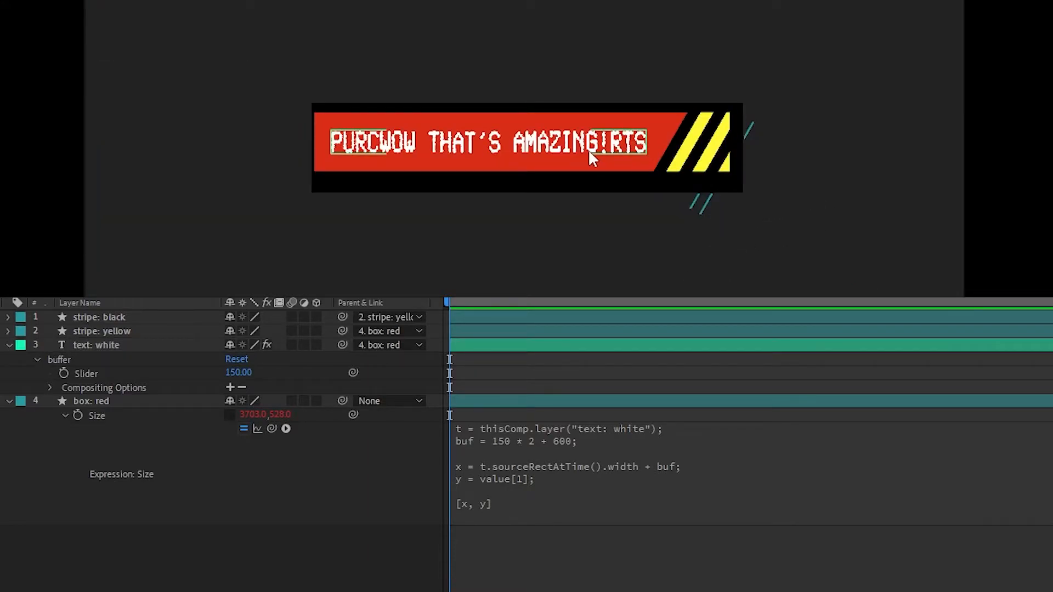
key("period")
left_click(125, 403)
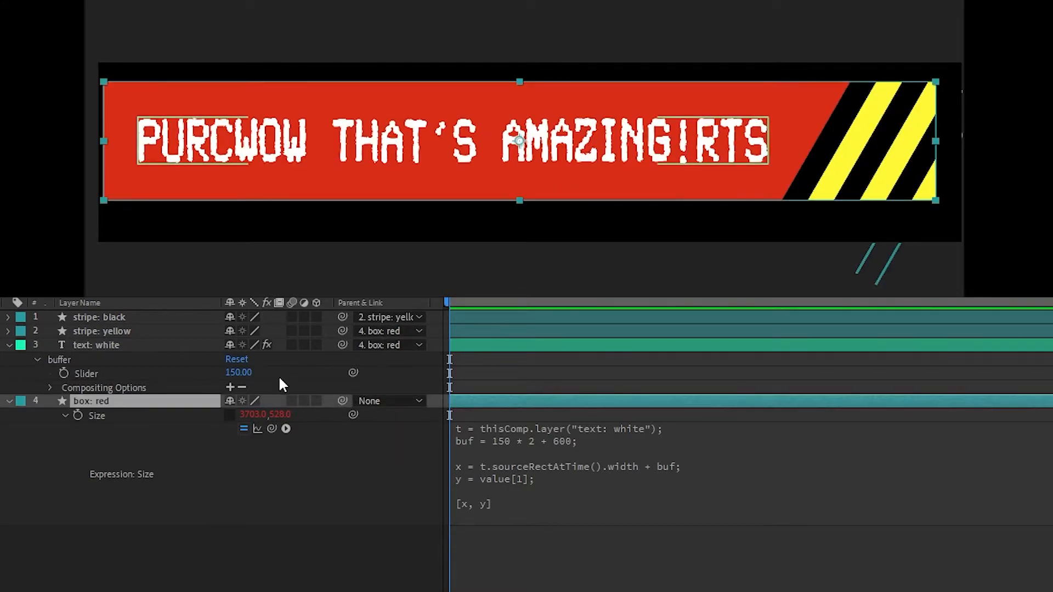
key("shift+Right")
key("shift+Right")
key("shift+Right")
key("shift+Right")
key("shift+Right")
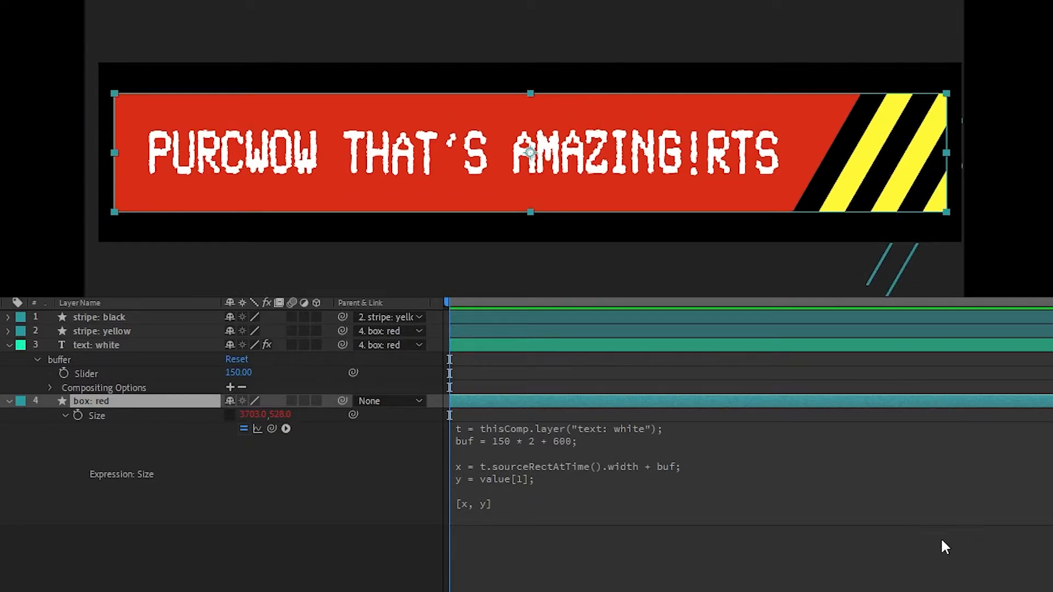
left_click(1010, 512)
Delete "WOW THAT'S AMAZING!" from the text: white layer so the banner reads PURCRTS.
key("comma")
double_click(614, 148)
key("shift+Left")
key("shift+Left")
key("shift+Left")
key("shift+Left")
key("shift+Left")
key("shift+Left")
key("shift+Left")
key("shift+Left")
key("shift+Left")
key("shift+Left")
key("shift+Left")
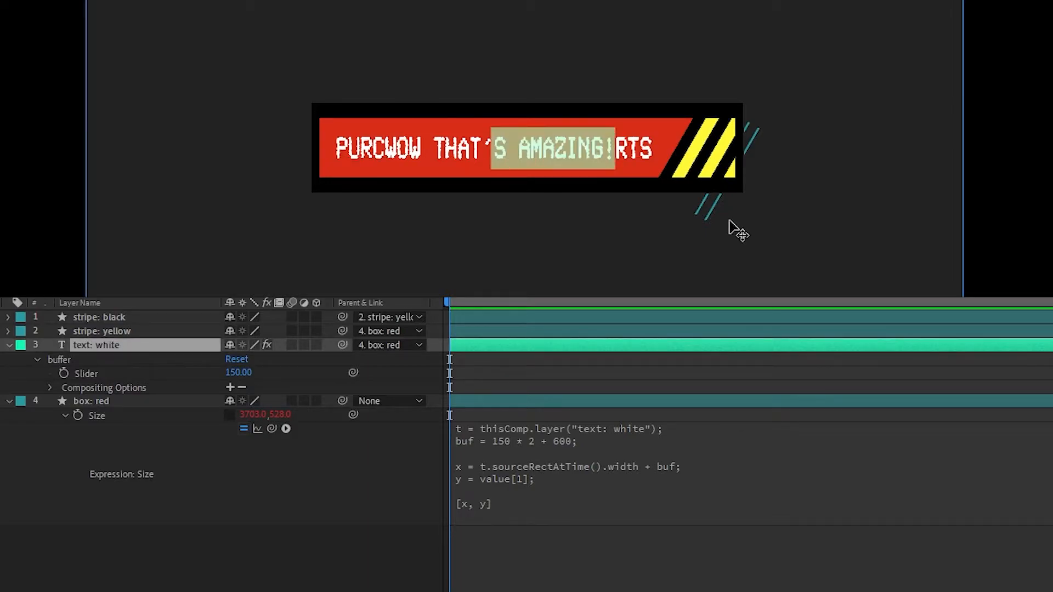
key("BackSpace")
key("BackSpace")
key("BackSpace")
key("BackSpace")
key("BackSpace")
key("BackSpace")
key("BackSpace")
key("BackSpace")
key("BackSpace")
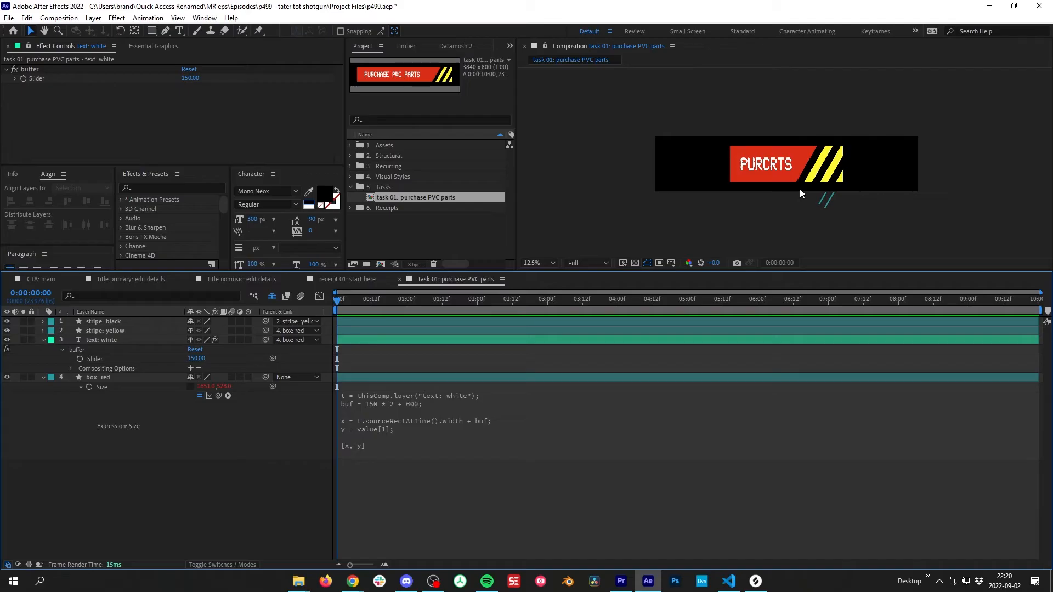
Review the banner composition's dimensions in its Composition Settings without changes, and inspect the banner against the frame.
key("ctrl+k")
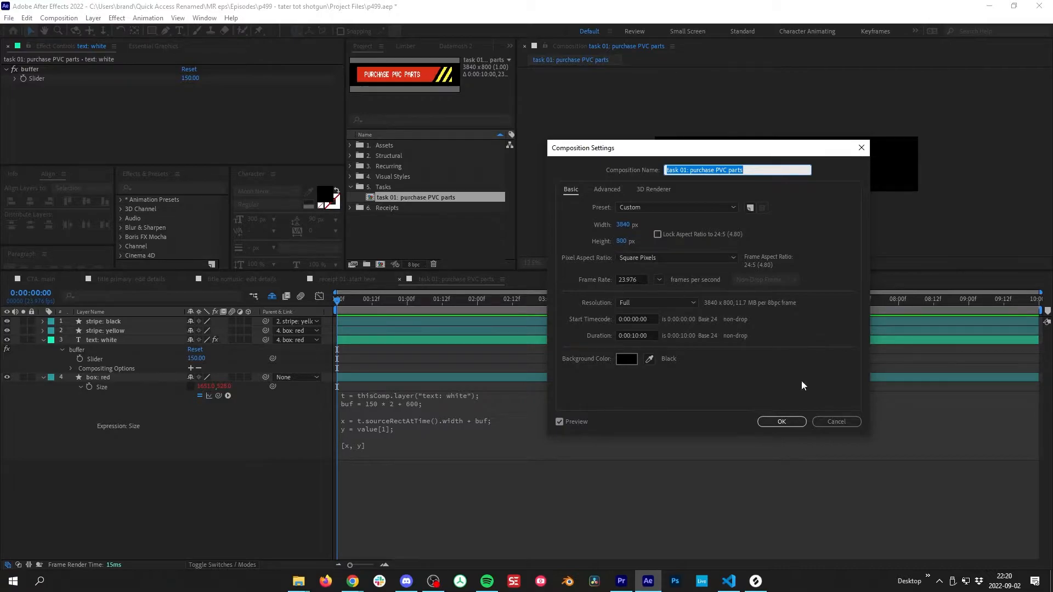
left_click(844, 424)
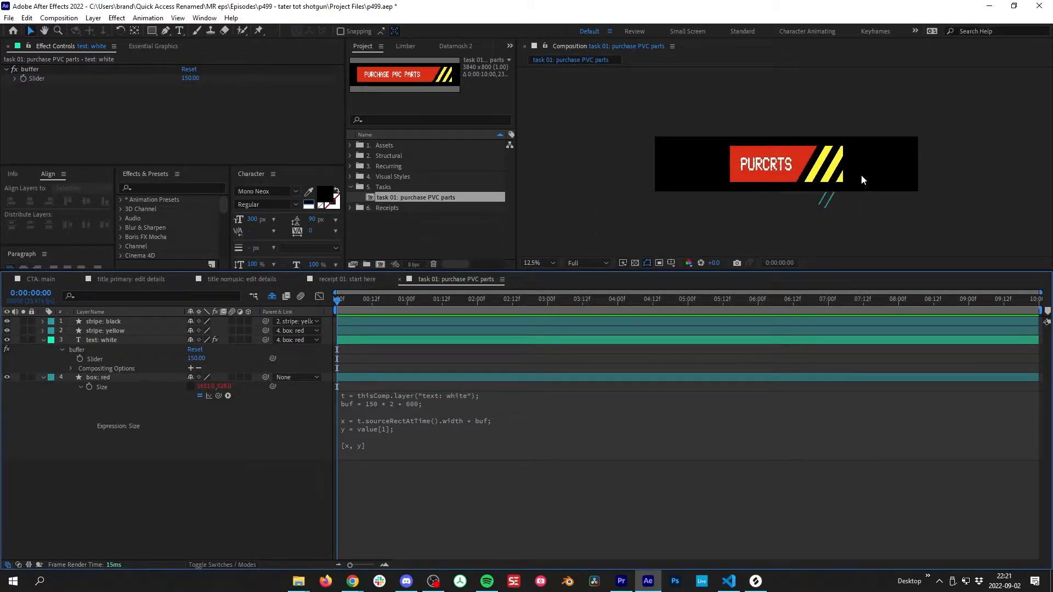
scroll(798, 157, "up", 4)
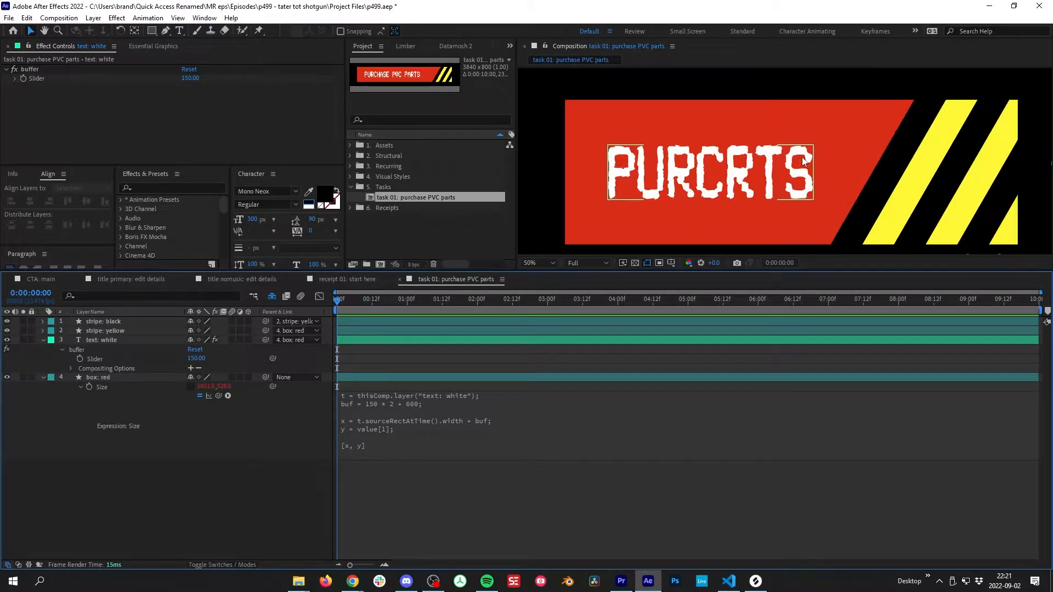
scroll(729, 185, "down", 2)
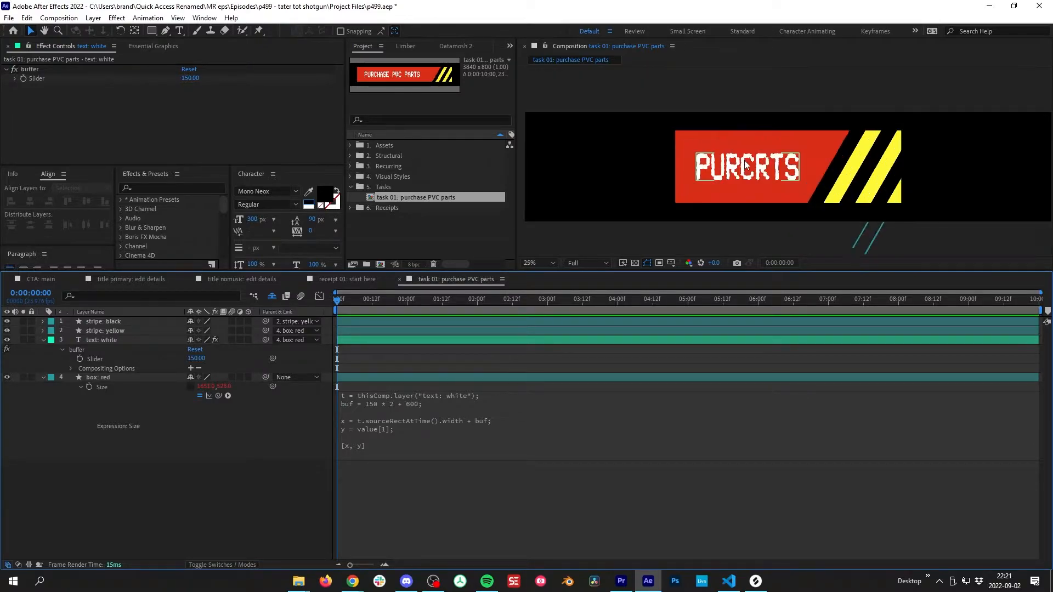
Switch to Premiere Pro, play the banner clip in the sequence with its Motion bounds shown, and return to After Effects.
key("alt+Tab")
left_click(589, 414)
key("space")
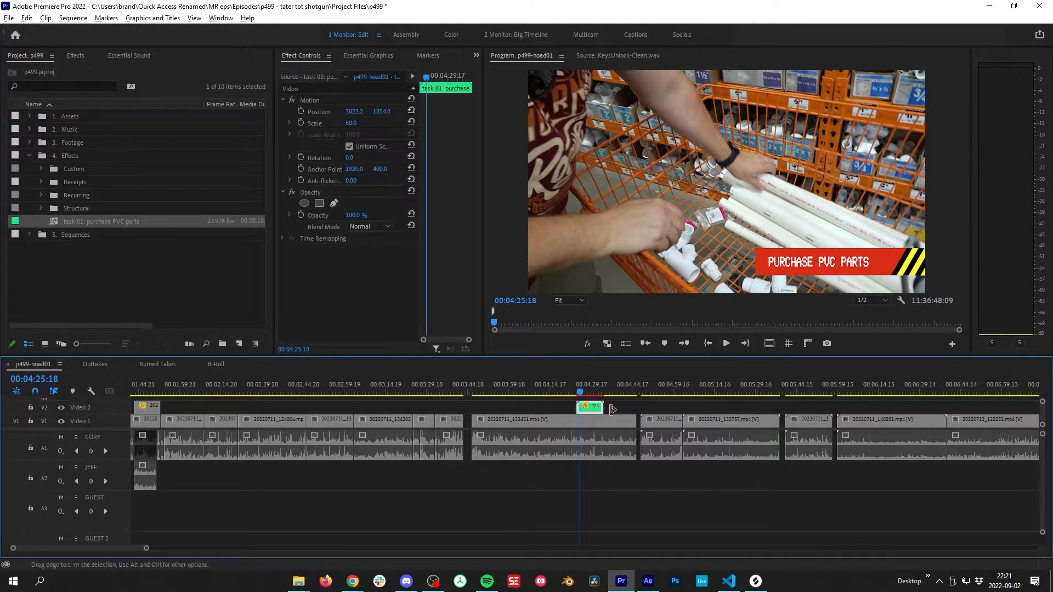
left_click(311, 101)
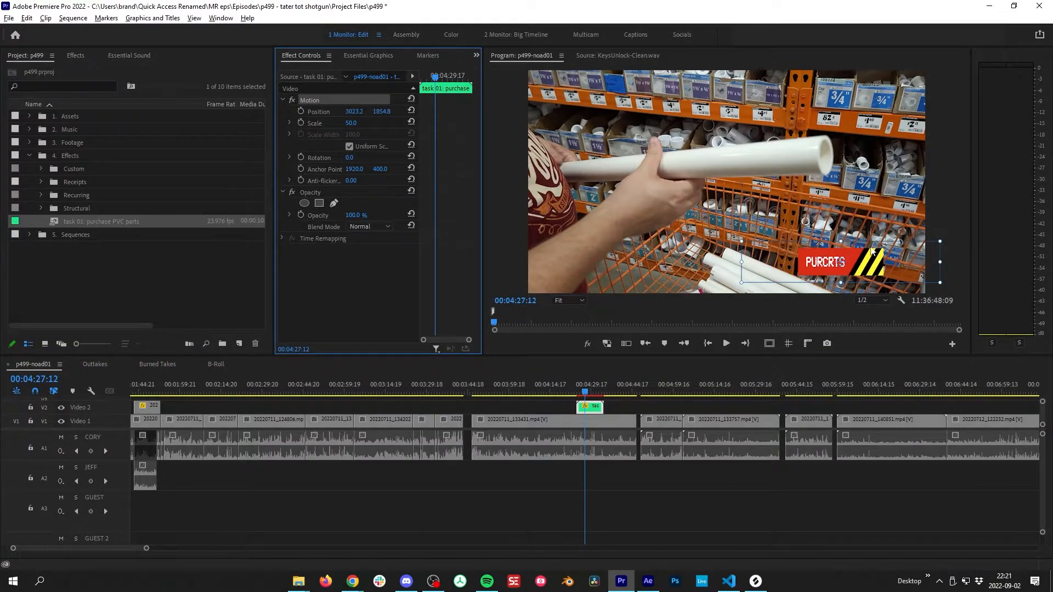
left_click(647, 581)
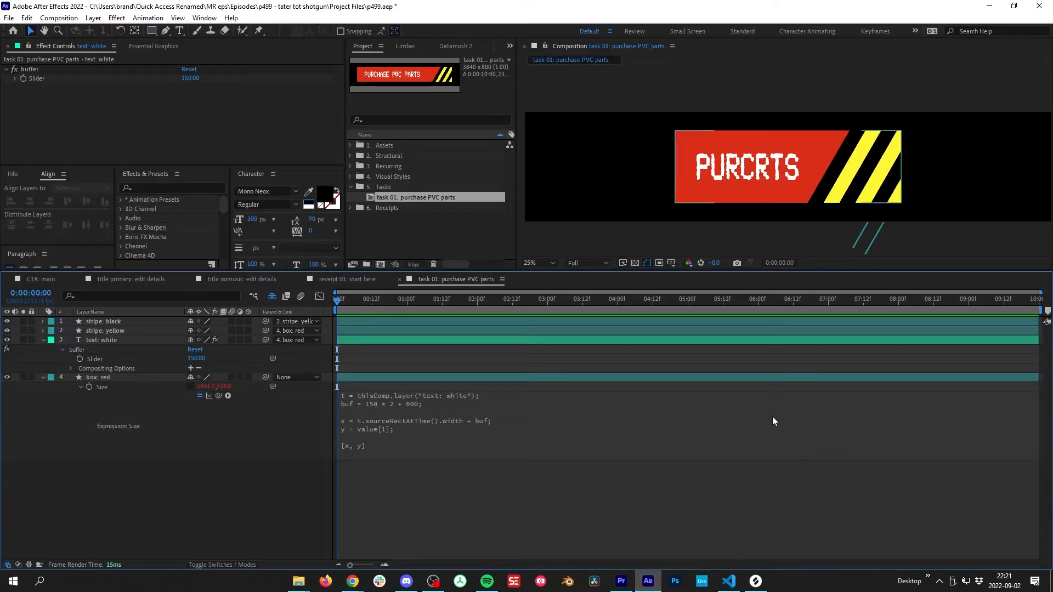
Check the composition's width and height in its composition settings.
key("ctrl+k")
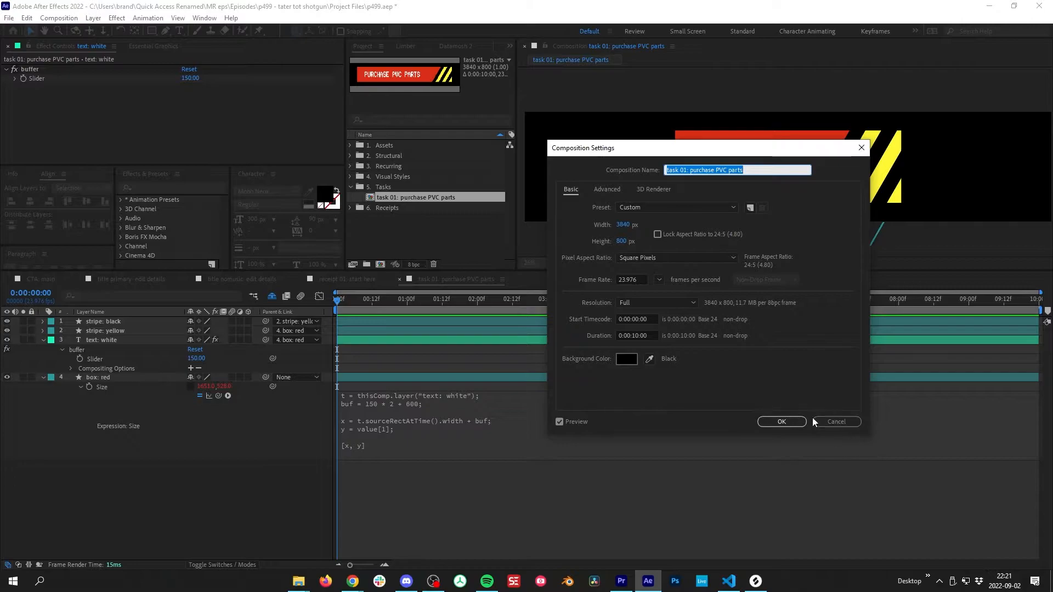
left_click(846, 423)
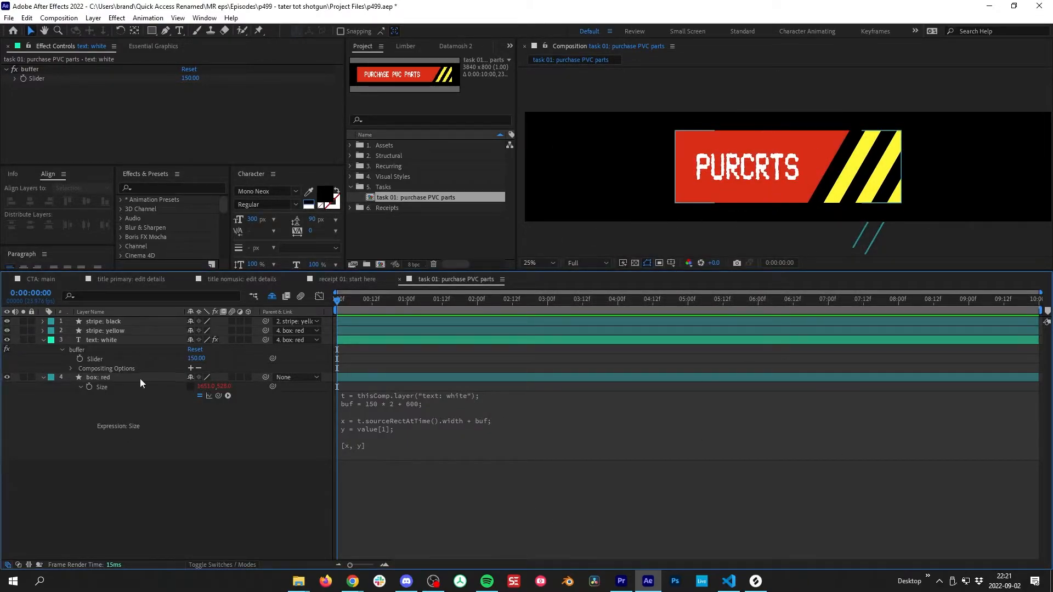
Duplicate the "text: white" layer and set the copy's parent to None.
left_click(43, 339)
left_click(83, 341)
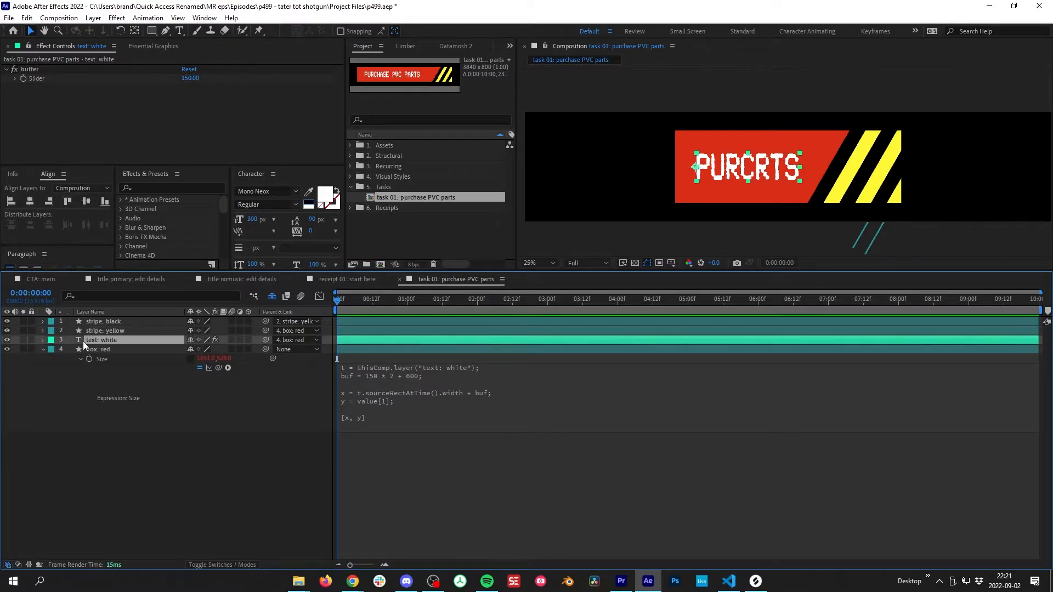
key("ctrl+d")
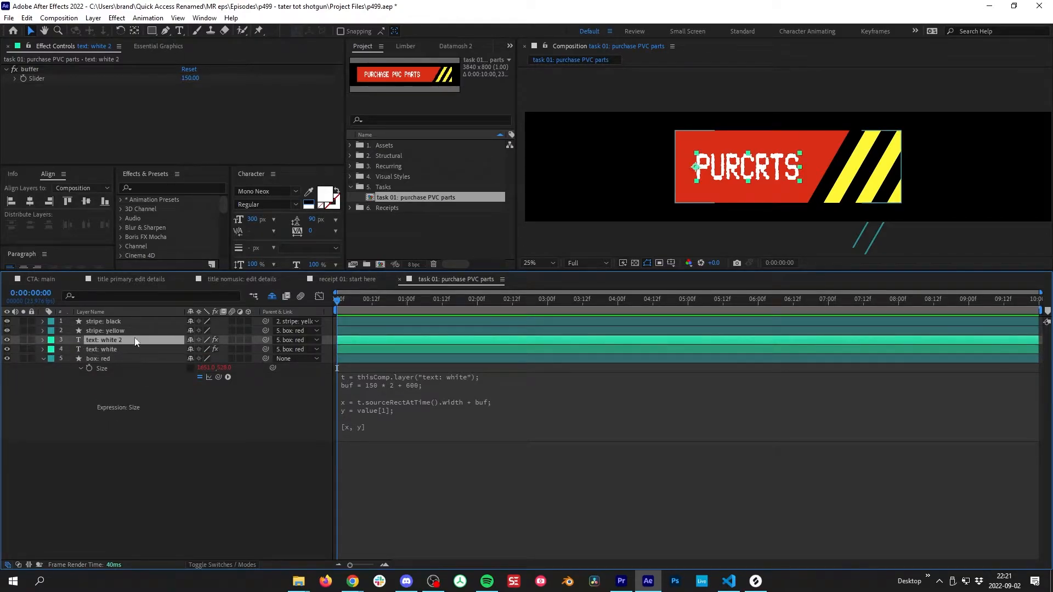
left_click(291, 344)
left_click(332, 351)
Remove the expressions from the Anchor Point and Position of "text: white 2".
key("p")
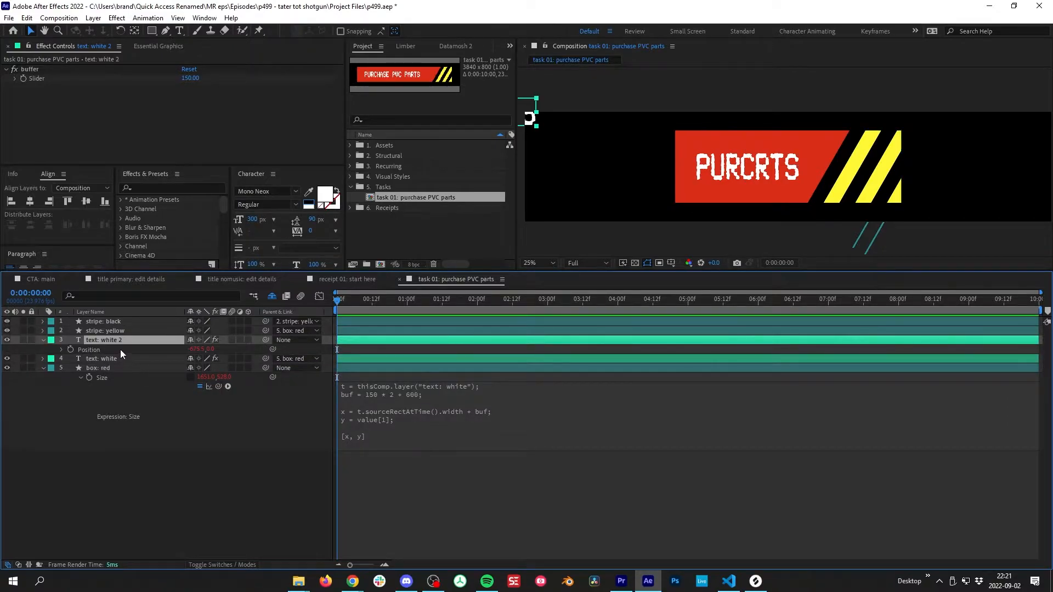
key("e")
key("e")
left_click(366, 360)
key("ctrl+a")
key("Delete")
left_click(429, 348)
left_click(420, 370)
key("ctrl+a")
key("Delete")
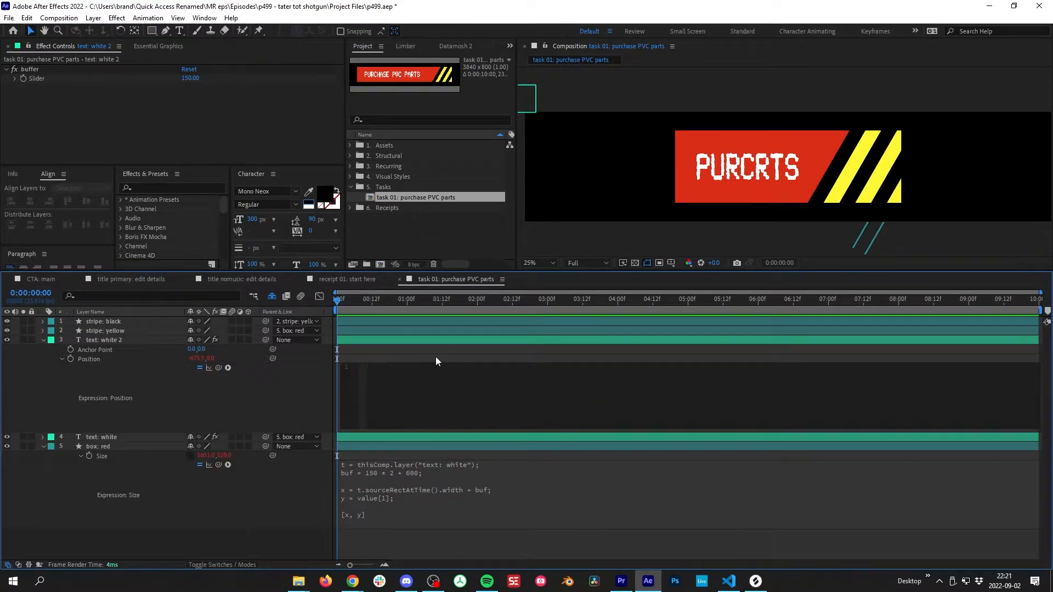
Rename the duplicated text layer "comp width".
left_click(430, 340)
left_click(430, 340)
key("Return")
type("comp")
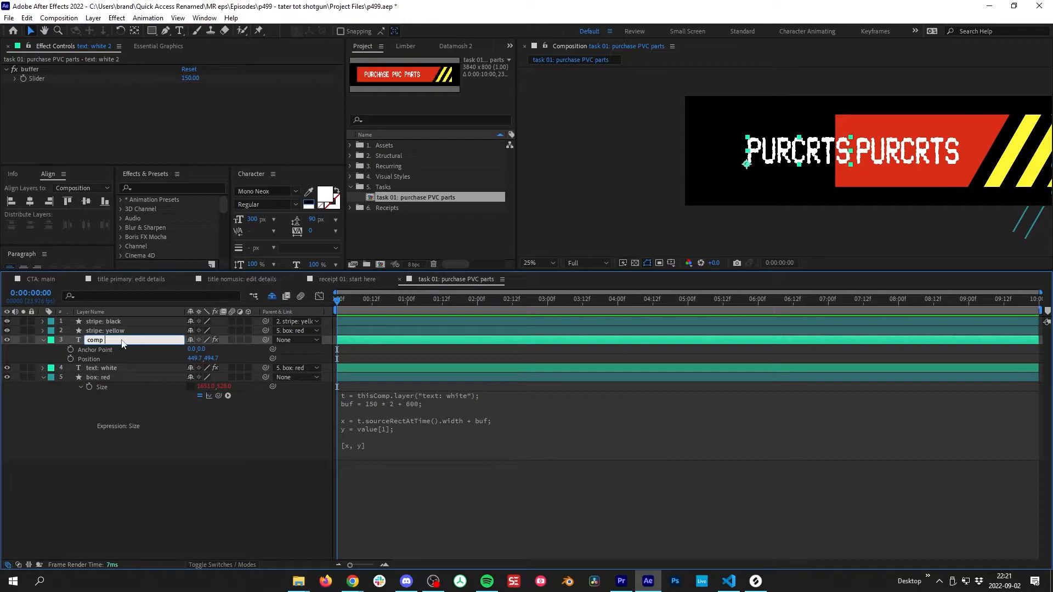
type(" width")
key("Return")
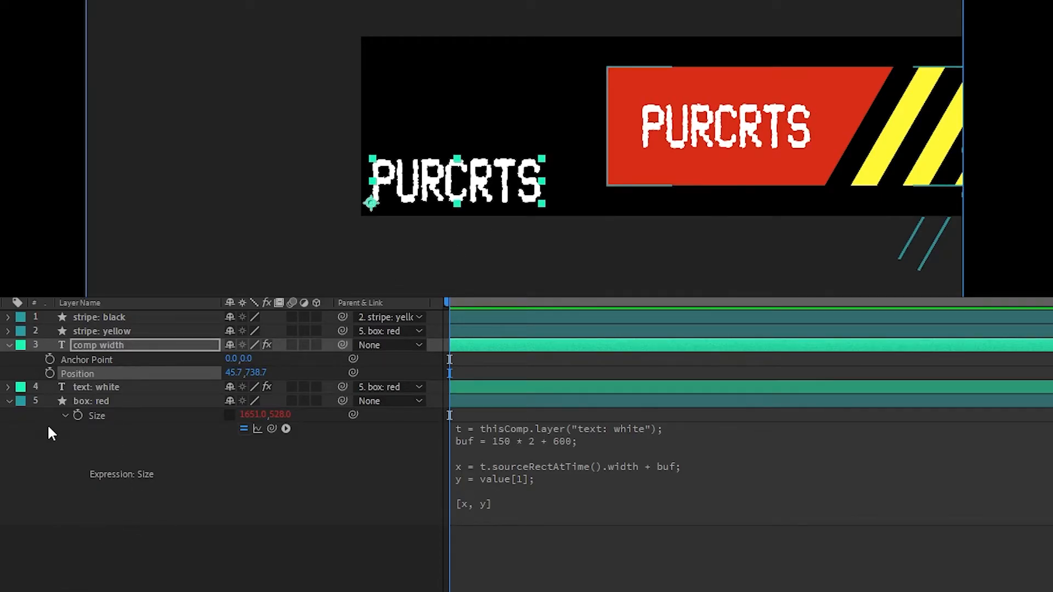
Add an expression to the Position of "comp width" that returns [x, y].
left_click(50, 373, "alt")
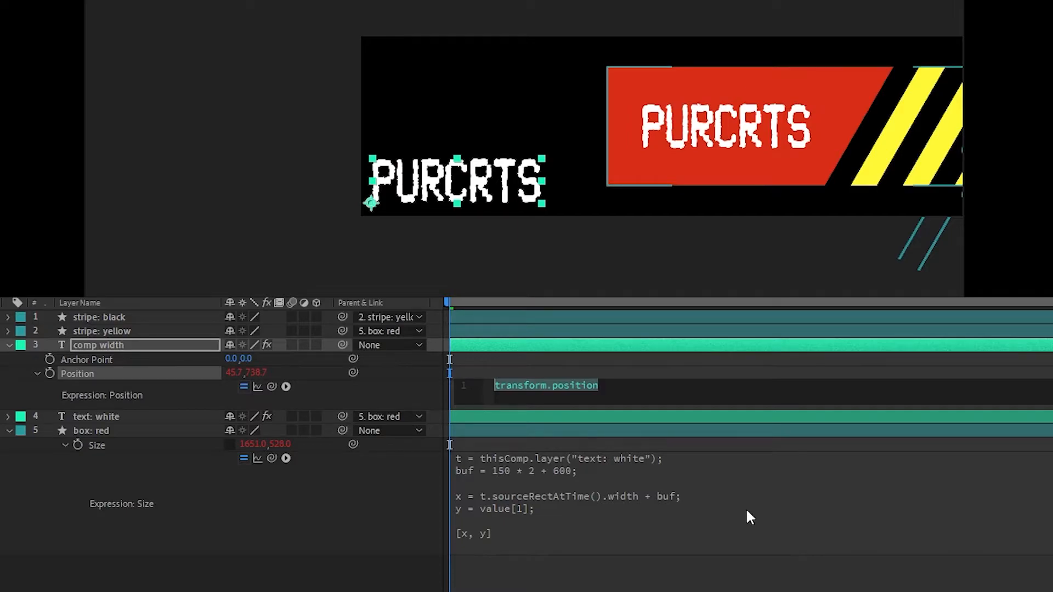
key("BackSpace")
type("[x")
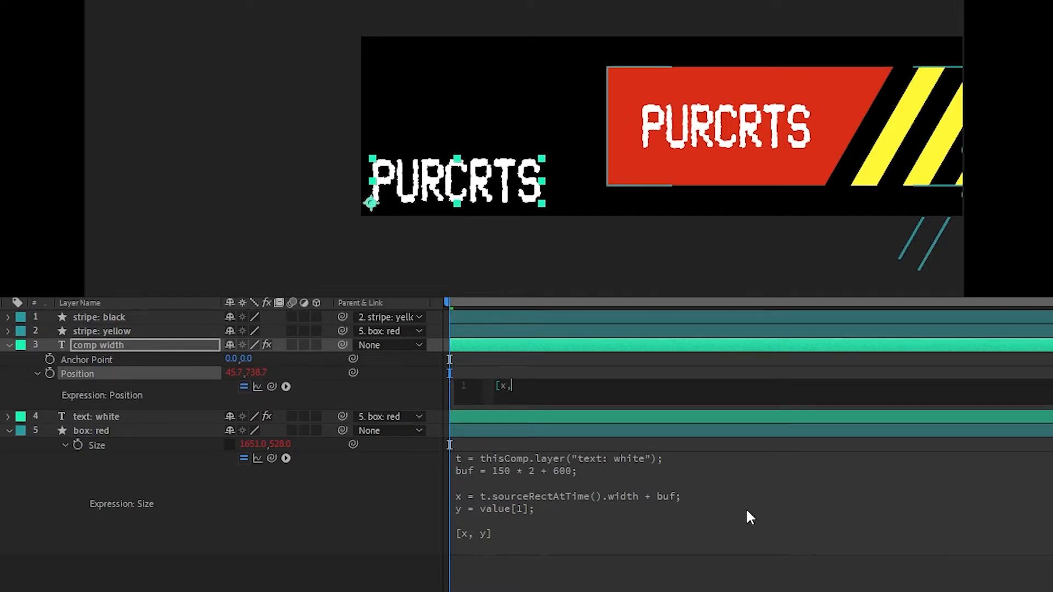
type(", y]")
Define y above the returned array as thisComp.height - thisLayer.sourceRectAtTime().height; in the Position expression.
key("Home")
key("Return")
key("Up")
key("ctrl+a")
key("Delete")
key("Tab")
type("y = thisComp.")
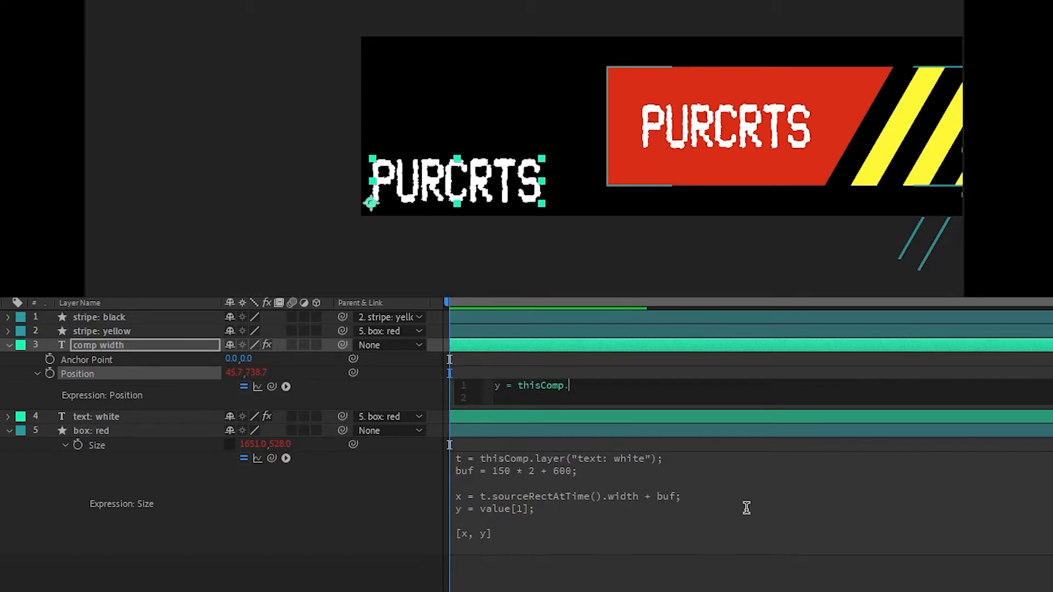
type("height - thisLayer.sou")
key("Down")
key("Down")
key("Return")
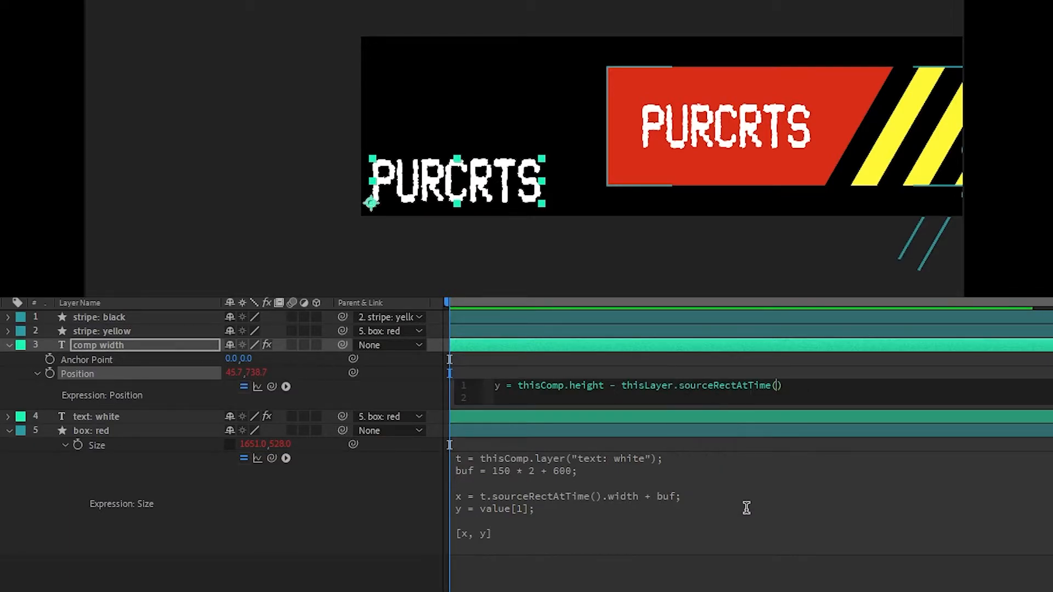
key("Right")
type(".height")
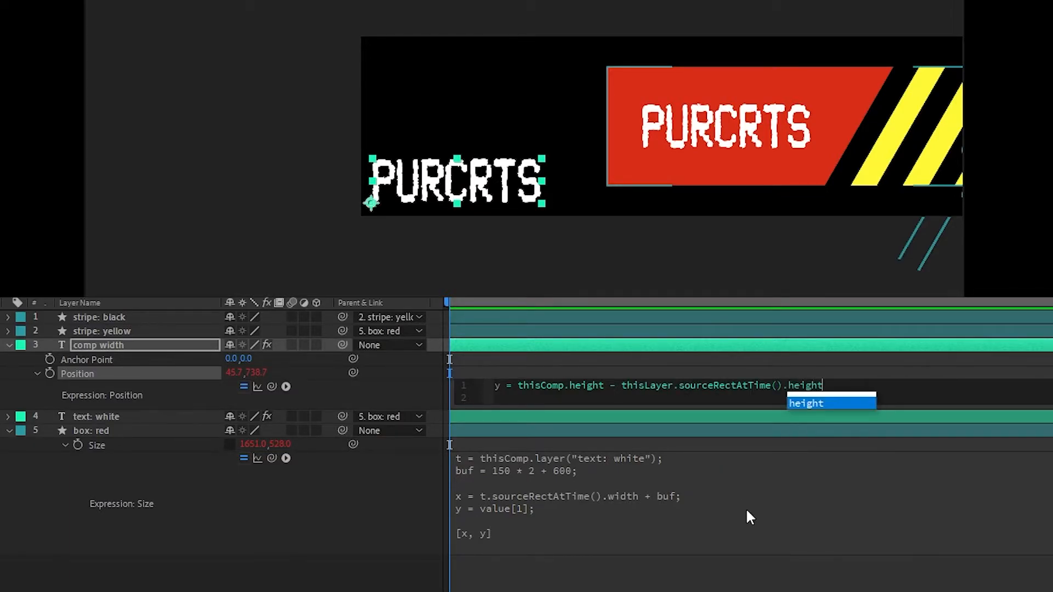
type(";")
key("Return")
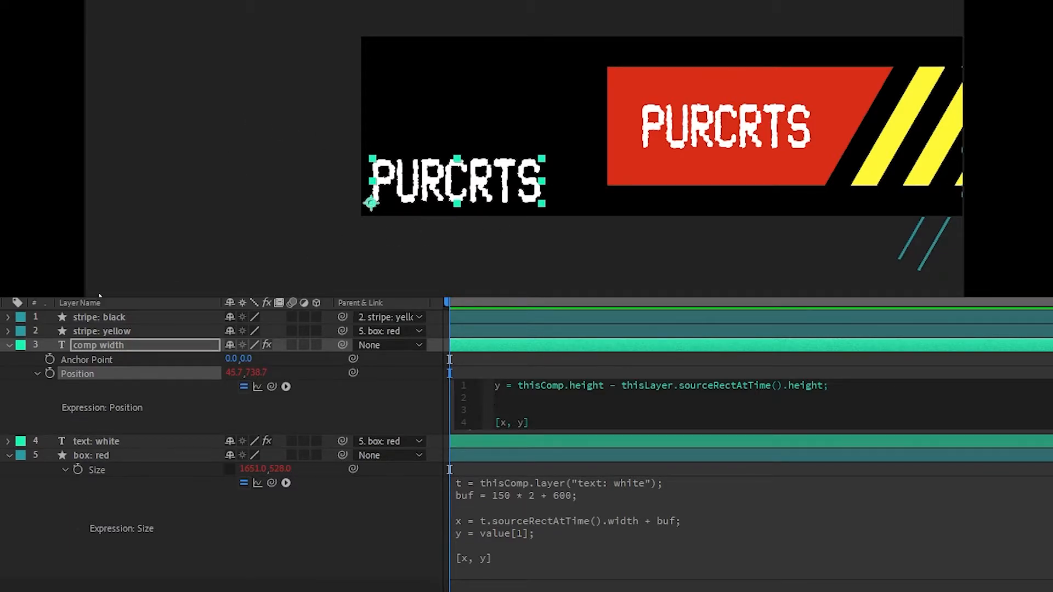
Add x = 0; as the first line of the "comp width" Position expression and apply it.
type("x")
key("BackSpace")
key("Return")
key("Up")
type("x = thisComp")
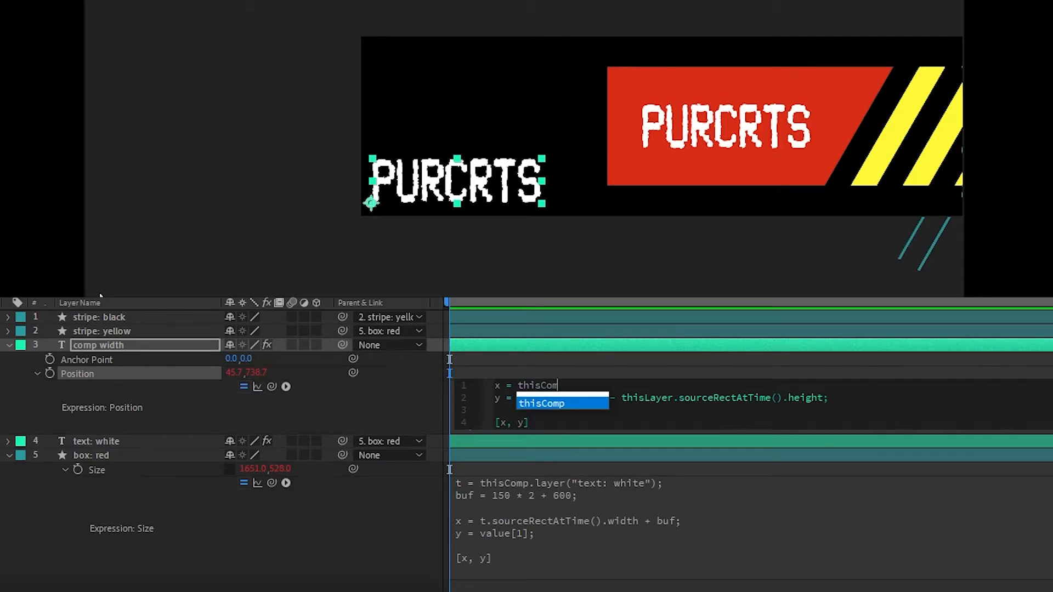
key("BackSpace")
key("BackSpace")
key("BackSpace")
key("BackSpace")
key("BackSpace")
key("BackSpace")
key("BackSpace")
key("BackSpace")
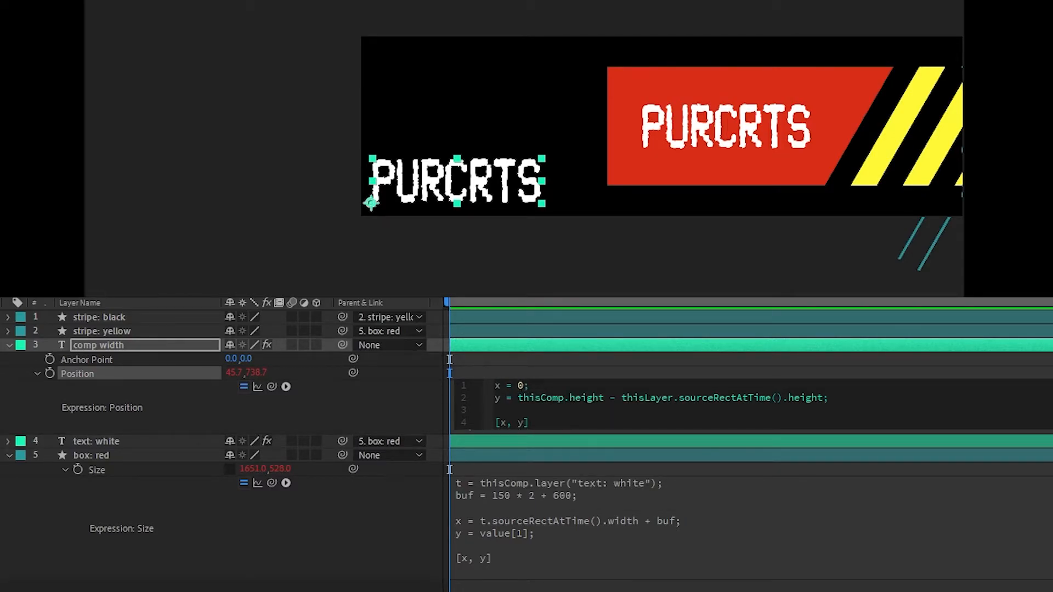
left_click(568, 373)
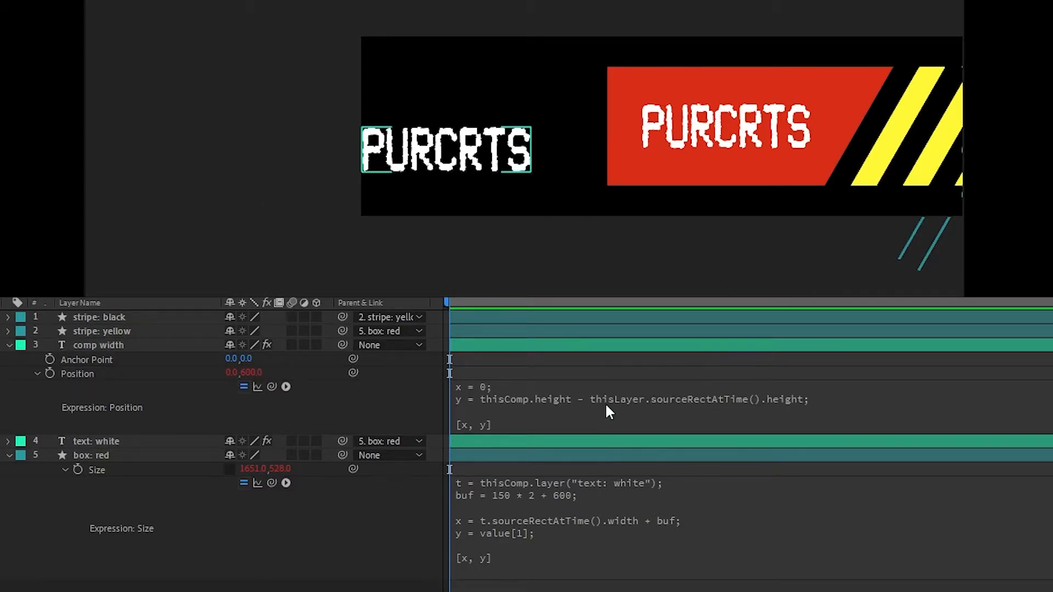
Shorten the y line of the Position expression to y = thisComp.height; by removing the subtracted text height.
left_click(720, 396)
left_click_drag(605, 398, 823, 399)
key("BackSpace")
left_click(791, 366)
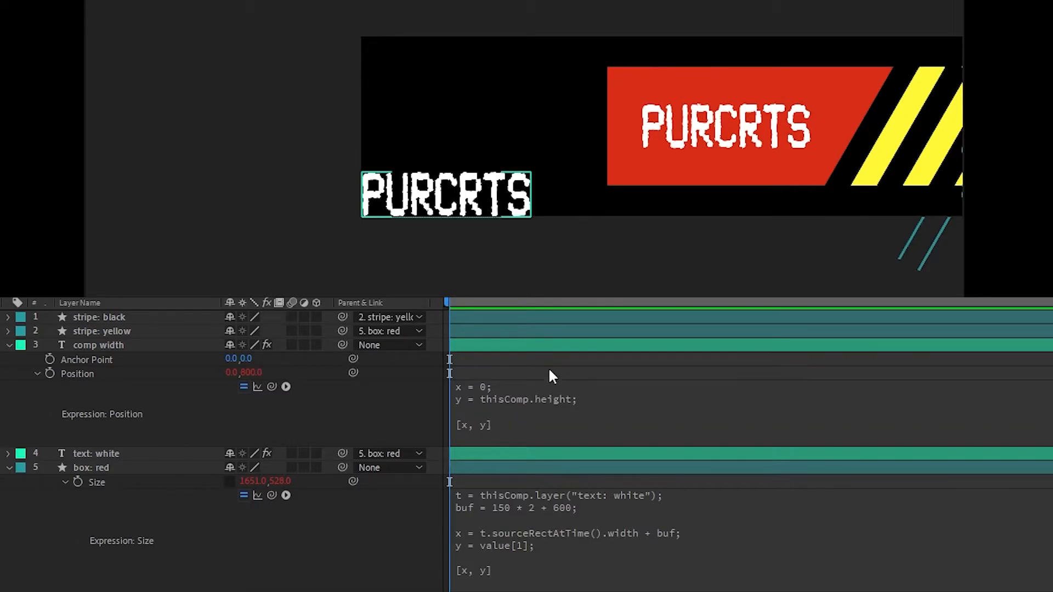
Inspect how the "comp width" text aligns with the composition's lower-left corner.
left_click(564, 347)
scroll(487, 227, "up", 1)
left_click_drag(371, 261, 493, 134)
scroll(374, 181, "up", 1)
scroll(252, 155, "up", 1)
scroll(414, 236, "down", 1)
key("comma")
key("comma")
key("comma")
key("comma")
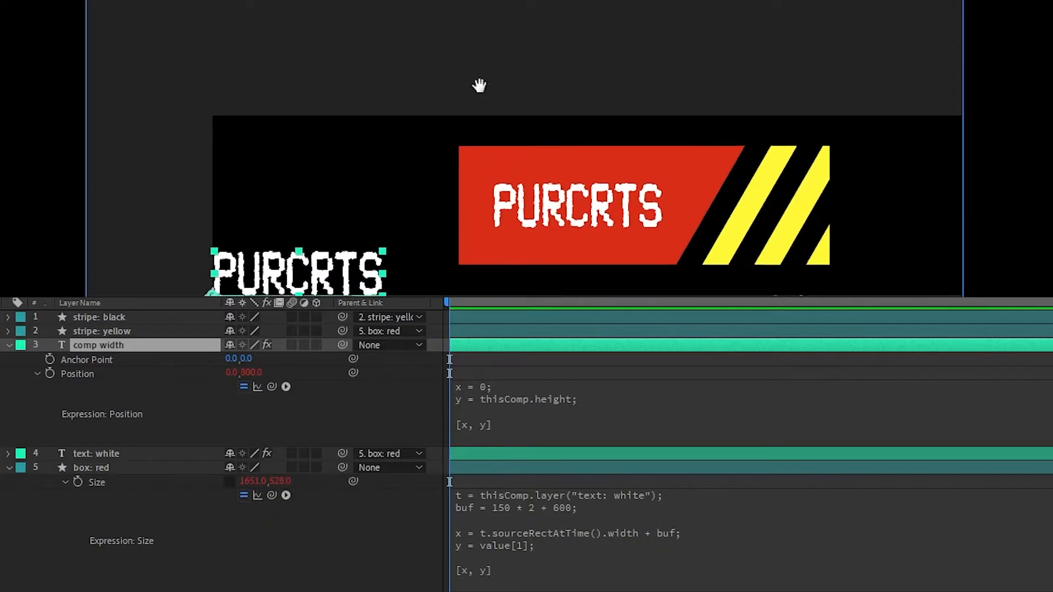
key("period")
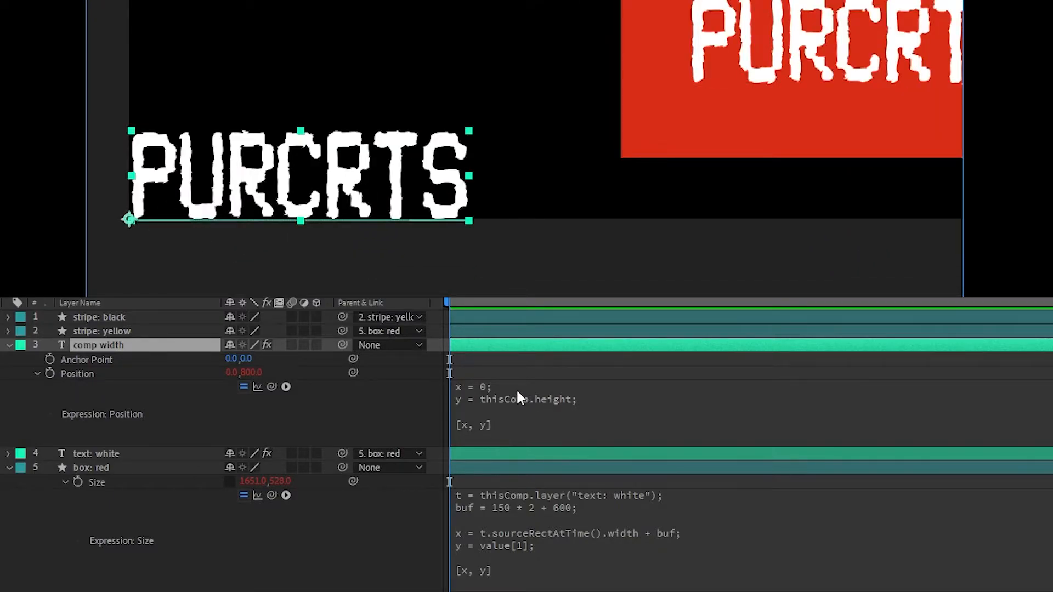
key("comma")
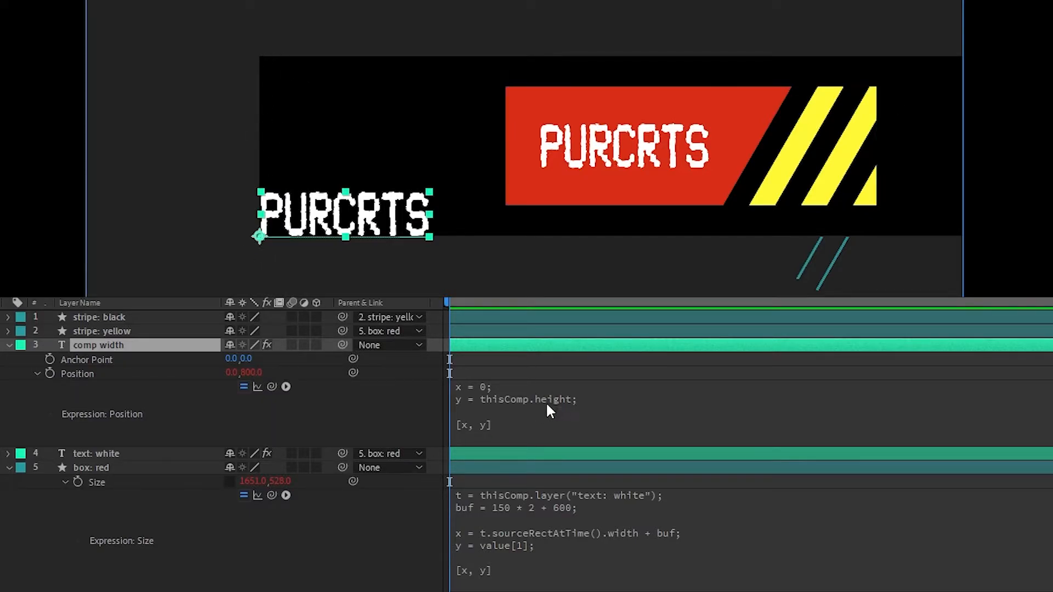
Add the expression thisComp.width; to the Source Text of the "comp width" layer.
left_click(246, 188)
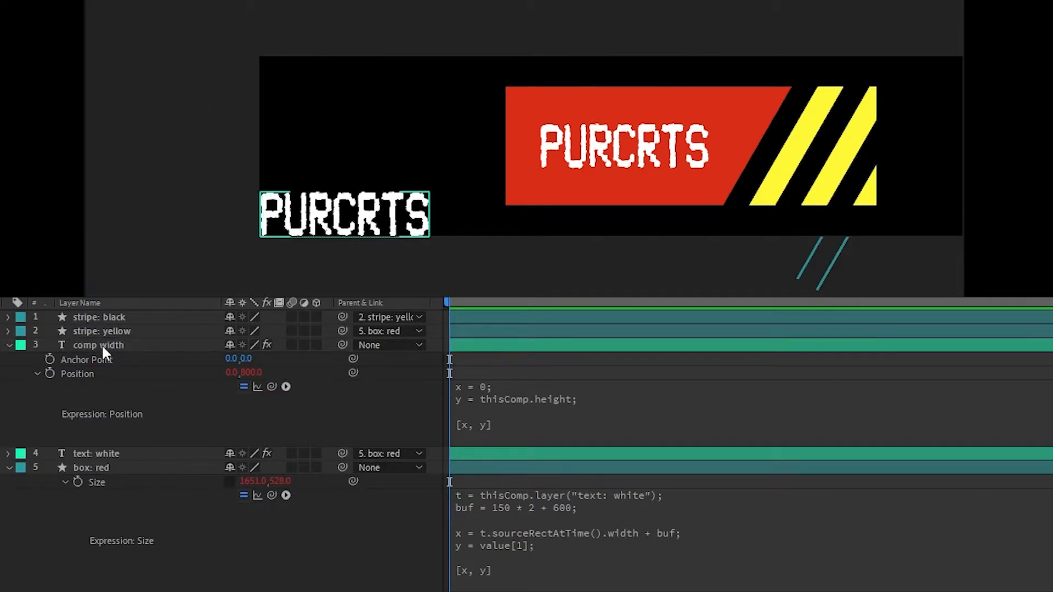
left_click(9, 345)
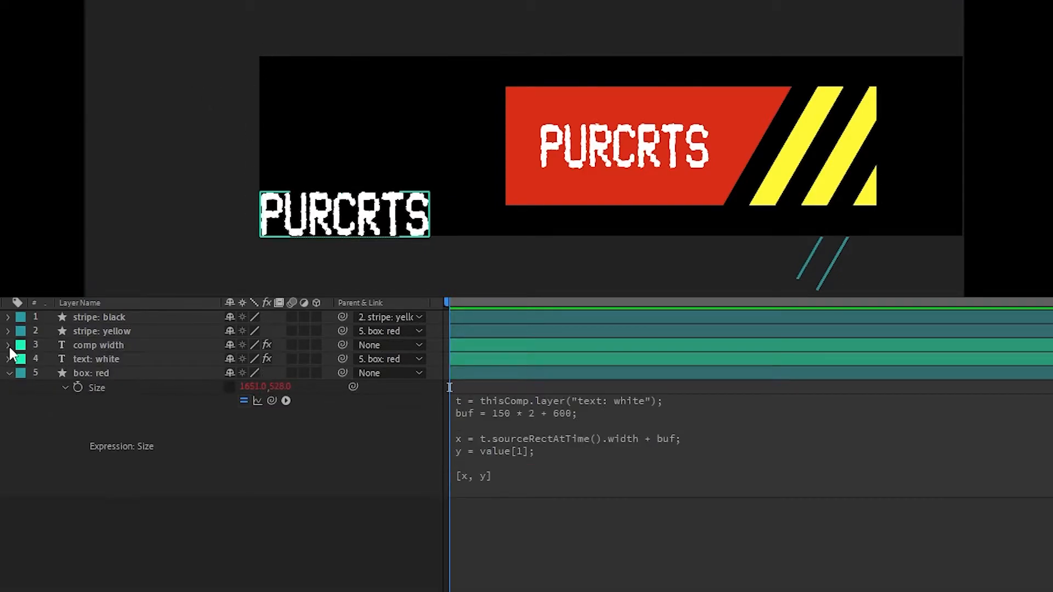
left_click(9, 345)
left_click(23, 387)
left_click(22, 360)
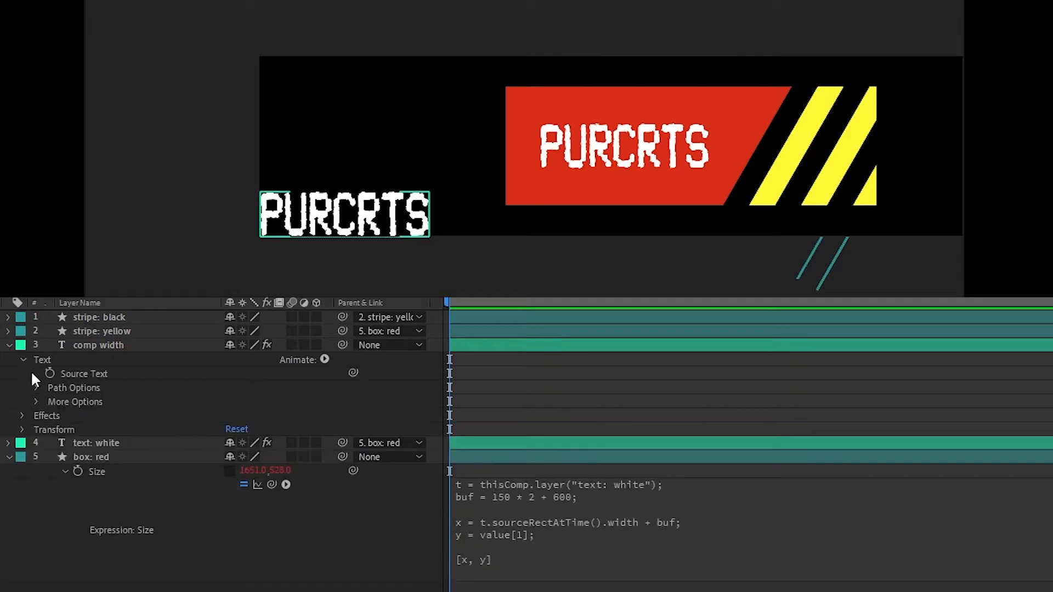
left_click(50, 373, "alt")
type("this")
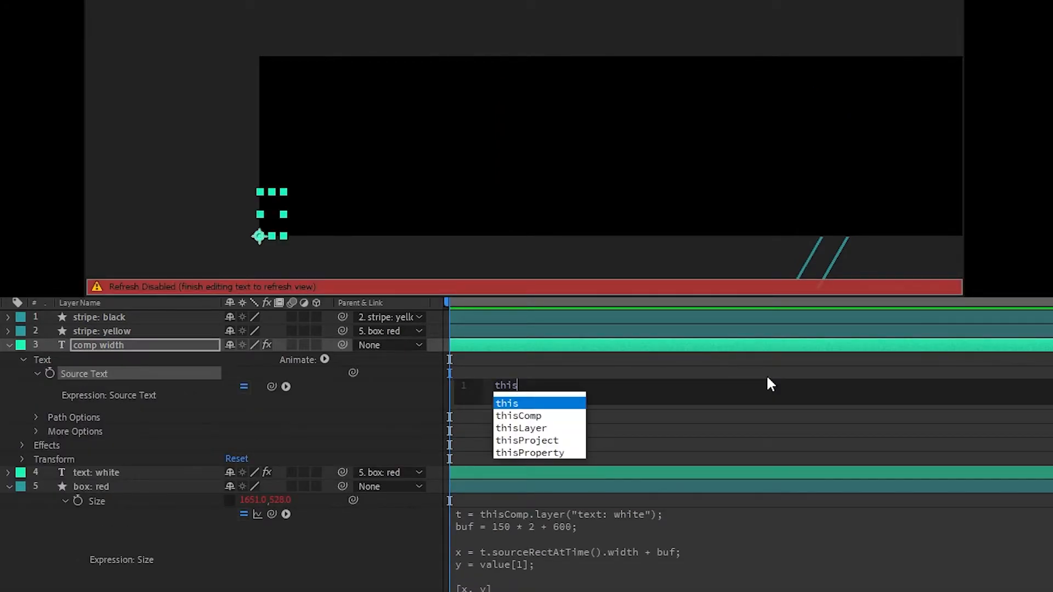
type("Comp.width;")
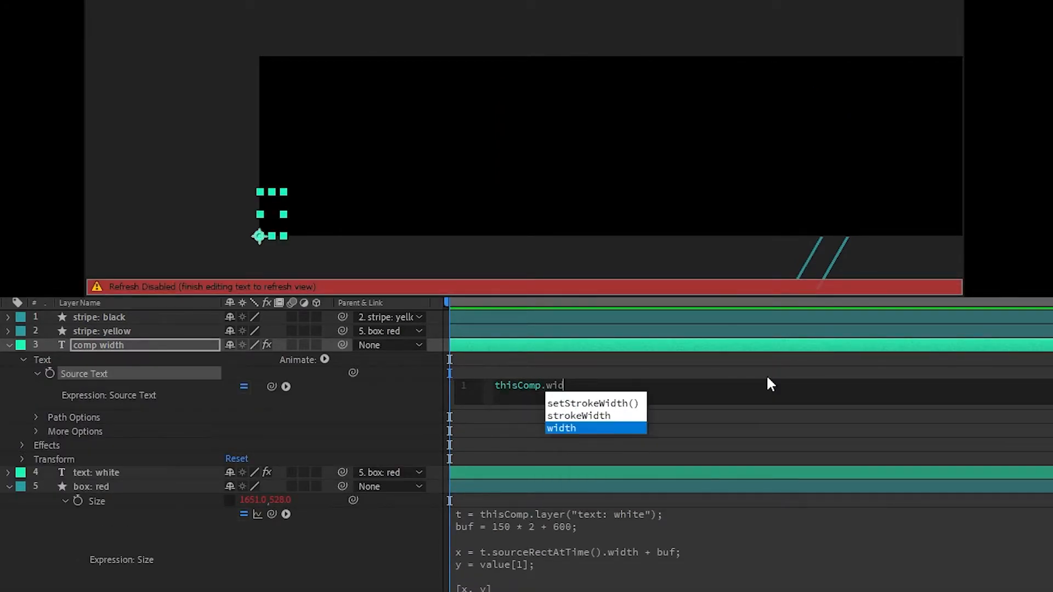
left_click(707, 441)
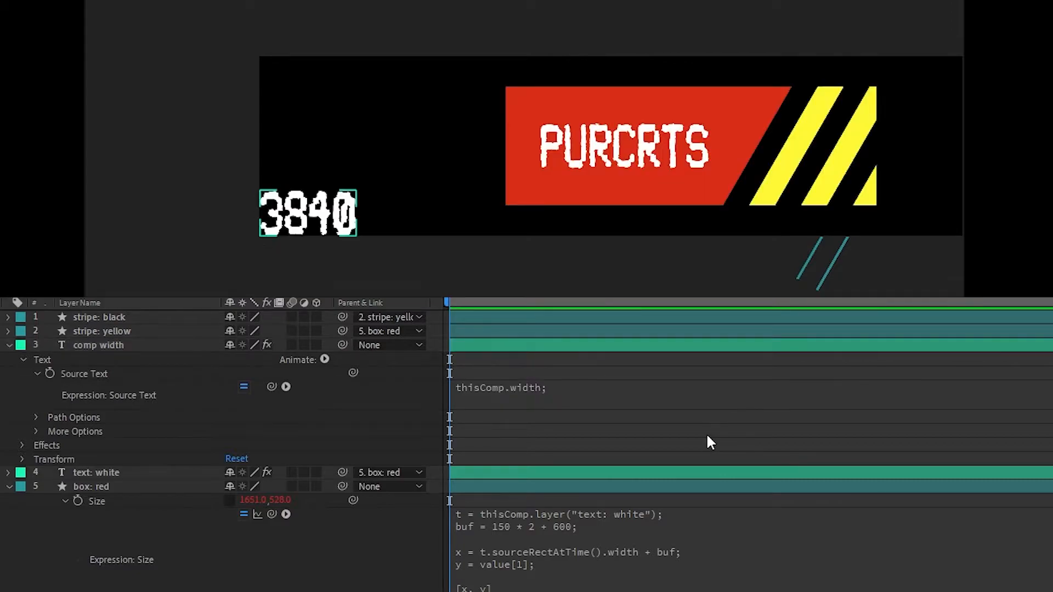
Replace the Source Text expression with t = thisComp.layer("box: red"); to reference the red box layer.
key("period")
left_click_drag(339, 235, 353, 179)
scroll(565, 134, "down", 1)
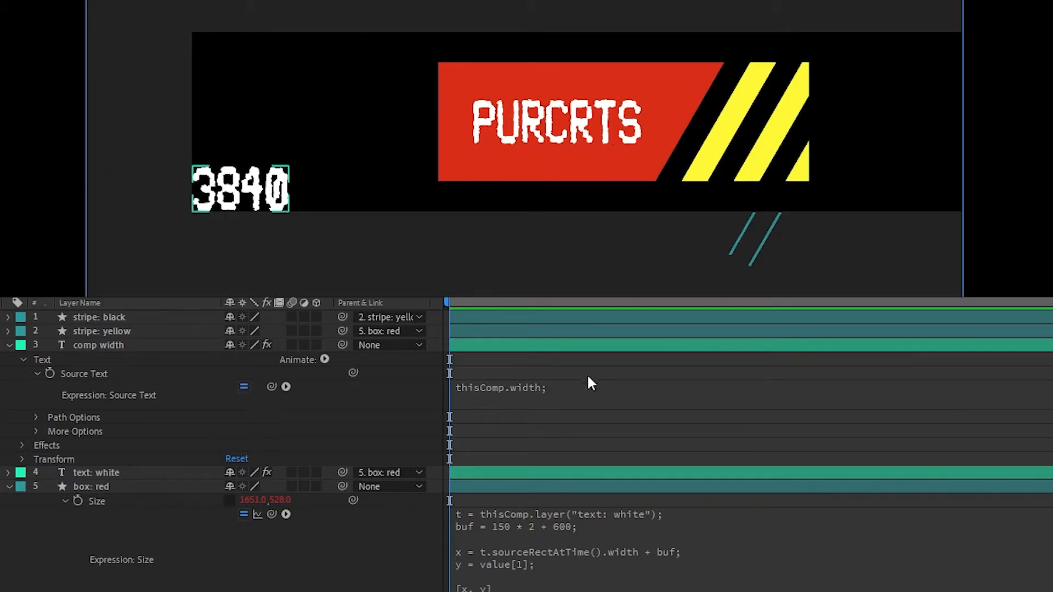
left_click(94, 486)
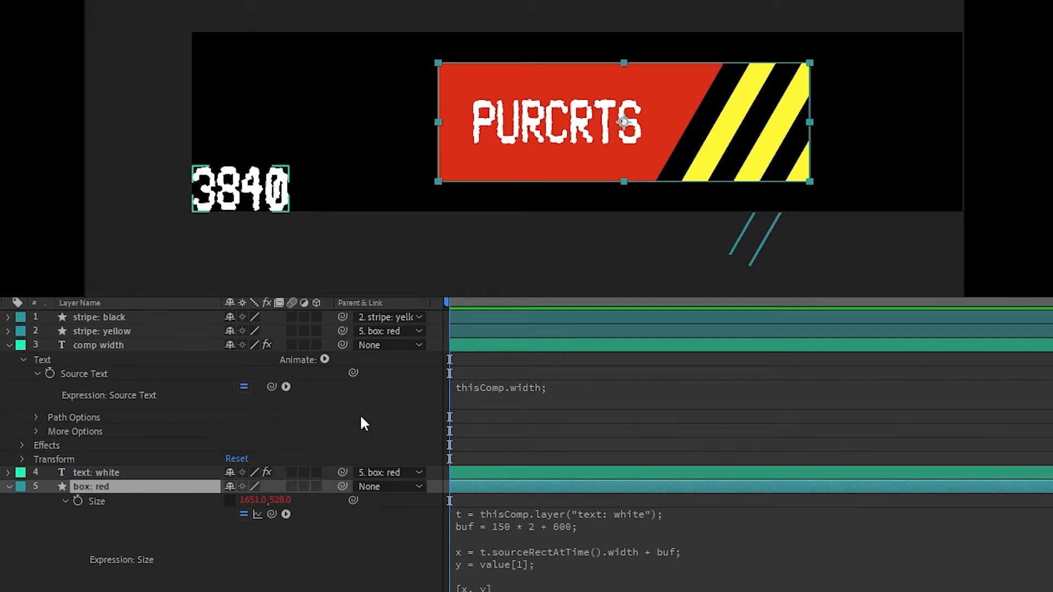
left_click(549, 392)
type("t = ")
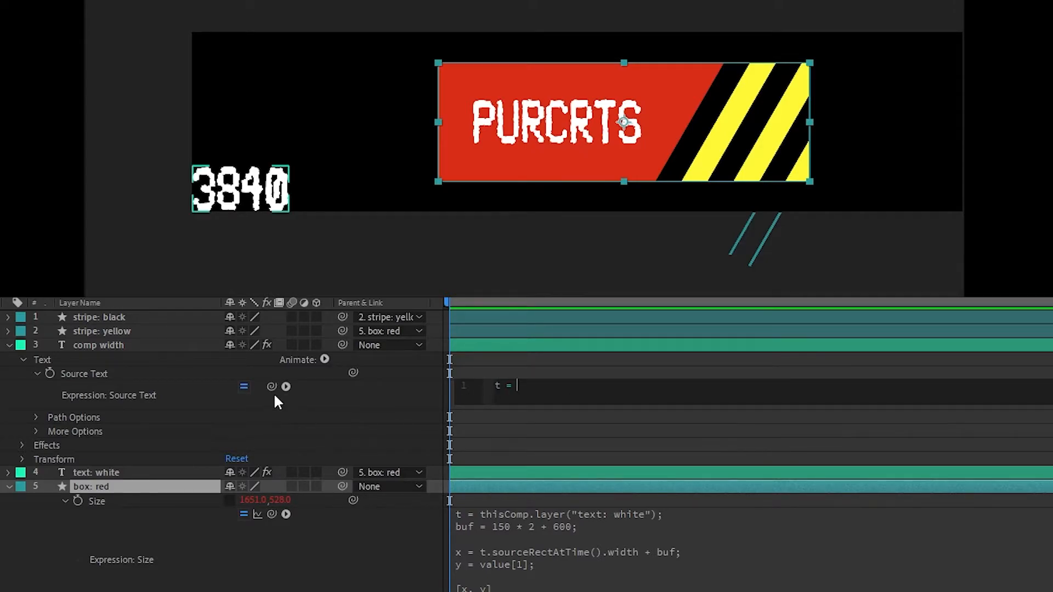
type("thisC")
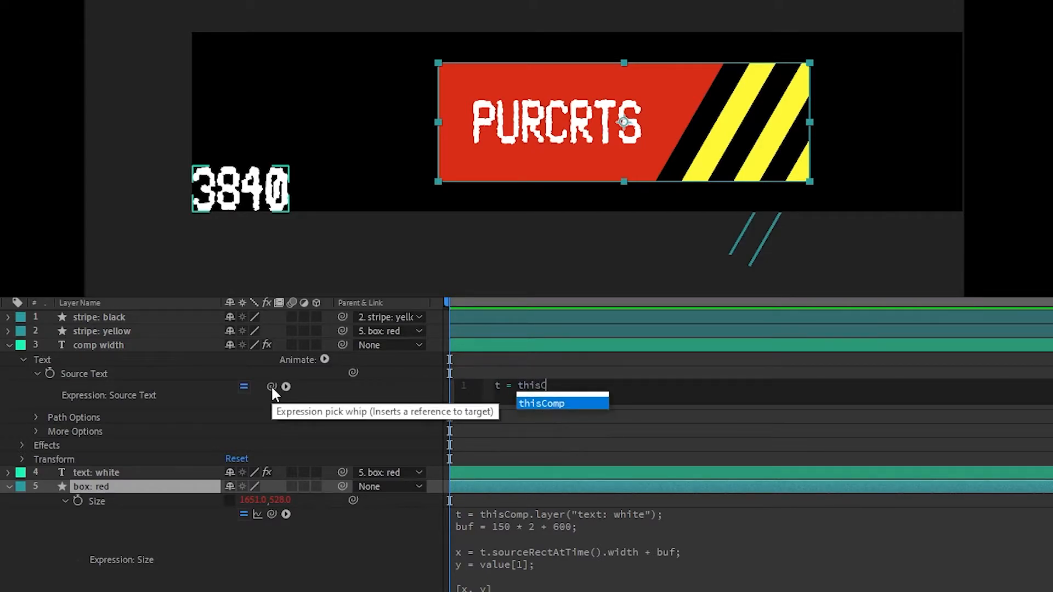
type("omp.layer()")
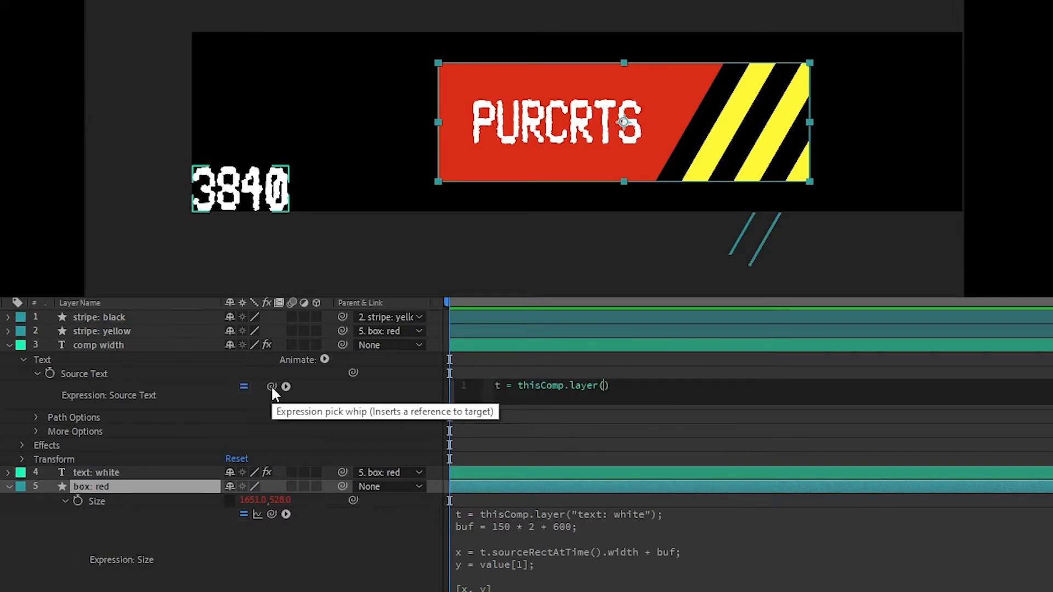
type("\"box")
key("Return")
key("Right")
type(";")
key("Return")
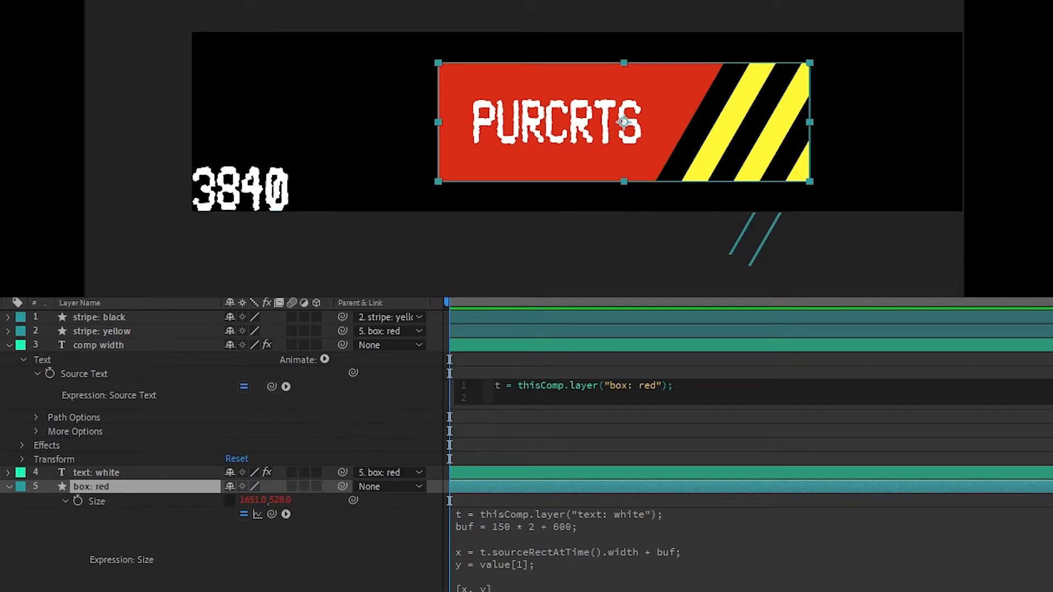
Add the line t.sourceRectAtTime().width; to the Source Text expression and apply it.
type("t.sour")
key("Down")
key("Return")
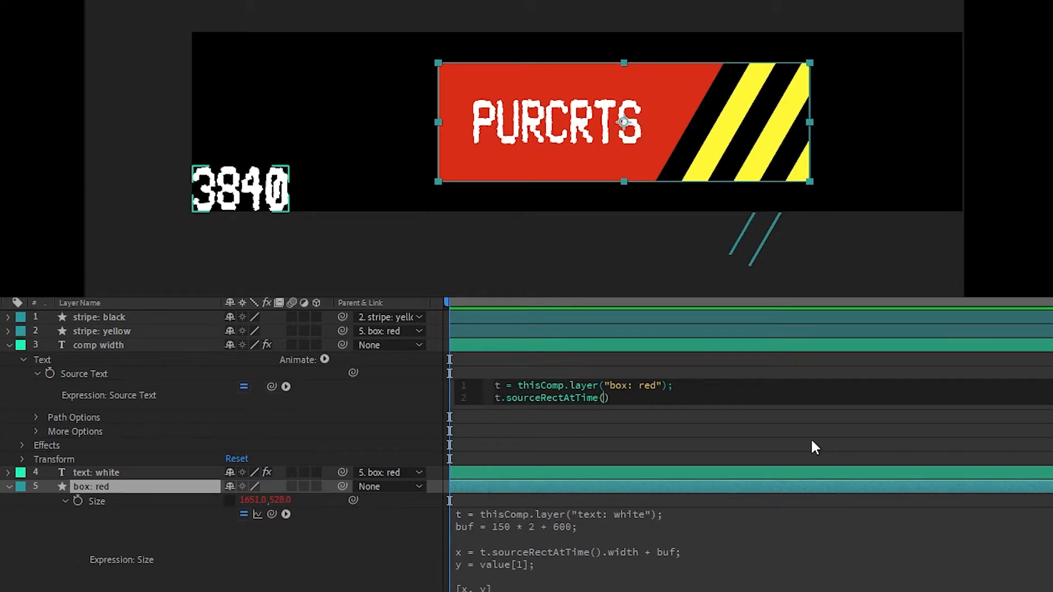
type(".w")
key("Return")
type(";")
left_click(811, 438)
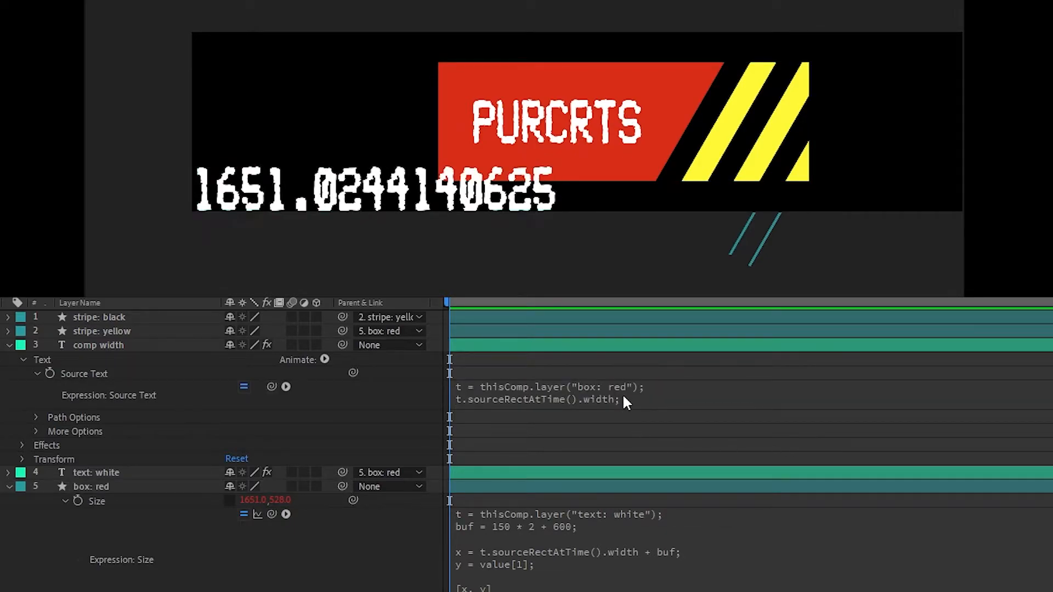
Insert Math. in front of t.sourceRectAtTime().width in the Source Text expression of "comp width".
left_click(635, 387)
left_click(713, 386)
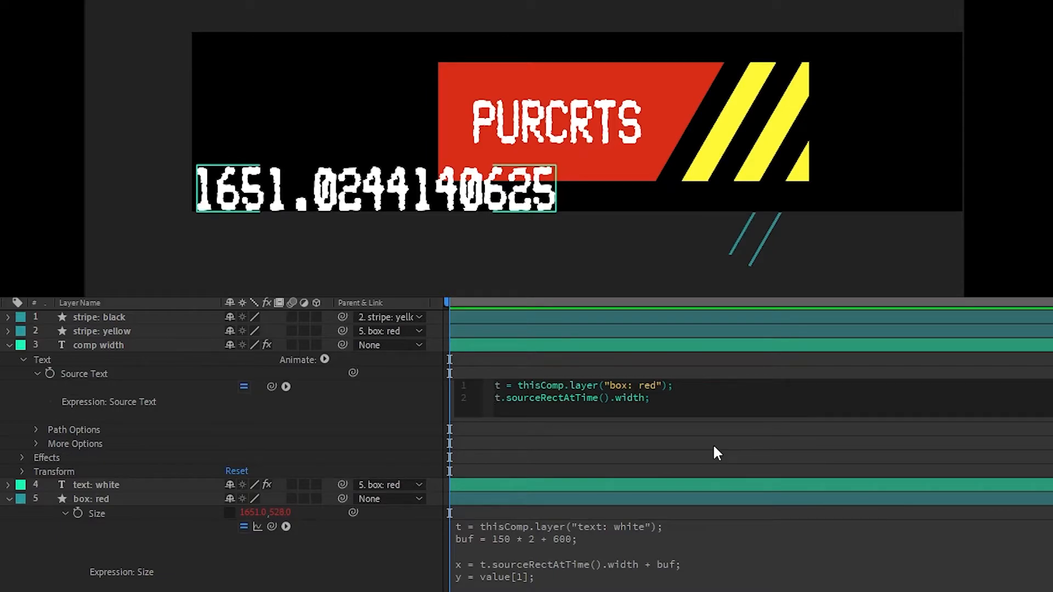
type("Math.")
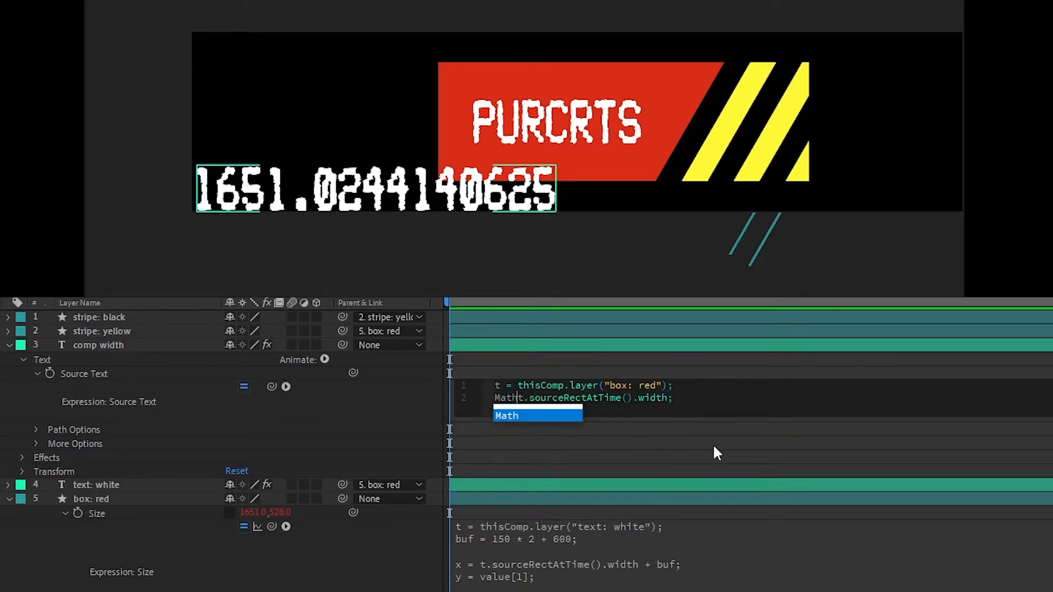
type("floor")
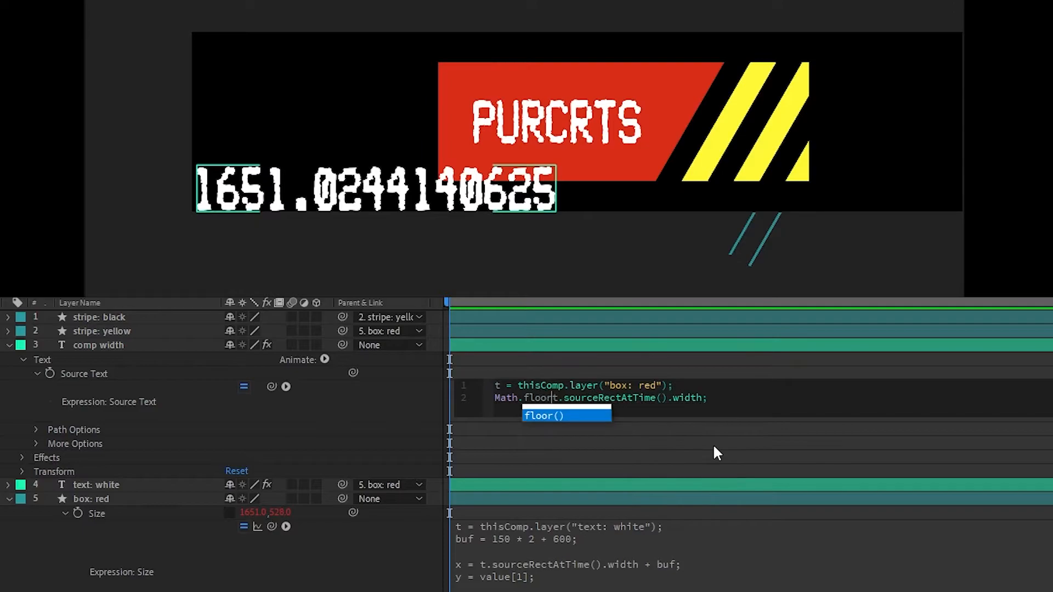
key("BackSpace")
key("BackSpace")
key("BackSpace")
key("BackSpace")
key("BackSpace")
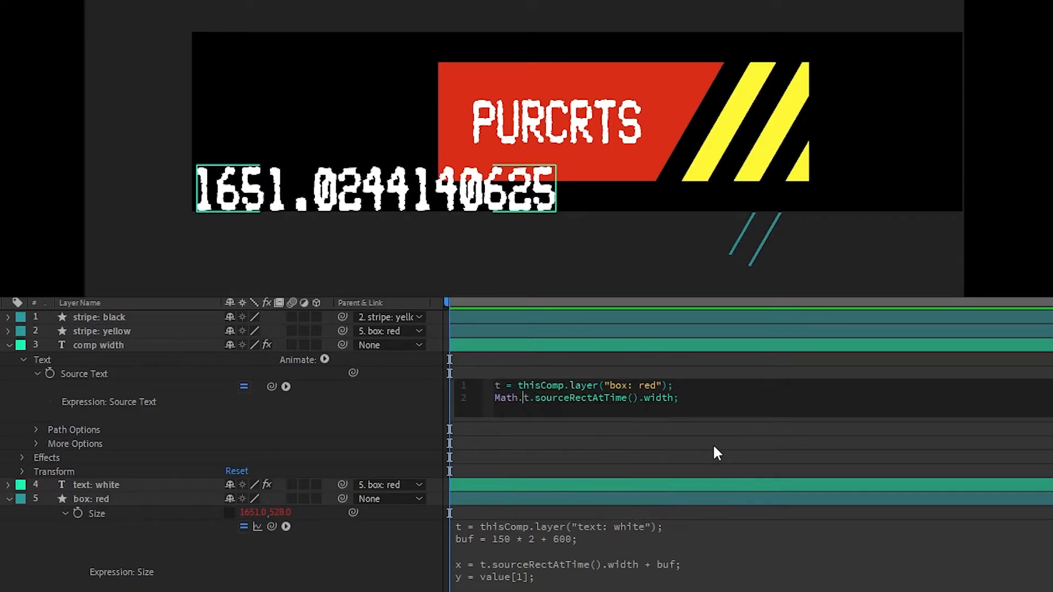
Complete the second expression line as Math.round(t.sourceRectAtTime().width); and apply it.
type("round")
key("Escape")
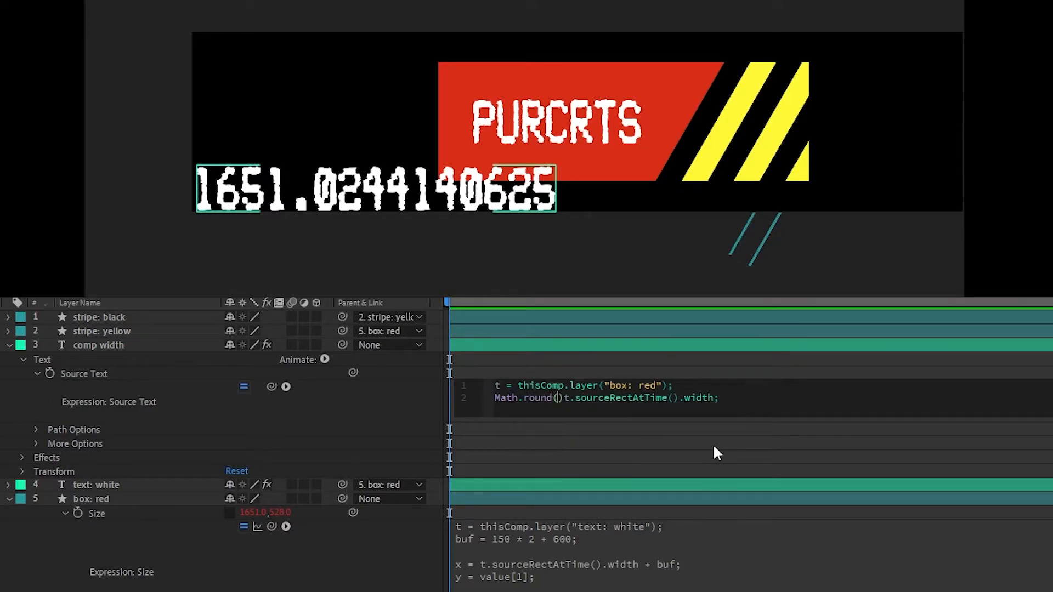
type("(")
key("End")
key("Left")
type(")")
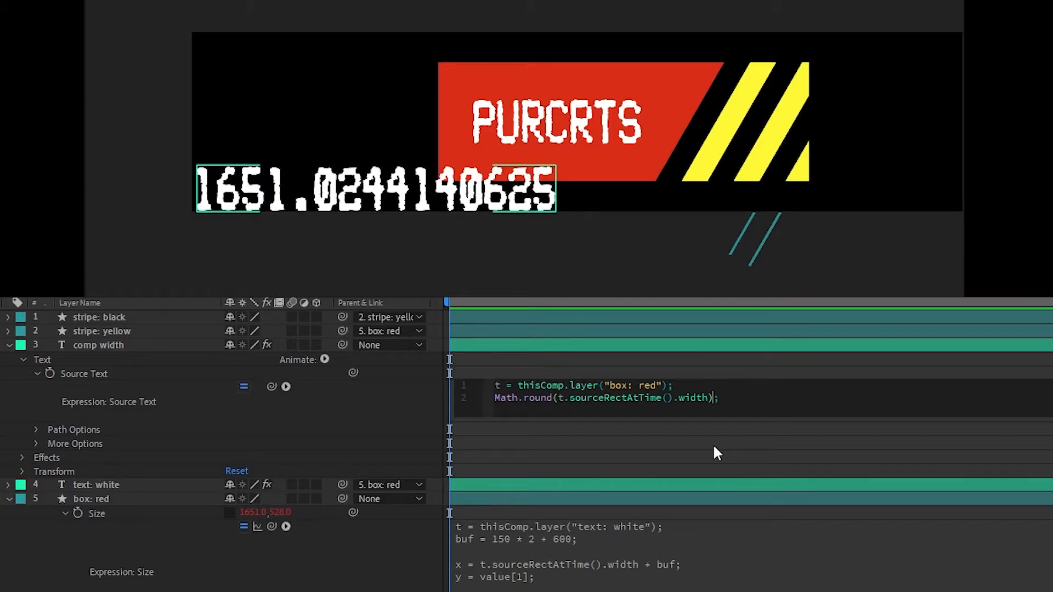
left_click(712, 440)
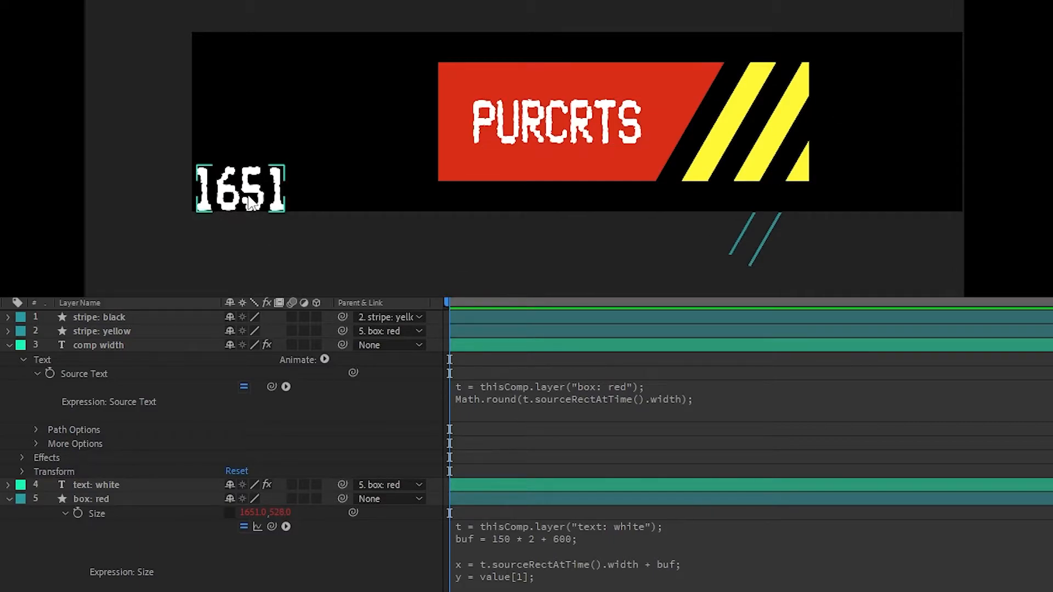
Set the task composition's width to 1651 px in its composition settings.
scroll(251, 203, "up", 2)
left_click_drag(251, 202, 735, 109)
scroll(488, 163, "down", 2)
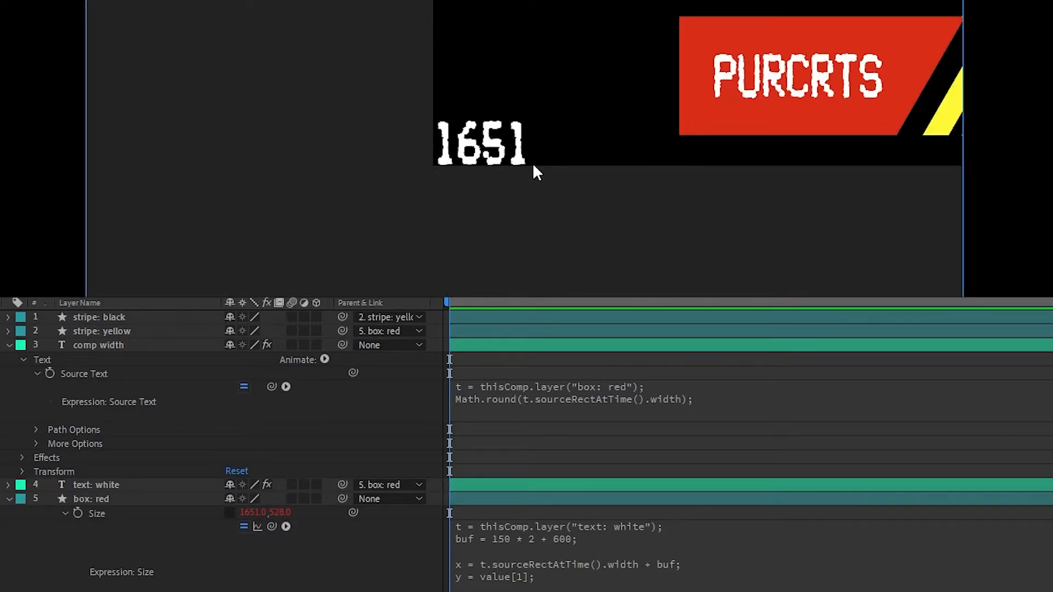
left_click_drag(555, 148, 369, 192)
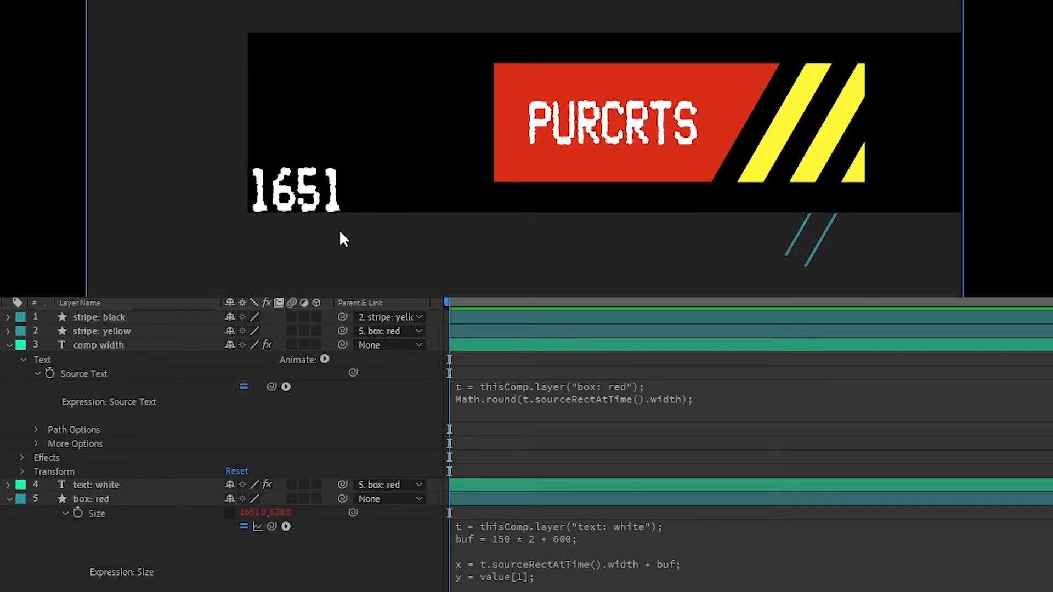
left_click(550, 348)
left_click(923, 449)
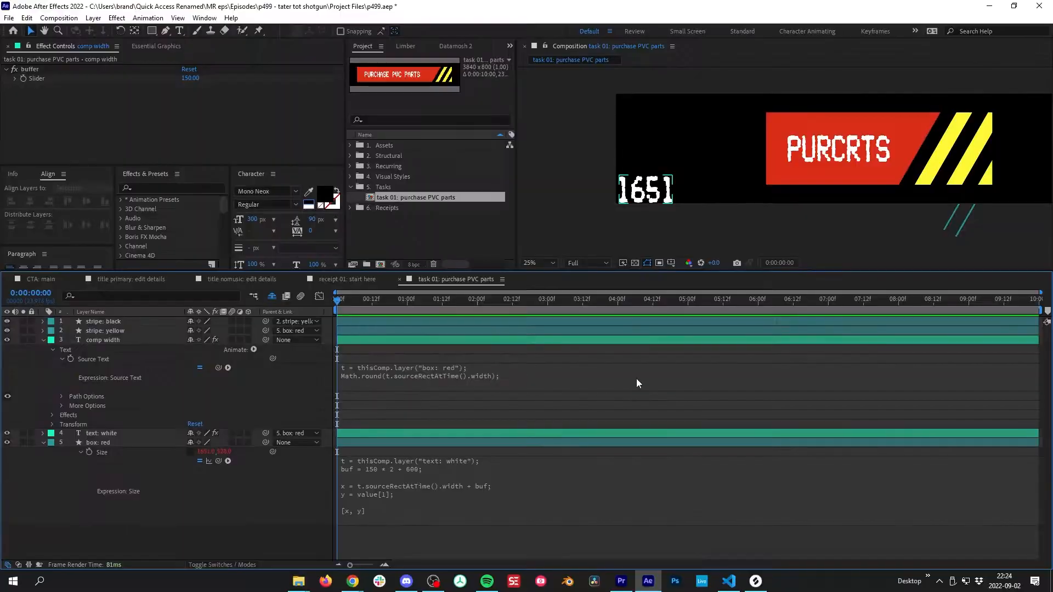
key("ctrl+k")
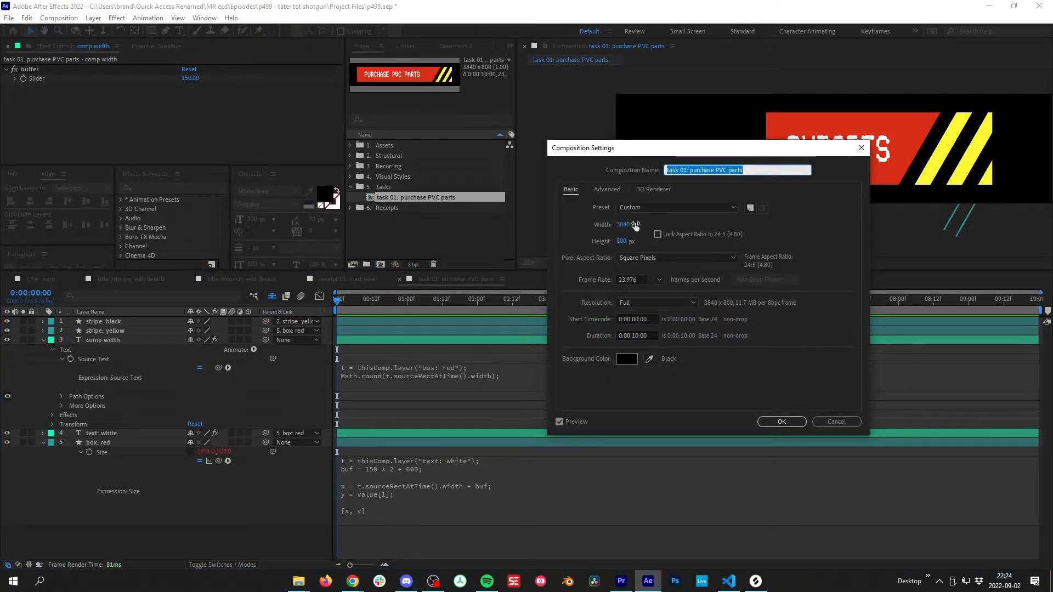
left_click_drag(690, 149, 727, 268)
key("Tab")
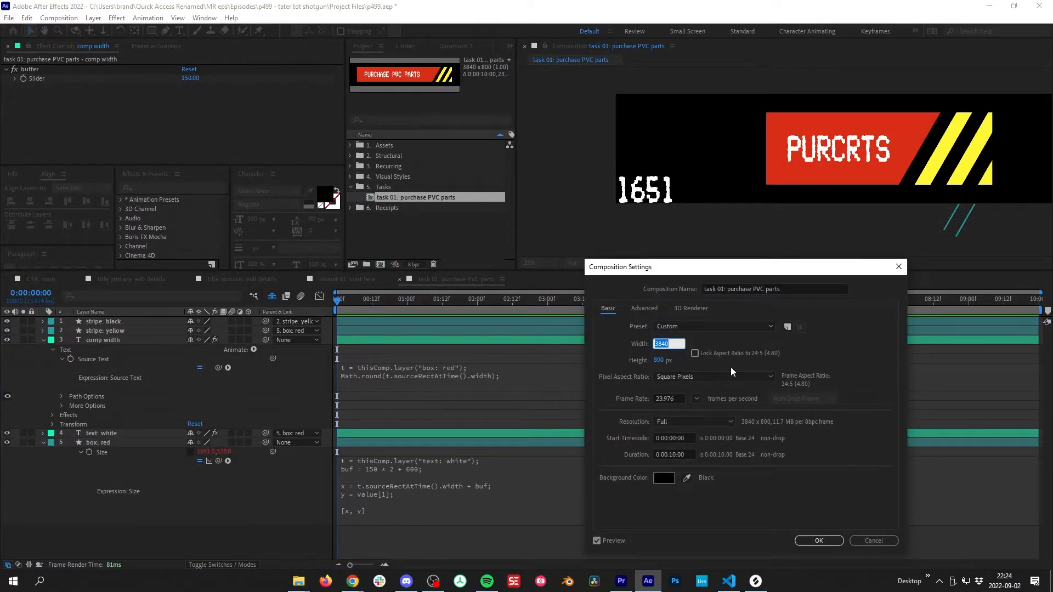
type("1651")
key("Return")
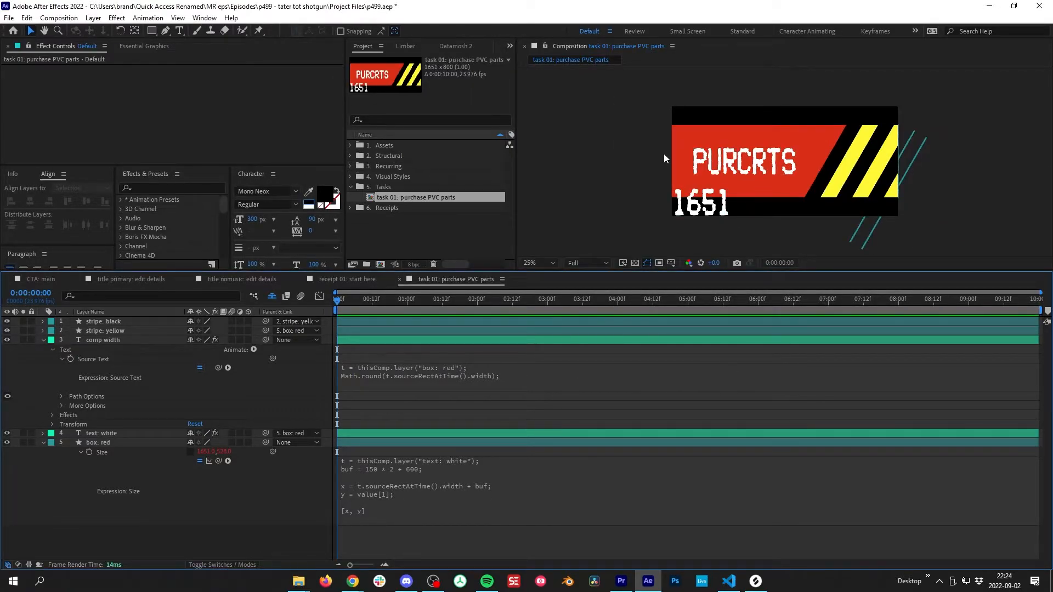
Set the height in the Size property of the "box: red" rectangle to 500.
left_click(97, 442)
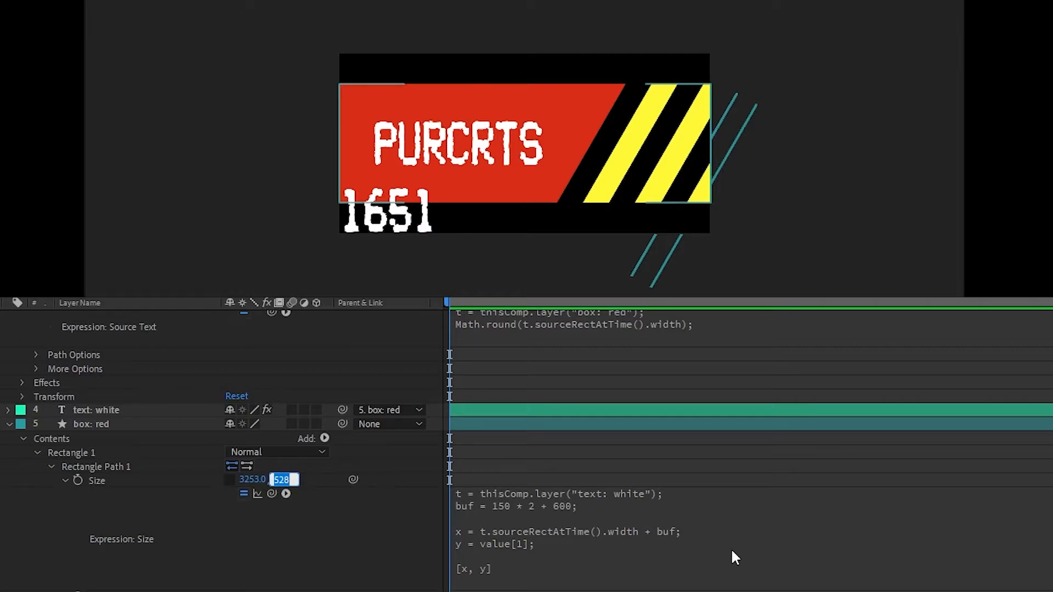
type("500")
key("Return")
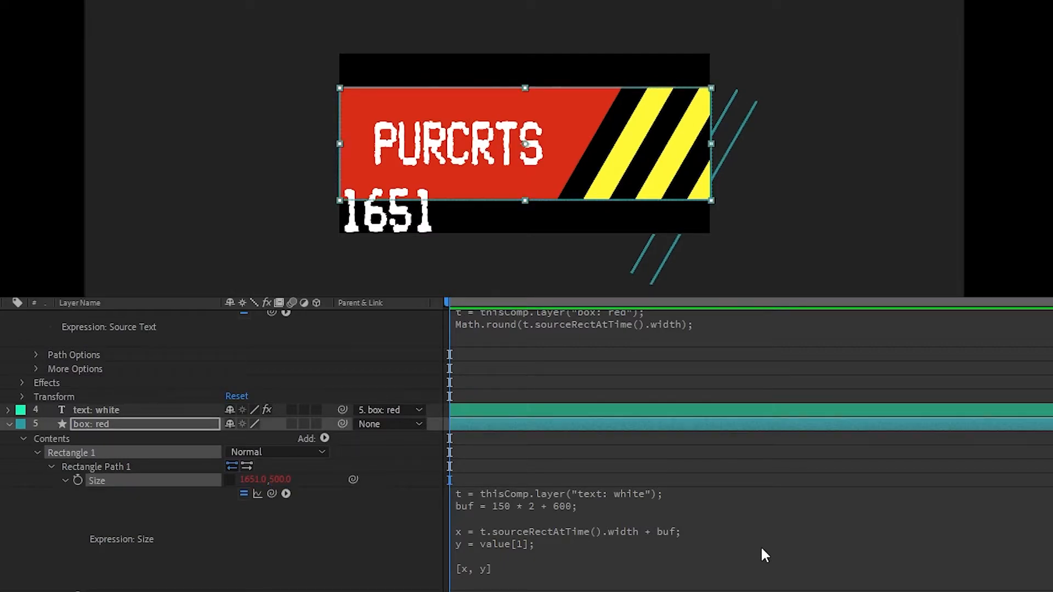
Set the task composition's height to 500 px in its composition settings.
key("ctrl+k")
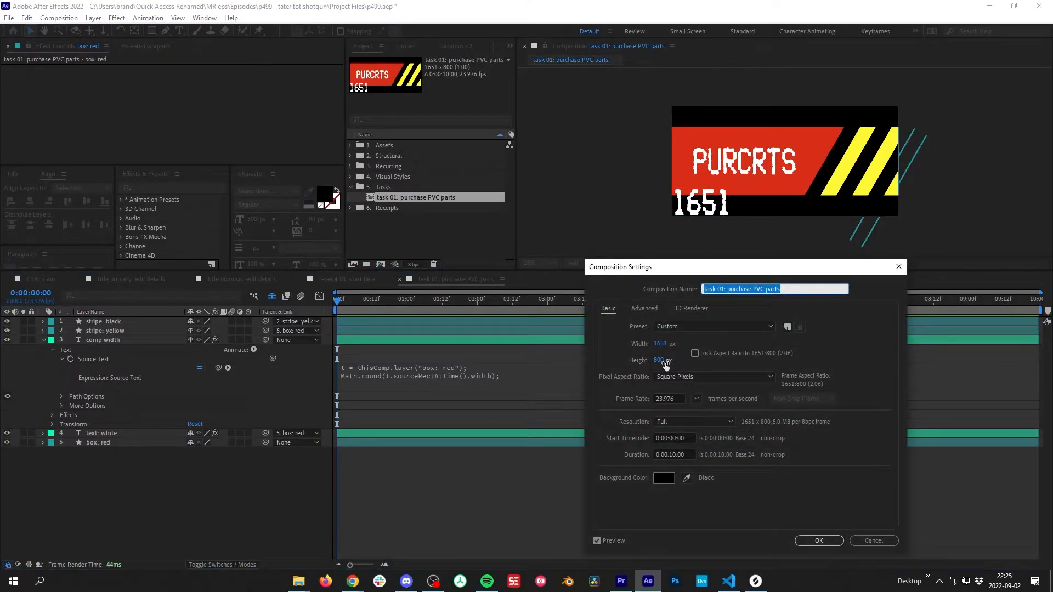
left_click(660, 360)
type("500")
key("Return")
Restyle the "comp width" text in bold Courier at a smaller size.
scroll(669, 204, "up", 3)
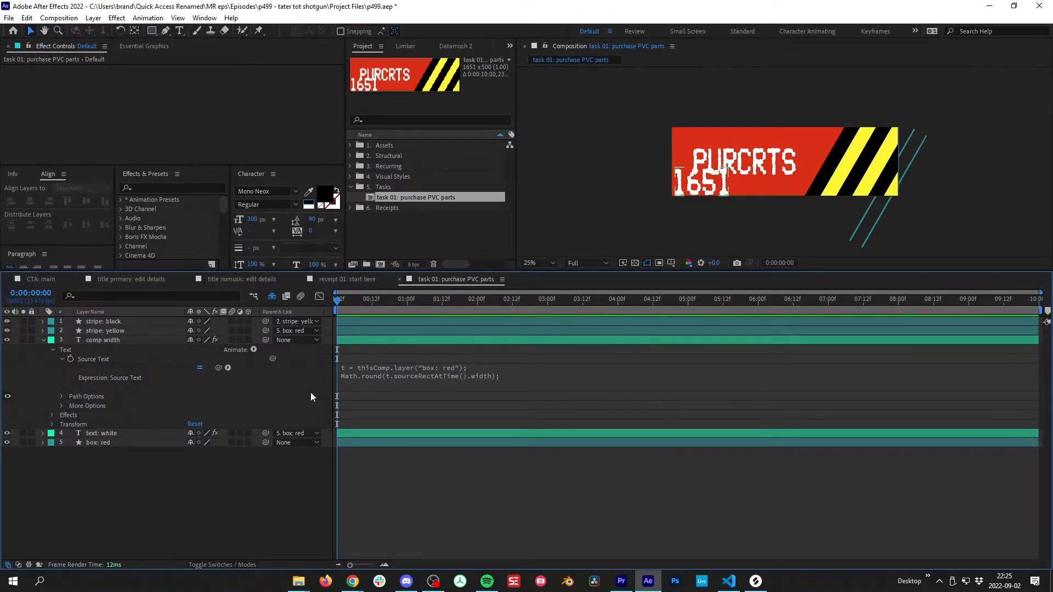
scroll(800, 163, "down", 1)
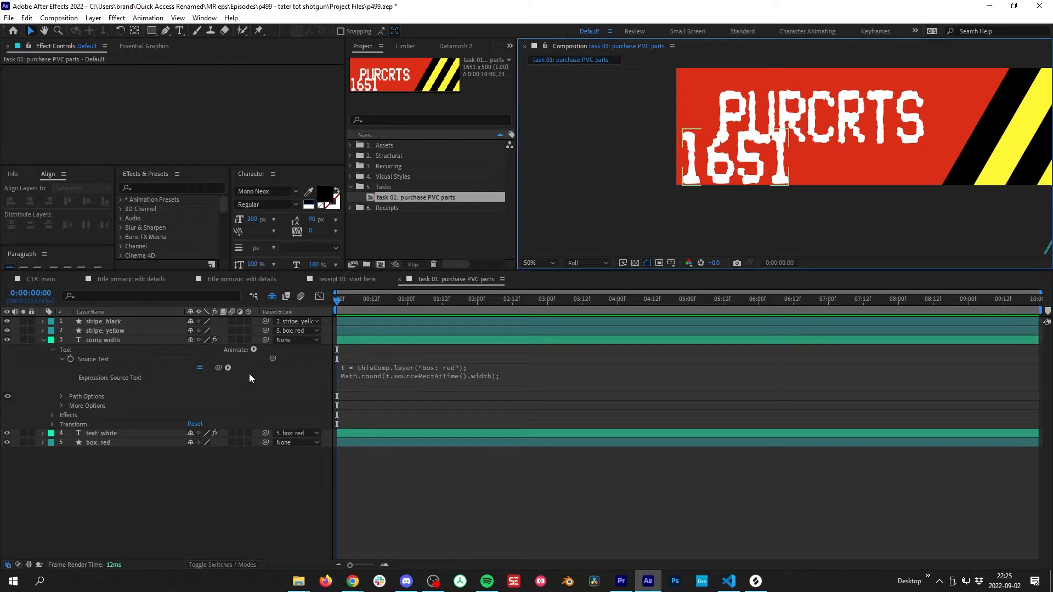
left_click(117, 340)
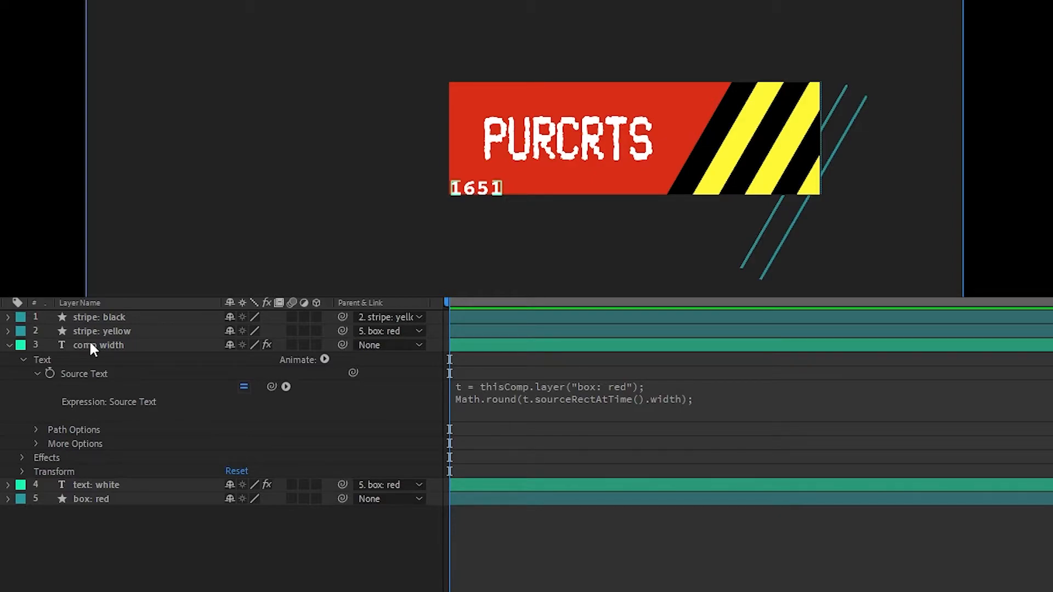
Try a Fill Color animator on "comp width" with an if/else expression comparing text.sourceText to thisComp.width, and copy its code.
left_click(324, 359)
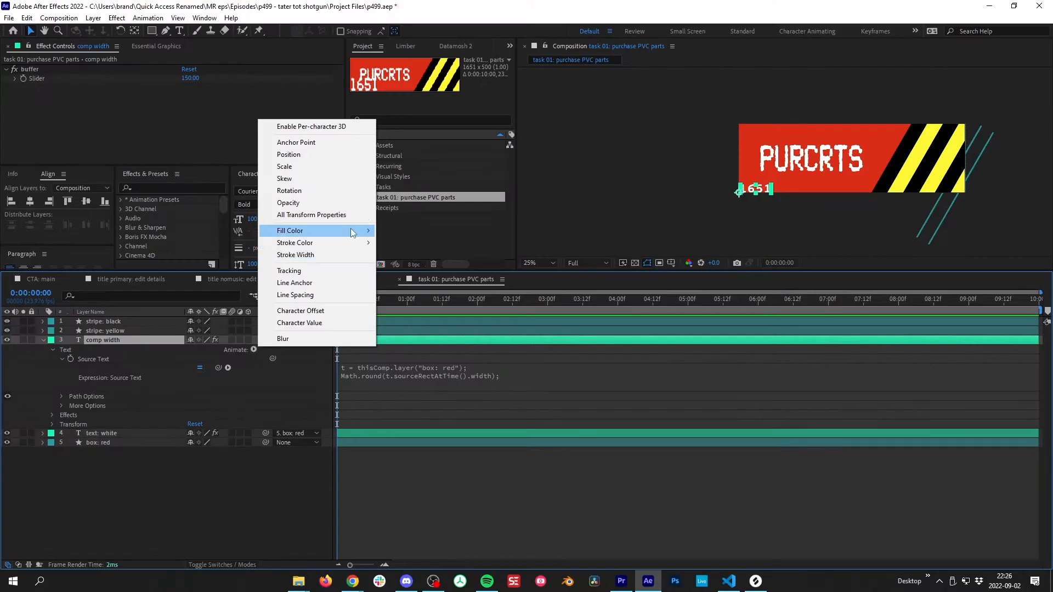
mouse_move(351, 228)
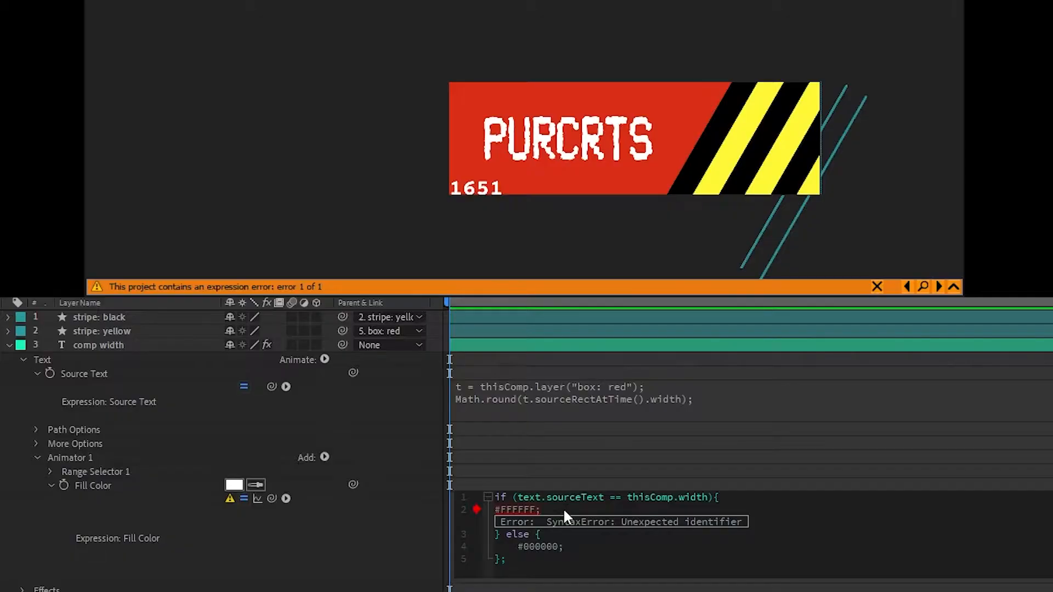
key("ctrl+a")
left_click(310, 497)
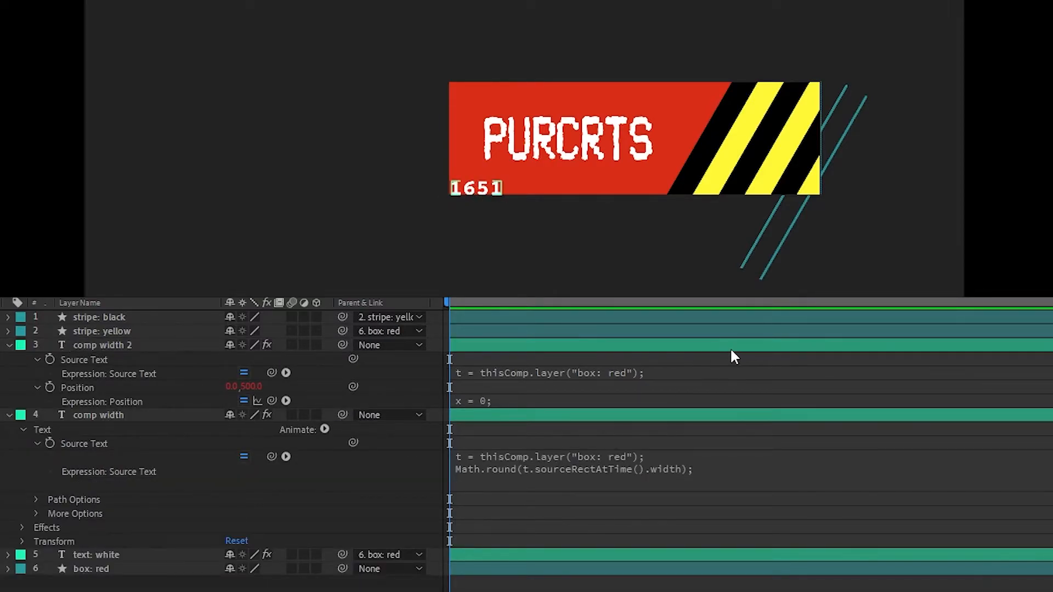
Delete the duplicate layer "comp width 2" and paste the copied if/else expression onto the Opacity of "comp width".
key("Delete")
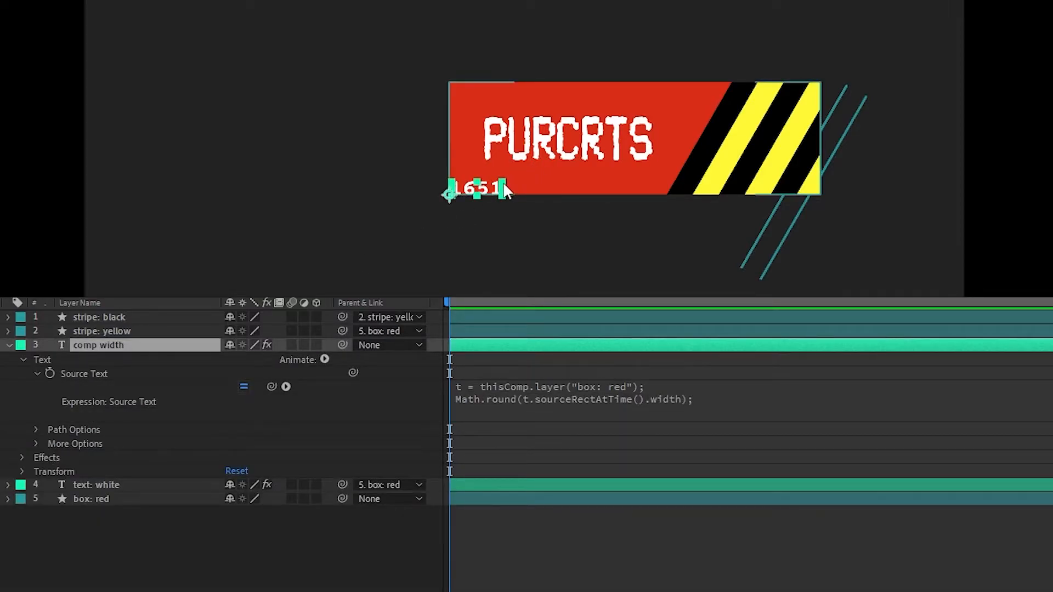
scroll(502, 181, "up", 2)
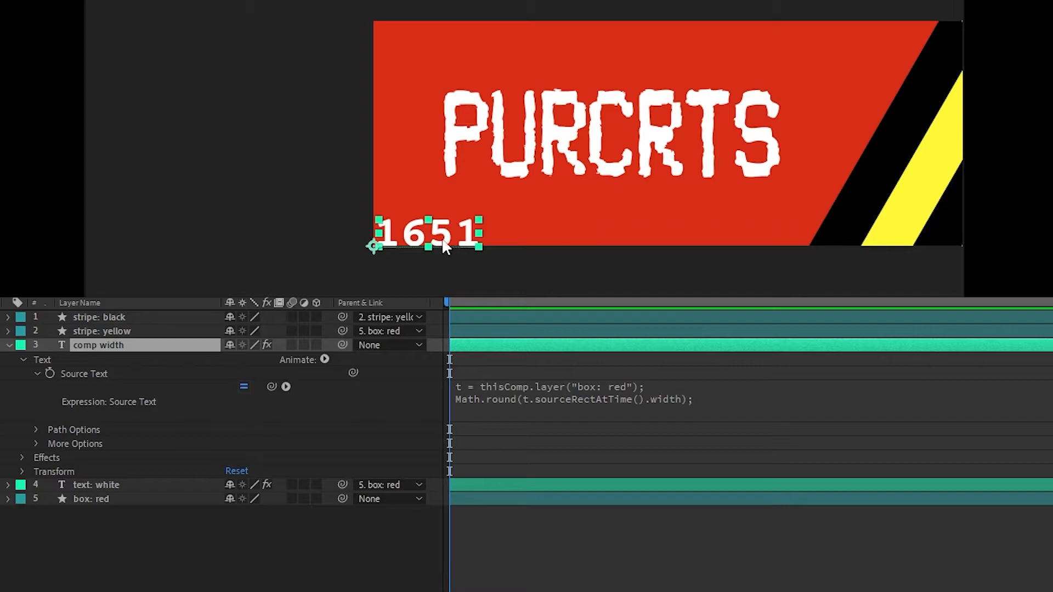
key("t")
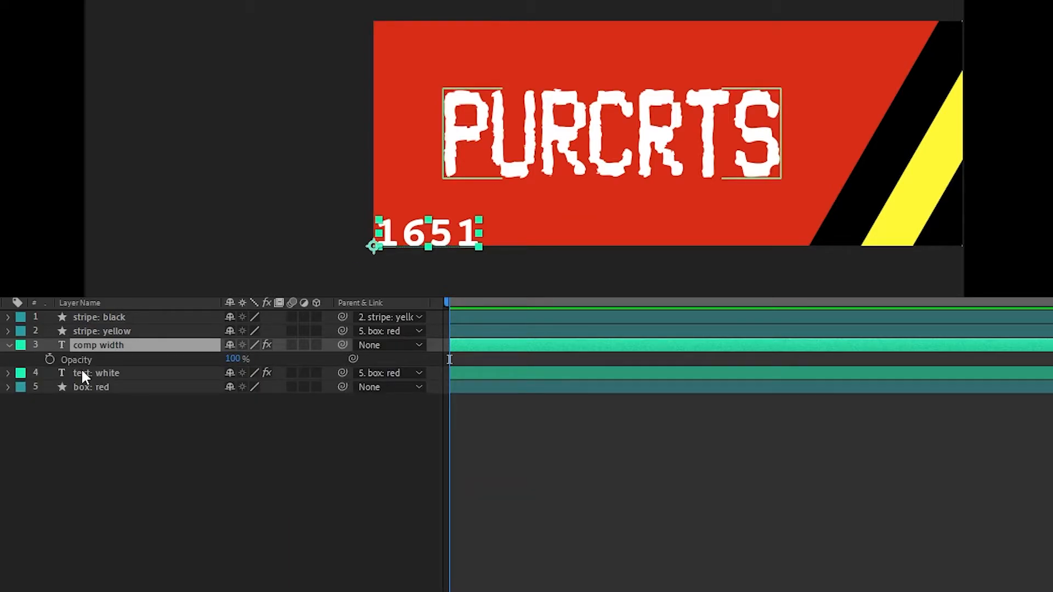
left_click(49, 359, "alt")
key("ctrl+v")
scroll(575, 383, "up", 1)
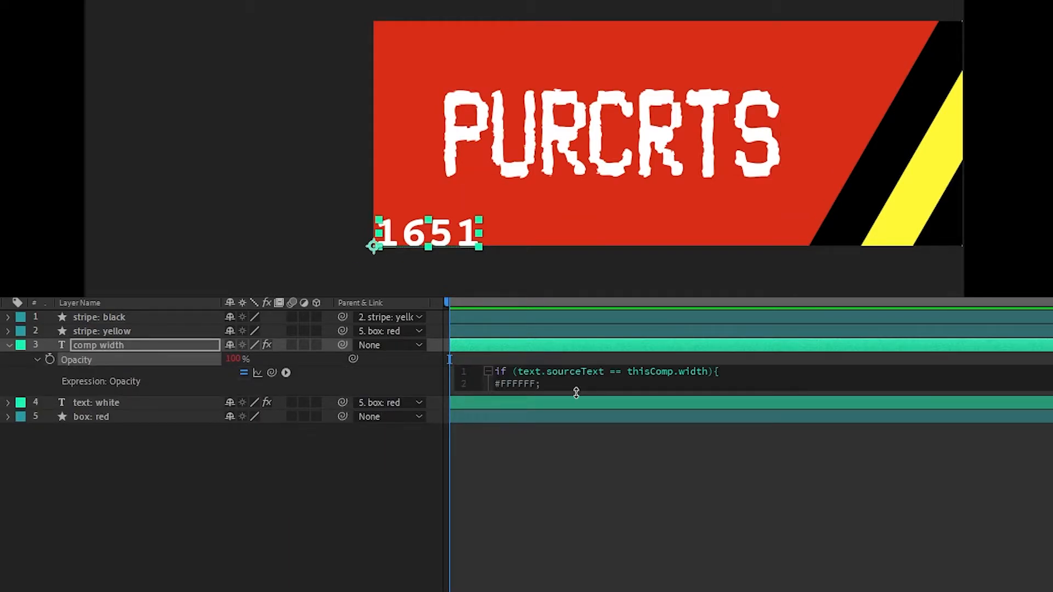
left_click_drag(598, 390, 602, 586)
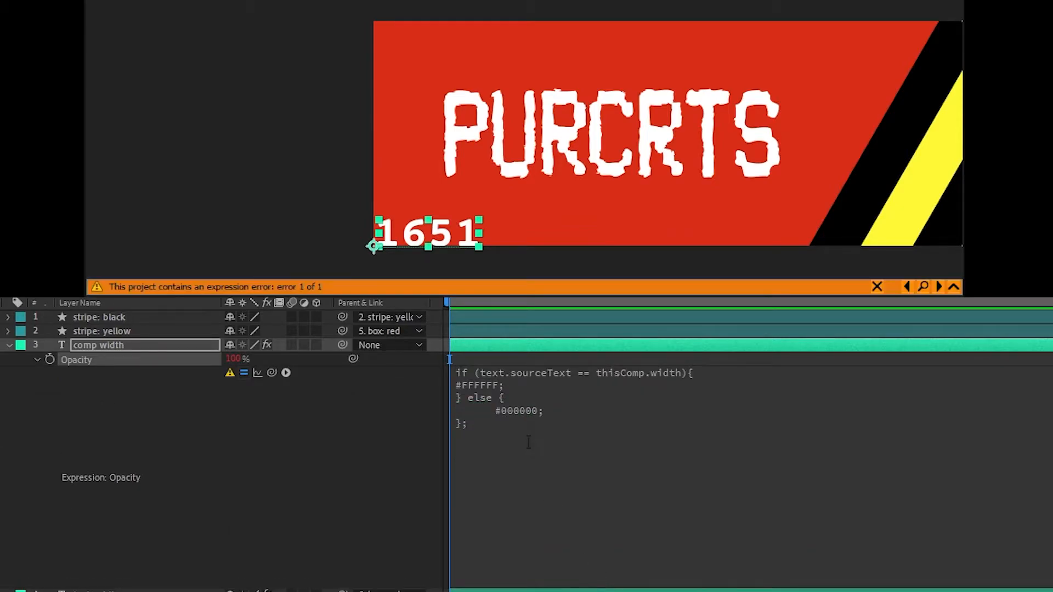
Replace #FFFFFF with an indented 0 in the if branch of the Opacity expression.
left_click(528, 439)
left_click_drag(494, 384, 535, 383)
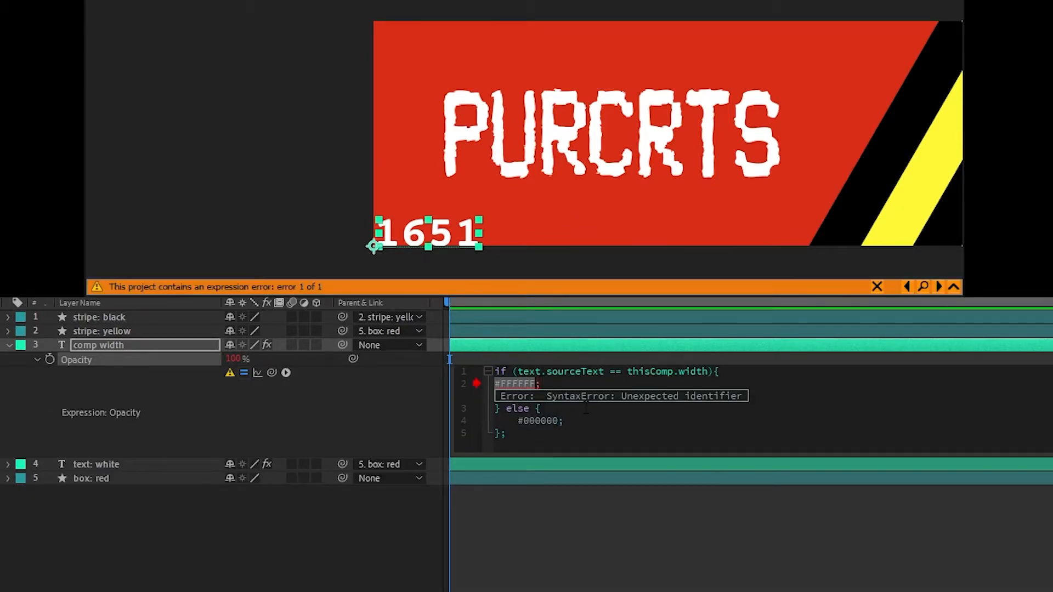
type("0")
key("Tab")
Replace #000000 with 100 in the else branch and apply the Opacity expression.
key("Down")
key("Down")
key("shift+Right")
key("shift+Right")
key("shift+Right")
key("shift+Right")
key("shift+Right")
key("shift+Right")
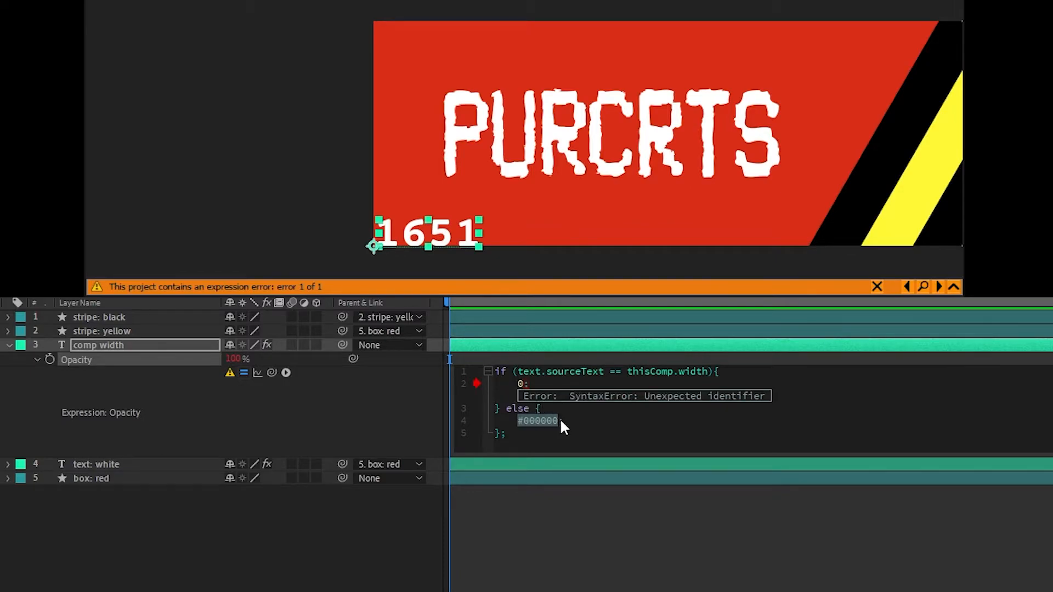
type("100;")
left_click(575, 535)
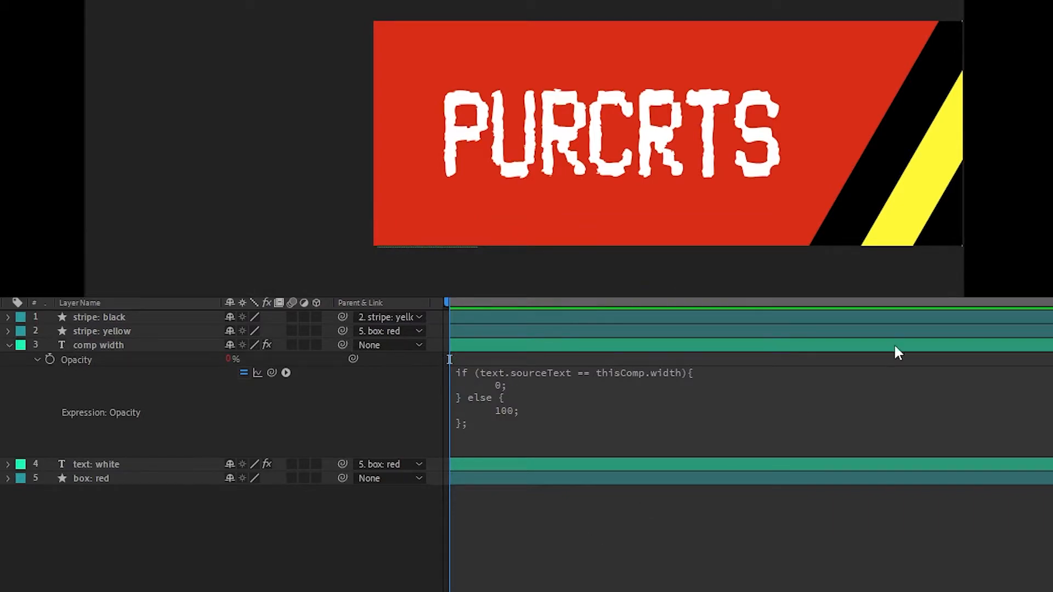
Test the width readout by changing the white text to PURCARTS and inserting SDFSDFSDFSDF before ARTS.
scroll(605, 159, "down", 1)
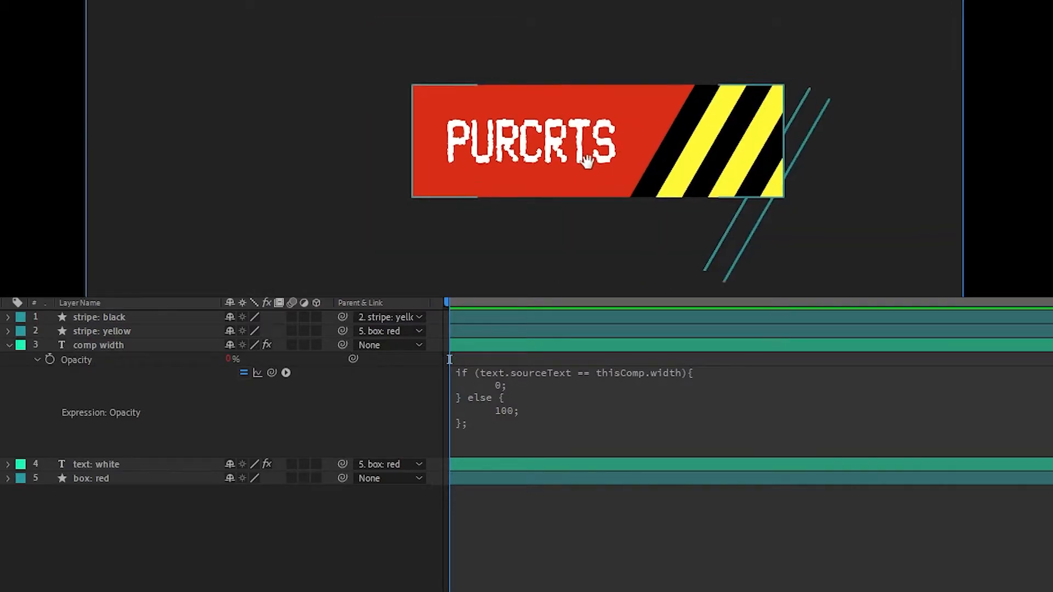
left_click_drag(605, 159, 493, 166)
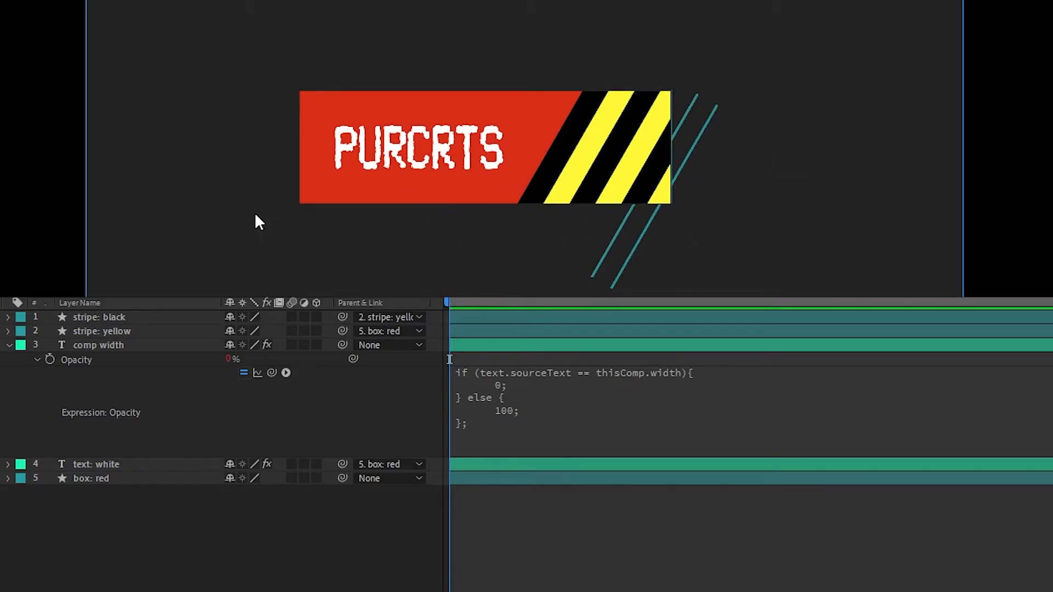
double_click(508, 170)
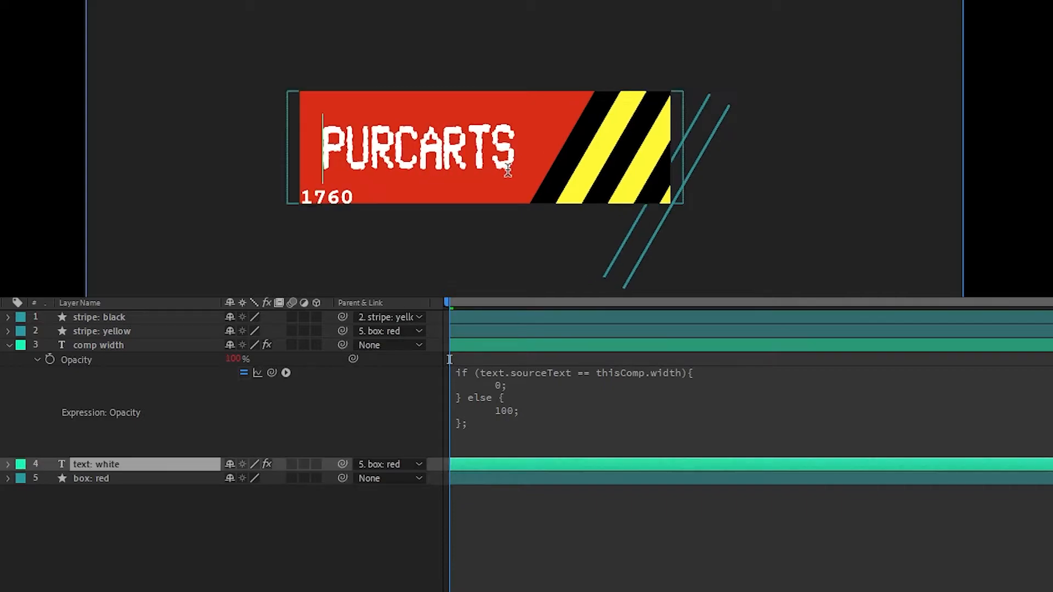
key("Escape")
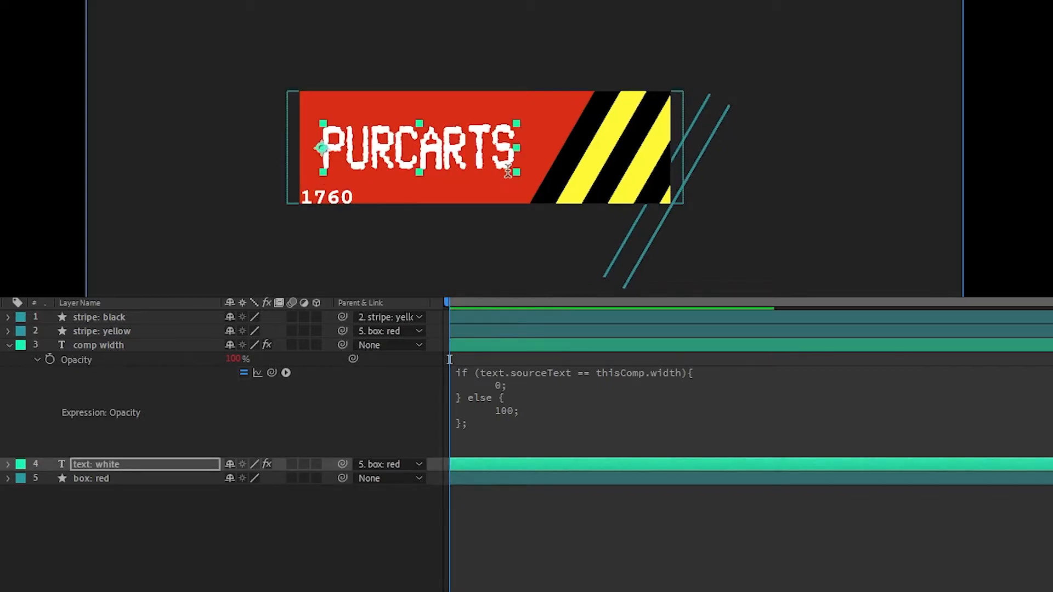
left_click(429, 145)
type("SDFSDFSDFSDF")
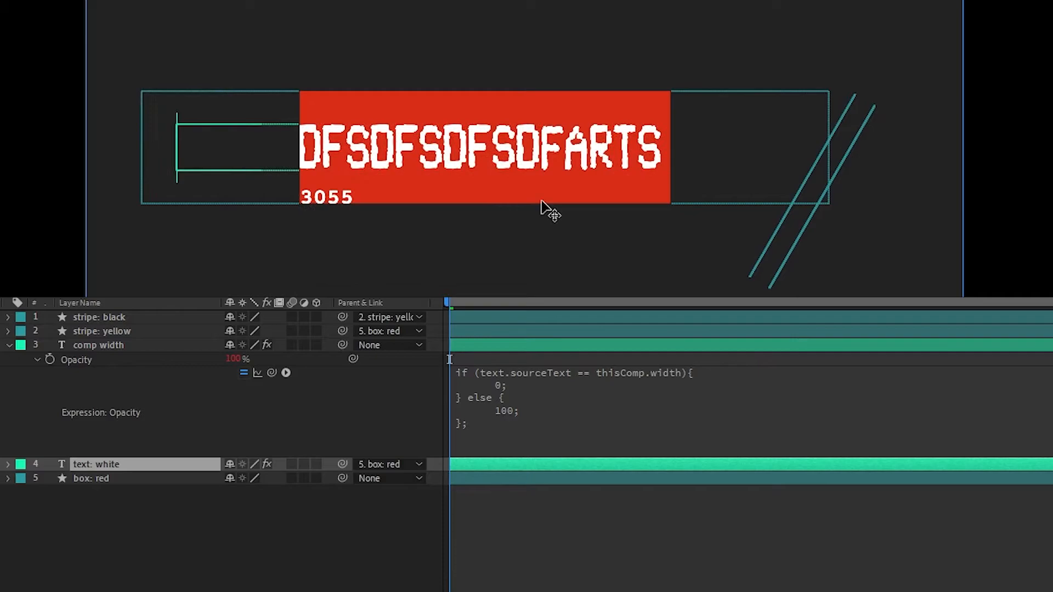
Finish the text edit and set the composition width to 3055 px to match the red box.
key("Escape")
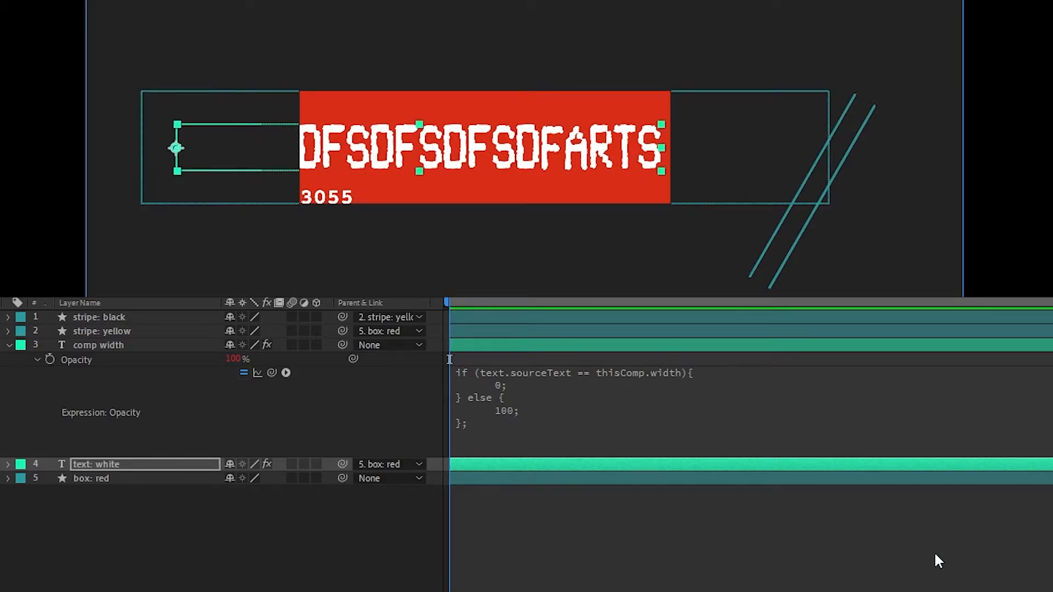
left_click(909, 555)
key("ctrl+k")
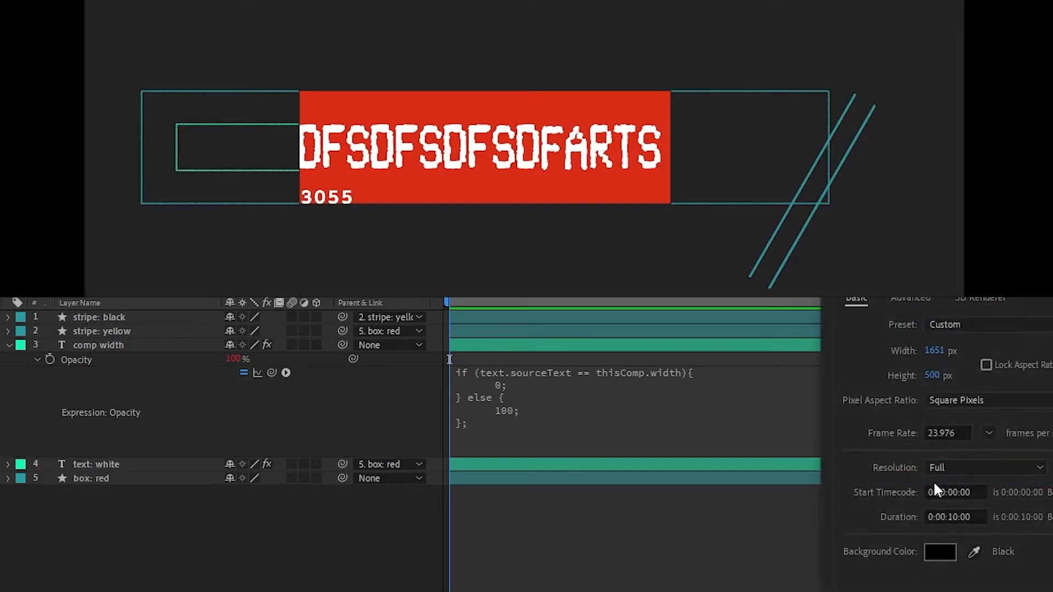
left_click(935, 351)
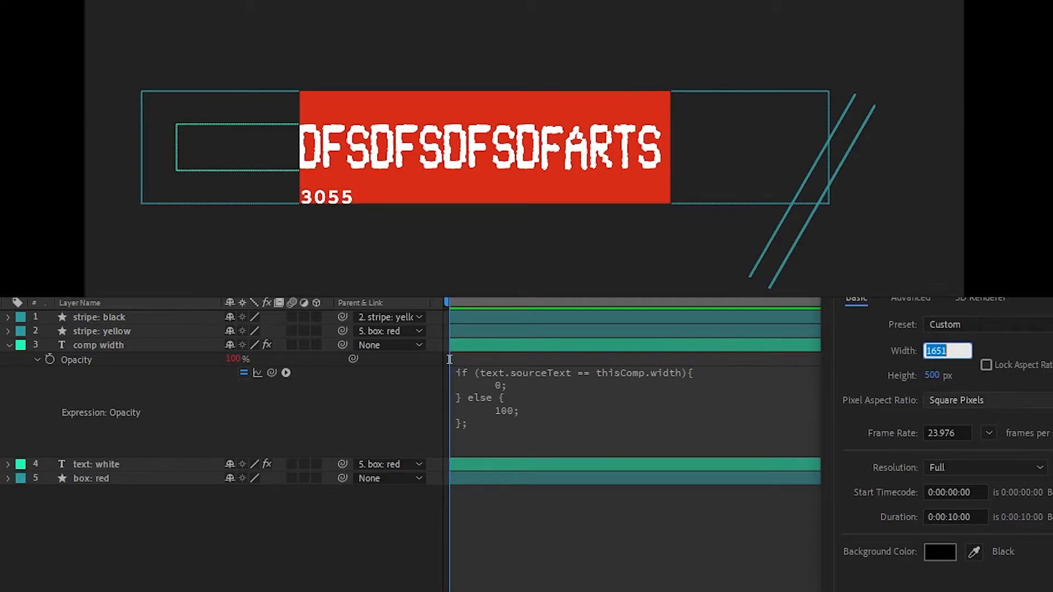
type("3055")
key("Return")
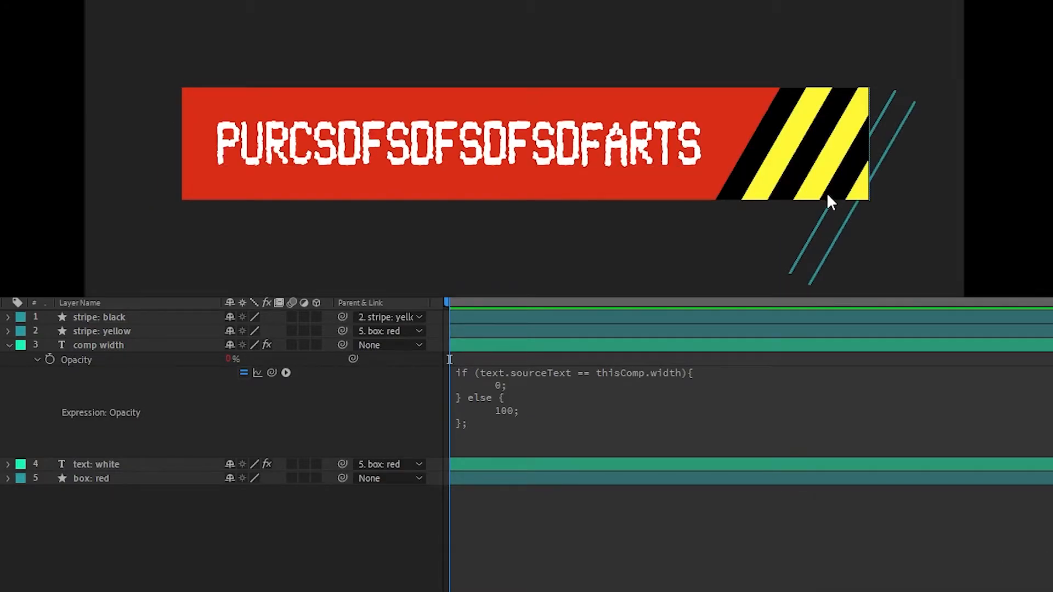
Replace the entire text of the white text layer with PURCHASE PVC PARTS.
double_click(509, 144)
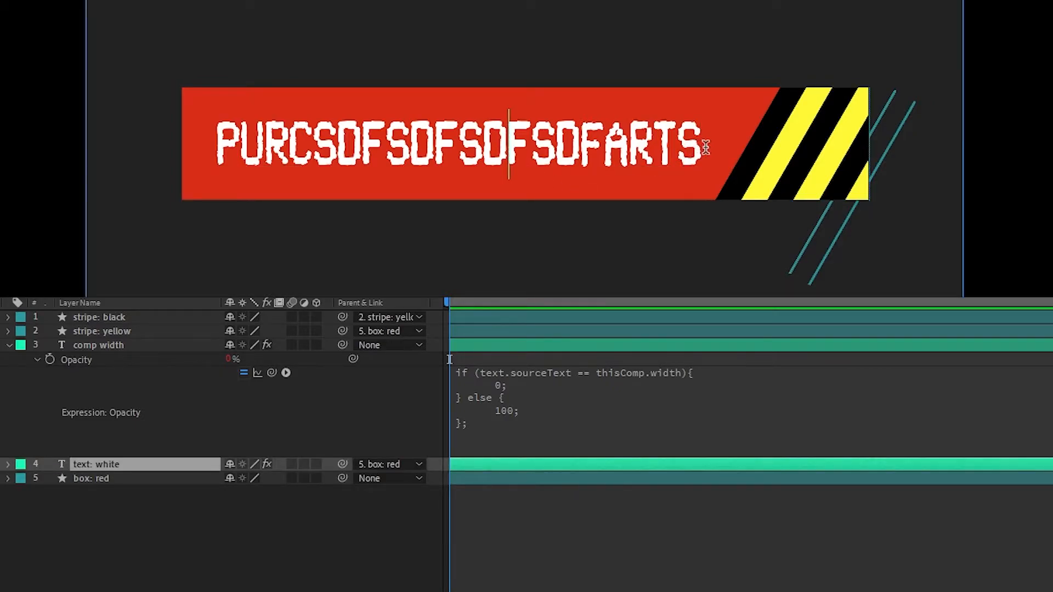
left_click(579, 144)
left_click(685, 145, "shift")
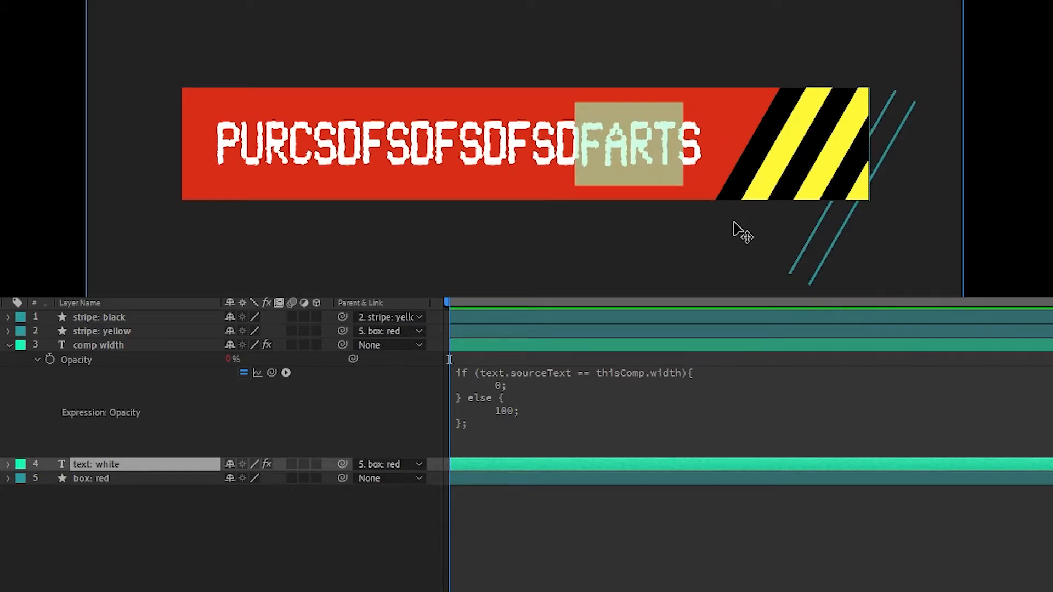
key("shift+Right")
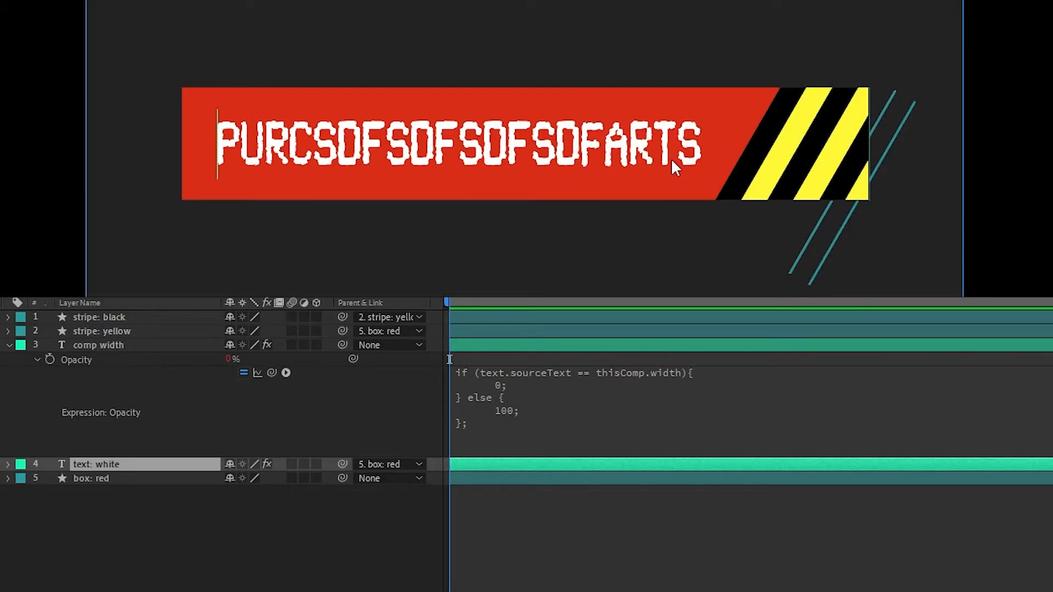
key("ctrl+a")
type("PURCHASE PVS")
key("BackSpace")
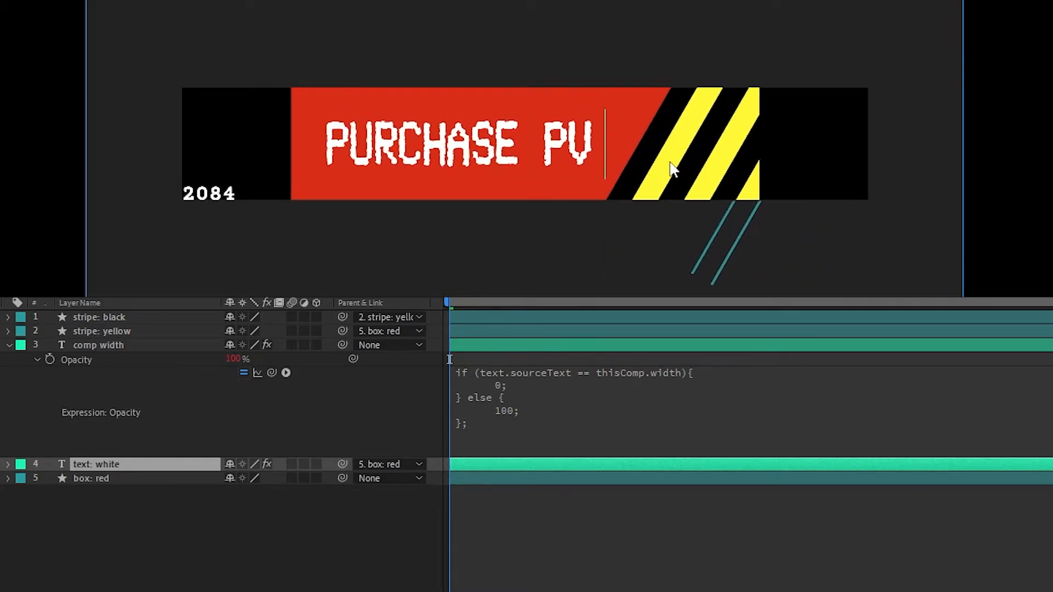
type("C PARTS")
key("Escape")
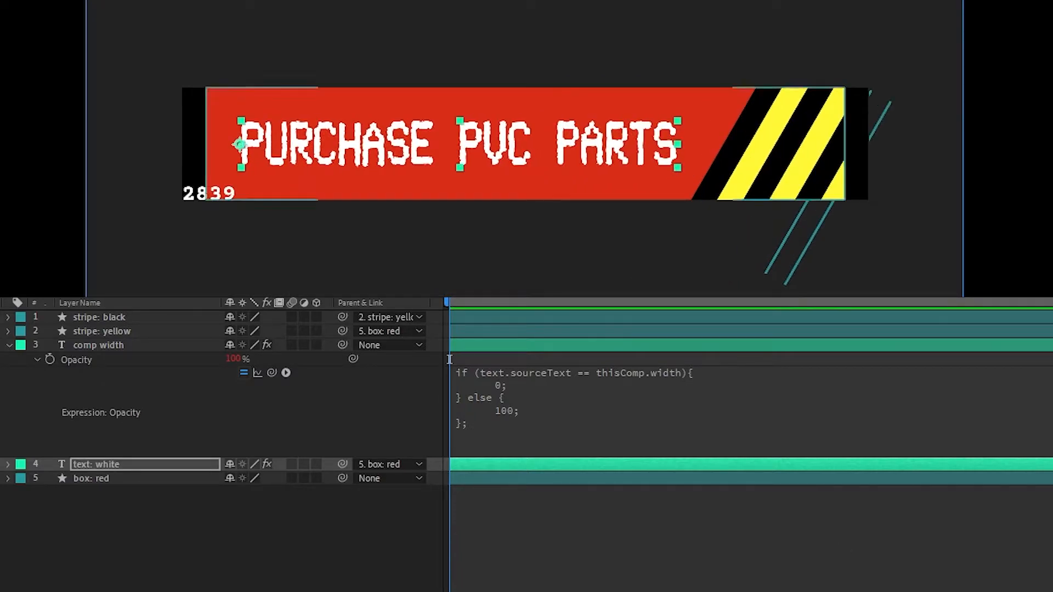
Set the composition width to 2839 px to fit the PURCHASE PVC PARTS banner.
left_click(841, 547)
key("ctrl+k")
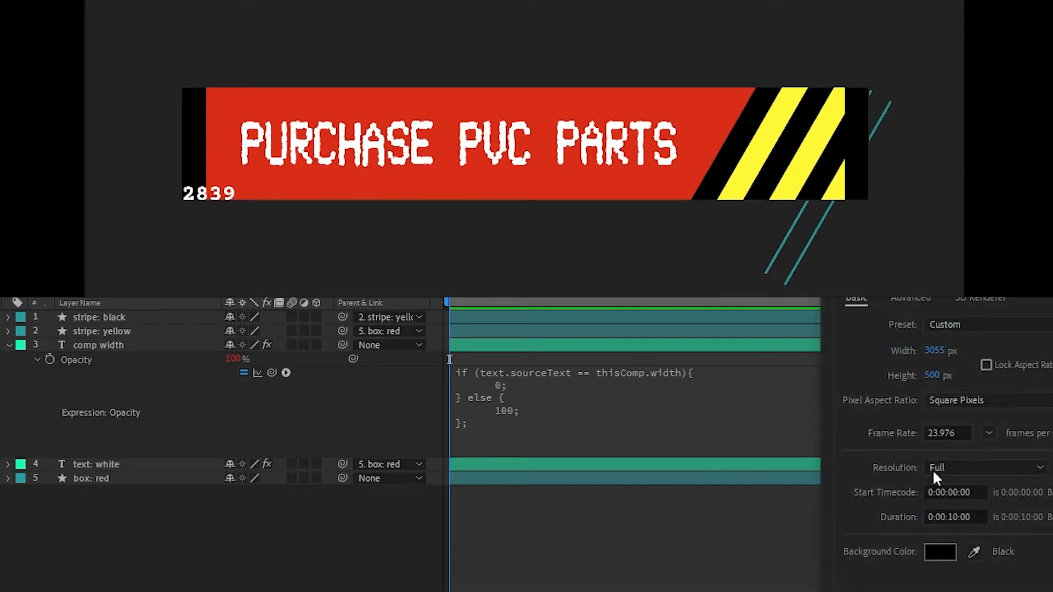
left_click(935, 350)
type("2839")
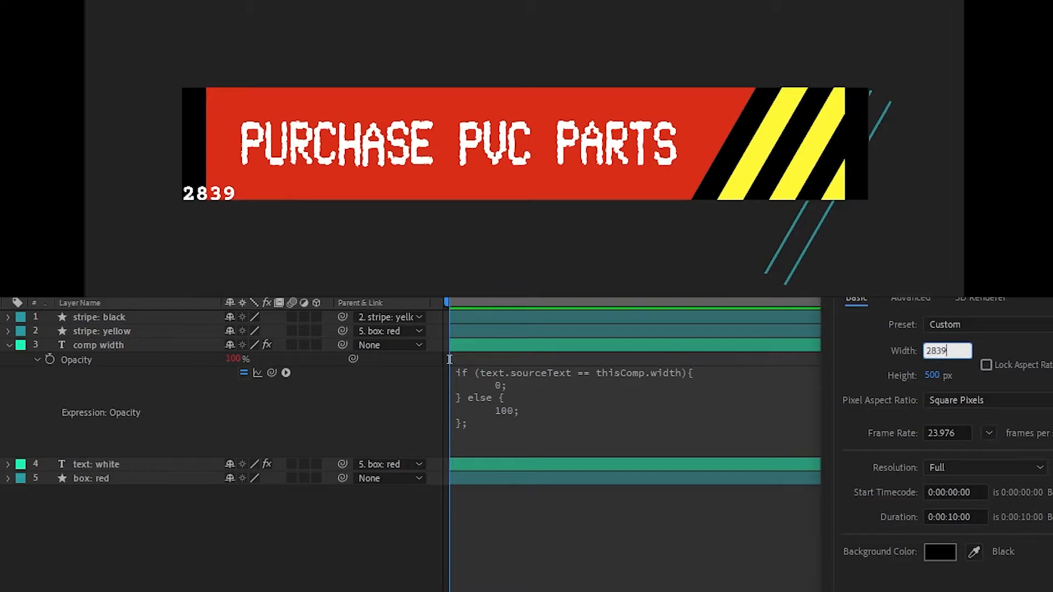
key("Return")
scroll(540, 149, "down", 1)
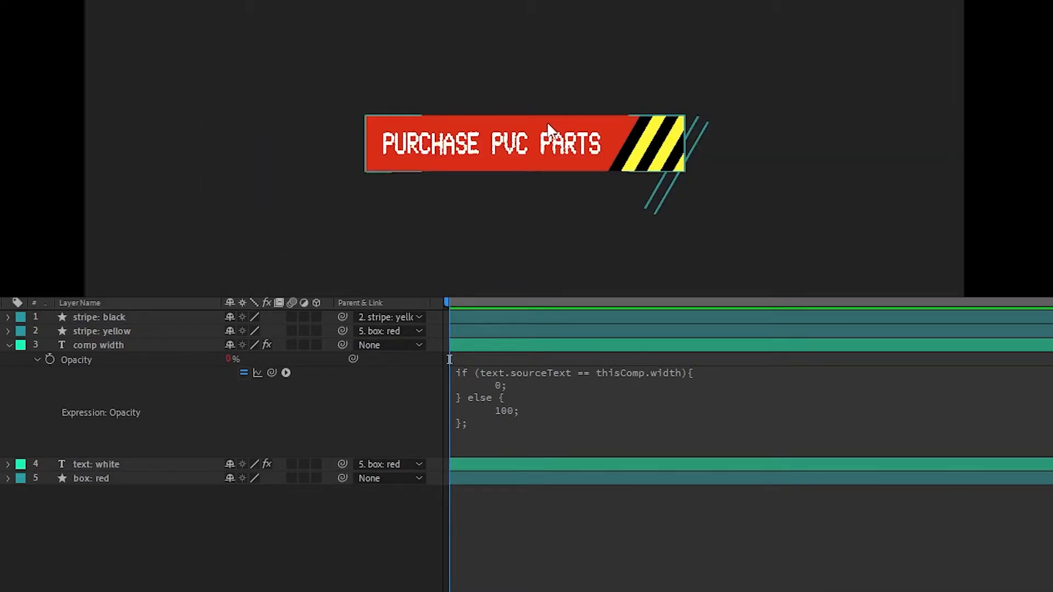
scroll(547, 121, "up", 1)
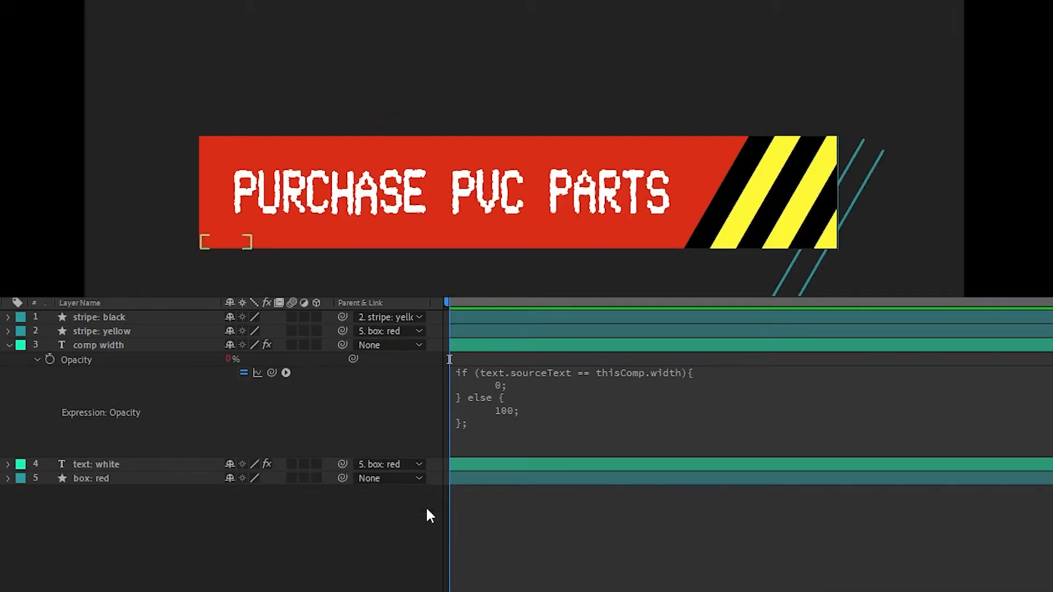
Widen the composition to 4500 px to test the Opacity expression of "comp width" with a mismatched width.
left_click(87, 346)
left_click(440, 557)
key("ctrl+k")
left_click(943, 351)
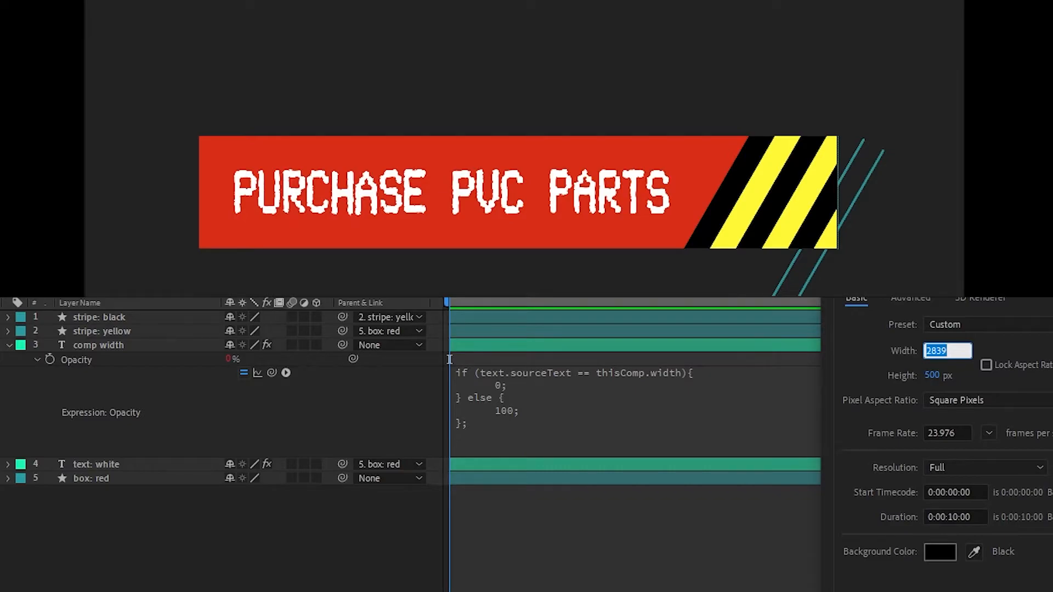
type("4000")
key("Return")
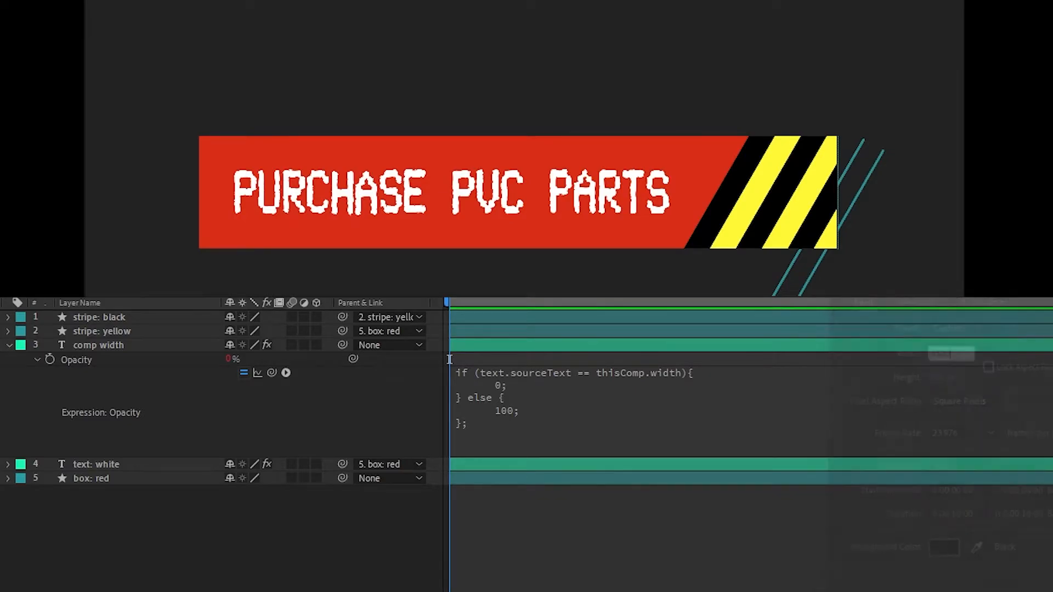
scroll(554, 151, "down", 3)
scroll(545, 136, "up", 3)
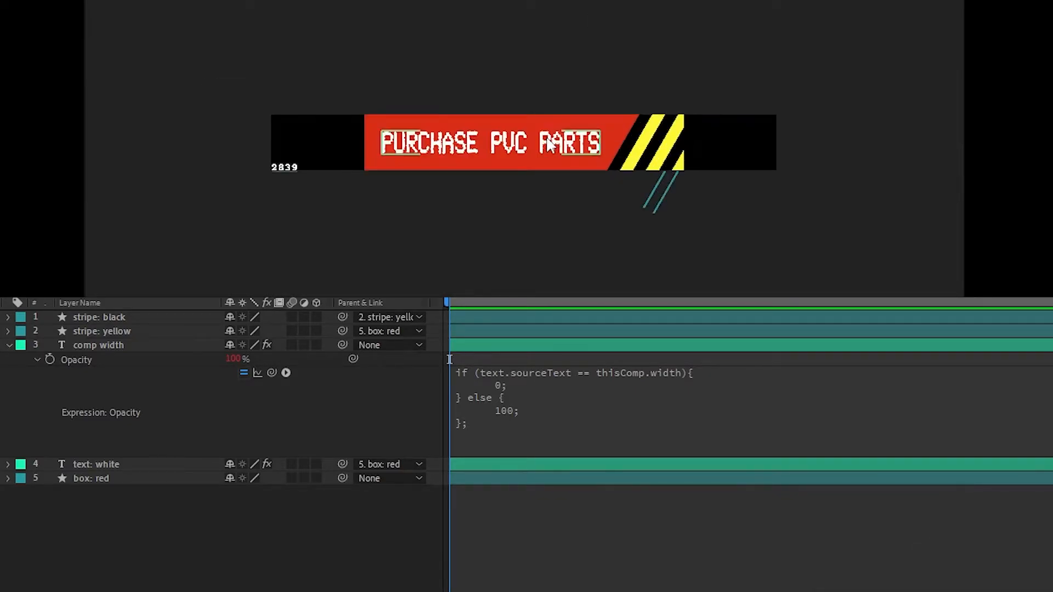
scroll(407, 199, "down", 2)
left_click(82, 465)
left_click(97, 478)
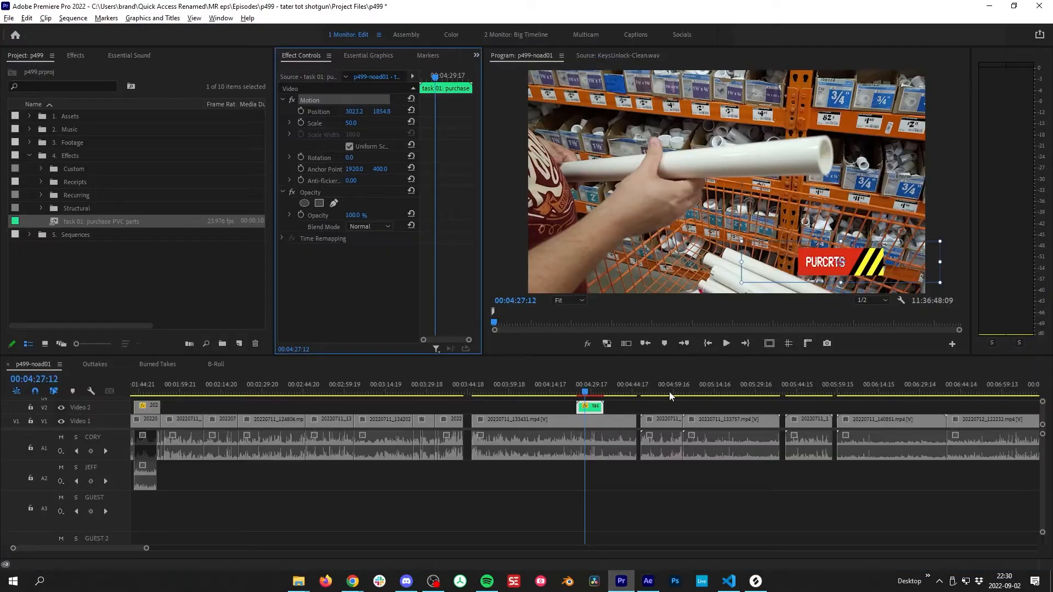
Switch to Premiere Pro and reposition the task 01 banner clip to about 2710, 1823 in the video frame.
left_click(590, 407)
left_click_drag(590, 406, 576, 365)
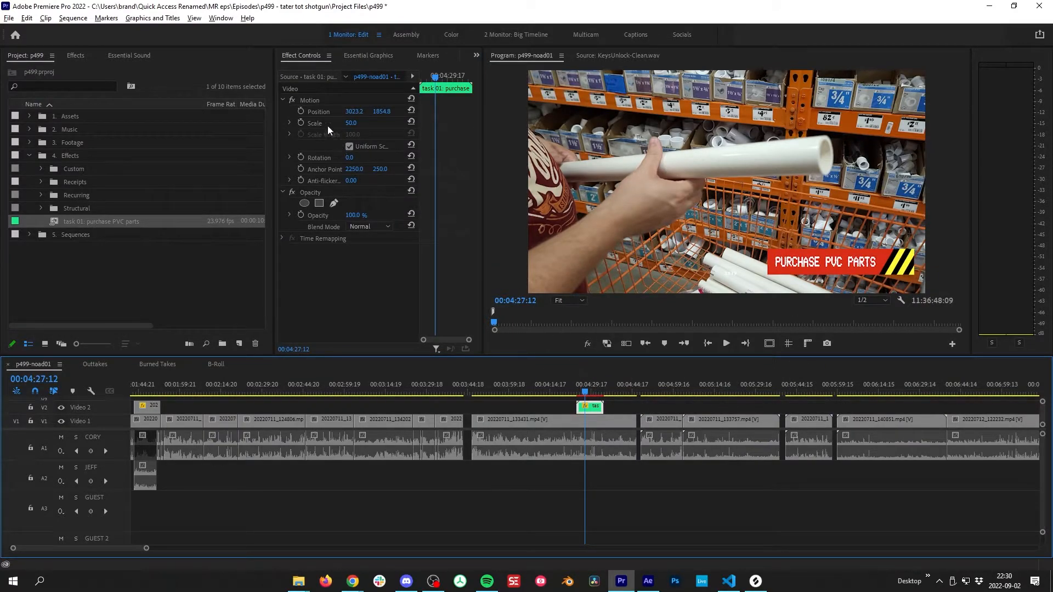
left_click(315, 100)
left_click_drag(888, 266, 857, 264)
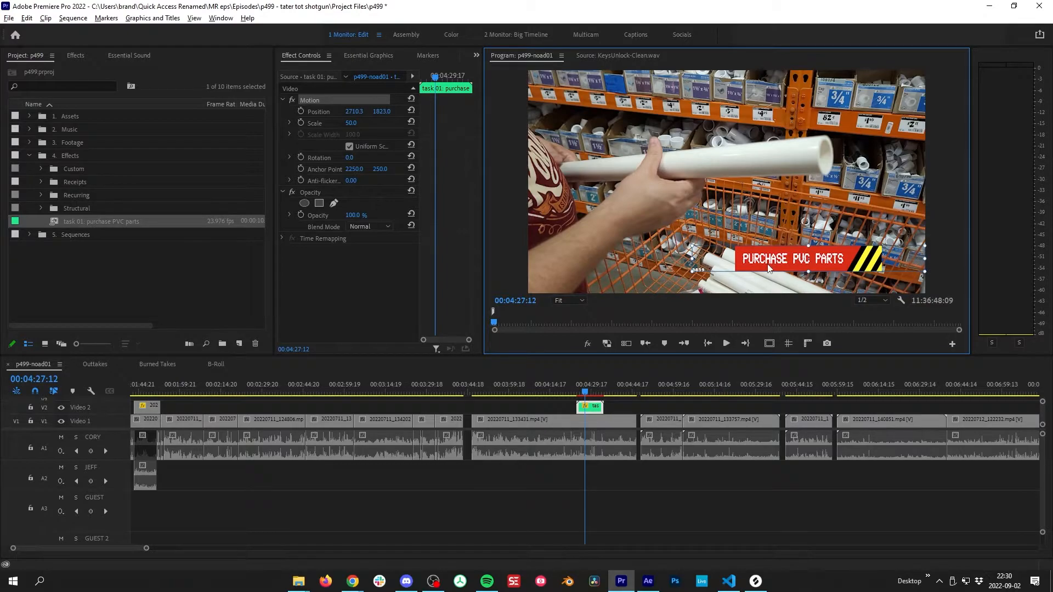
Switch to After Effects and set the width of the "task 01: purchase PVC parts" composition to 6000 px.
left_click(647, 580)
left_click(661, 516)
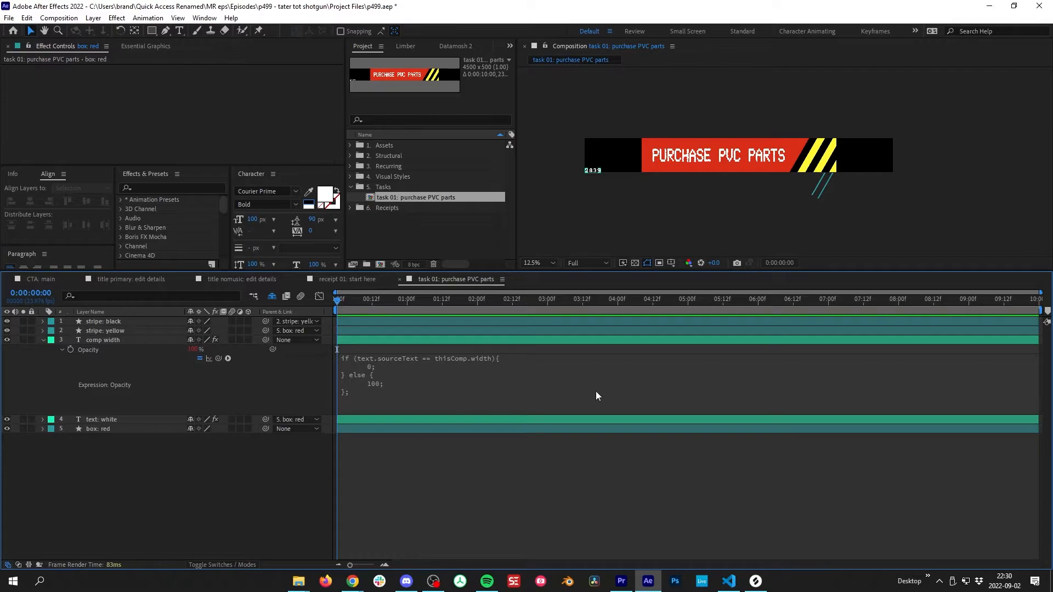
scroll(652, 166, "up", 2)
left_click_drag(766, 165, 800, 164)
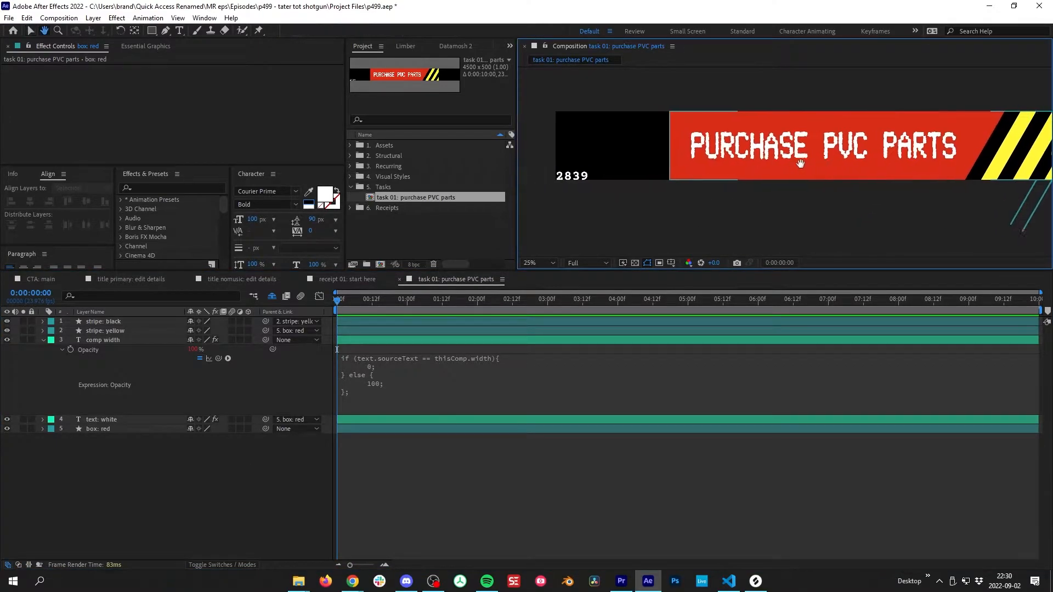
scroll(808, 242, "down", 2)
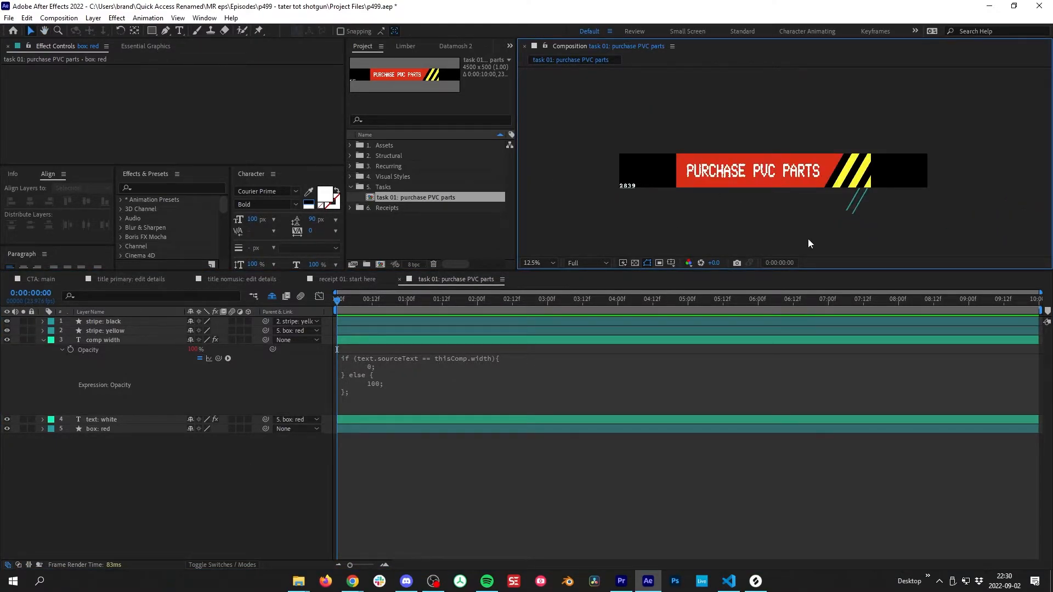
scroll(826, 193, "up", 2)
scroll(788, 179, "down", 2)
left_click(477, 451)
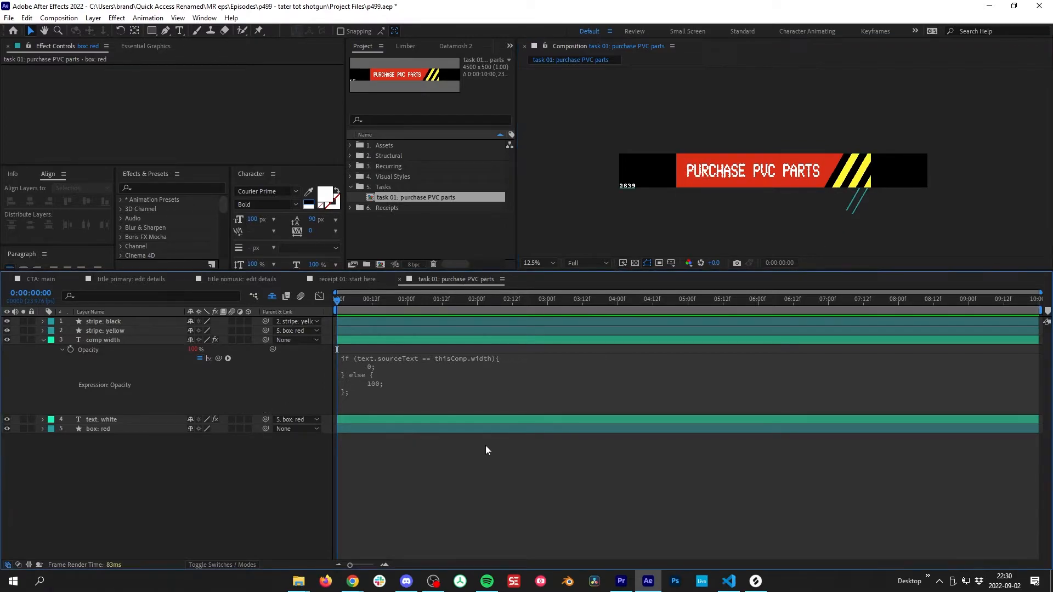
key("ctrl+k")
key("Tab")
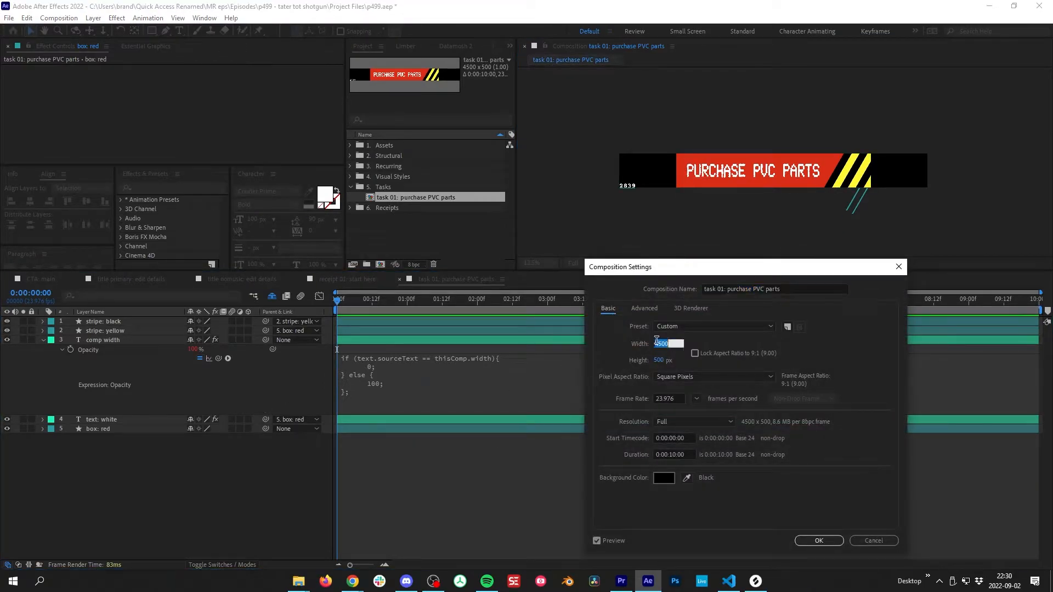
type("6000")
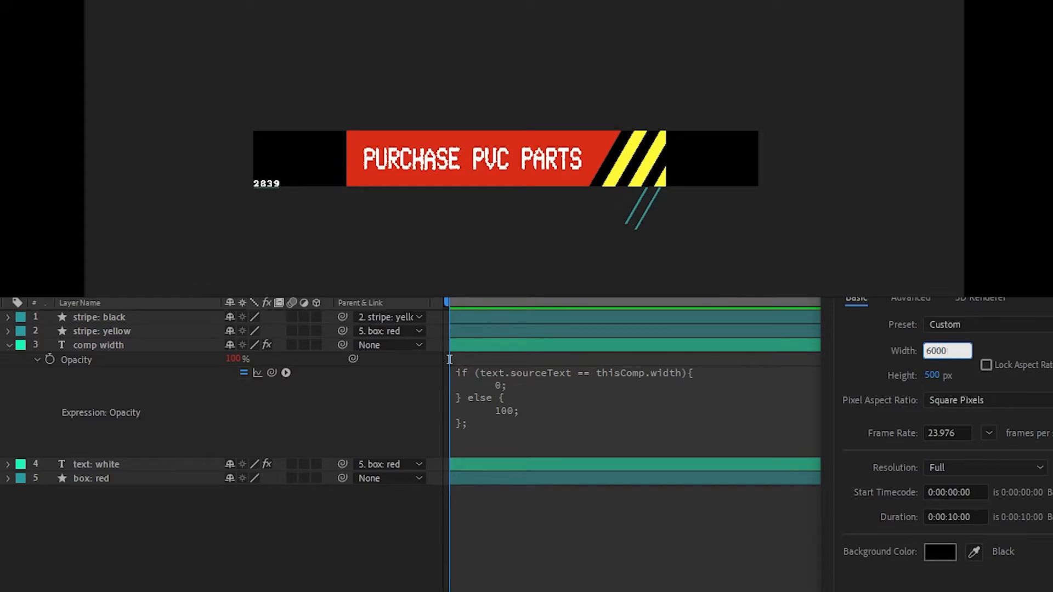
key("Return")
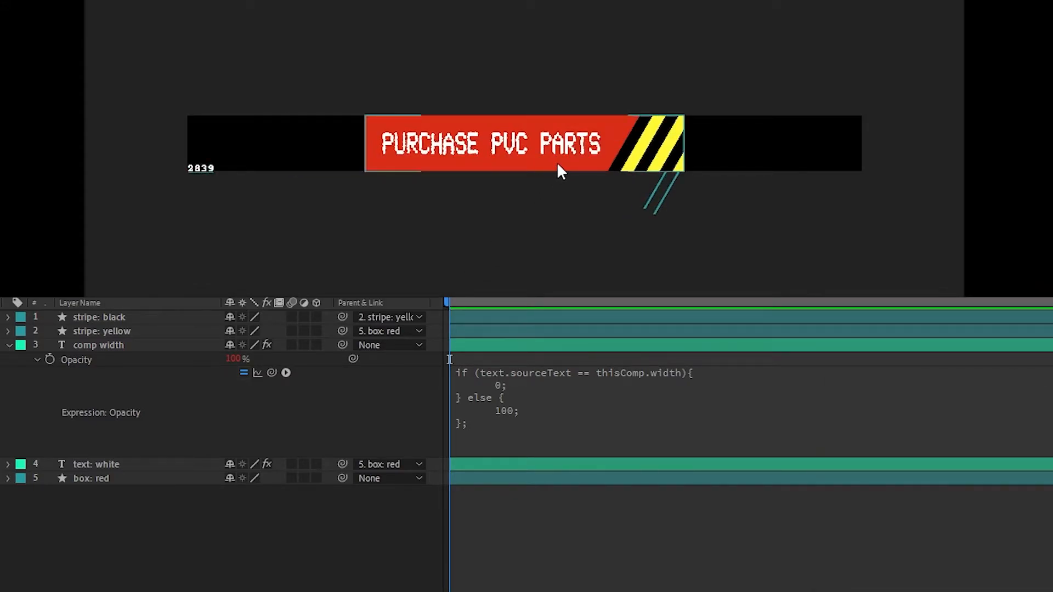
Delete the "comp width" text layer from the task banner composition.
left_click(137, 346)
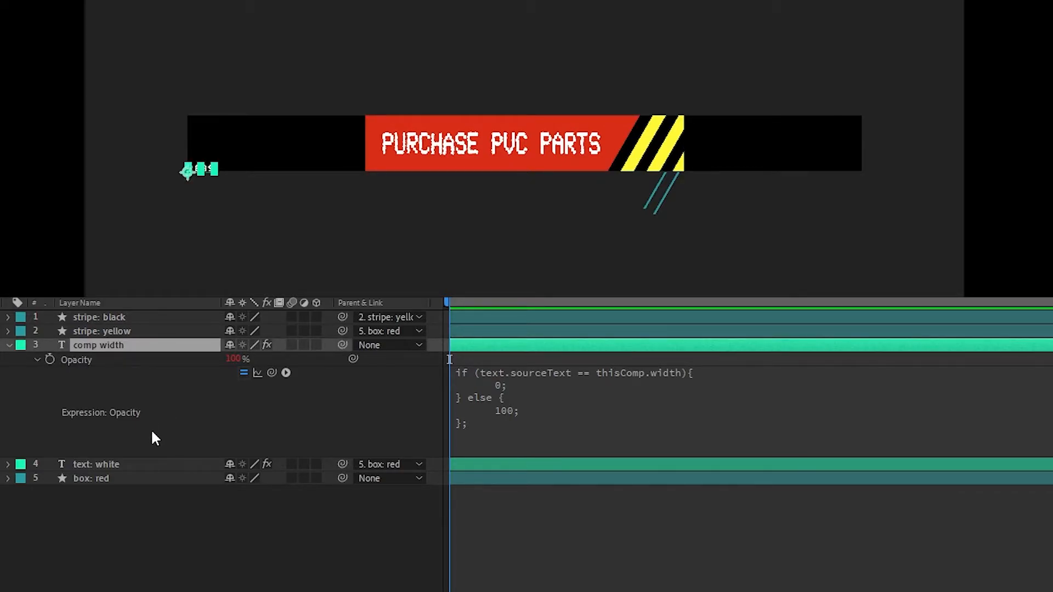
key("Delete")
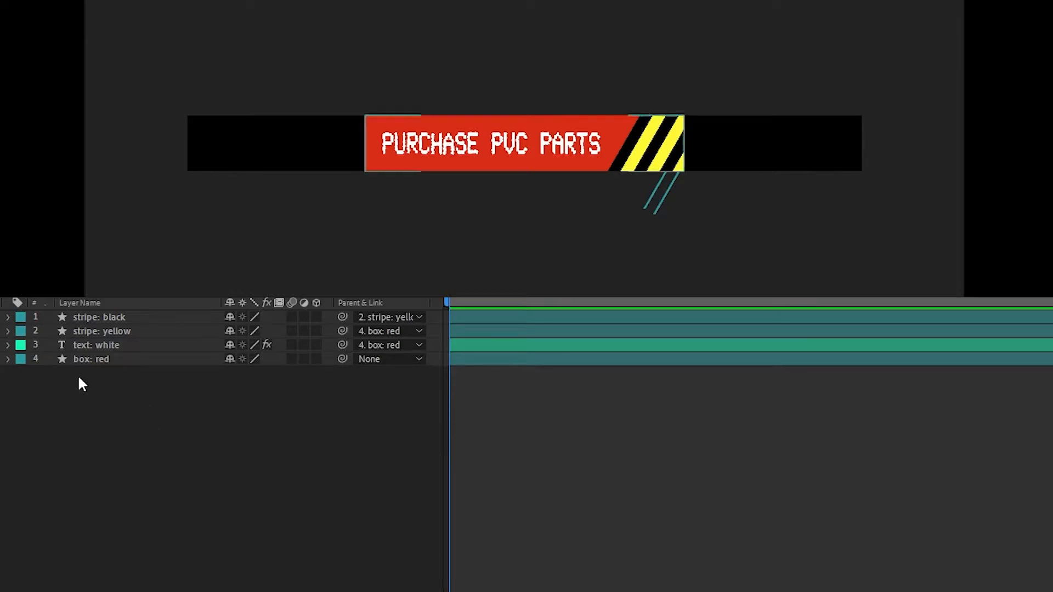
key("/")
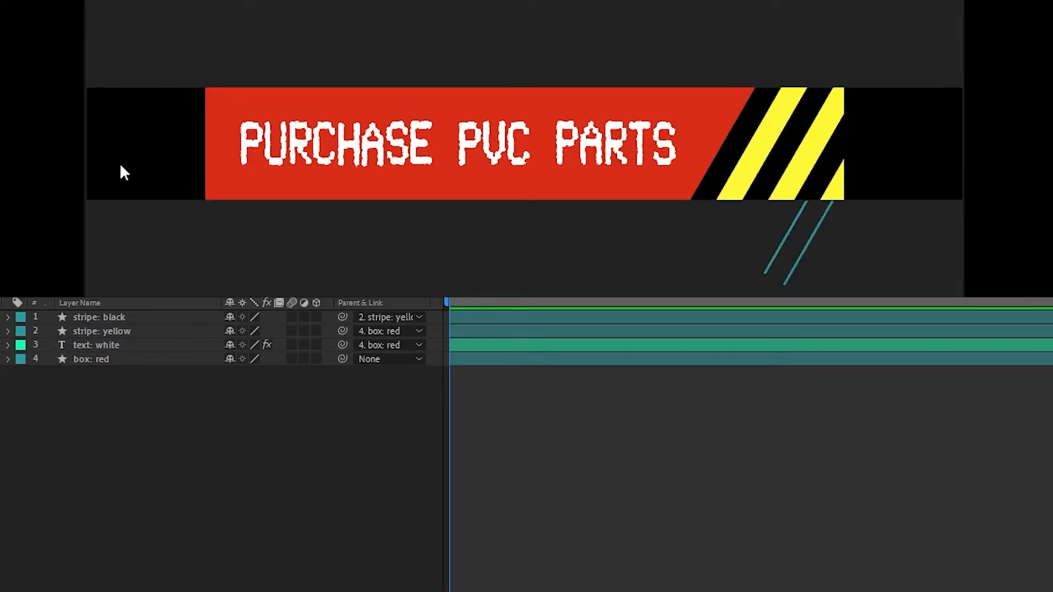
scroll(99, 174, "left", 5)
scroll(414, 215, "right", 5)
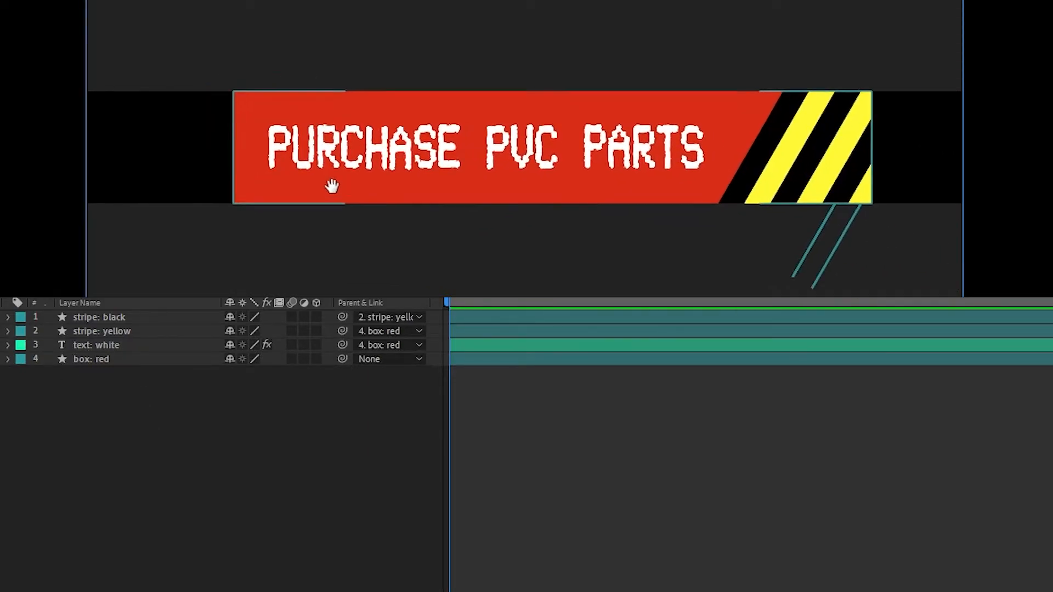
scroll(397, 169, "down", 2)
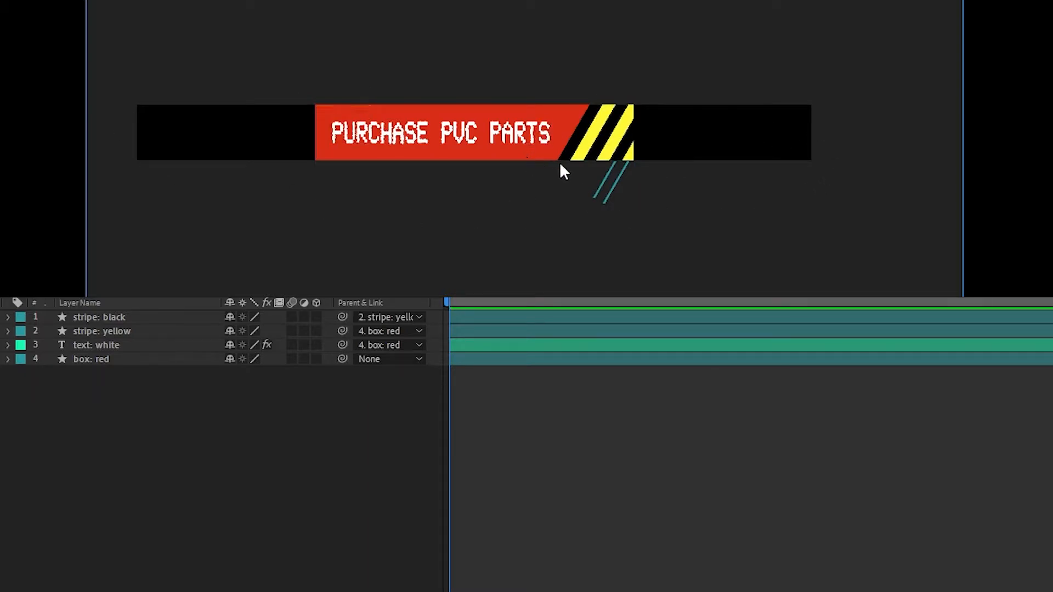
Add a Position expression to the box: red layer that declares blank x and y variables and returns [x, y].
left_click(111, 331)
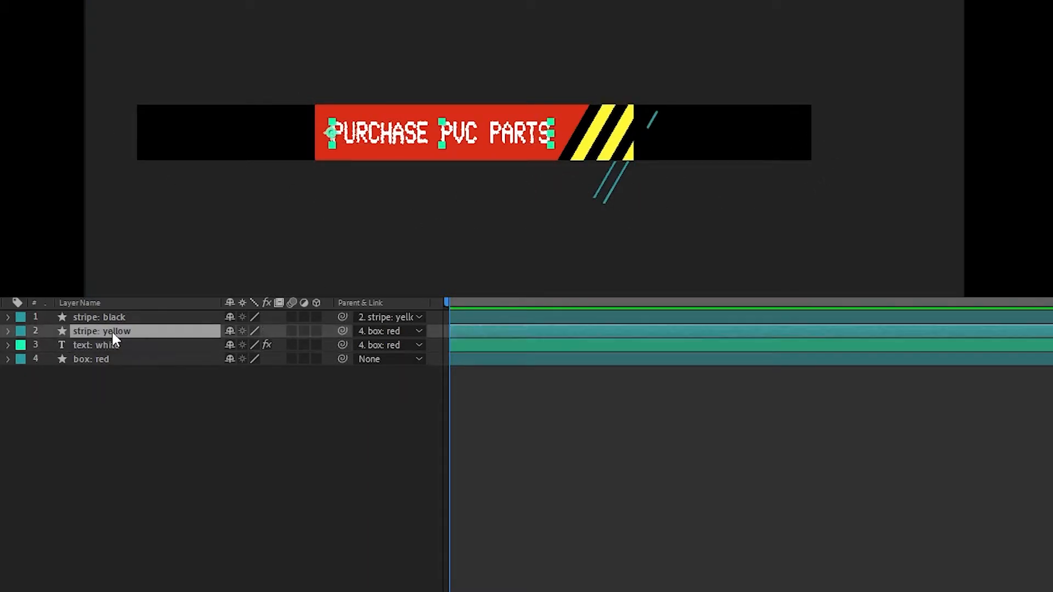
left_click(109, 359)
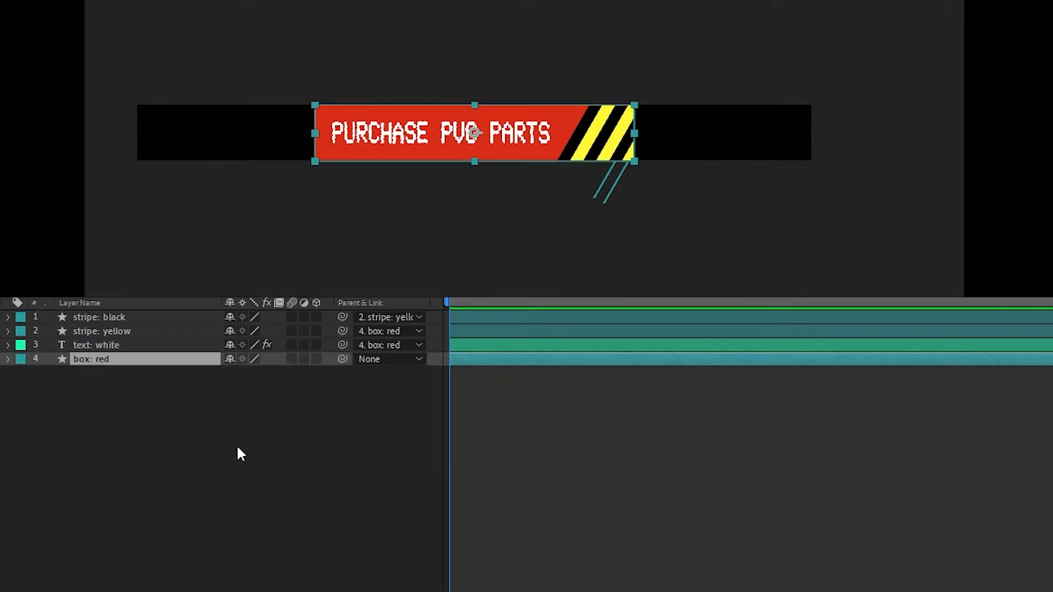
key("p")
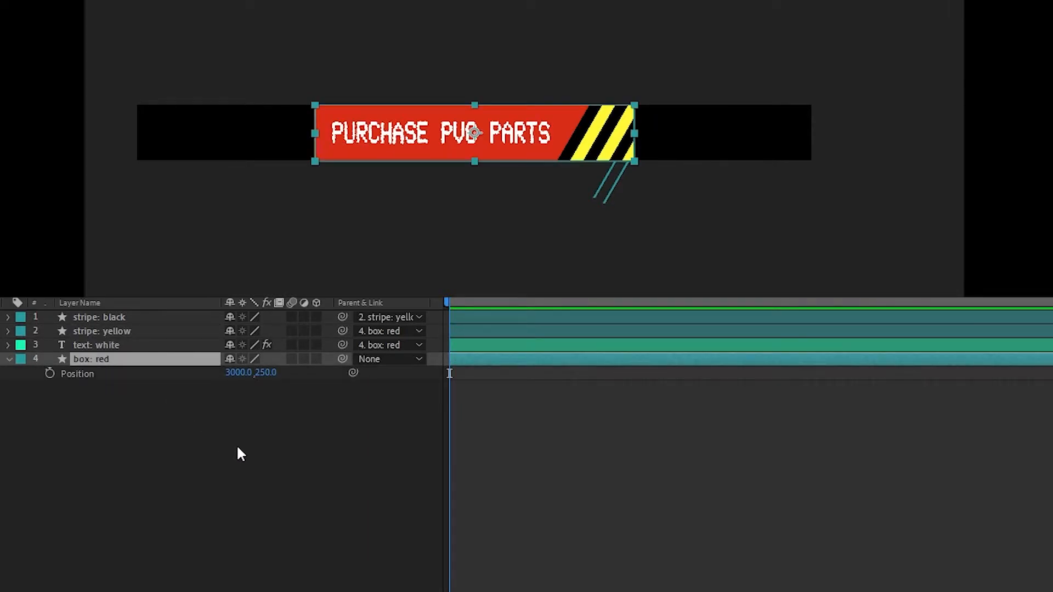
left_click(50, 374, "alt")
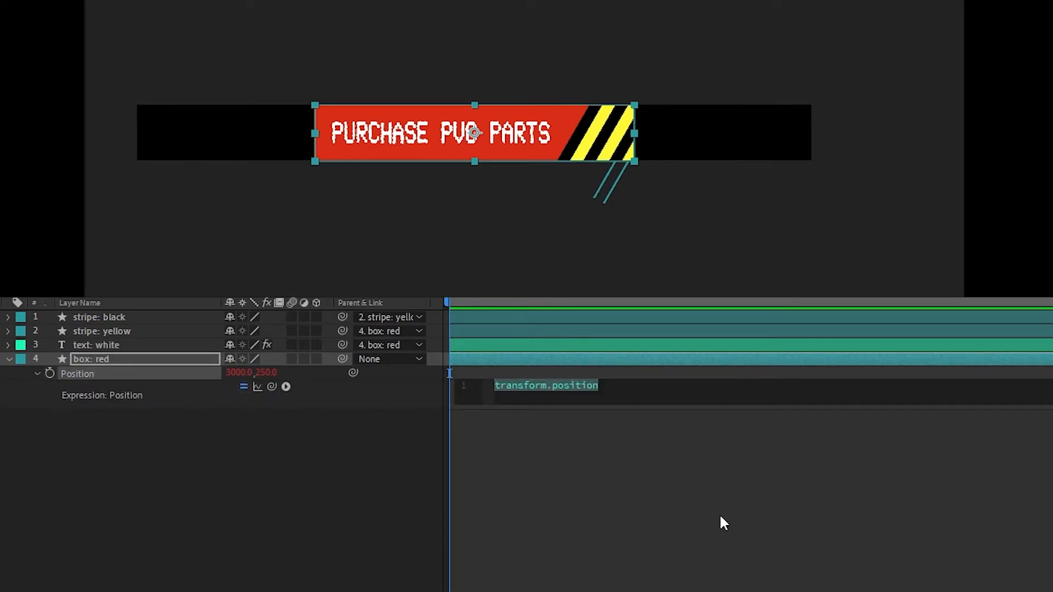
type("[x, y")
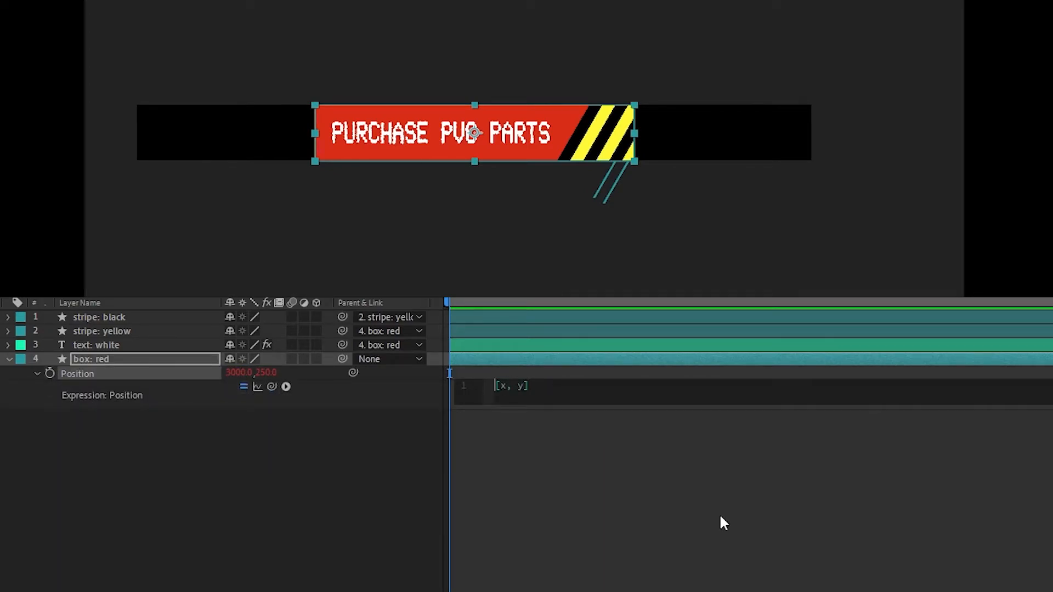
key("Return")
key("Return")
key("Up")
type("x = ;")
key("Return")
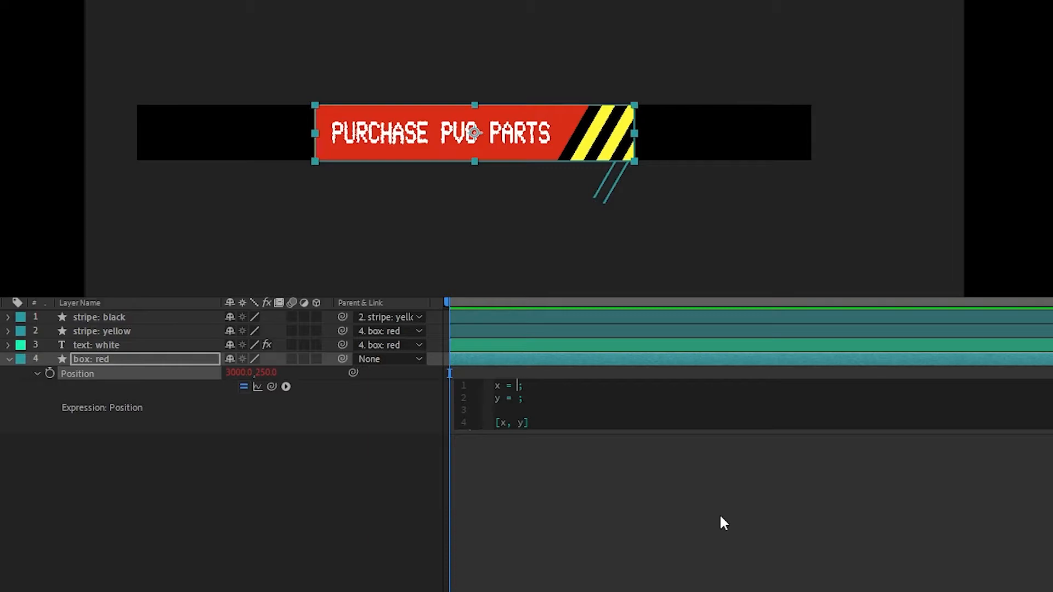
Set x to thisComp.width and y to thisComp.height / 2 in the box: red Position expression.
type("thisComp.")
type("width")
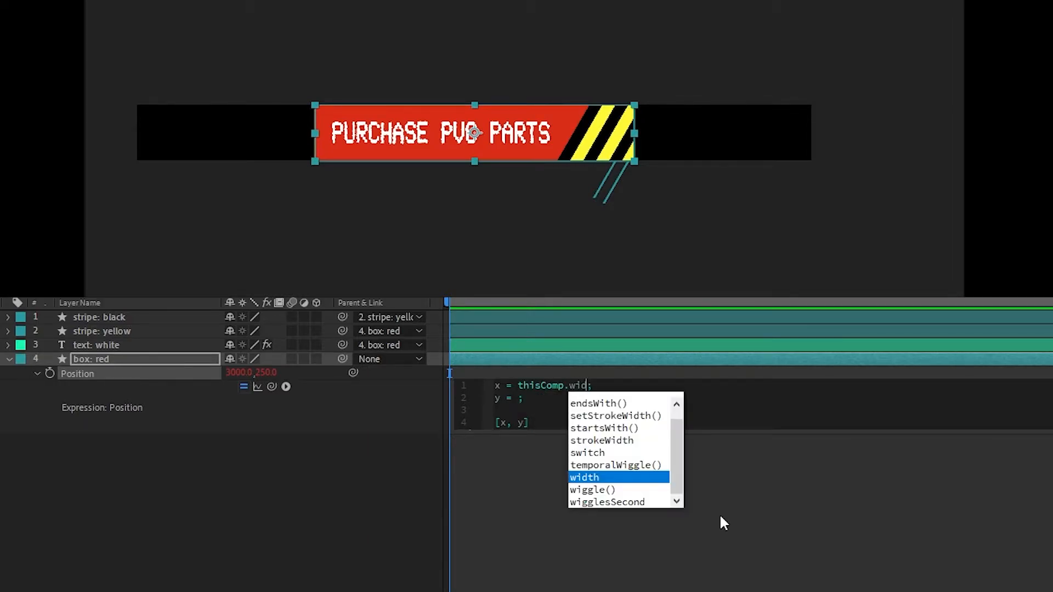
key("End")
type("thiscom")
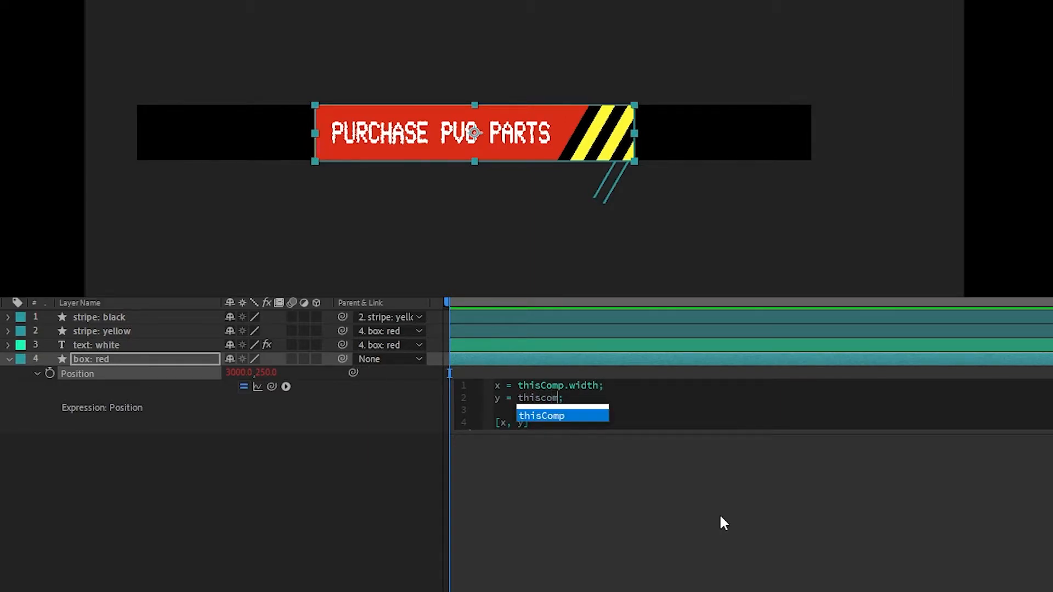
key("Return")
type(".height/2")
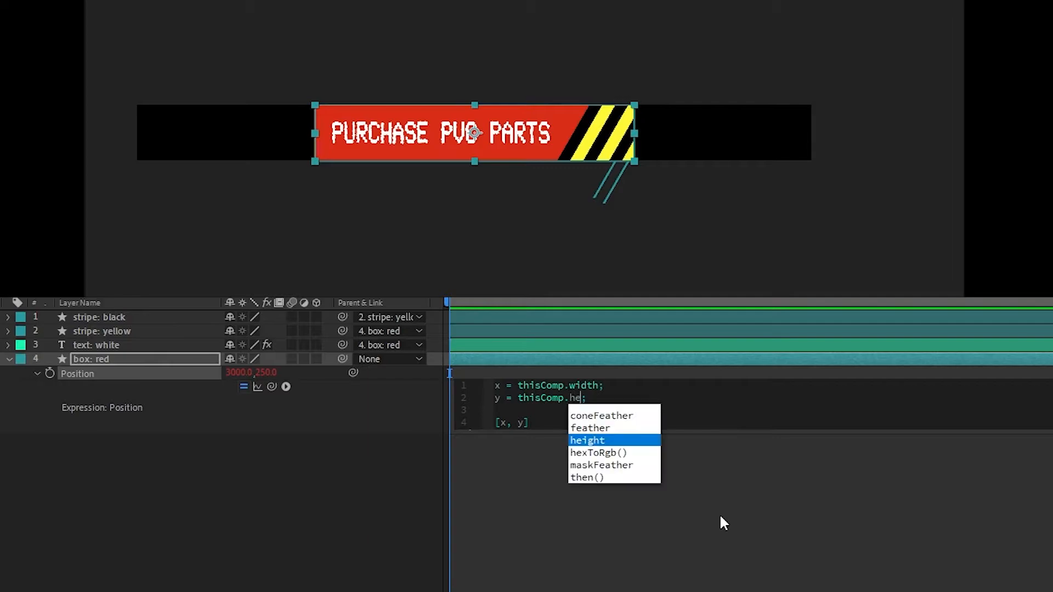
key("Left")
key("Left")
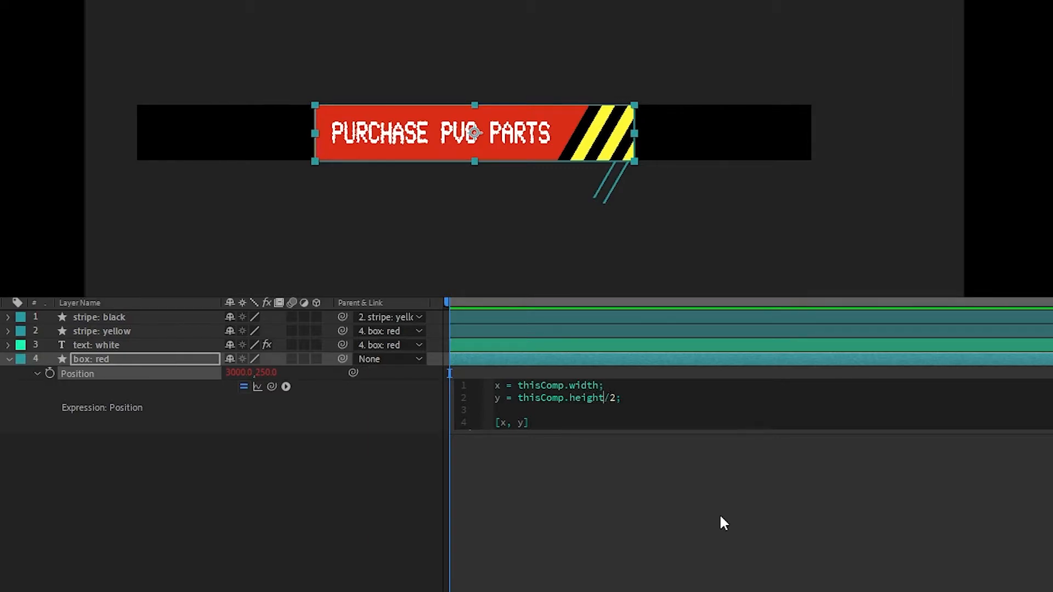
key("Right")
left_click(730, 514)
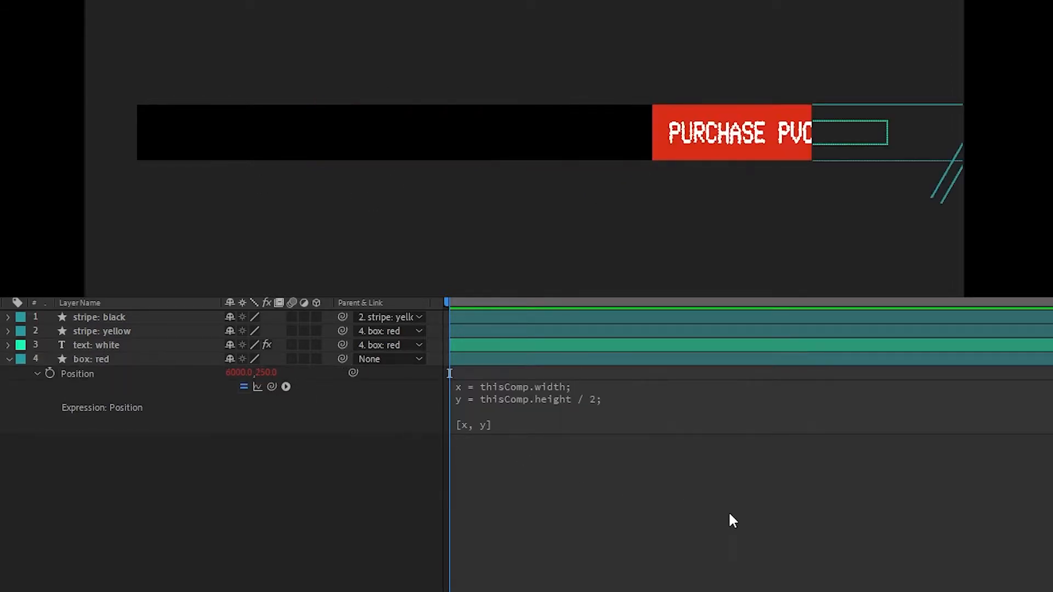
Subtract (thisLayer.sourceRectAtTime().width / 2) from thisComp.width in the x line of the box: red Position expression.
left_click_drag(781, 141, 462, 130)
scroll(463, 132, "up", 1)
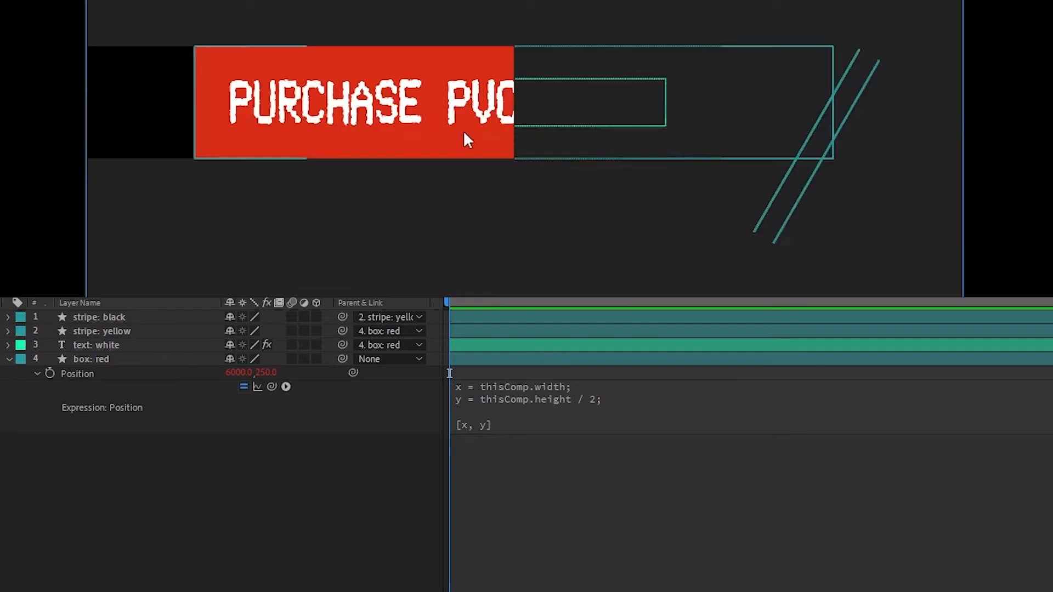
left_click(795, 406)
type("+")
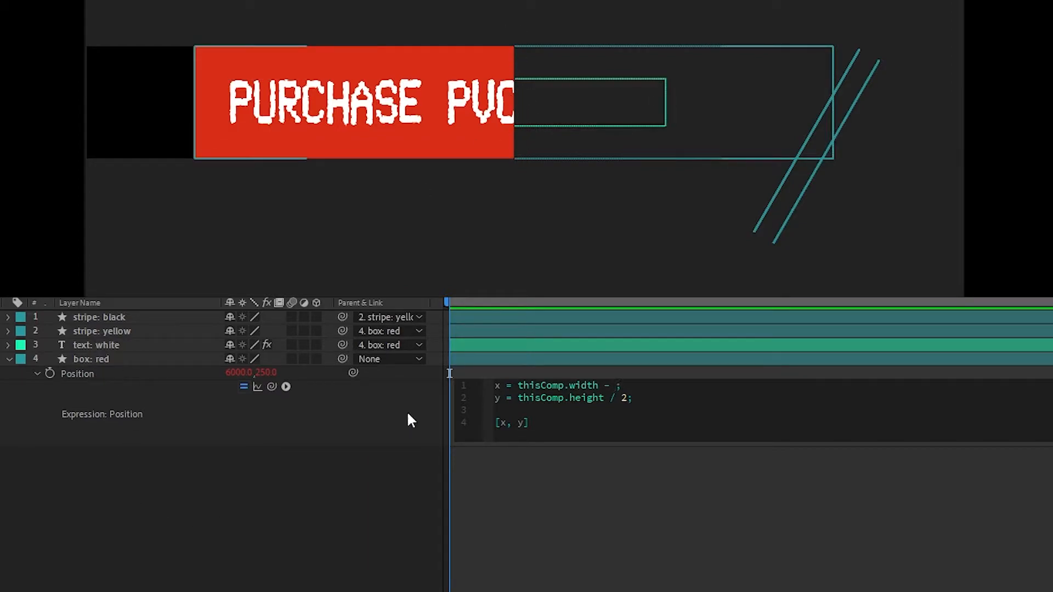
type("thisLayer.")
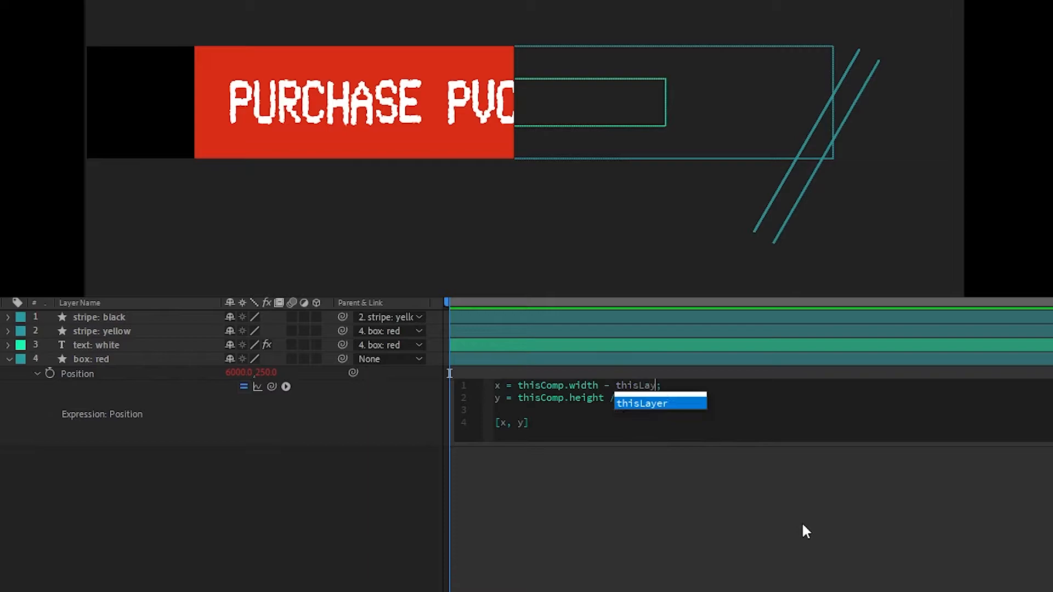
type("sour")
key("Down")
key("Down")
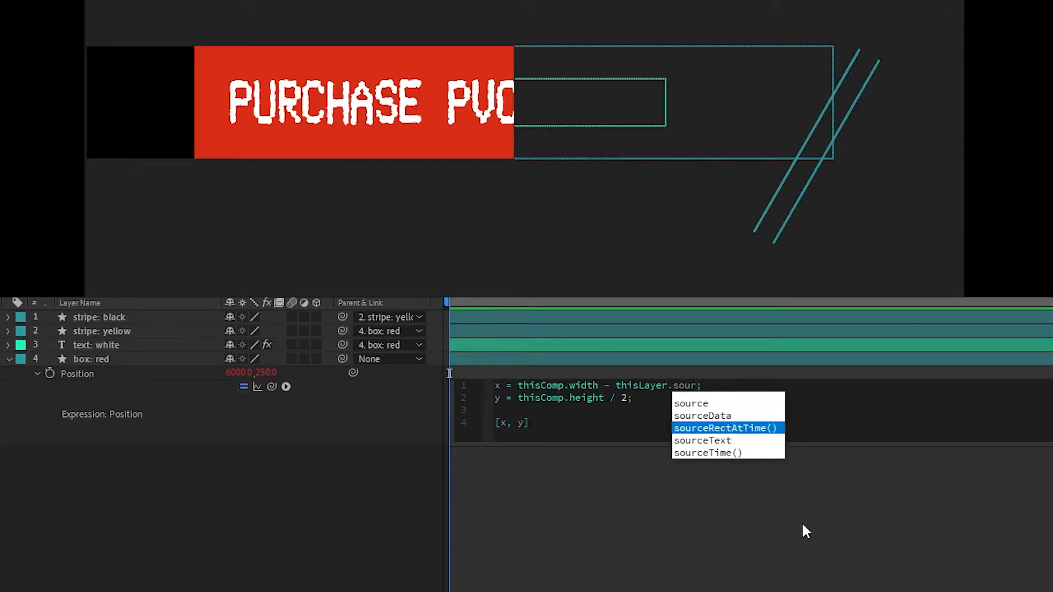
key("Return")
type(".wi")
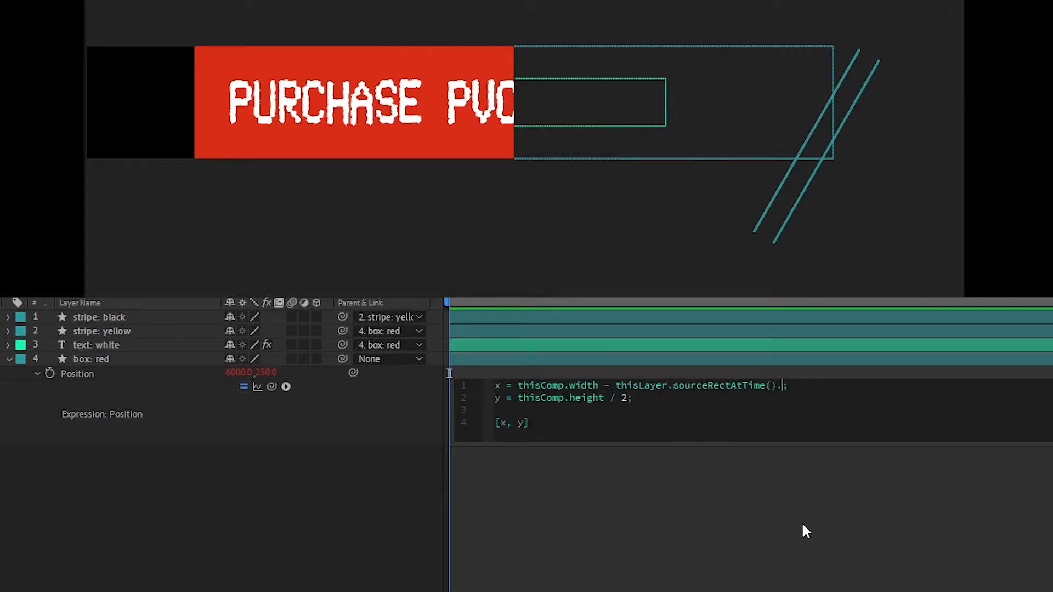
type("dth/2")
type(" (")
key("Right")
key("BackSpace")
key("Left")
key("Left")
left_click(628, 482)
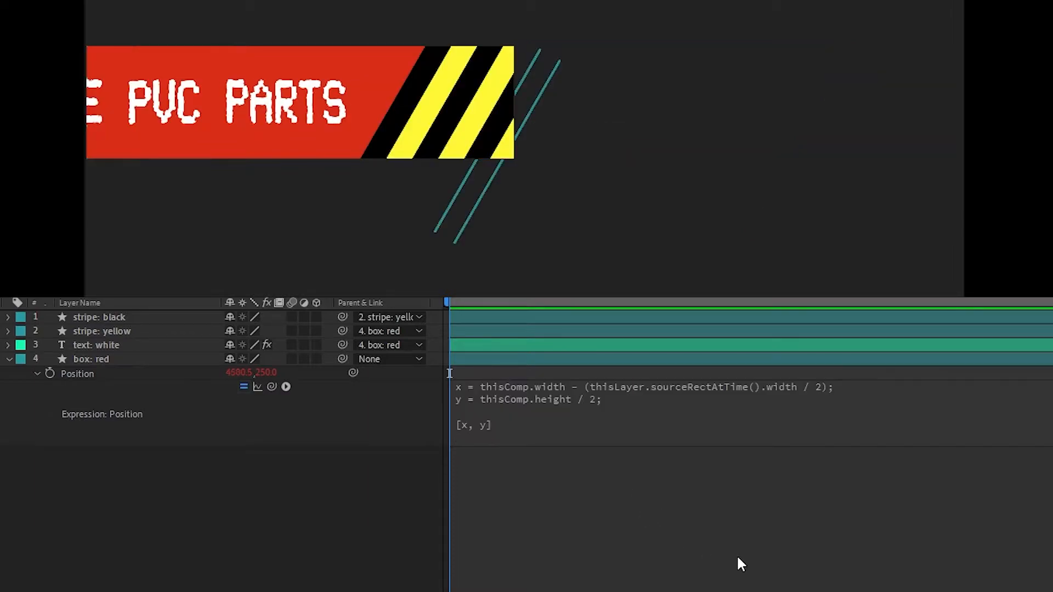
Test the banner with longer text by inserting SDFJSLKDJFLSJFJSFS directly after PVC.
scroll(447, 204, "down", 2)
left_click_drag(376, 158, 537, 176)
double_click(568, 131)
type("SDFJSLKDJFLSJFJSFS")
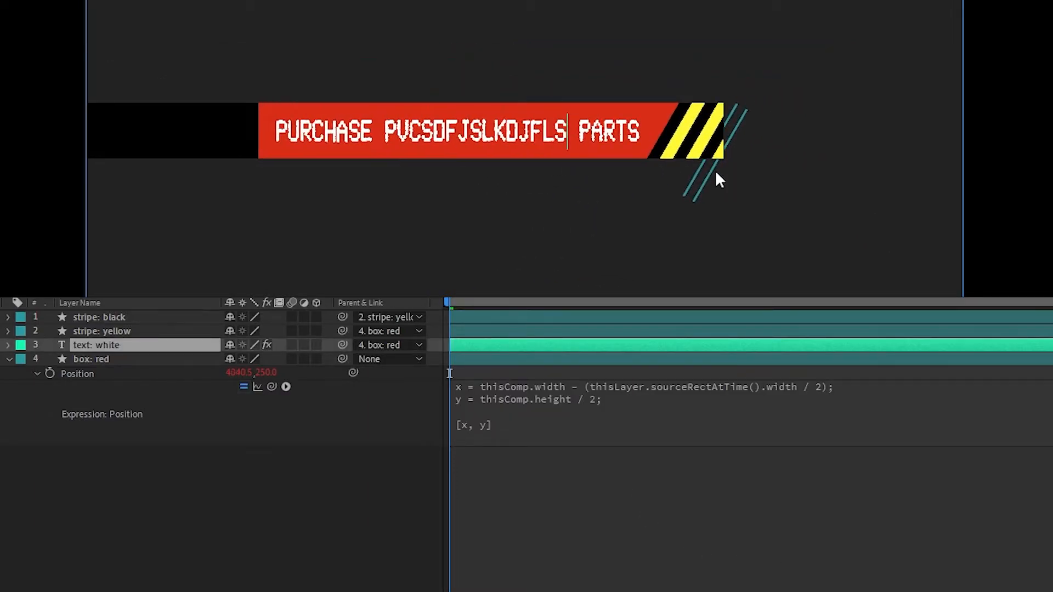
key("Escape")
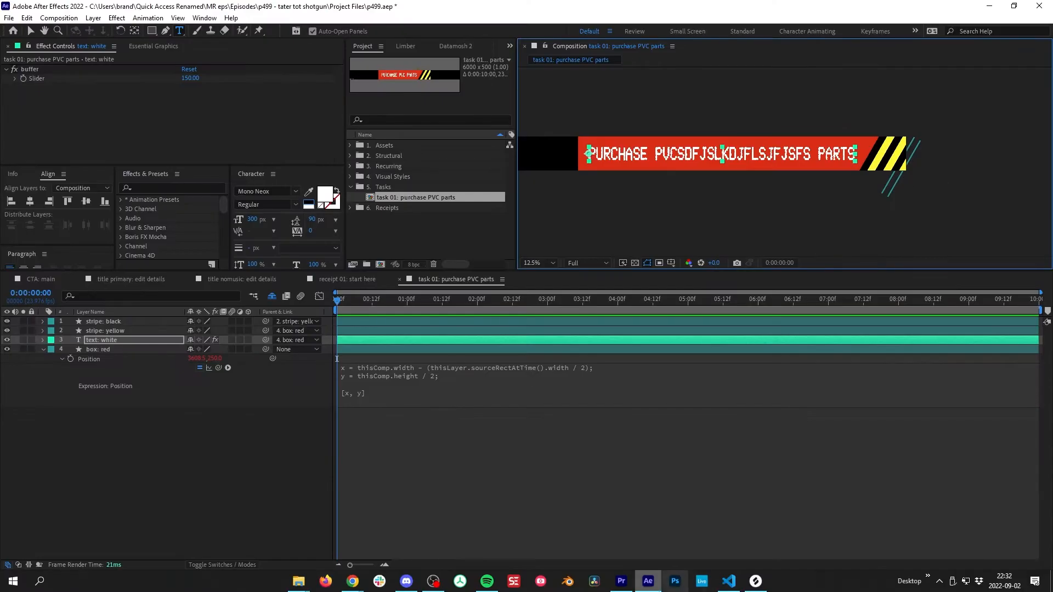
Switch to Premiere Pro and reposition the task 01 banner clip to about 2344, 1812 in the video frame.
left_click(621, 581)
left_click_drag(906, 279, 871, 266)
left_click(769, 343)
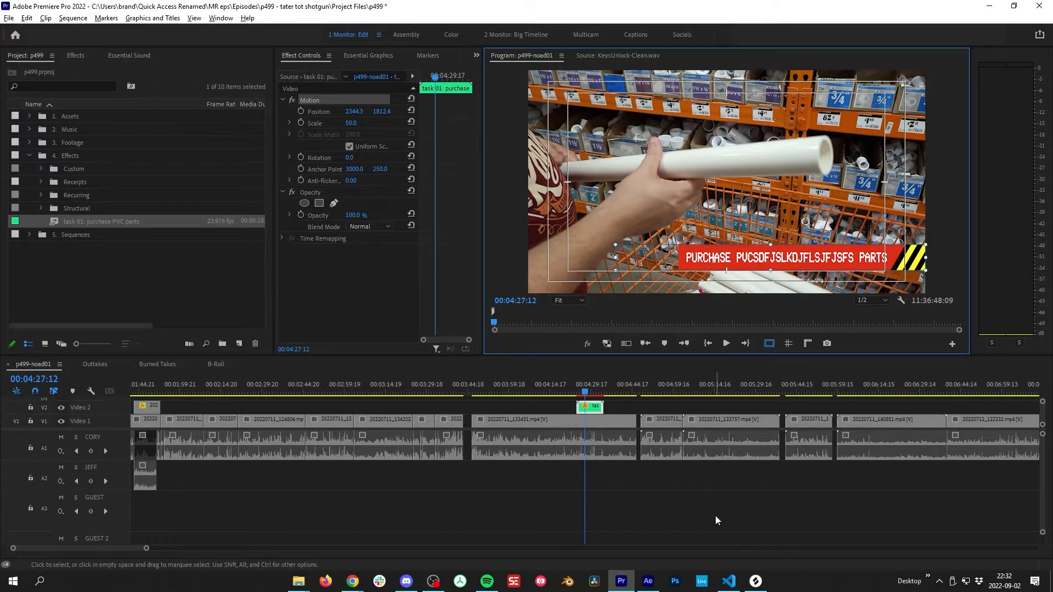
Switch to After Effects, delete the PVCSDFJSLKDJFLSJFJSFS word from the banner text, and return to Premiere Pro to check the shorter banner.
key("alt+Tab")
double_click(730, 155)
double_click(731, 155)
key("BackSpace")
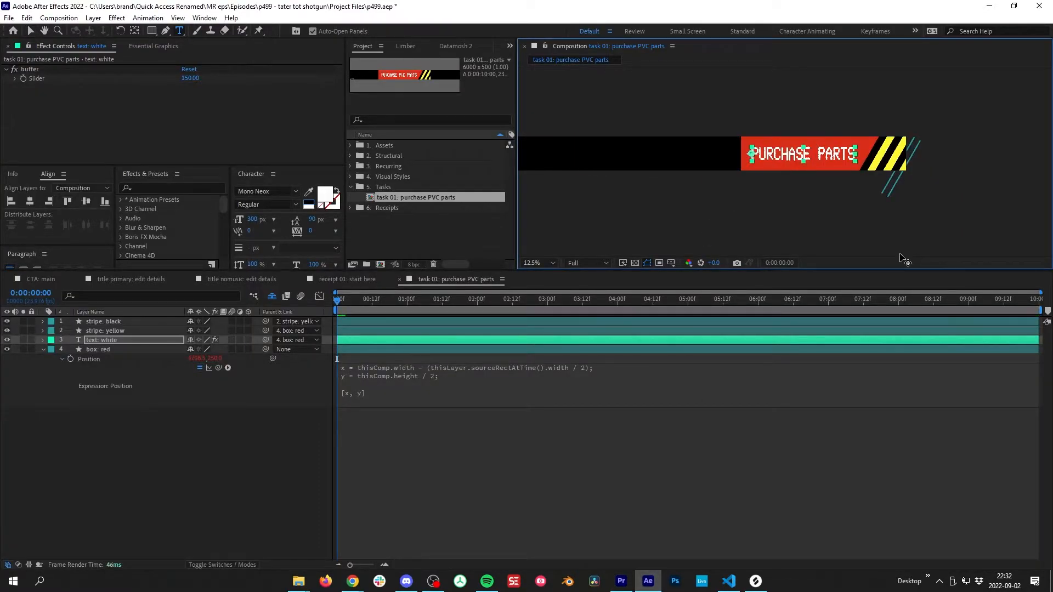
left_click(621, 582)
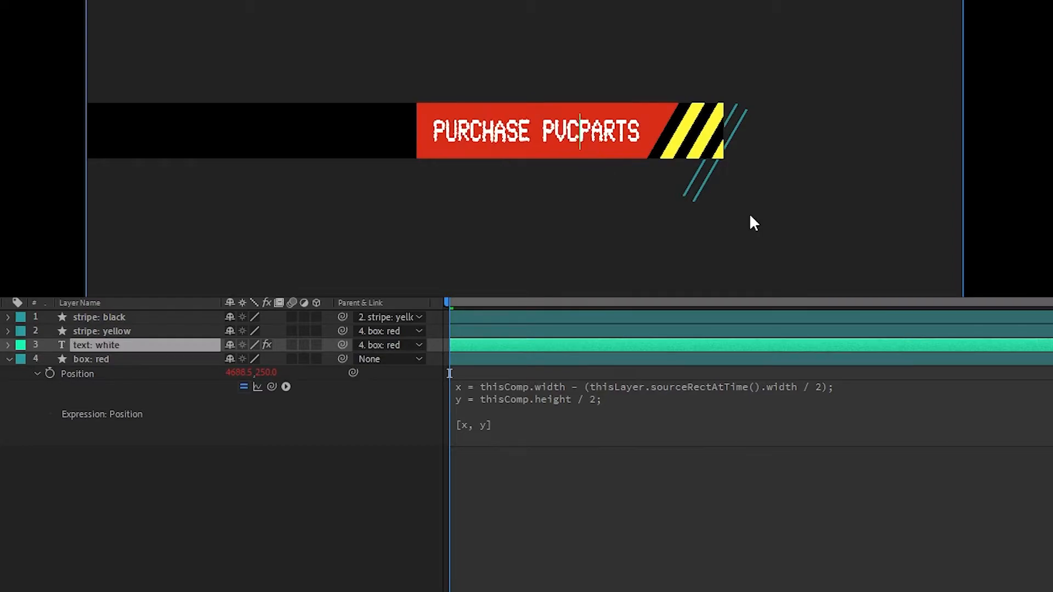
Examine the options for the Source Text property of text: white, and check the task 01 banner clip in Premiere Pro.
left_click(8, 346)
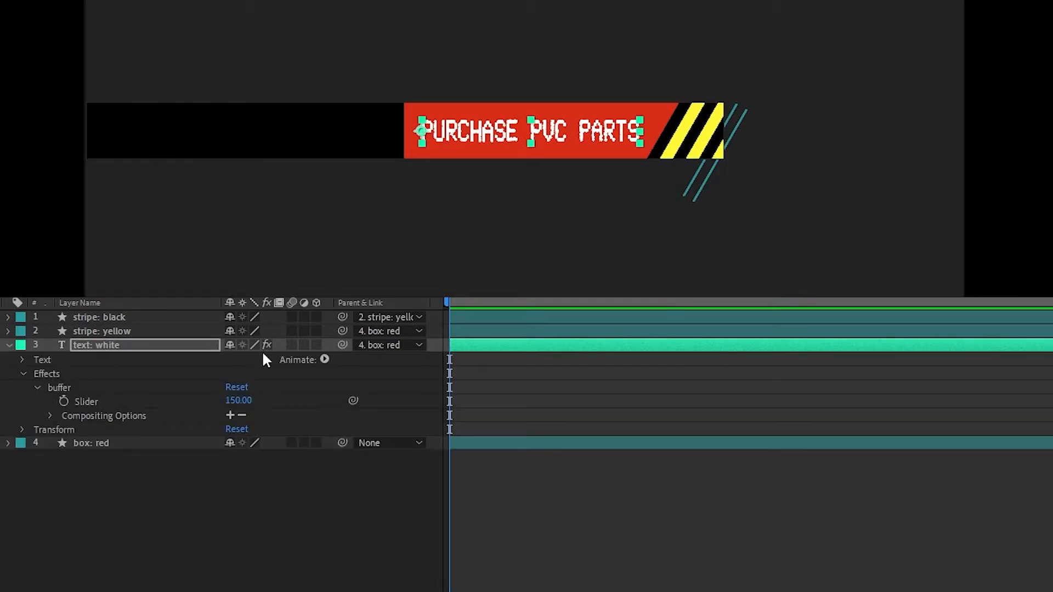
left_click(22, 360)
right_click(84, 375)
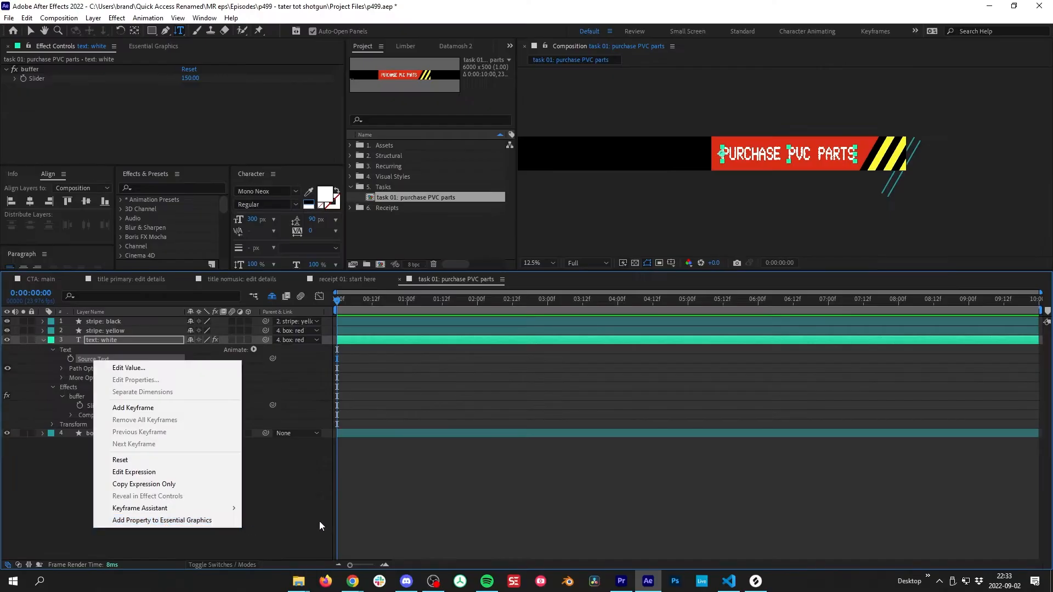
left_click(719, 587)
left_click(621, 582)
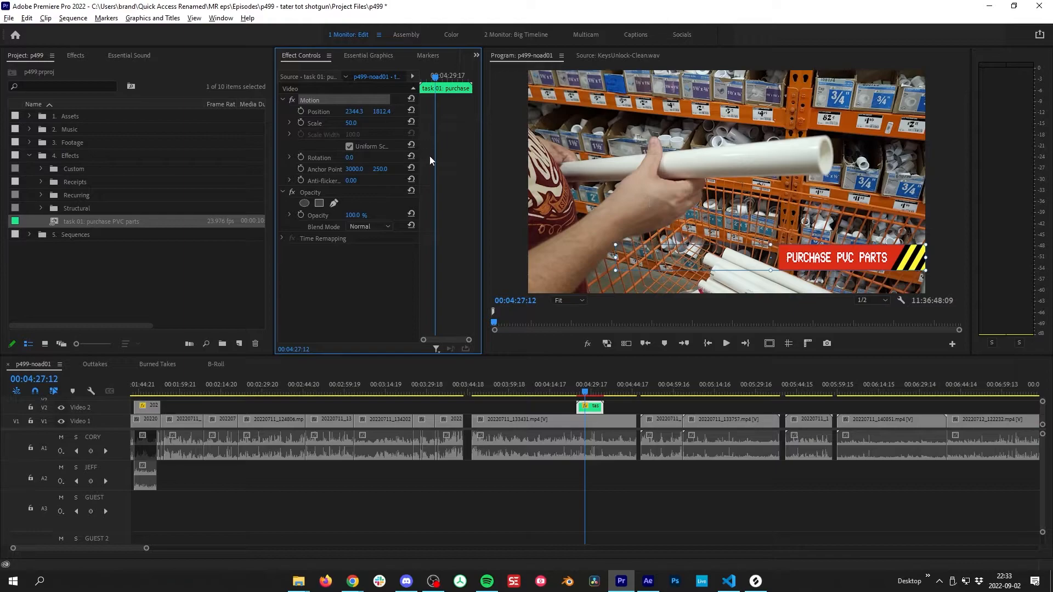
left_click(595, 406)
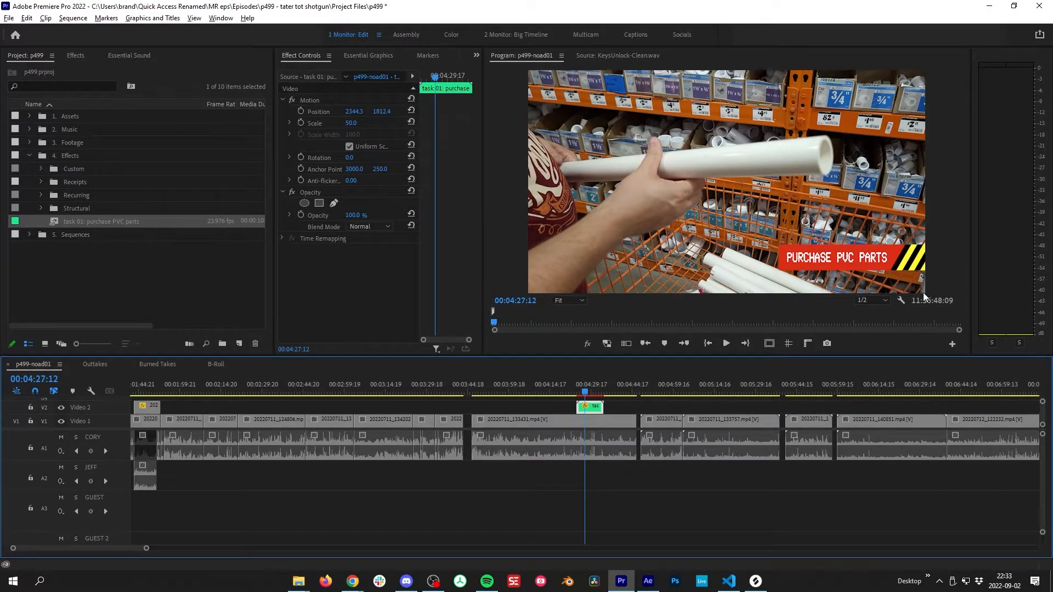
Switch to After Effects, collapse the text: white layer's properties, and activate the Selection tool.
left_click(647, 580)
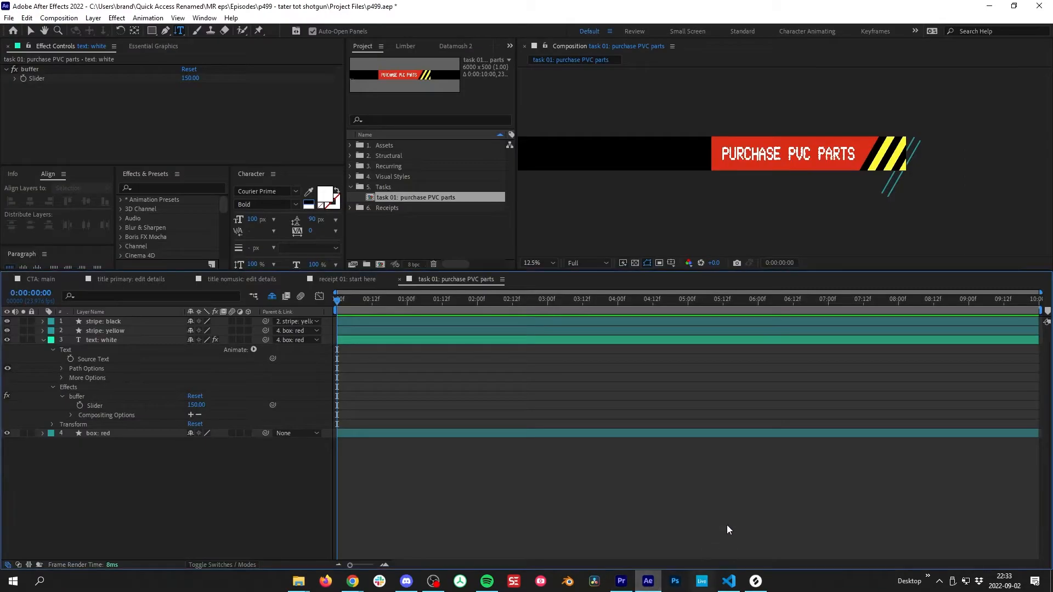
left_click(43, 340)
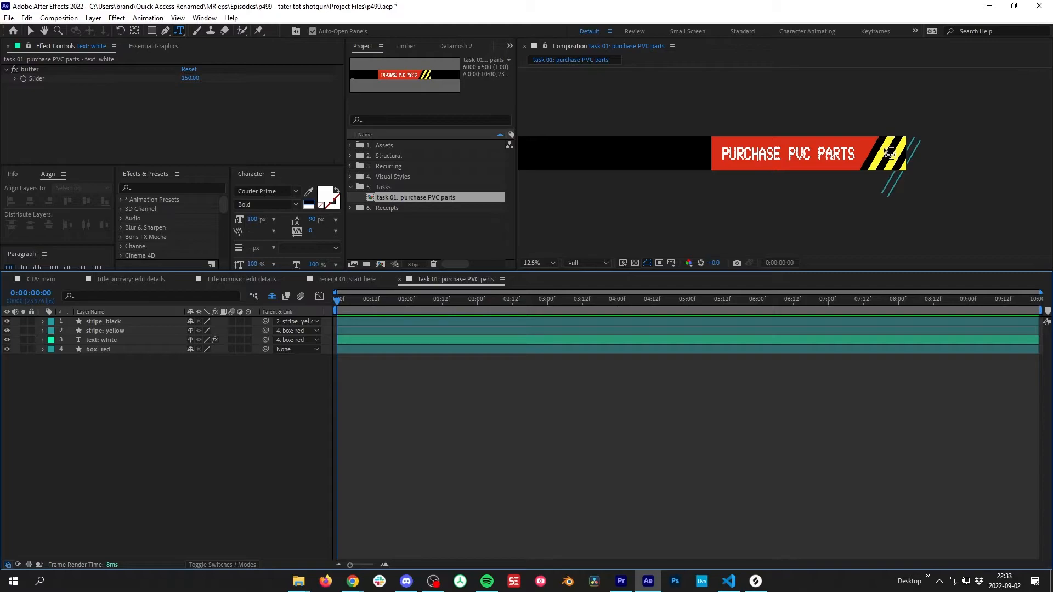
key("period")
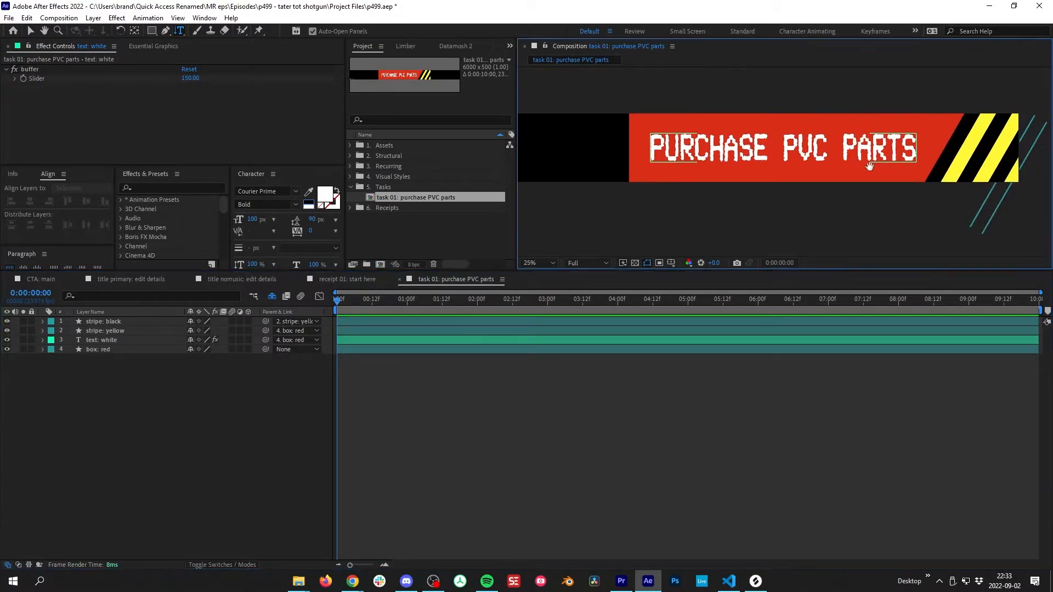
left_click_drag(923, 154, 814, 188)
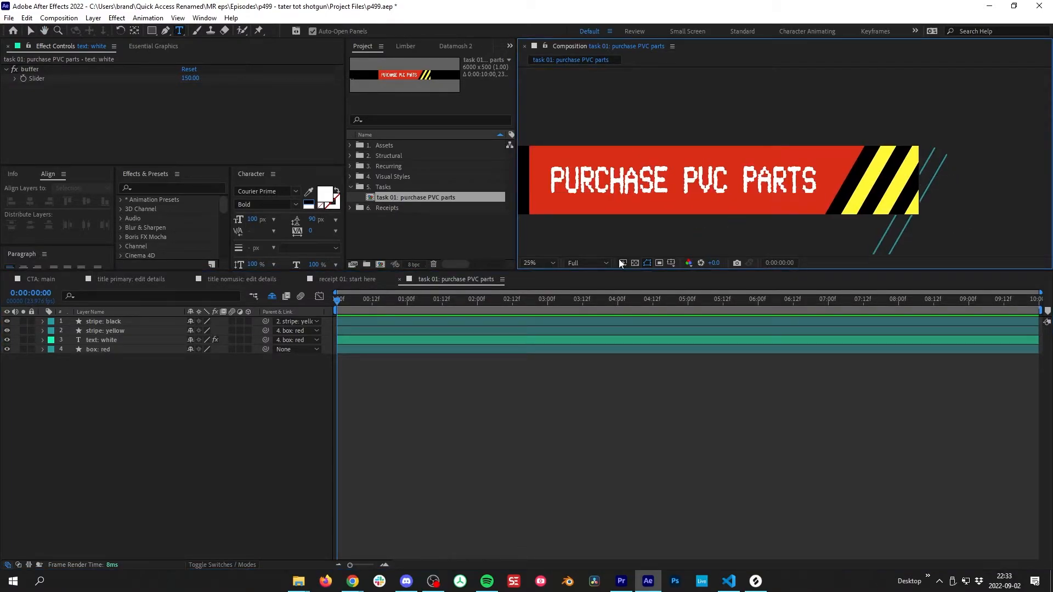
left_click(480, 383)
key("v")
key("comma")
key("comma")
key("period")
key("period")
left_click_drag(795, 194, 836, 184)
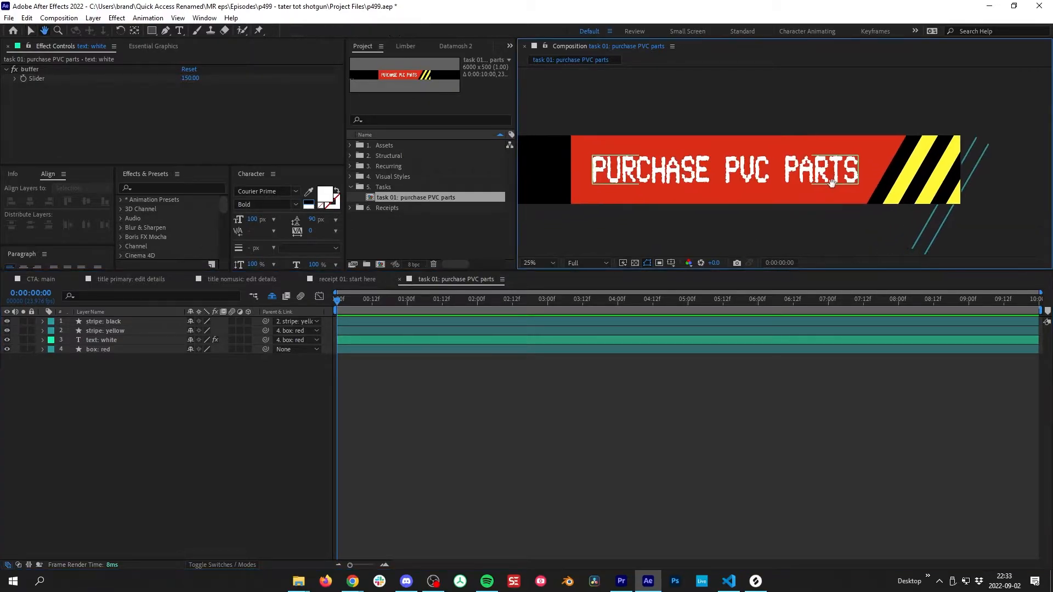
key("comma")
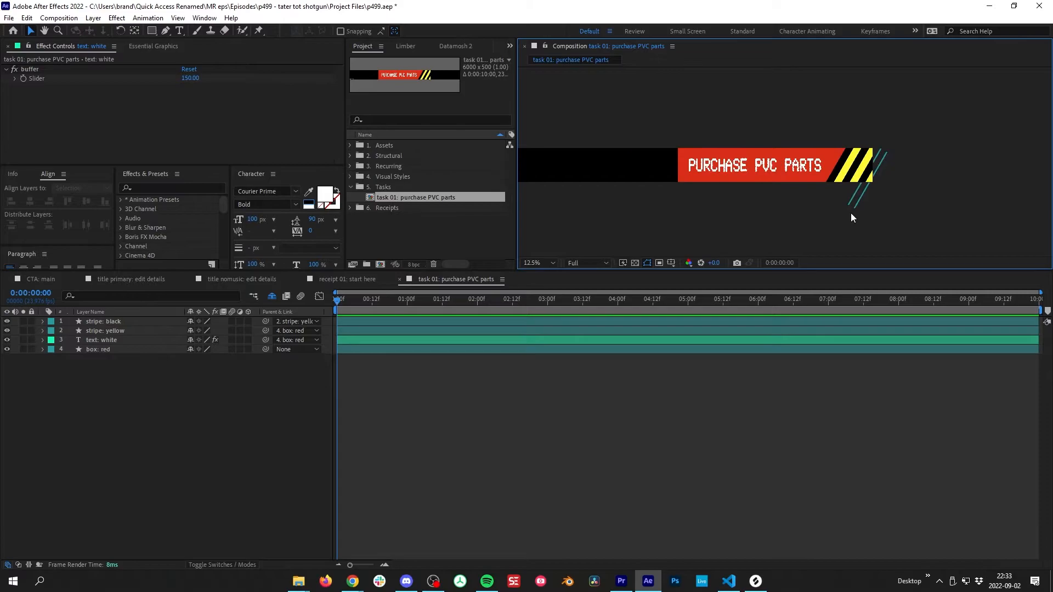
key("period")
key("comma")
key("period")
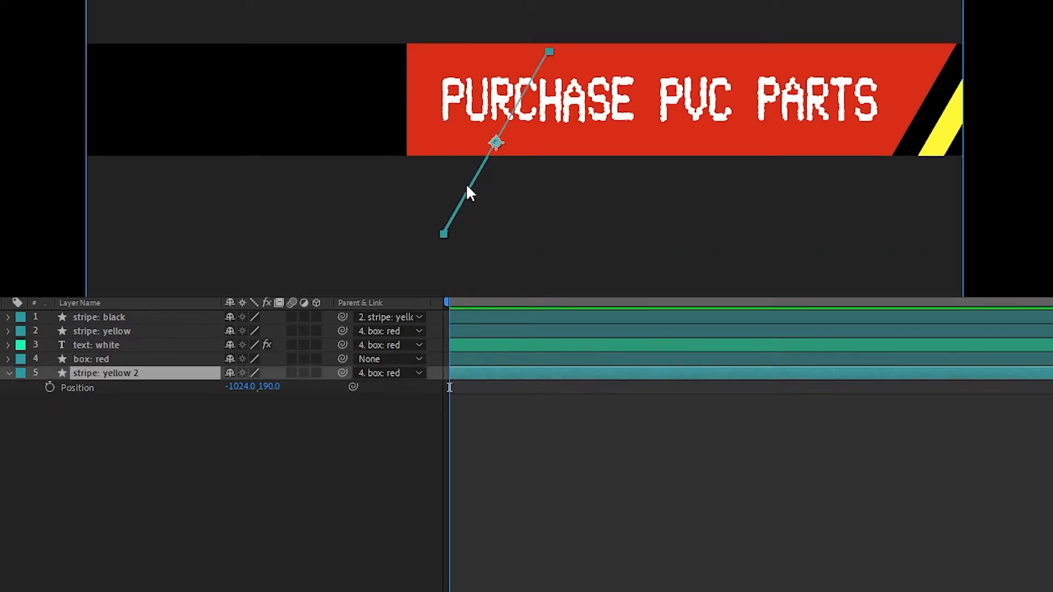
Move the stripe: yellow 2 layer across the start of the red box, to a position of about -1484, 142.
left_click_drag(466, 186, 370, 183)
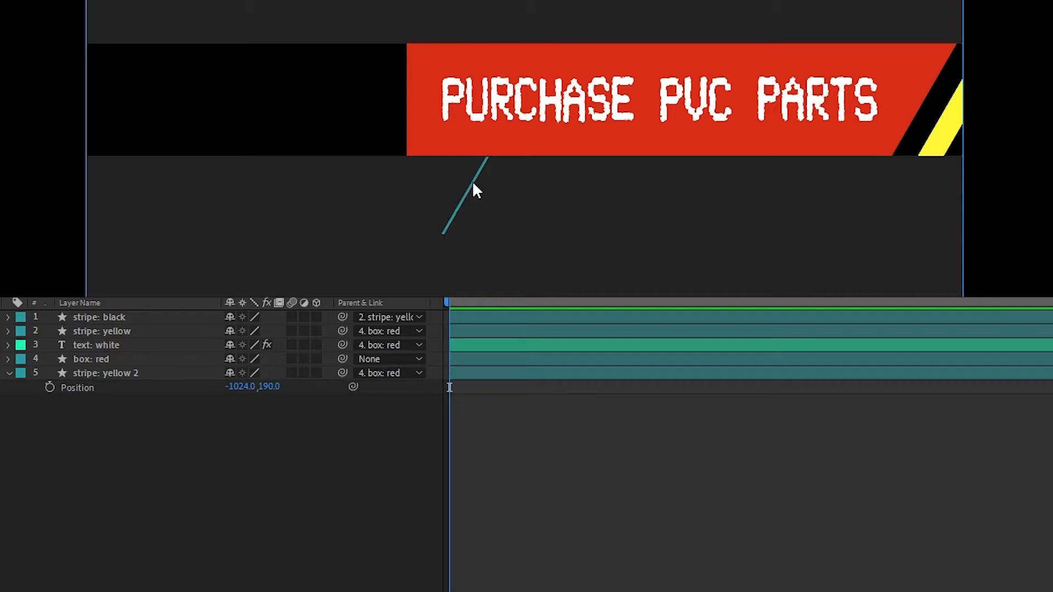
left_click_drag(474, 184, 340, 207)
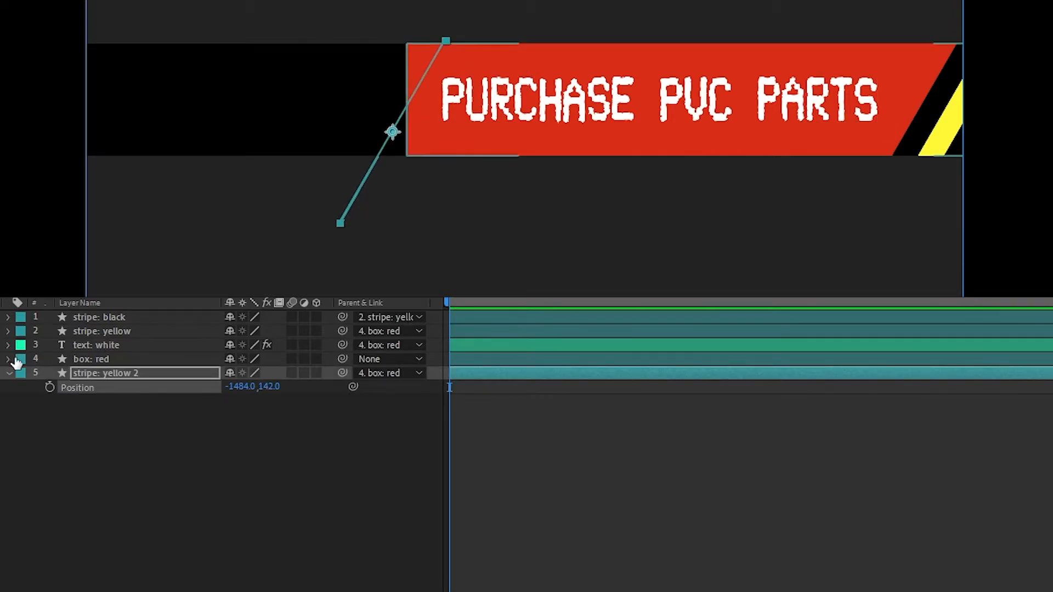
Move the stripe: yellow 2 layer to a position of about -1526, 110 and turn off its Preserve Underlying Transparency switch.
left_click_drag(230, 387, 256, 393)
left_click_drag(269, 387, 269, 387)
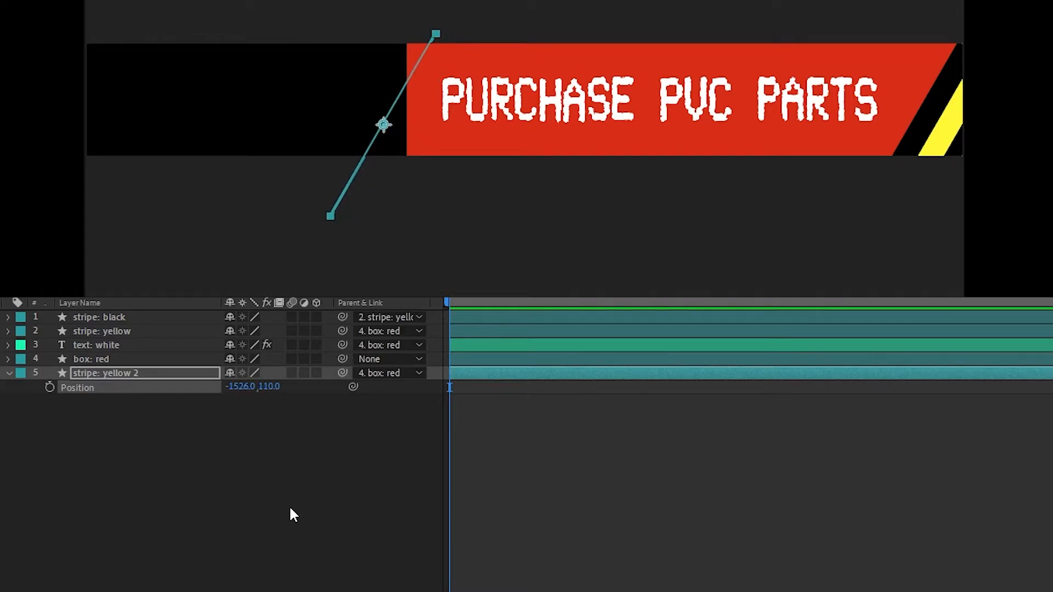
key("F4")
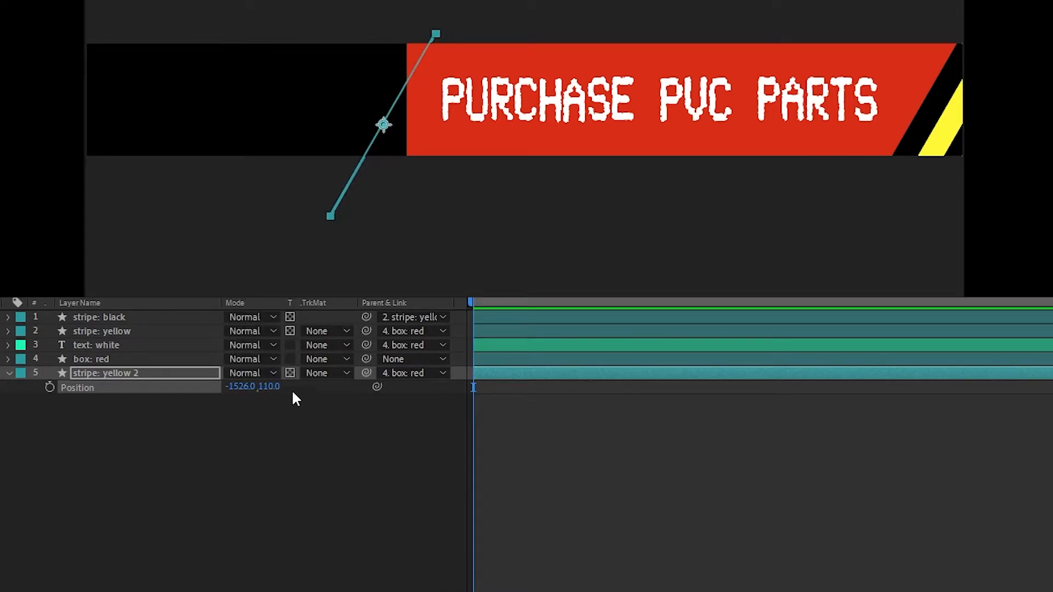
left_click(290, 374)
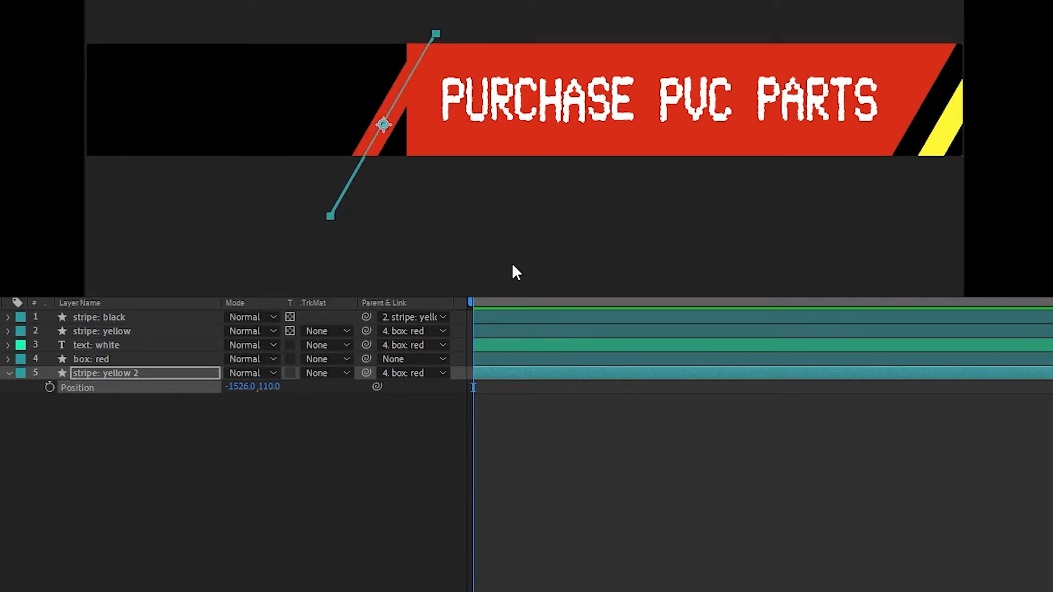
Move stripe: yellow 2 up to about -1526, 22 so its slanted edge meets the red box's upper corner, and deselect it.
left_click(353, 169)
left_click(364, 154)
left_click(359, 169)
left_click(358, 170)
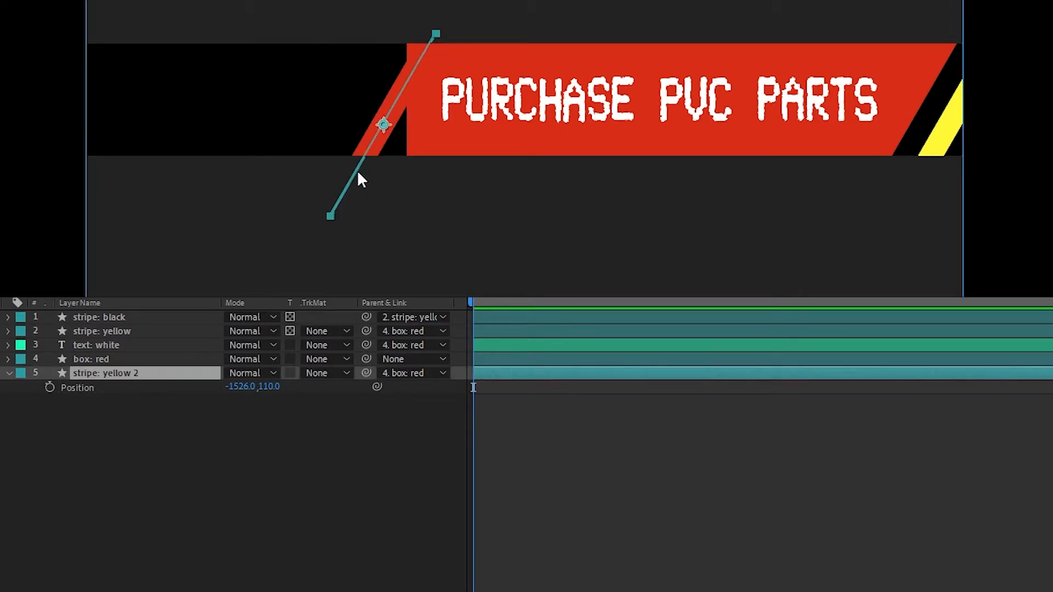
left_click_drag(356, 171, 357, 155)
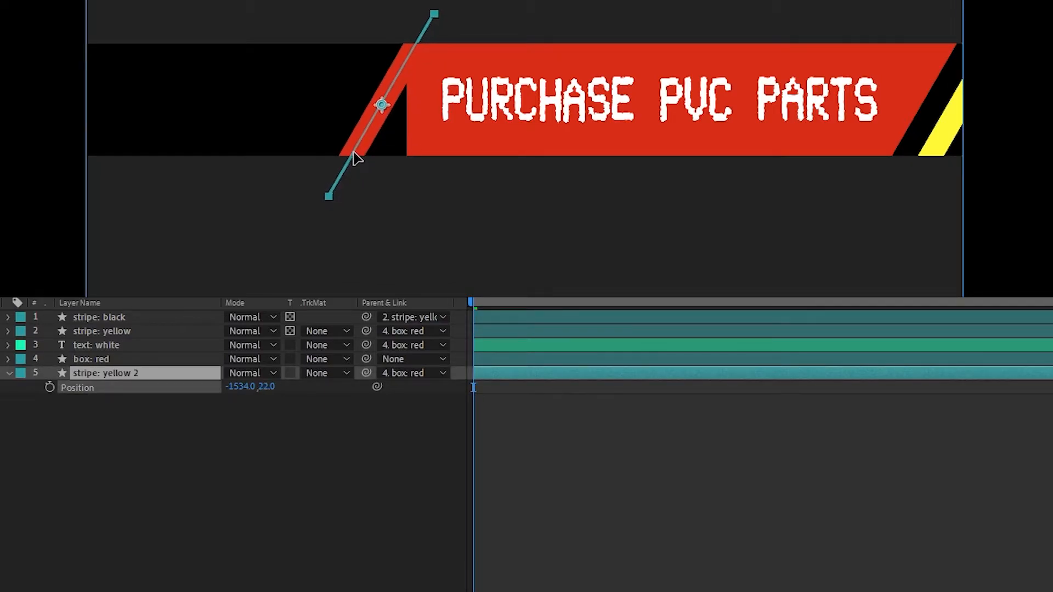
key("F2")
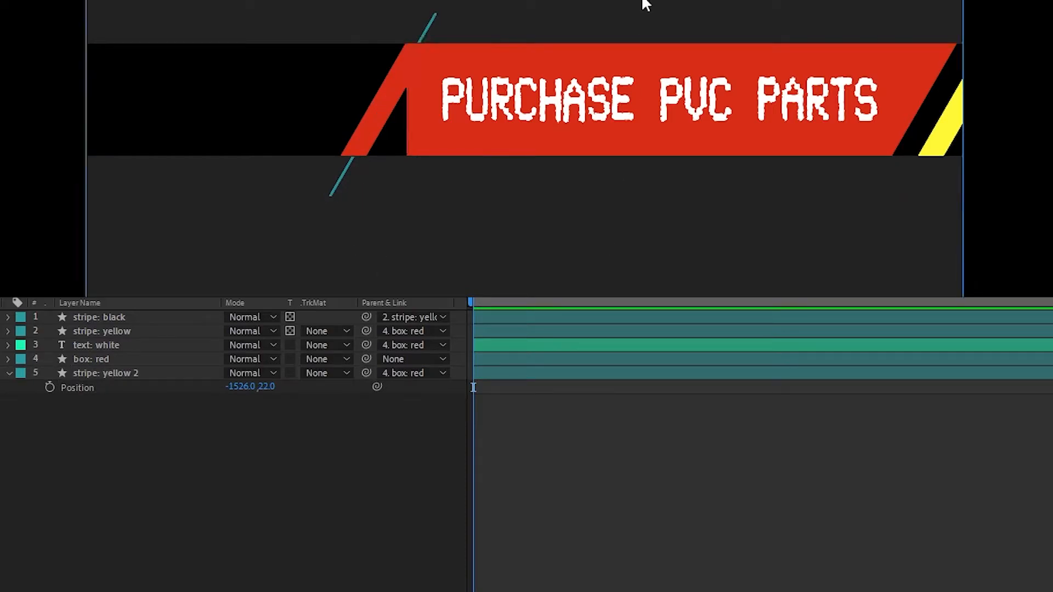
Extend the stripe: yellow 2 path with the Pen tool and close it into a triangle overlapping the start of the red box.
scroll(639, 21, "up", 3)
key("g")
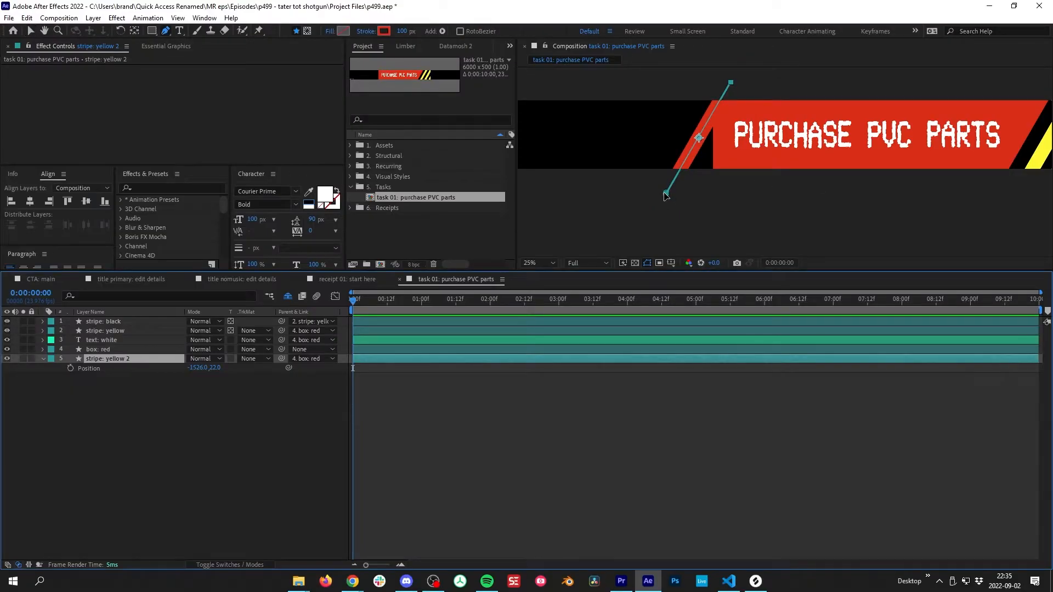
left_click(725, 192)
left_click(730, 83)
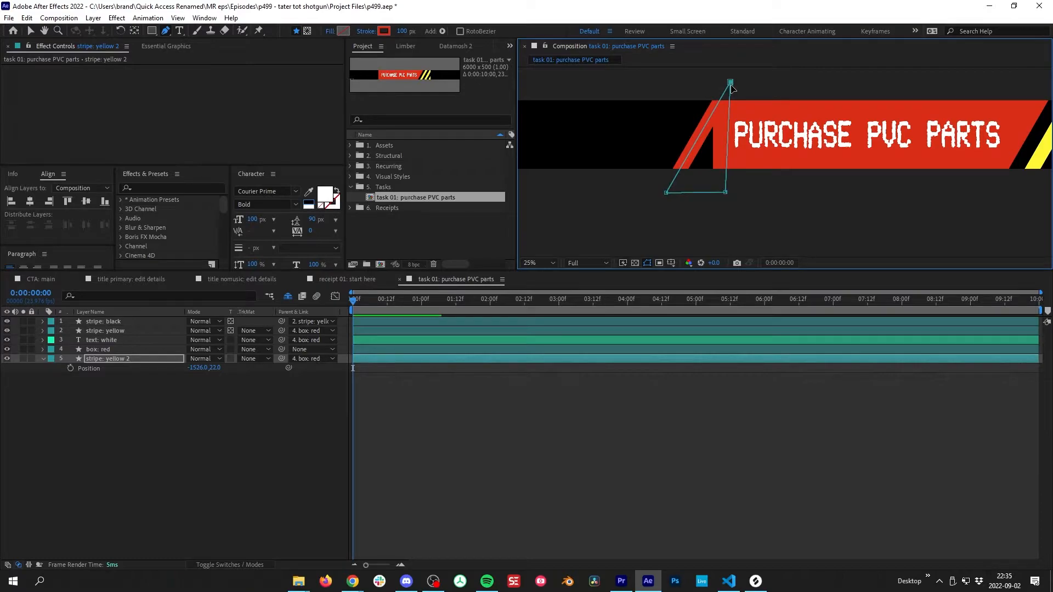
left_click(713, 474)
key("v")
Give the stripe: yellow 2 shape a solid fill in the banner's red, DA2E17, sampled from the box.
left_click(110, 359)
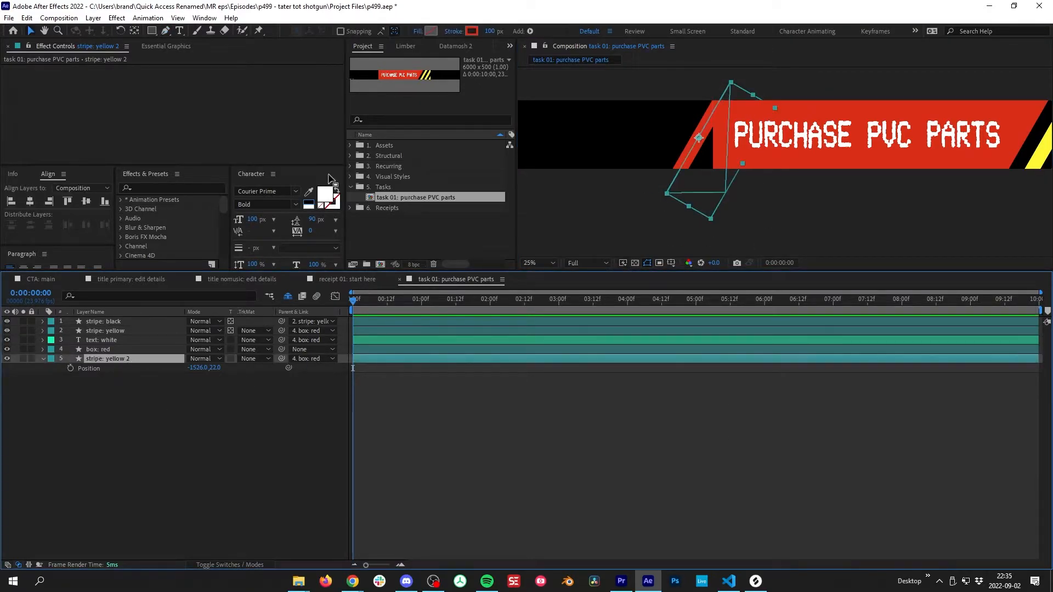
left_click(426, 32)
left_click(483, 259)
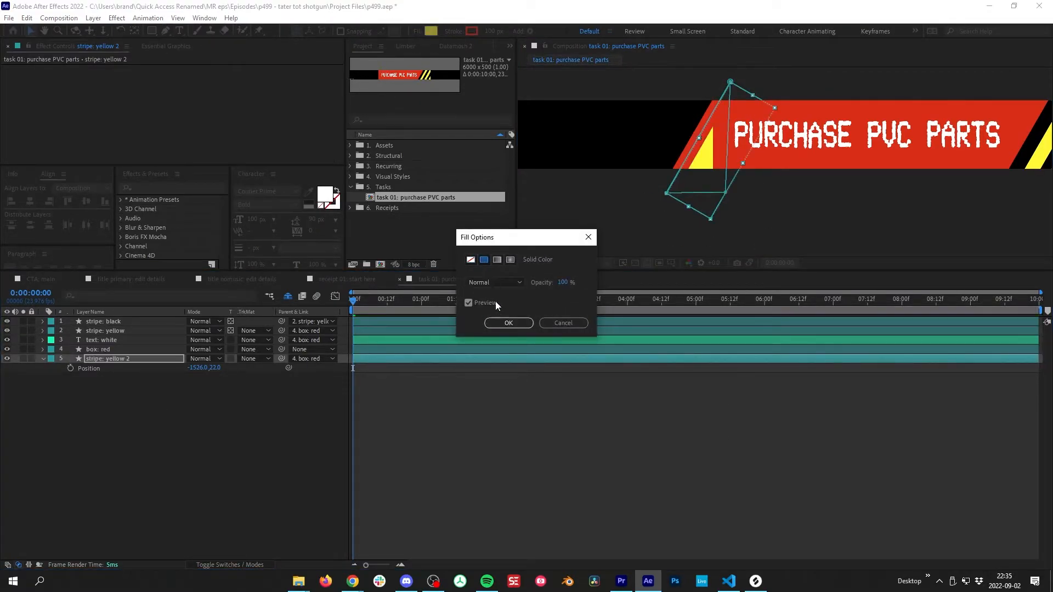
left_click(515, 327)
left_click(430, 32)
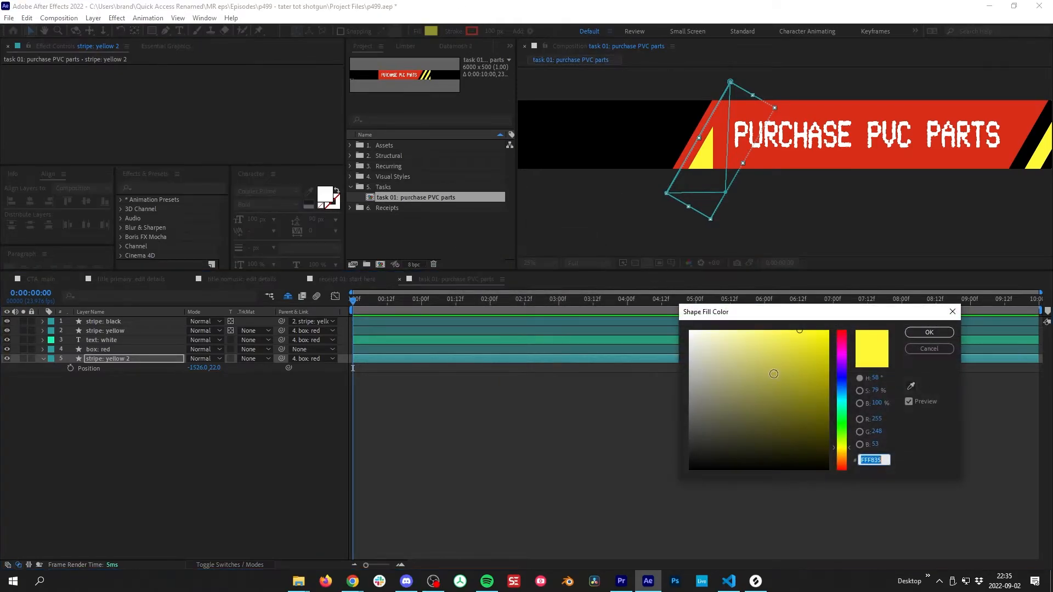
left_click(910, 386)
left_click(839, 163)
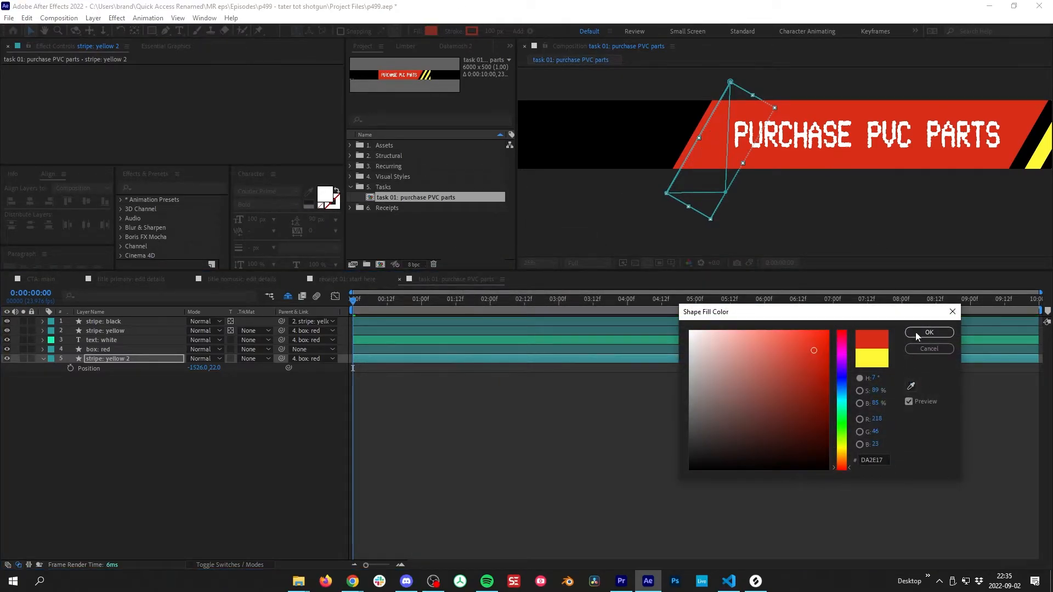
left_click(926, 333)
Check the slanted start of the task 01 banner in Premiere Pro, and return to After Effects.
scroll(828, 178, "down", 3)
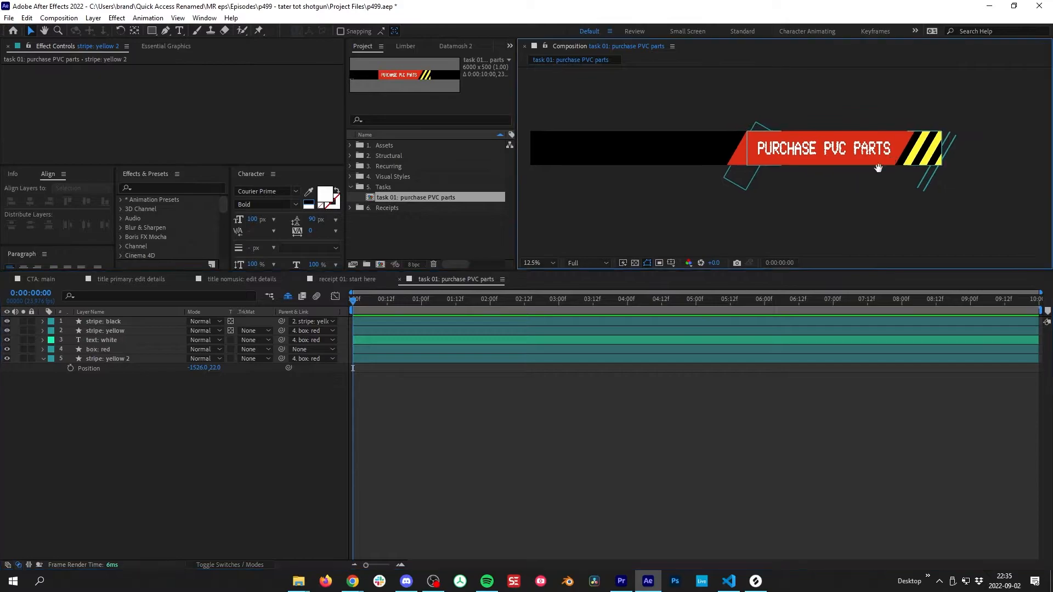
left_click(621, 582)
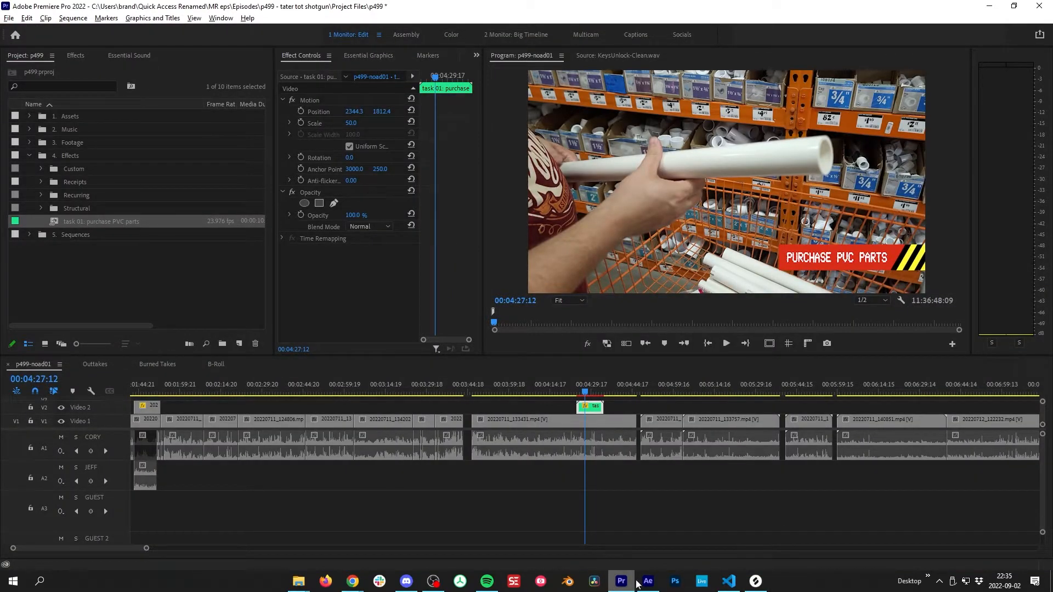
left_click(647, 582)
left_click(622, 582)
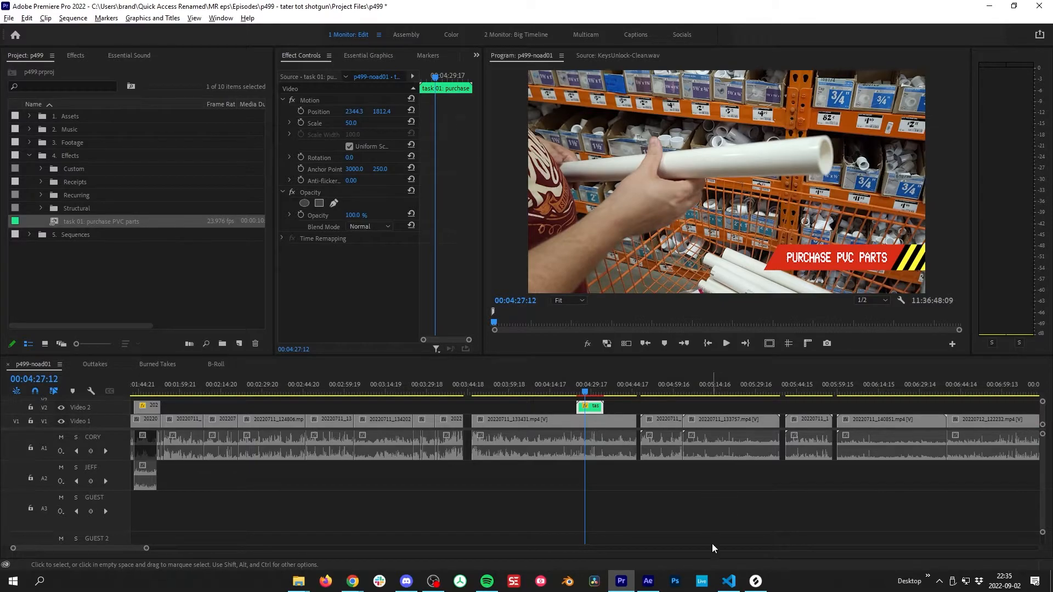
left_click(654, 585)
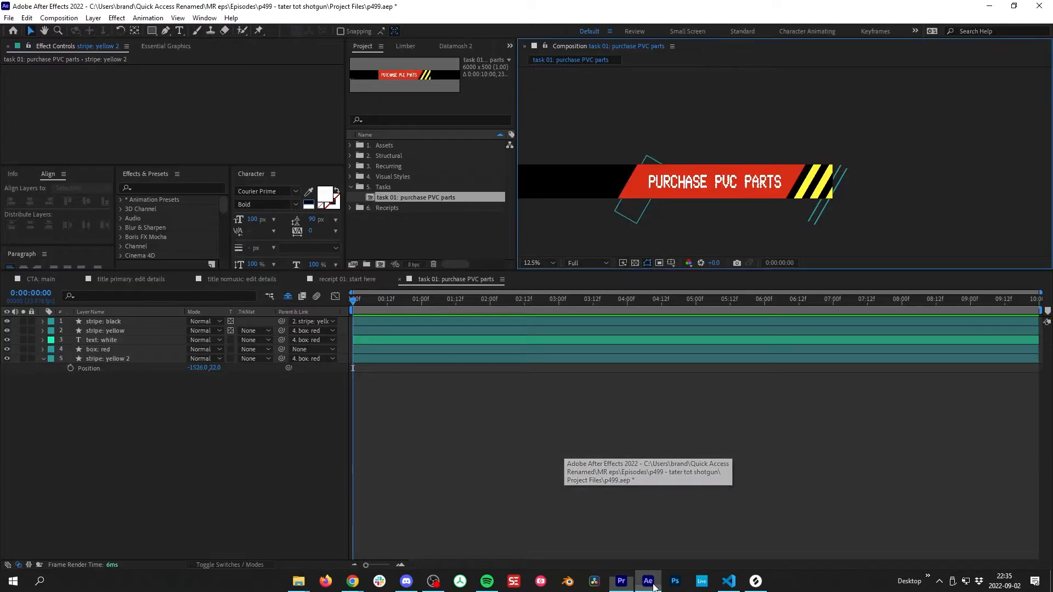
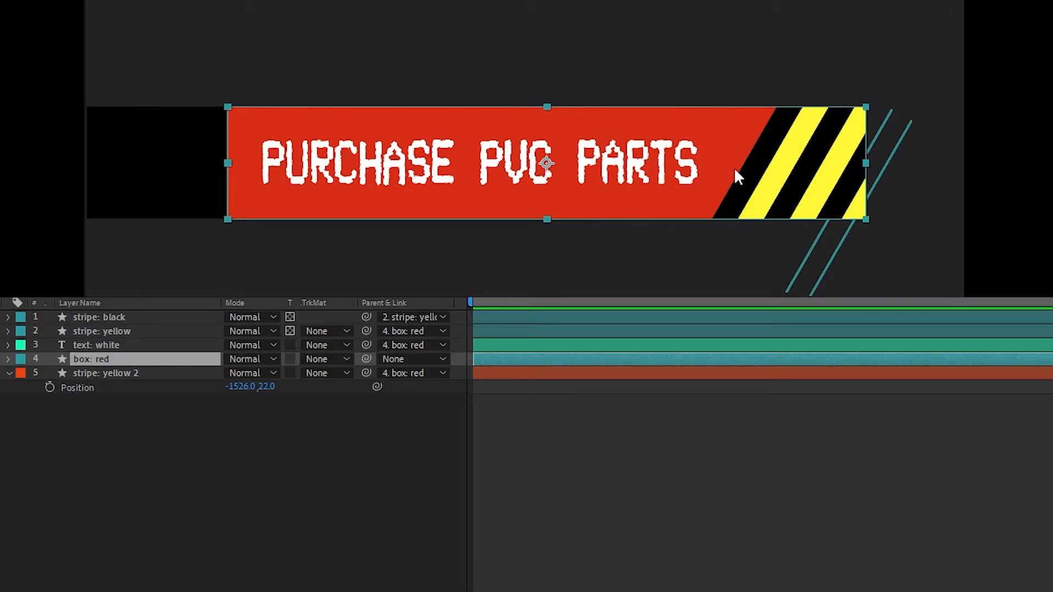
Open the Position expression of stripe: yellow and start a second "x =" line below the existing x calculation.
left_click(575, 303)
left_click(108, 331)
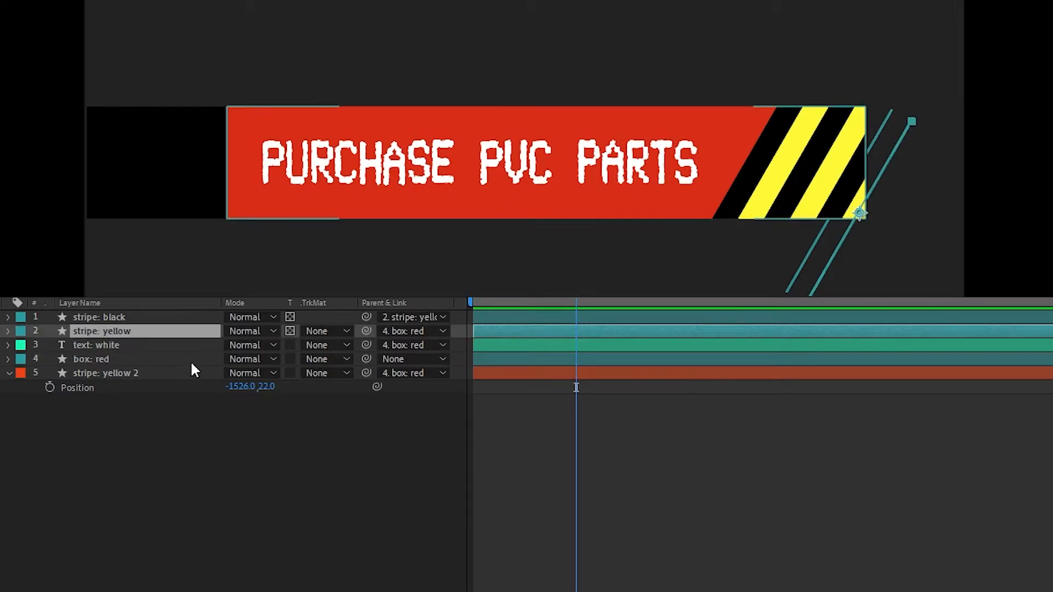
type("t = thisComp.layer(\"box: red\"); buf = 30;  x = t.sourceRectAtTime().left + t.sourceRectAtTime().width - buf; y = t.sourceRectAtTime().top + t.sourceRectAtTime().height - buf;  [x, y]")
left_click(864, 430)
left_click(861, 425)
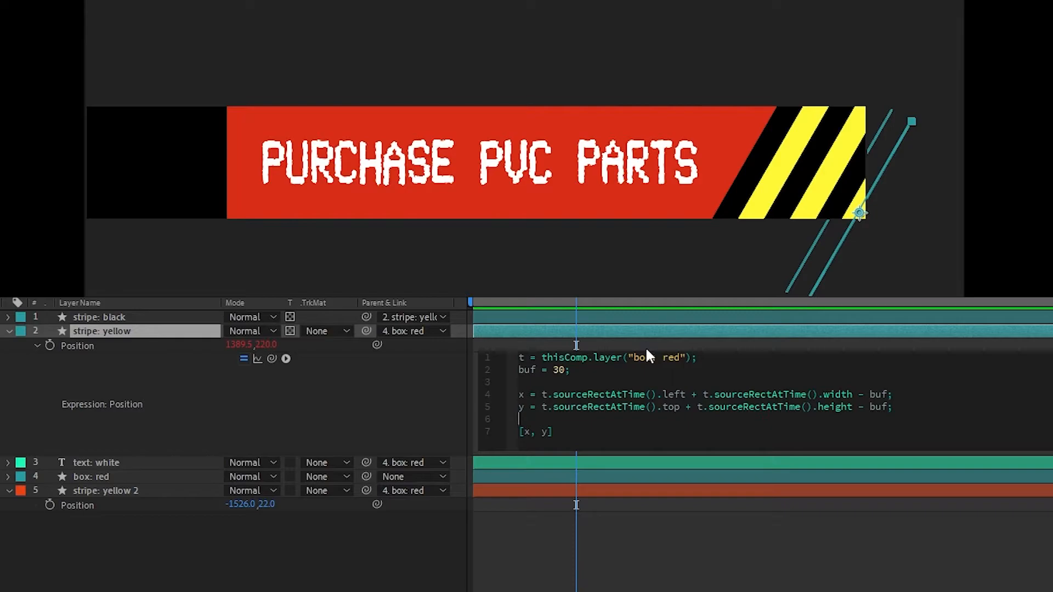
left_click(886, 394)
key("Return")
type("x")
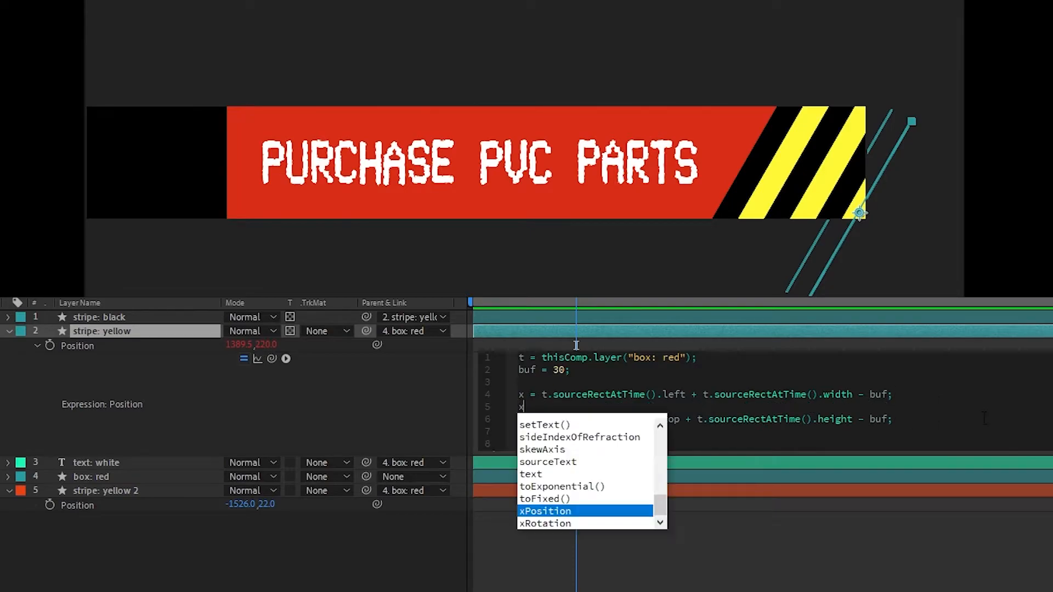
type(" =")
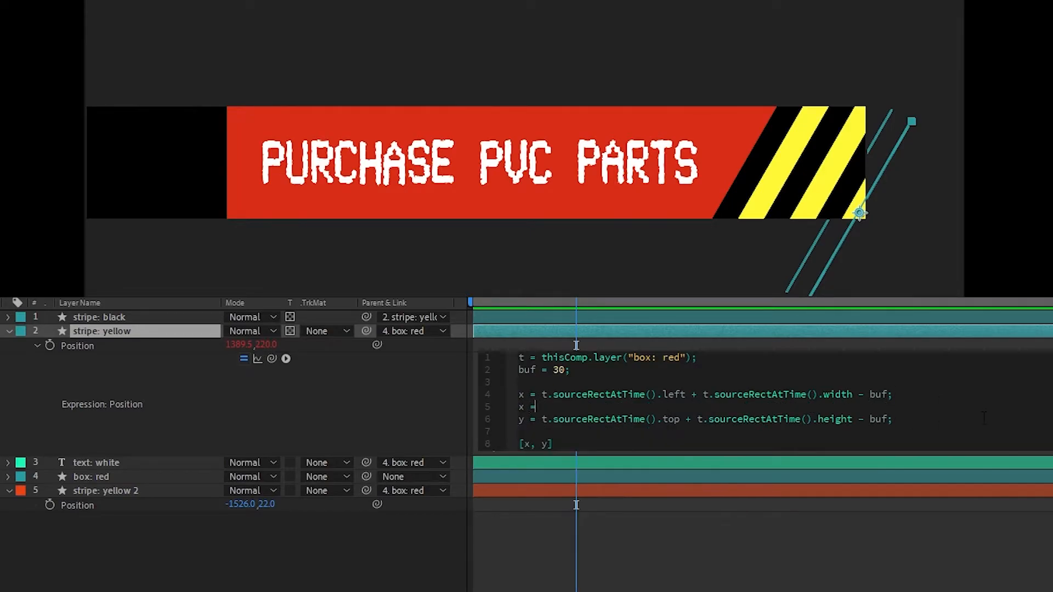
Rename the calculated x variable xAnchored and assign xAnchored to x on the new line.
key("Up")
key("Left")
key("Left")
key("Left")
type("Anchored")
key("Down")
type("xAnchored")
Replace the name xAnchored with xDynamic in both the x calculation and the line assigning it to x.
key("BackSpace")
key("BackSpace")
key("BackSpace")
key("BackSpace")
key("BackSpace")
key("BackSpace")
key("BackSpace")
key("BackSpace")
type("Dyn")
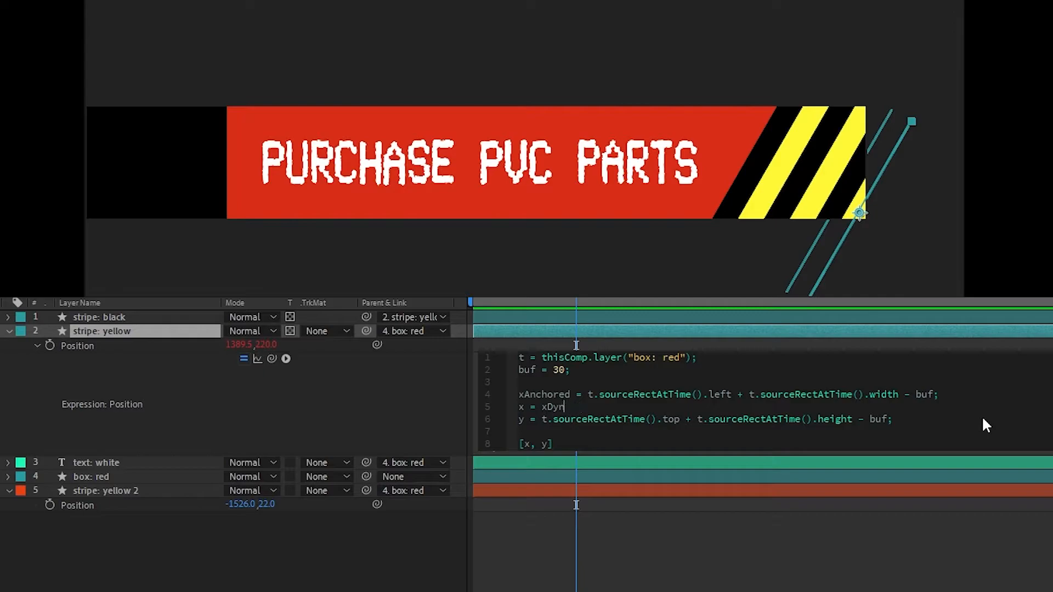
type("amic")
key("Right")
double_click(546, 406)
key("ctrl+c")
double_click(570, 393)
key("ctrl+v")
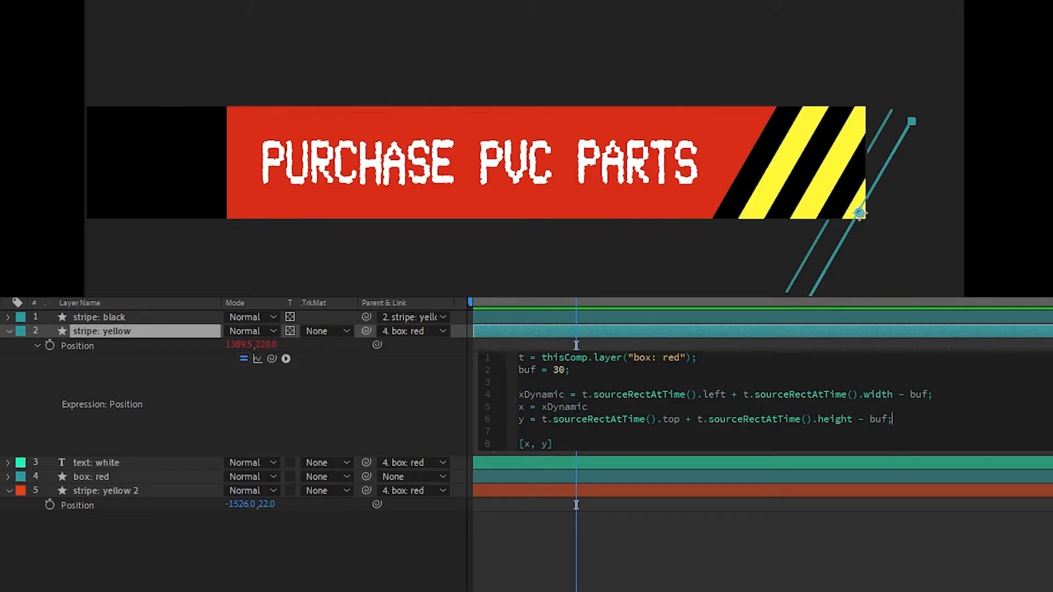
Add the line "y = yDynamic;" to the expression and rename the calculated y variable yDynamic.
key("Return")
type("y = yDynam")
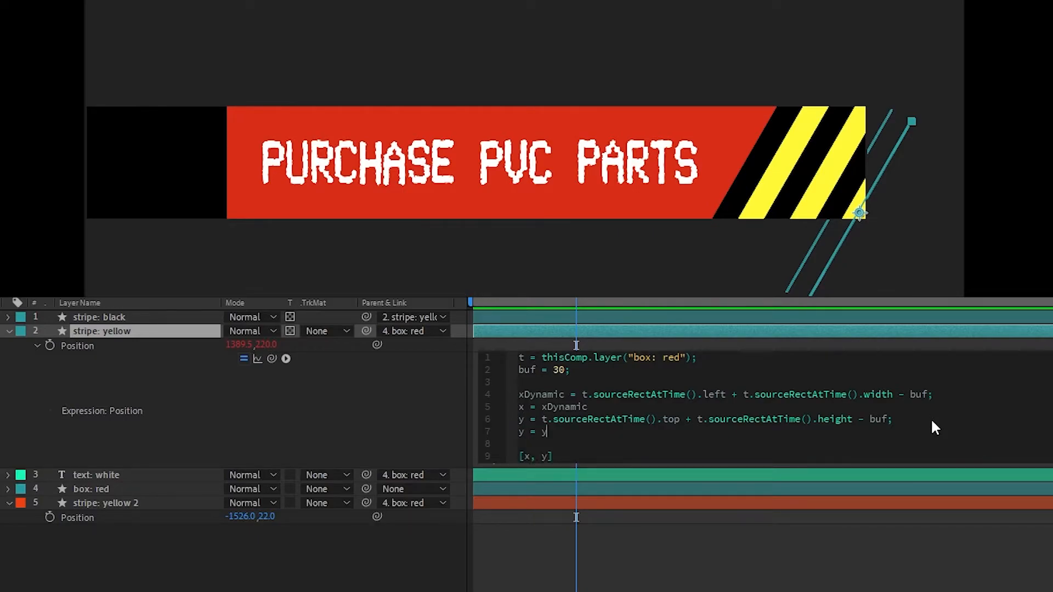
type("ic")
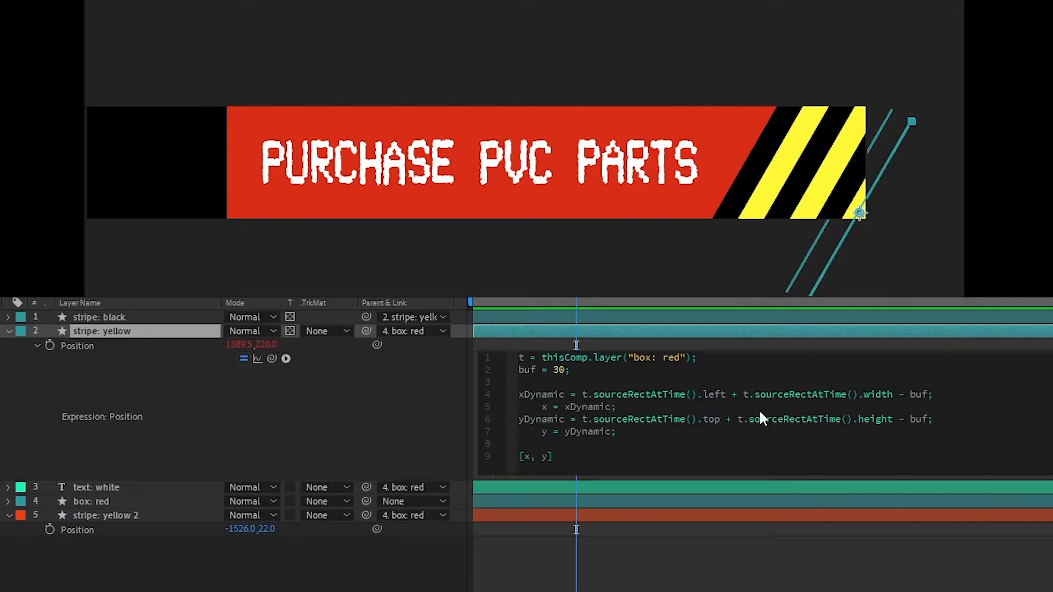
Extend the x line to "x = xDynamic + value[0];", commit the expression, and try an x position of 0.
type("+ value[0")
left_click(438, 382)
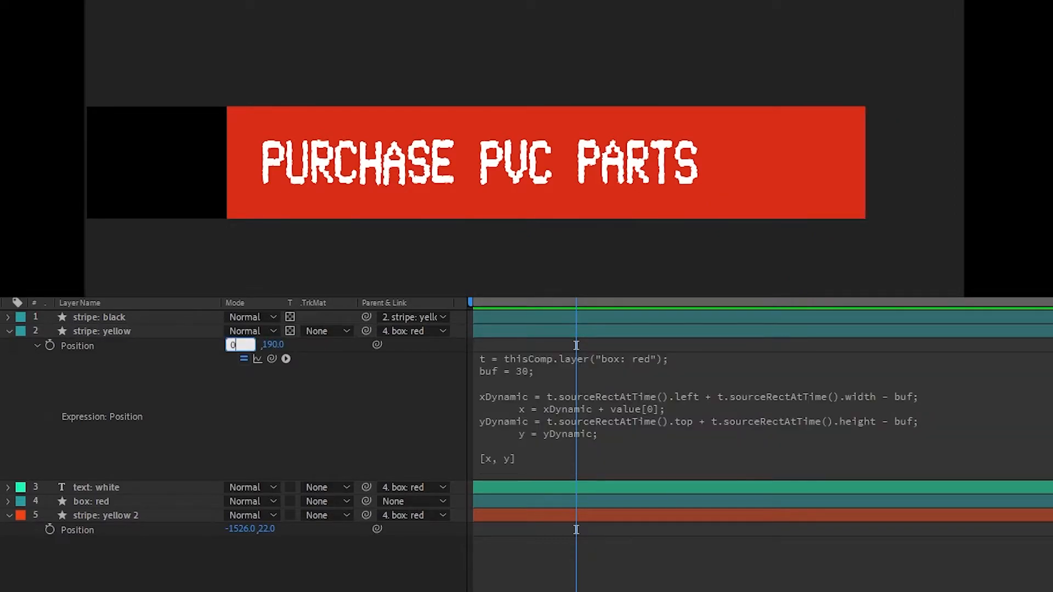
left_click(435, 373)
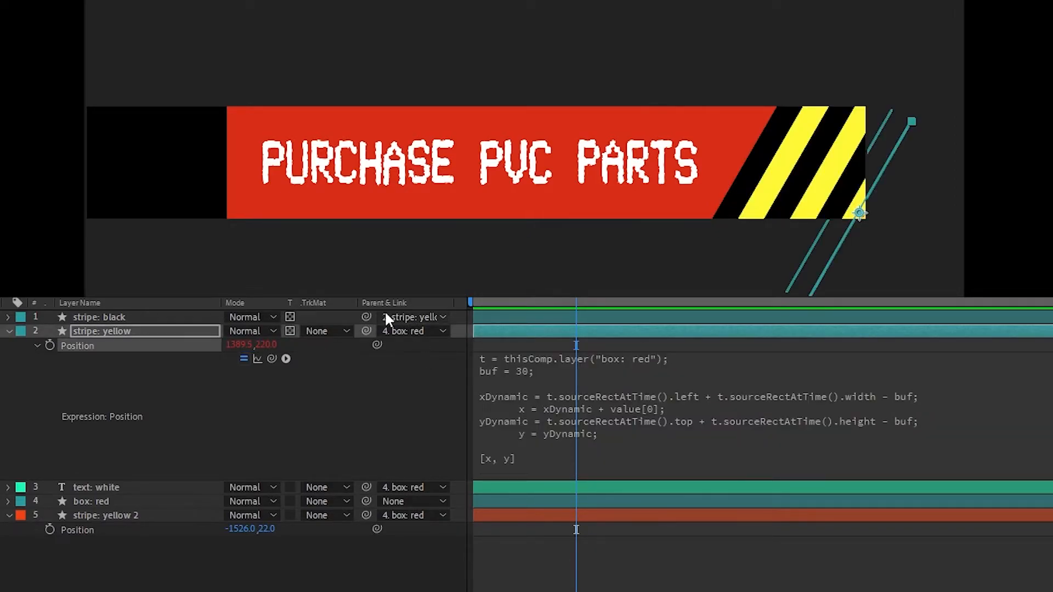
Extend the y line of the expression to "y = yDynamic + value[1];".
left_click(591, 432)
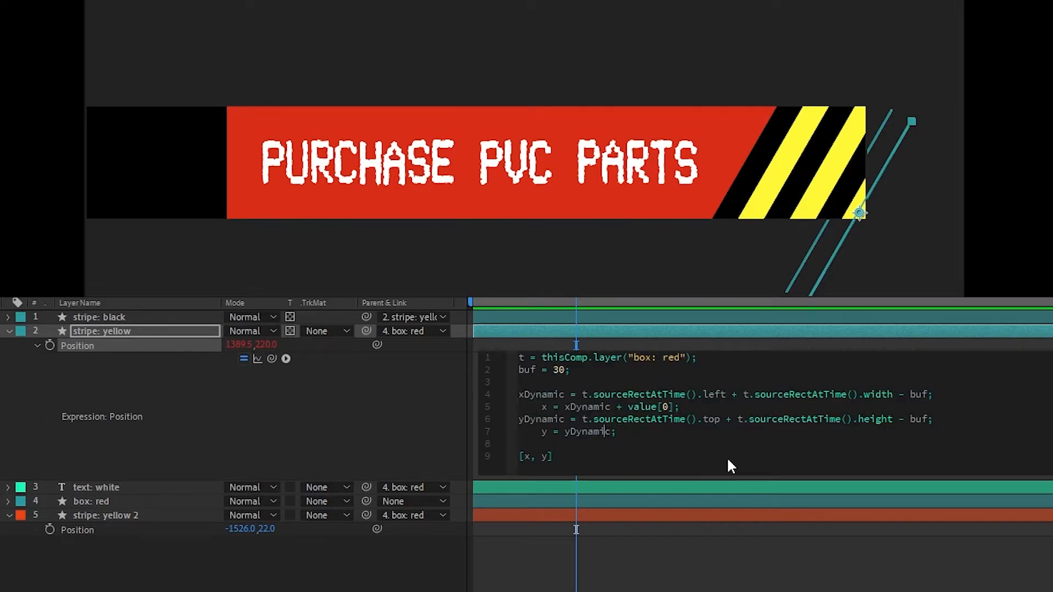
type("+ va")
scroll(731, 466, "up", 1)
key("Return")
type("[1]")
Delete the "y = yDynamic + value[1];" line, rename the calculated variable back to y, and commit the expression.
left_click_drag(680, 431, 495, 425)
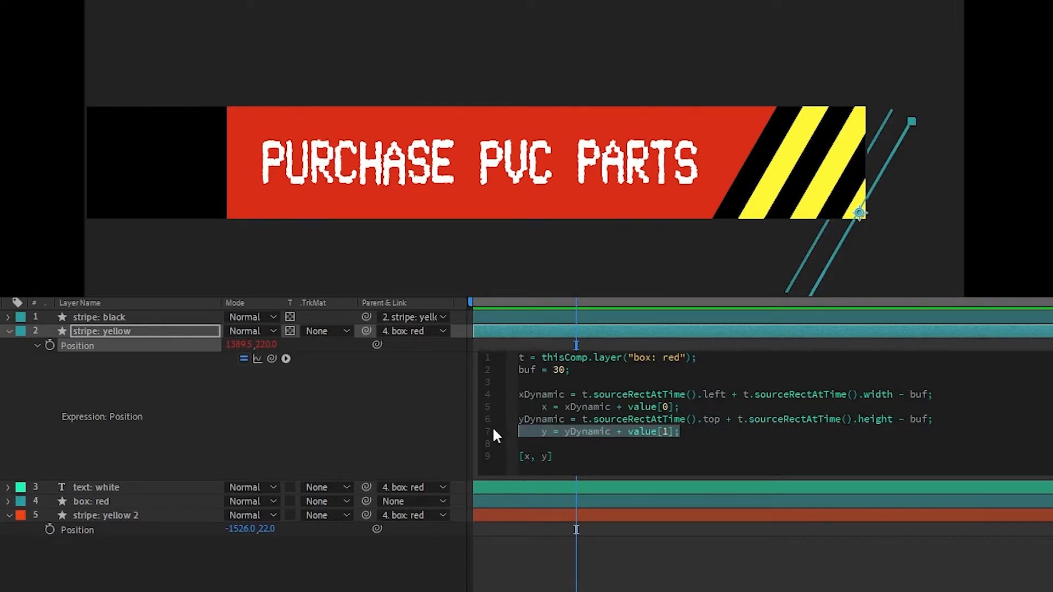
key("BackSpace")
key("BackSpace")
left_click_drag(564, 423, 535, 417)
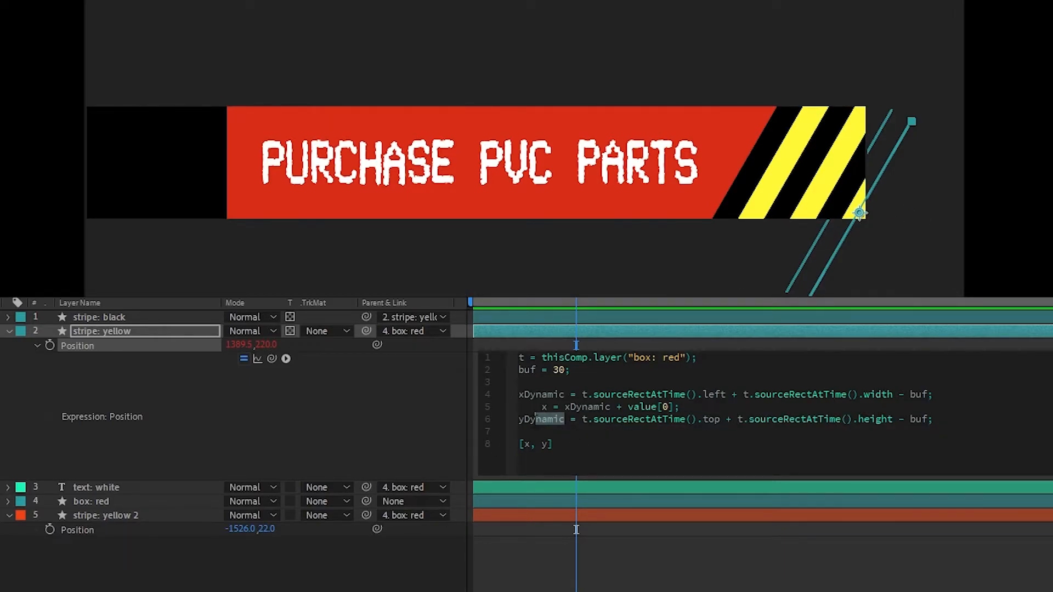
key("BackSpace")
key("Escape")
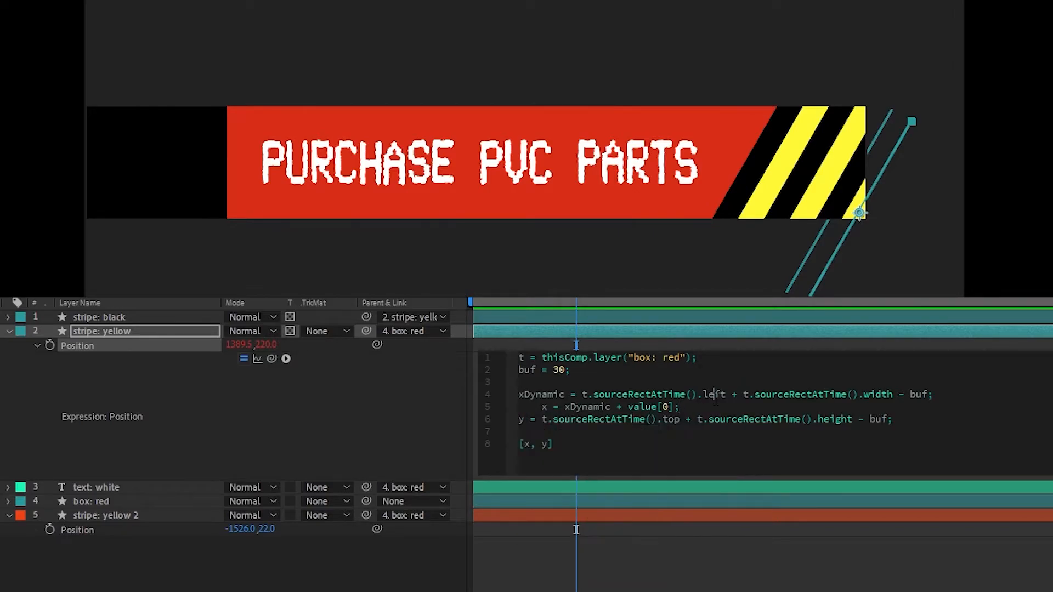
left_click(337, 415)
left_click(594, 415)
left_click(765, 406)
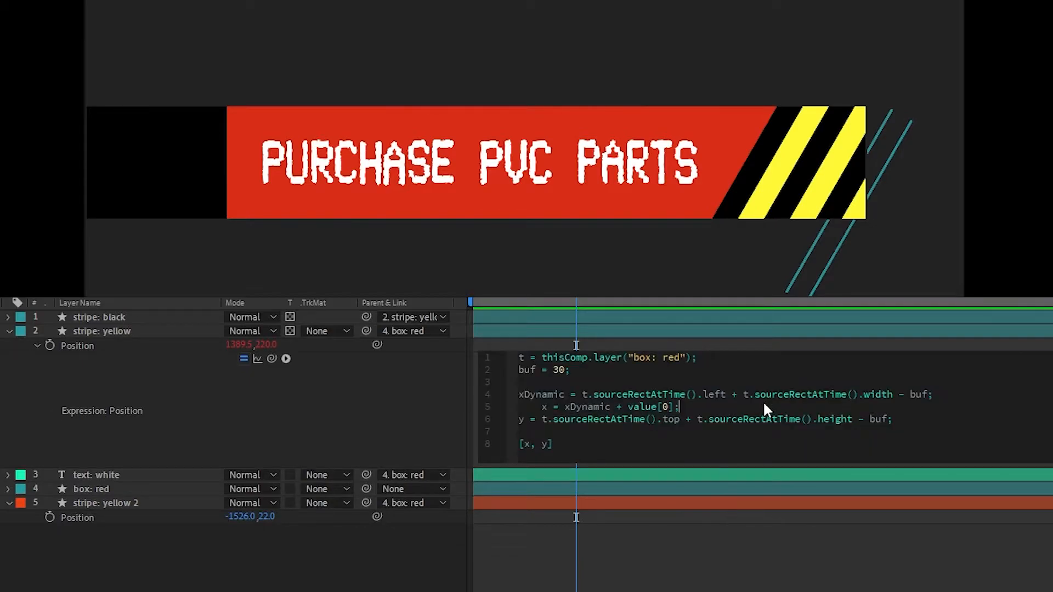
left_click(603, 349)
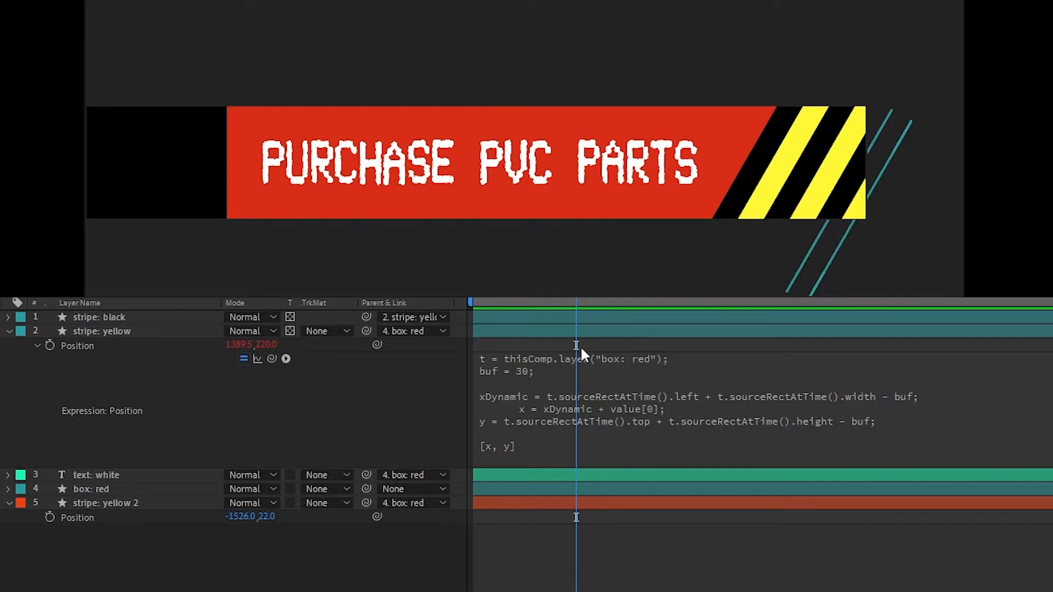
Enable keyframing on the "stripe: yellow" layer's Position and set the keyframe's value to 0, 0.
left_click(46, 345)
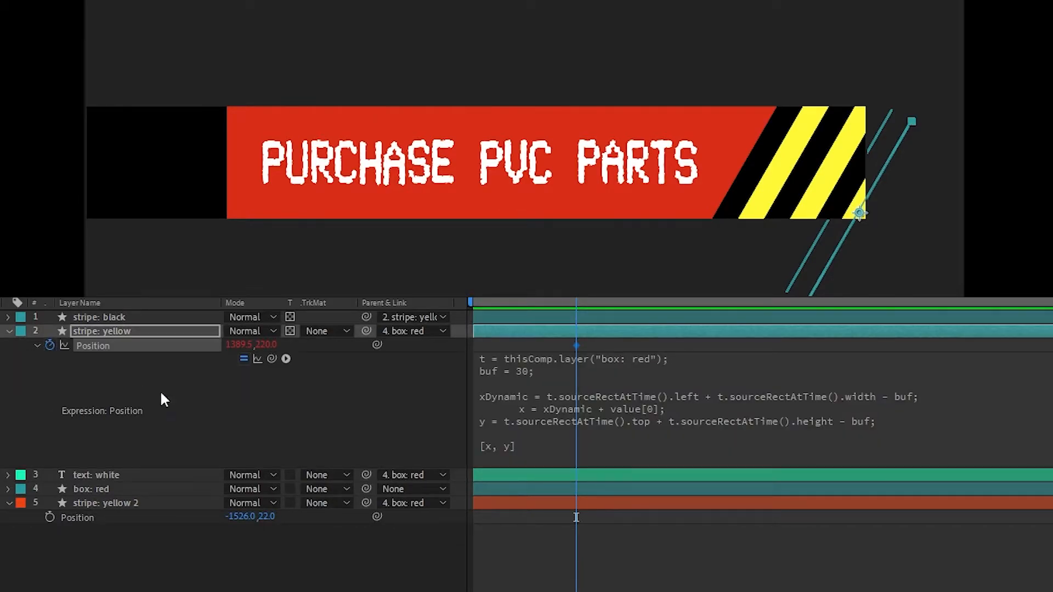
left_click(237, 344)
type("0")
key("Tab")
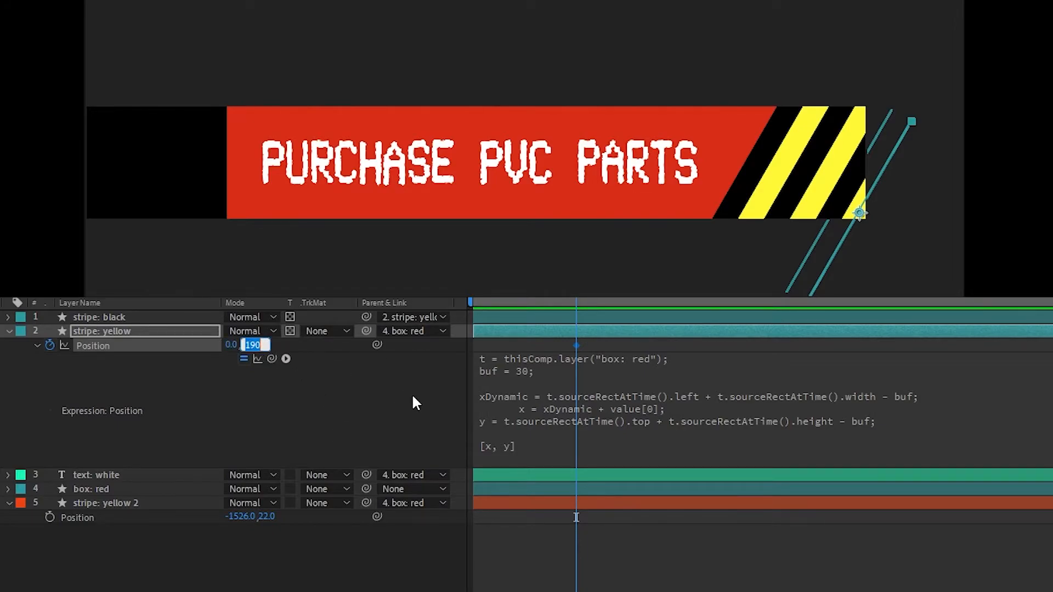
type("0")
key("Return")
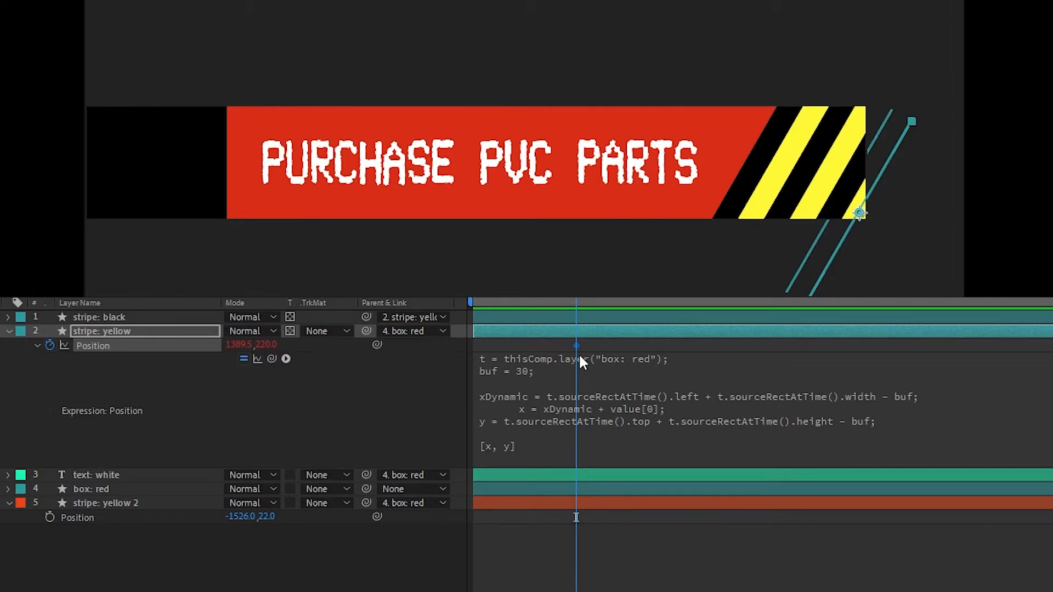
Move the stripe's Position keyframe to 0:00:00:12 and add a keyframe at the composition's start with an x offset of about 715.
left_click_drag(575, 301, 525, 300)
left_click_drag(577, 346, 525, 350)
left_click_drag(520, 297, 376, 327)
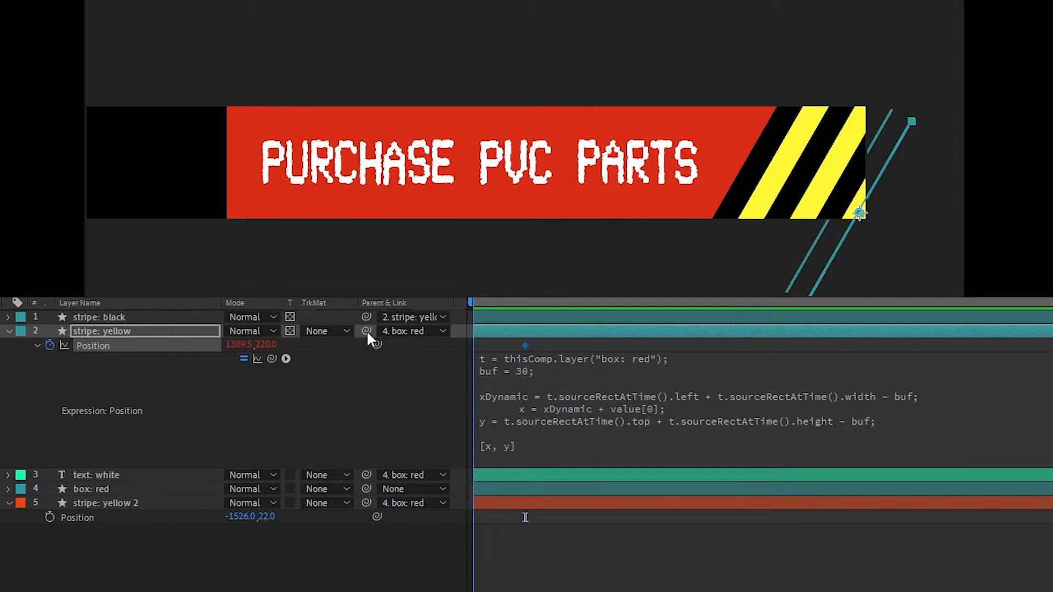
left_click_drag(240, 353, 856, 376)
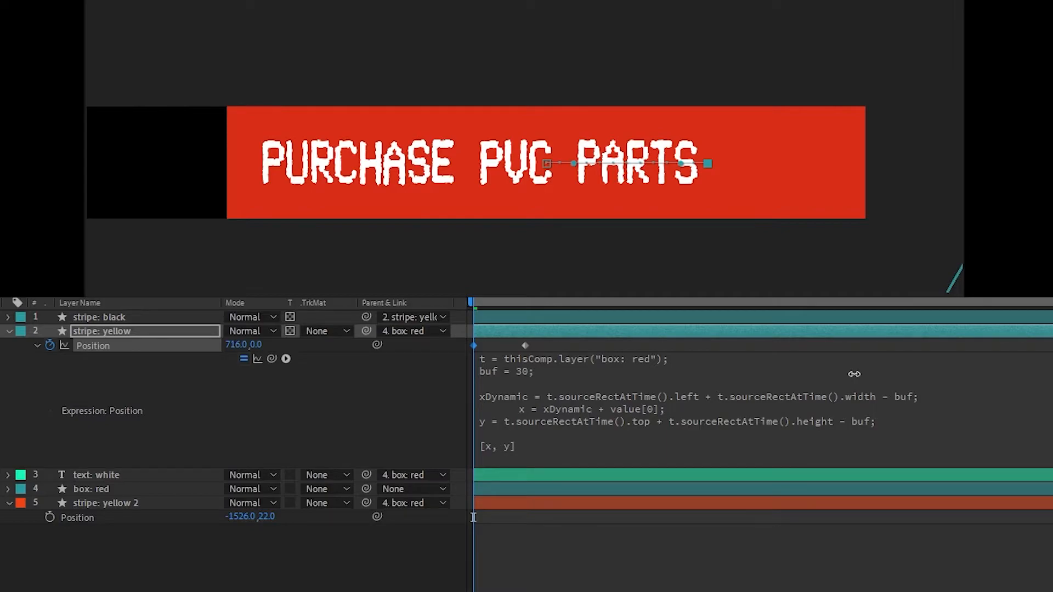
left_click_drag(853, 374, 852, 371)
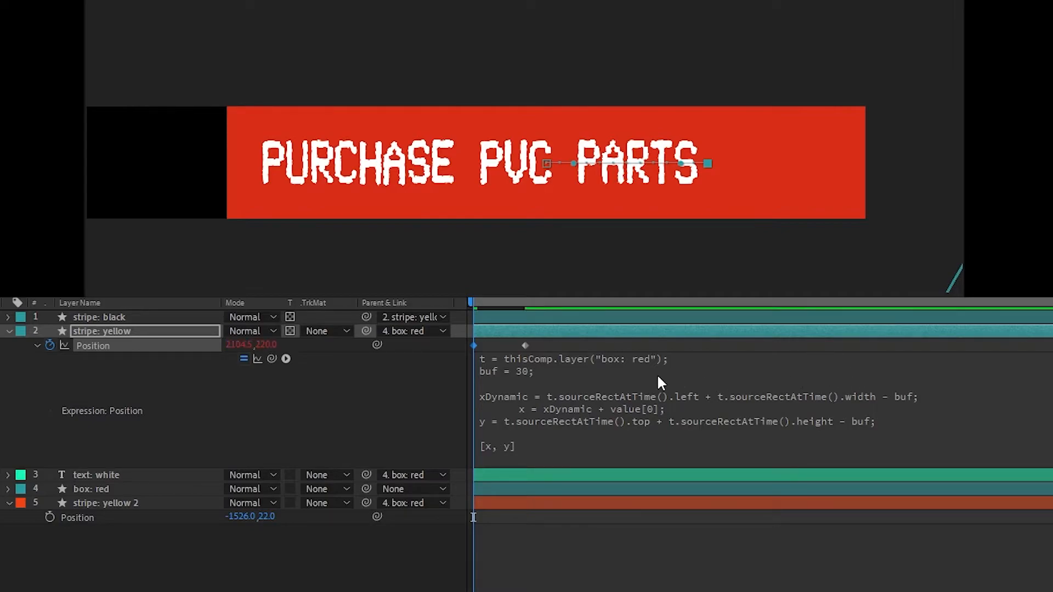
Apply Easy Ease to the Position keyframe at frame 12 and preview the stripe's slide-in.
left_click(524, 345)
key("F9")
left_click(579, 346)
left_click(499, 303)
left_click_drag(502, 299, 430, 311)
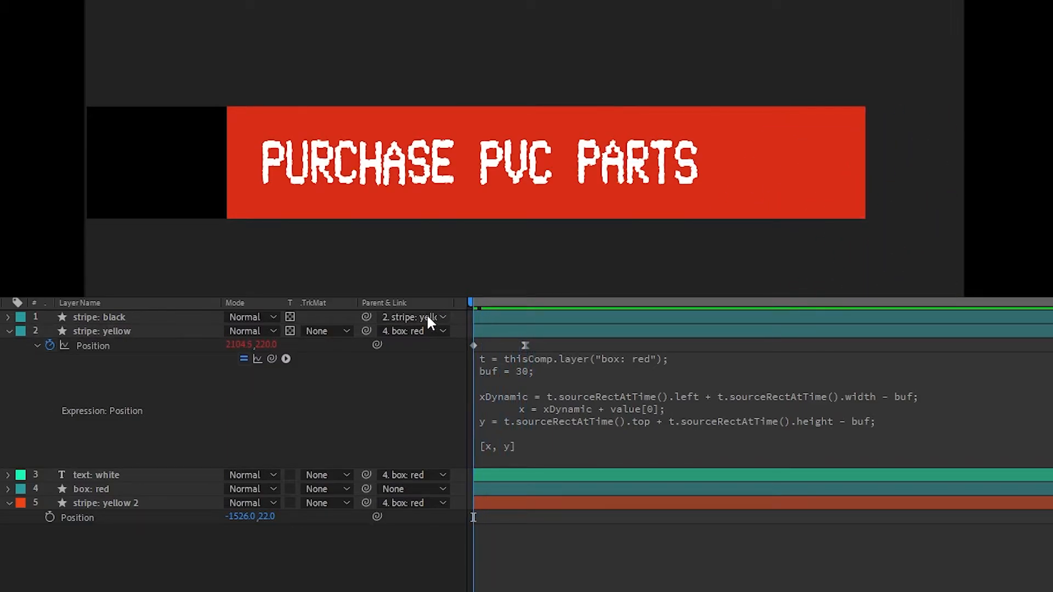
key("space")
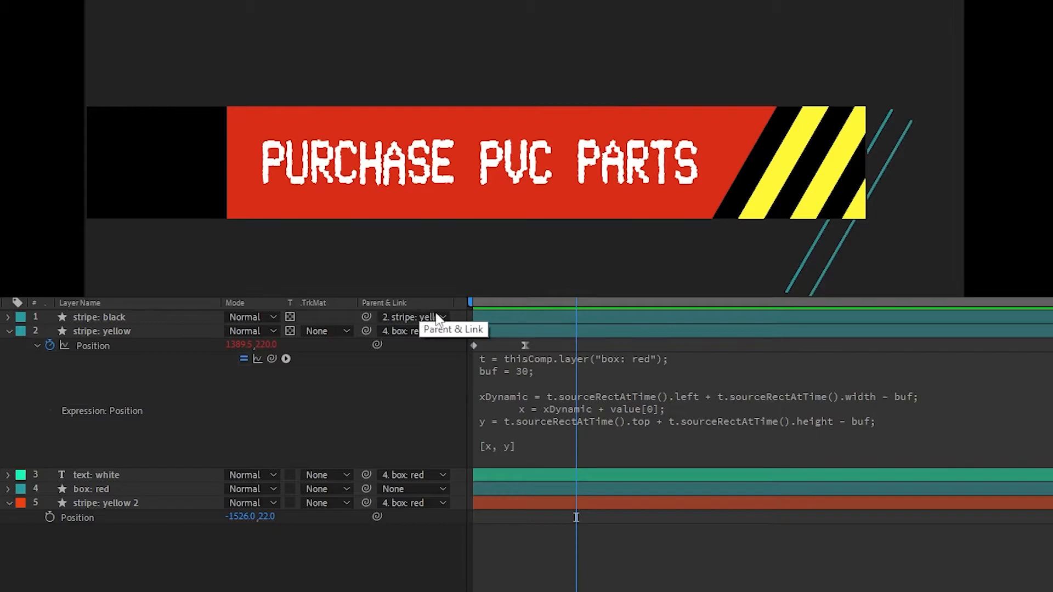
left_click_drag(500, 304, 461, 299)
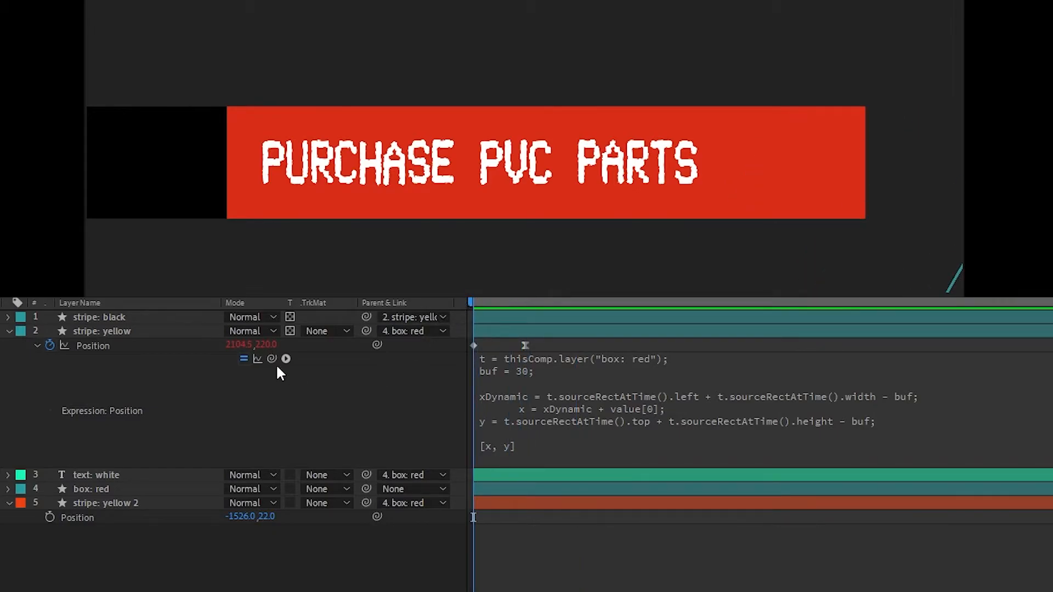
Check the x offset stored in the stripe's first Position keyframe and examine the whole banner with the stripes off its end.
left_click(496, 332)
left_click(240, 344)
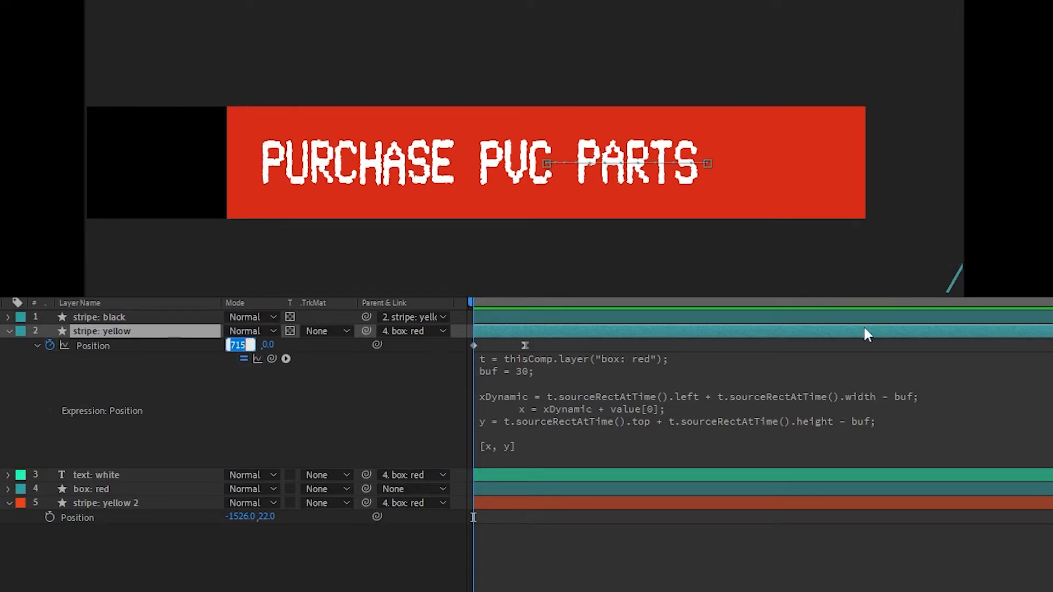
left_click(661, 343)
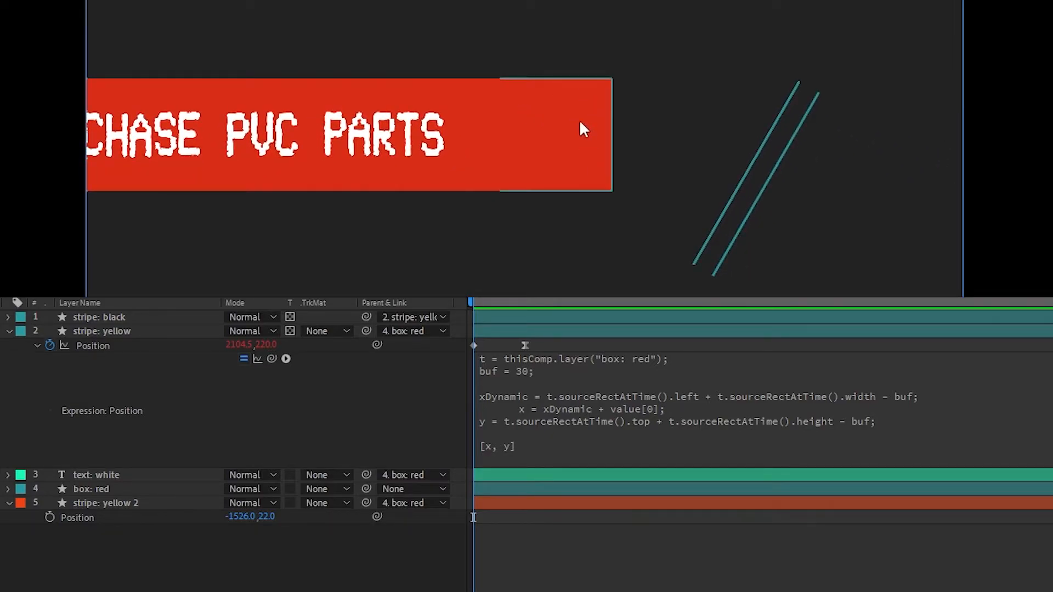
key("comma")
key("comma")
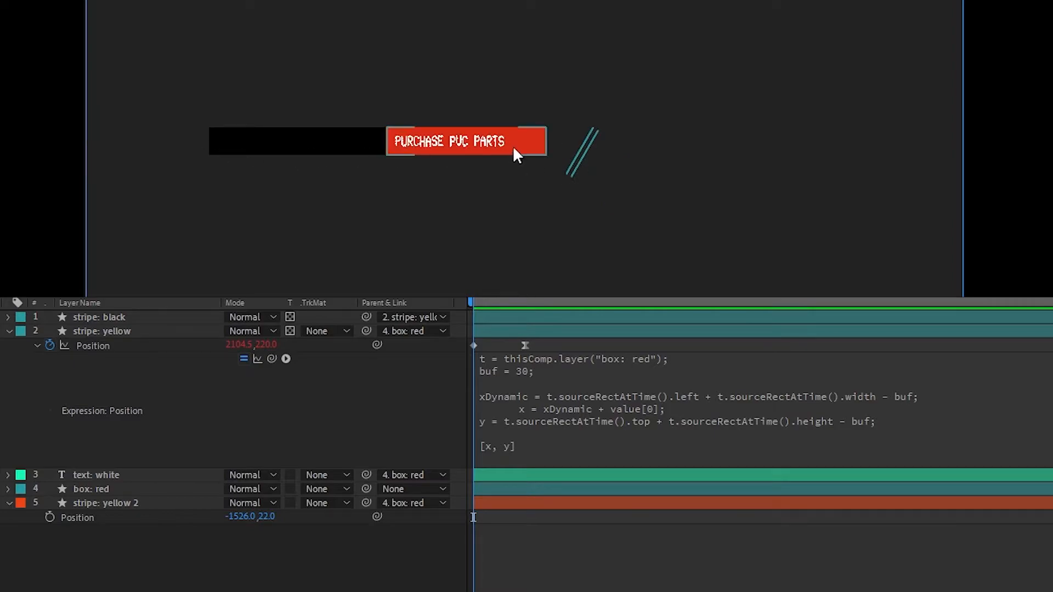
scroll(527, 144, "up", 4)
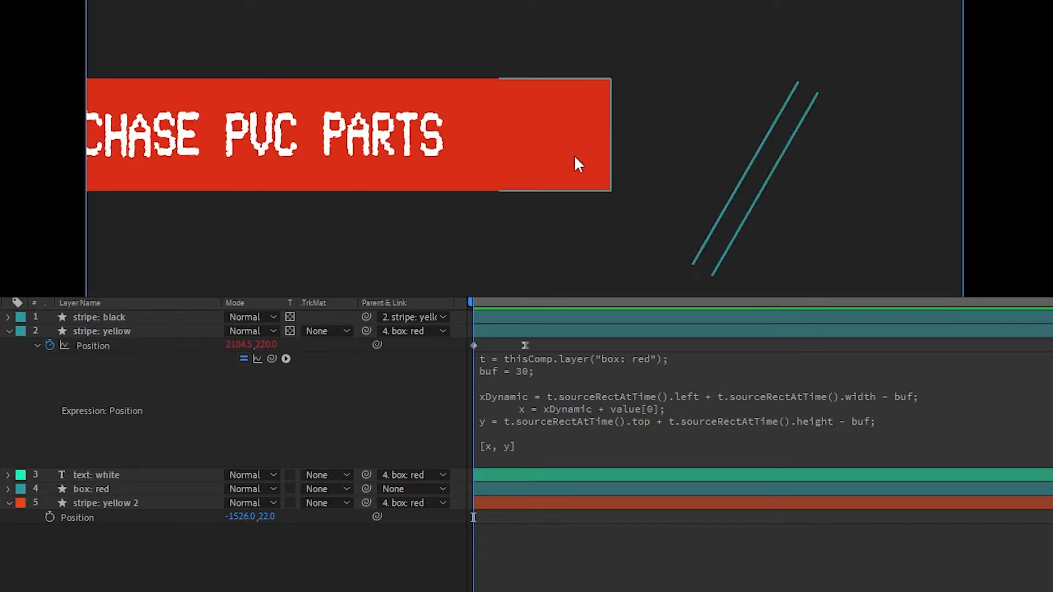
Set the incoming velocity influence of the frame-12 Position keyframe to 80% using its speed graph.
left_click(526, 347)
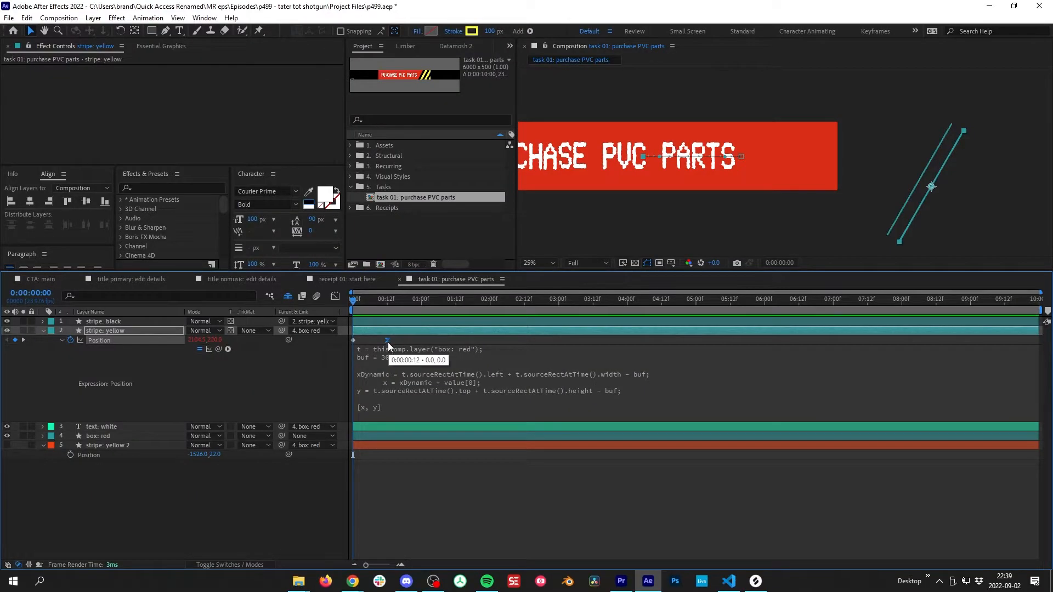
left_click(333, 297)
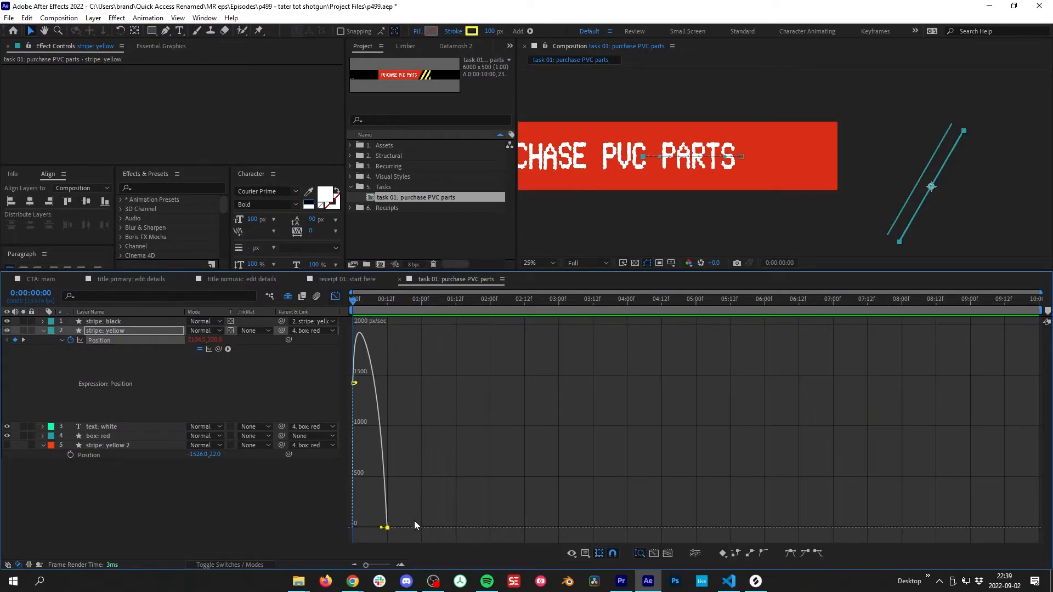
key("equal")
key("equal")
key("equal")
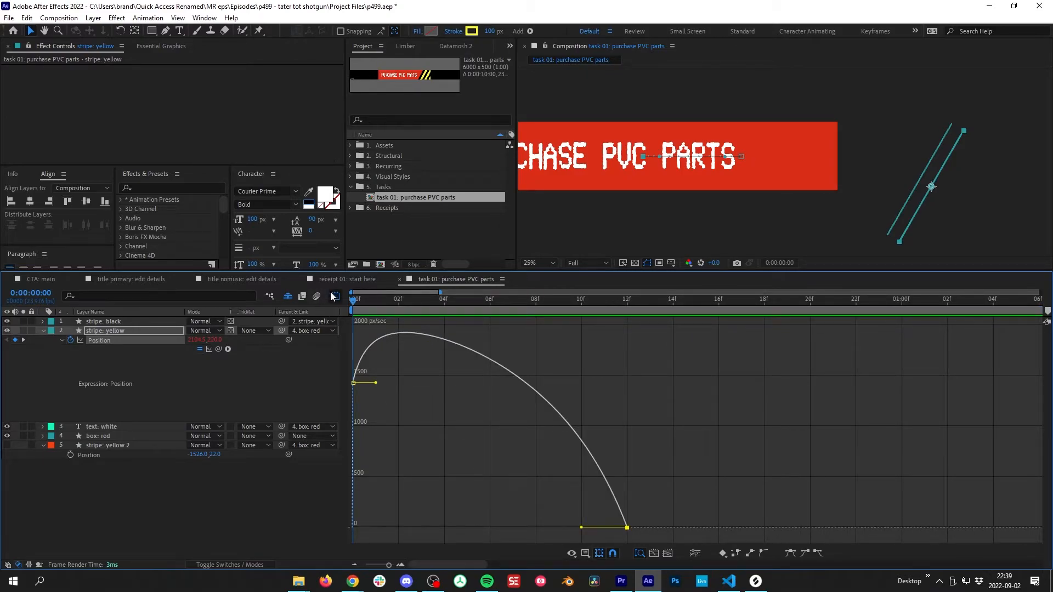
double_click(628, 528)
left_click(441, 284)
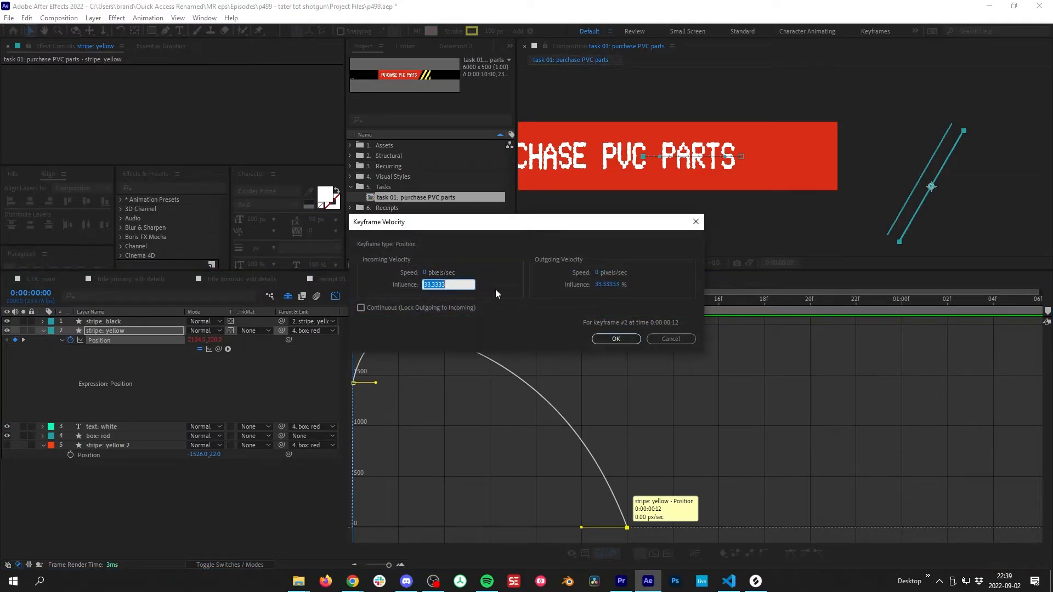
type("80")
key("Return")
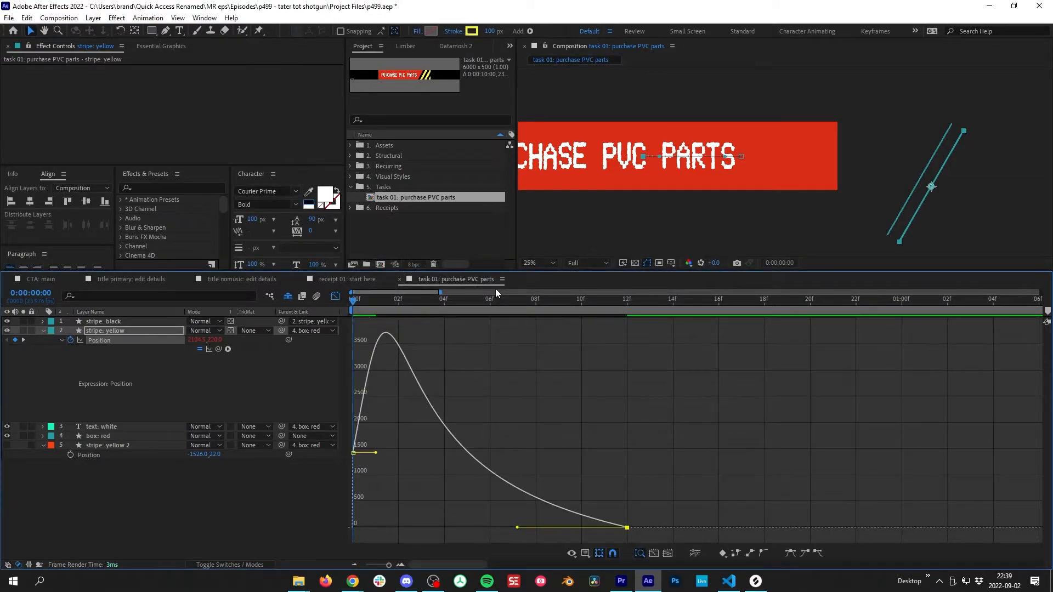
left_click(335, 296)
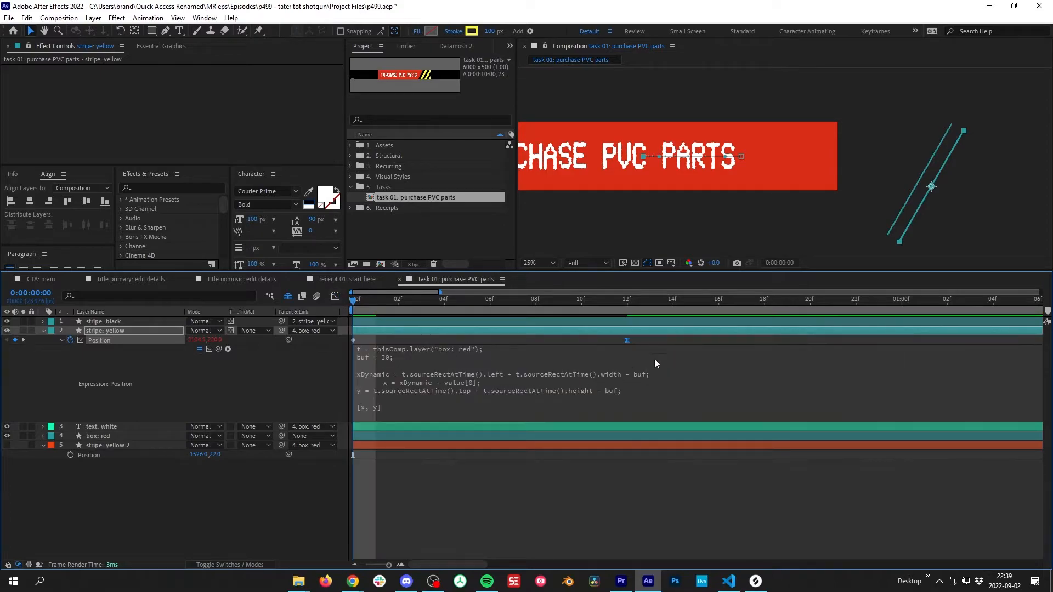
Move the stripe's eased Position keyframe to 0:00:01:00 and preview the animation from the start.
left_click(679, 339)
left_click(788, 300)
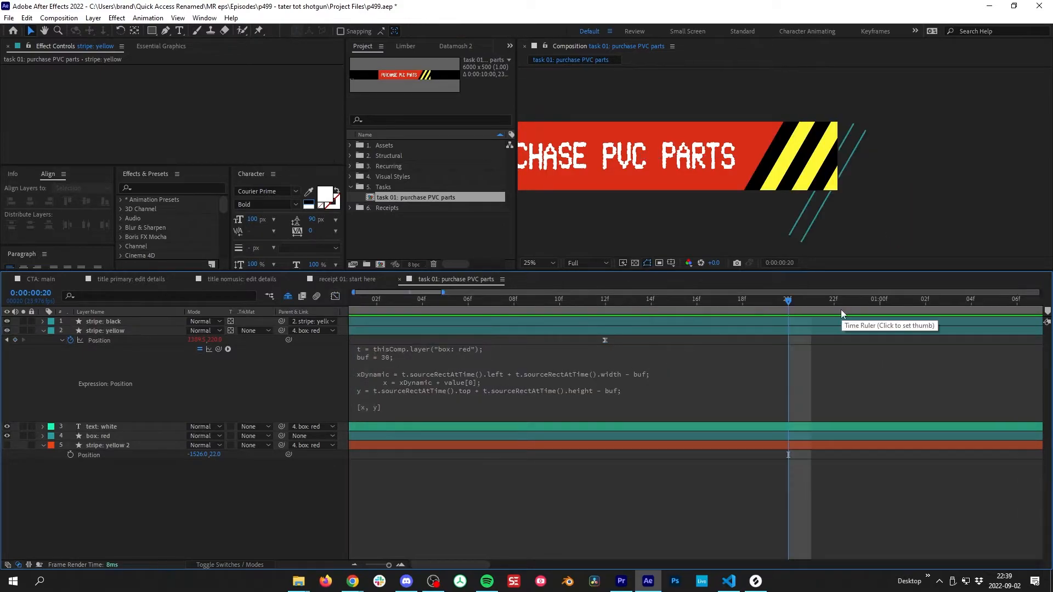
left_click(881, 300)
left_click_drag(605, 340, 878, 366)
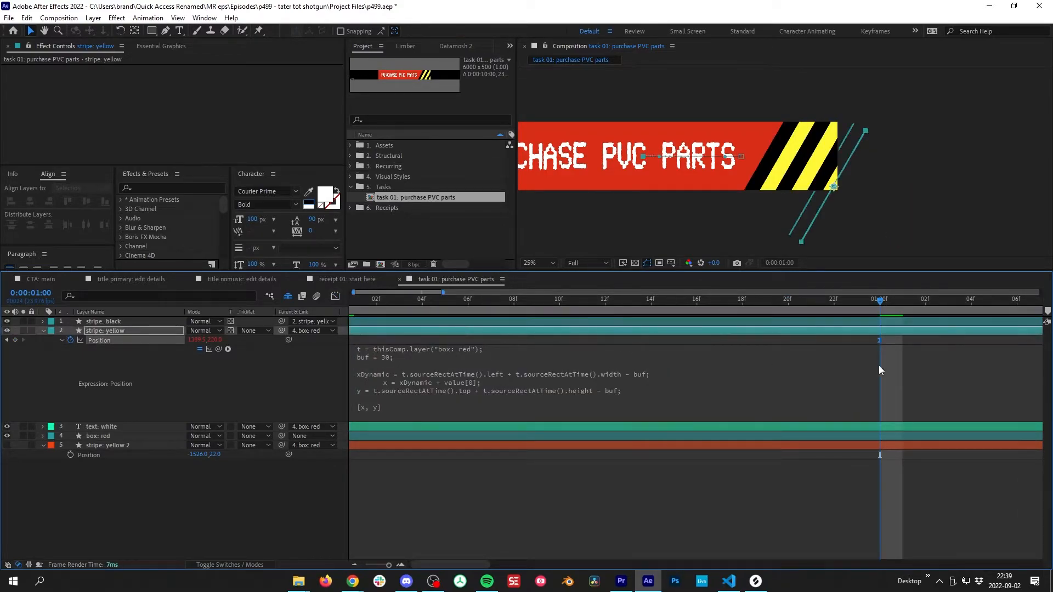
left_click(826, 336)
scroll(827, 336, "down", 3)
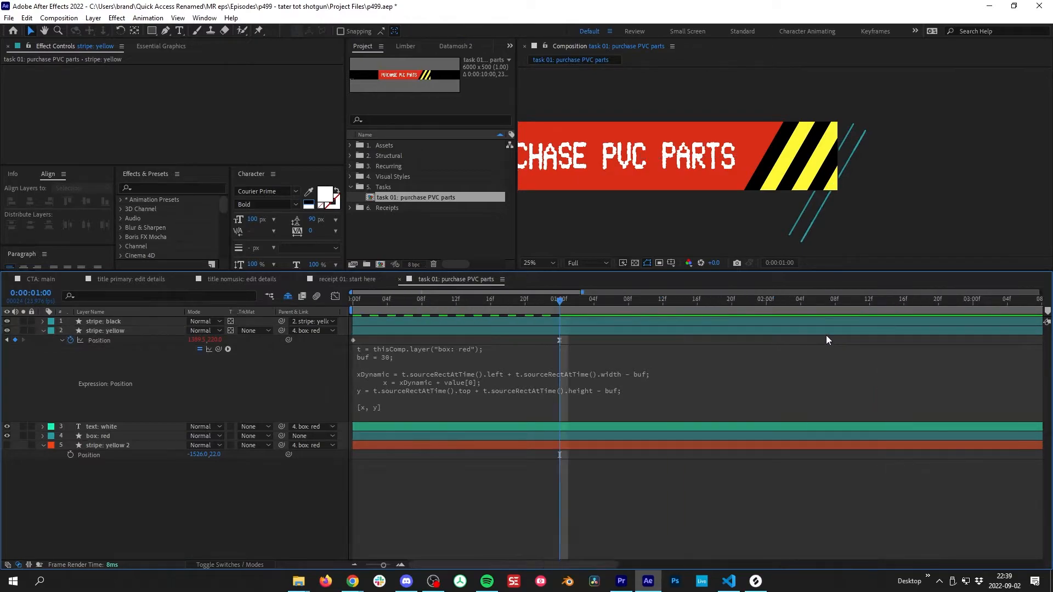
key("Home")
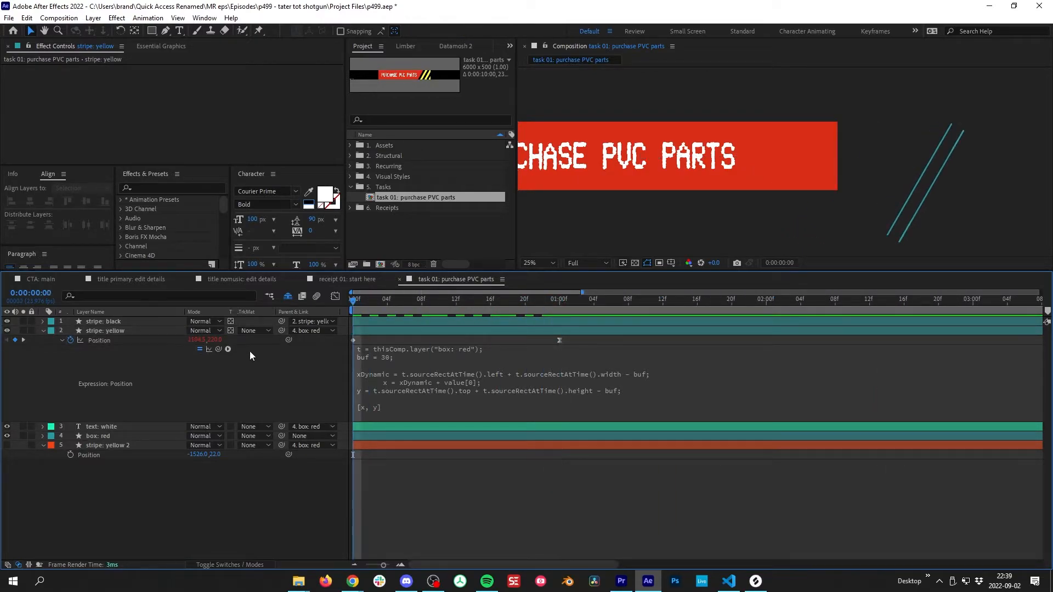
key("space")
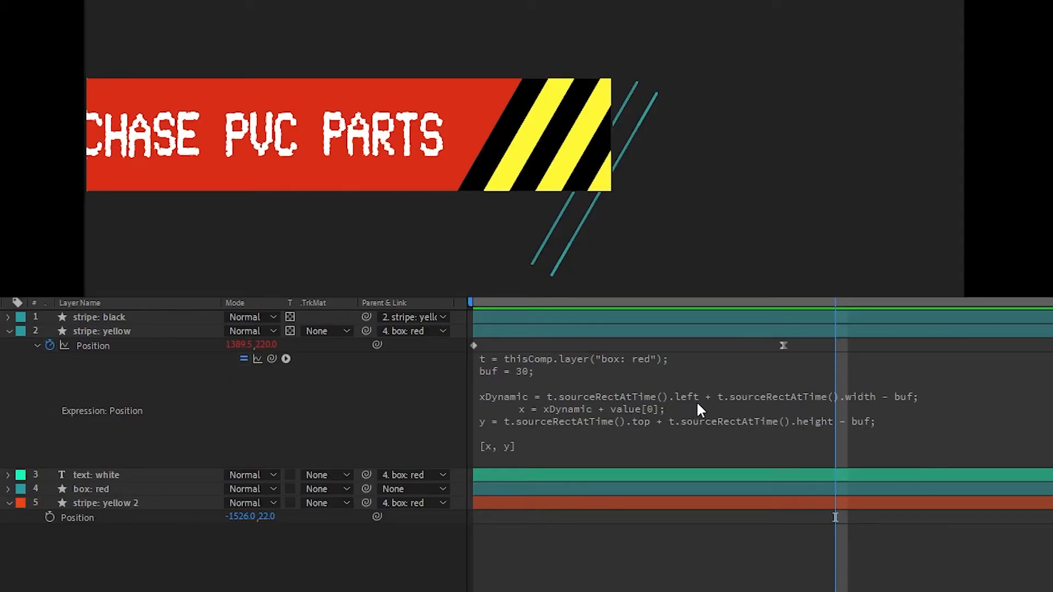
Try adding the line "posterizeTime(8);" below the buf line in the yellow stripe's Position expression and preview the animation.
left_click(742, 367)
key("Return")
type("post")
key("Return")
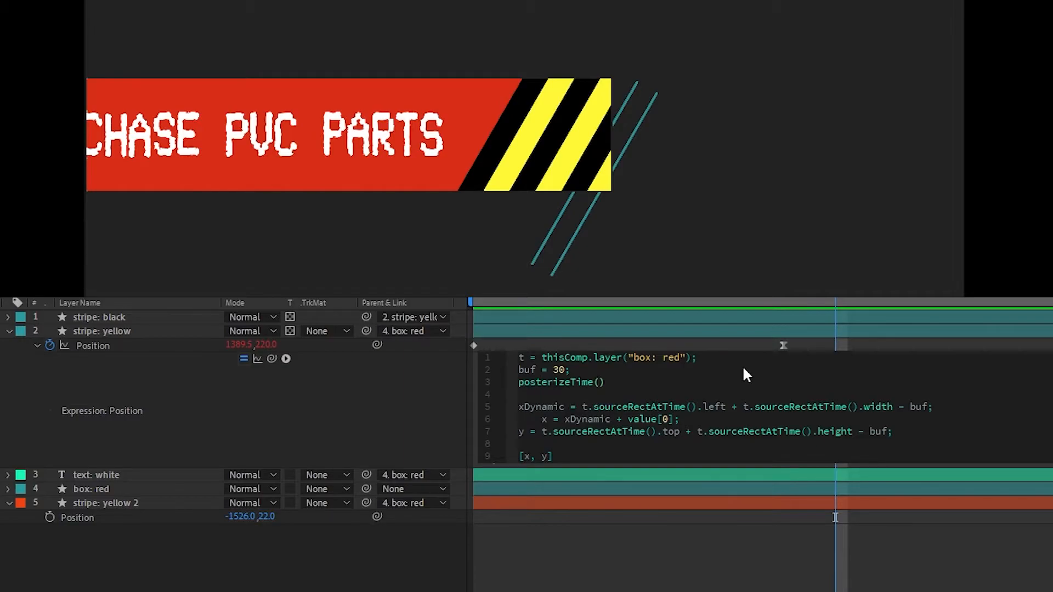
type("8")
key("Right")
type(";")
left_click(734, 344)
left_click(798, 301)
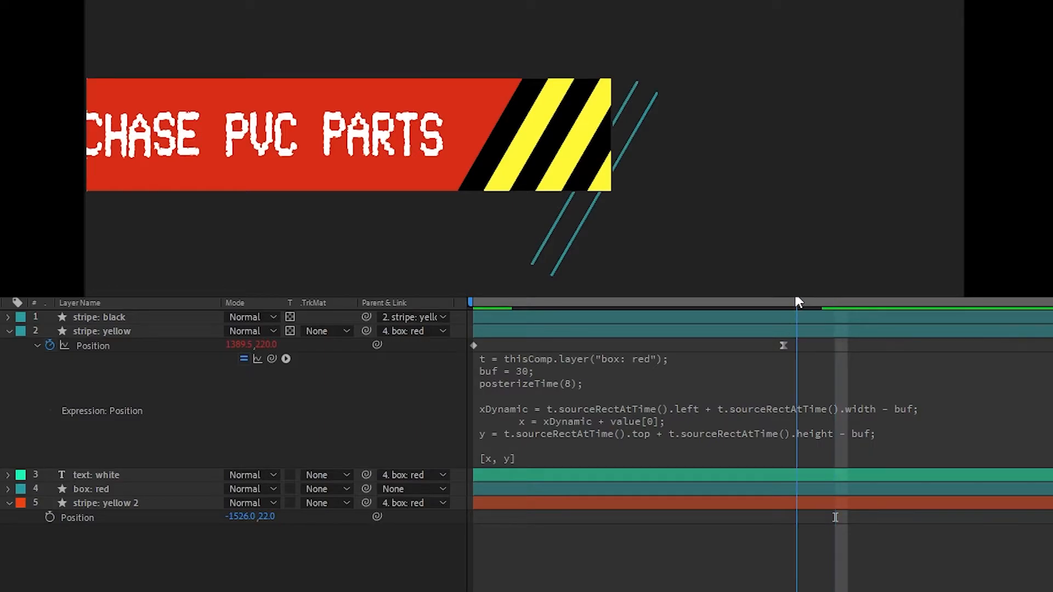
key("space")
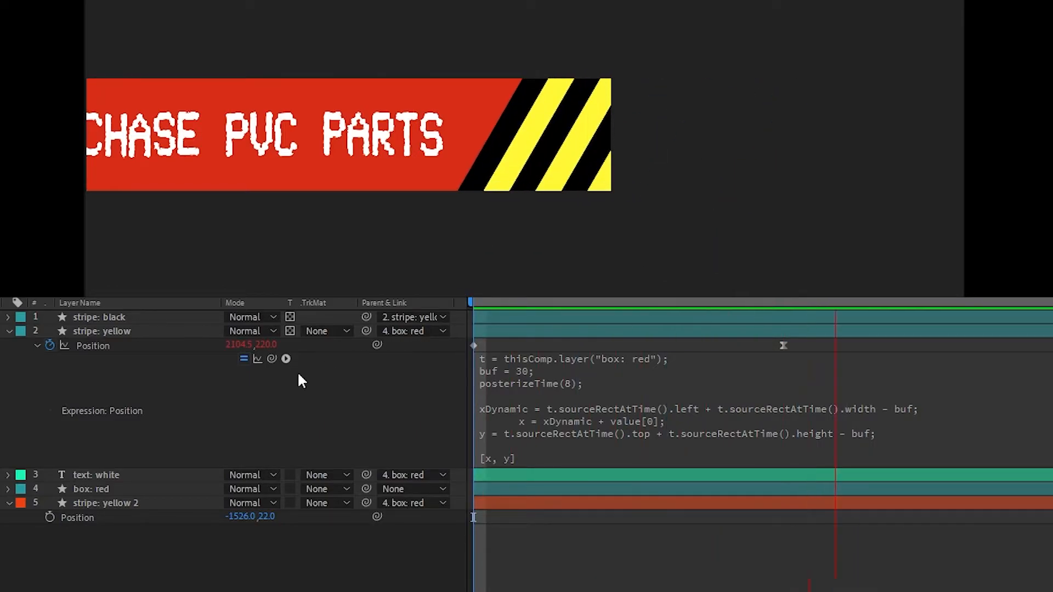
Try a posterizeTime value of 12 in the Position expression and preview the animation.
left_click(713, 378)
left_click(598, 382)
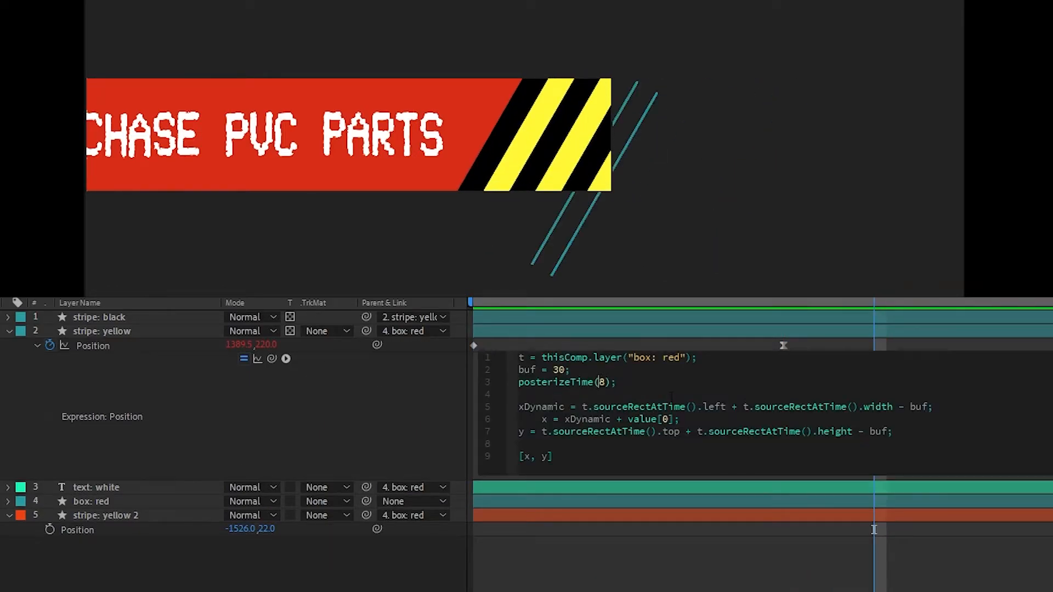
key("BackSpace")
type("12")
left_click(737, 335)
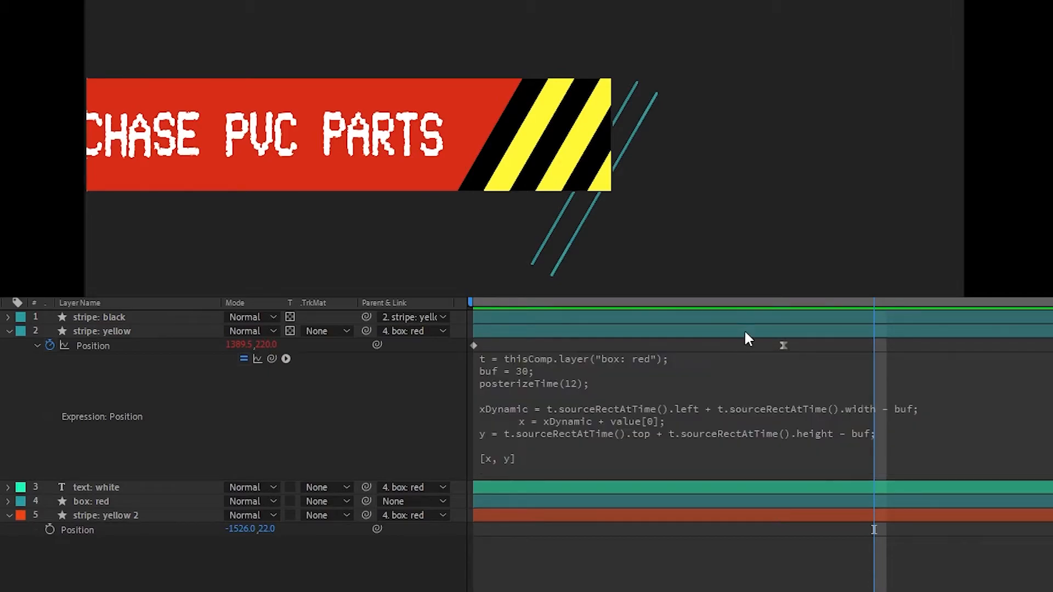
key("space")
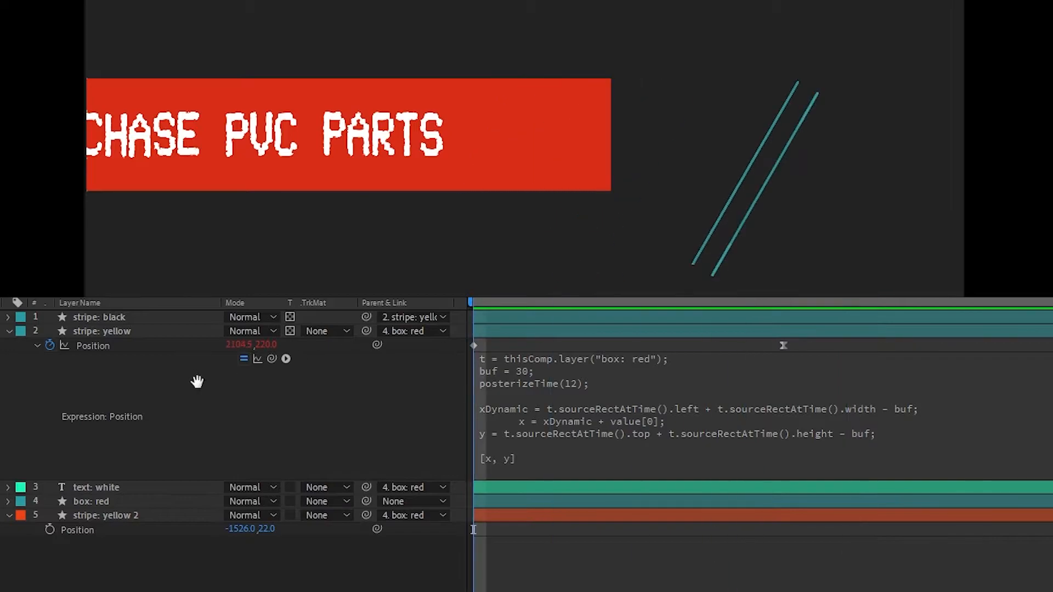
Try a posterizeTime value of 9 in the Position expression and preview the animation.
left_click(627, 392)
left_click(604, 381)
key("Delete")
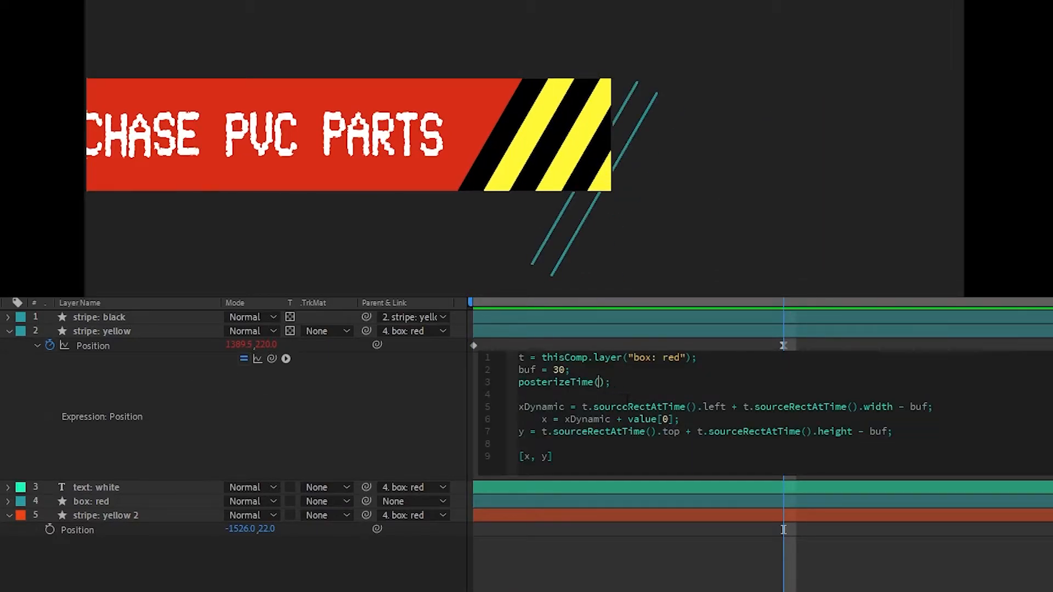
left_click(709, 334)
key("space")
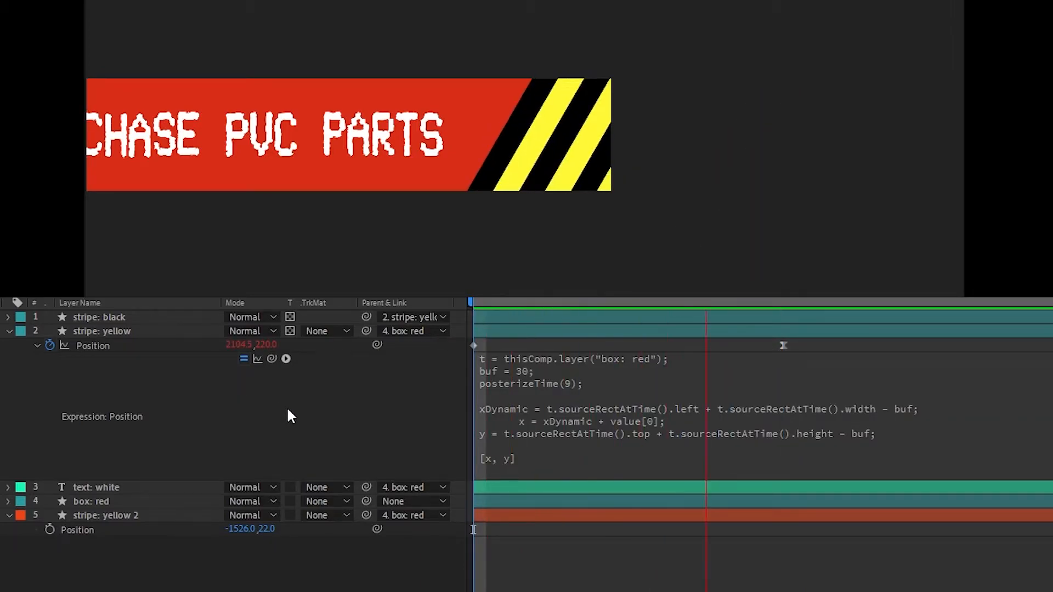
left_click(779, 302)
key("space")
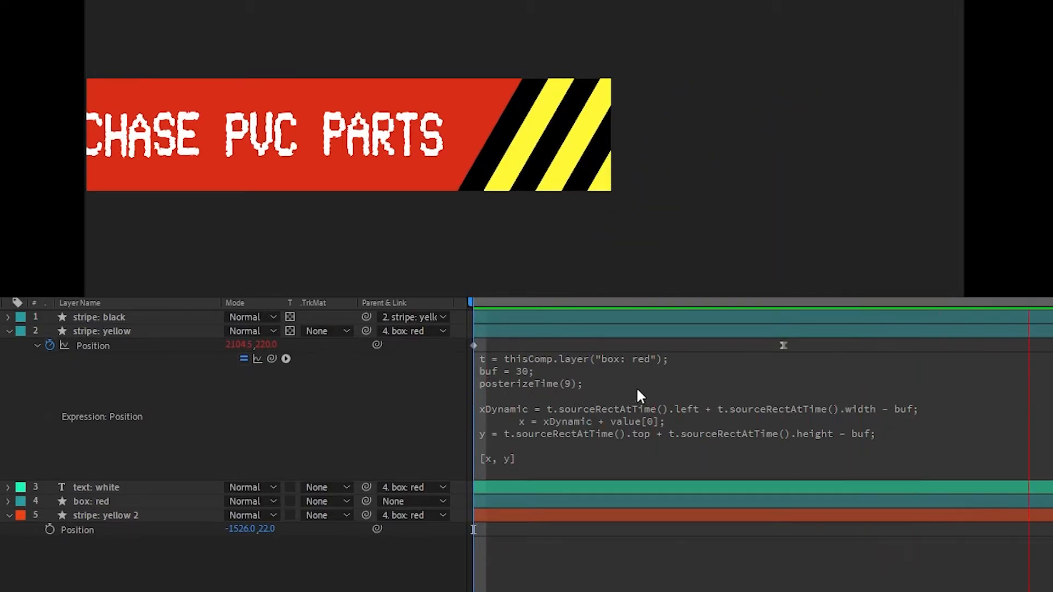
Delete the "posterizeTime(9);" line from the yellow stripe's Position expression and commit the expression.
left_click(609, 384)
left_click(583, 381)
left_click_drag(616, 382, 500, 396)
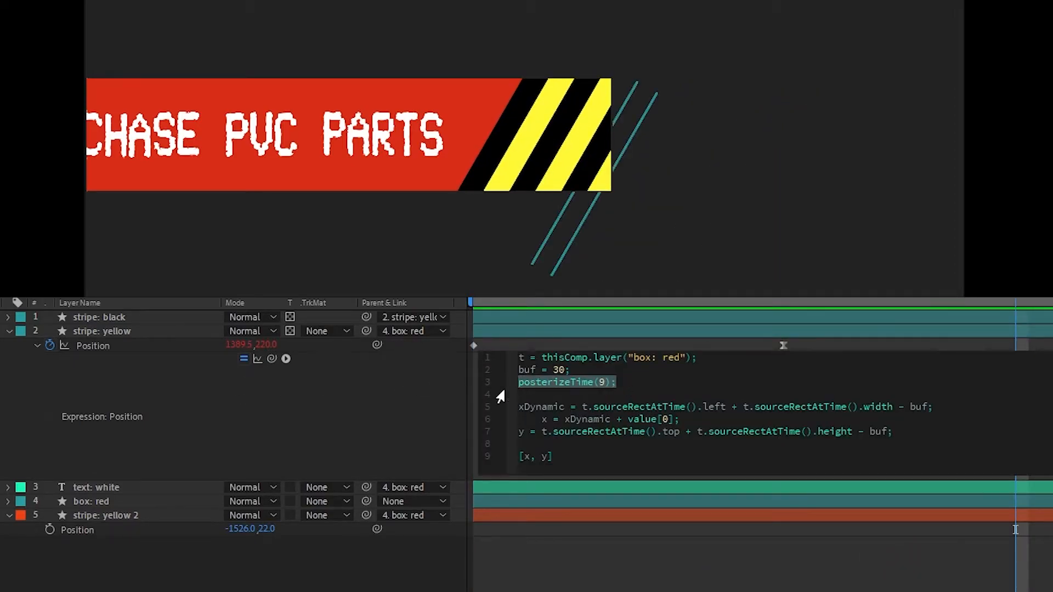
key("BackSpace")
left_click(463, 351)
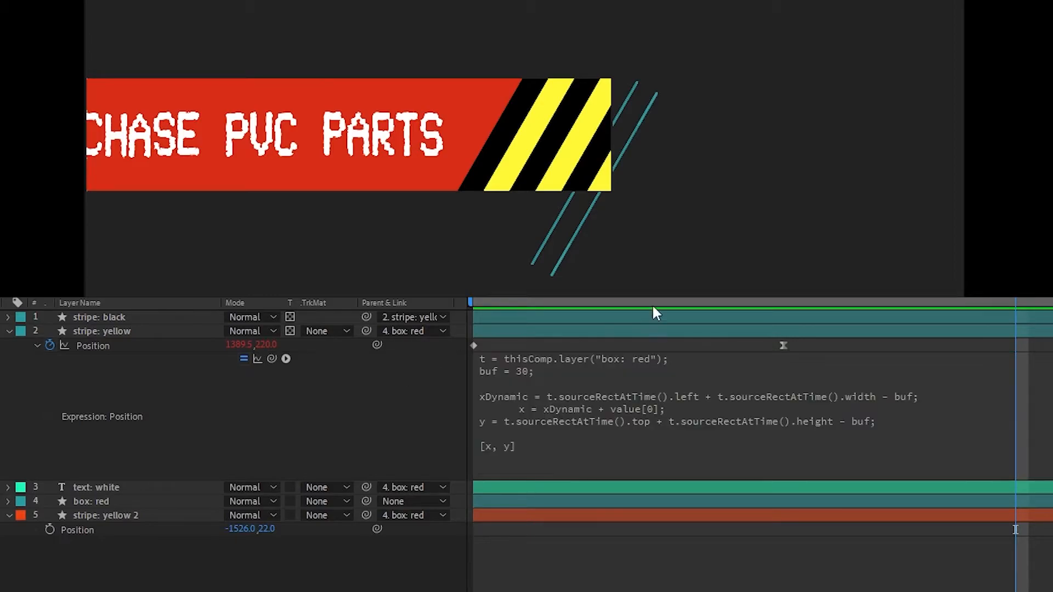
Preview the yellow stripes' slide-in several times from the start of the timeline, checking it against the full banner.
key("space")
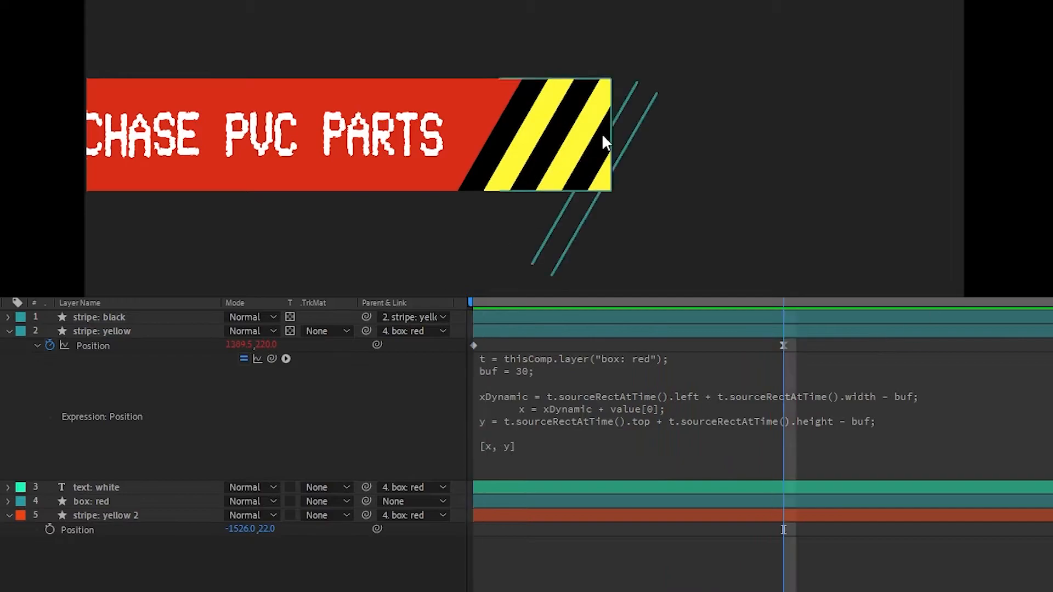
key("space")
scroll(581, 154, "down", 4)
scroll(465, 187, "up", 5)
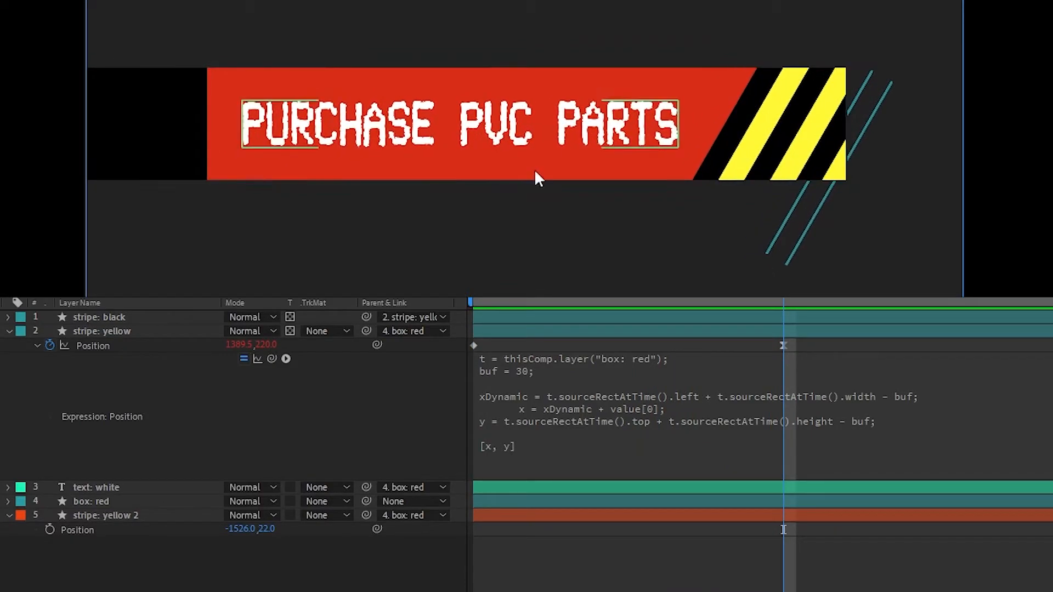
left_click_drag(721, 297, 468, 302)
key("space")
key("space")
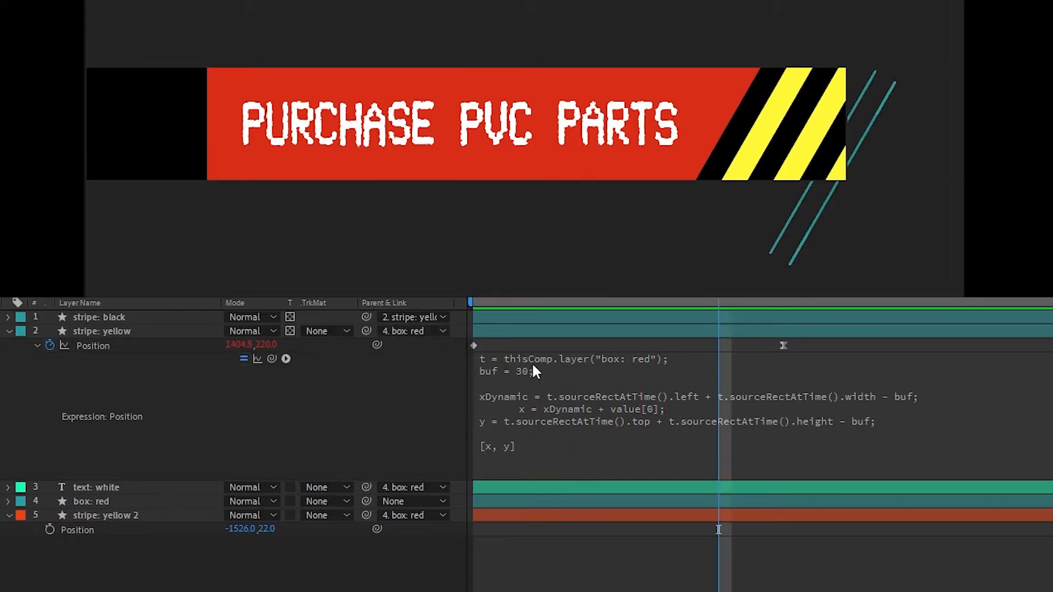
left_click_drag(718, 301, 462, 340)
key("space")
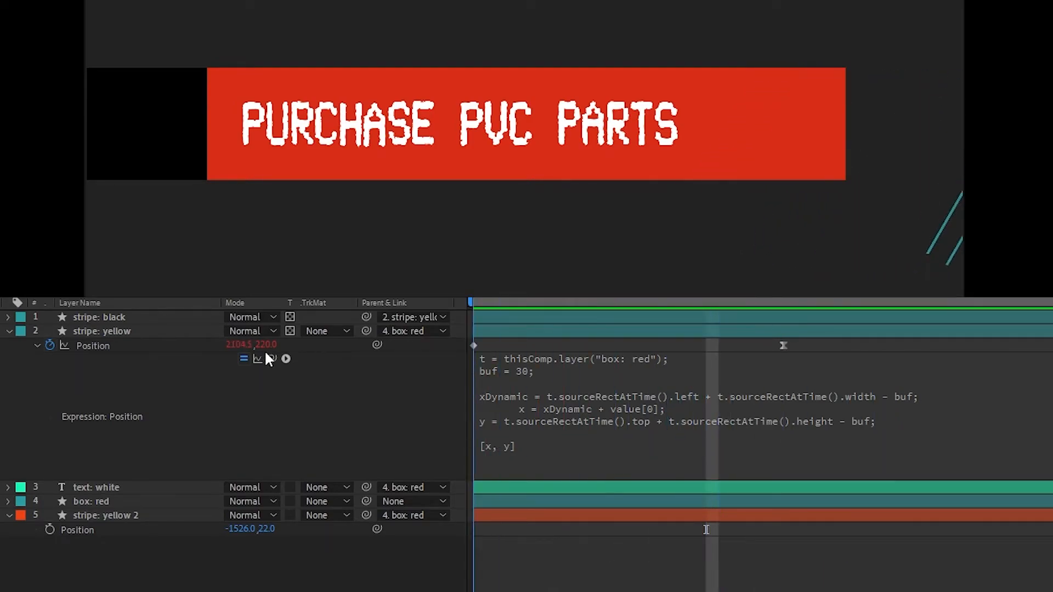
key("space")
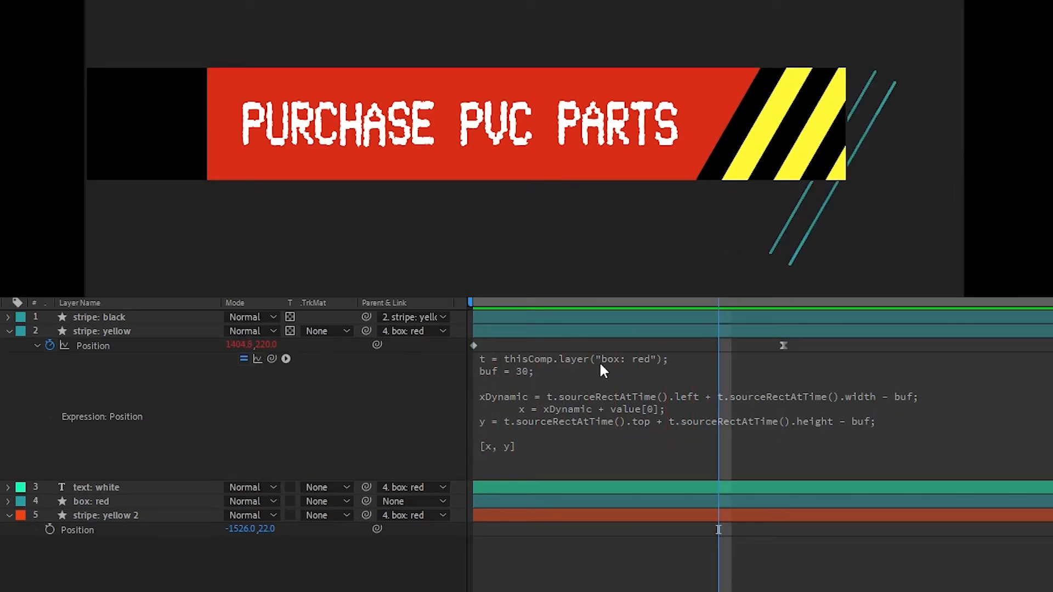
left_click_drag(687, 310, 471, 342)
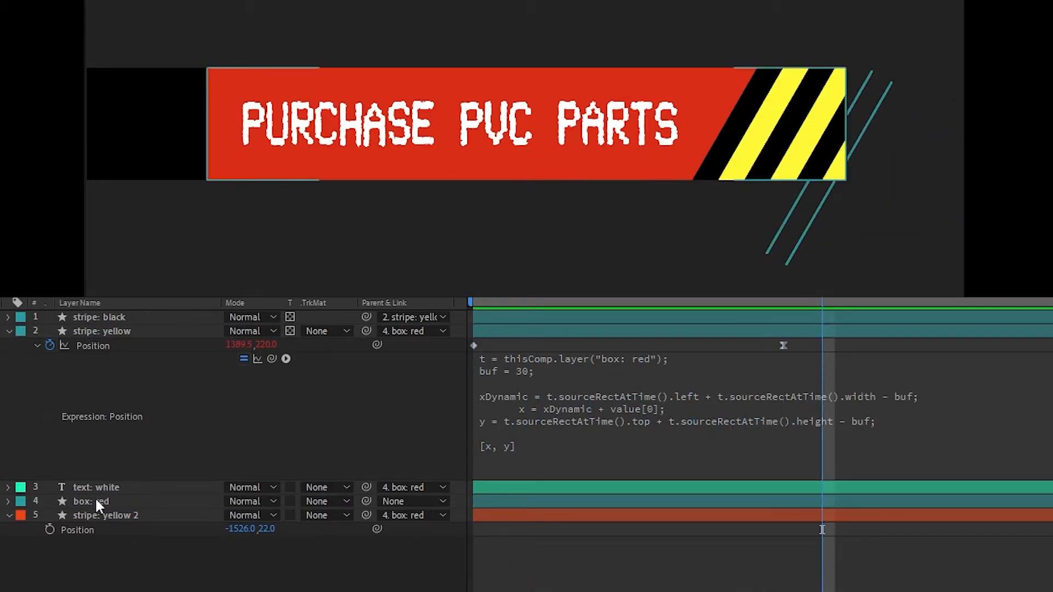
Copy the line "x = xDynamic + value[0];" from the yellow stripe's Position expression into the red box's as an indented second line.
left_click(111, 502)
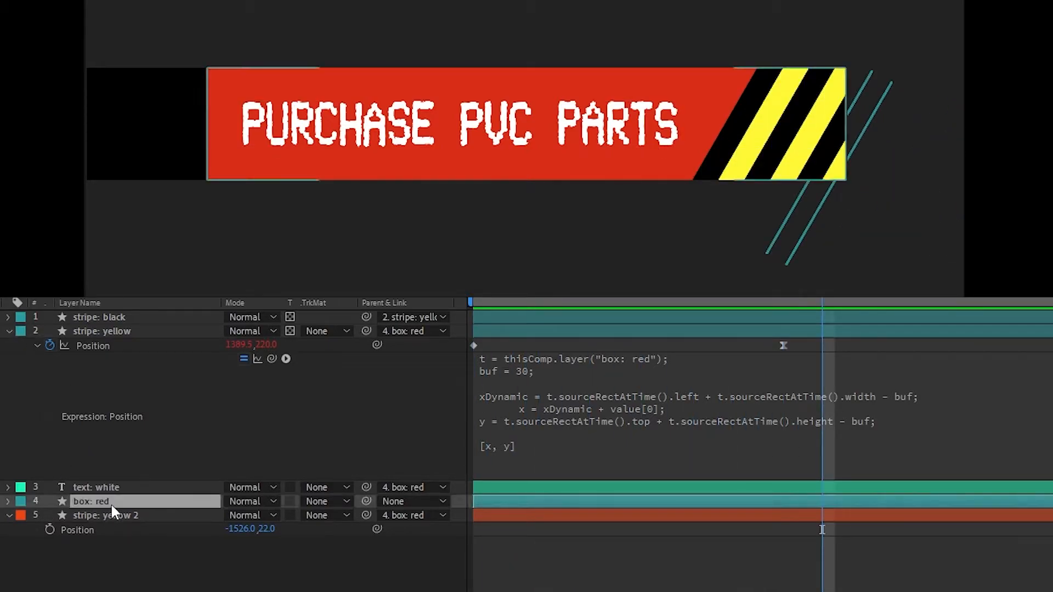
key("p")
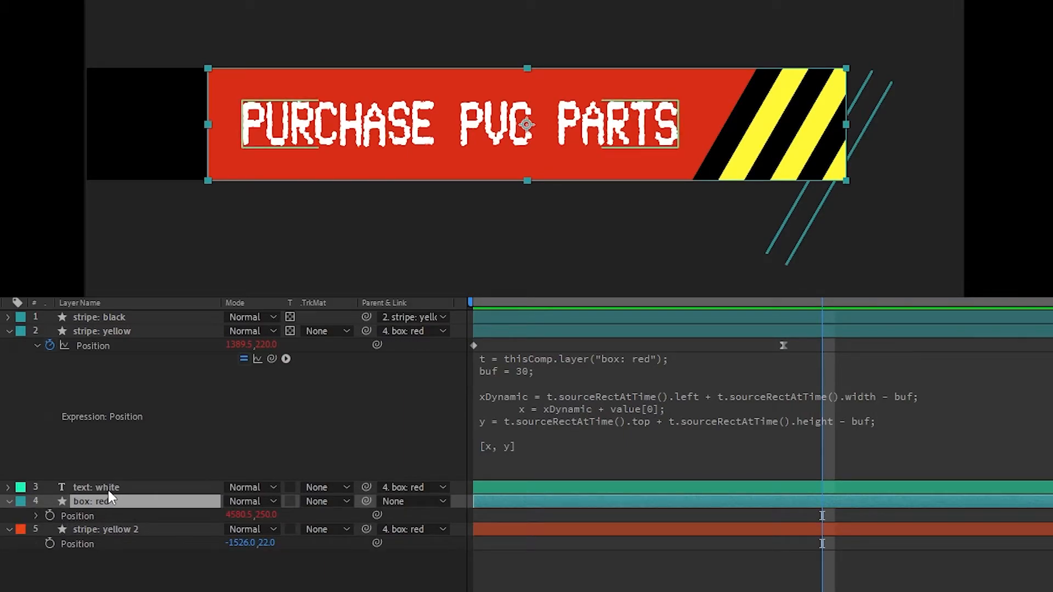
left_click(36, 516)
left_click(678, 409)
left_click_drag(680, 406, 542, 408)
key("ctrl+c")
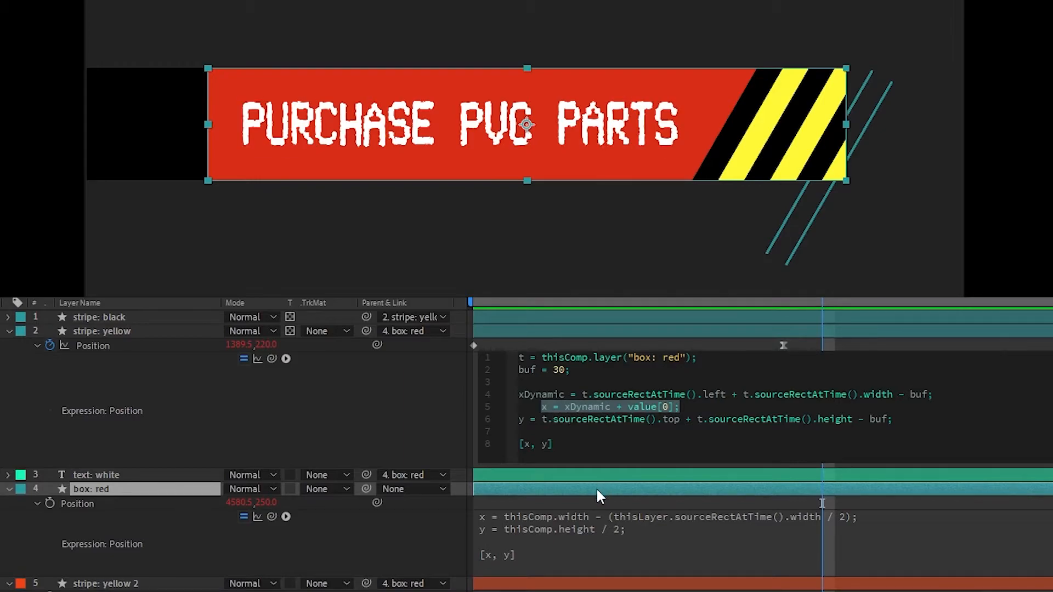
left_click(576, 540)
left_click(576, 540)
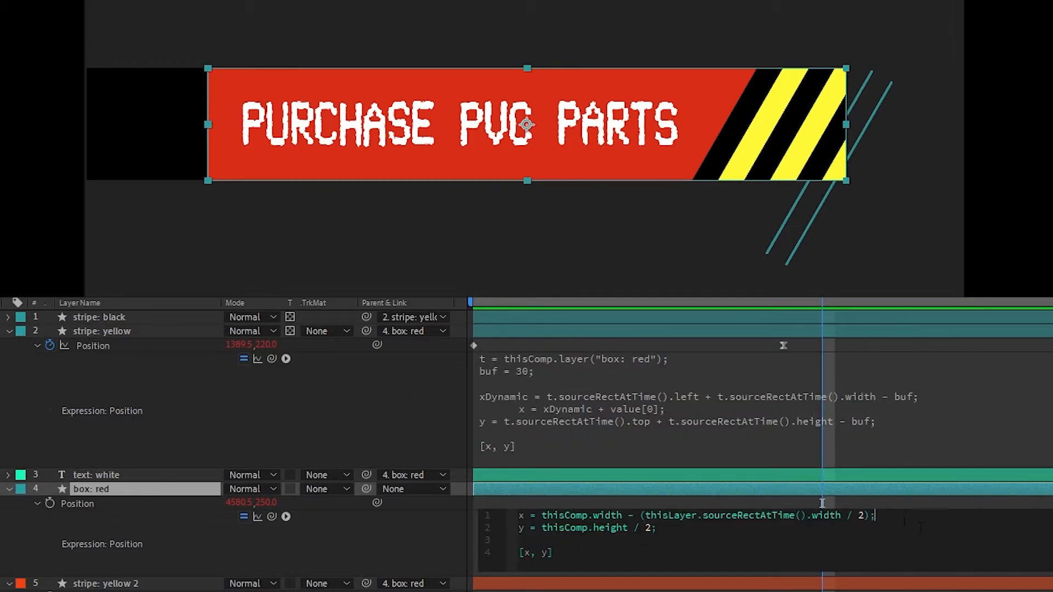
key("ctrl+v")
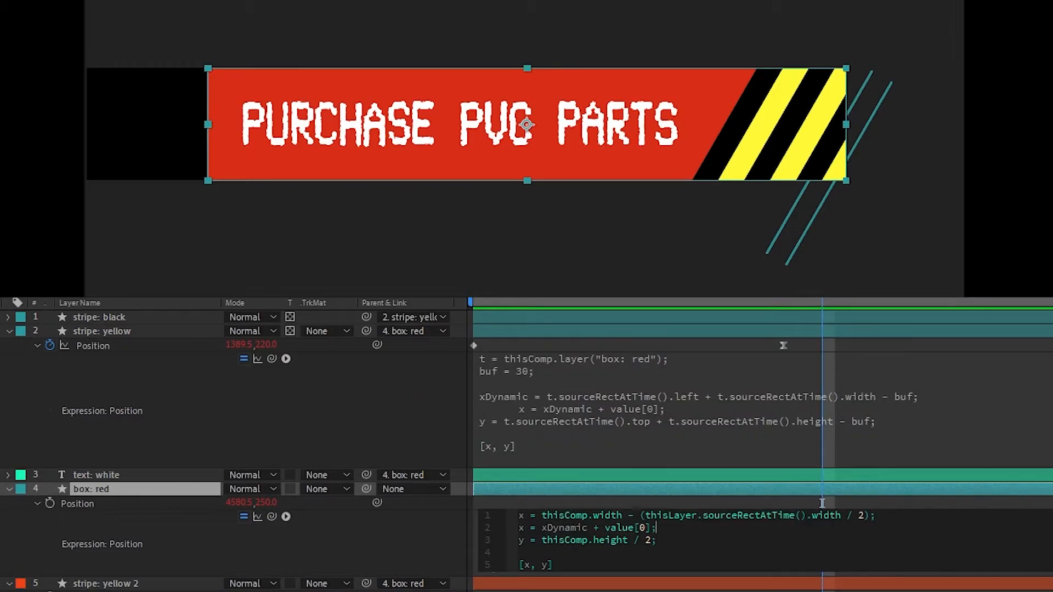
left_click(518, 527)
key("Tab")
Rename the first-line variable in the red box's Position expression to xDynamic and commit the expression.
left_click_drag(584, 515, 589, 528)
double_click(590, 527)
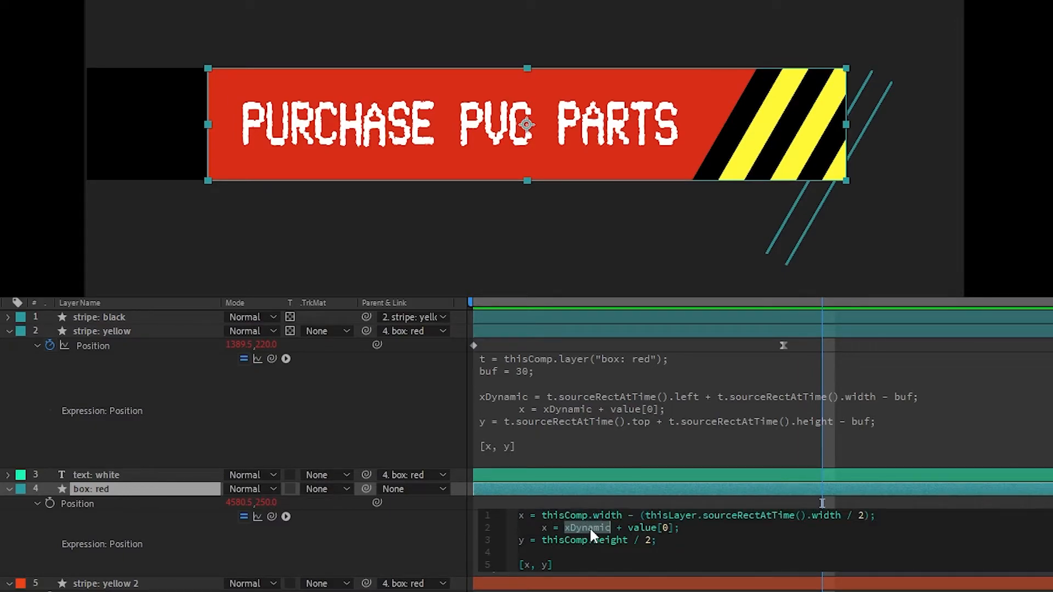
left_click(524, 515)
type("Dynamic")
key("Home")
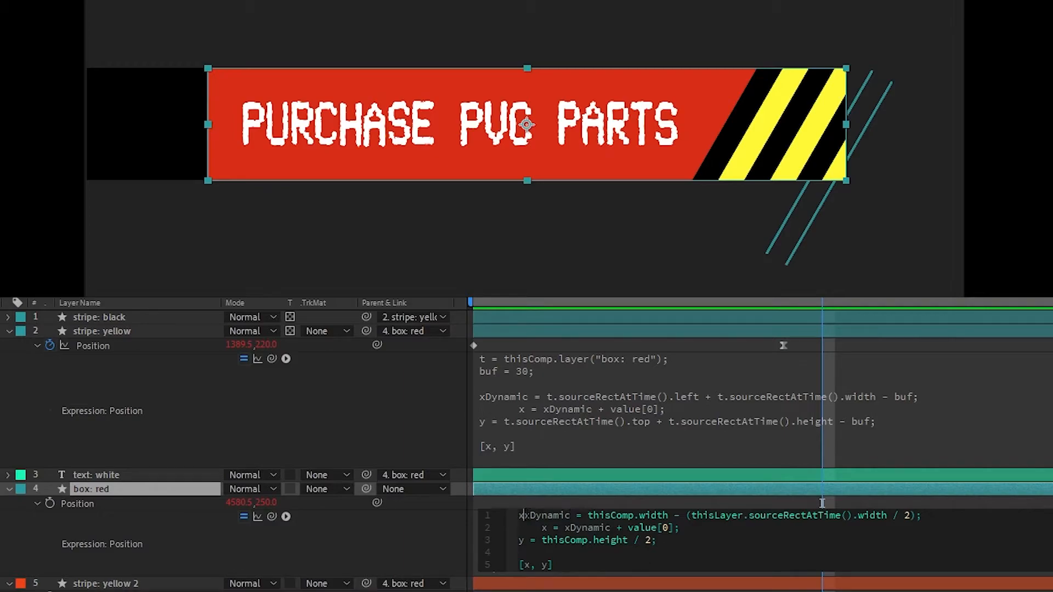
left_click(821, 503)
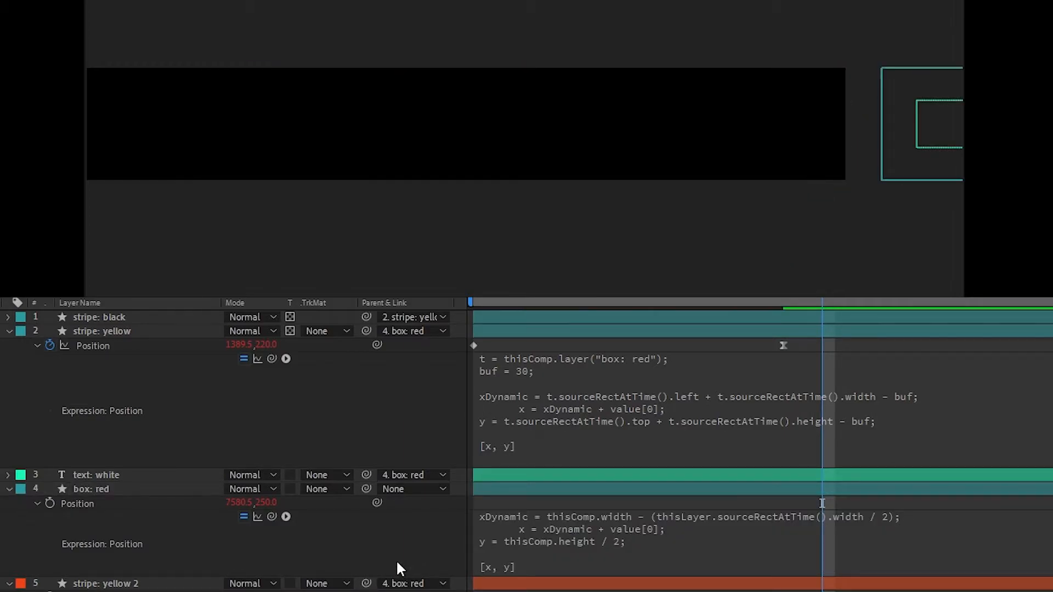
Set the X value of the red box's Position to 0 and deselect the layer.
left_click(250, 508)
type("0")
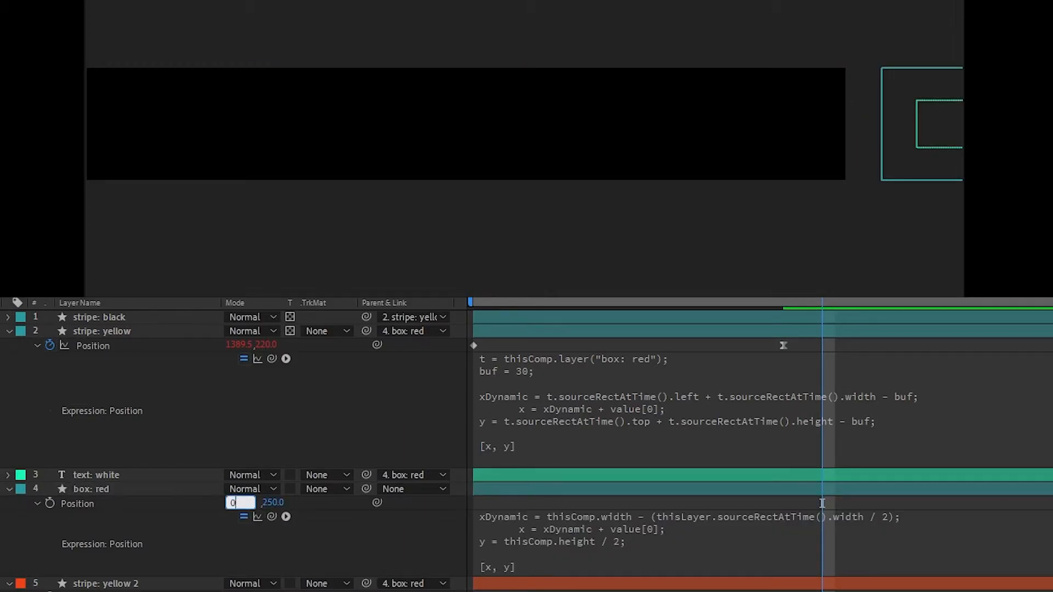
key("Return")
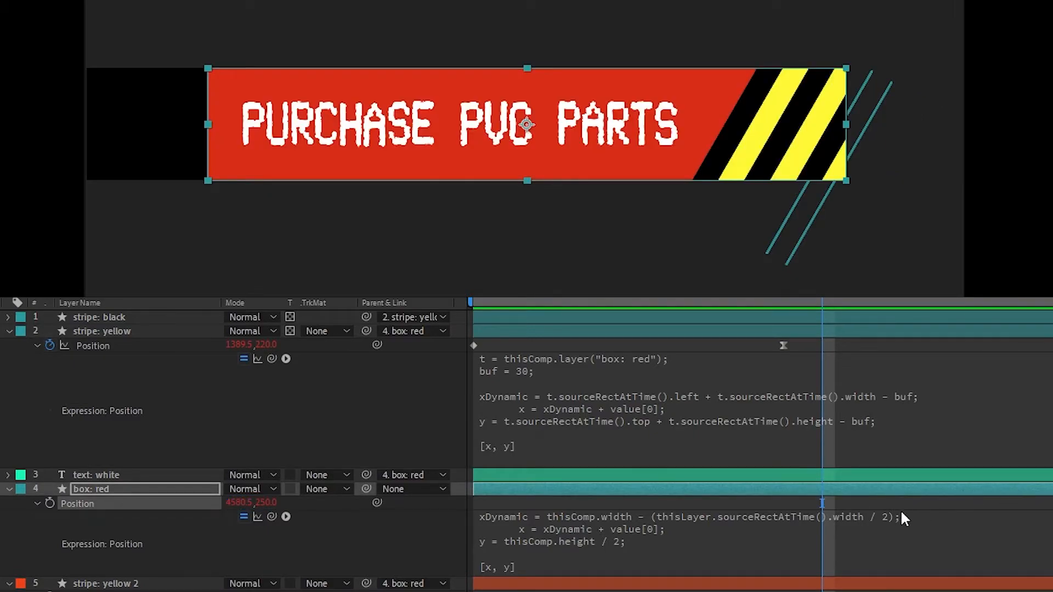
key("F2")
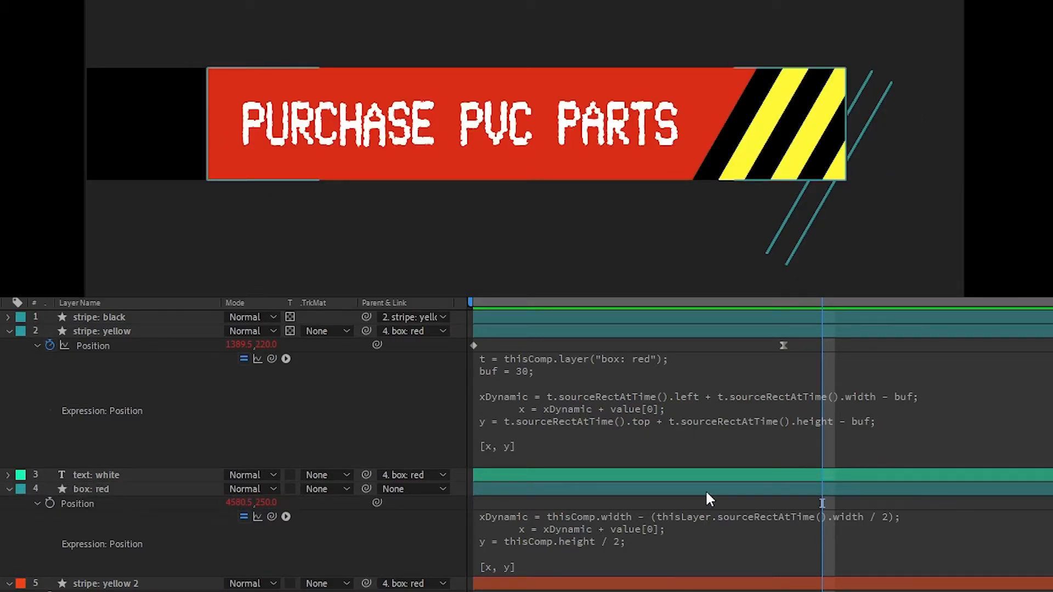
Keyframe the red box's resting Position after the stripe animation, then add an earlier keyframe with its X value shifted to the right.
key("space")
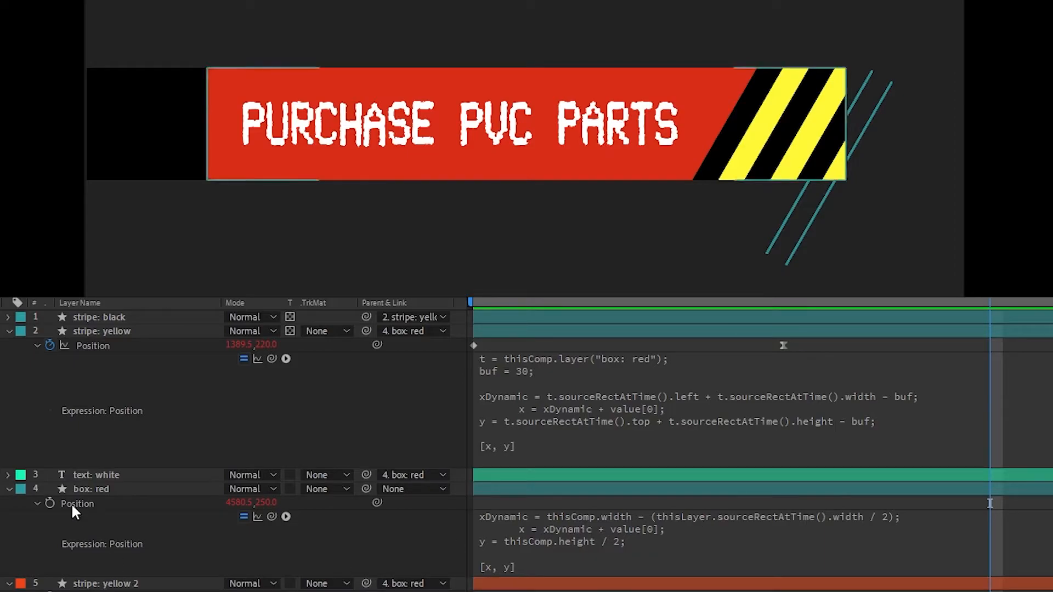
left_click(44, 503)
left_click_drag(990, 303, 684, 354)
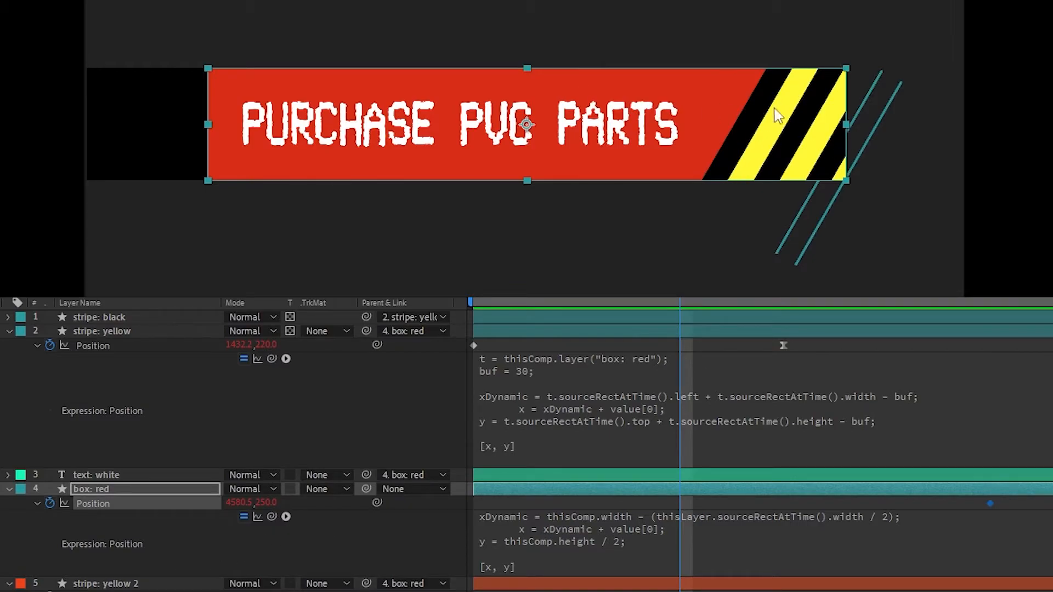
left_click_drag(244, 503, 658, 565)
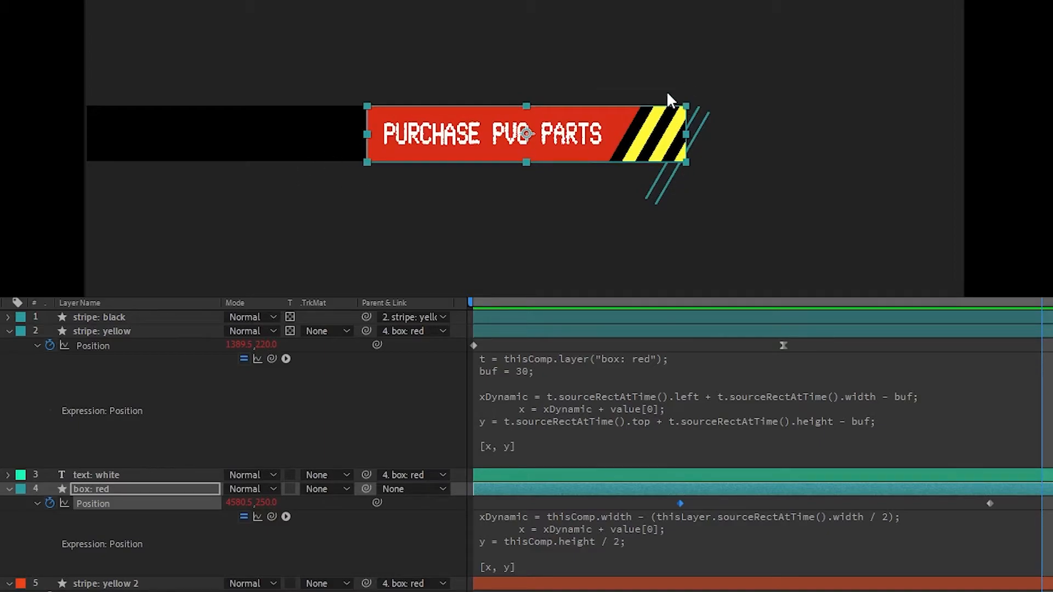
left_click_drag(686, 134, 587, 172)
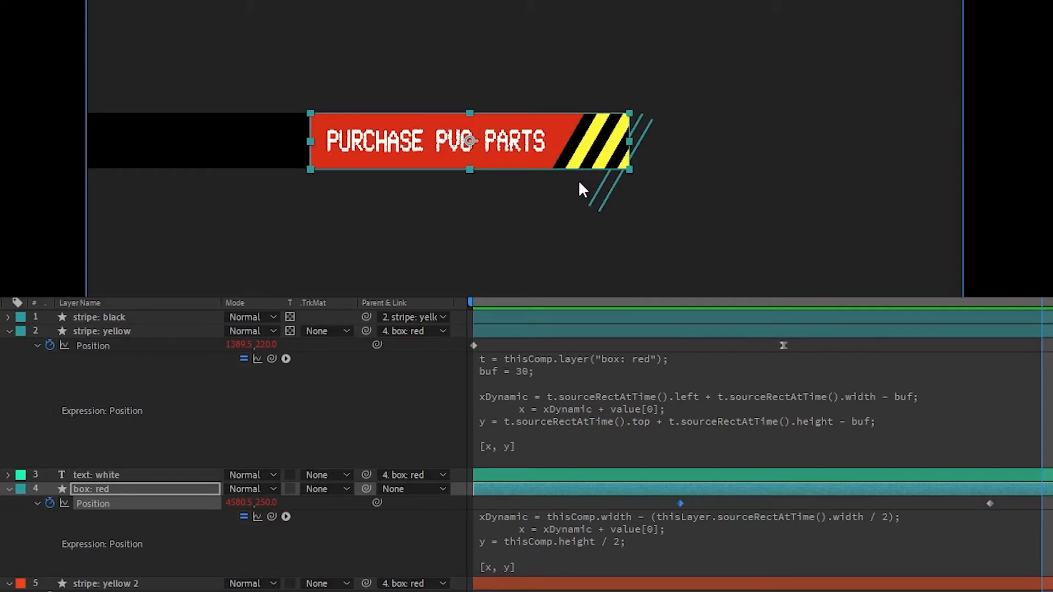
left_click_drag(600, 144, 454, 151)
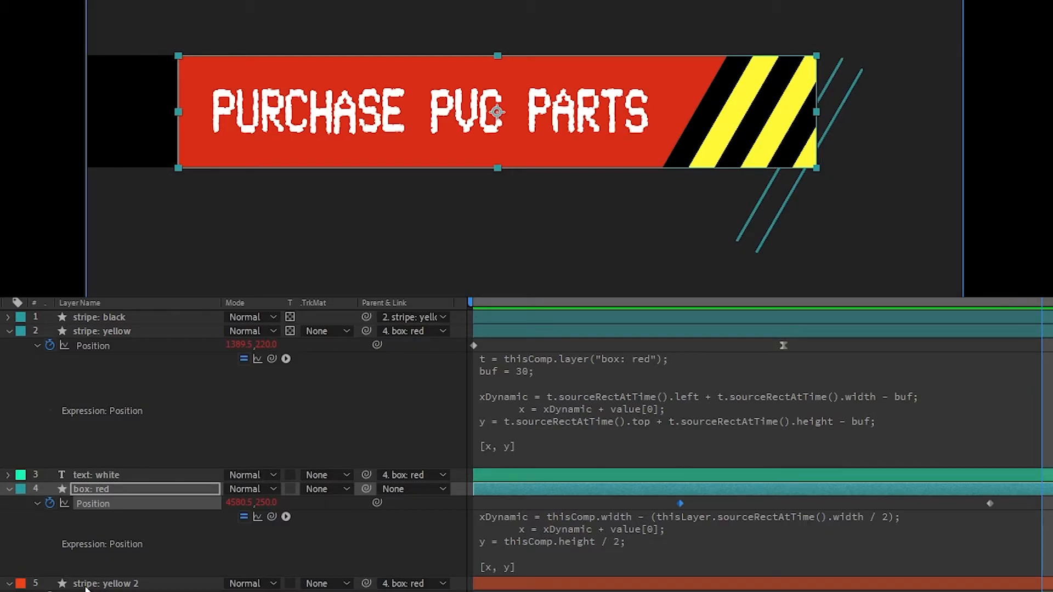
Try replacing "t.sourceRectAtTime()" before ".left" with "thisComp" in the yellow stripe's xDynamic line.
left_click(118, 492)
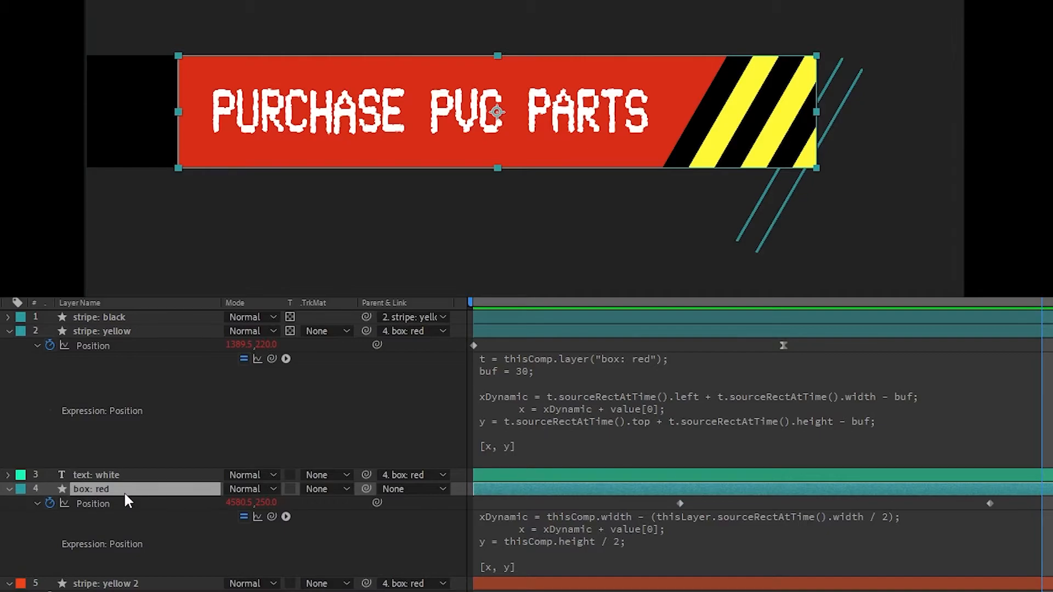
left_click(603, 417)
left_click_drag(704, 423, 786, 422)
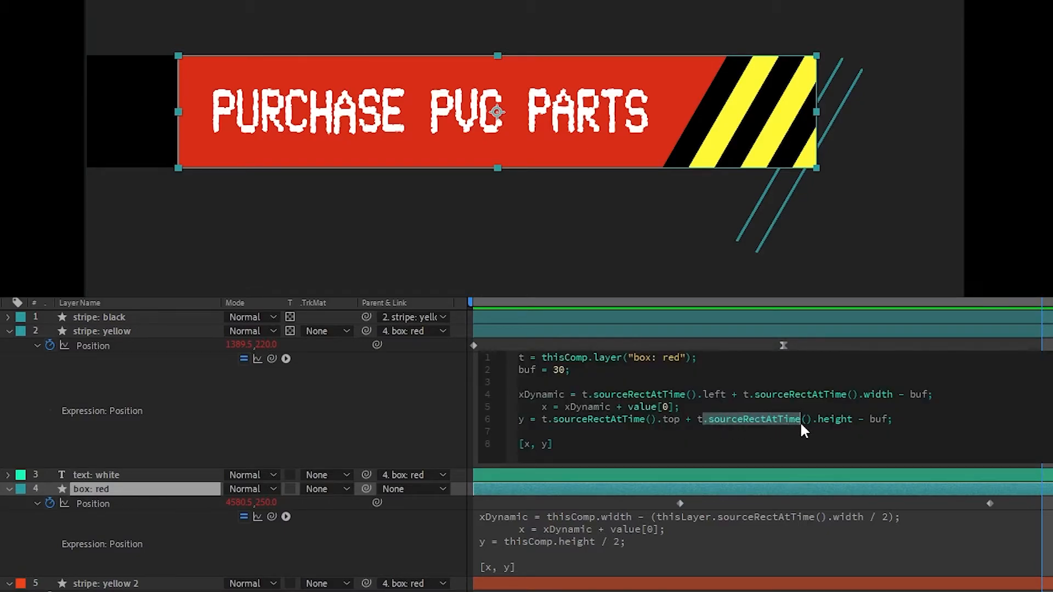
left_click_drag(873, 396, 773, 394)
left_click(592, 394)
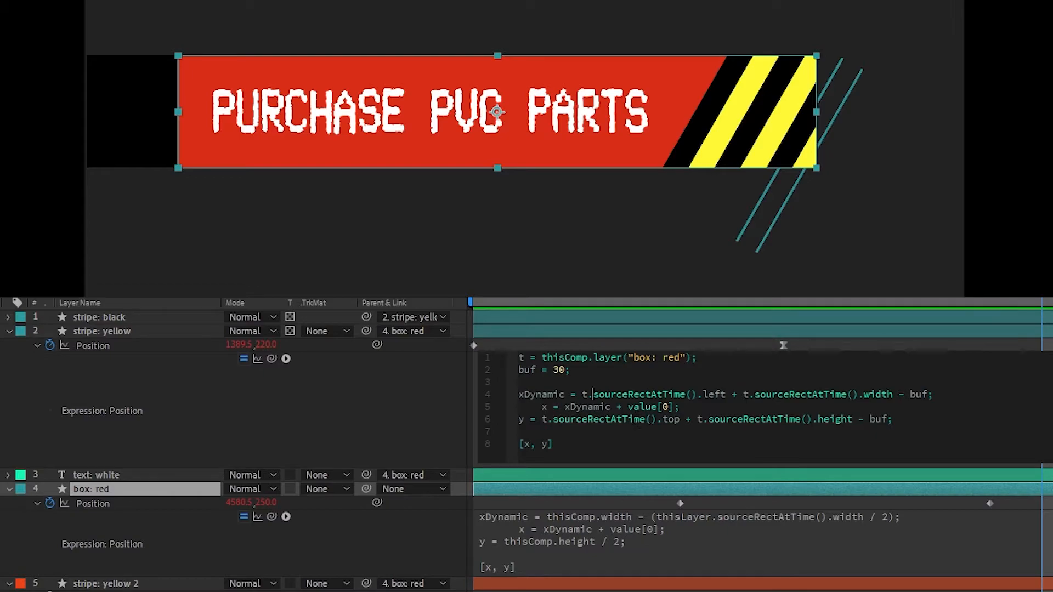
left_click_drag(581, 394, 696, 394)
type("thisComp")
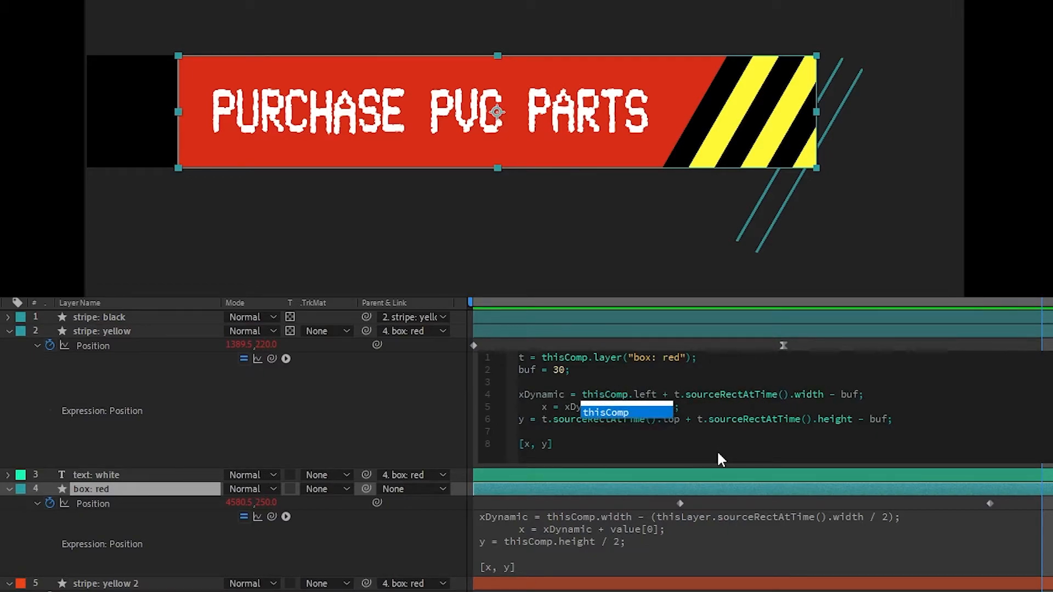
Try replacing "t.sourceRectAtTime()" before ".width" with "thisComp" in the yellow stripe's xDynamic line.
key("Escape")
key("Left")
key("Left")
key("Left")
key("Left")
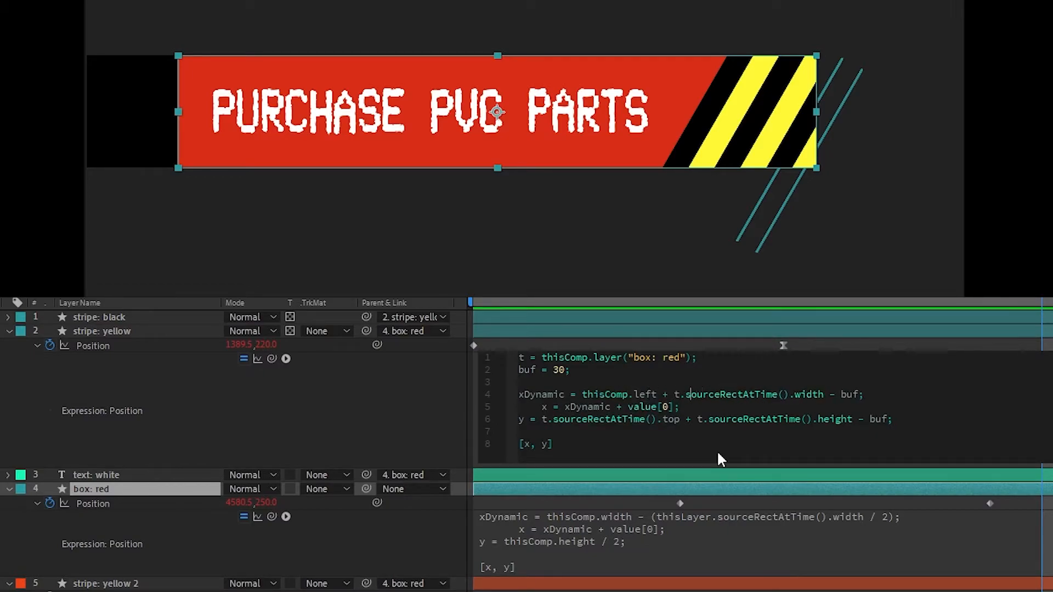
key("ctrl+shift+Right")
type("hi")
key("Down")
key("Return")
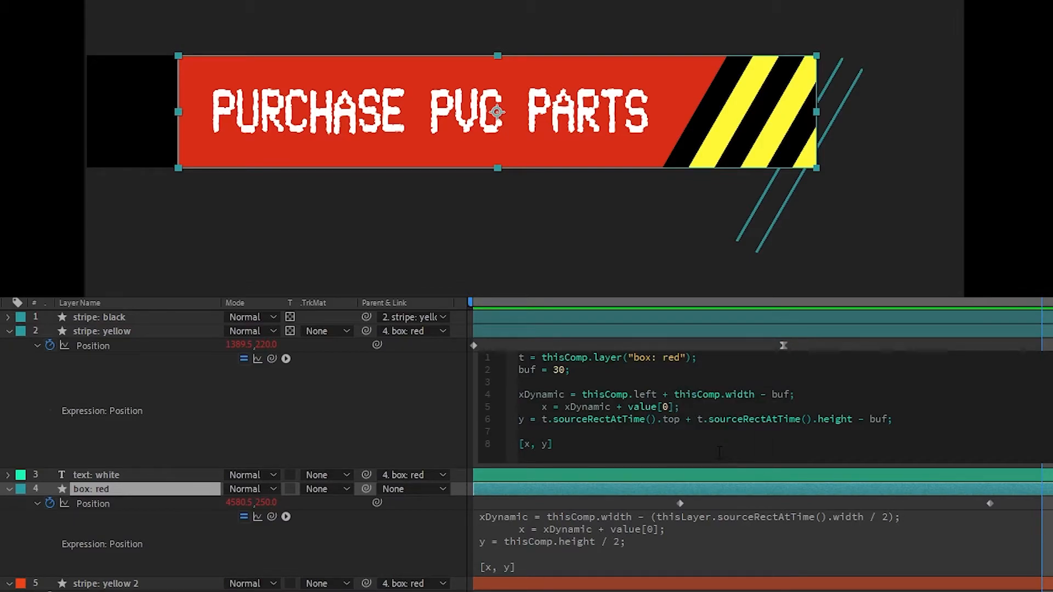
Try reducing the yellow stripe's xDynamic line to "thisComp.width - buf;" by removing the left term, and commit the expression.
left_click(720, 345)
left_click(677, 409)
left_click(653, 407)
double_click(646, 406)
left_click_drag(676, 406, 582, 406)
key("BackSpace")
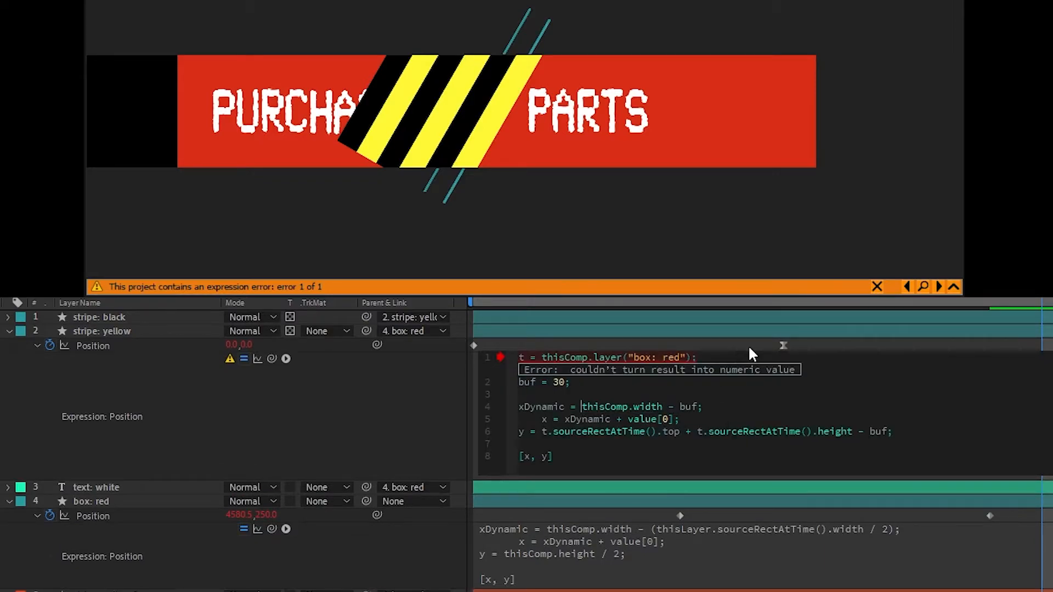
left_click(734, 345)
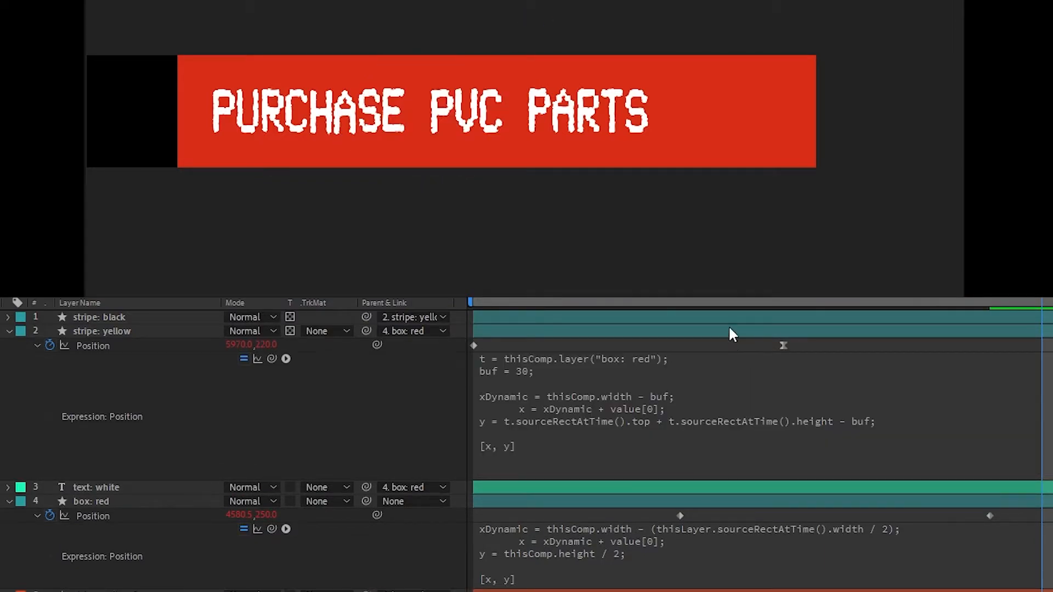
Try unlinking the yellow stripe from the red box by setting its parent to None.
left_click(728, 327)
key("comma")
key("comma")
key("comma")
key("comma")
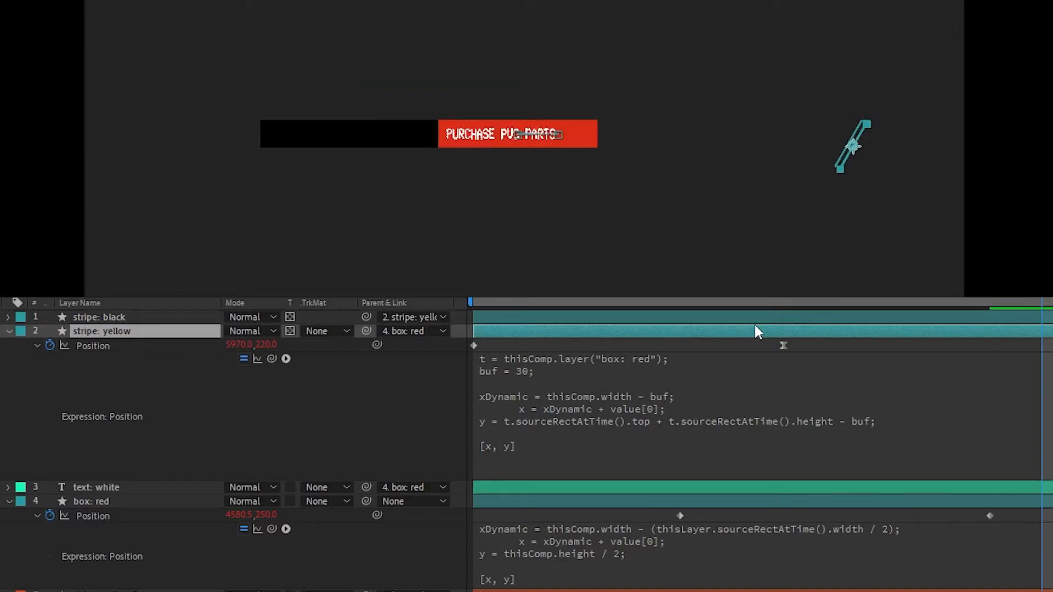
left_click(414, 331)
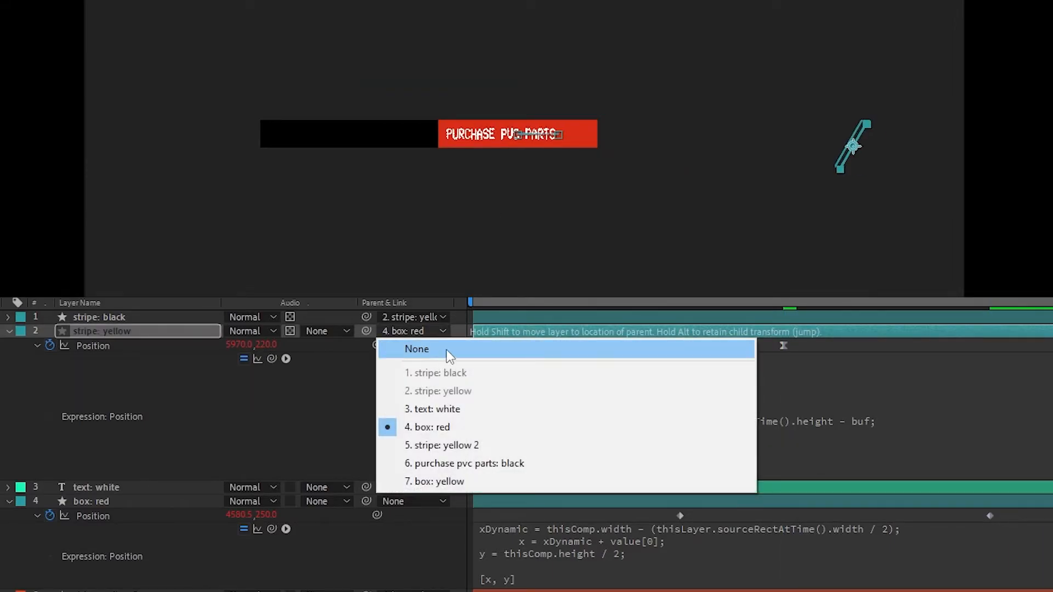
left_click(448, 351)
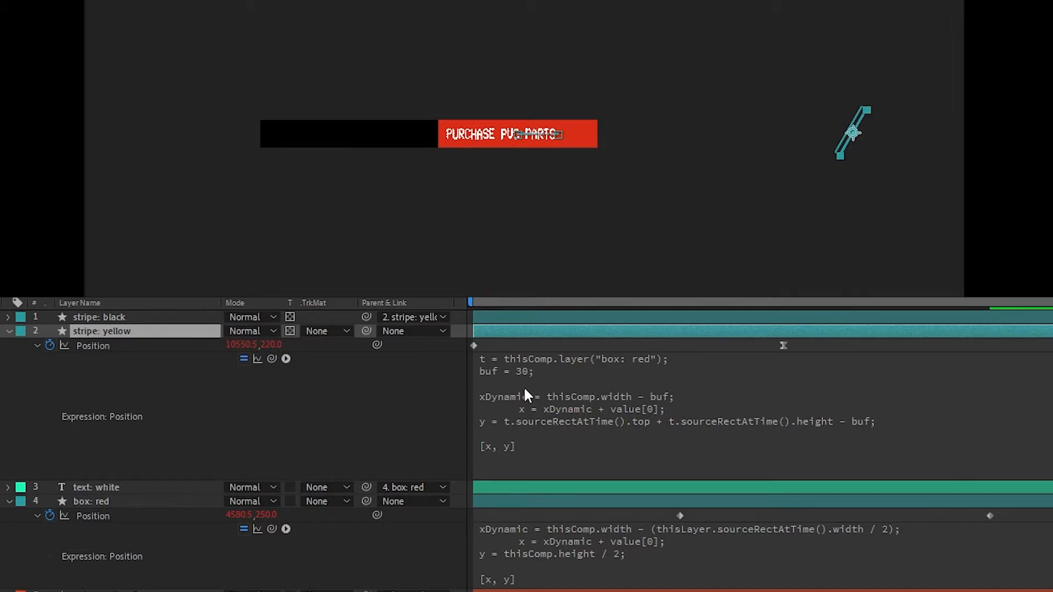
left_click(679, 409)
left_click(678, 407)
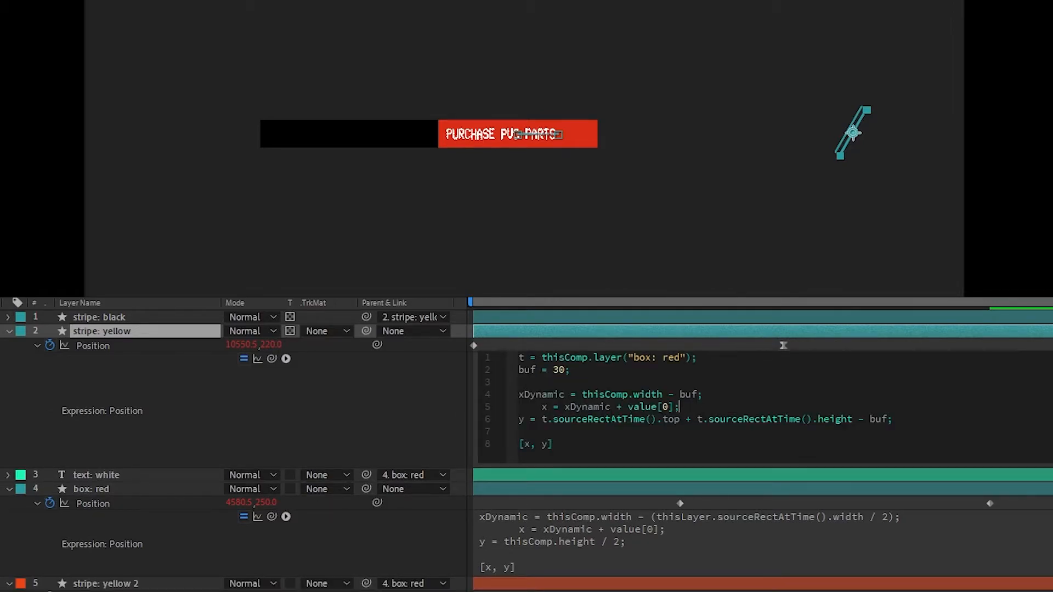
left_click(633, 341)
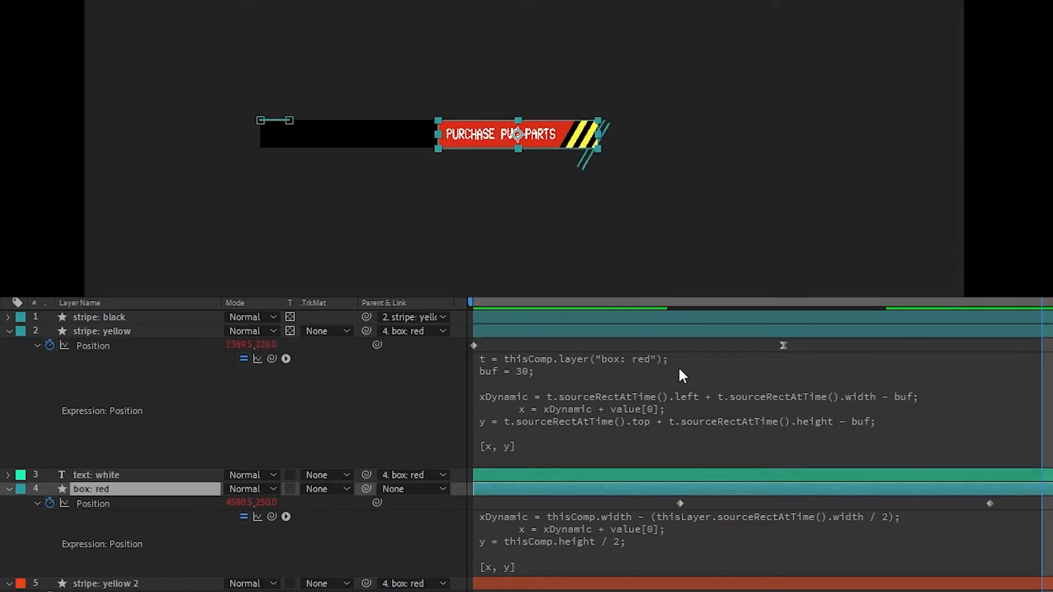
Remove the yellow stripe's link to the red box by choosing None as its parent.
key("ctrl+shift+a")
scroll(578, 212, "up", 4)
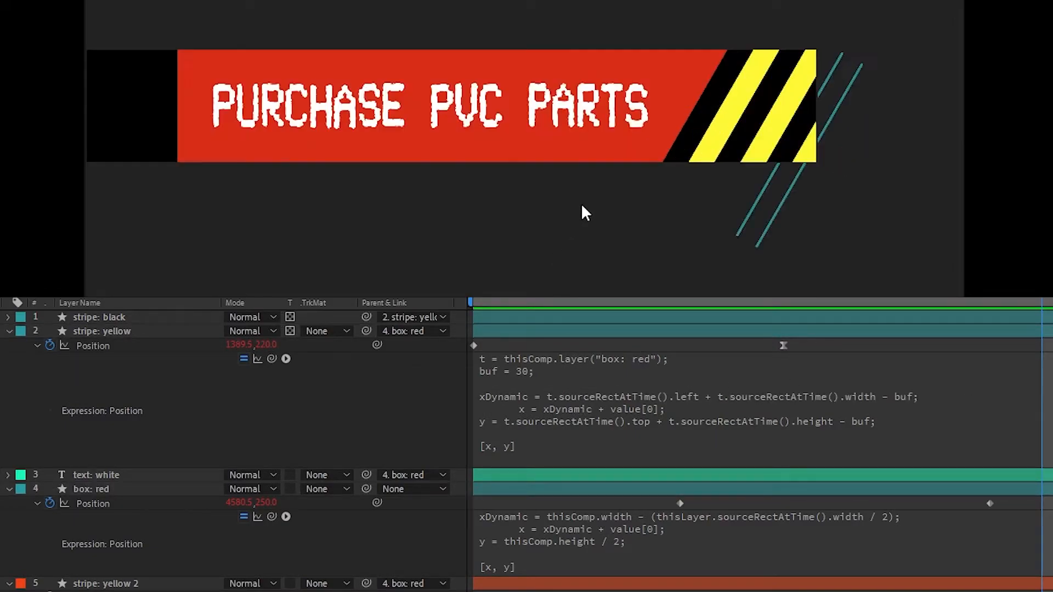
left_click_drag(701, 171, 570, 180)
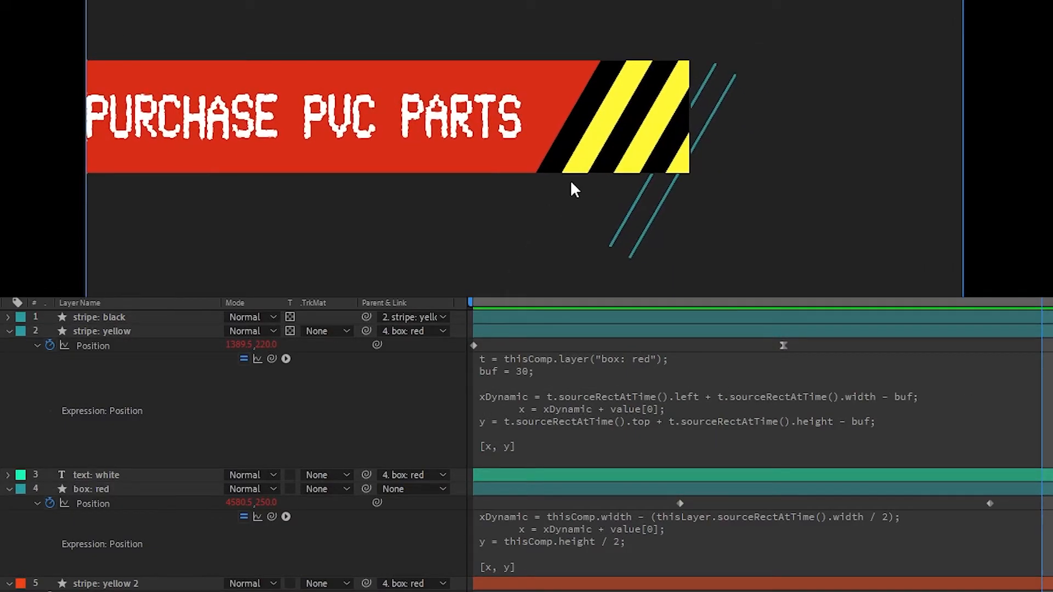
left_click(666, 330)
key("shift+a")
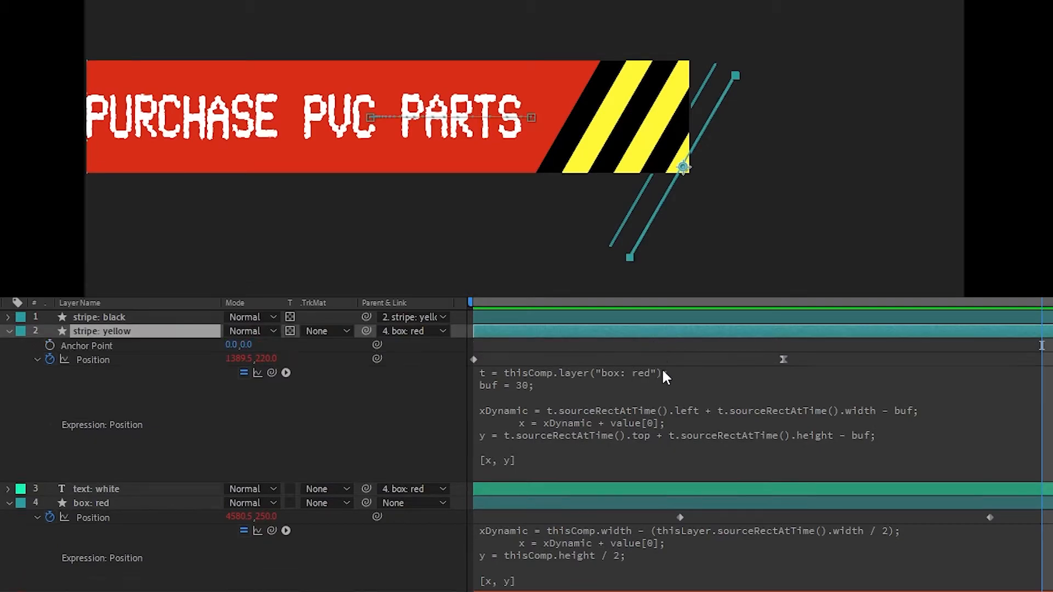
left_click(690, 419)
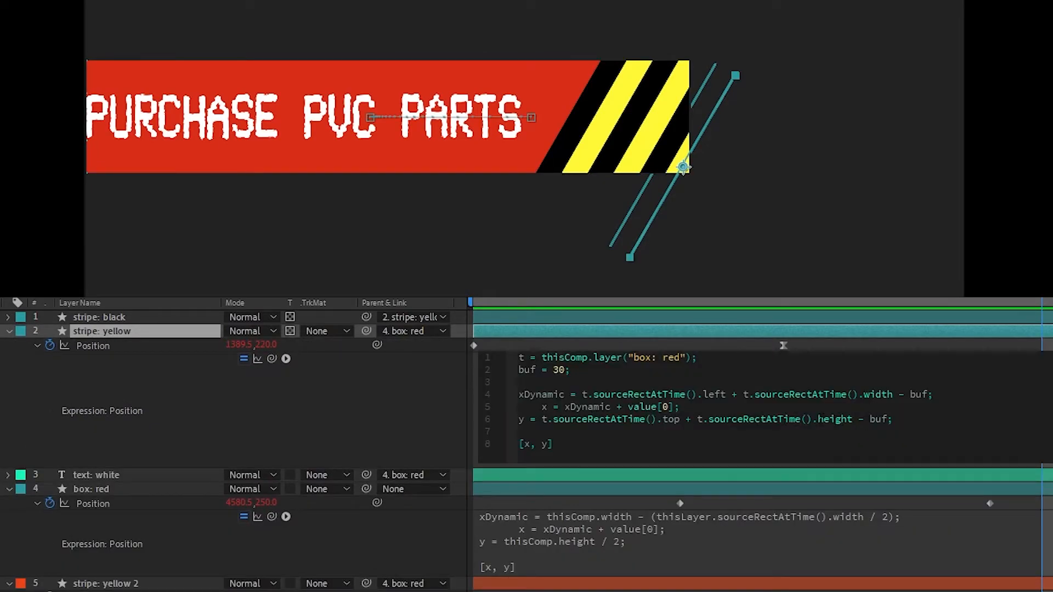
left_click(420, 330)
left_click(420, 331)
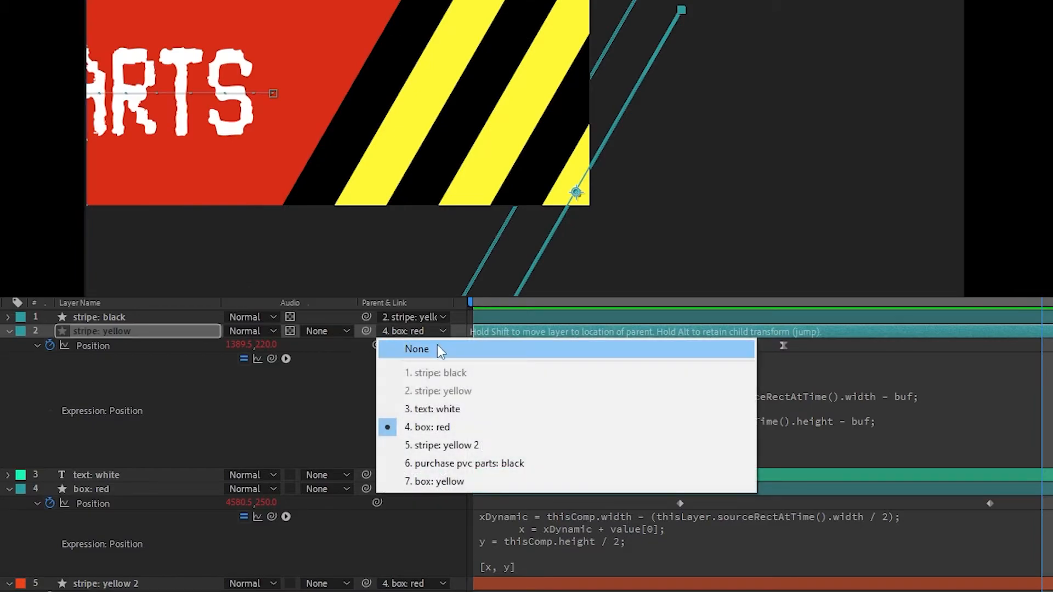
left_click(437, 344)
scroll(504, 156, "down", 2)
scroll(503, 156, "up", 2)
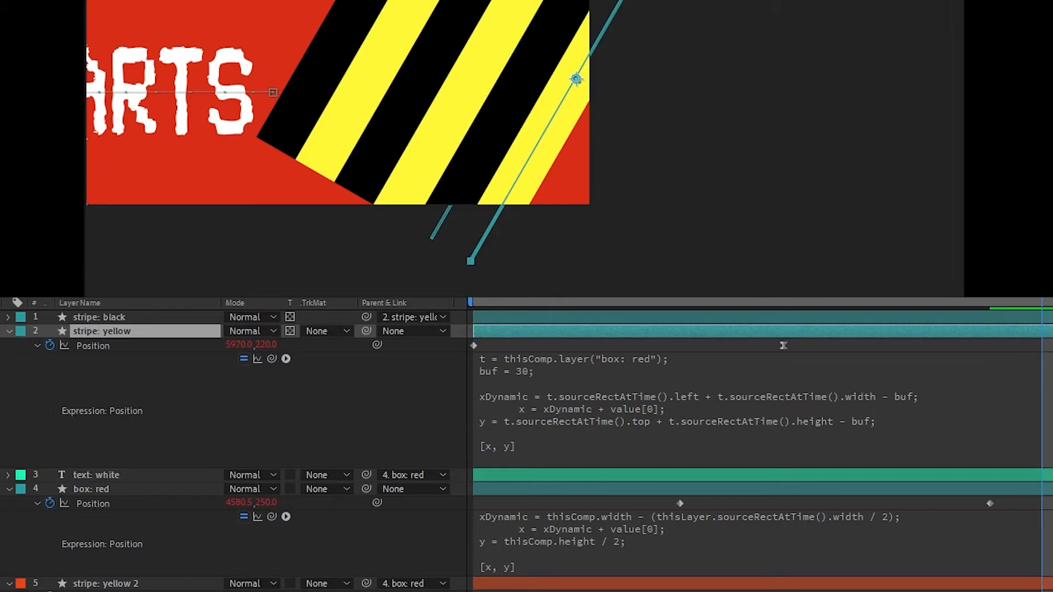
Change the y line of the yellow stripe's position expression to "y = thisComp.height - buf;" and commit it.
left_click(659, 412)
left_click(663, 416)
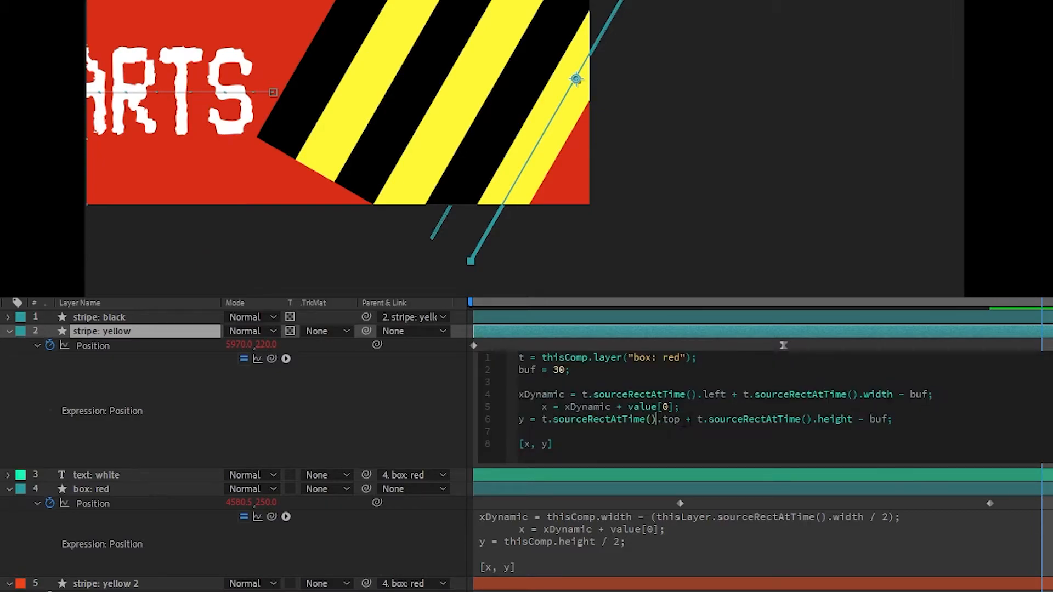
scroll(618, 87, "down", 4)
scroll(618, 87, "up", 2)
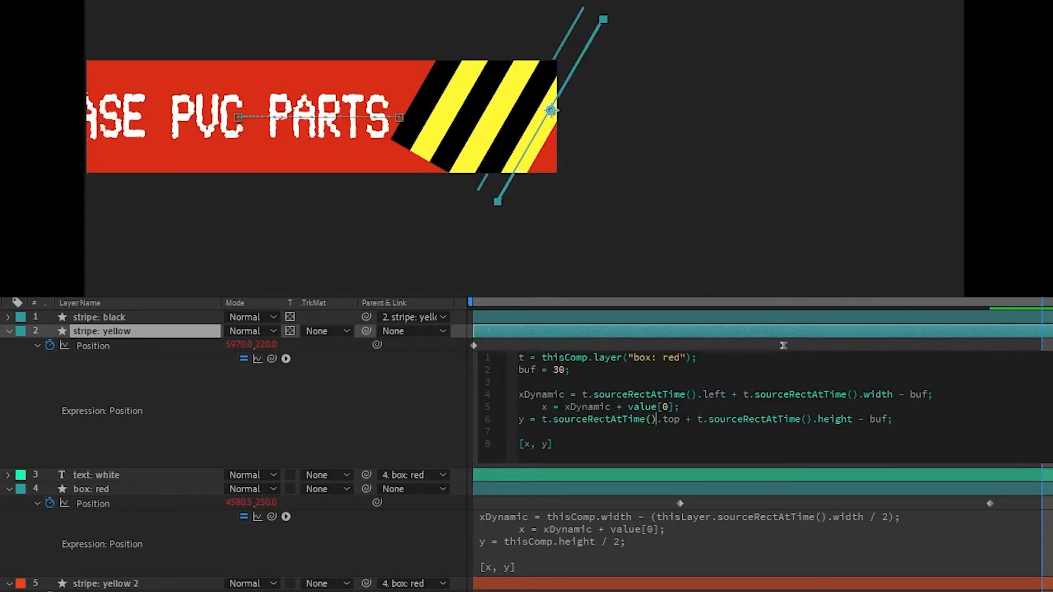
left_click_drag(542, 418, 852, 419)
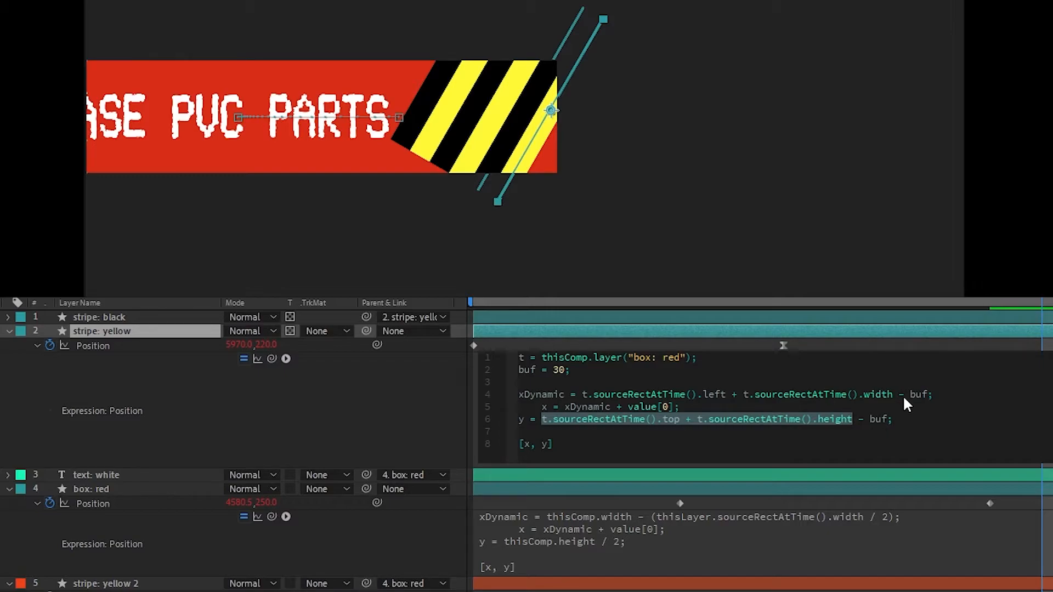
key("BackSpace")
type("thi")
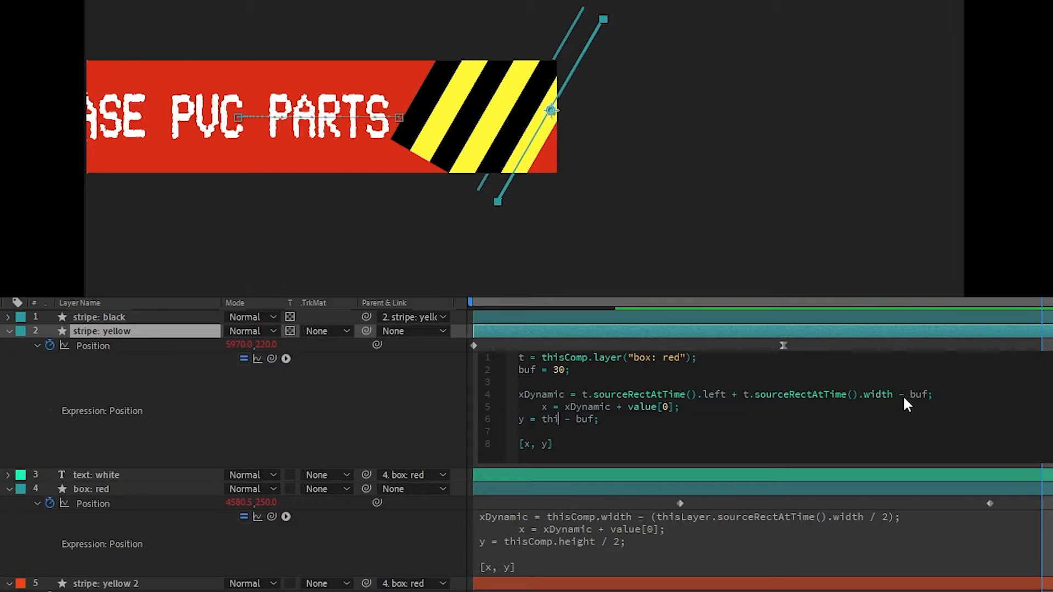
type("sComp")
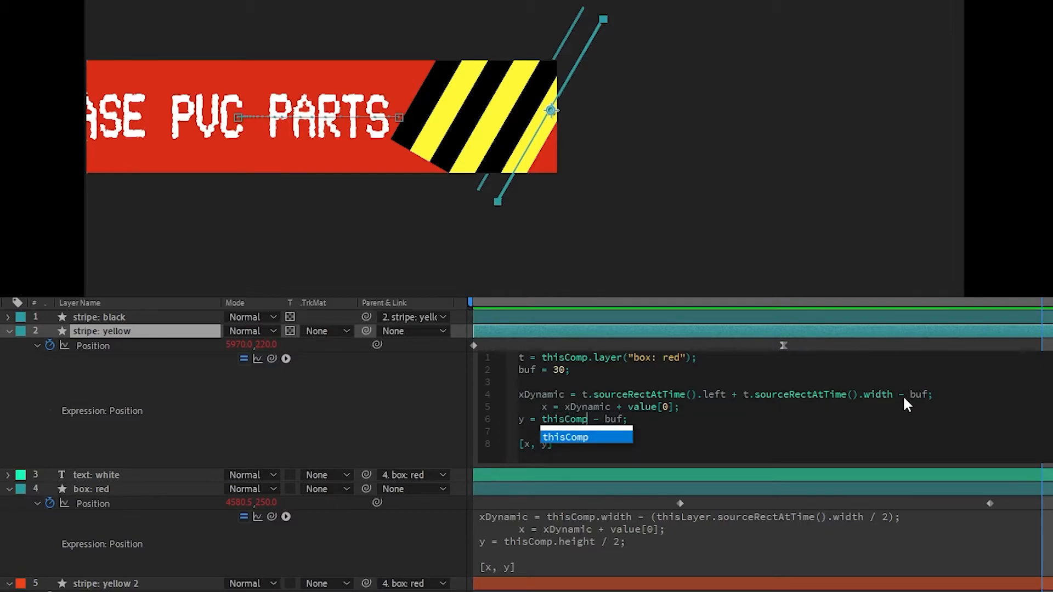
type(".height")
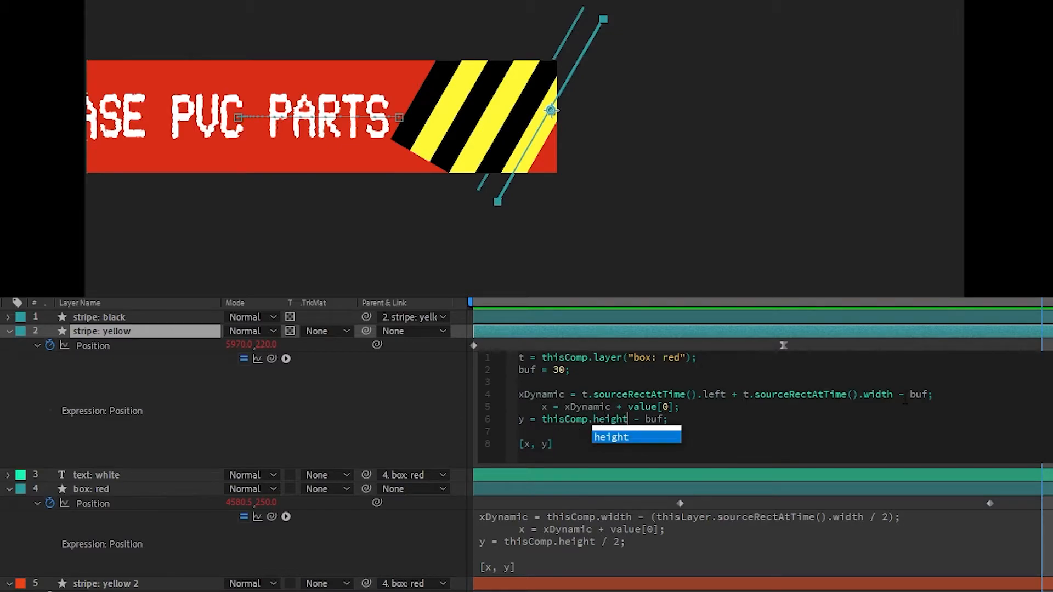
left_click(901, 334)
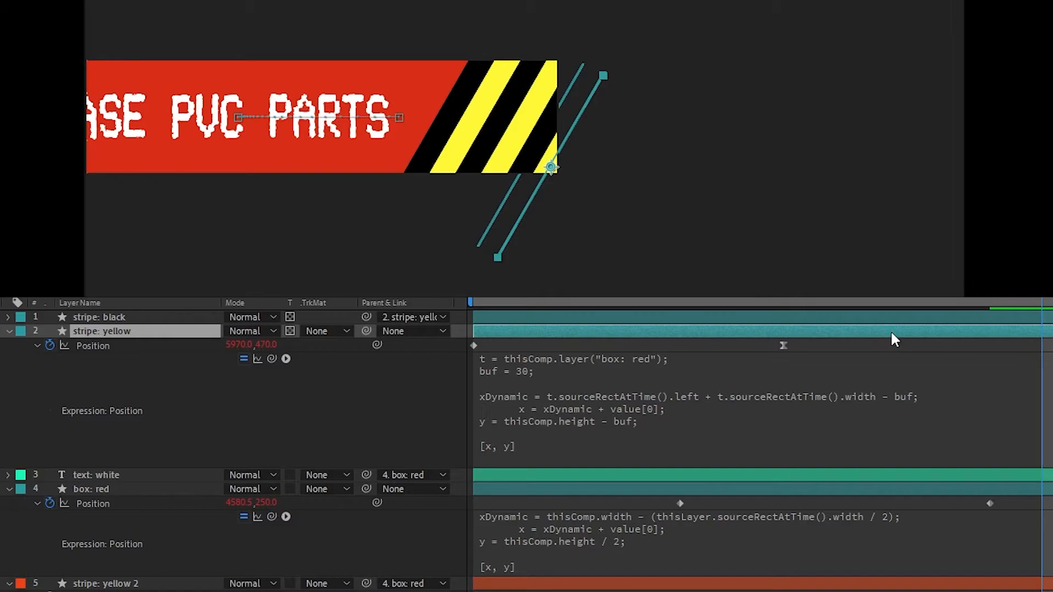
Change the xDynamic line of the yellow stripe's position expression to "xDynamic = thisComp.width - buf;" and commit it.
scroll(617, 166, "up", 2)
scroll(616, 203, "up", 1)
scroll(616, 203, "down", 1)
left_click(759, 395)
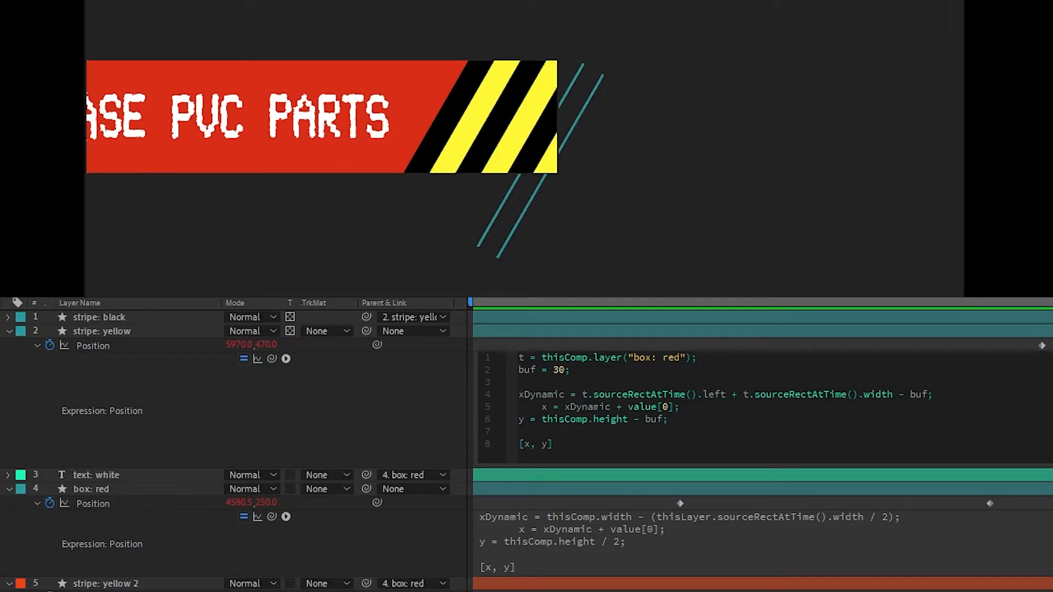
left_click_drag(588, 394, 857, 395)
type("his")
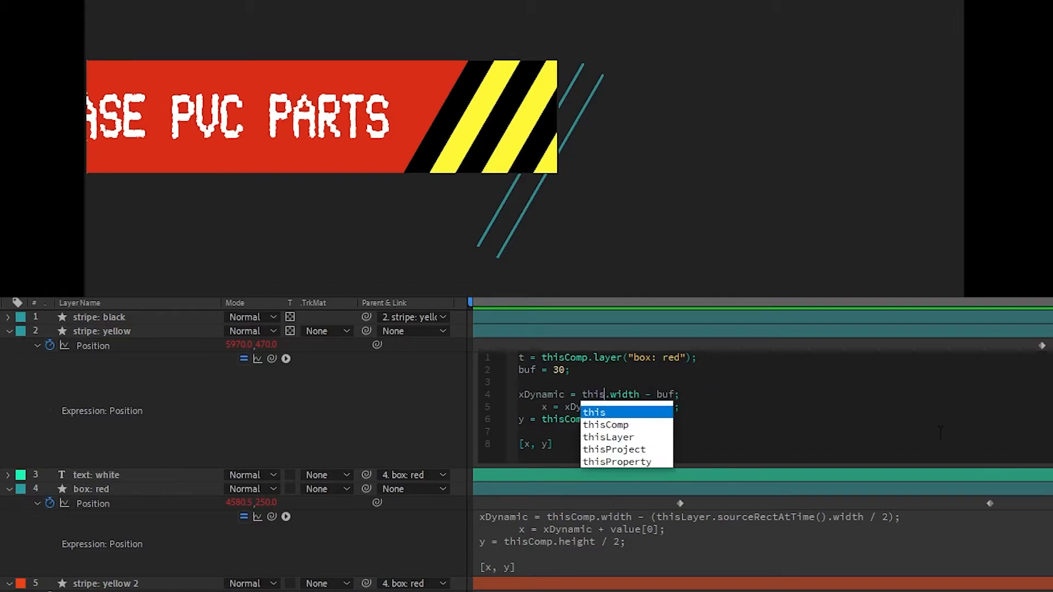
key("Down")
key("Return")
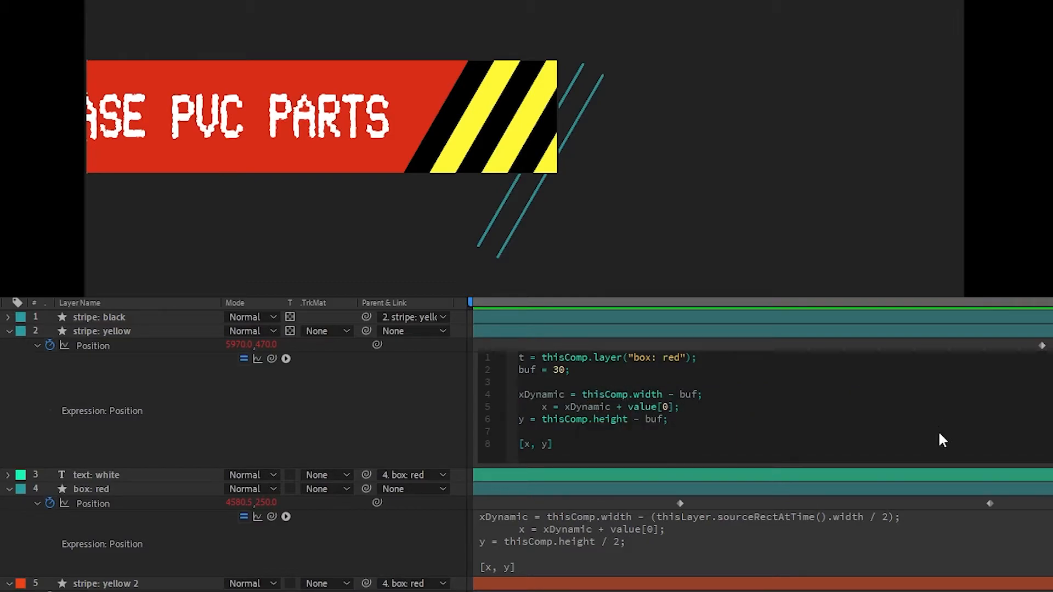
left_click(792, 344)
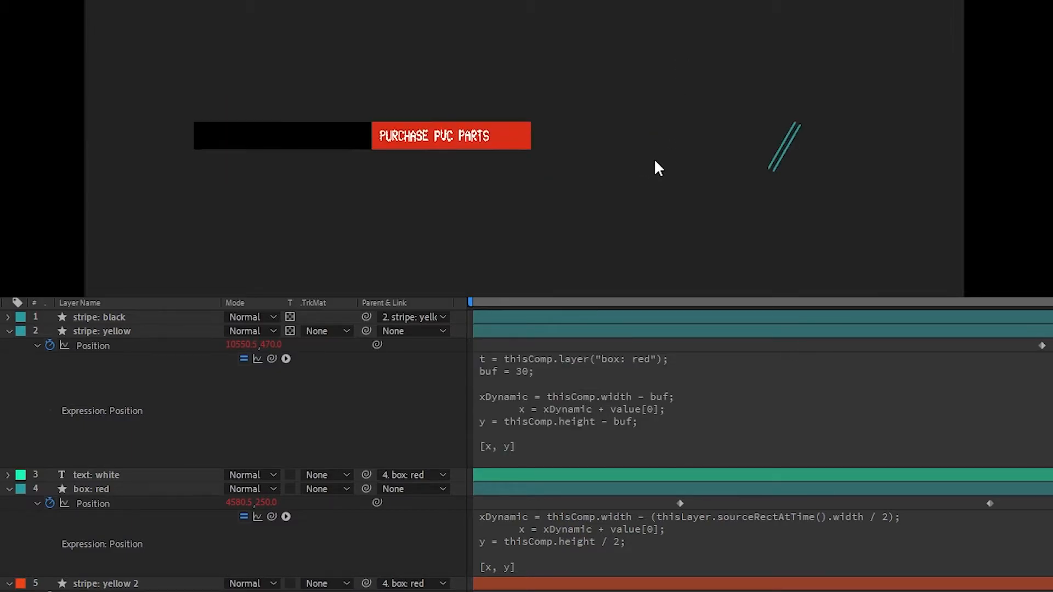
Correct the yellow stripe's X value at its end keyframe so its position is 5970.0, 470.0 at the red box's end.
left_click(246, 345)
key("Return")
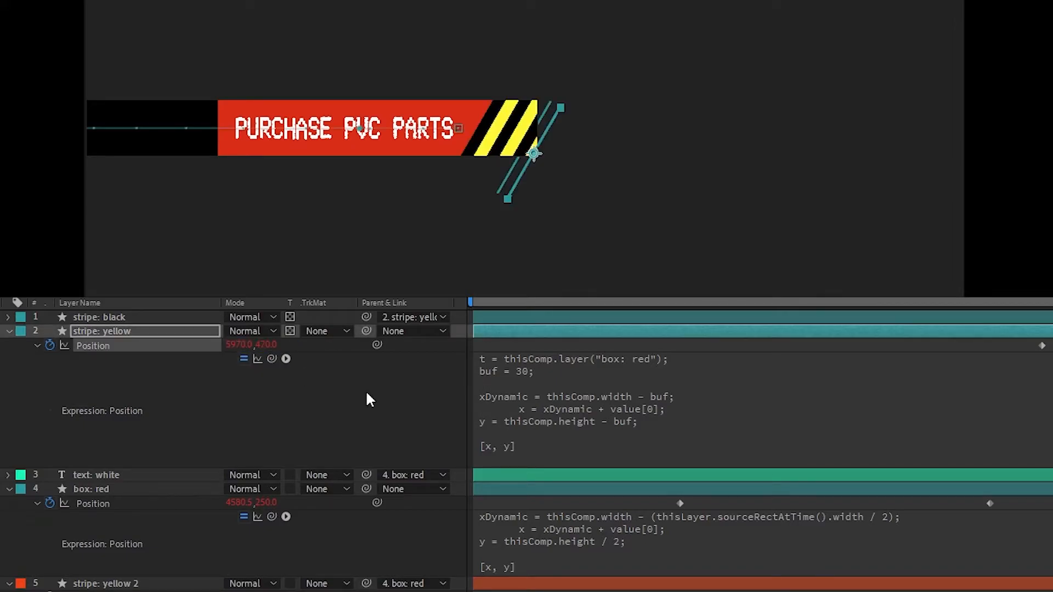
scroll(581, 161, "up", 3)
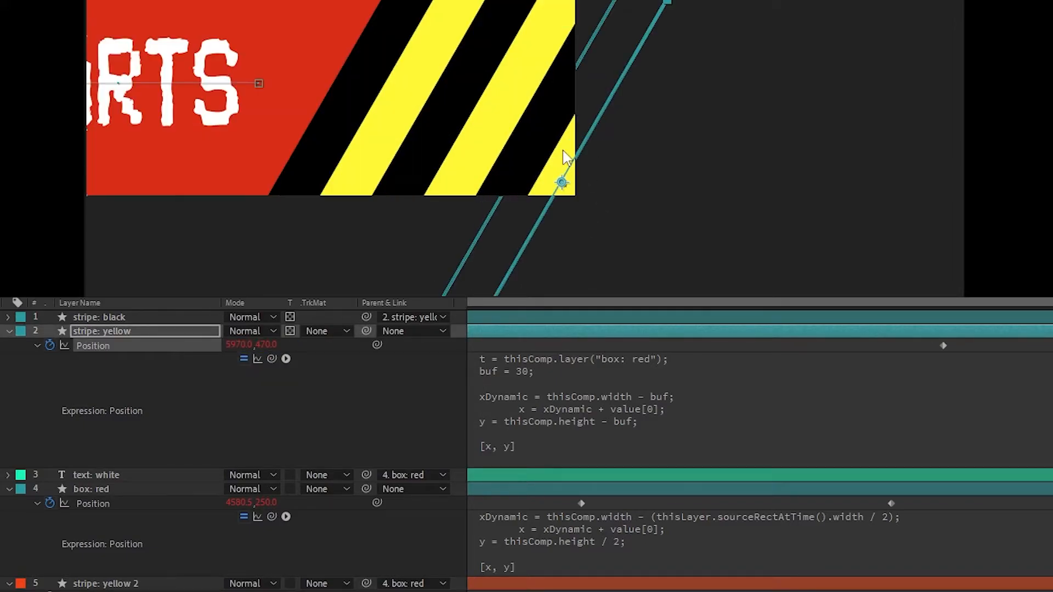
scroll(562, 157, "down", 2)
left_click_drag(341, 170, 445, 181)
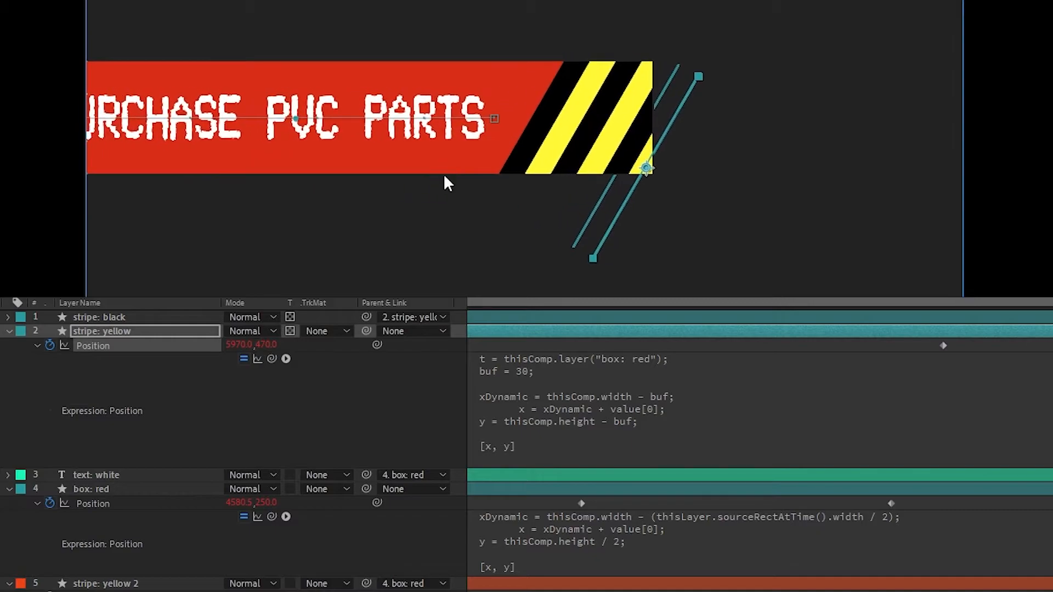
At the yellow stripe's first position keyframe, move the stripe out beyond the red box to X 6685.0.
left_click(949, 301)
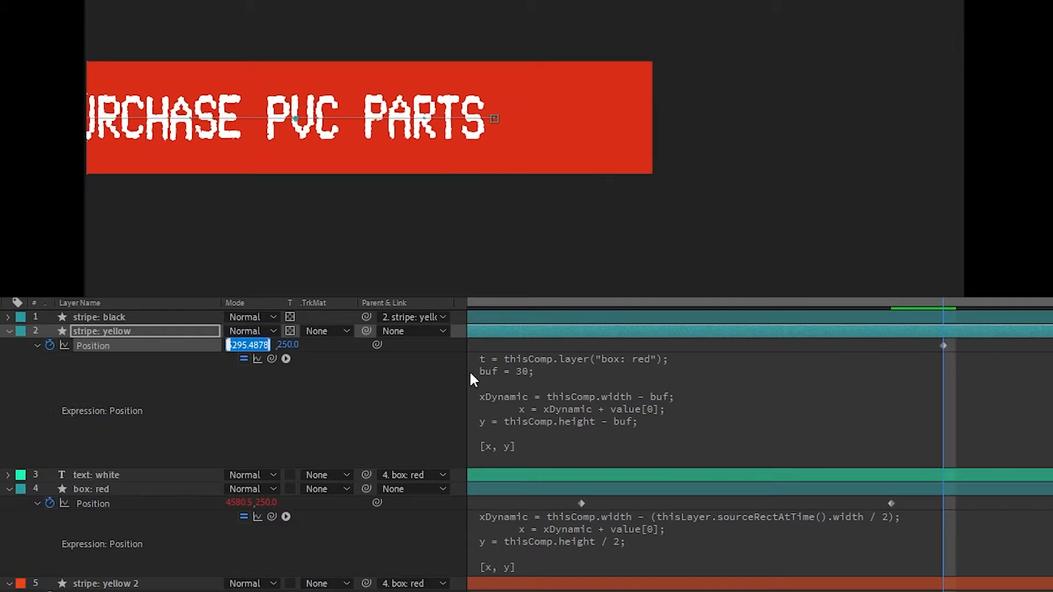
left_click_drag(236, 344, 846, 357)
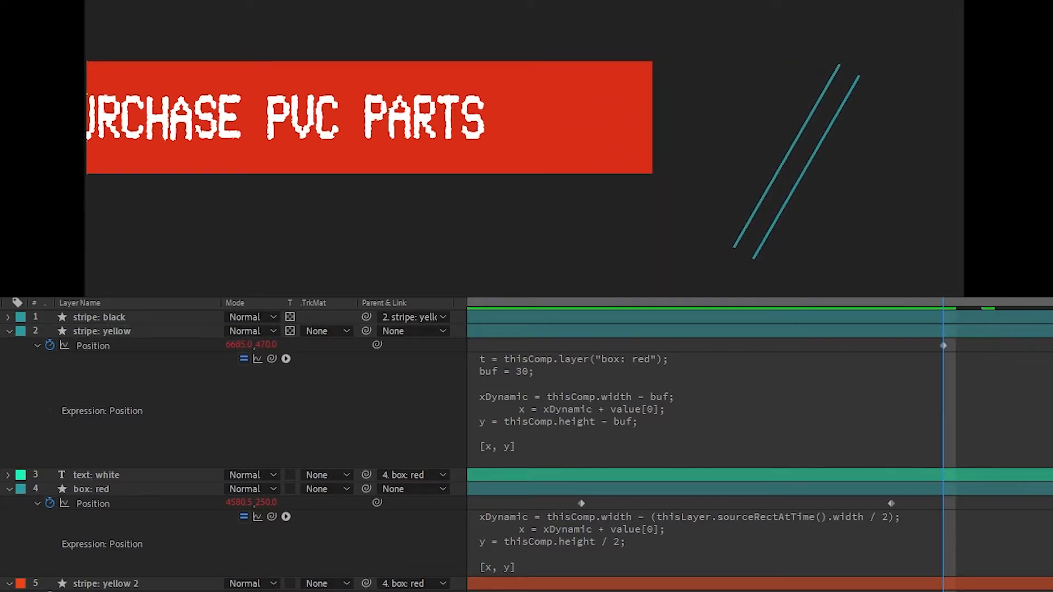
scroll(1009, 357, "left", 3)
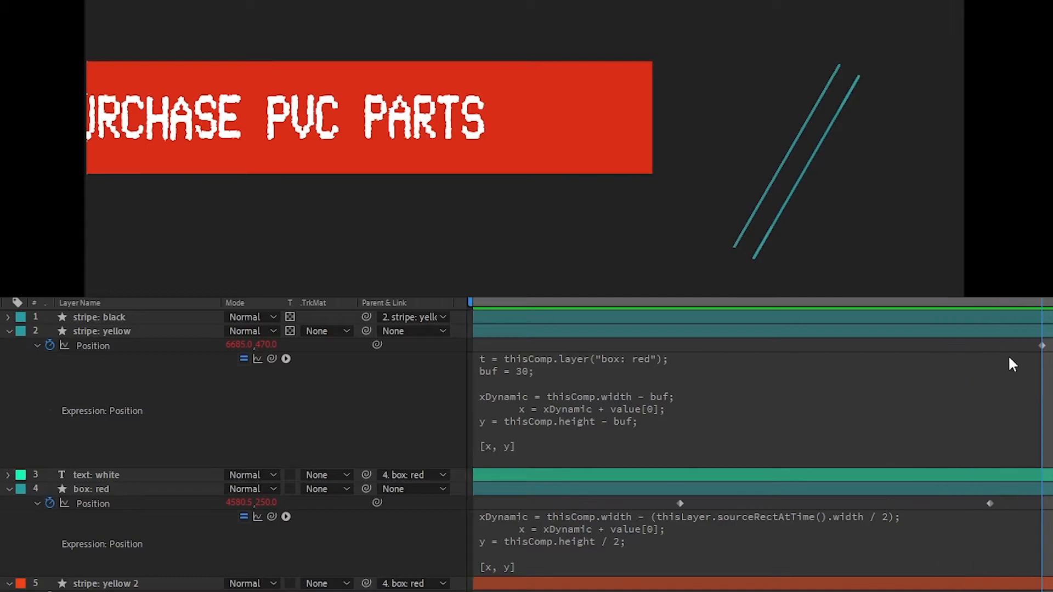
Move the yellow stripe's two position keyframes back to the beginning of the timeline.
key("ctrl+z")
key("ctrl+z")
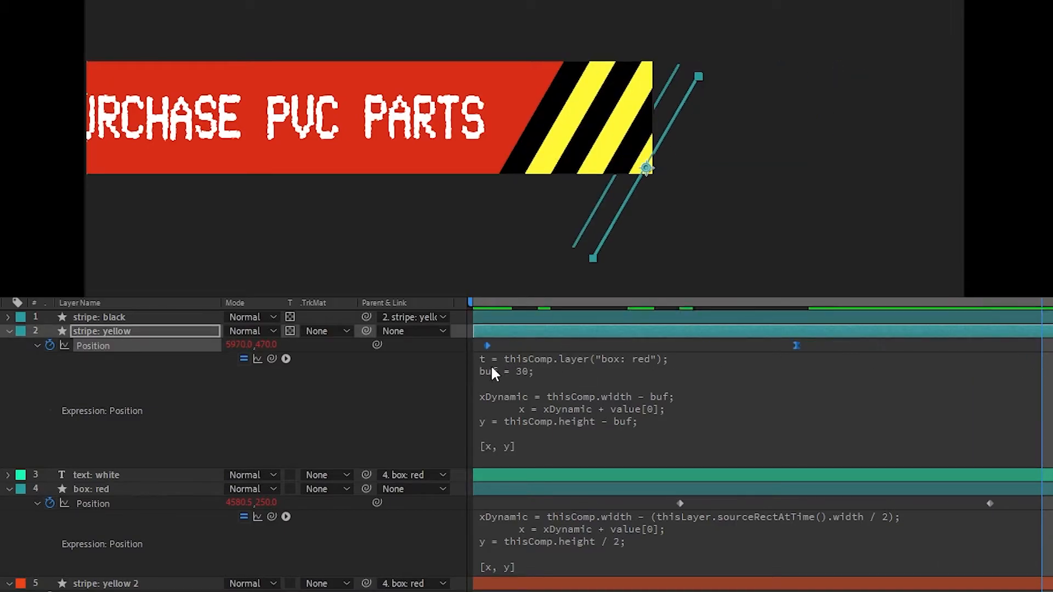
left_click(689, 346)
Scrub through the slide-in, and at the red box's first position keyframe move the box off the banner to X 7443.5.
left_click_drag(878, 301, 469, 370)
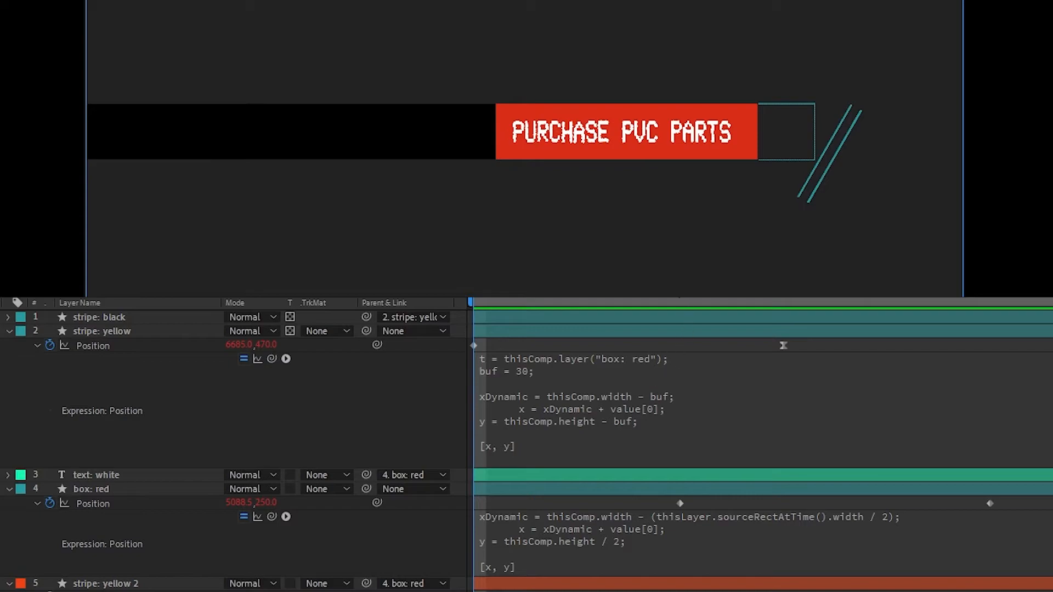
left_click_drag(678, 302, 988, 358)
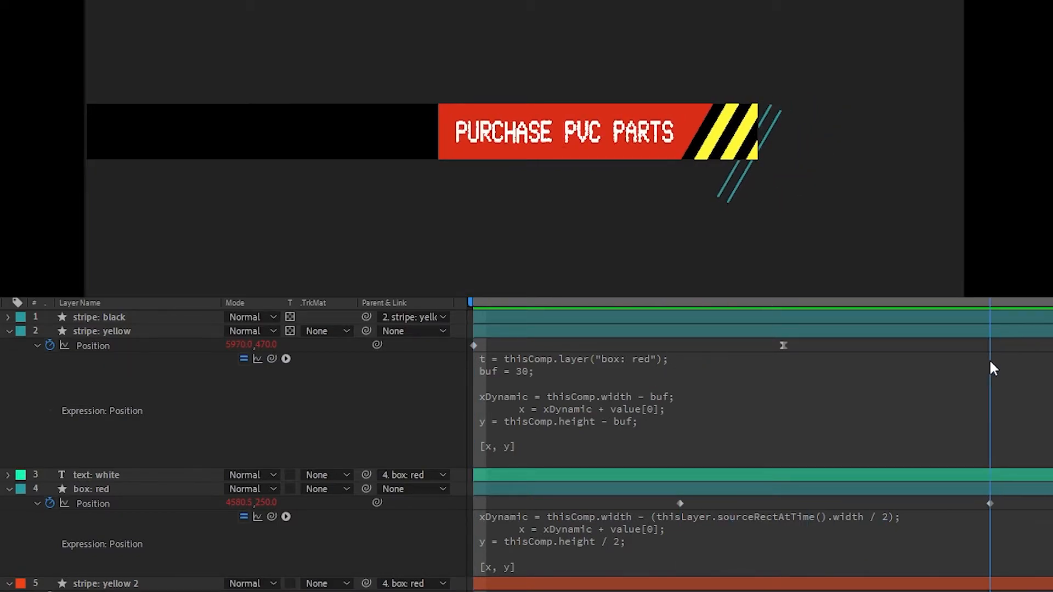
left_click(947, 490)
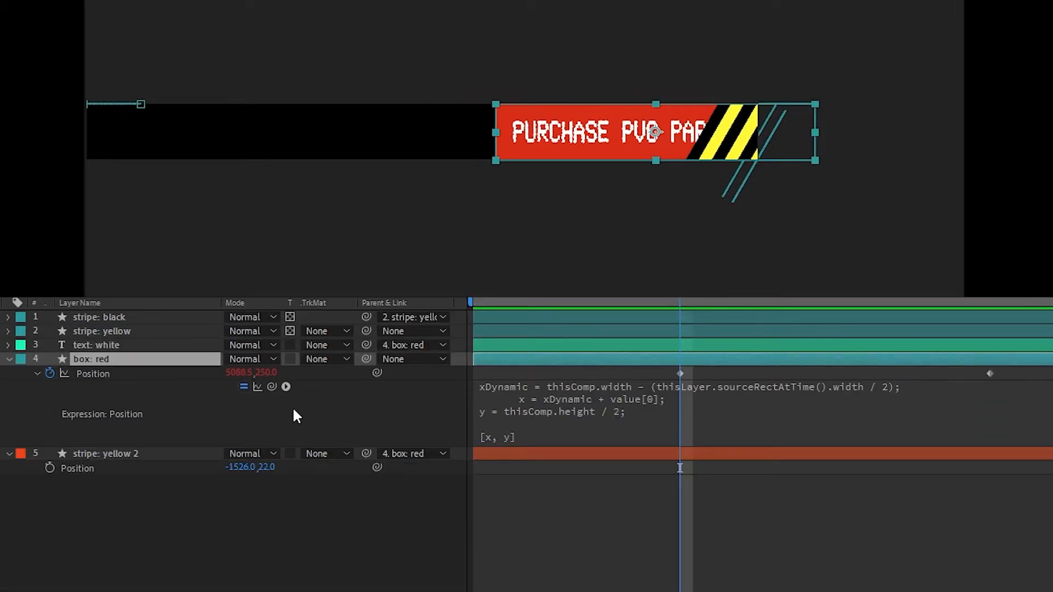
left_click_drag(247, 372, 303, 372)
Turn off Preserve Underlying Transparency for the black and yellow stripe layers and preview the animation.
left_click(109, 331)
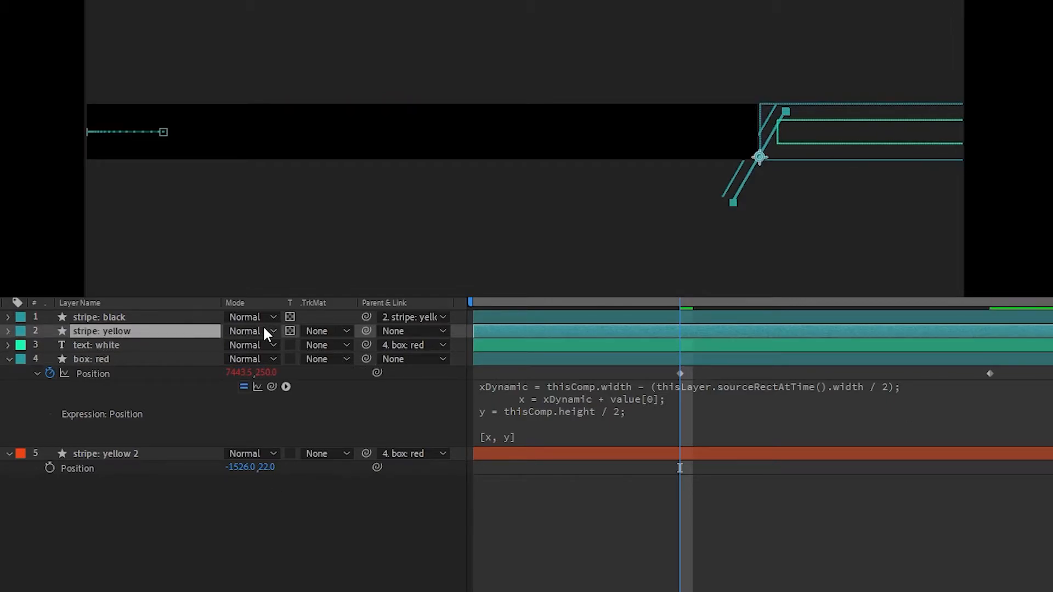
left_click(290, 316)
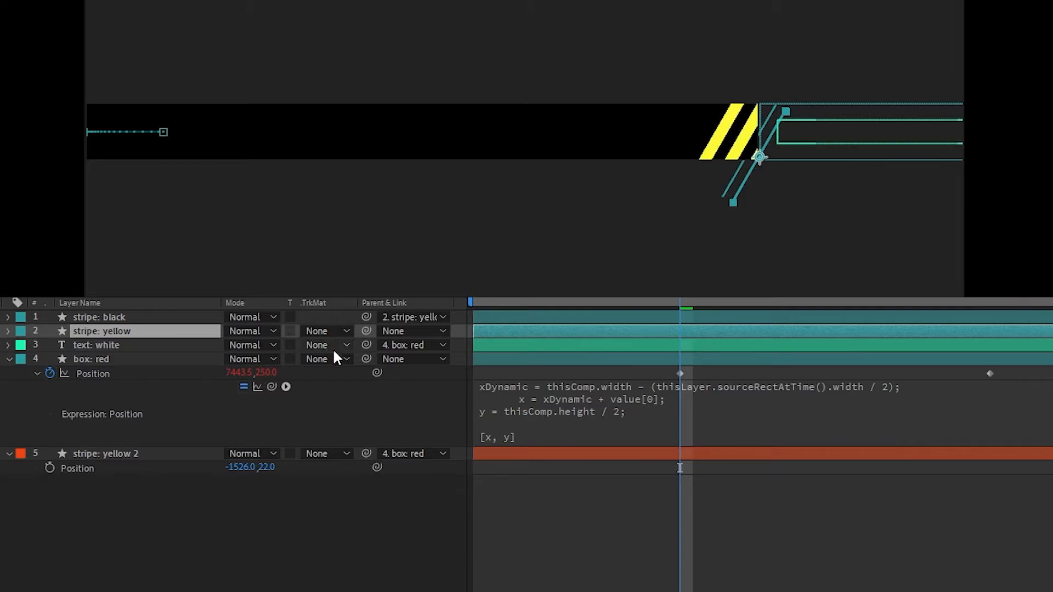
left_click(746, 370)
key("space")
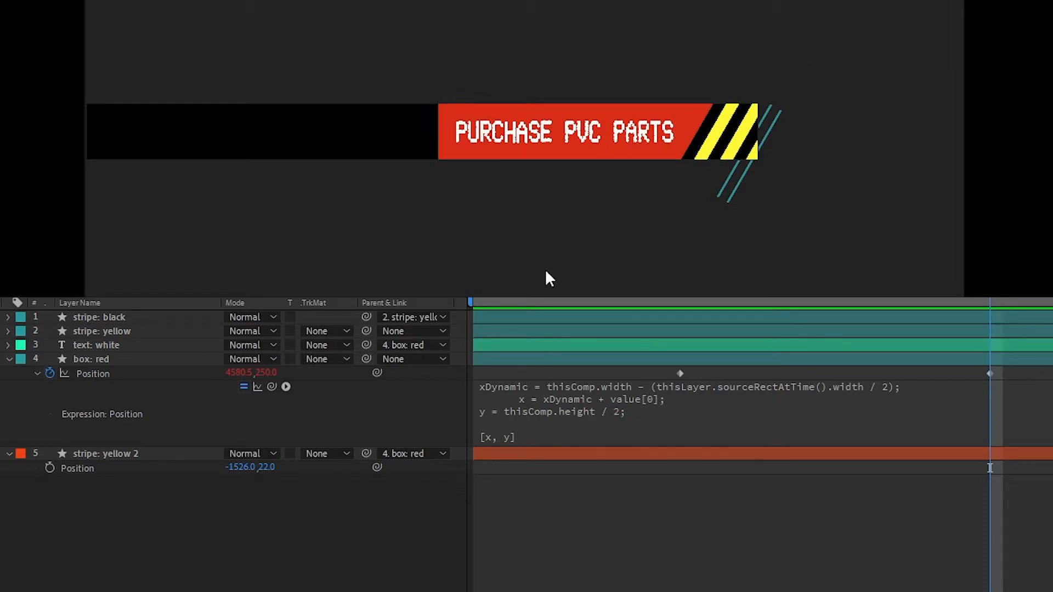
Scrub through the slide-in and apply Easy Ease to the red box's last position keyframe.
left_click_drag(990, 302, 374, 329)
left_click_drag(538, 301, 913, 303)
left_click_drag(990, 468, 990, 467)
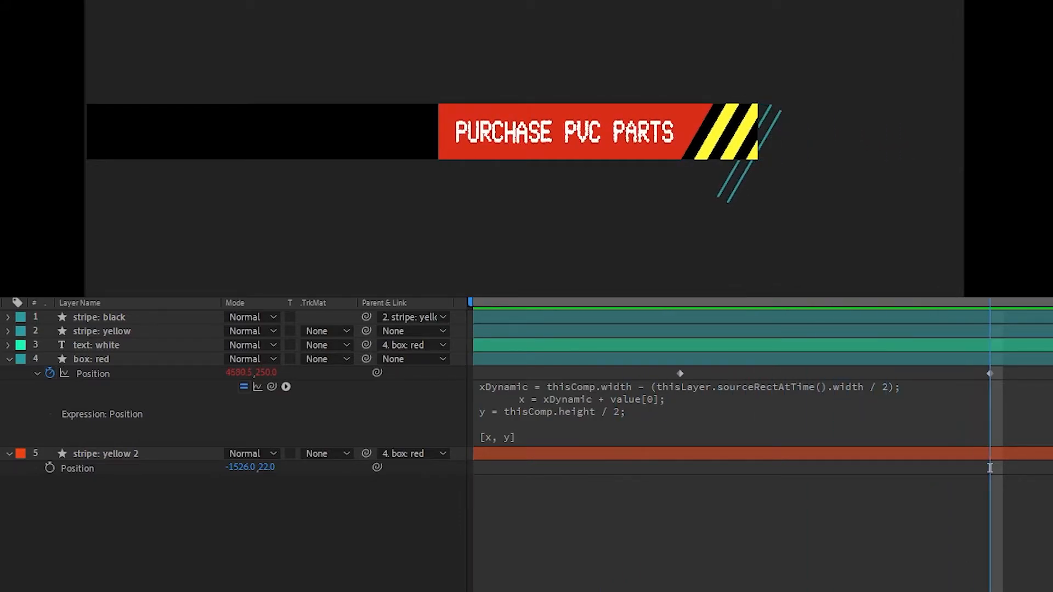
left_click(1015, 374)
key("F9")
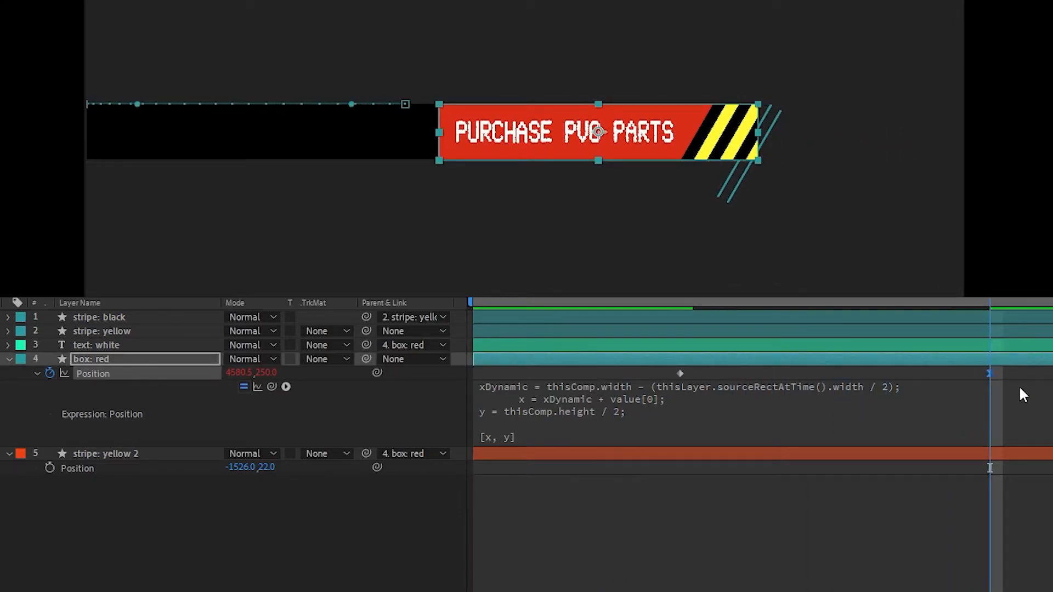
Reveal the position properties of the white text and yellow stripe layers, then collapse the text layer again.
left_click(130, 345)
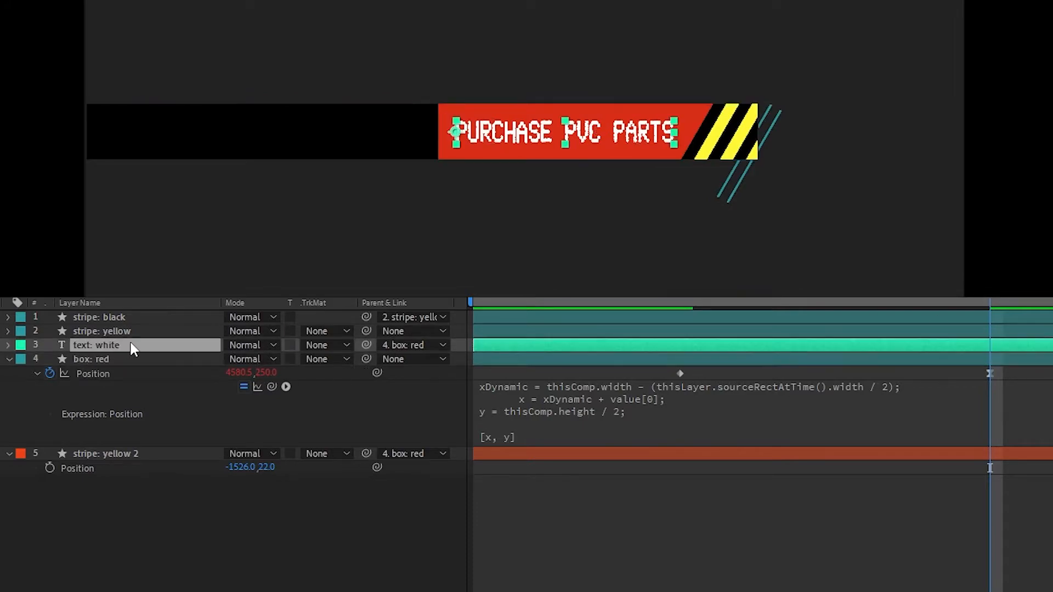
key("p")
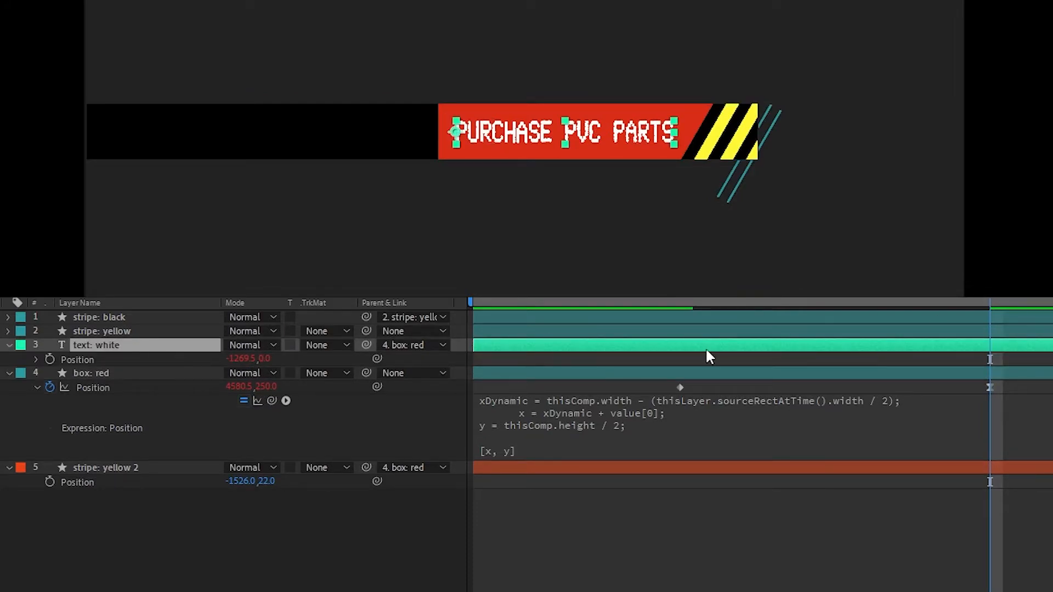
key("minus")
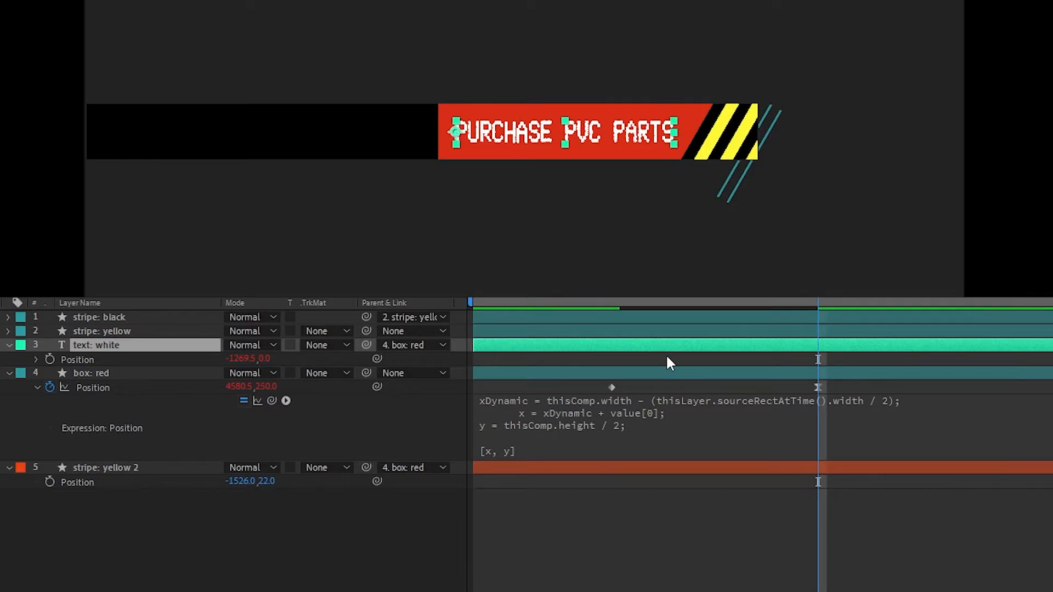
left_click(90, 330)
key("p")
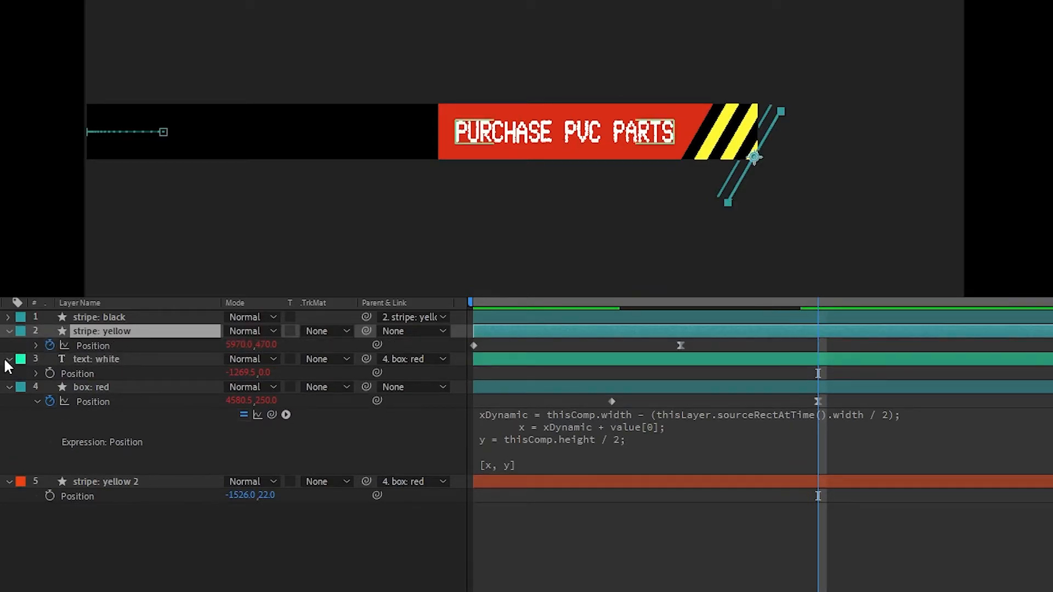
left_click(9, 359)
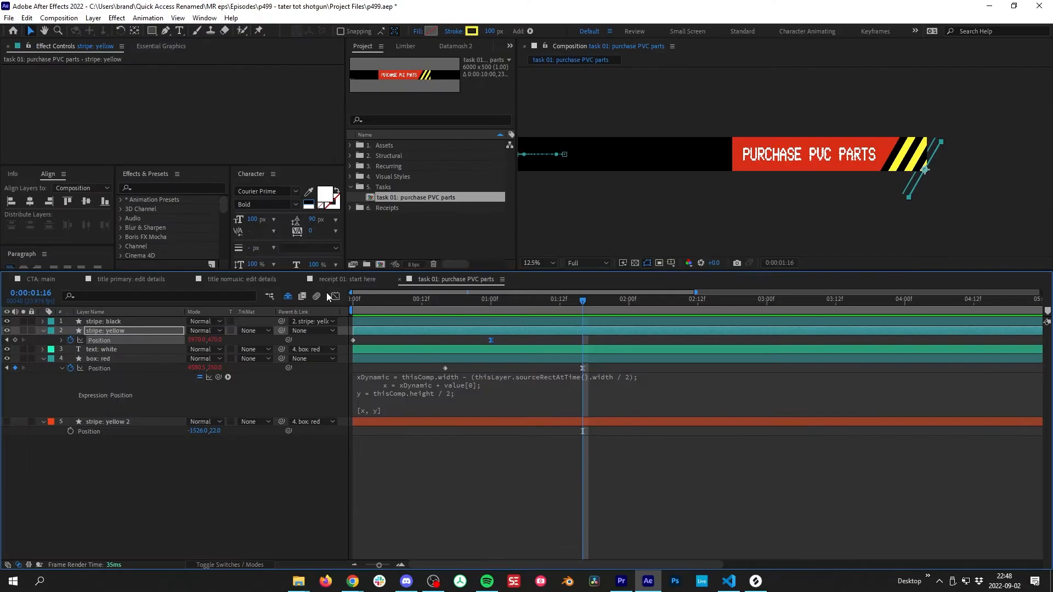
In the speed graph, set the incoming influence of the red box's last position keyframe to 80%.
left_click(335, 296)
left_click(99, 368)
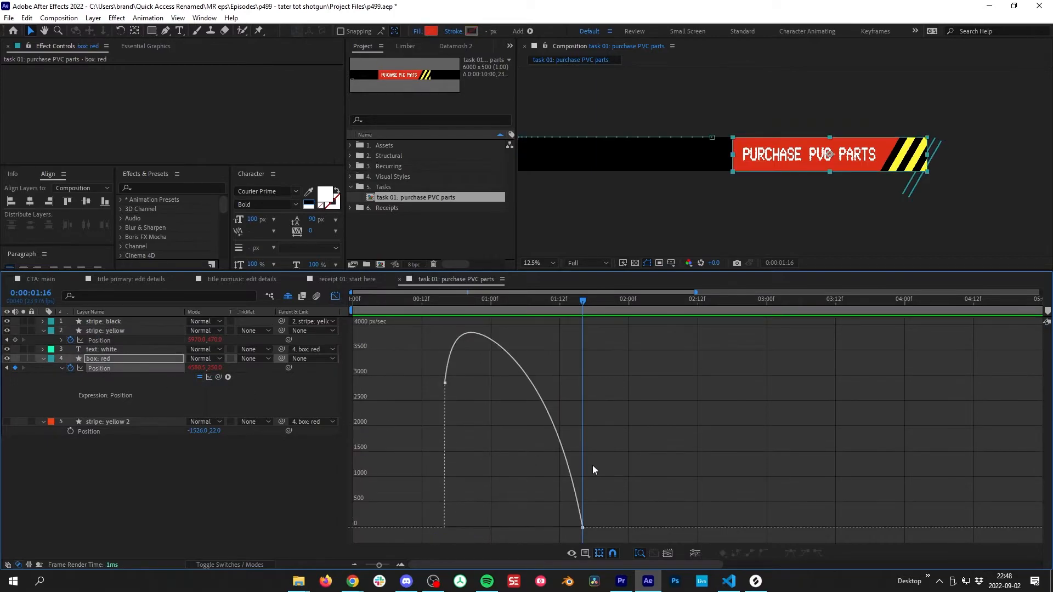
double_click(583, 527)
key("Tab")
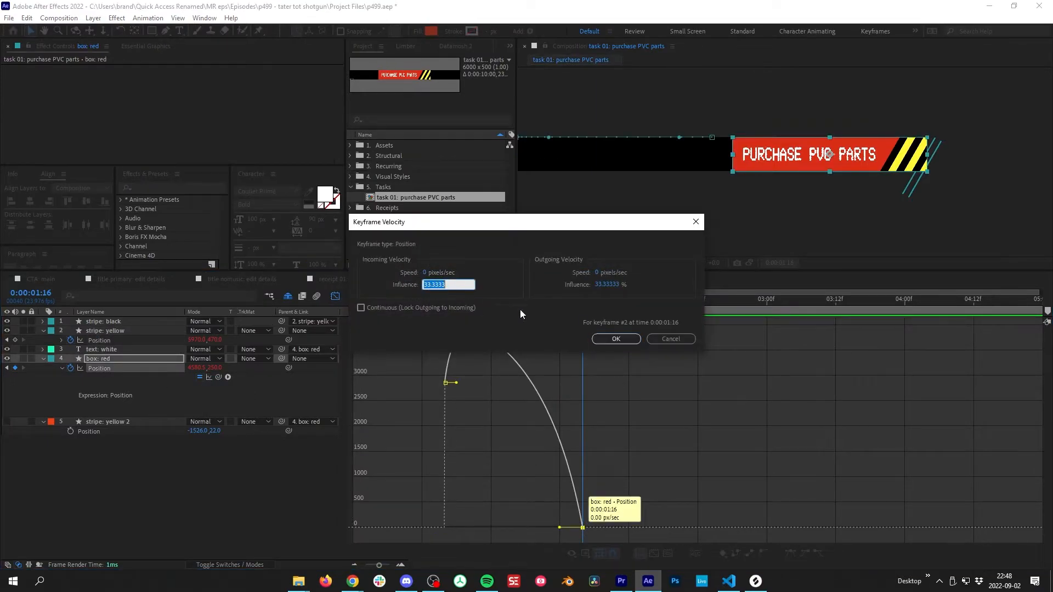
type("80")
key("Return")
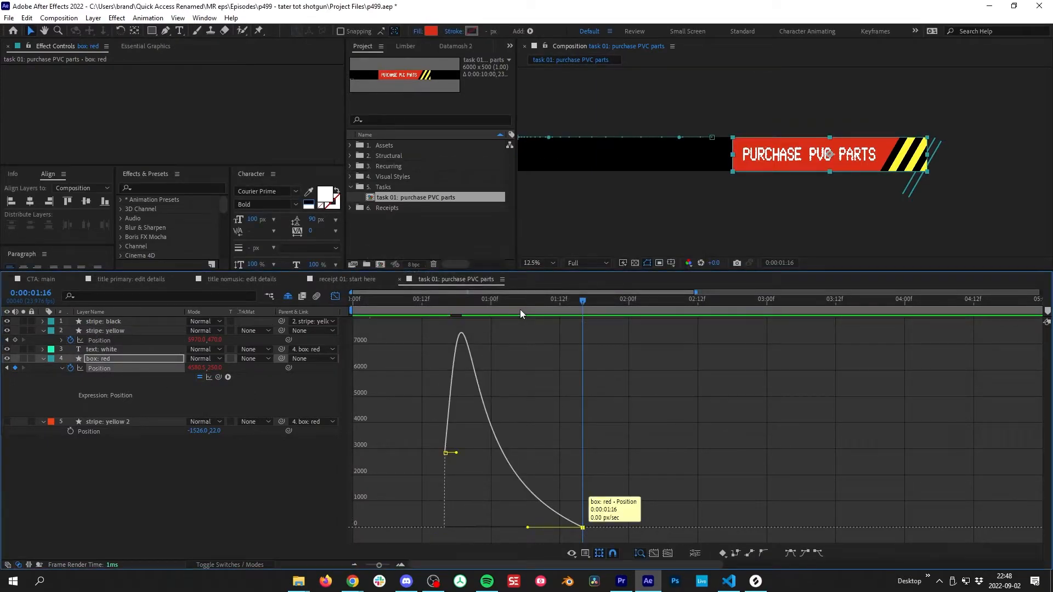
Check the velocity settings of the yellow stripe's last position keyframe and preview the animation from the beginning.
left_click(100, 339)
double_click(491, 528)
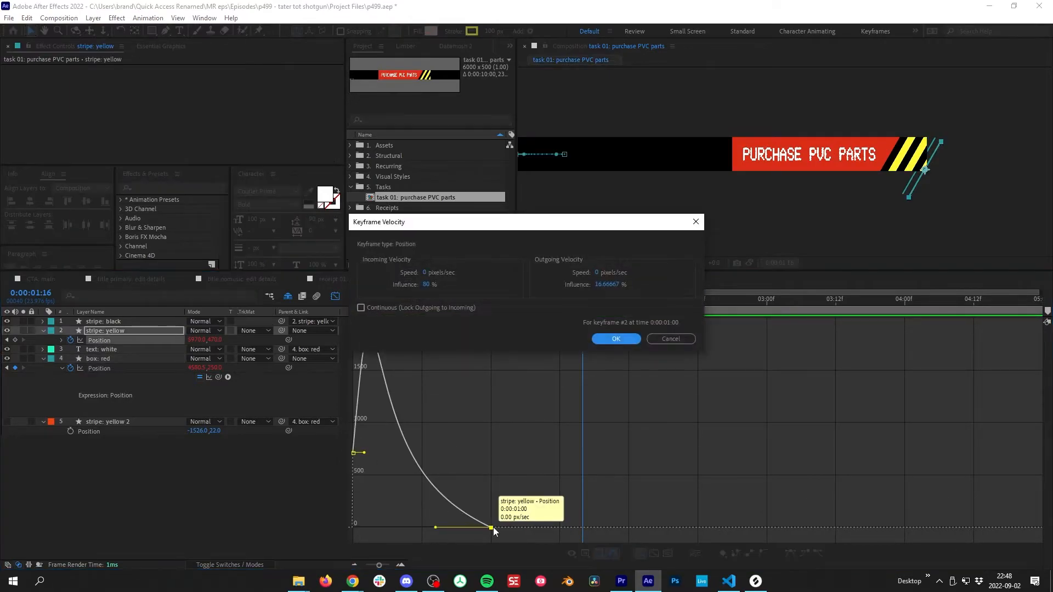
key("Escape")
left_click(335, 296)
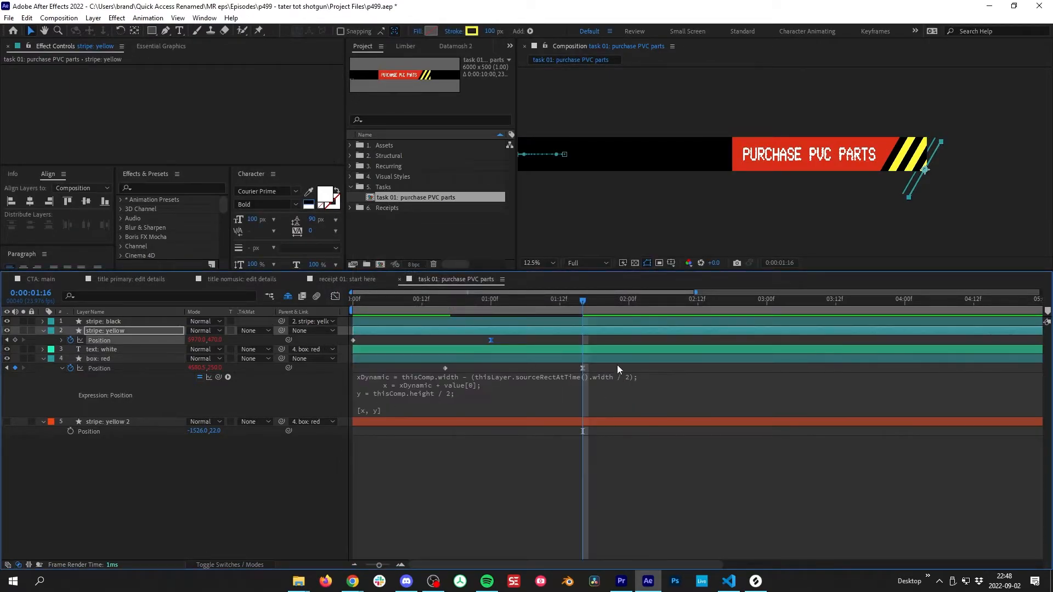
left_click(611, 341)
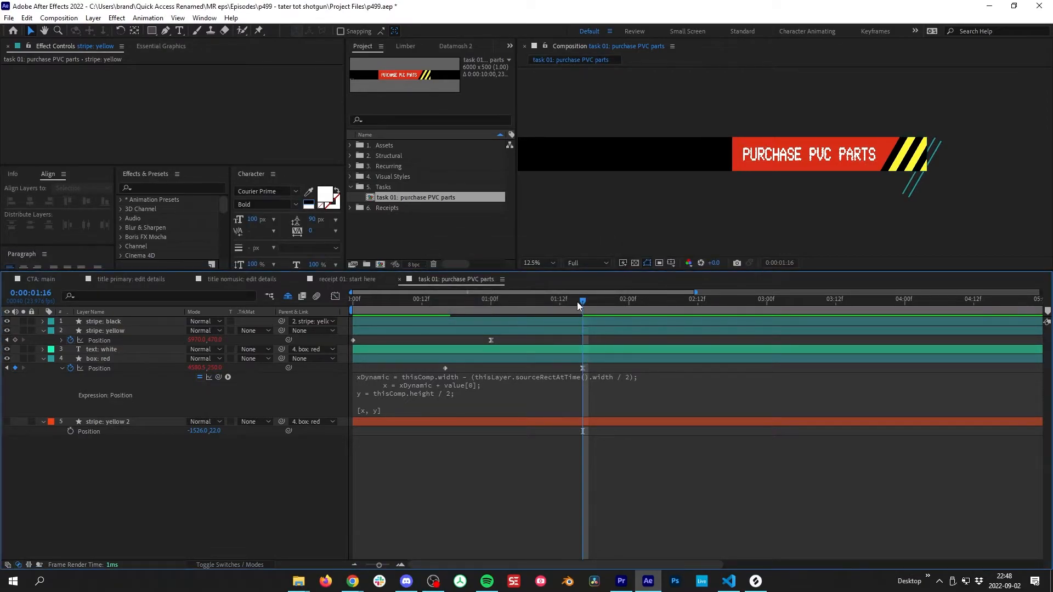
left_click_drag(576, 301, 354, 303)
key("space")
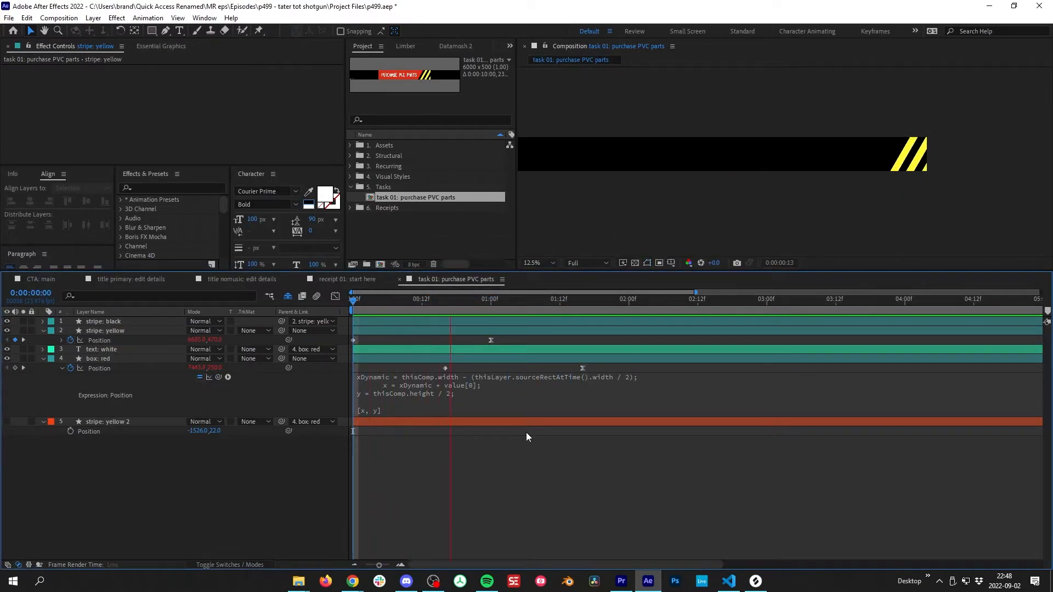
Switch to Premiere Pro and play the task banner clip over the PVC footage in the sequence.
key("alt+Tab")
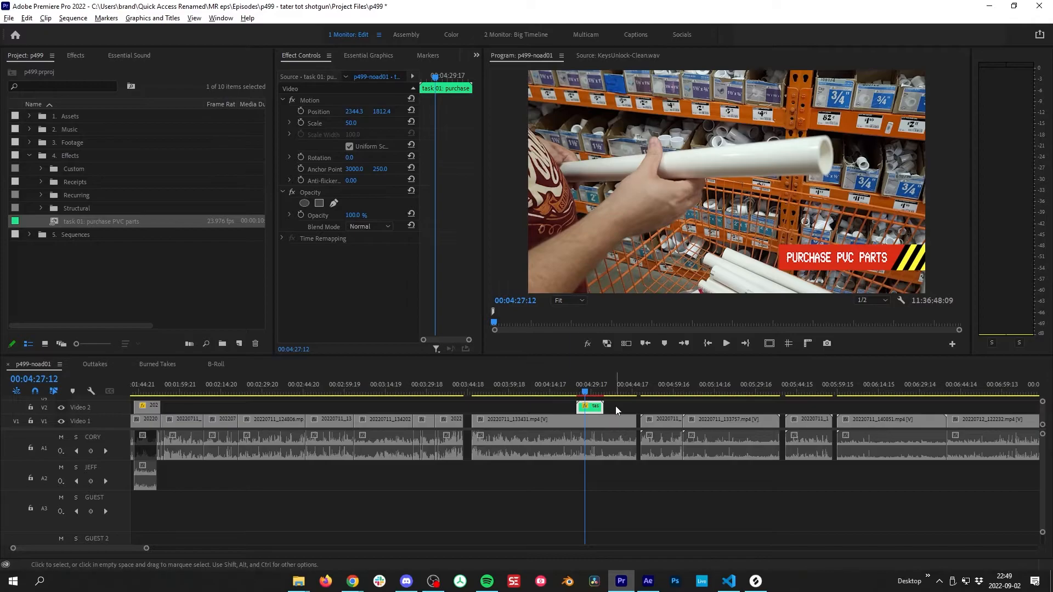
left_click(616, 410)
key("=")
key("=")
key("=")
left_click(509, 394)
key("space")
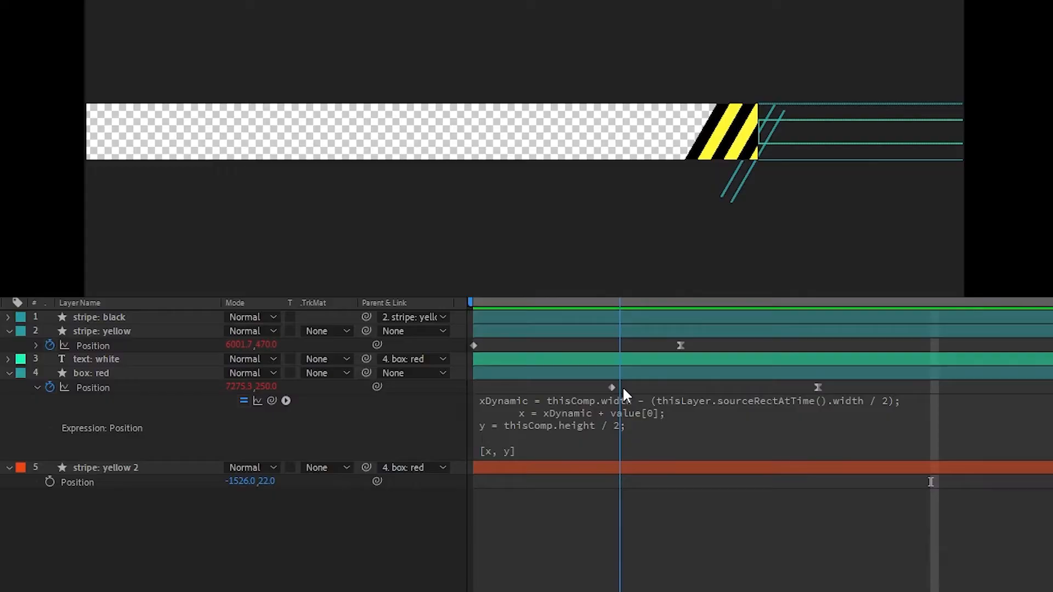
Back in After Effects, with the playhead past the slide-in, shorten the banner text to "PURPARTS".
left_click_drag(623, 386, 984, 381)
left_click(585, 134)
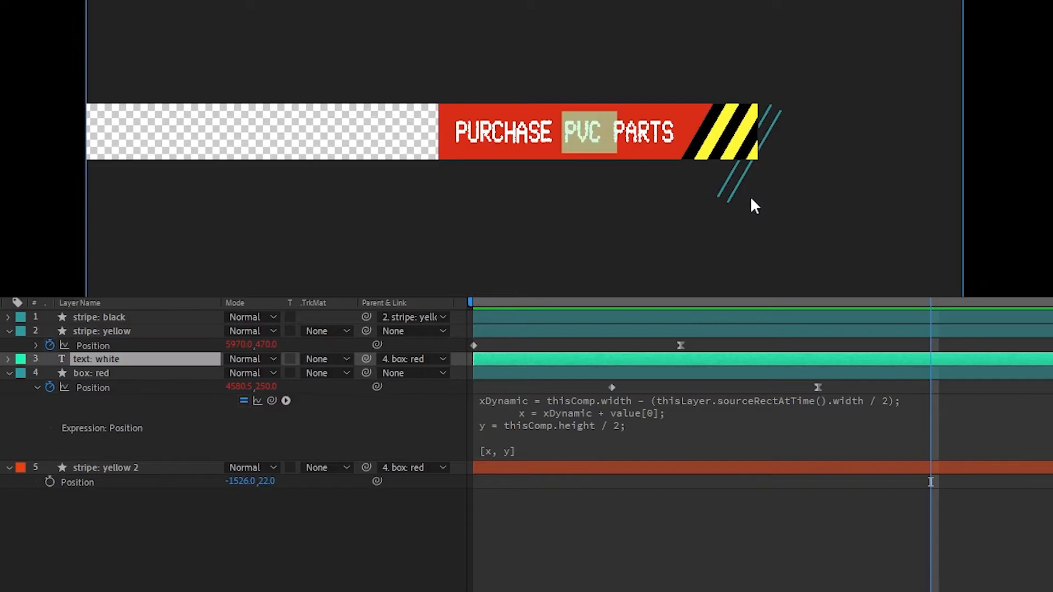
key("BackSpace")
key("BackSpace")
key("BackSpace")
key("BackSpace")
key("BackSpace")
key("BackSpace")
key("BackSpace")
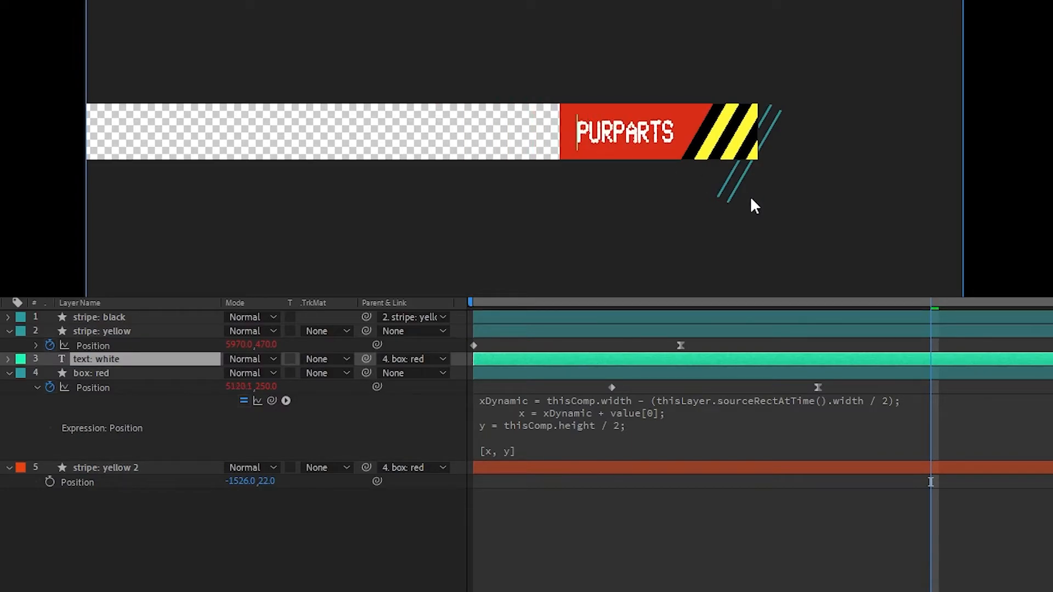
key("Escape")
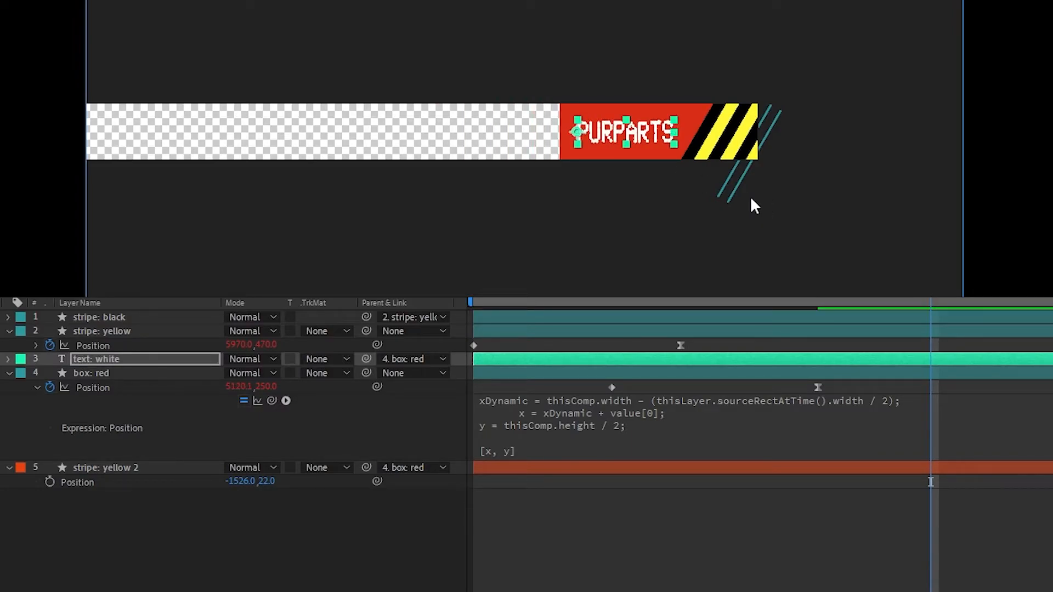
left_click(1002, 564)
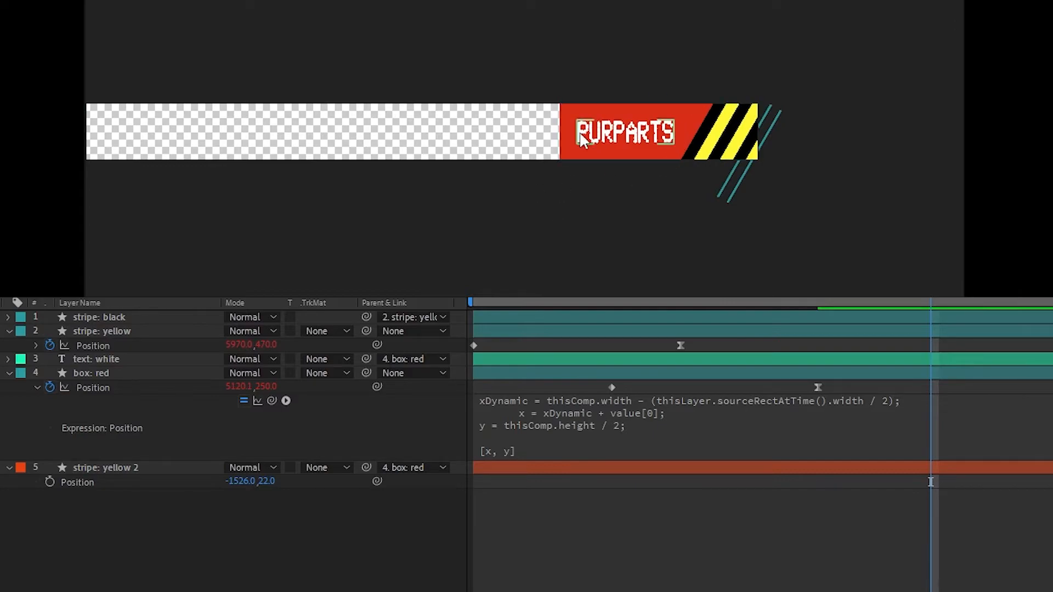
Inspect the shortened banner up close and scrub through its slide-in.
scroll(754, 157, "up", 2)
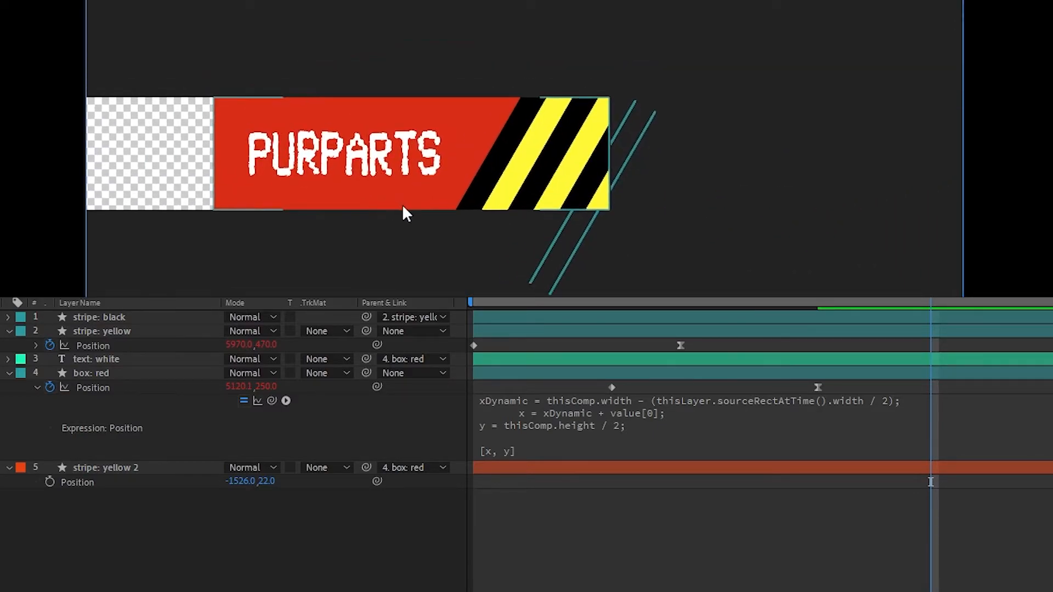
left_click(859, 301)
left_click_drag(860, 301, 577, 350)
key("comma")
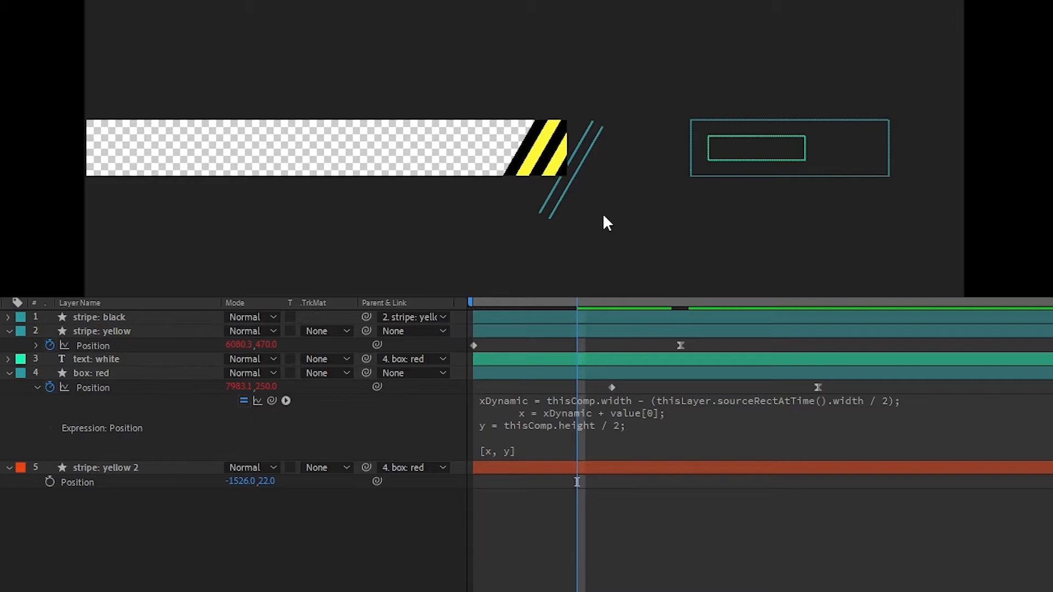
left_click_drag(784, 303, 857, 313)
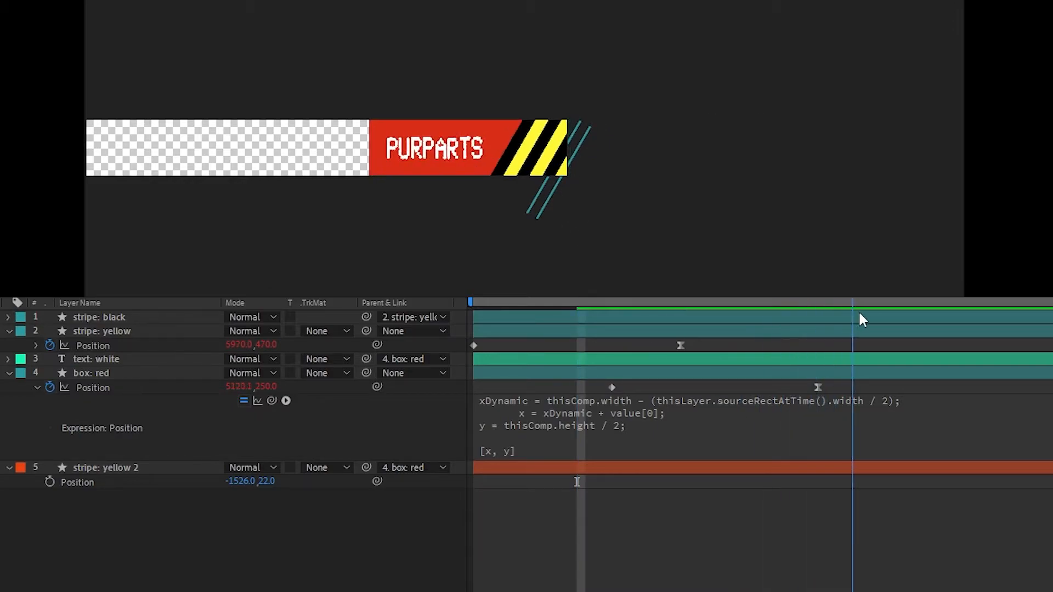
Restore the full banner text and lengthen it to "PURCHASE PVC SDFLKJSDF KLJSDFJL S J PARTS".
left_click(429, 184)
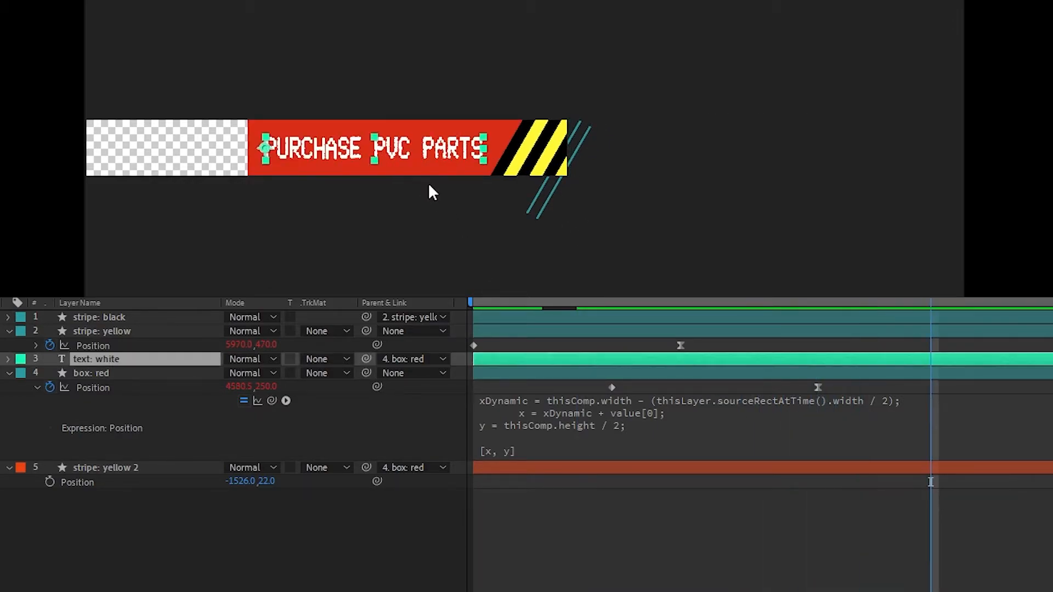
double_click(428, 184)
type("sdflkjsd")
type("JSDF KLJSDFJL S J")
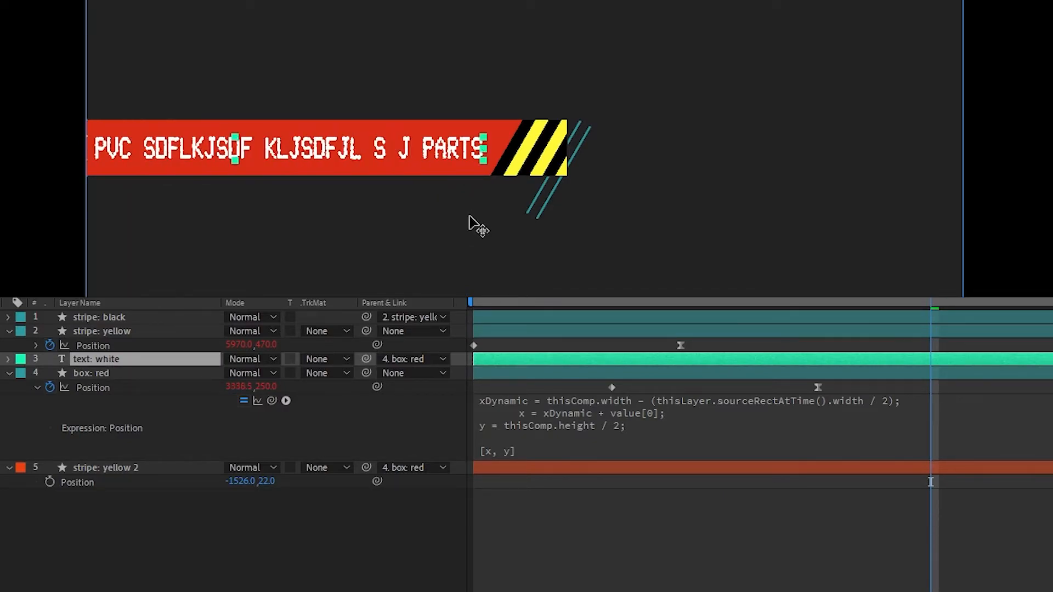
key("Escape")
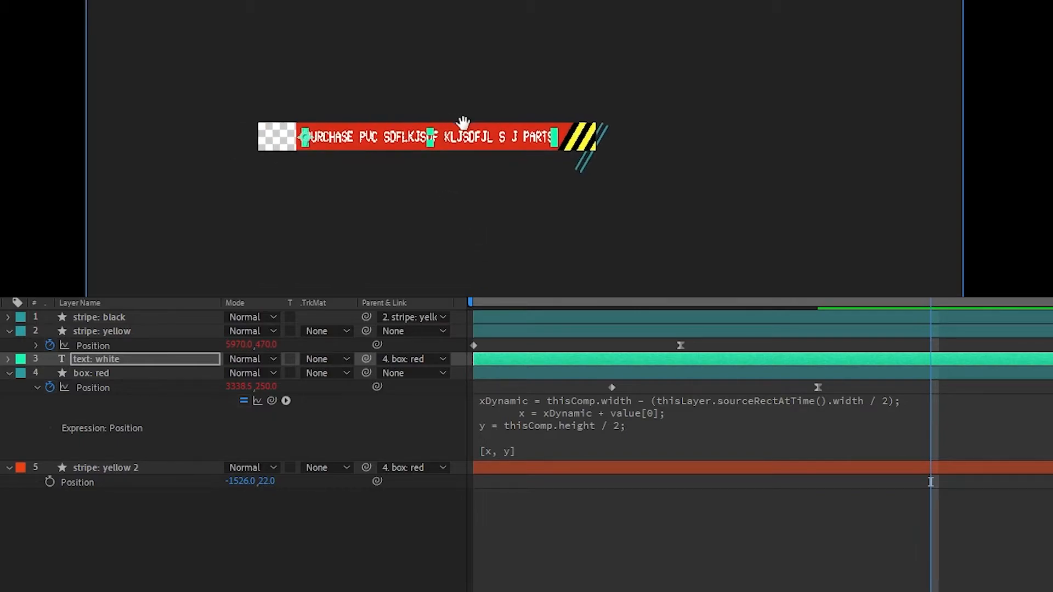
left_click_drag(908, 298, 861, 360)
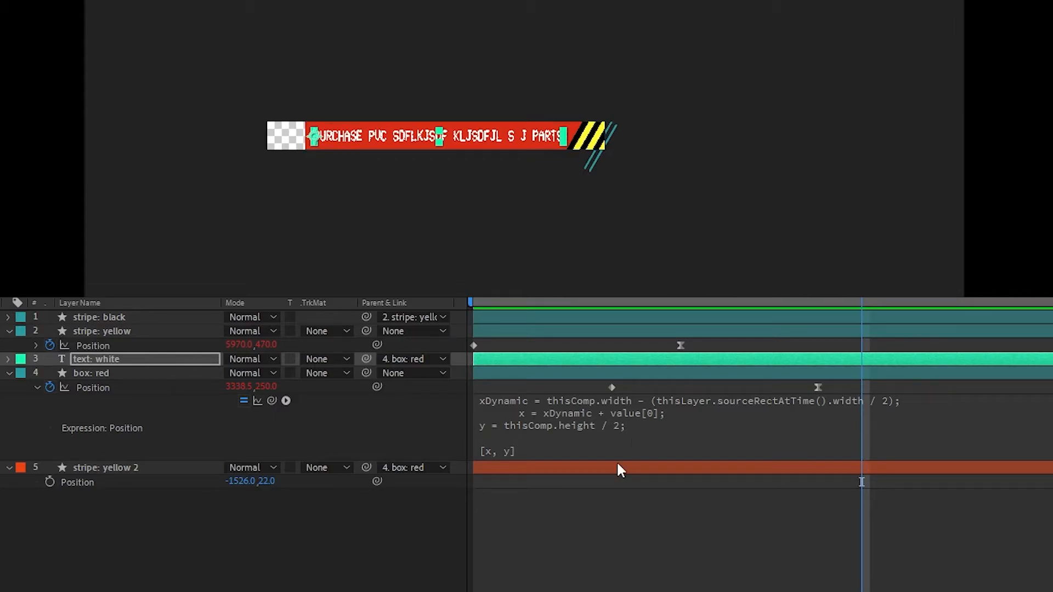
Open the red box's position expression to examine how its X value is calculated, and inspect the lengthened banner.
left_click(695, 413)
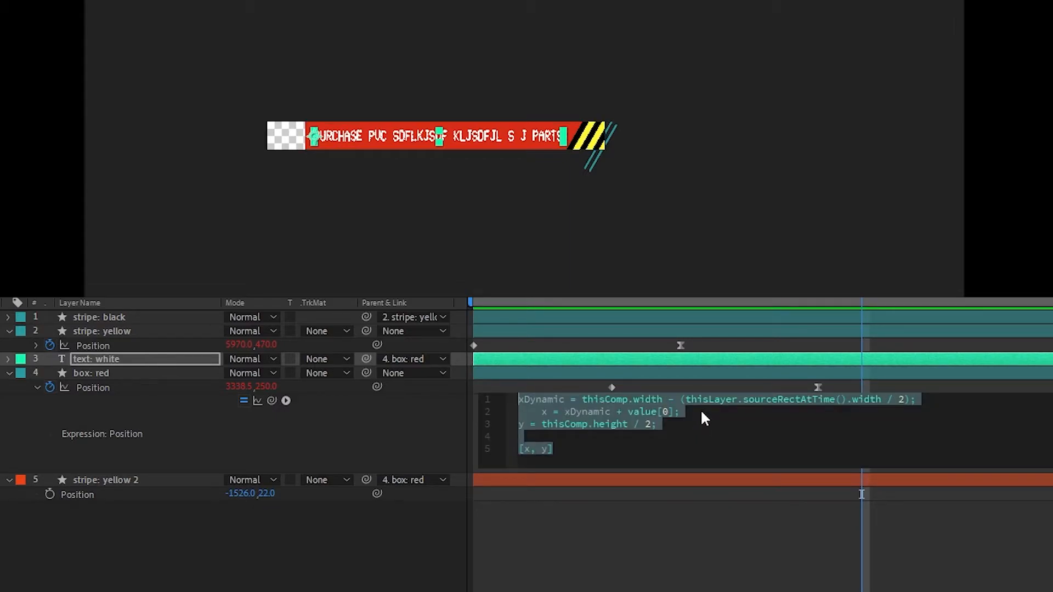
left_click(720, 408)
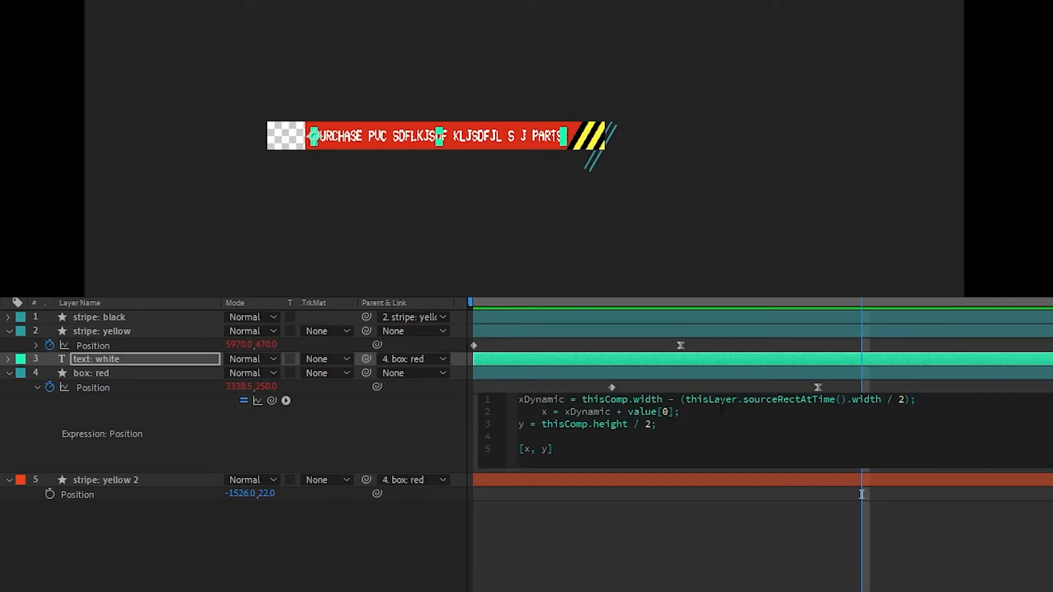
mouse_move(613, 388)
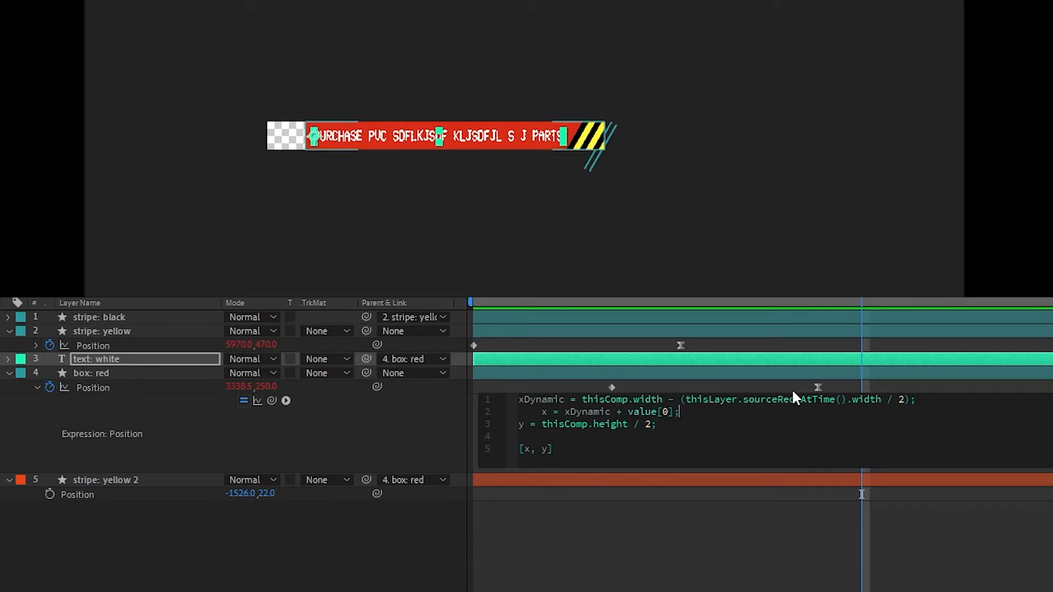
left_click(437, 224)
scroll(433, 231, "up", 3)
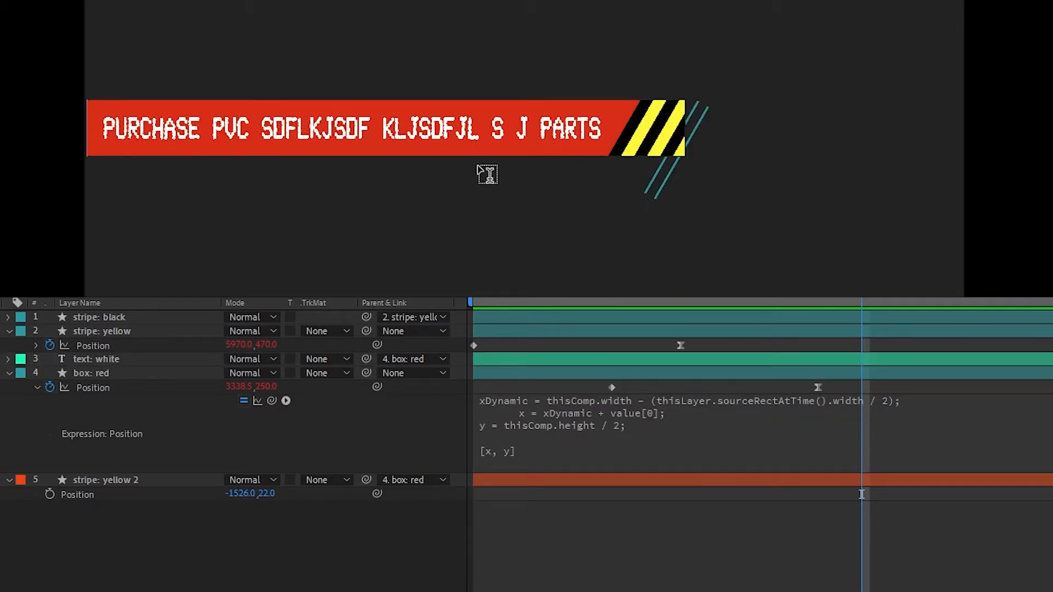
left_click_drag(523, 144, 571, 150)
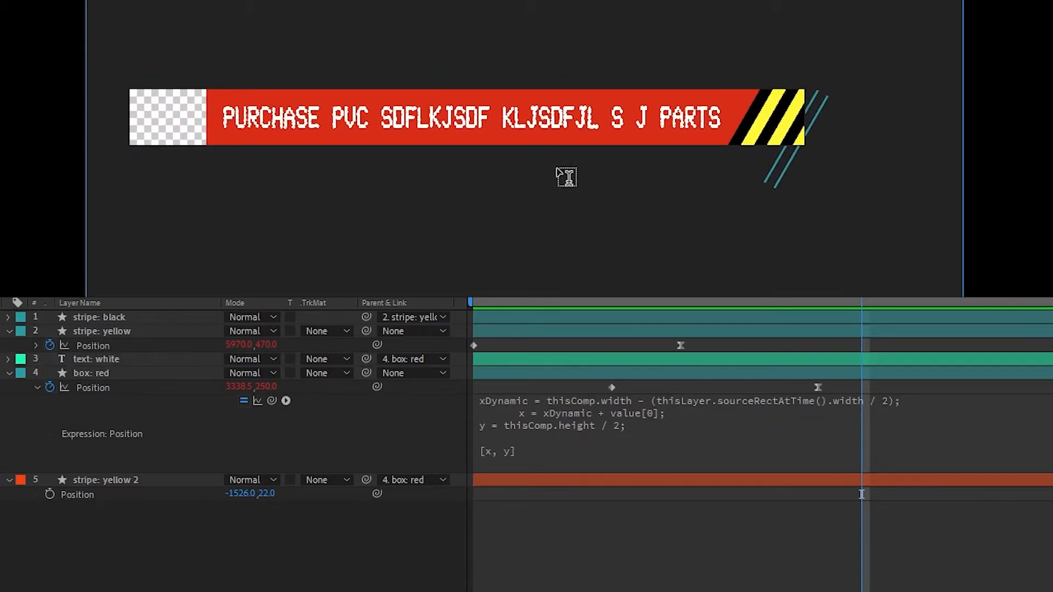
Add a Slider Control effect to the red box layer and rename it "animation".
left_click(777, 374)
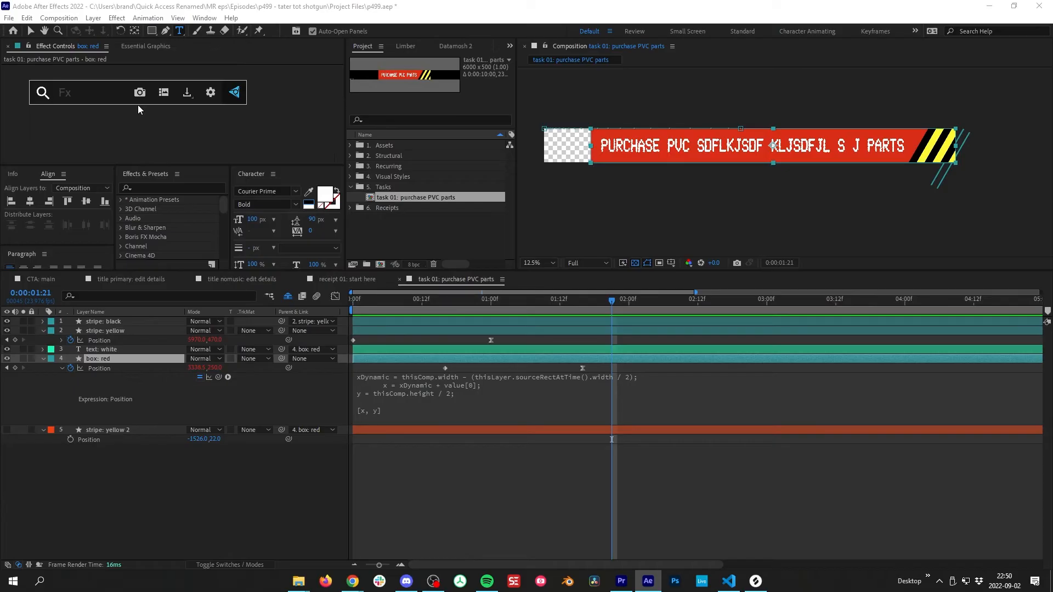
type("slider")
key("Return")
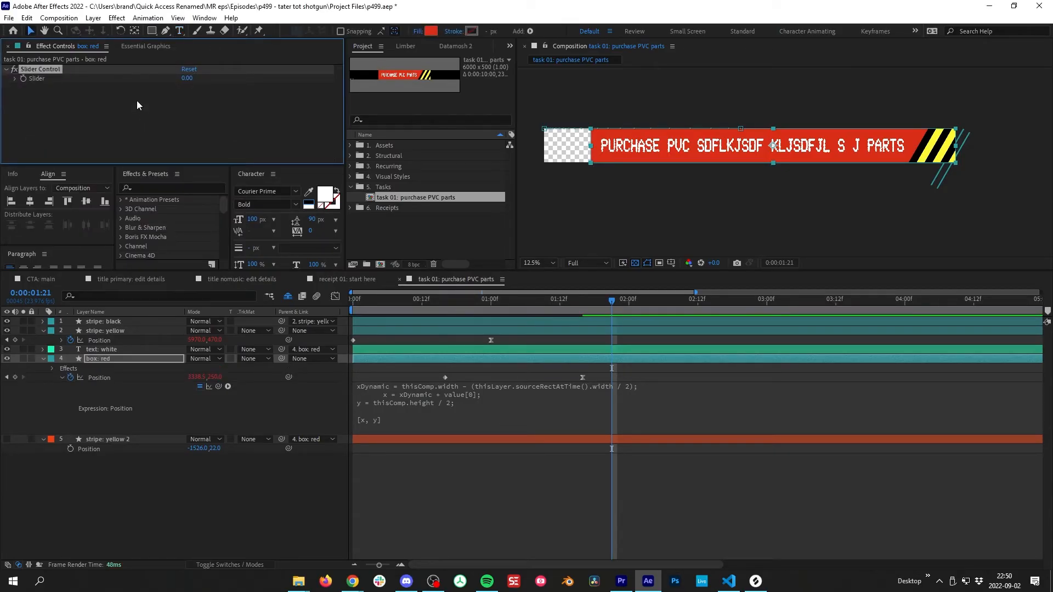
key("Return")
type("animation")
key("Return")
Start keyframing the red box's animation slider at 0:00:00:16, with a value of 1.
left_click(445, 303)
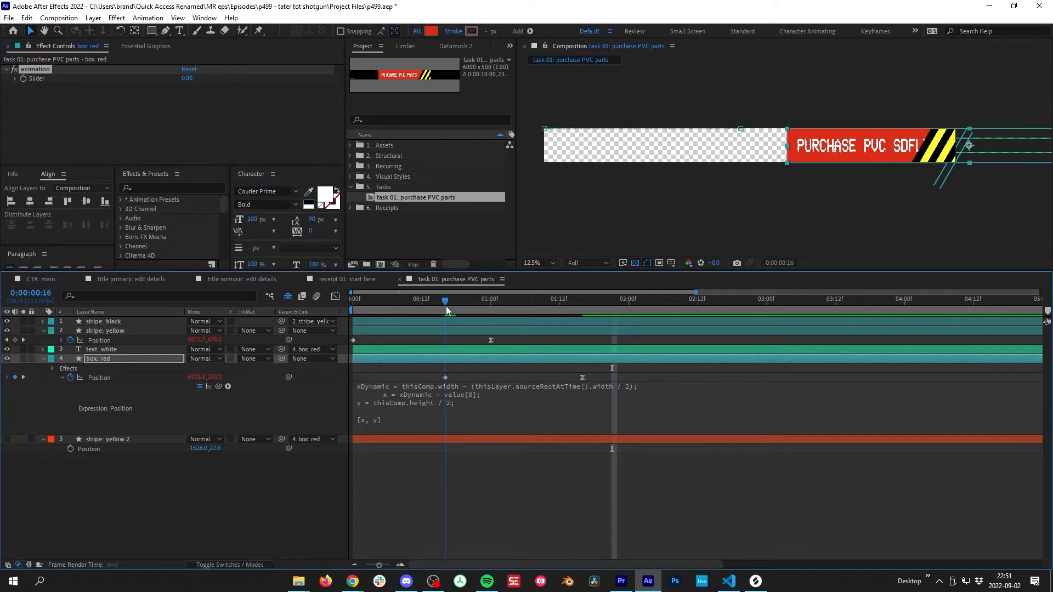
left_click(23, 78)
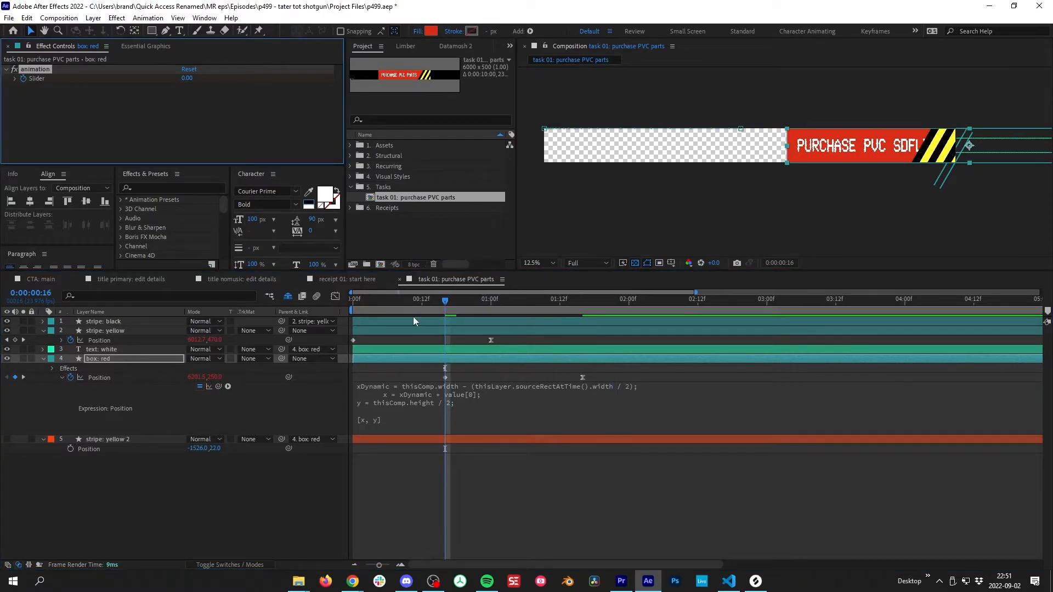
left_click(582, 309)
left_click_drag(582, 308, 445, 317)
left_click(187, 77)
type("1")
key("Return")
Keyframe the animation slider at 0 at 0:00:01:16.
left_click(582, 307)
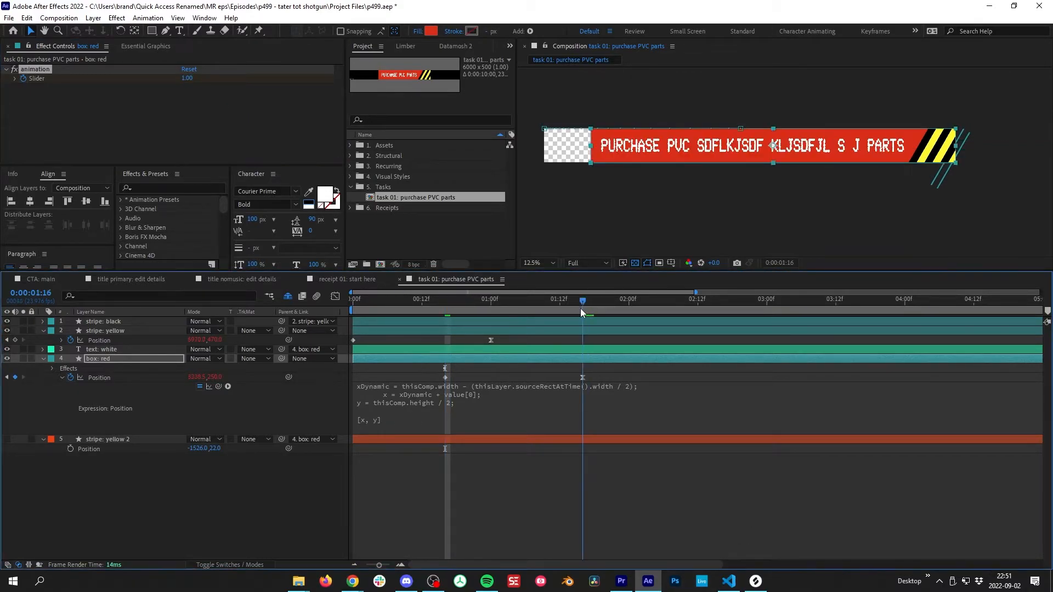
left_click(241, 110)
key("ctrl+z")
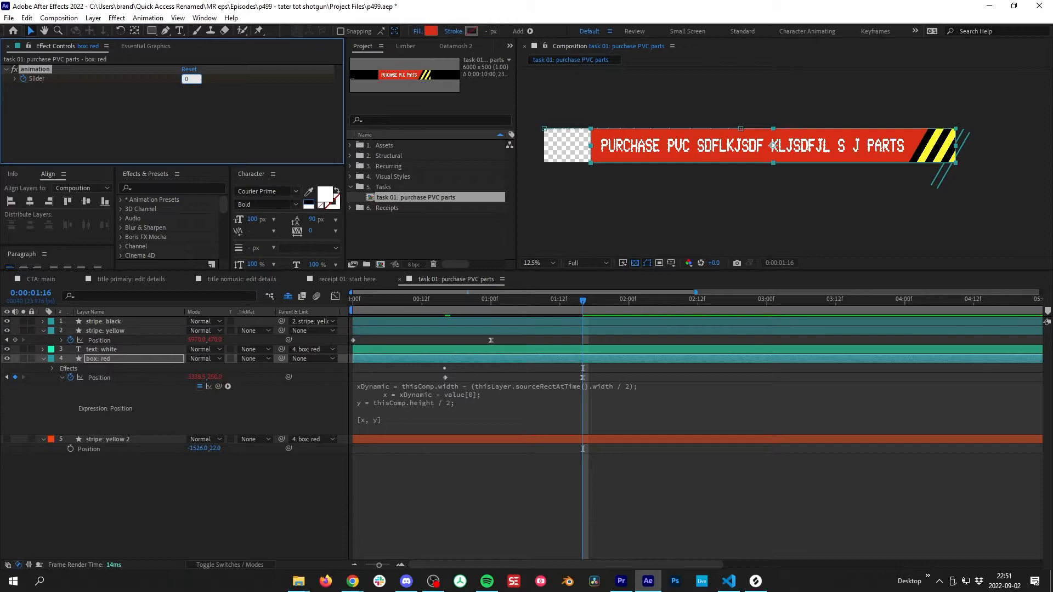
Reveal the slider's keyframes and set the incoming velocity influence of its 0:00:01:16 keyframe to 40%.
key("u")
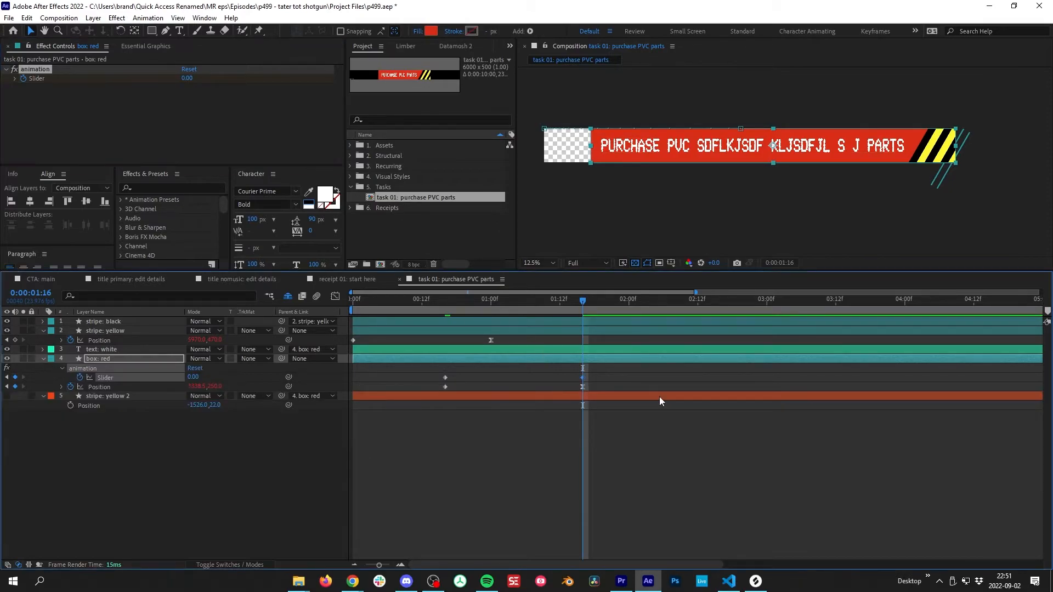
left_click(335, 296)
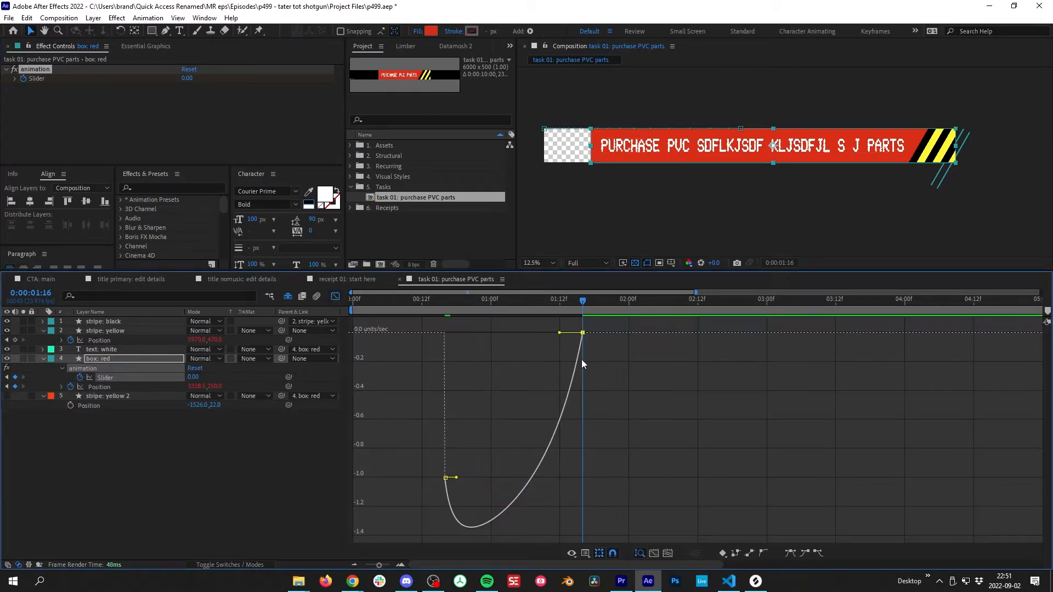
key("ctrl+shift+k")
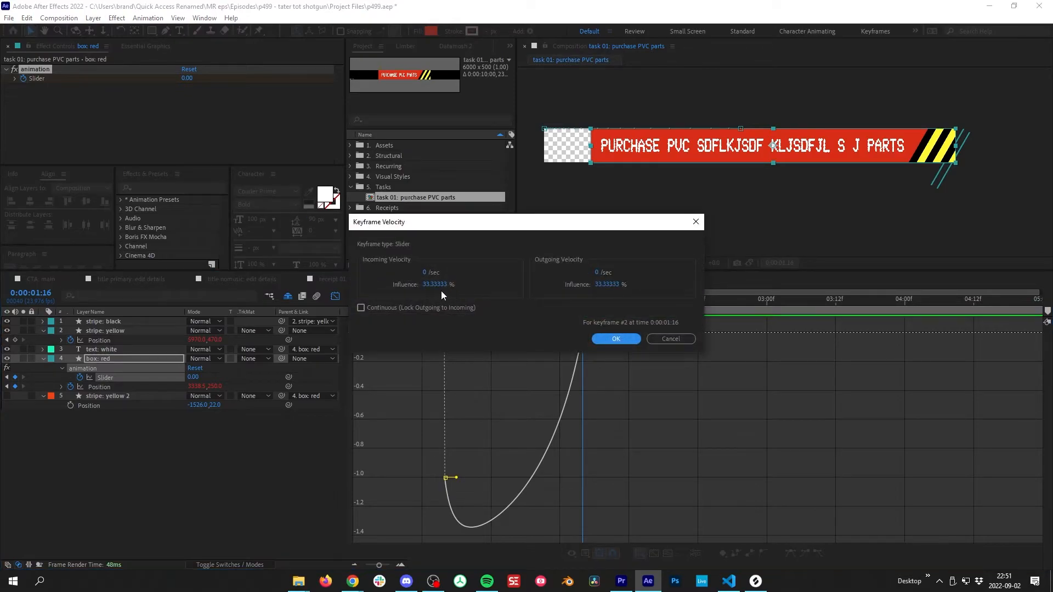
left_click(442, 288)
type("40")
key("Return")
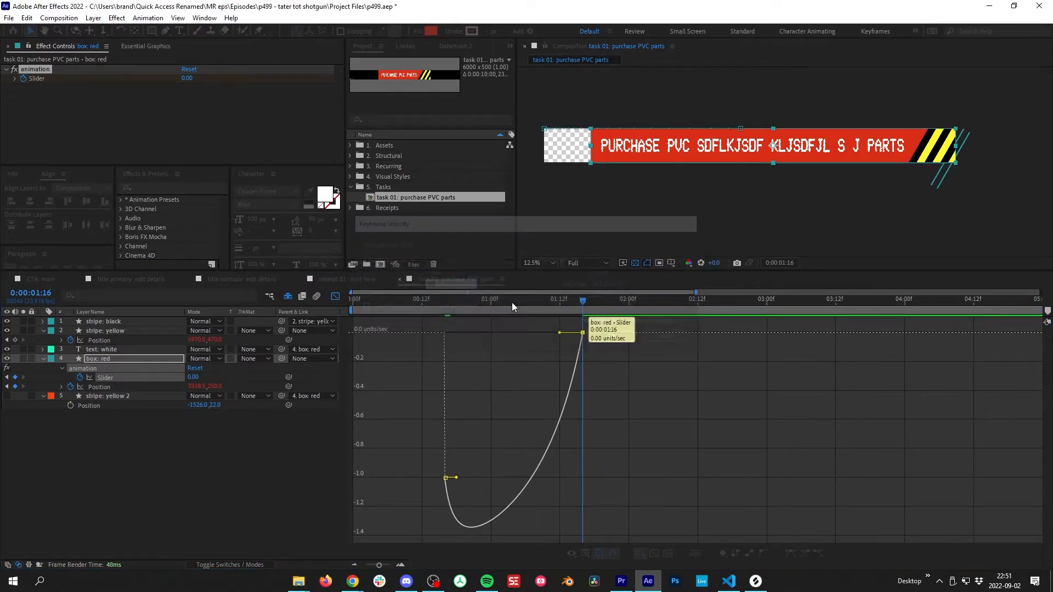
left_click(335, 296)
key("F2")
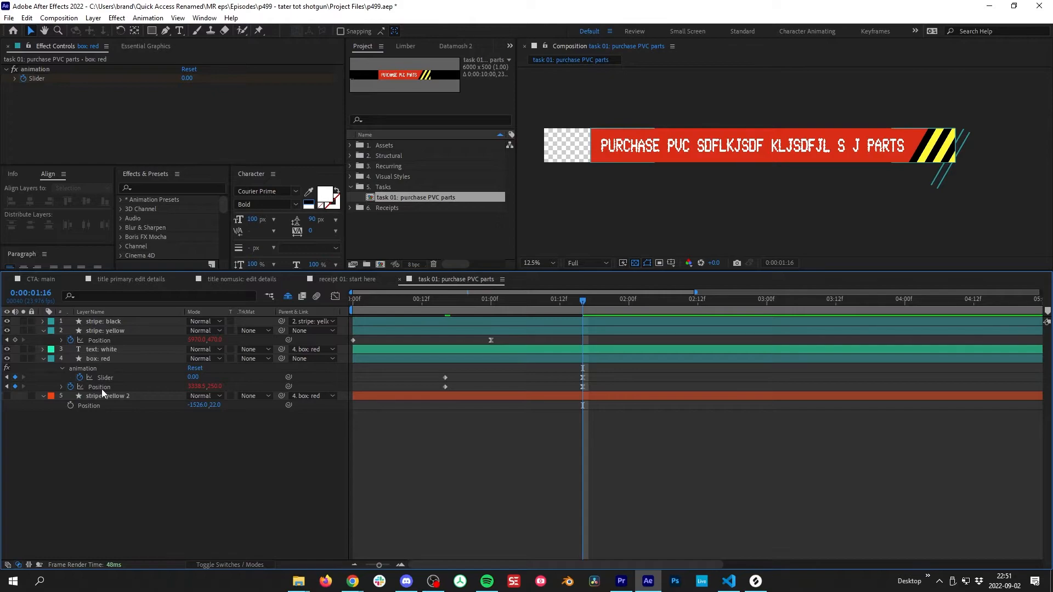
Examine value[0] in the red box's position expression and display the layer's Size and Position expressions together.
left_click(62, 386)
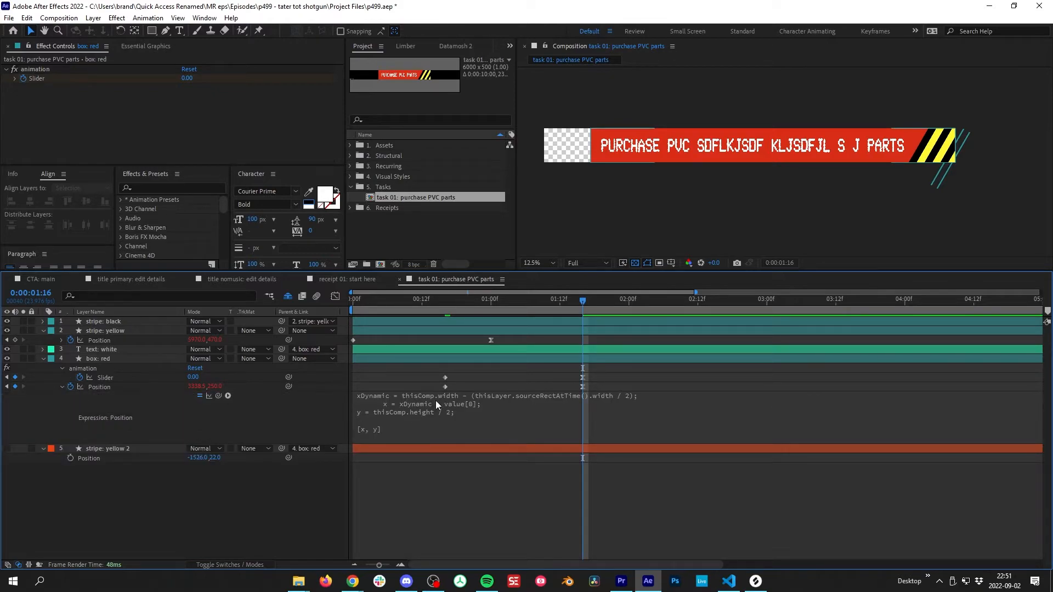
left_click(538, 404)
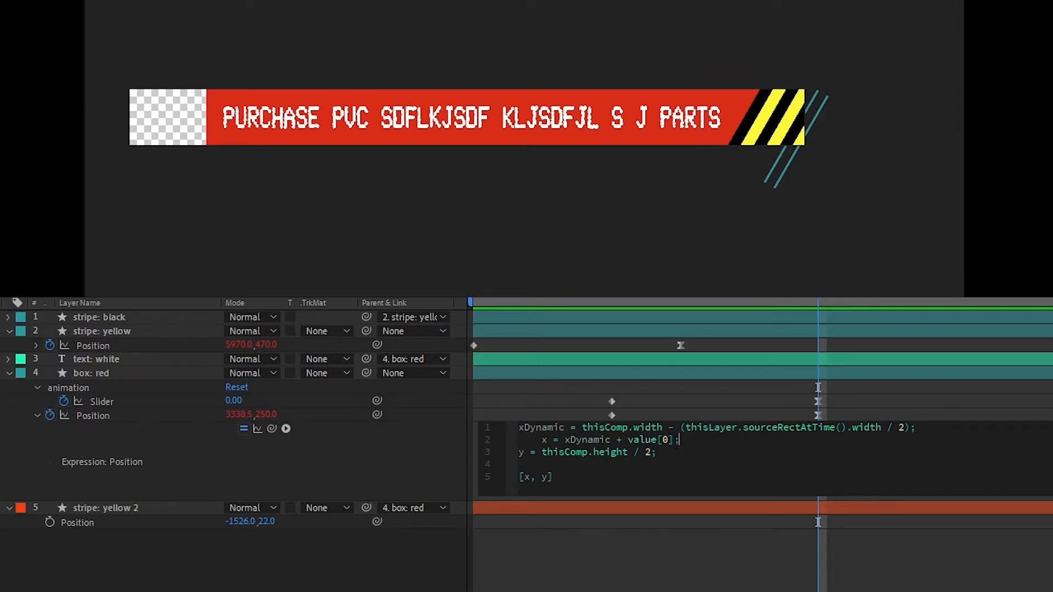
left_click_drag(674, 440, 648, 445)
left_click(841, 375)
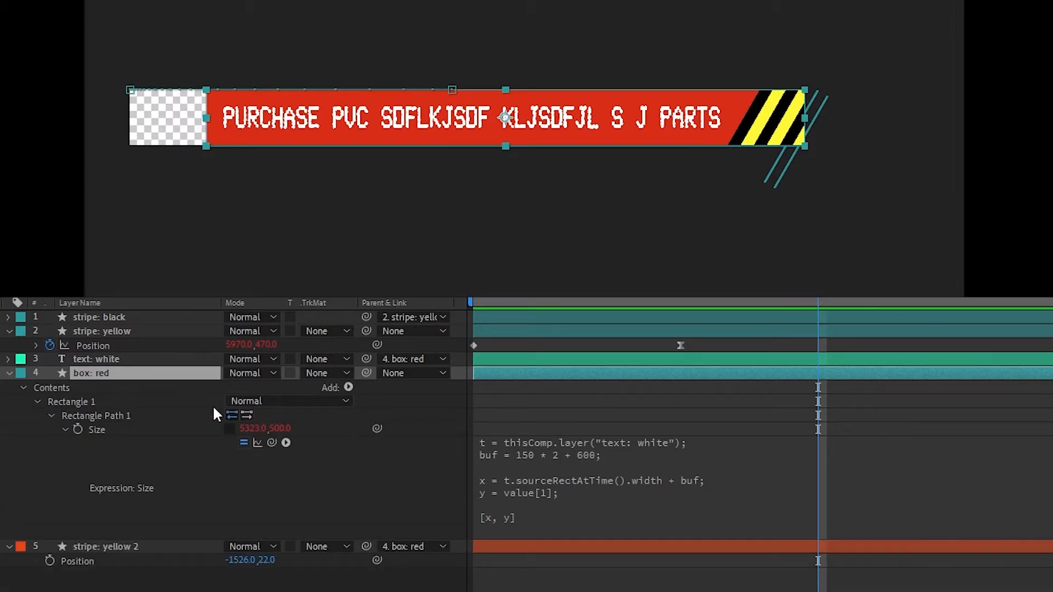
key("e")
key("e")
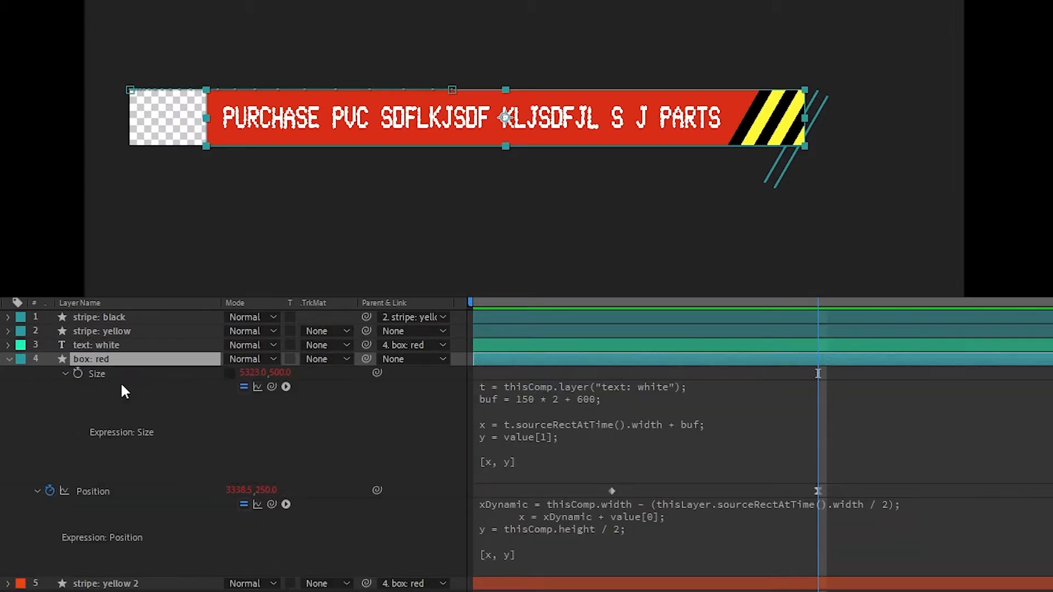
In the red box's position expression, replace value[0] with the linked Rectangle Path 1 size[0] + effect("animation")("Slider").value.
left_click(713, 525)
left_click(712, 527)
key("shift+End")
key("shift+Left")
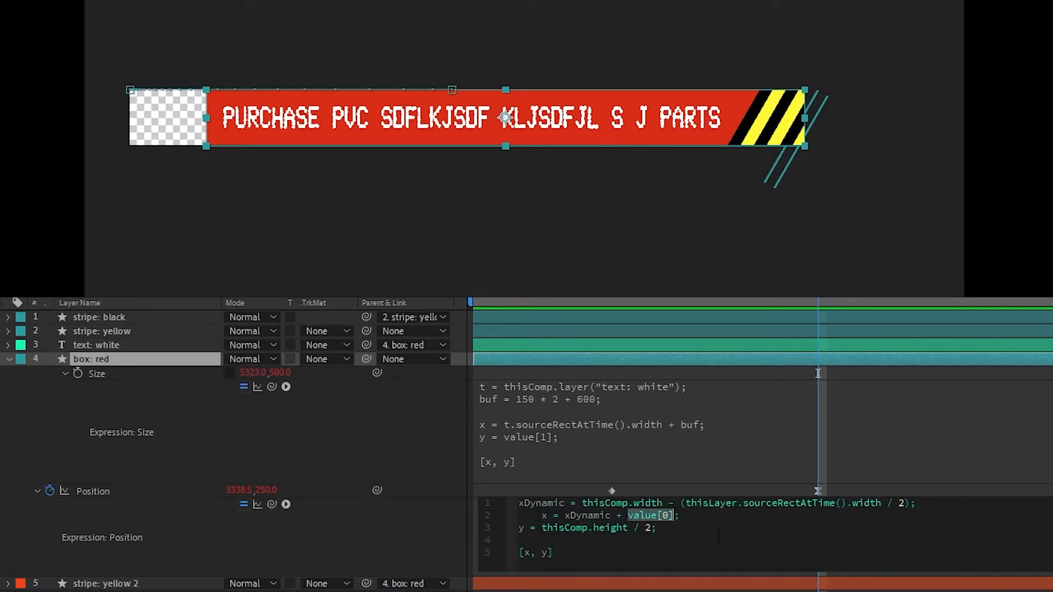
key("BackSpace")
left_click_drag(271, 505, 254, 377)
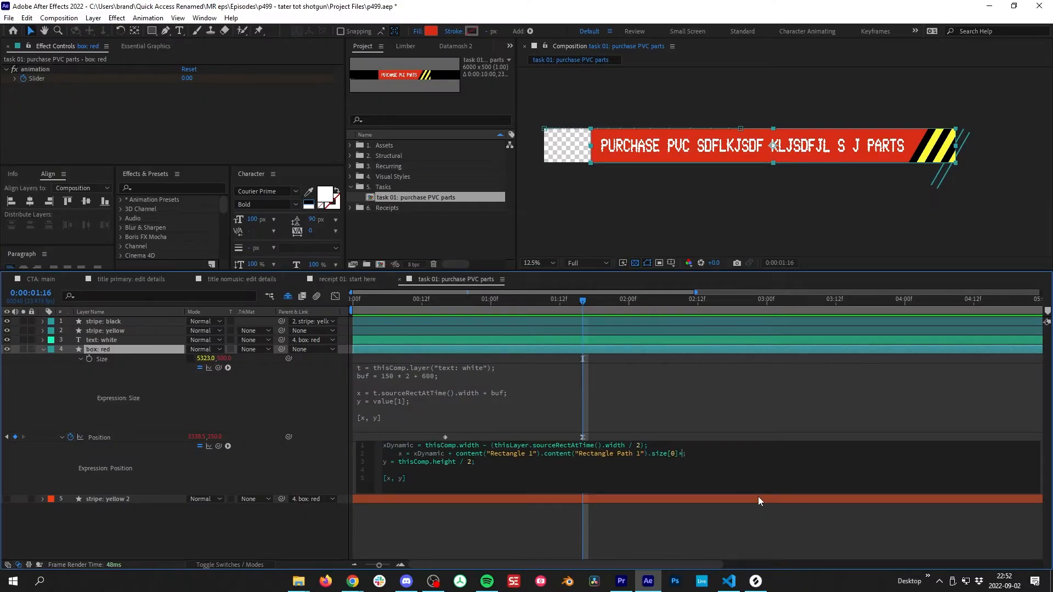
left_click_drag(219, 446, 40, 78)
type(".value")
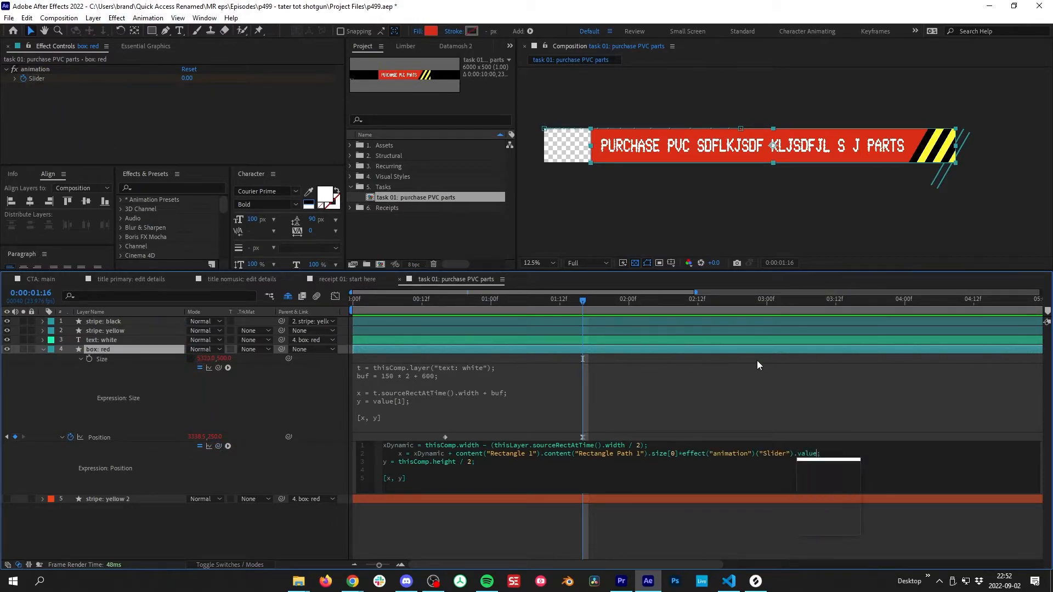
Edit the red box's Position expression to multiply the rectangle path's width by the animation slider, and commit it.
key("Escape")
key("Left")
key("Left")
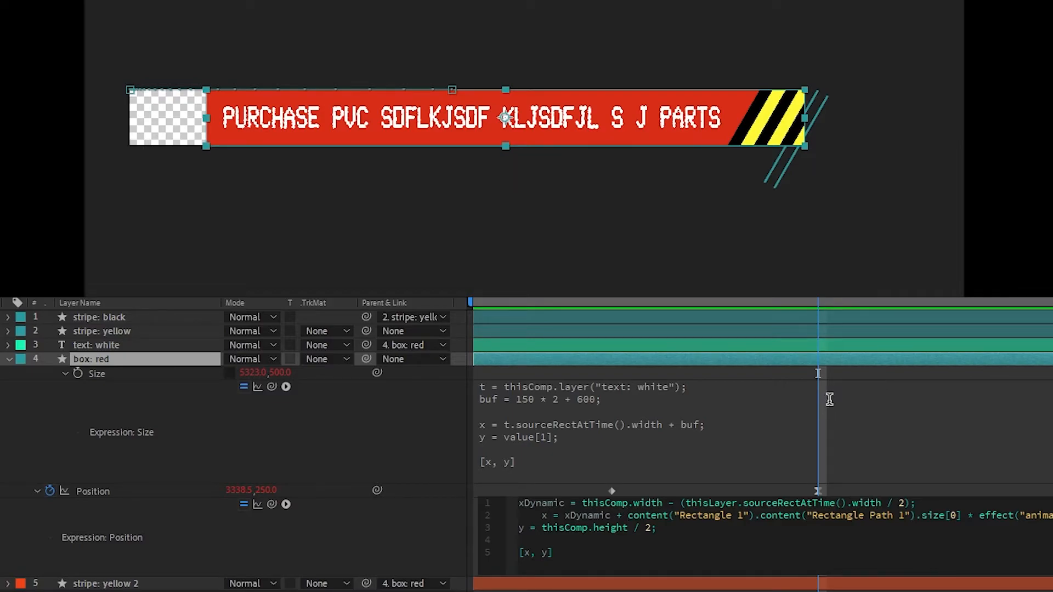
left_click(748, 365)
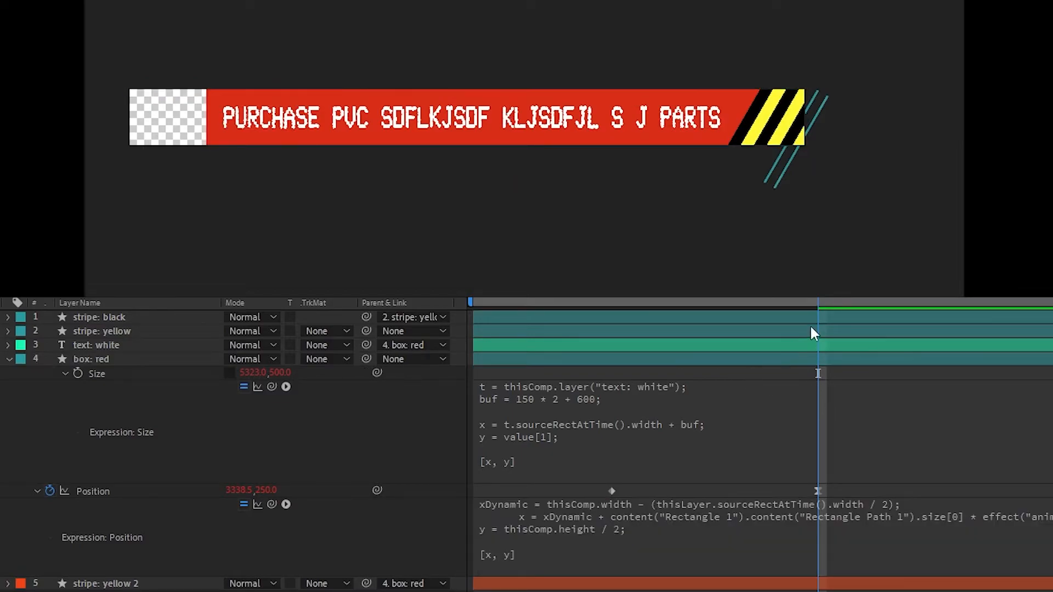
Remove all keyframes from the Position property of the box: red layer.
left_click_drag(817, 300, 870, 414)
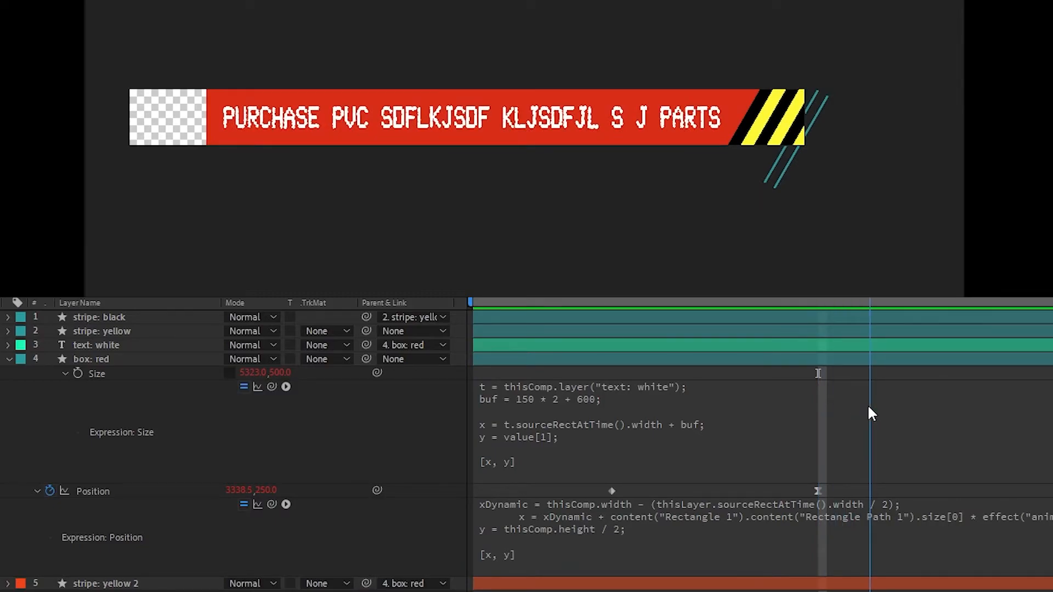
left_click(238, 491)
key("Return")
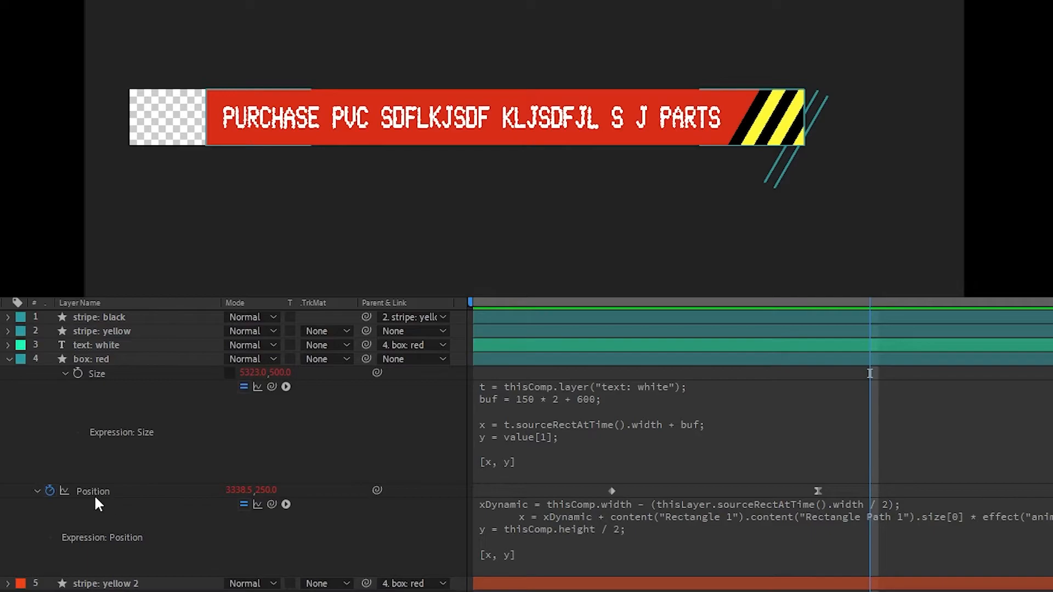
left_click(49, 490)
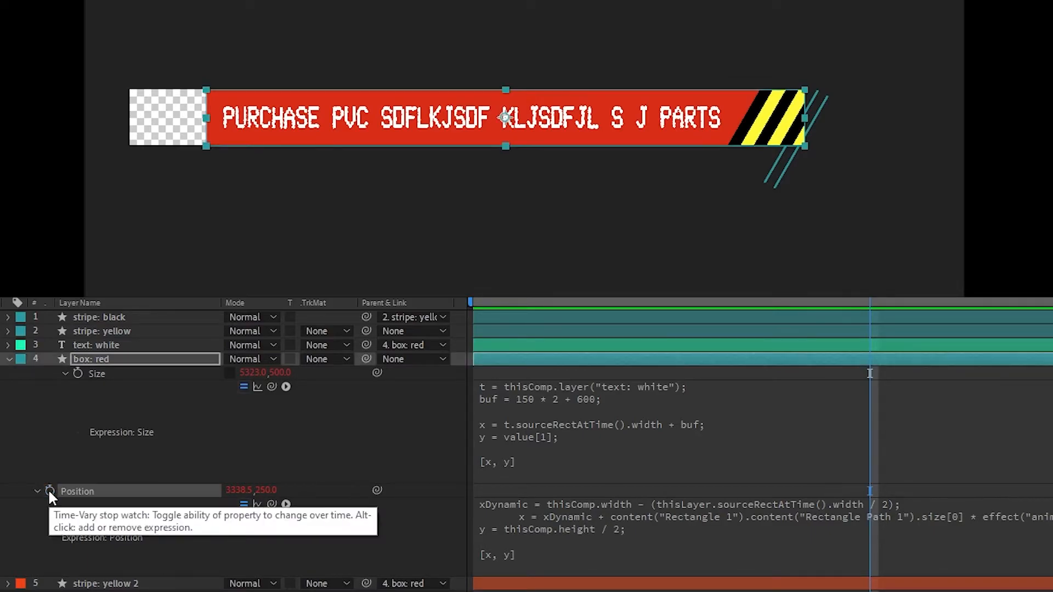
Check the red box's slide-in across the timeline and examine the xDynamic term in its Position expression.
left_click_drag(859, 303, 706, 454)
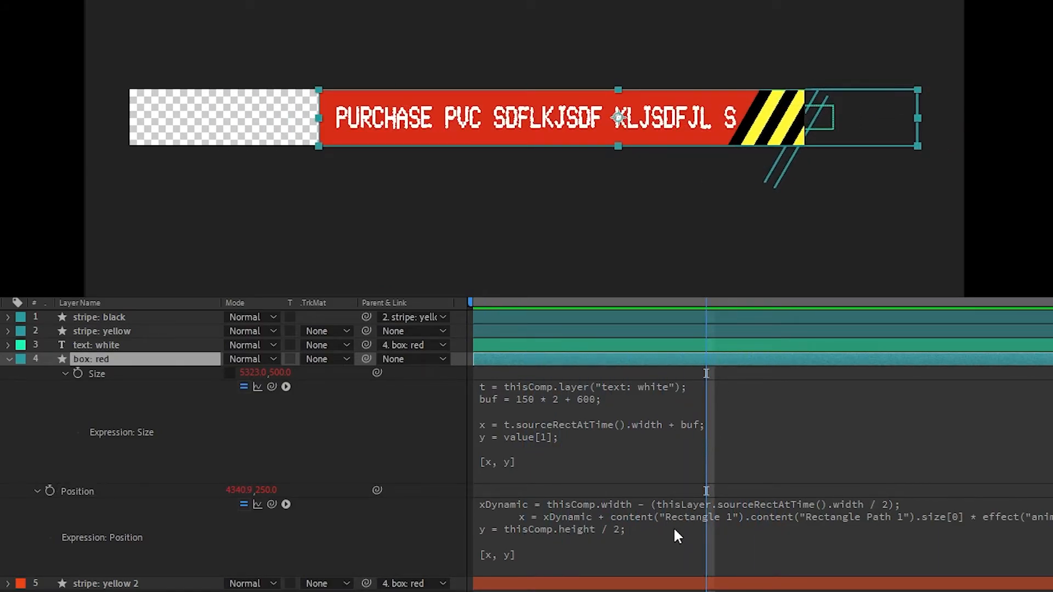
left_click(689, 521)
left_click(719, 500)
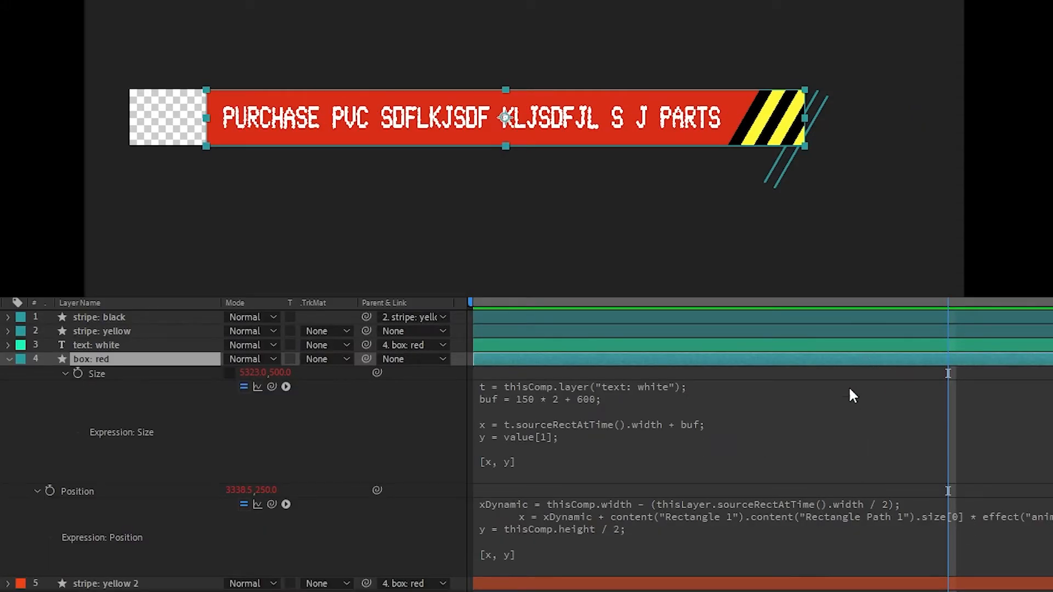
left_click(544, 514)
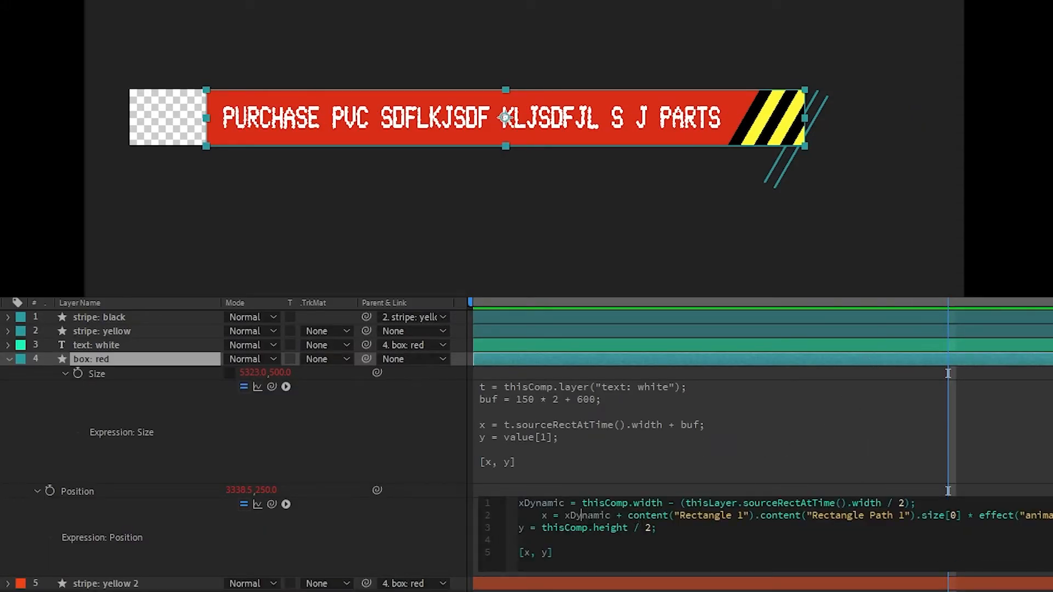
double_click(586, 516)
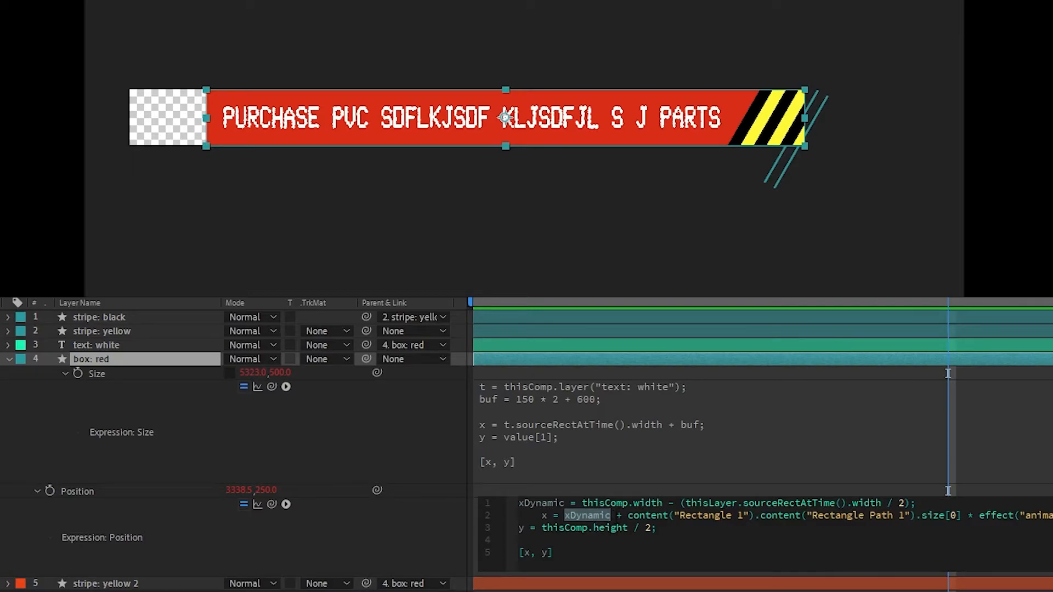
key("Right")
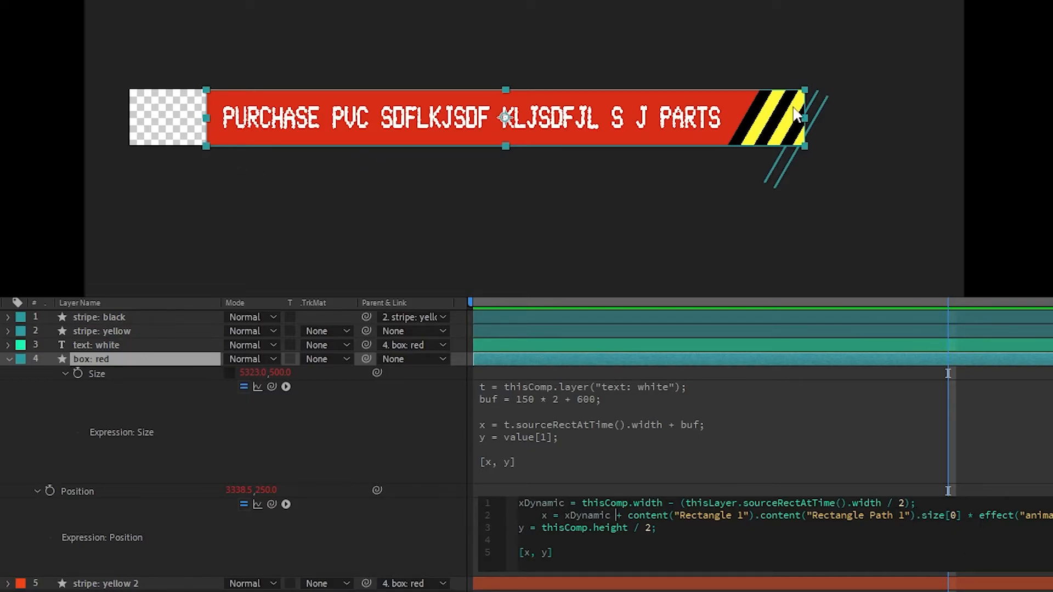
left_click(616, 515)
left_click(886, 300)
left_click_drag(886, 301, 595, 339)
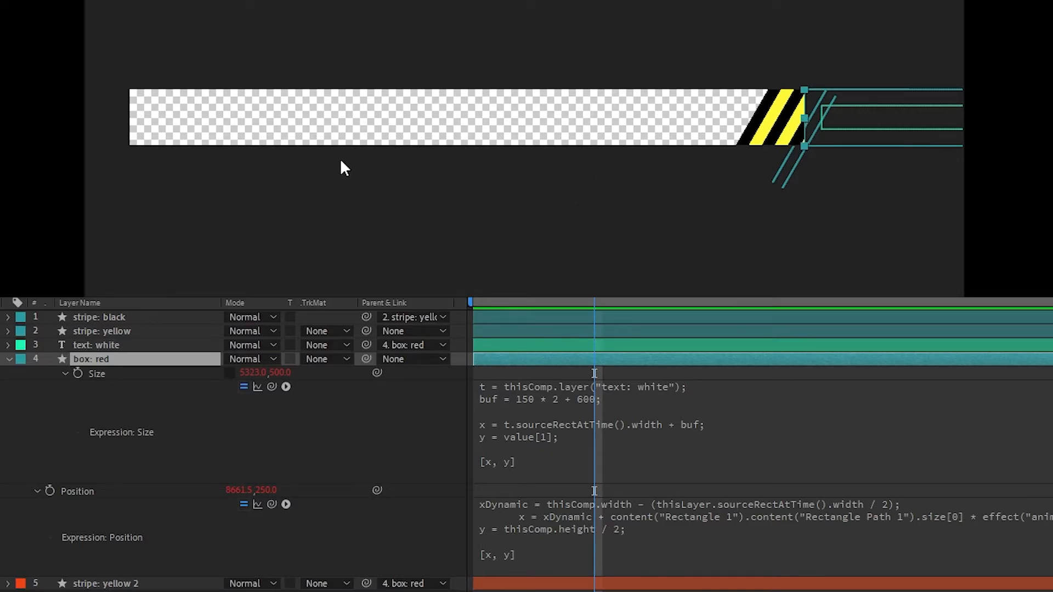
left_click(746, 302)
left_click_drag(745, 302, 835, 301)
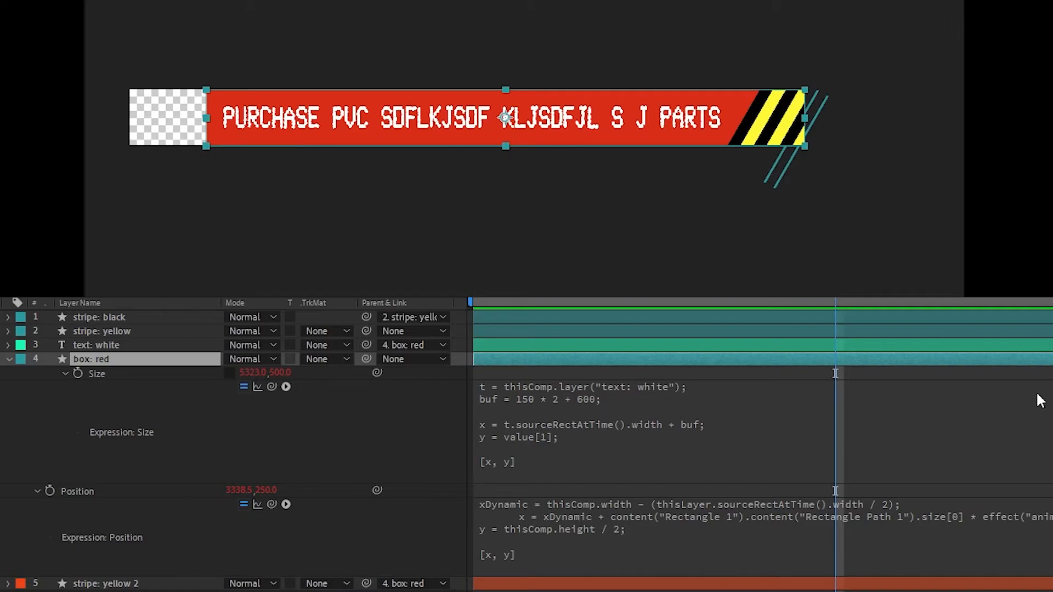
Delete the filler words from the white title so that it reads PURCHASE PVC PARTS.
double_click(383, 118)
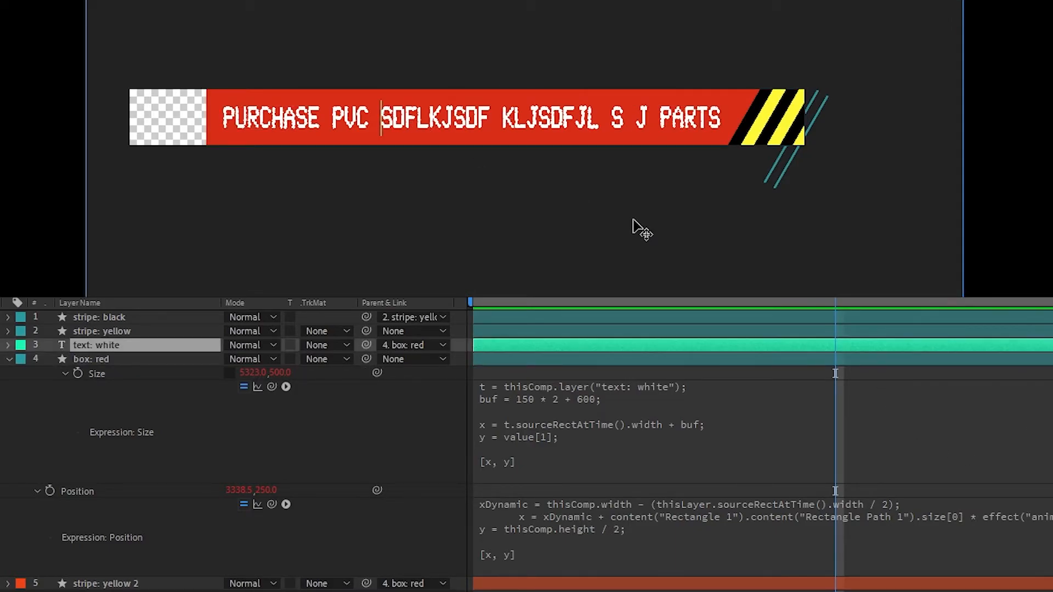
key("ctrl+shift+Right")
key("ctrl+shift+Right")
key("ctrl+shift+Right")
key("ctrl+shift+Right")
key("BackSpace")
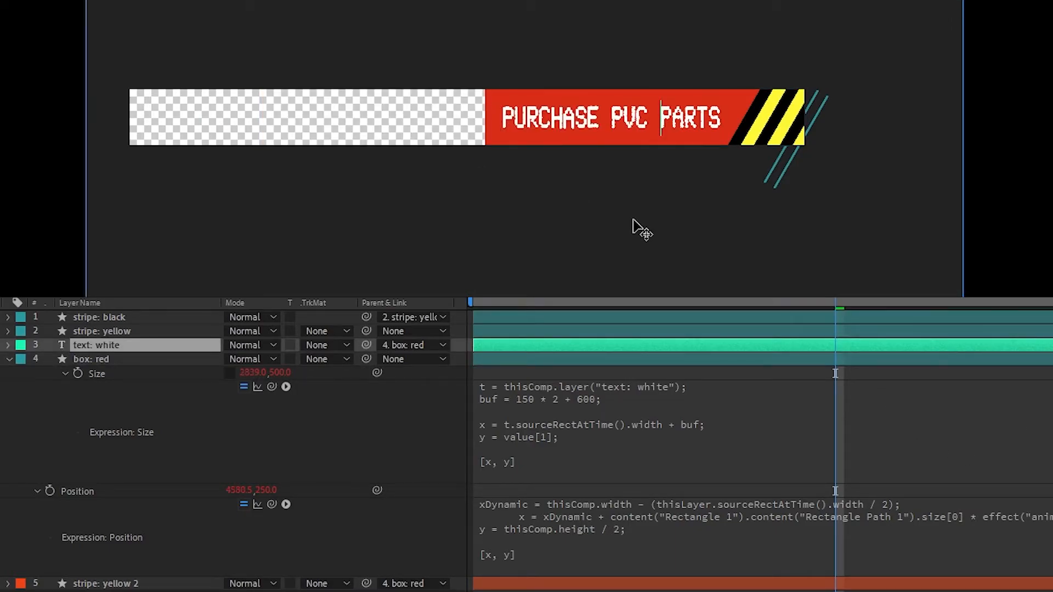
key("Escape")
left_click_drag(833, 299, 892, 318)
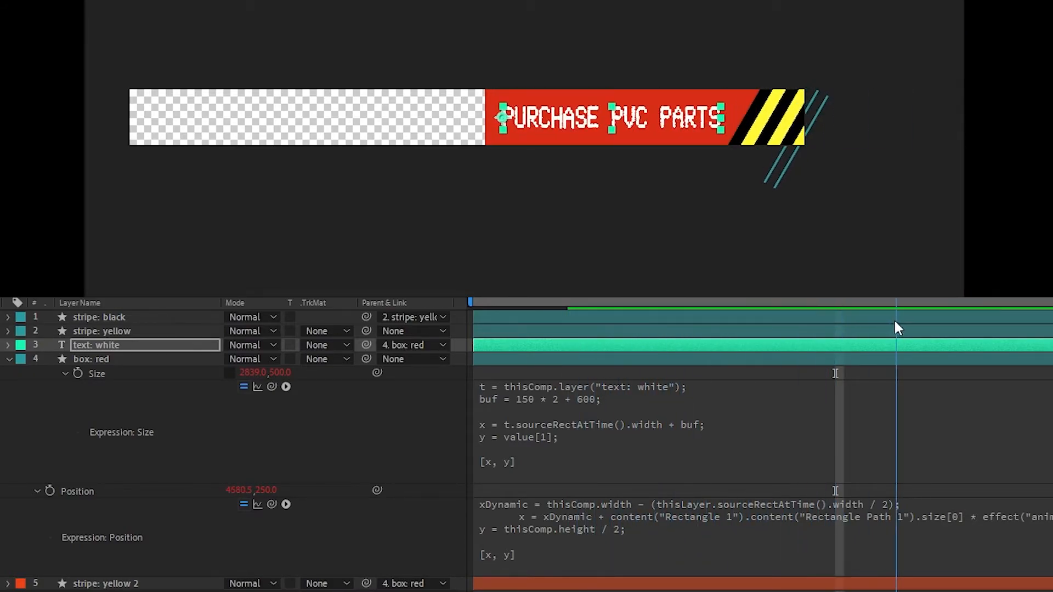
Try the title with SDFKSDFJ inserted and a second line SDFJKLSFLSFJSFJ, and preview how the red box adapts.
type("SDFKSDFJ")
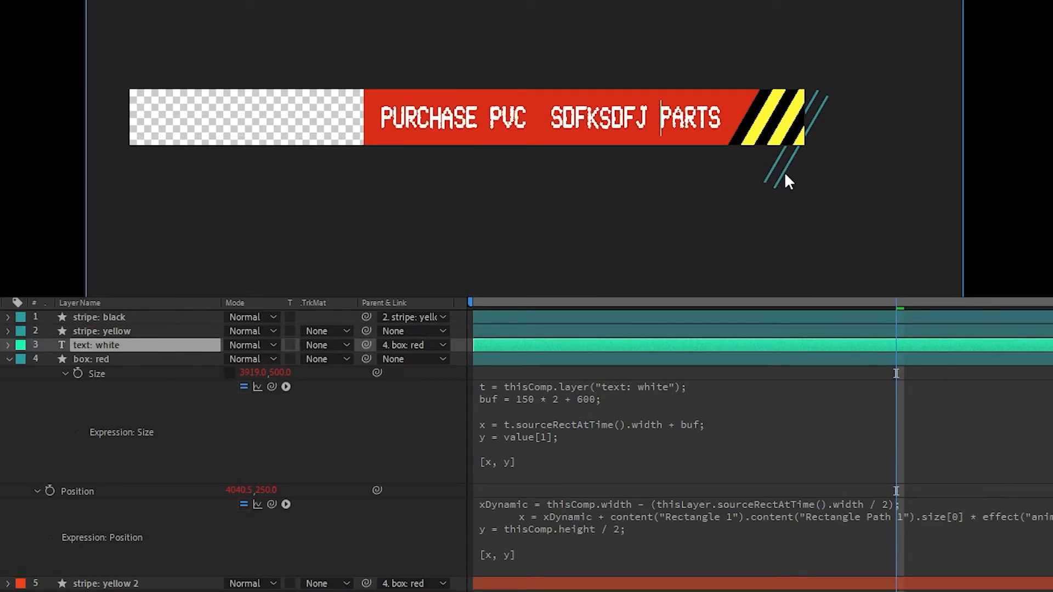
key("End")
key("Return")
type("SDFJKLSFLSFJSFJ")
key("Escape")
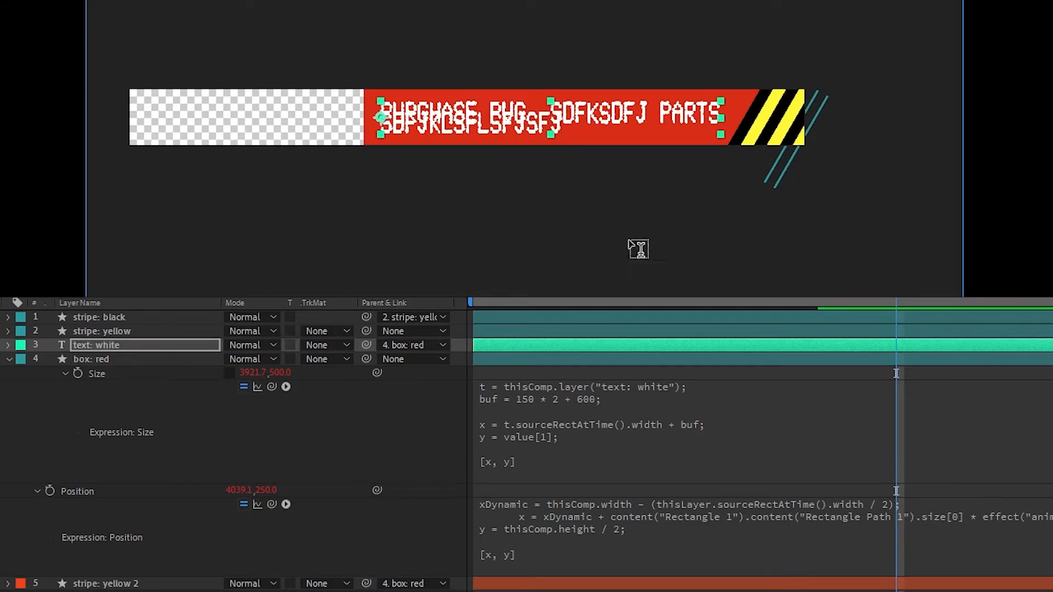
left_click(1011, 301)
key("space")
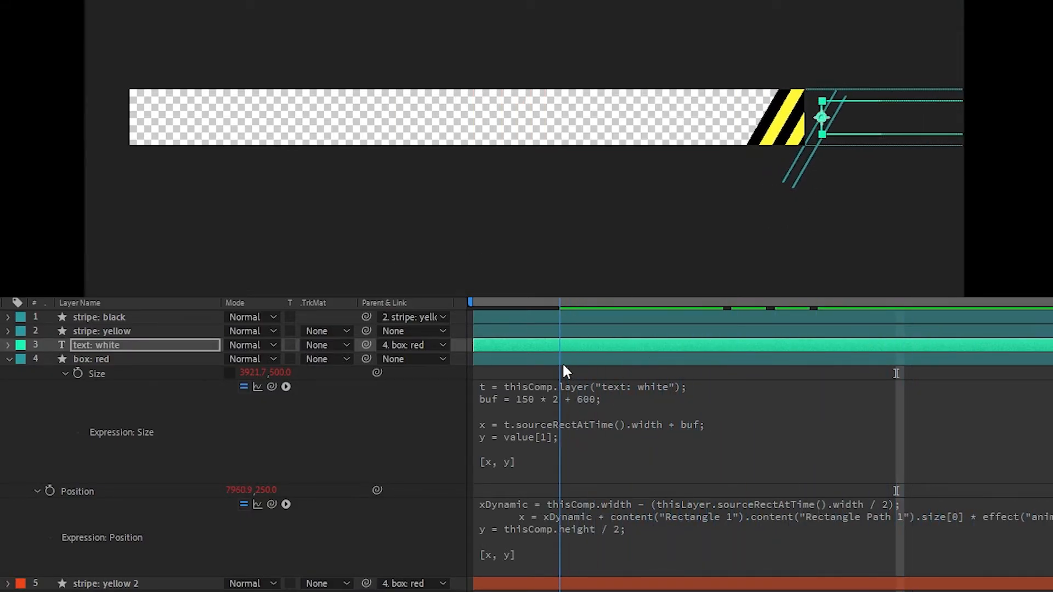
left_click_drag(810, 344, 901, 351)
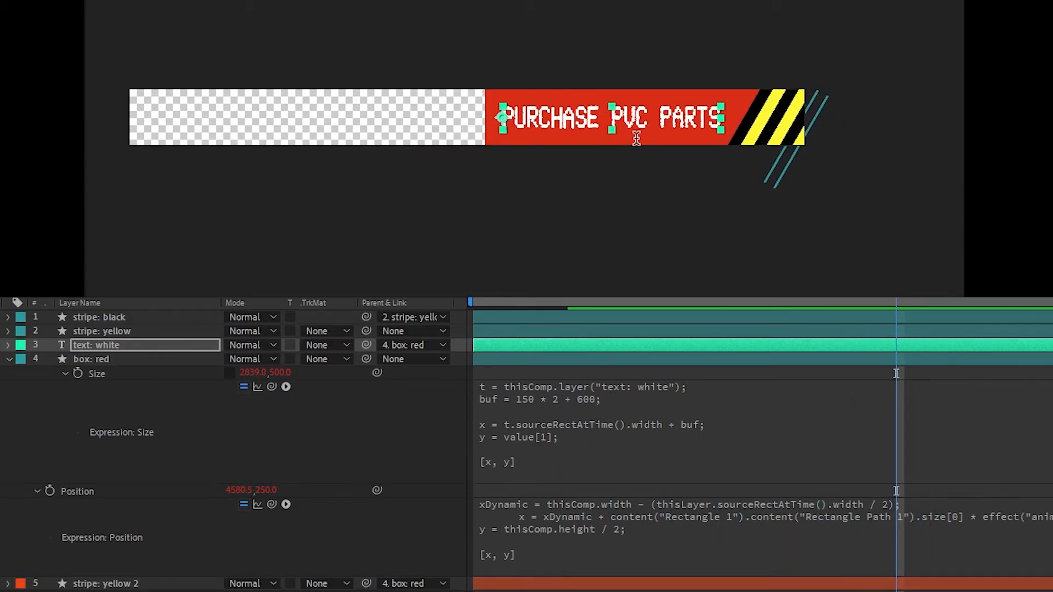
Collapse the properties of the box: red layer and clear the layer selection.
key("period")
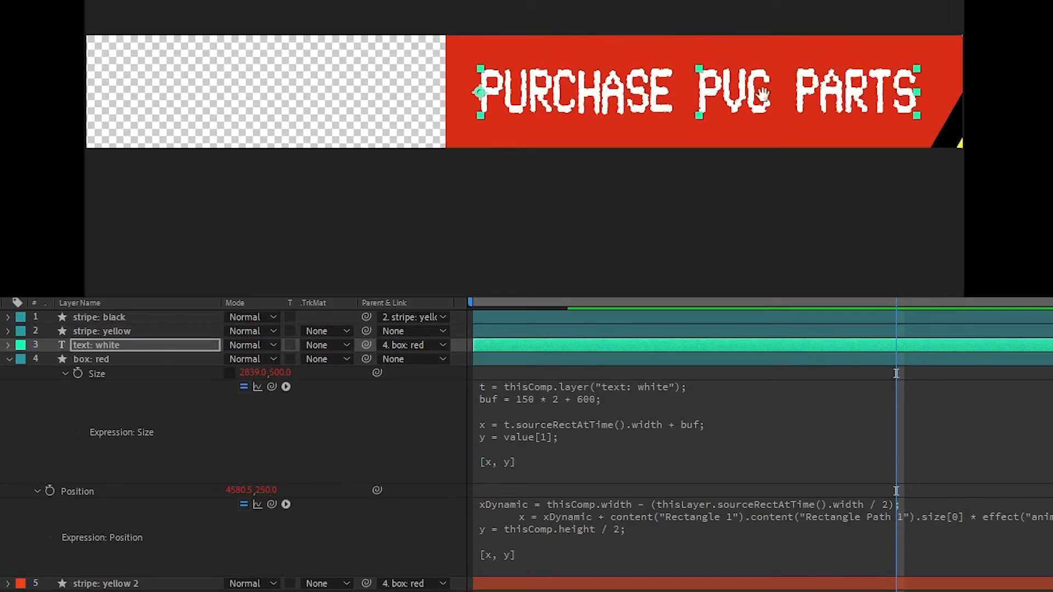
left_click_drag(762, 90, 546, 116)
key("comma")
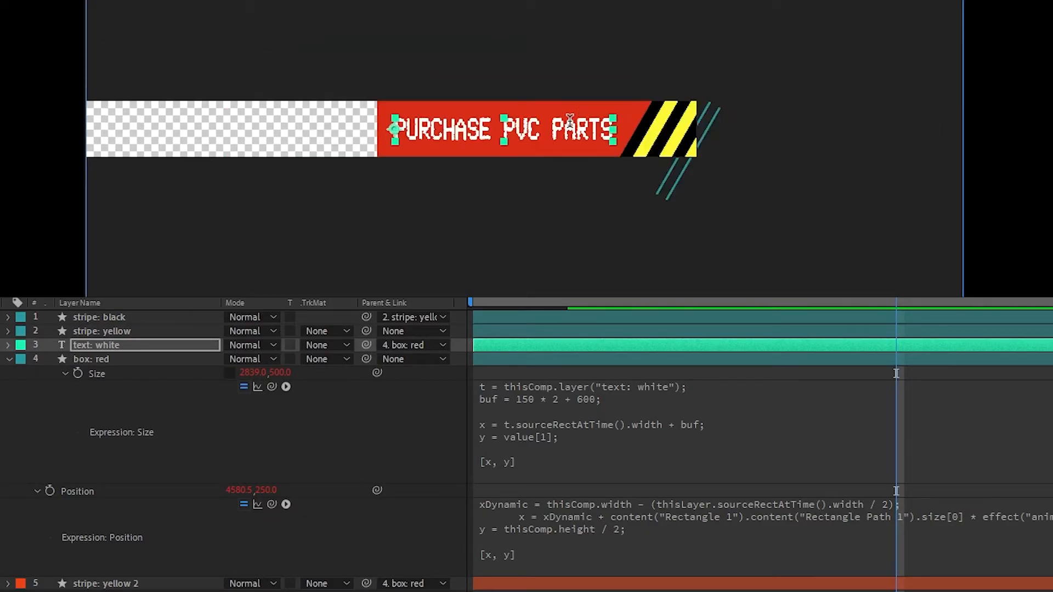
key("comma")
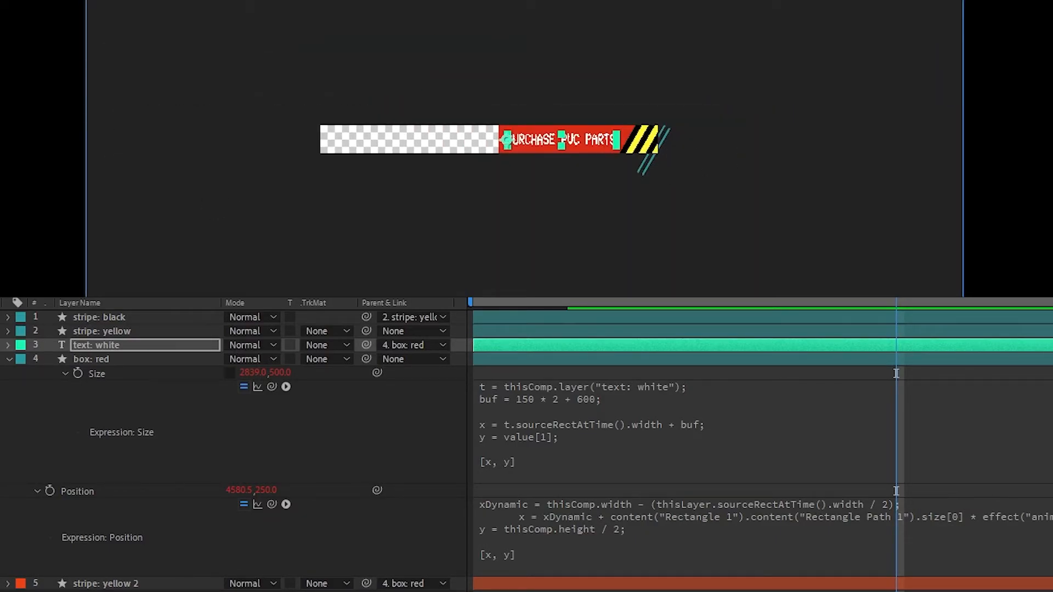
left_click(8, 359)
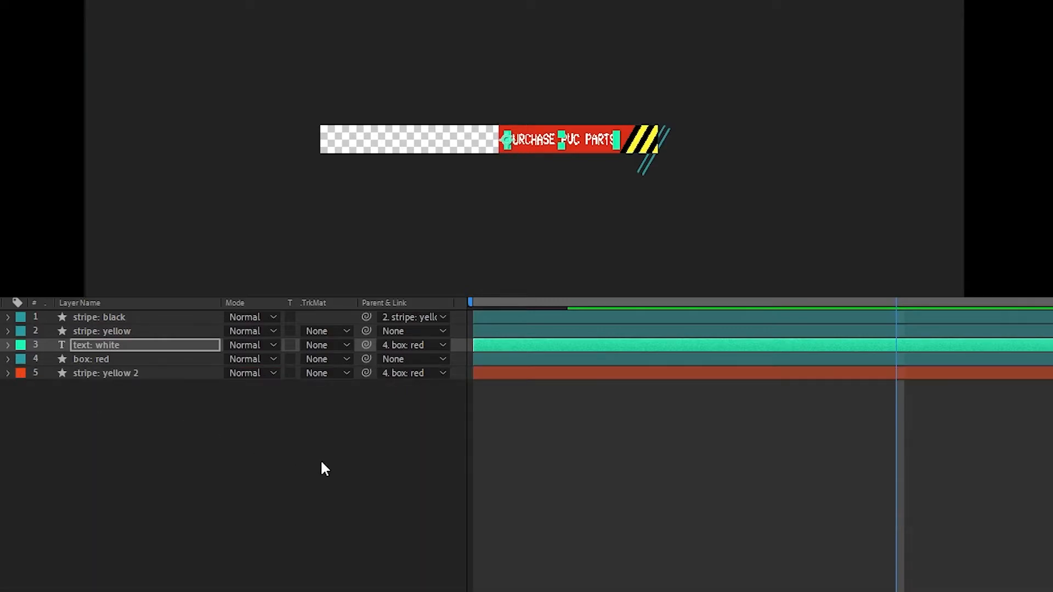
left_click(228, 465)
Keyframe the red box's animation slider to hold at 0 at 0:00:09:00 and reach 1 at 0:00:09:23.
key("period")
key("comma")
key("period")
left_click_drag(672, 314, 872, 313)
key("minus")
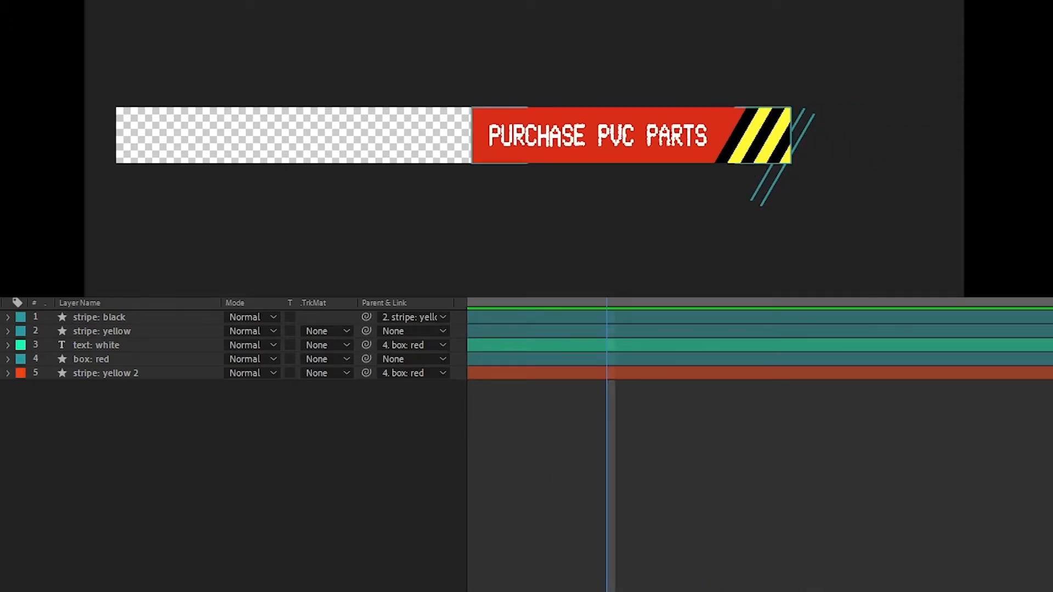
left_click(104, 360)
key("u")
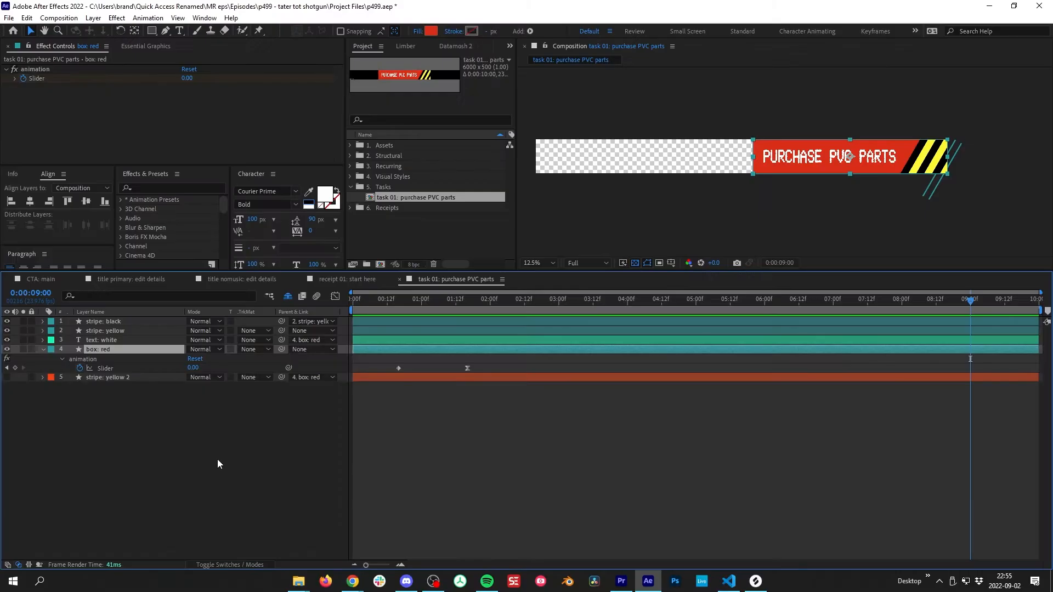
left_click(14, 368)
left_click(1036, 301)
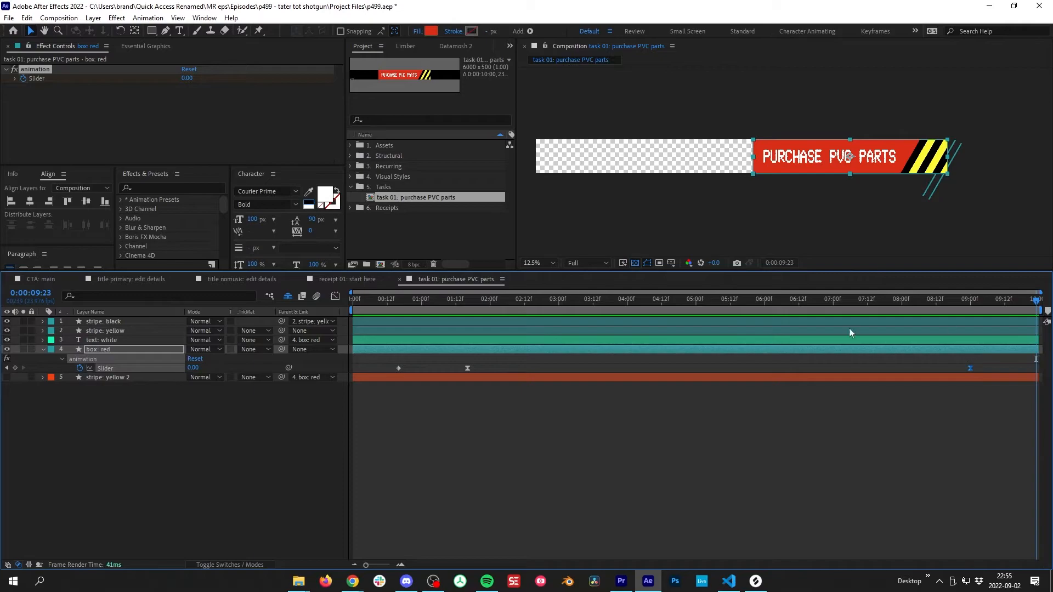
key("Return")
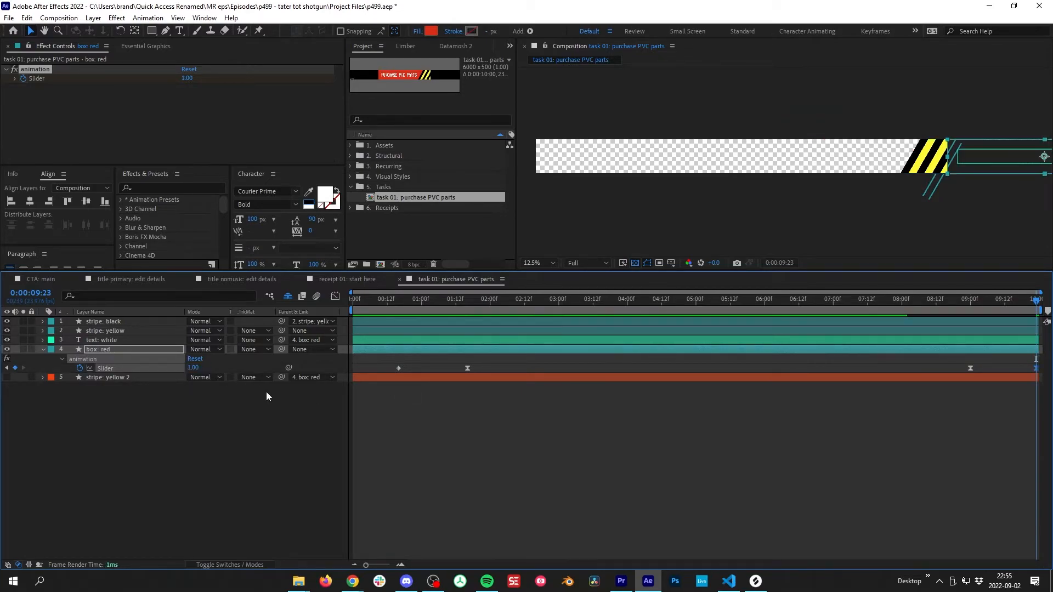
Set the outgoing velocity influence of the slider keyframe at 0:00:09:00 to 80% in the graph editor.
left_click(335, 297)
double_click(971, 394)
left_click(642, 284)
type("80")
key("Return")
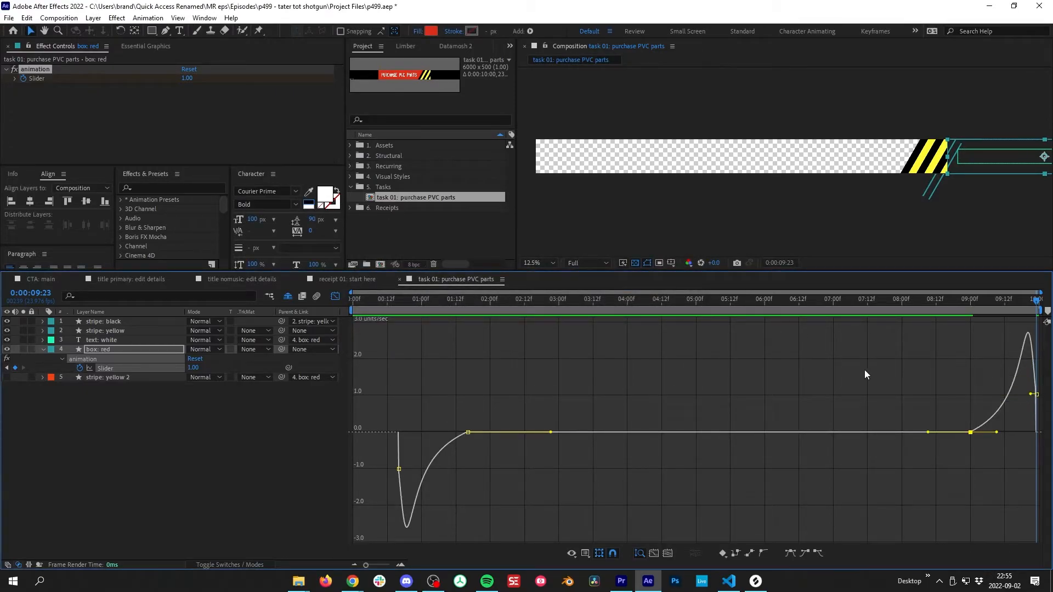
left_click(335, 297)
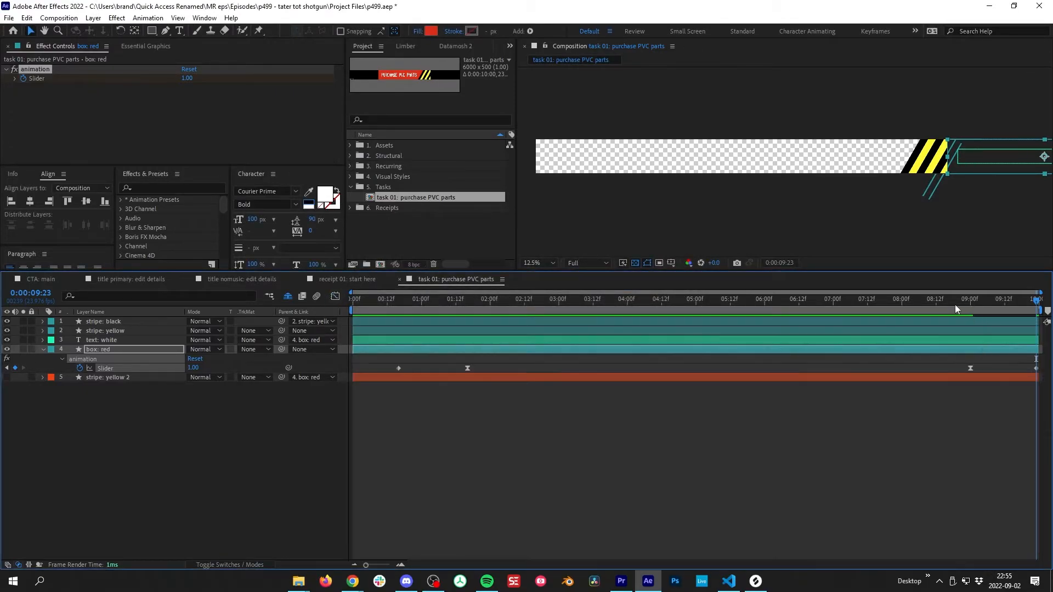
Preview the exit and shift the last two slider keyframes of the red box about four frames earlier.
key("space")
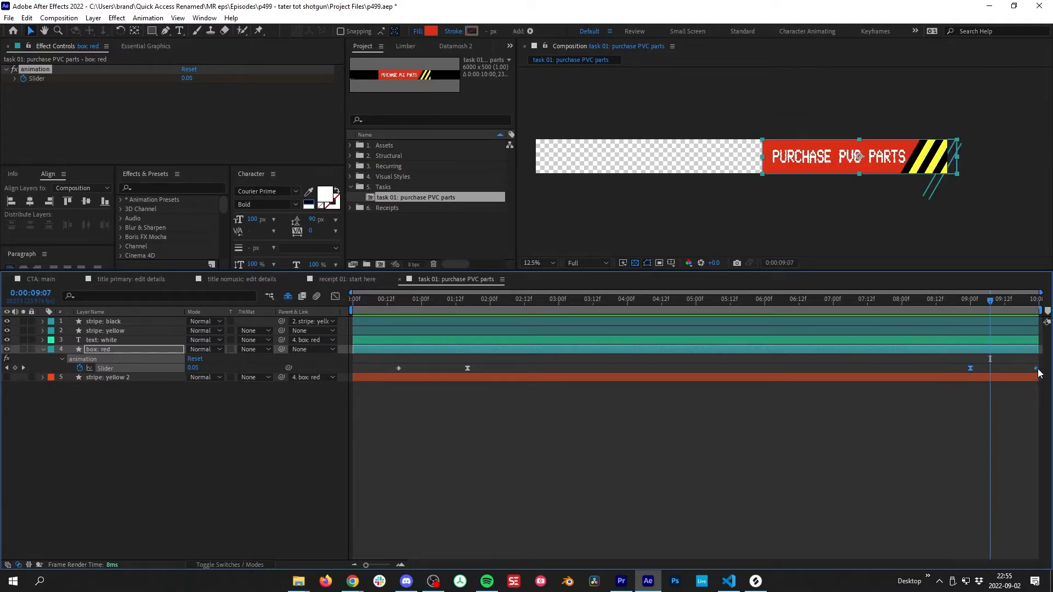
left_click_drag(1037, 370, 1026, 371)
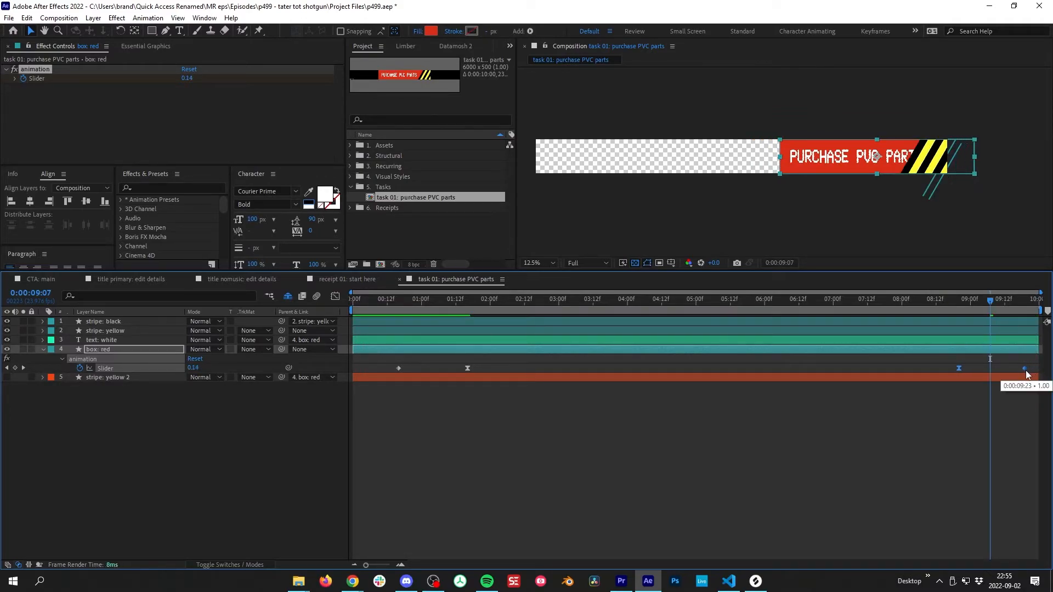
left_click(1001, 366)
Add a Position keyframe to the stripe: yellow layer at 0:00:09:00.
left_click(970, 300)
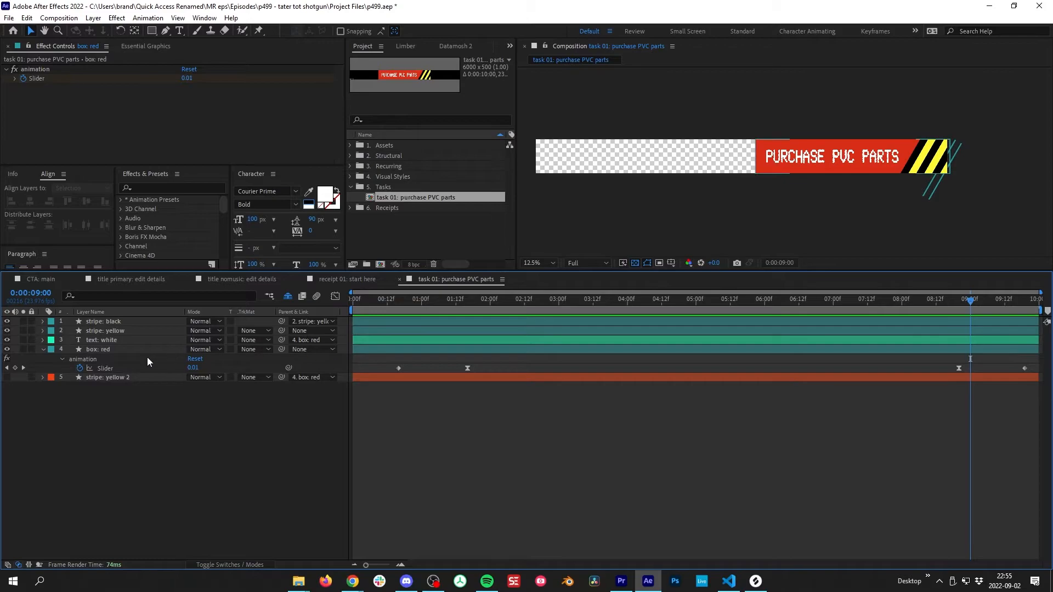
left_click(157, 340)
left_click(165, 335)
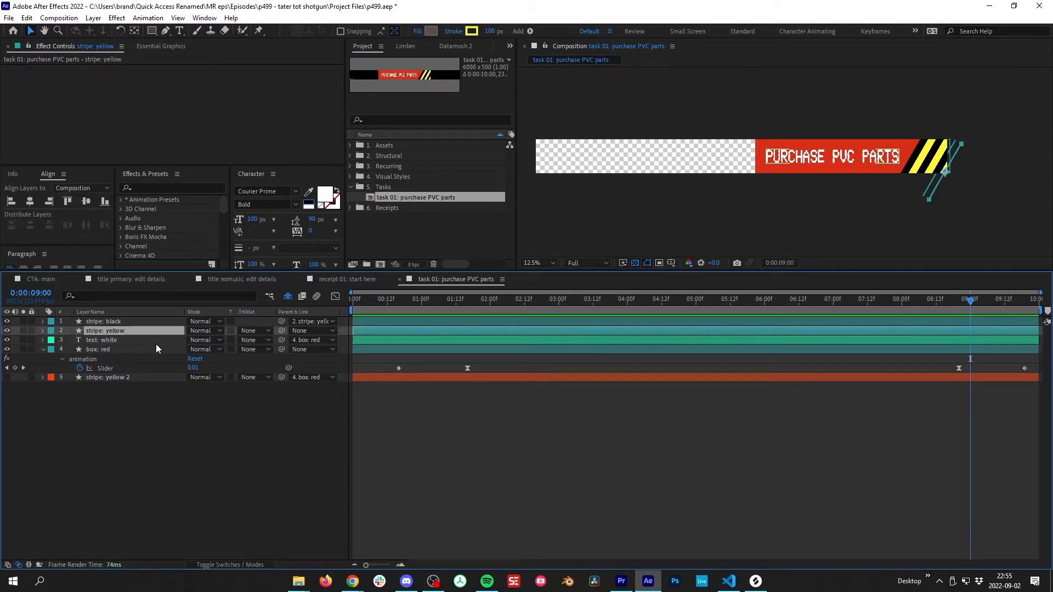
key("p")
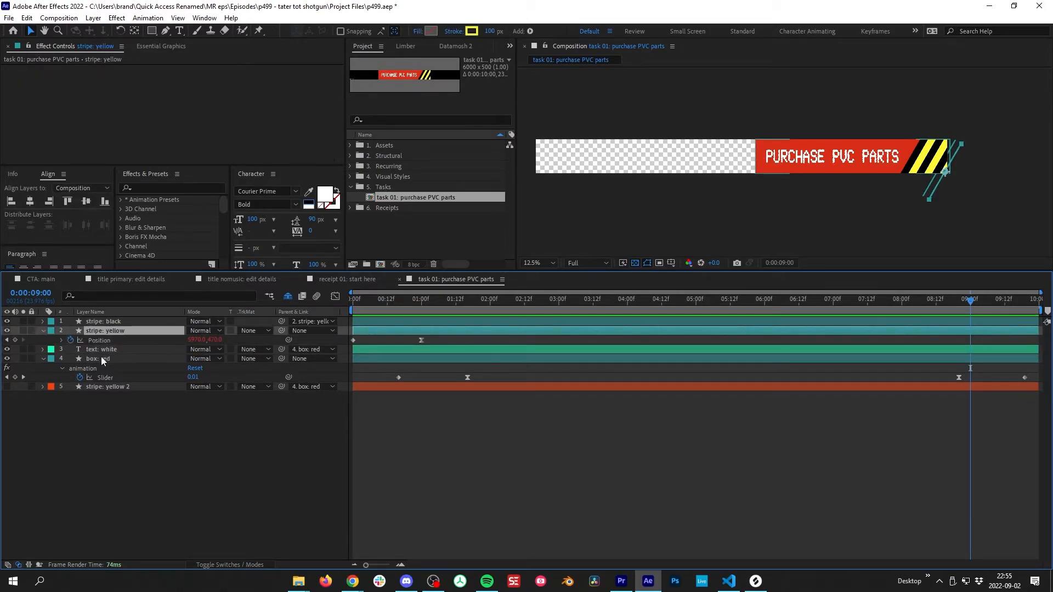
left_click(15, 340)
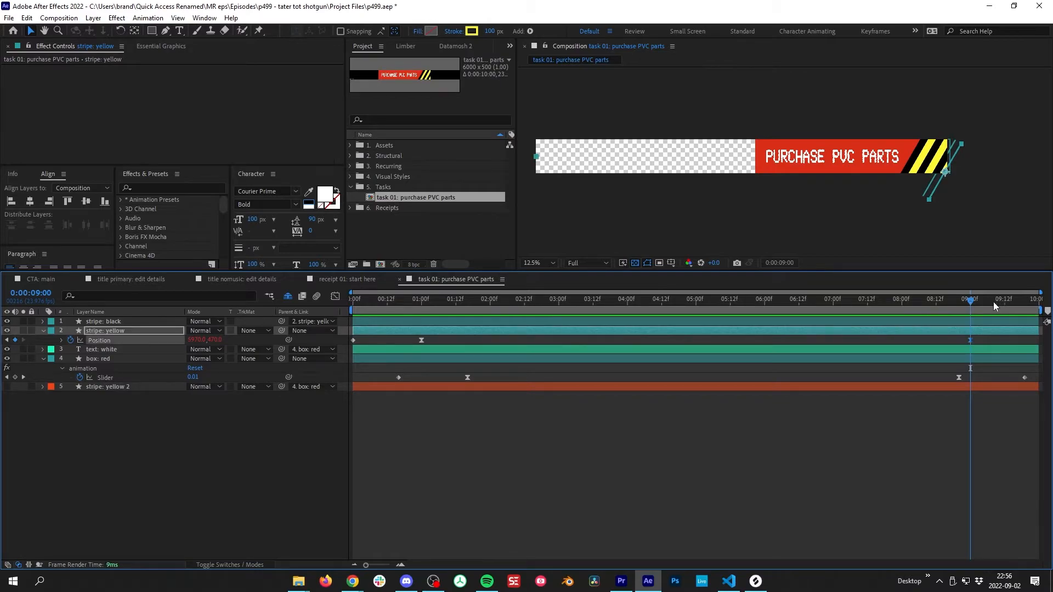
Keyframe the Position of the stripe: yellow layer at 0:00:09:23 with an X value of about 6685.
left_click_drag(997, 303, 1037, 301)
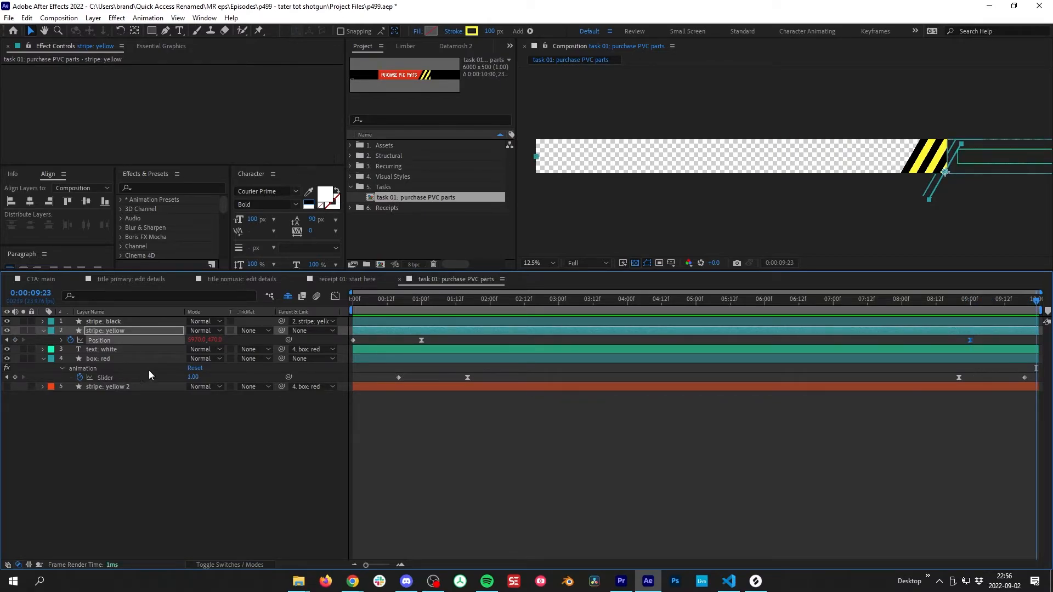
left_click_drag(195, 340, 573, 332)
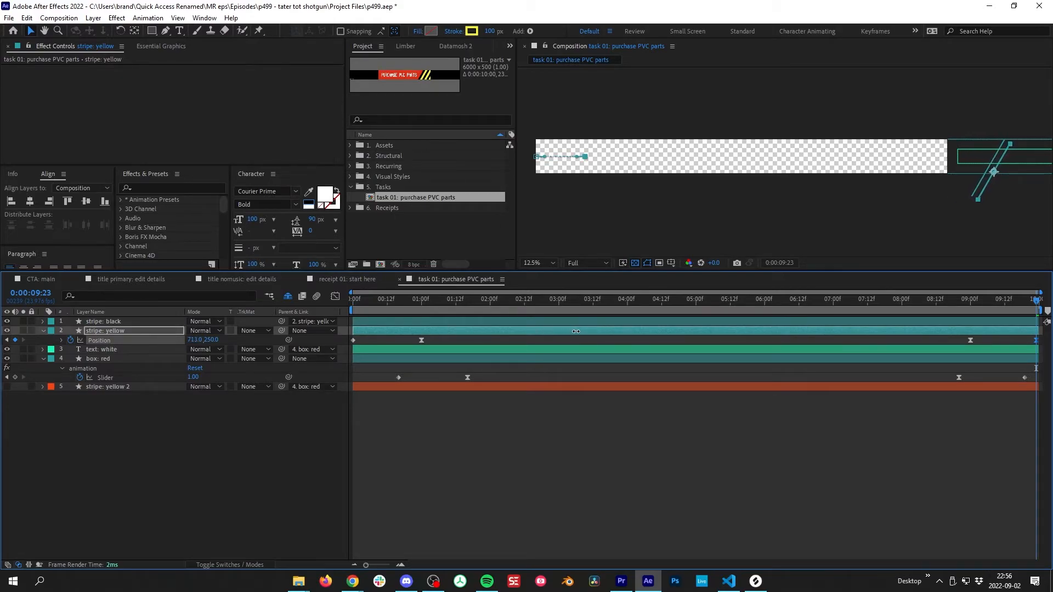
key("ctrl+z")
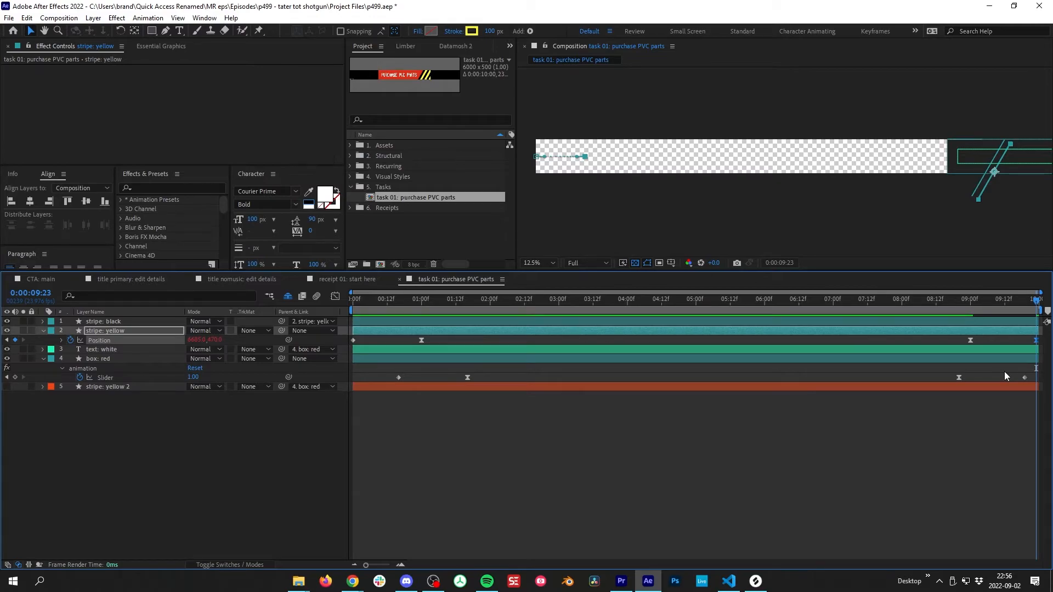
Set the velocity influence of the yellow stripe's Position keyframe at 0:00:09:00 to 100% in the graph editor.
left_click(335, 296)
double_click(971, 528)
left_click(610, 285)
type("100")
key("Return")
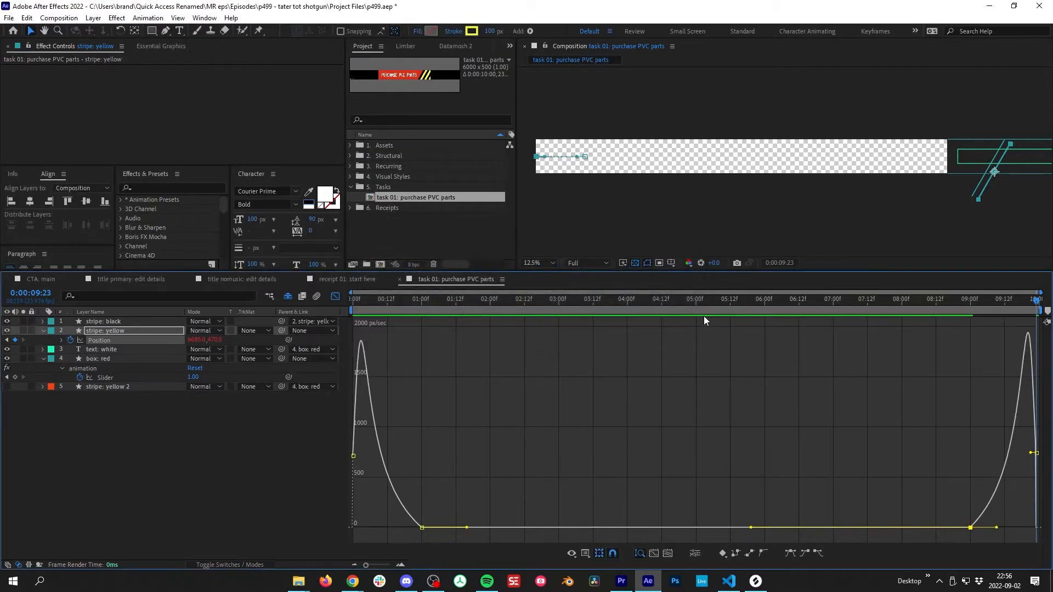
left_click(332, 296)
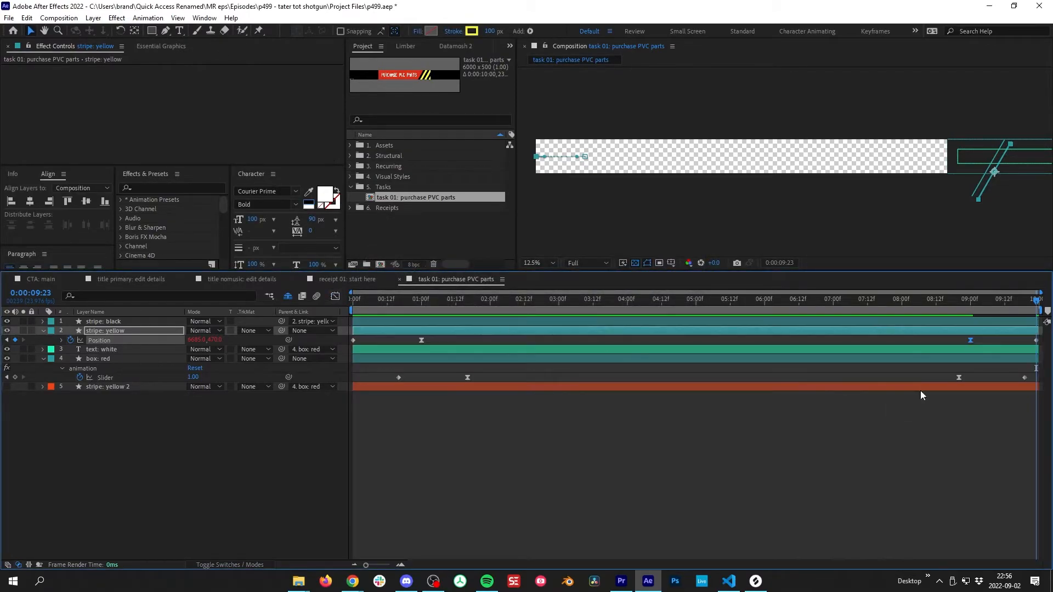
Preview the title's exit and entrance, and shift the red box's first two slider keyframes about eight frames earlier.
left_click(988, 371)
left_click(941, 306)
key("space")
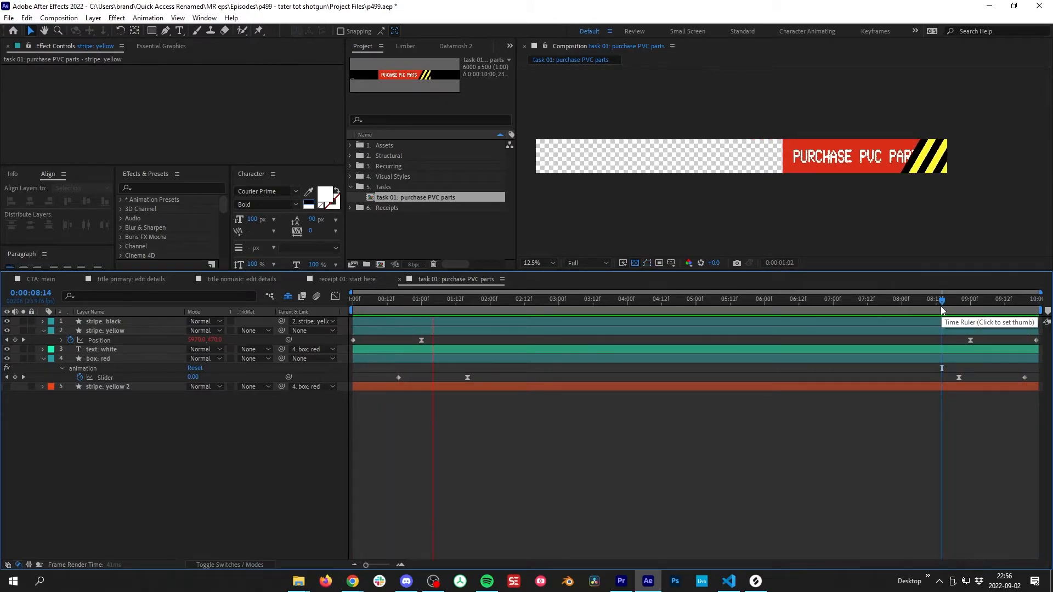
key("space")
left_click_drag(430, 305, 377, 312)
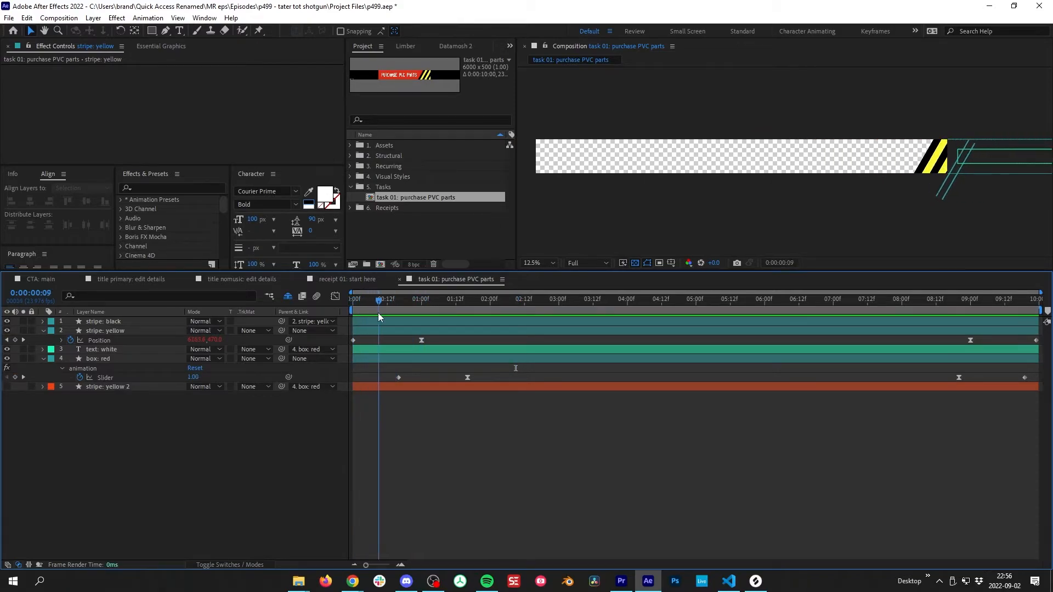
left_click_drag(486, 369, 377, 380)
left_click(472, 377)
End the work area at 0:00:02:01 and preview the title's entrance from the start.
key("Home")
key("space")
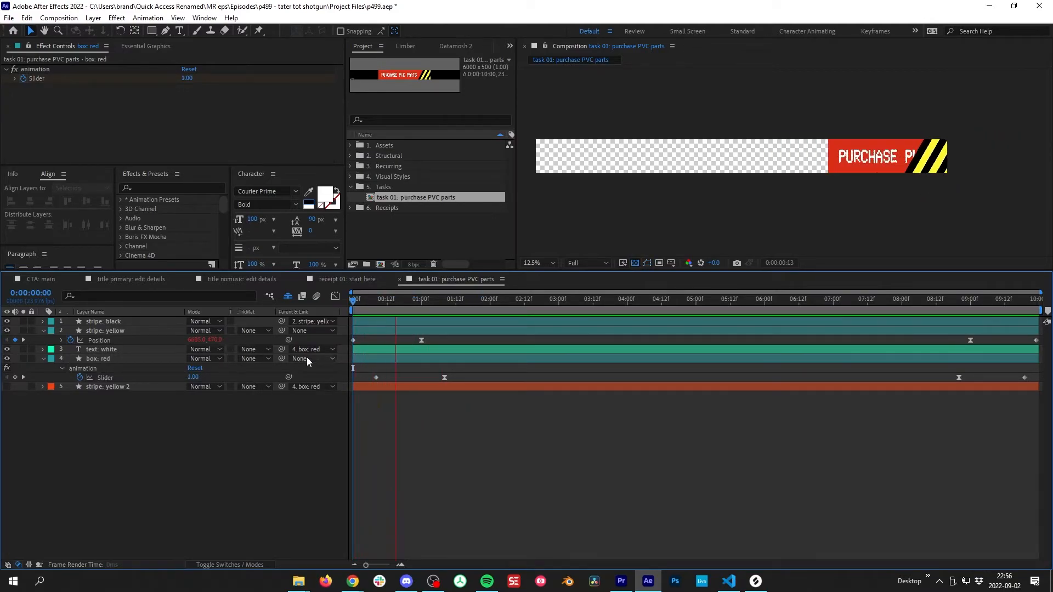
left_click_drag(481, 301, 492, 302)
key("n")
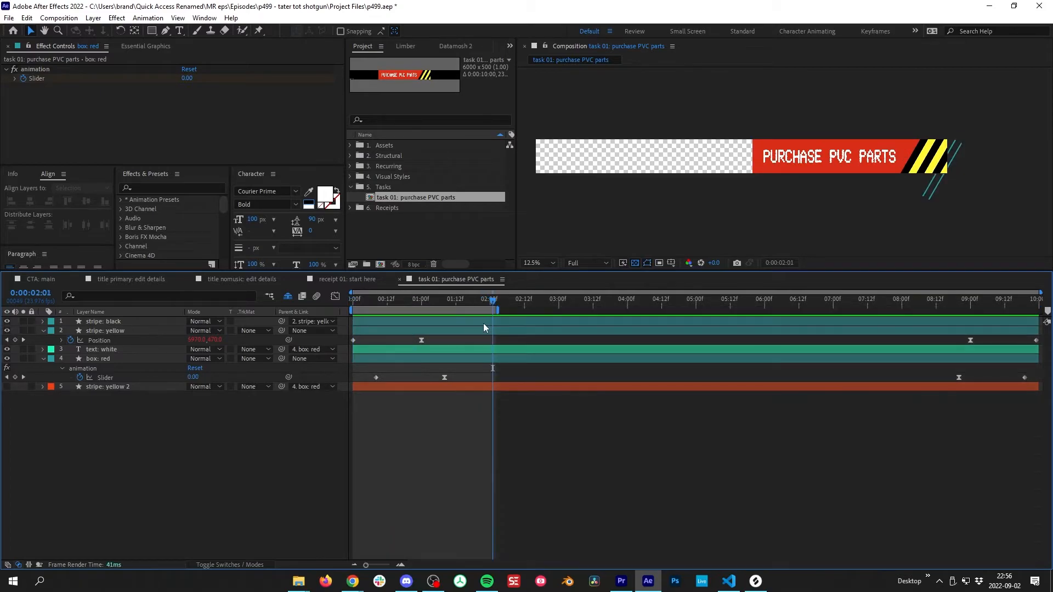
key("space")
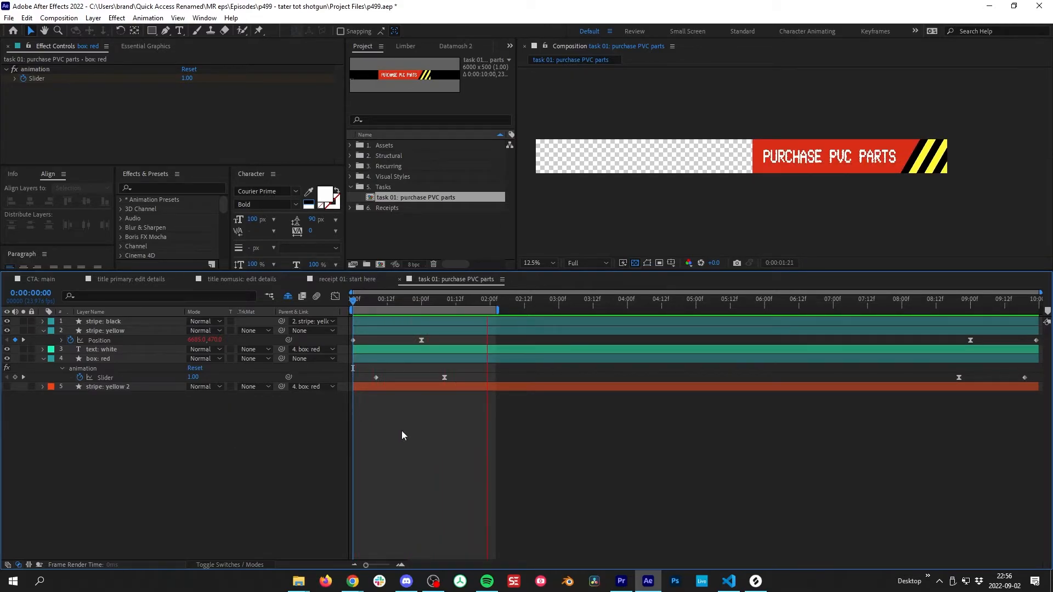
Shift the red box's first two slider keyframes about three more frames earlier and play back the entrance.
left_click_drag(453, 373, 364, 379)
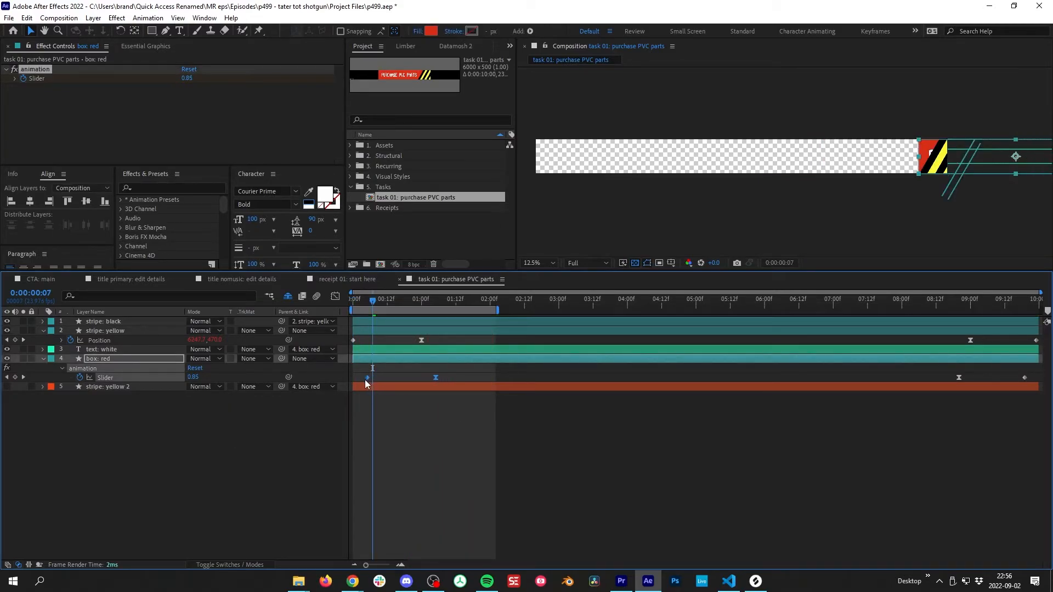
left_click(473, 365)
key("space")
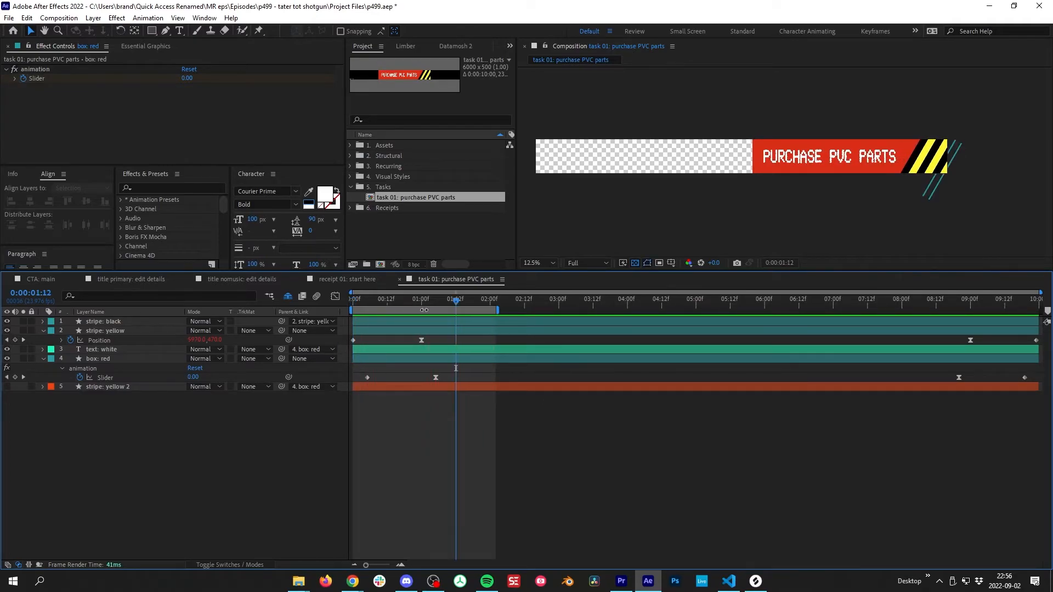
Limit the work area to roughly the last two seconds of the composition and preview the exit animation.
left_click_drag(425, 310, 966, 310)
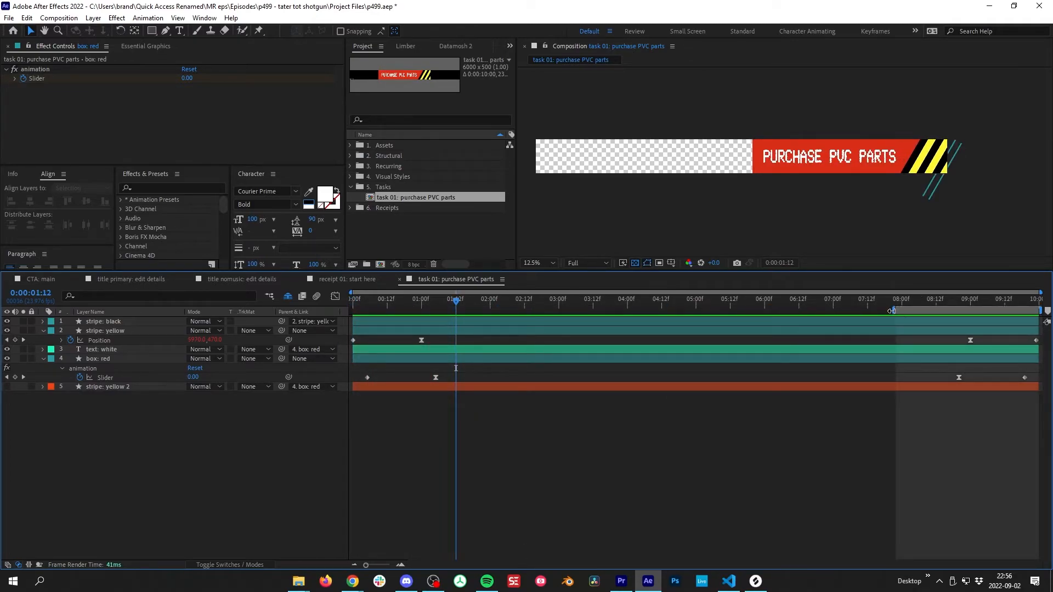
left_click_drag(892, 310, 912, 310)
key("space")
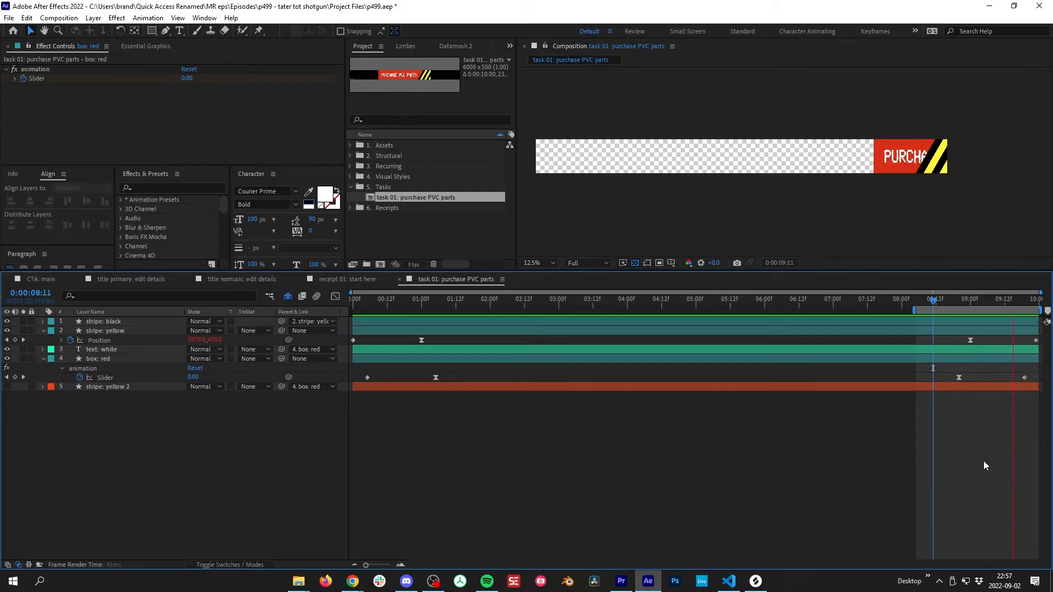
key("space")
Return the work area to the opening seconds, preview the entrance and inspect a frame midway through the reveal.
left_click(413, 305)
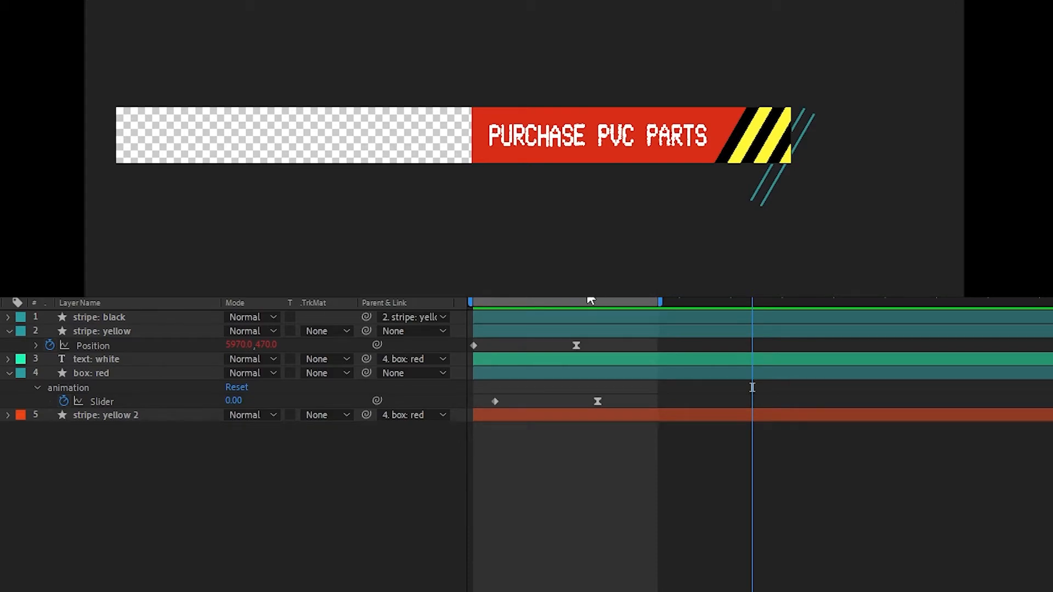
key("space")
left_click_drag(619, 299, 512, 309)
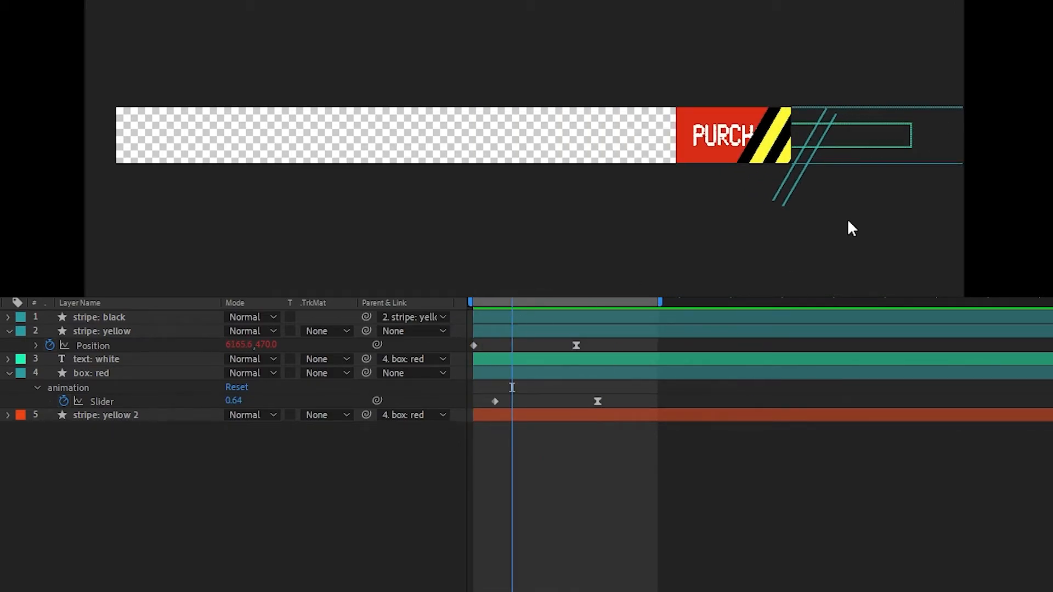
scroll(821, 195, "up", 3)
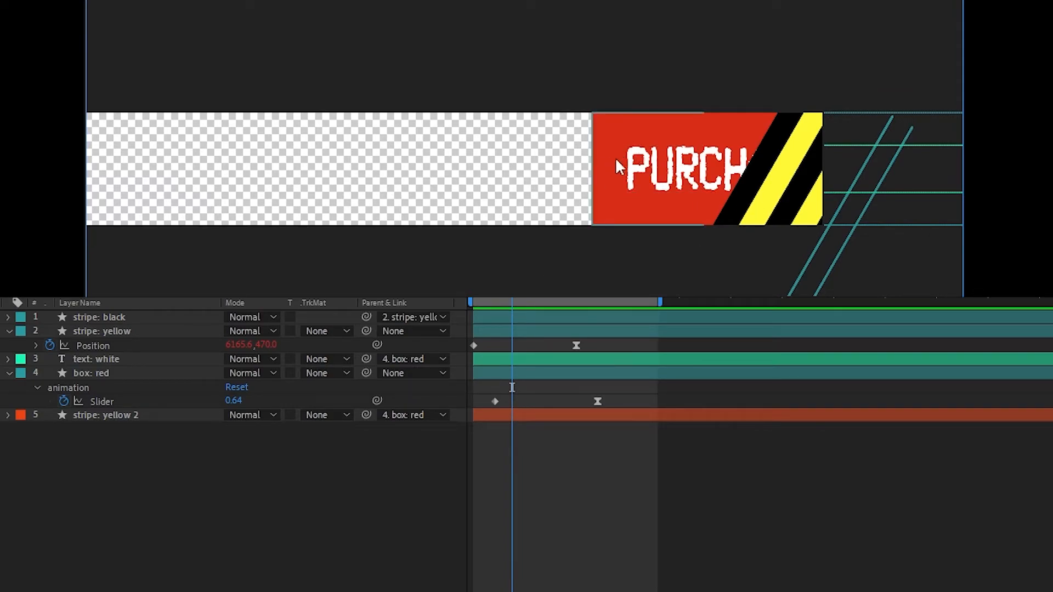
Try removing the text: white layer's parent link to box: red.
left_click_drag(491, 300, 645, 306)
left_click(142, 358)
left_click(411, 358)
left_click(446, 375)
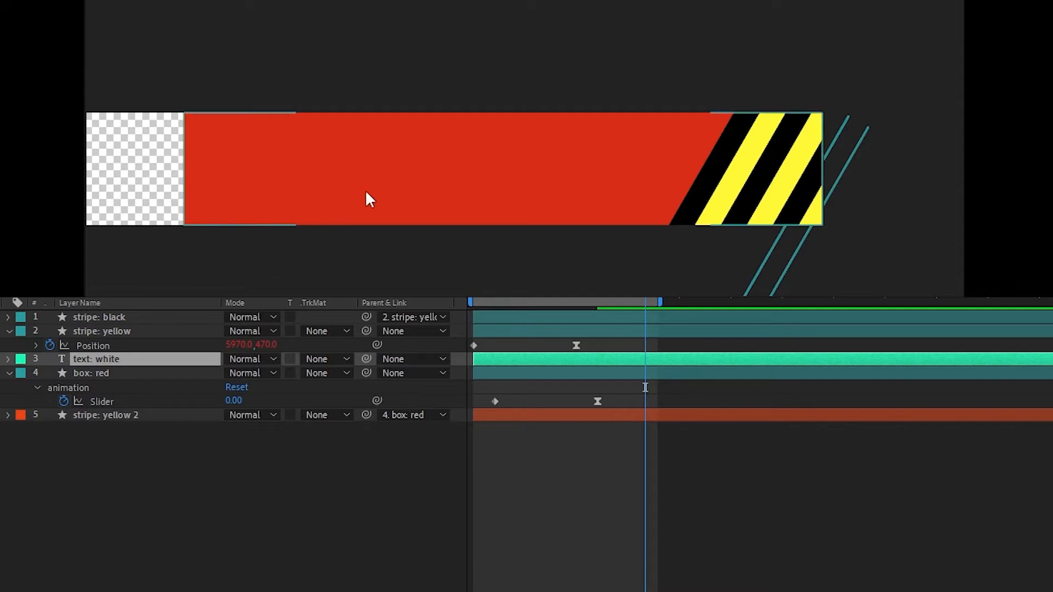
scroll(425, 168, "down", 4)
scroll(471, 130, "up", 3)
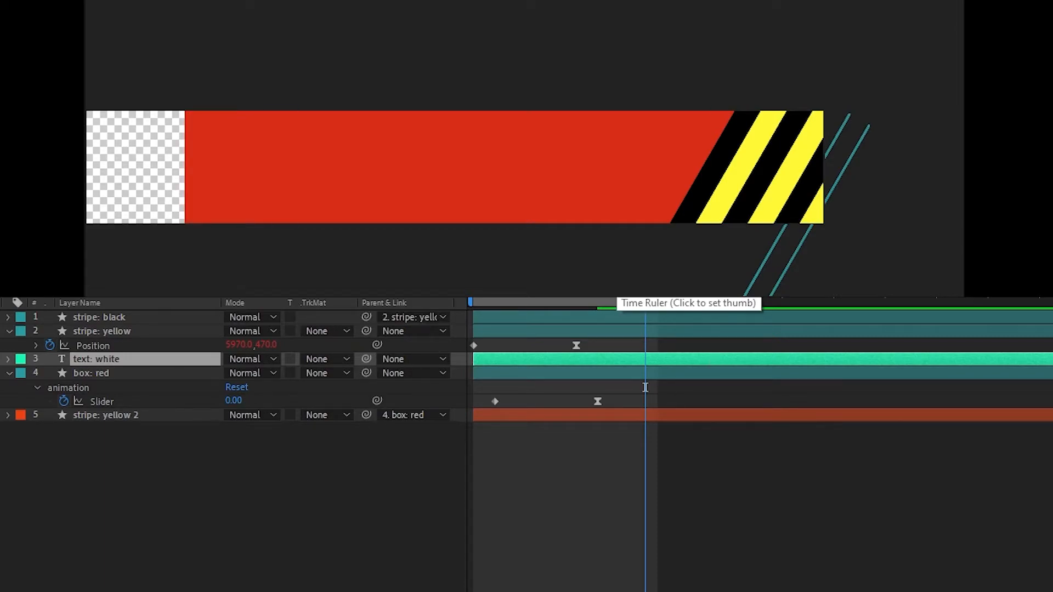
left_click_drag(646, 305, 576, 306)
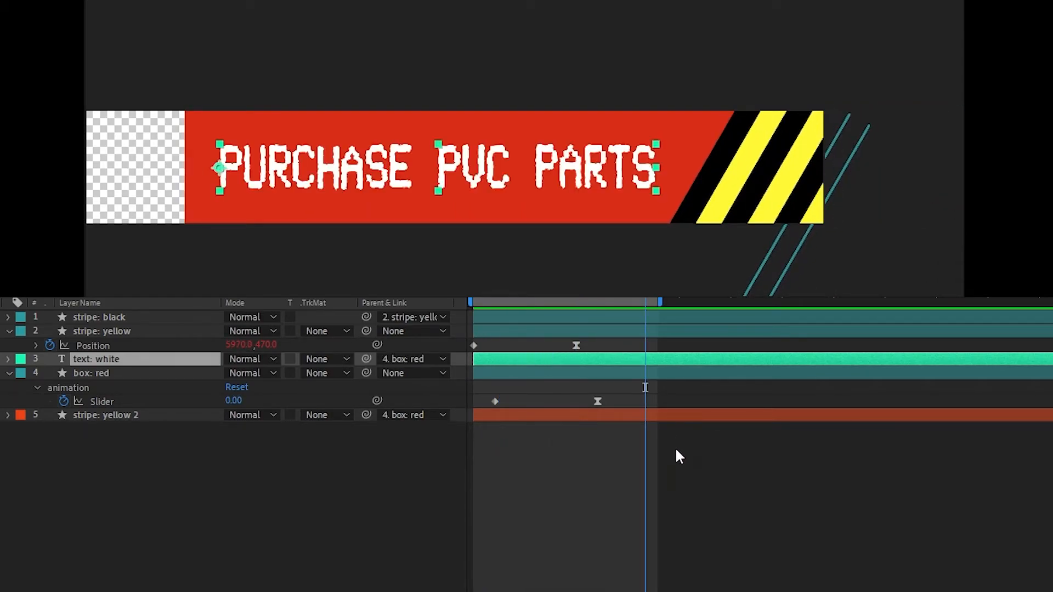
left_click(701, 546)
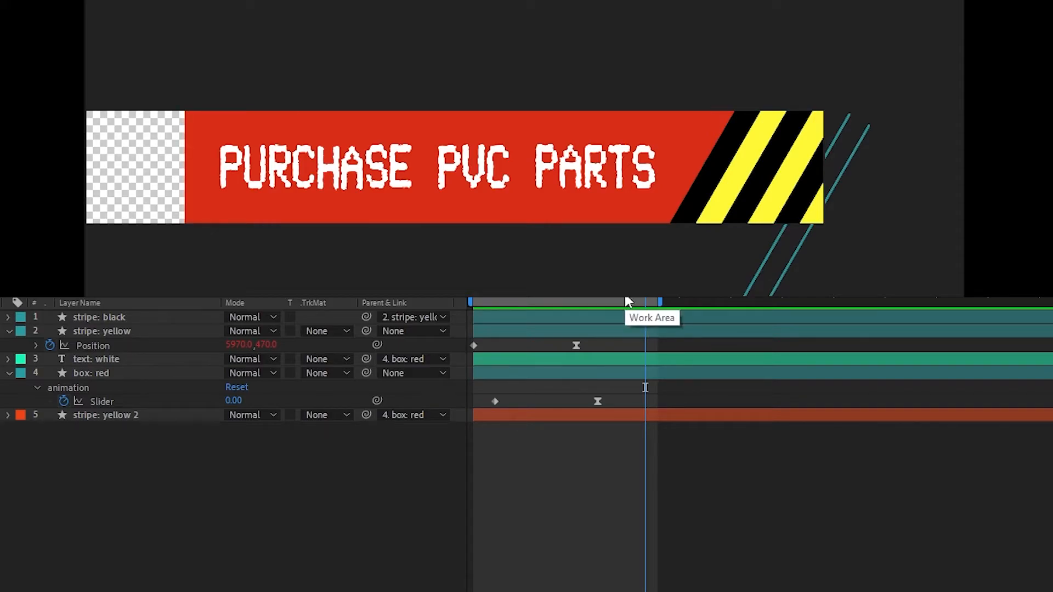
scroll(458, 172, "down", 2)
left_click_drag(631, 302, 718, 383)
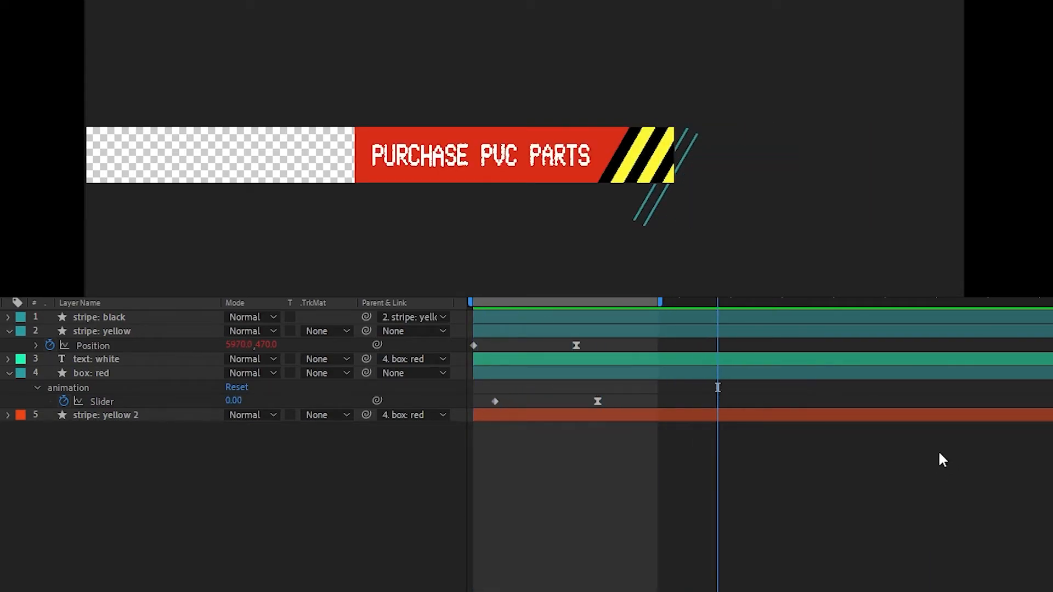
key("period")
key("period")
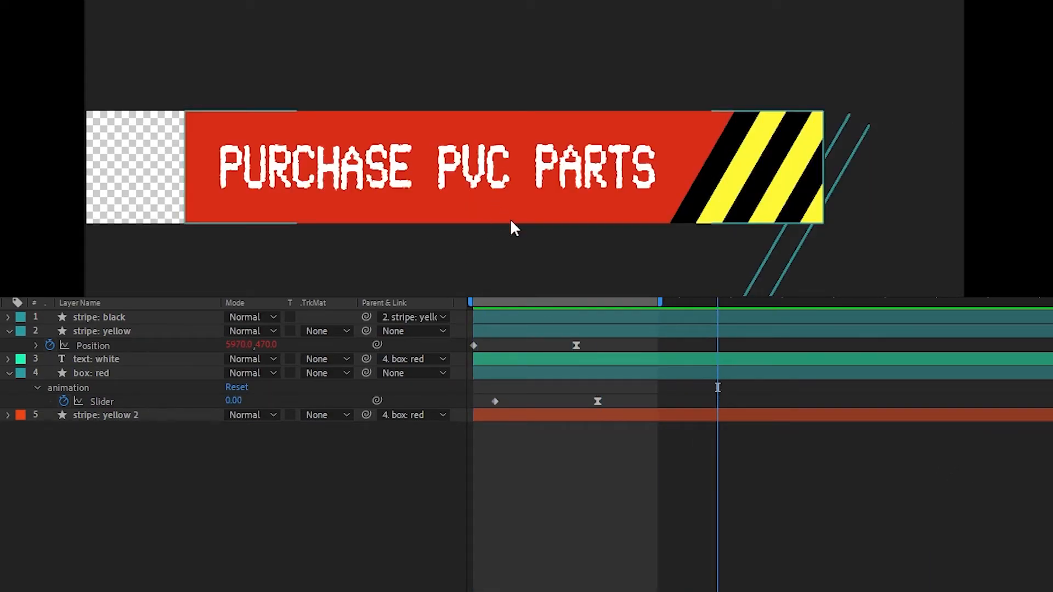
key("comma")
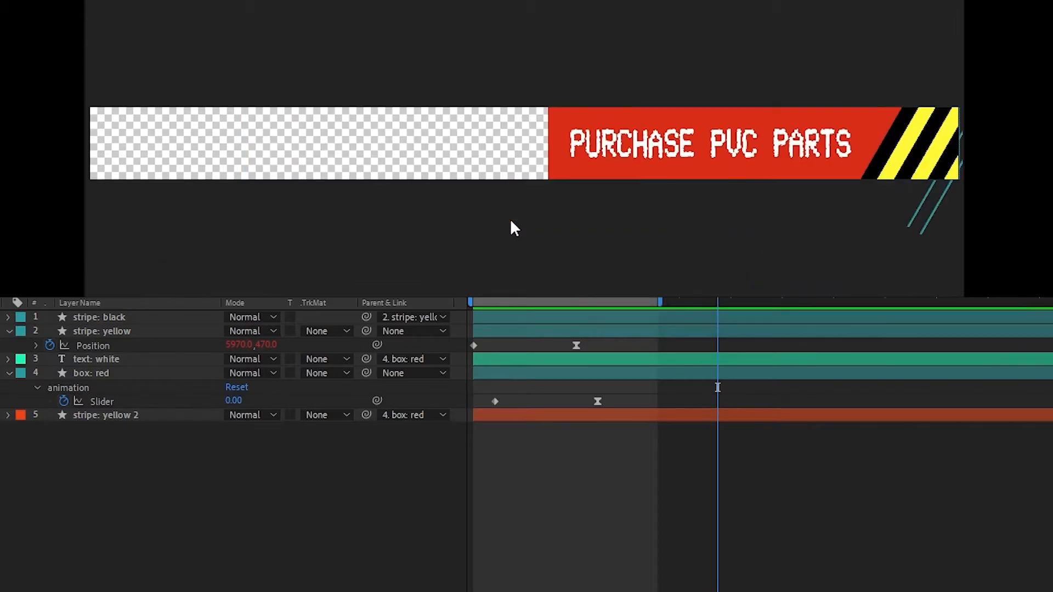
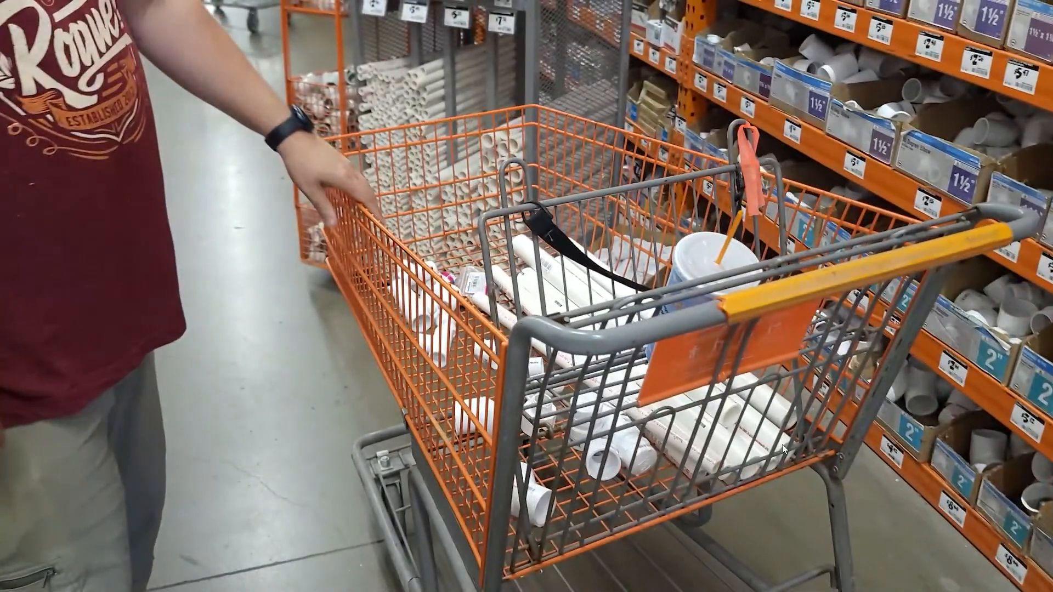
In Premiere Pro, select the task 01: purchase PVC parts clip, search the project for "freq" and open the Frequent Use sequence.
key("Escape")
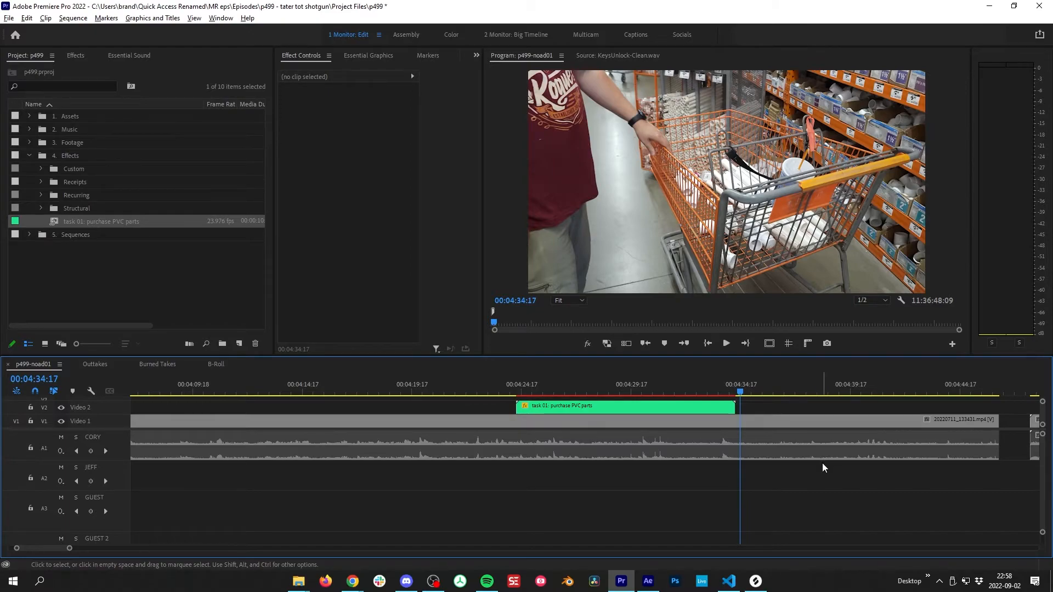
left_click(523, 390)
left_click(606, 406)
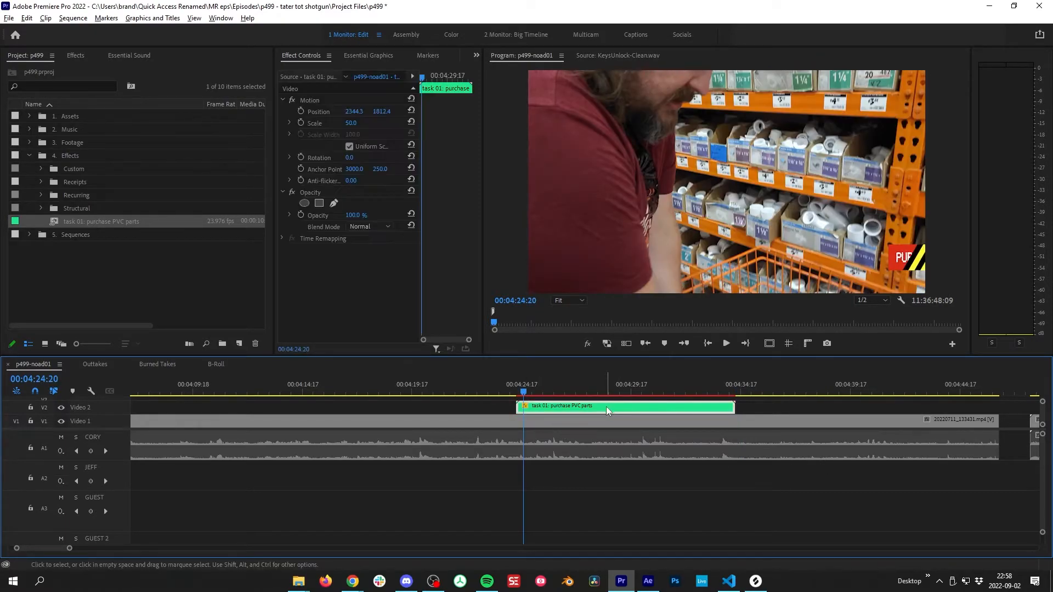
left_click(77, 86)
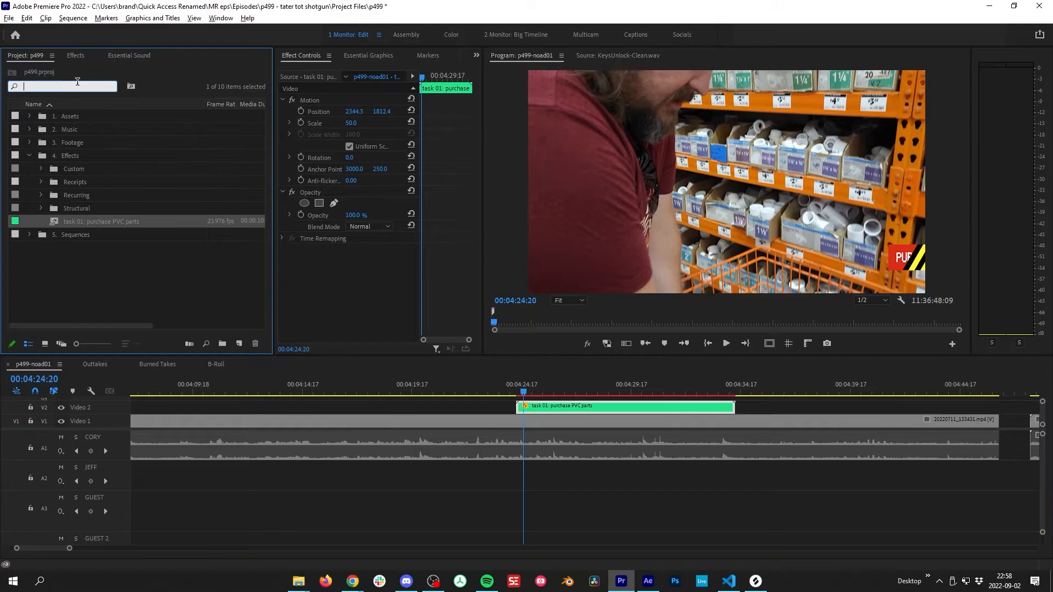
type("freq")
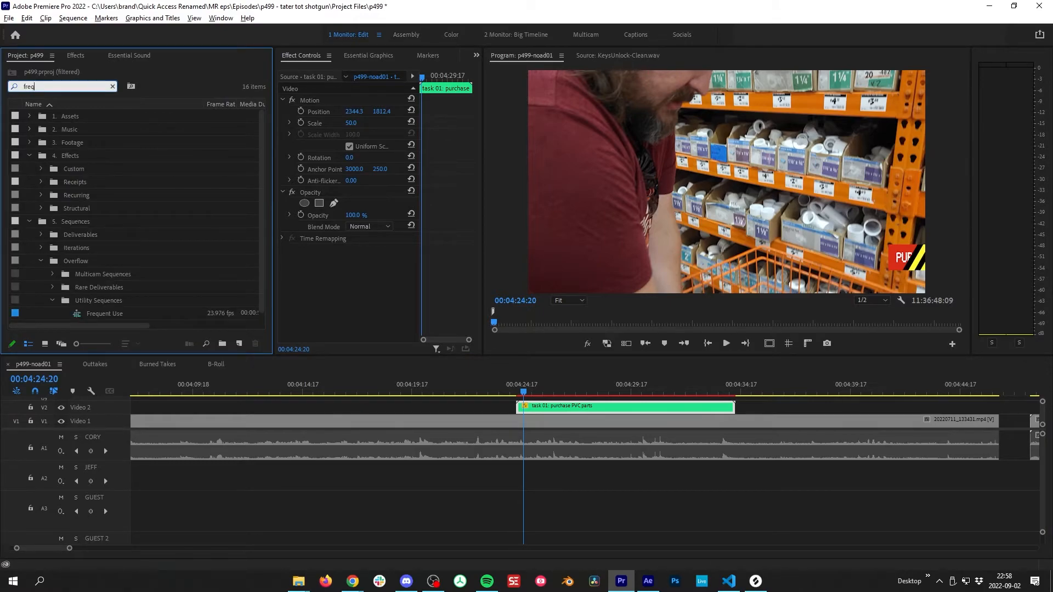
double_click(104, 314)
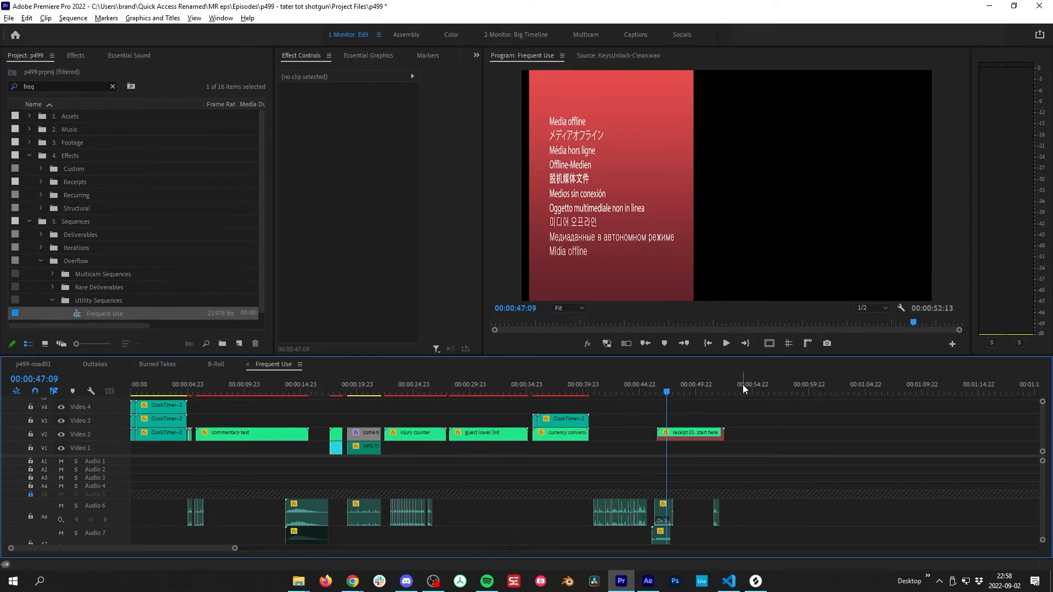
Paste the task 01: purchase PVC parts clip onto Video 2, after the receipt clip in the Frequent Use sequence.
left_click(779, 384)
key("=")
key("=")
key("=")
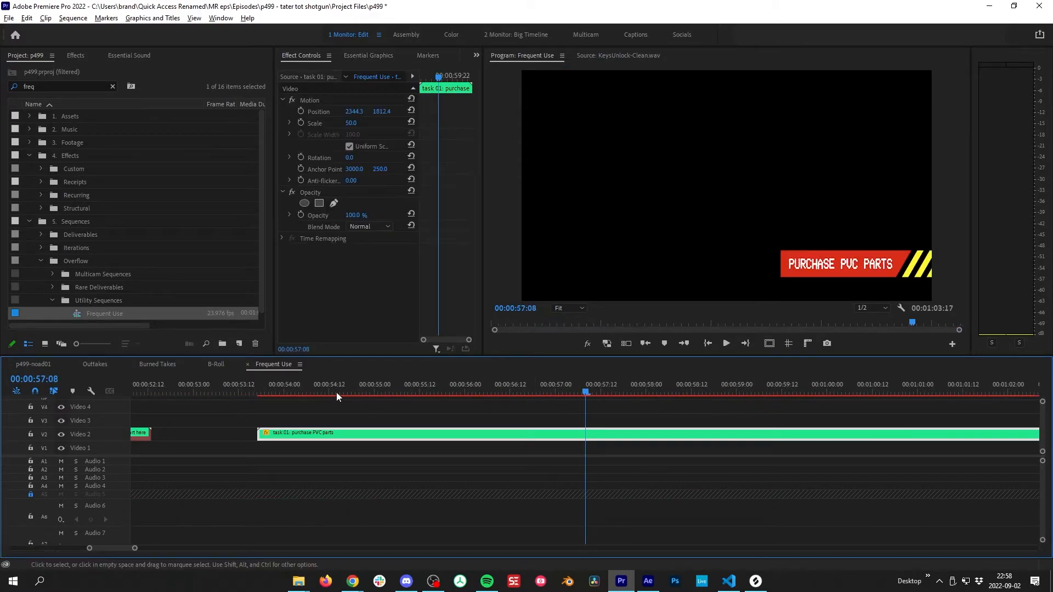
Check where the entrance ends in After Effects (0:00:01:05) and cut the pasted Premiere Pro clip at that same point.
key("alt+Tab")
left_click_drag(450, 305, 436, 316)
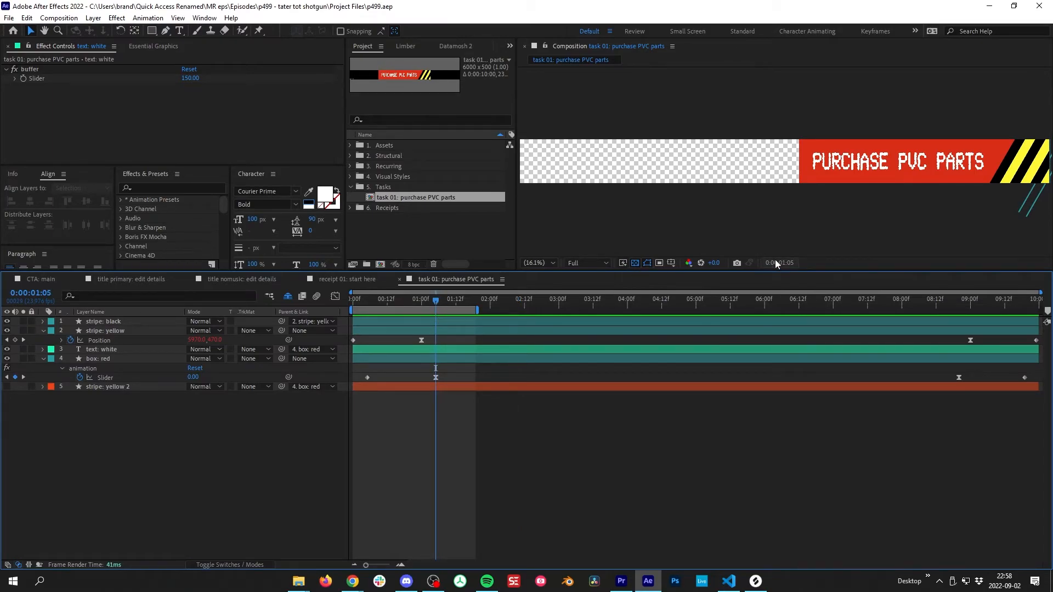
left_click(638, 581)
left_click_drag(386, 390, 366, 432)
key("ctrl+k")
left_click(380, 413)
left_click_drag(290, 383, 574, 413)
scroll(689, 443, "down", 2)
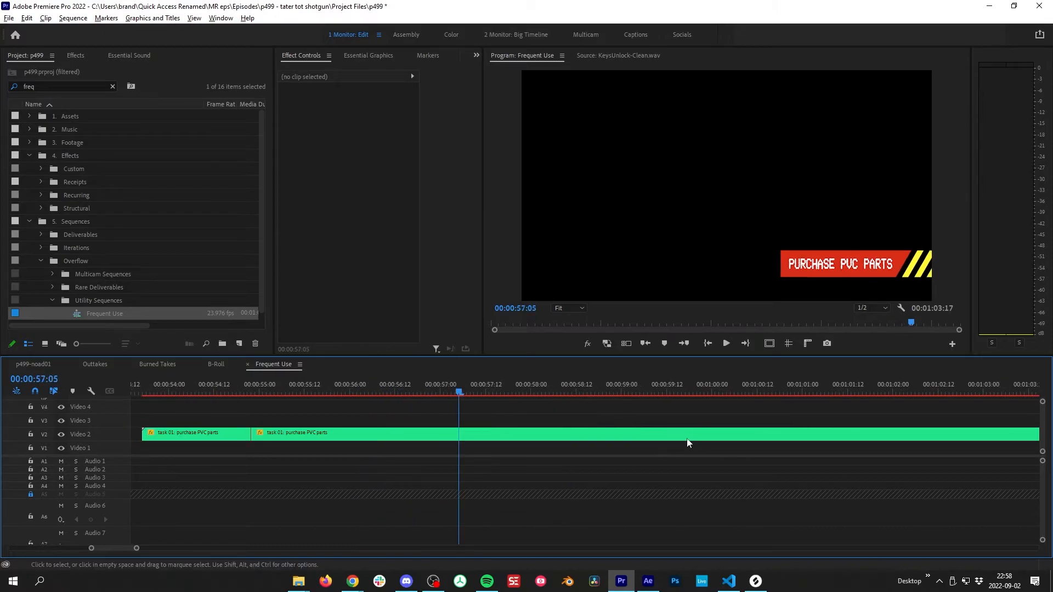
Check where the exit animation begins in After Effects and cut the task 01: purchase PVC parts clip in Premiere Pro at 00:01:02:11.
key("alt+Tab")
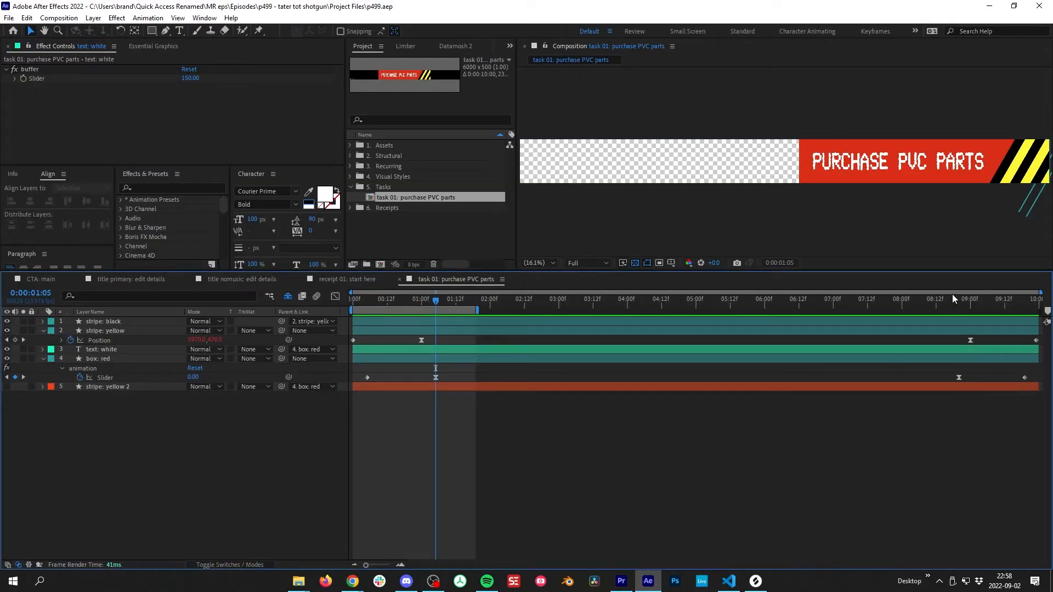
left_click(621, 581)
left_click(803, 386)
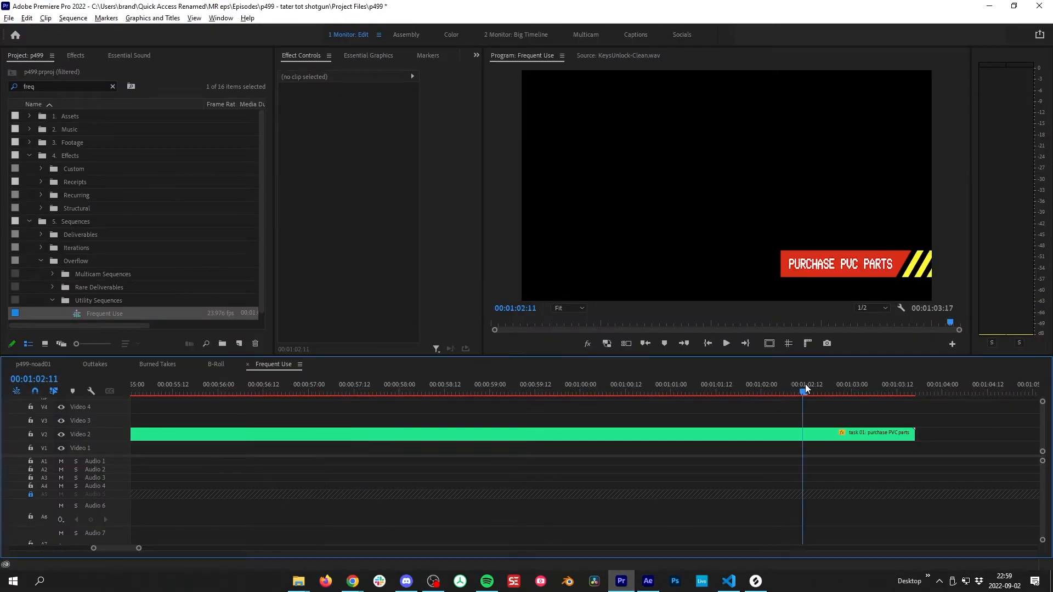
key("ctrl+k")
Arrange the cut clip with its middle section on Video 3 and its entrance and exit sections on Video 2, edges aligned.
left_click_drag(803, 433, 611, 425)
key("minus")
key("minus")
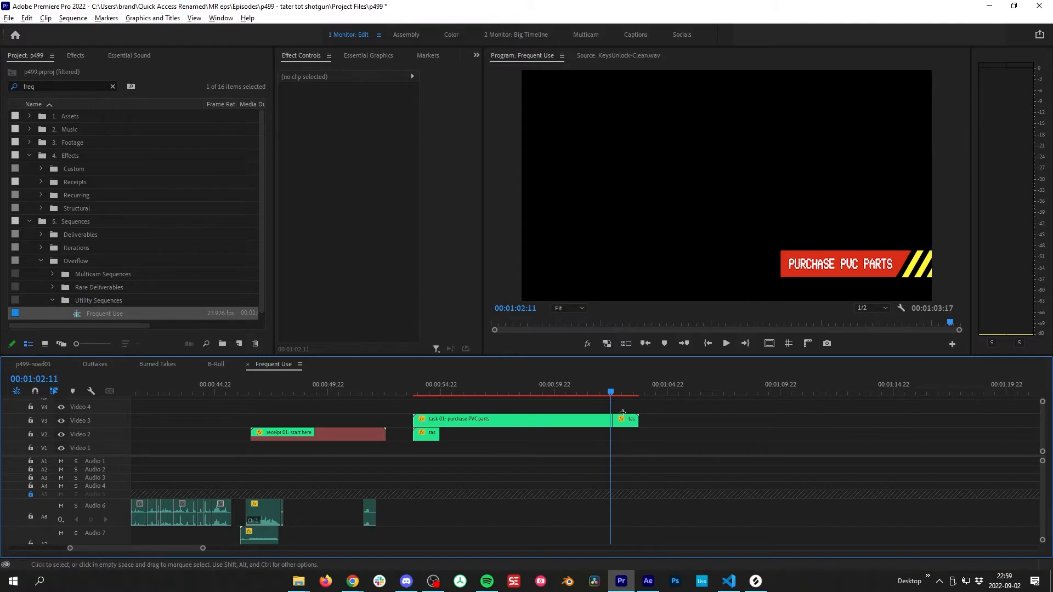
left_click_drag(415, 420, 439, 420)
left_click_drag(627, 420, 629, 435)
Add a frame hold at 00:00:54:22, the start of the middle section on Video 3.
key("=")
left_click_drag(797, 428, 307, 458)
left_click_drag(317, 389, 344, 393)
left_click_drag(709, 386, 437, 422)
left_click(695, 411)
key("Up")
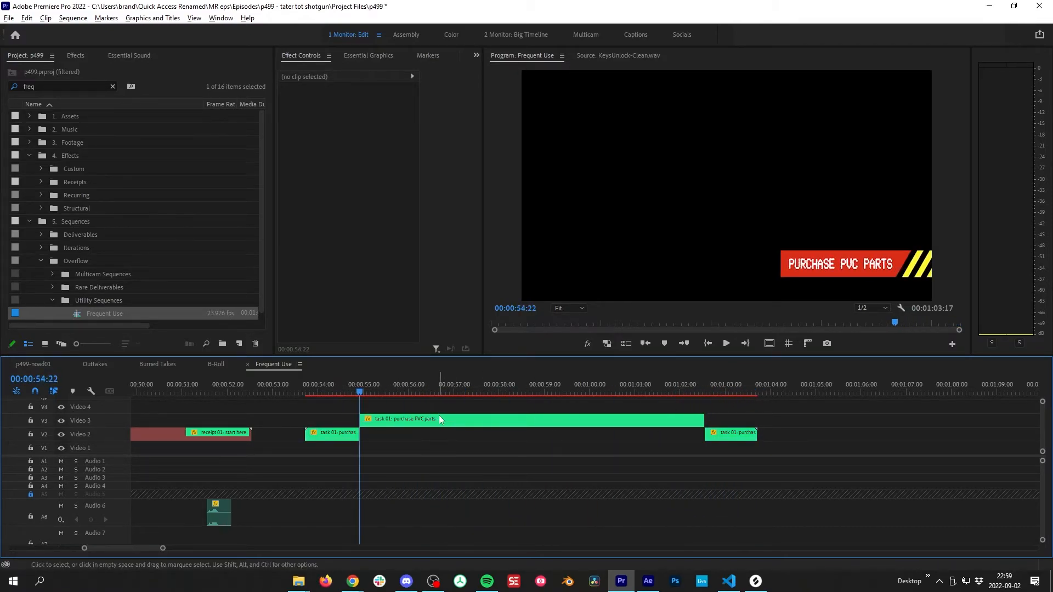
right_click(439, 419)
left_click(532, 394)
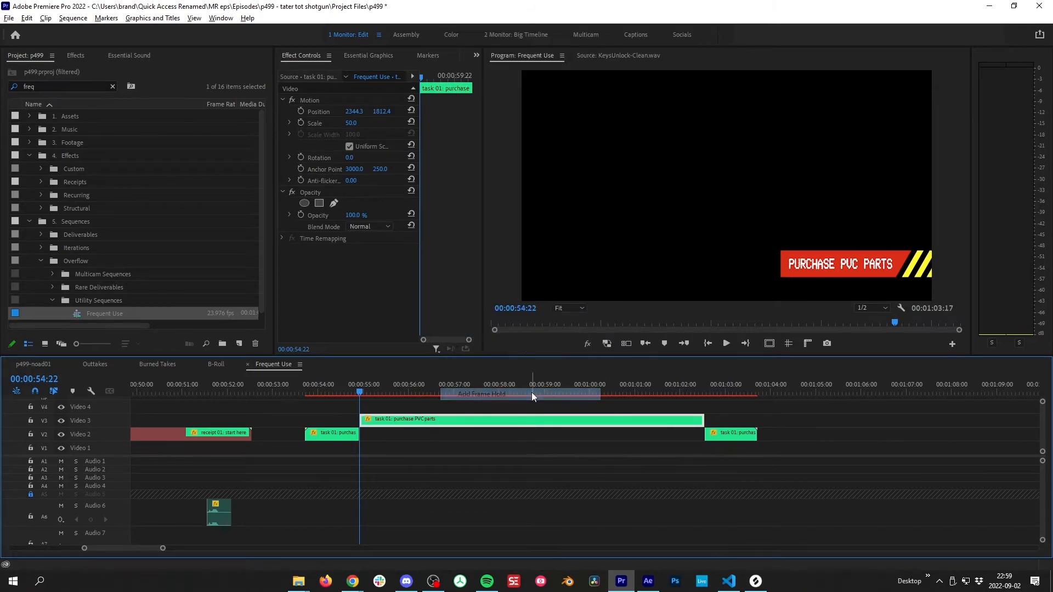
left_click(427, 447)
left_click_drag(384, 390, 430, 391)
left_click(403, 424)
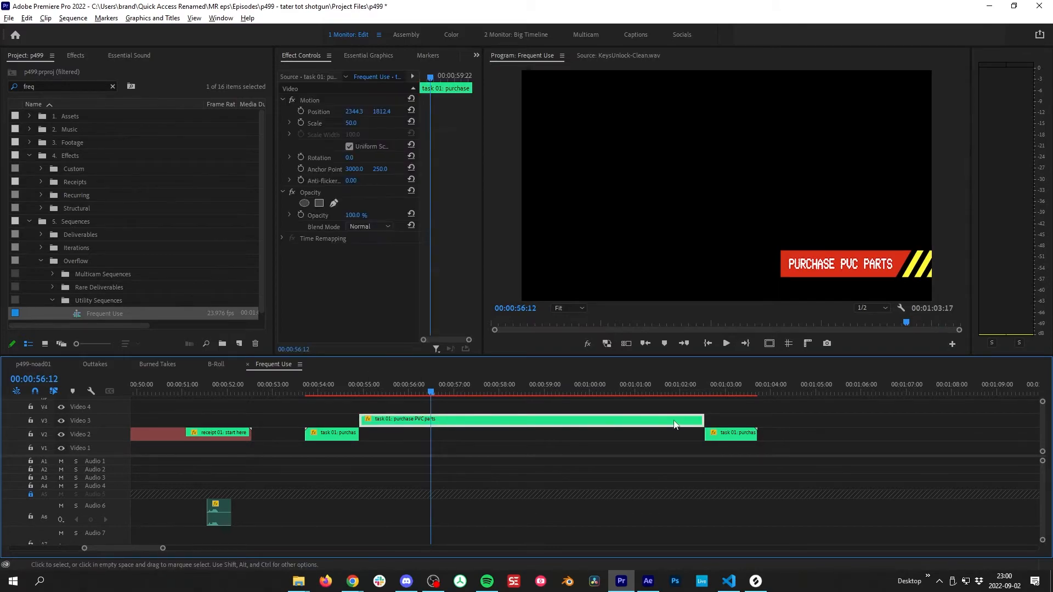
Try extending the held middle section and moving the exit section to follow it.
left_click_drag(703, 420, 1050, 416)
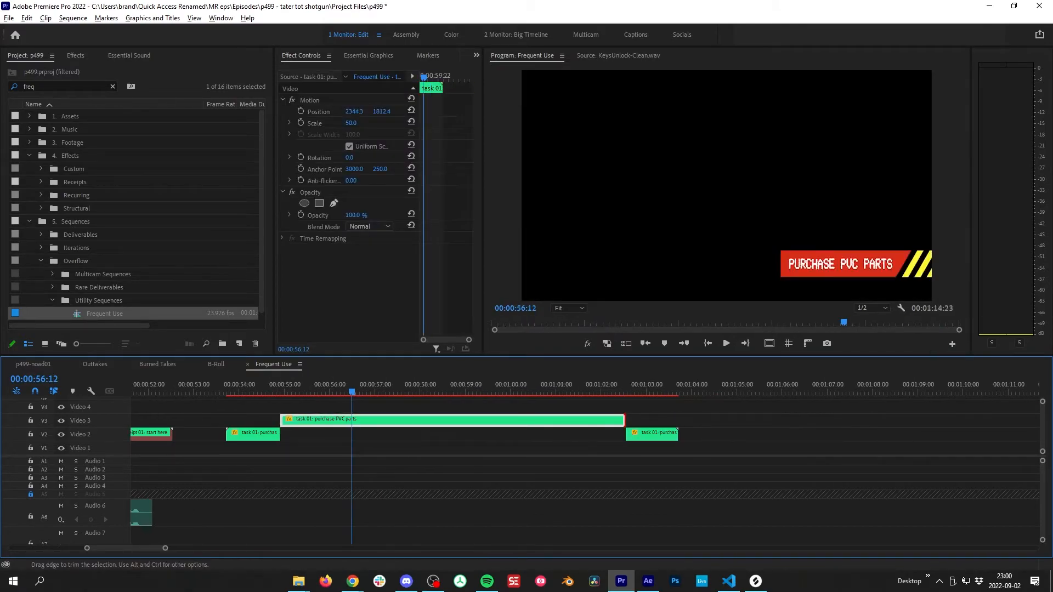
scroll(712, 438, "down", 7)
key("minus")
key("minus")
left_click_drag(567, 434, 713, 436)
left_click(763, 436)
key("ctrl+z")
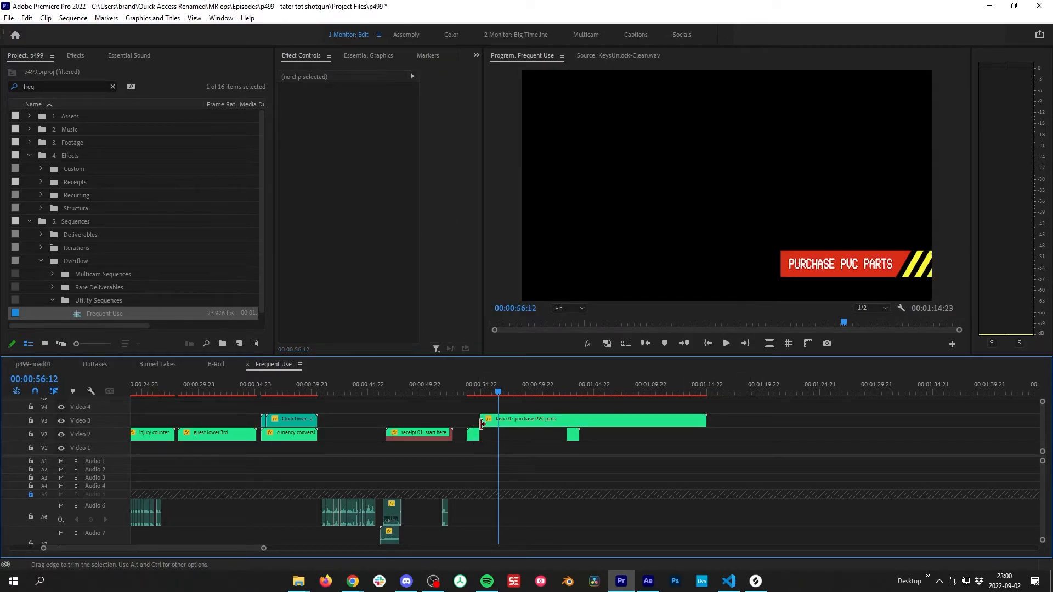
Shorten the held middle section to about two and a half seconds and place the exit section directly after it.
left_click_drag(713, 422, 509, 421)
left_click_drag(574, 440, 520, 436)
left_click(531, 424)
key("equal")
key("equal")
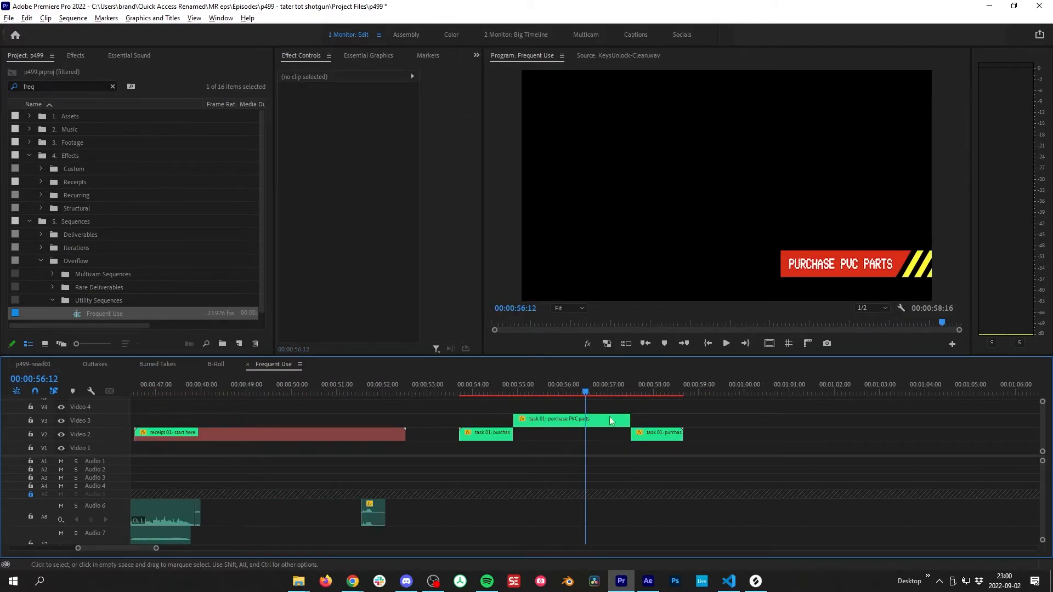
left_click_drag(564, 387, 432, 441)
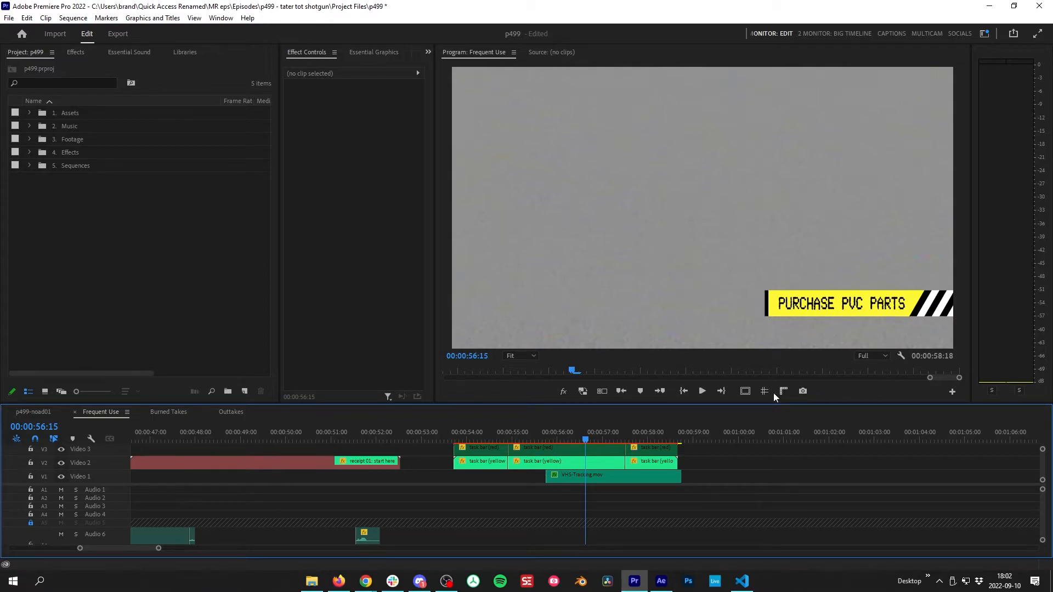
Enable and disable the three task bar (red) clips on Video 3 to compare the red and yellow versions.
left_click_drag(653, 437, 615, 437)
left_click_drag(627, 554, 450, 443)
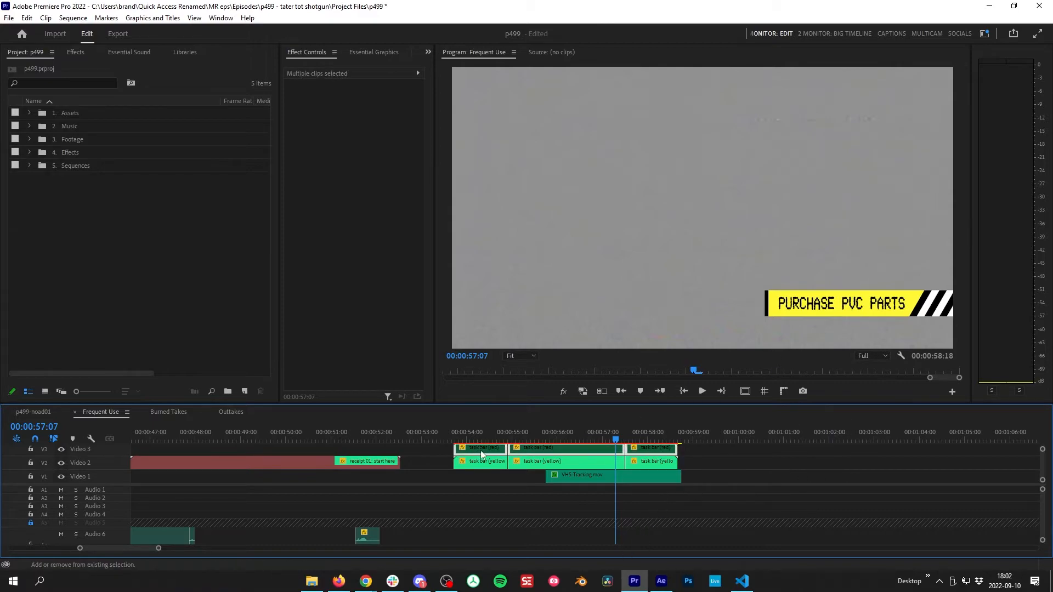
key("shift+e")
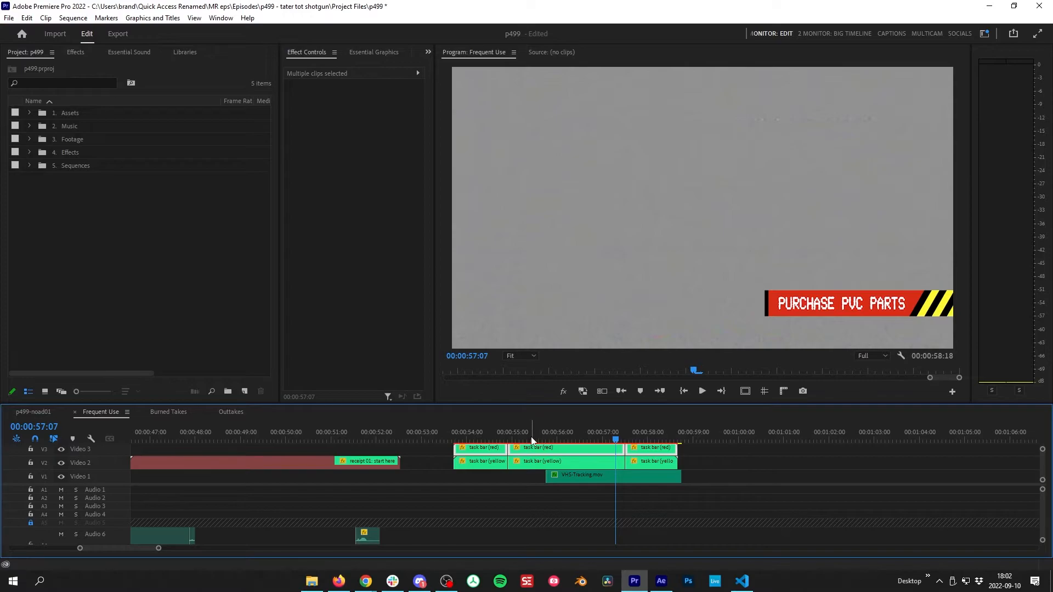
key("shift+e")
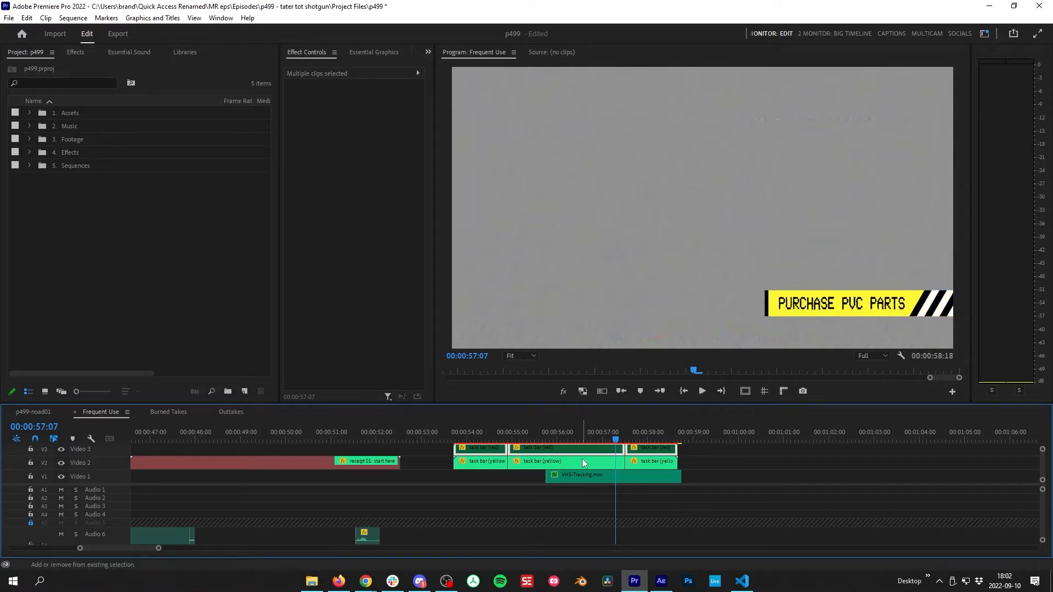
left_click(736, 465)
Switch to After Effects, add a null object to task 01: purchase PVC parts, name it controller and hide it.
left_click(661, 581)
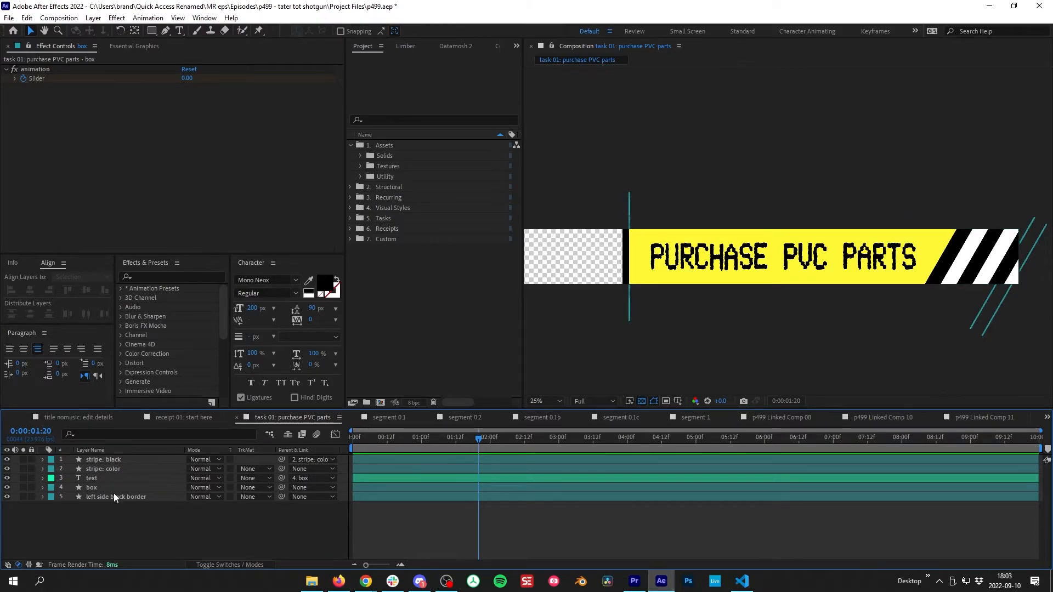
left_click(113, 478)
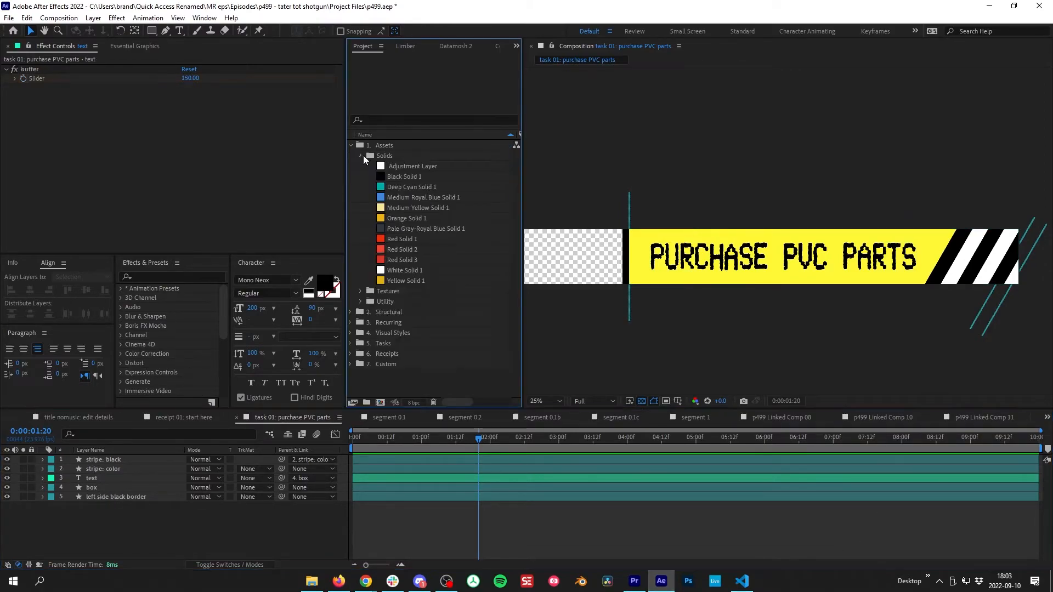
right_click(411, 519)
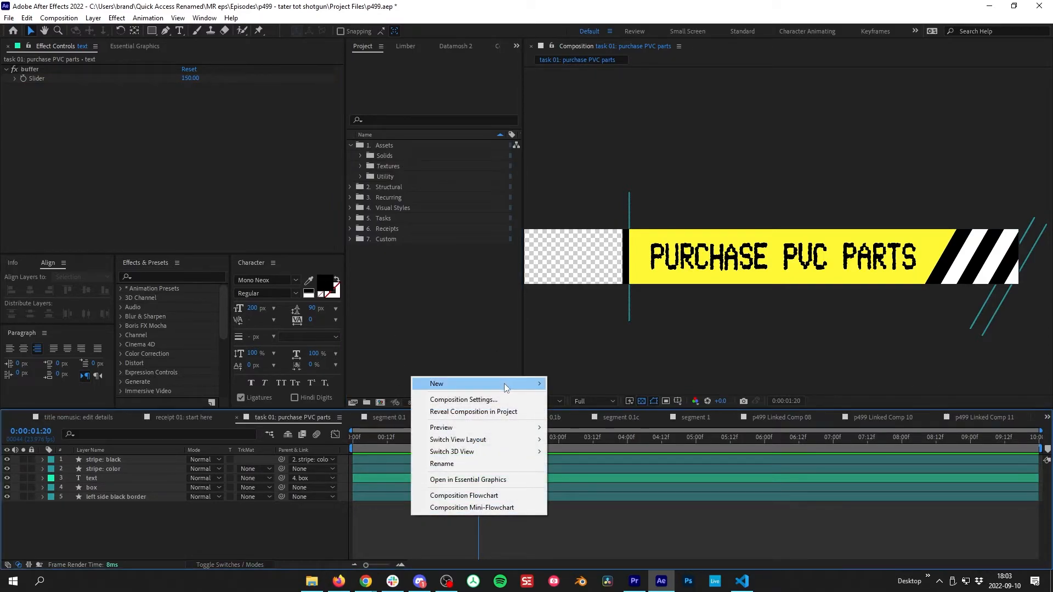
mouse_move(507, 383)
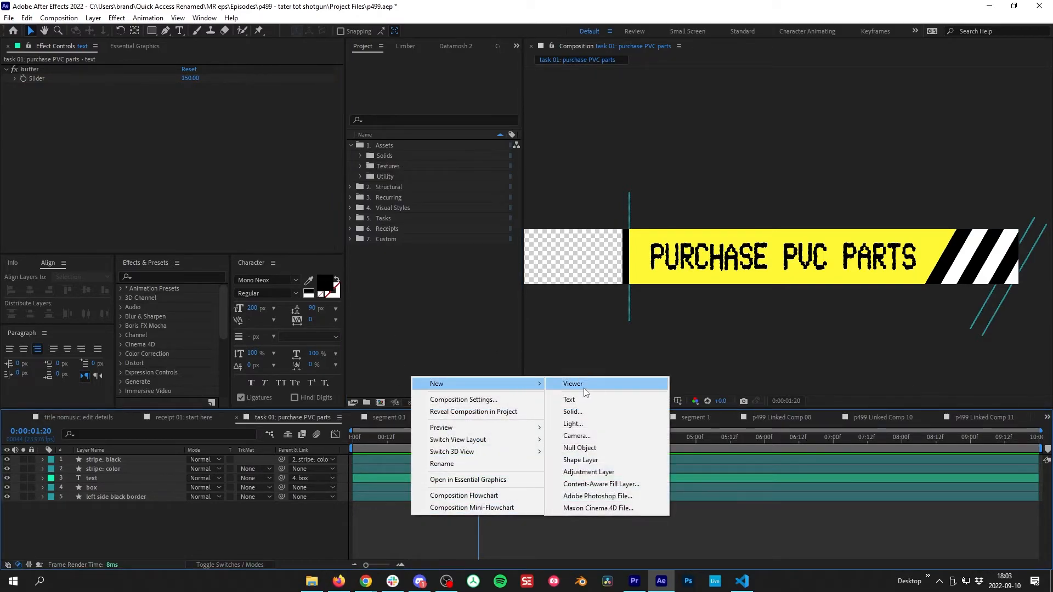
left_click(597, 448)
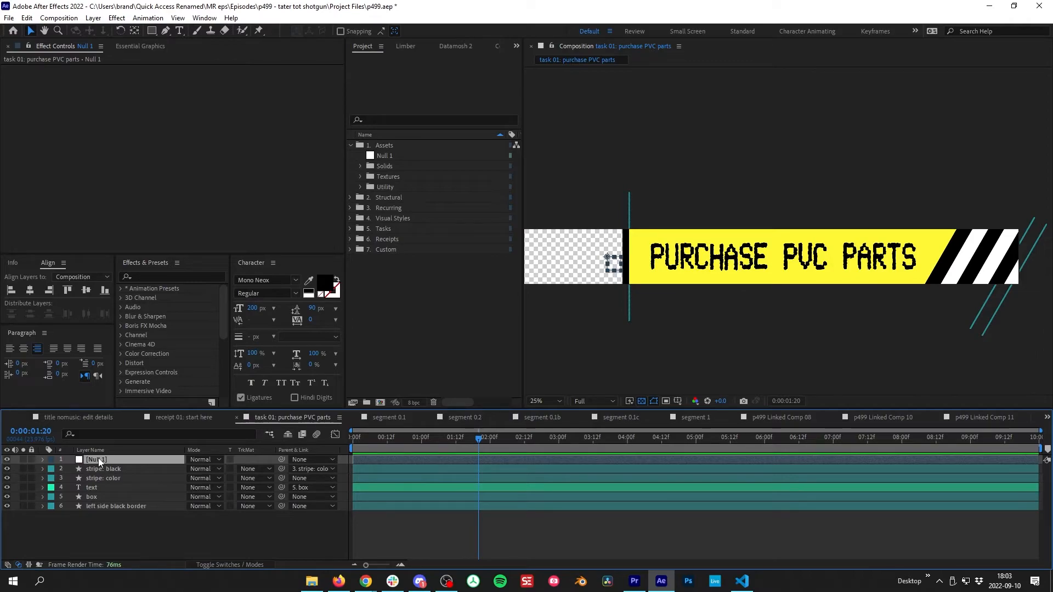
key("Return")
type("controller")
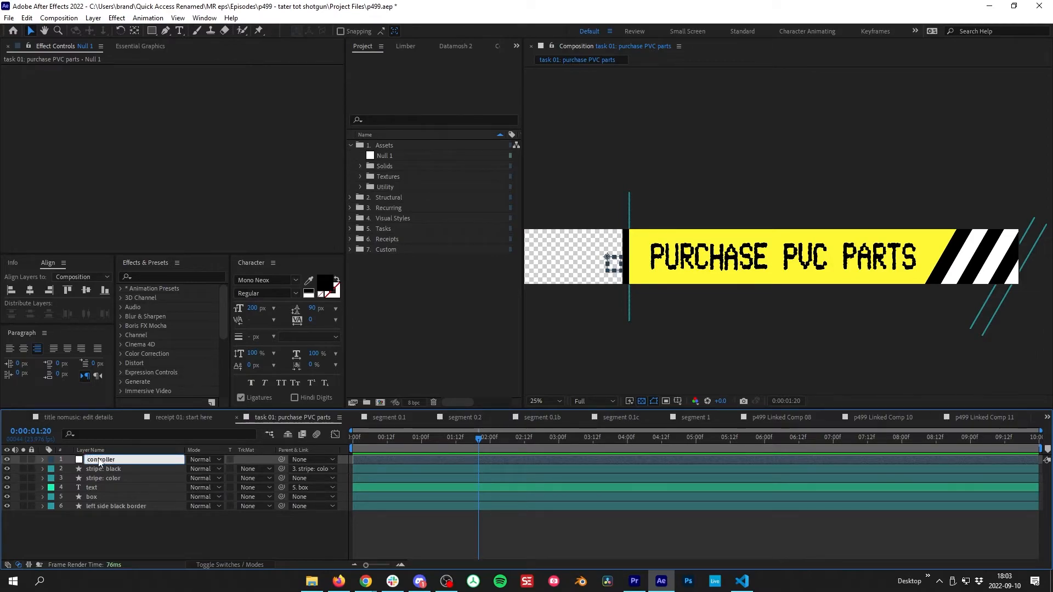
key("Return")
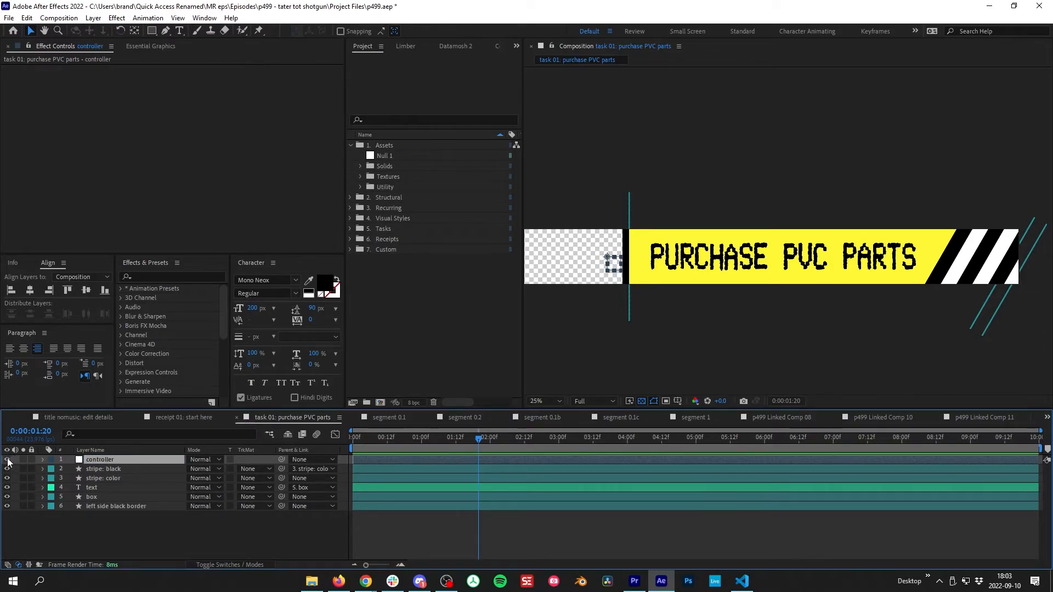
Apply a Dropdown Menu Control effect to the controller null and expand its properties in the layer list.
right_click(124, 118)
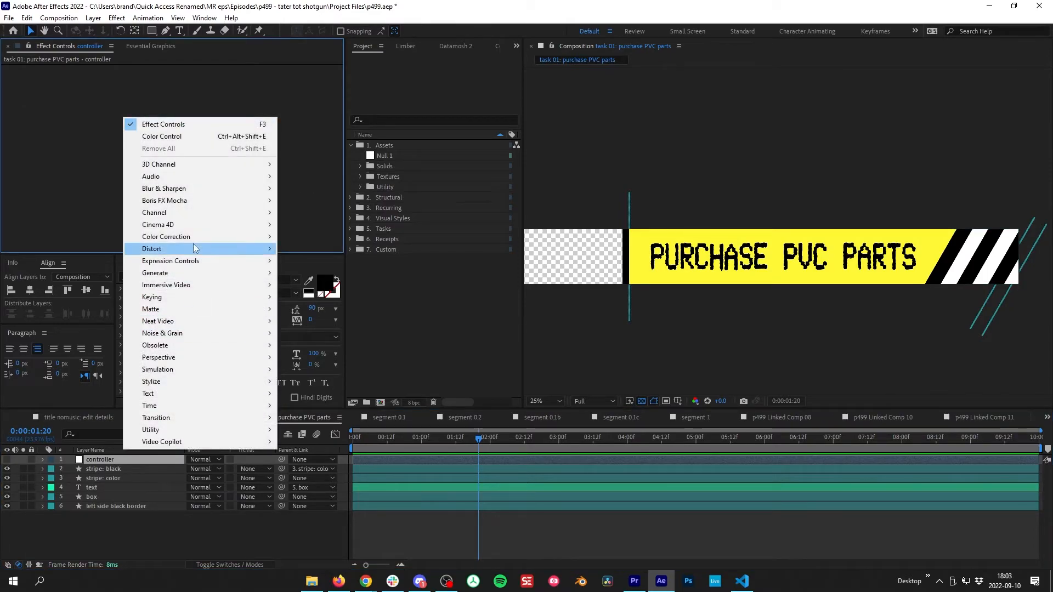
mouse_move(226, 261)
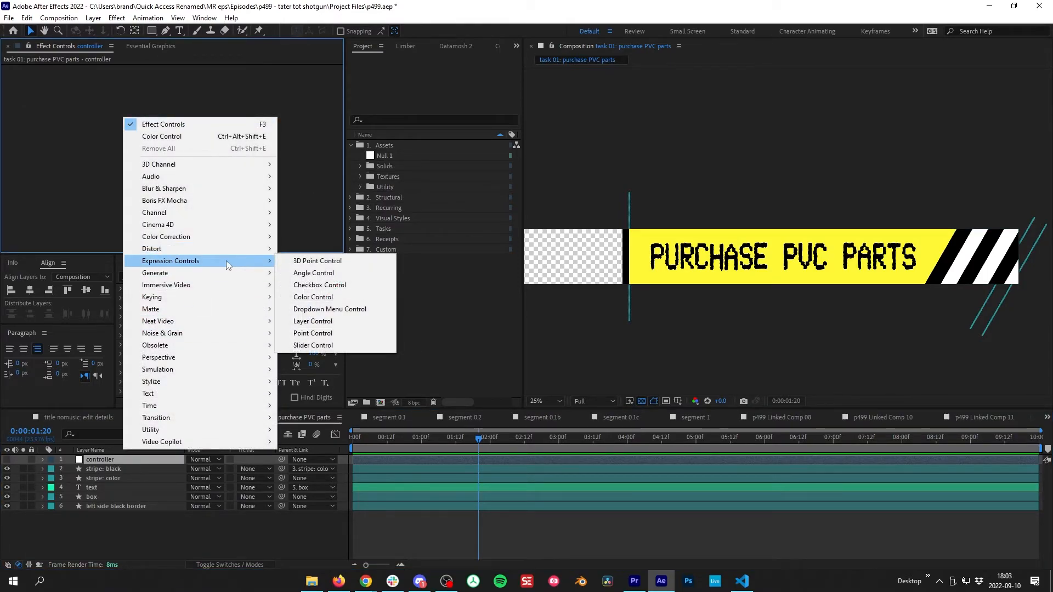
left_click(345, 310)
key("e")
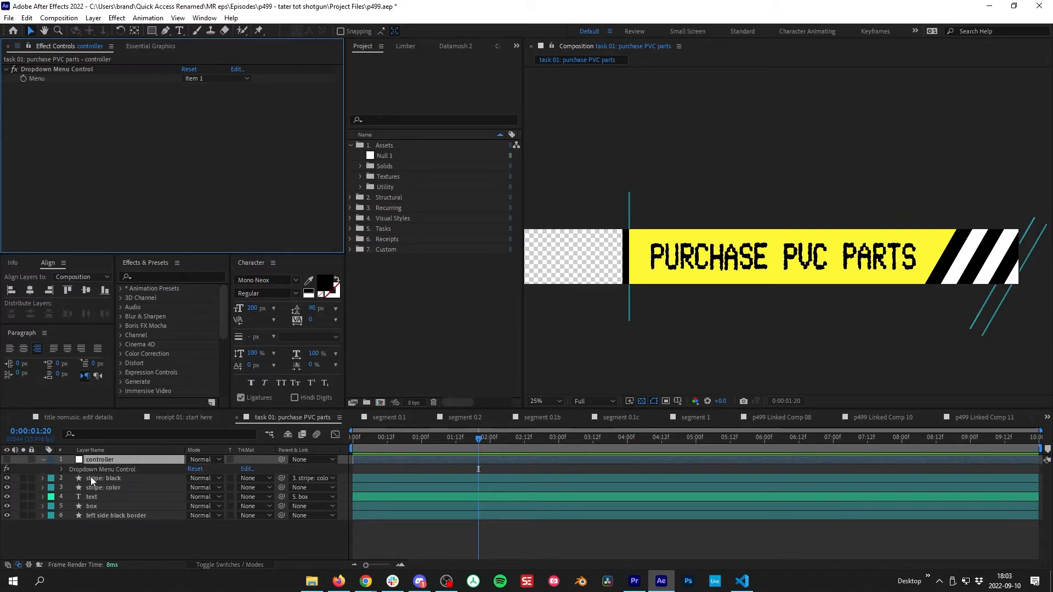
left_click(62, 469)
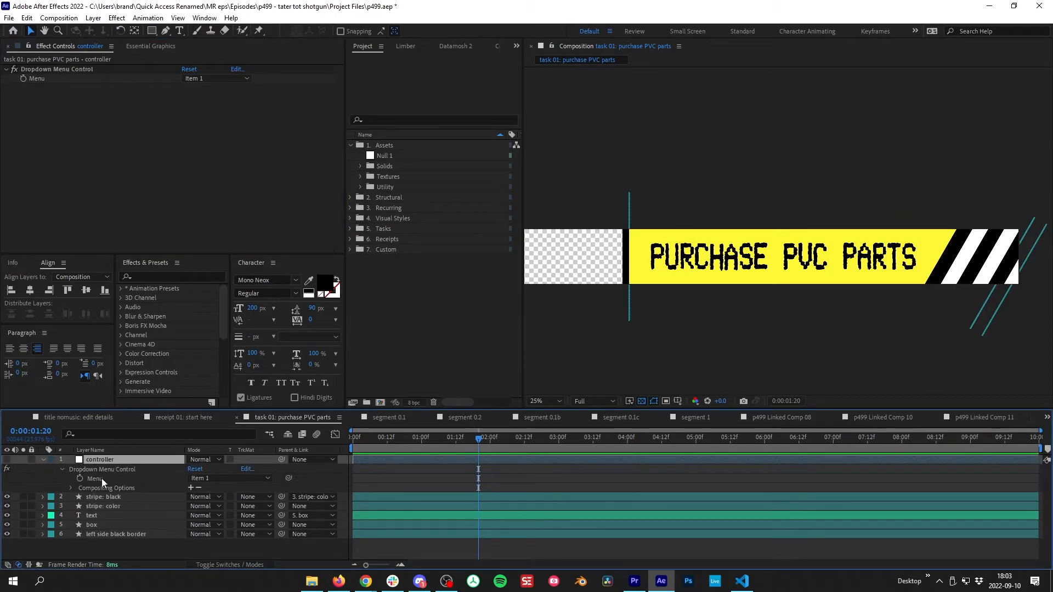
Rename the first two dropdown items red and yellow, and delete the third item.
left_click(245, 468)
double_click(488, 264)
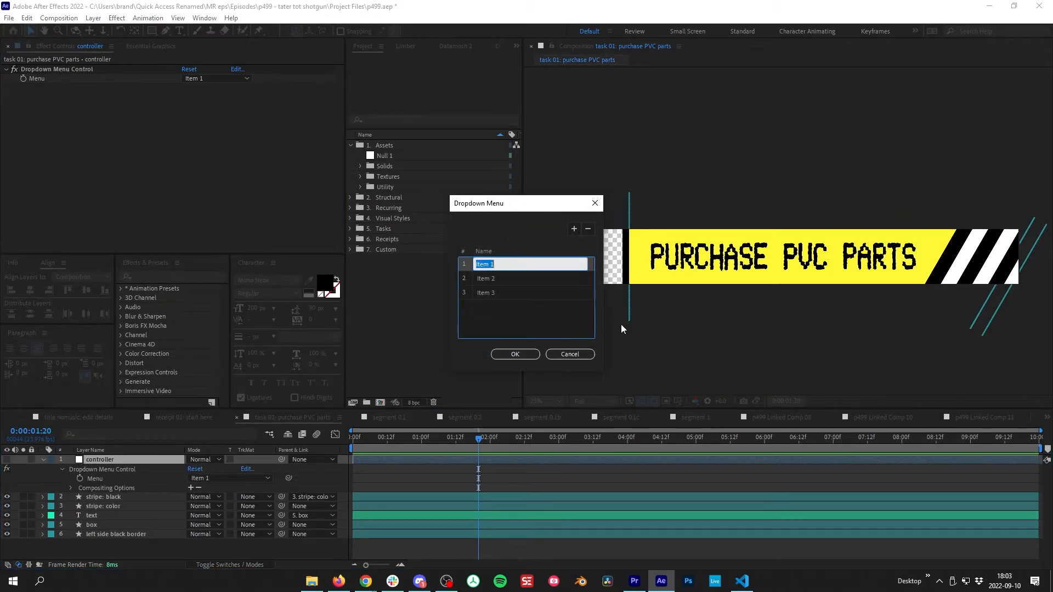
type("red")
key("Return")
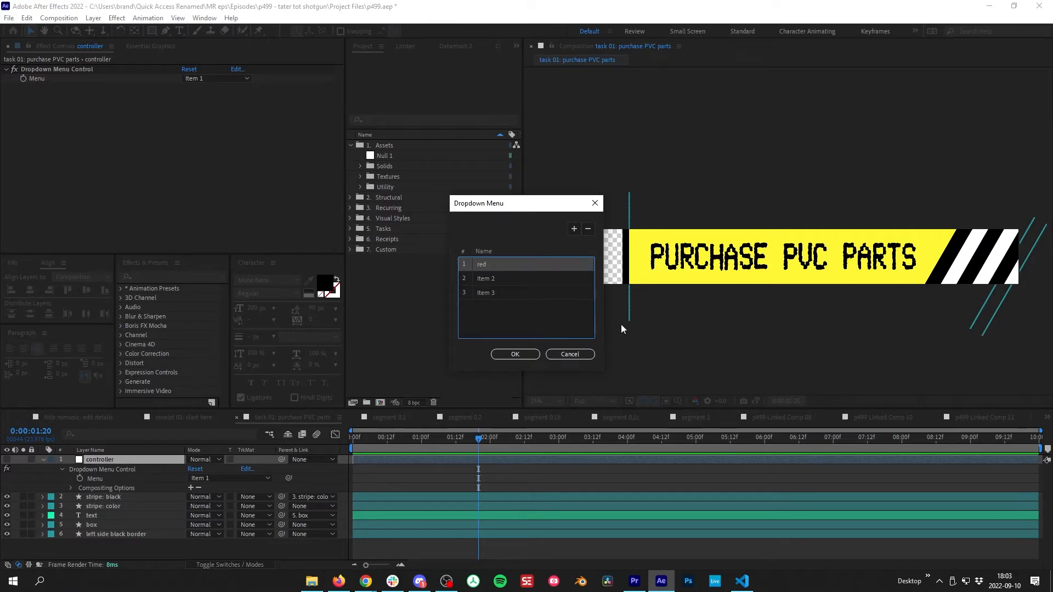
double_click(482, 278)
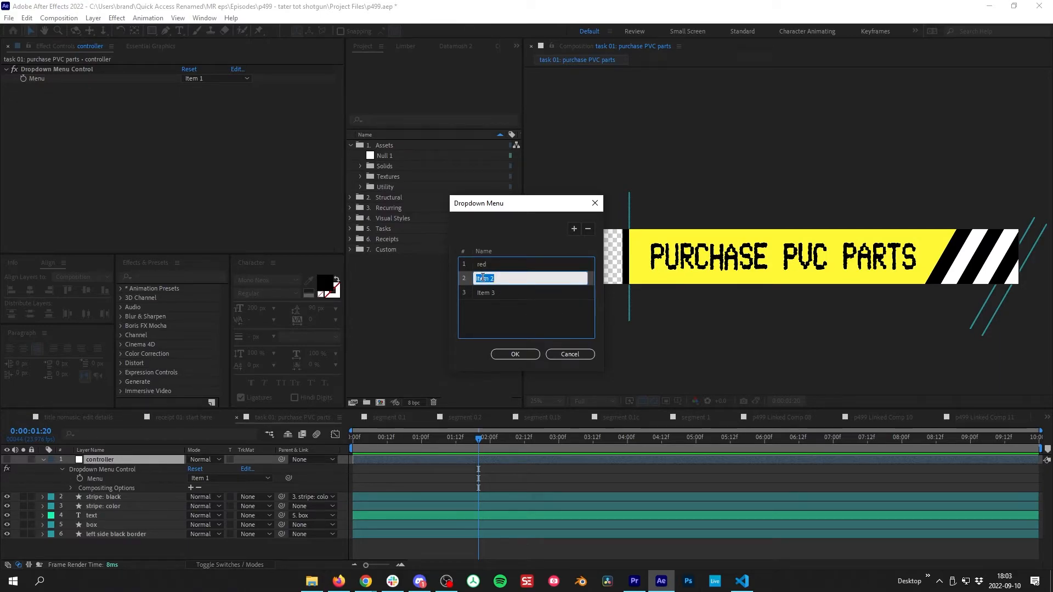
type("yellow")
key("Return")
double_click(523, 293)
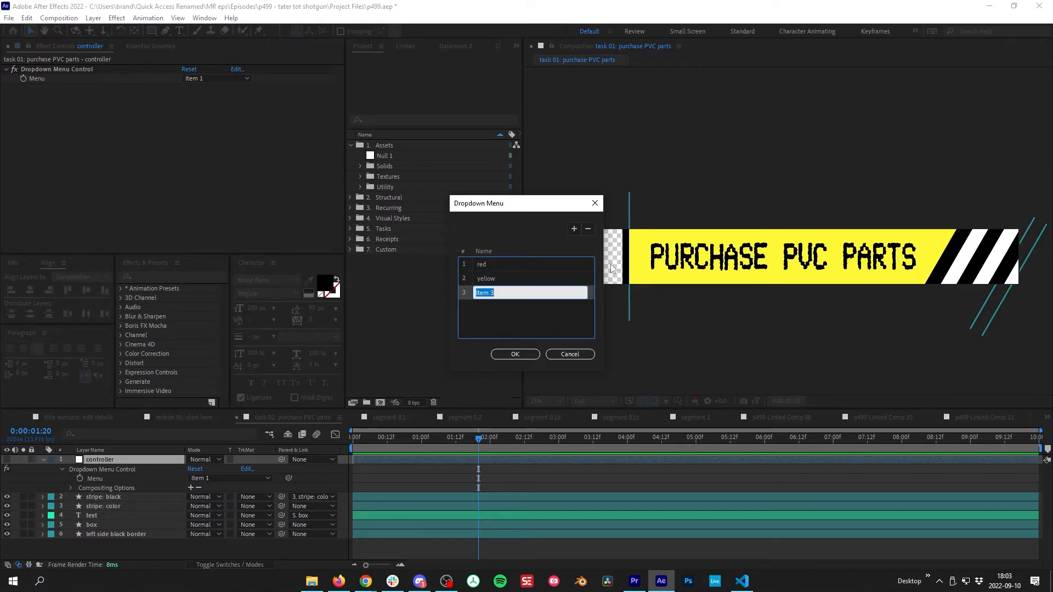
left_click(588, 229)
left_click(520, 354)
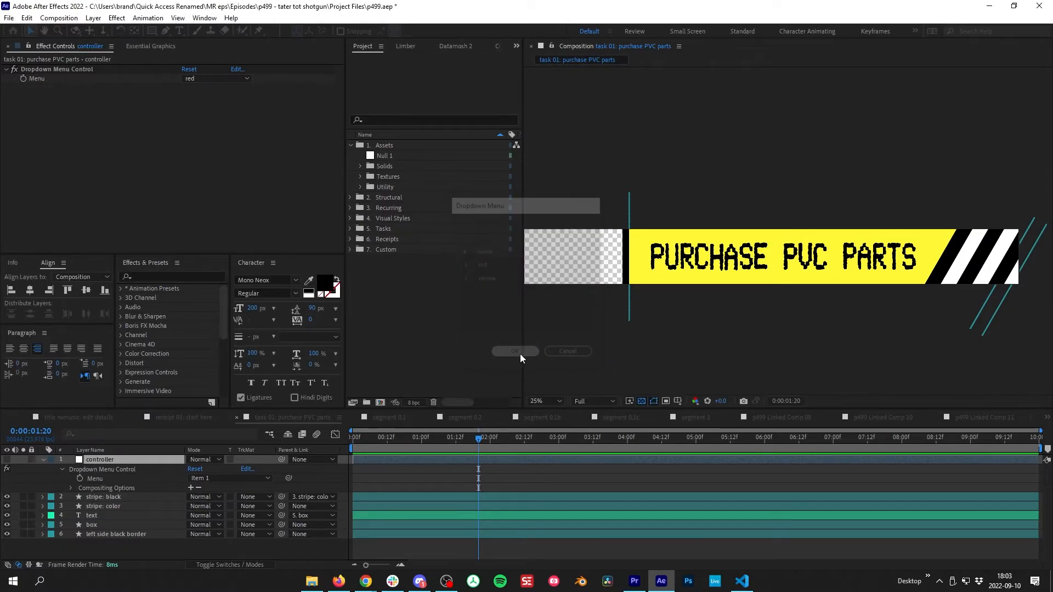
Rename the controller's Dropdown Menu Control effect as color palette.
left_click(71, 70)
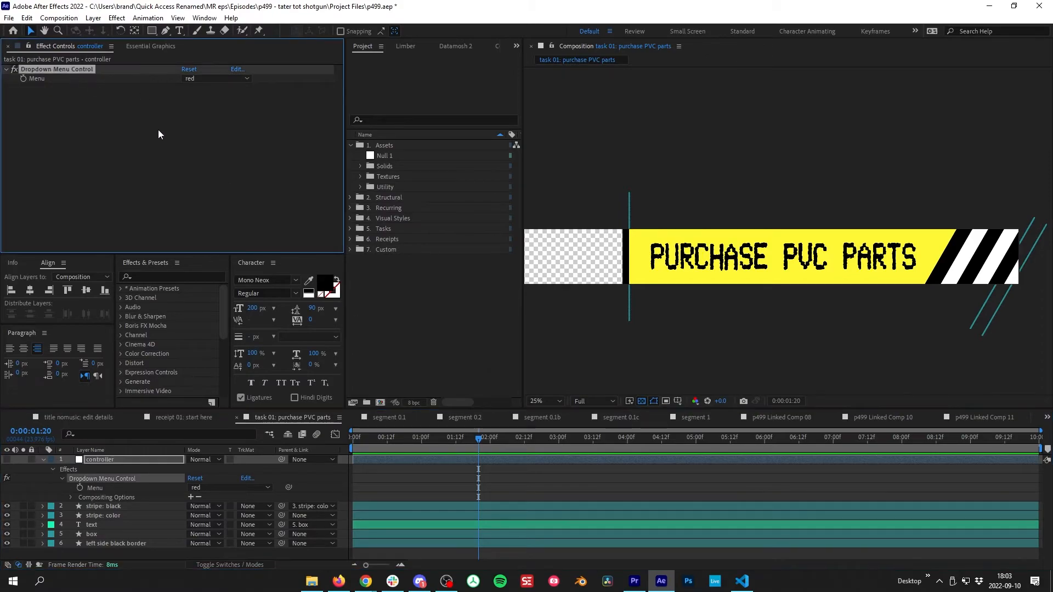
key("Return")
type("col")
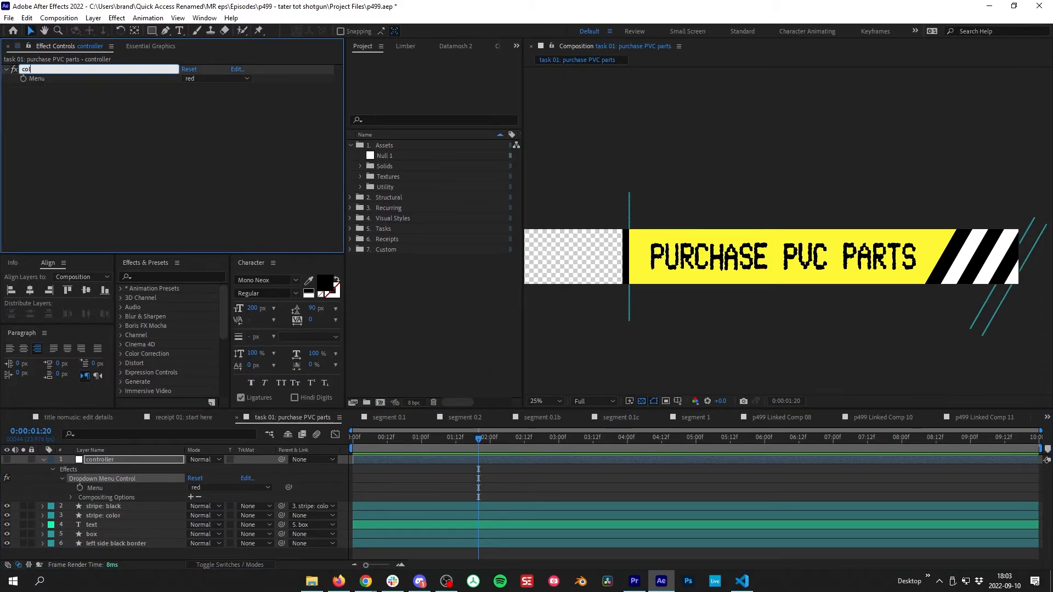
type("or palette")
key("Return")
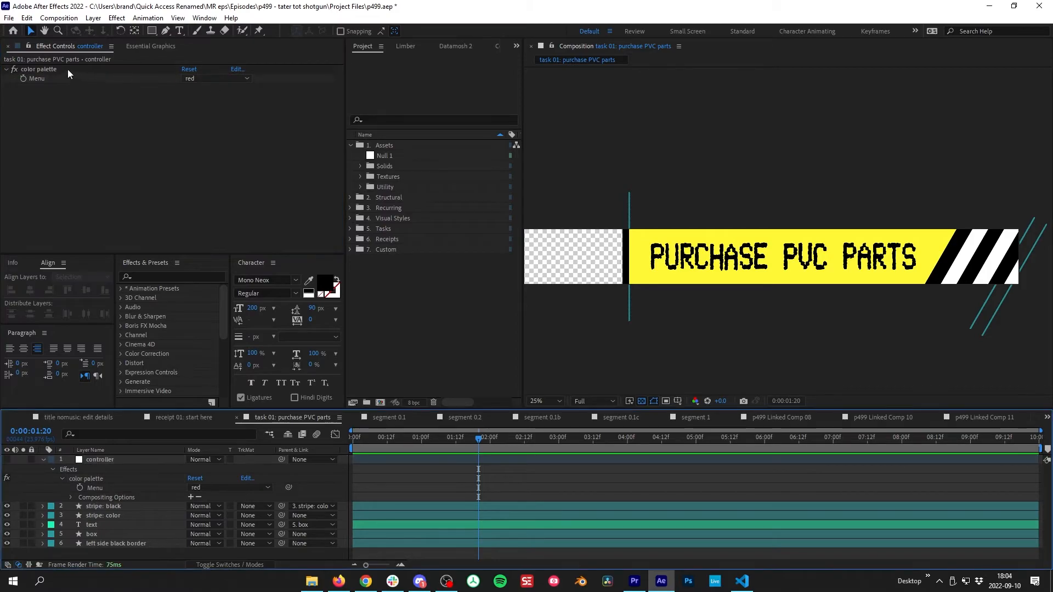
Rename the motion graphics template from the composition as task bar in Essential Graphics.
left_click(159, 46)
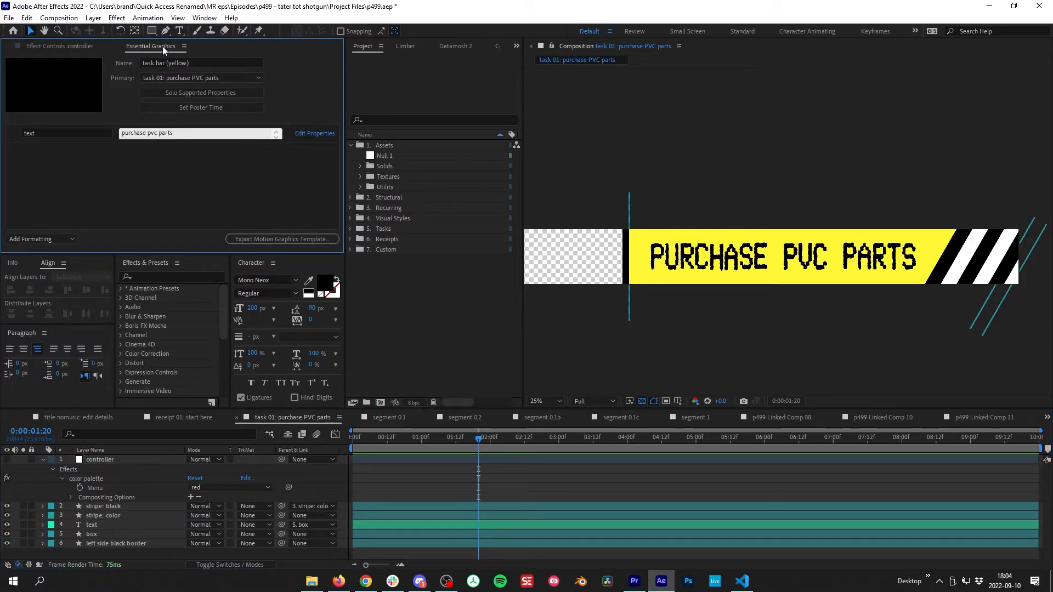
left_click_drag(190, 63, 165, 63)
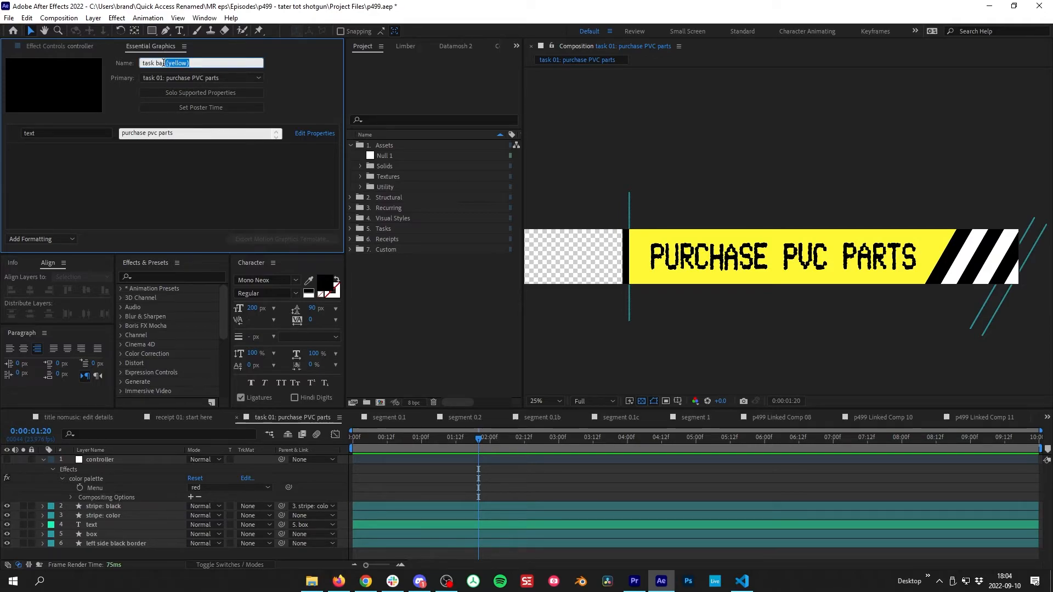
left_click(171, 178)
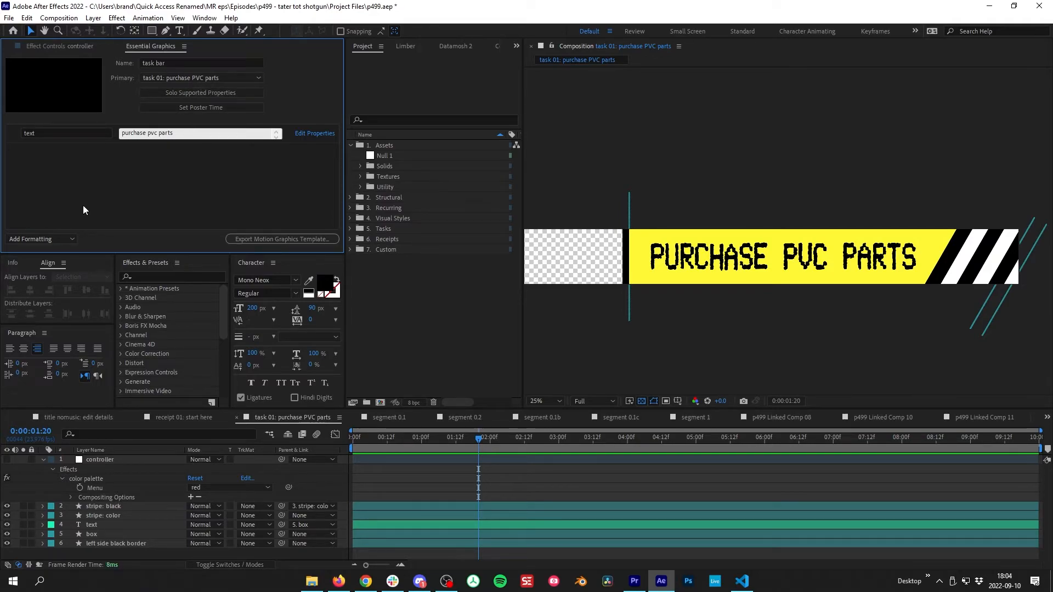
Add the controller's color palette menu to the task bar template in Essential Graphics and test switching it between yellow and red.
right_click(102, 488)
left_click(115, 481)
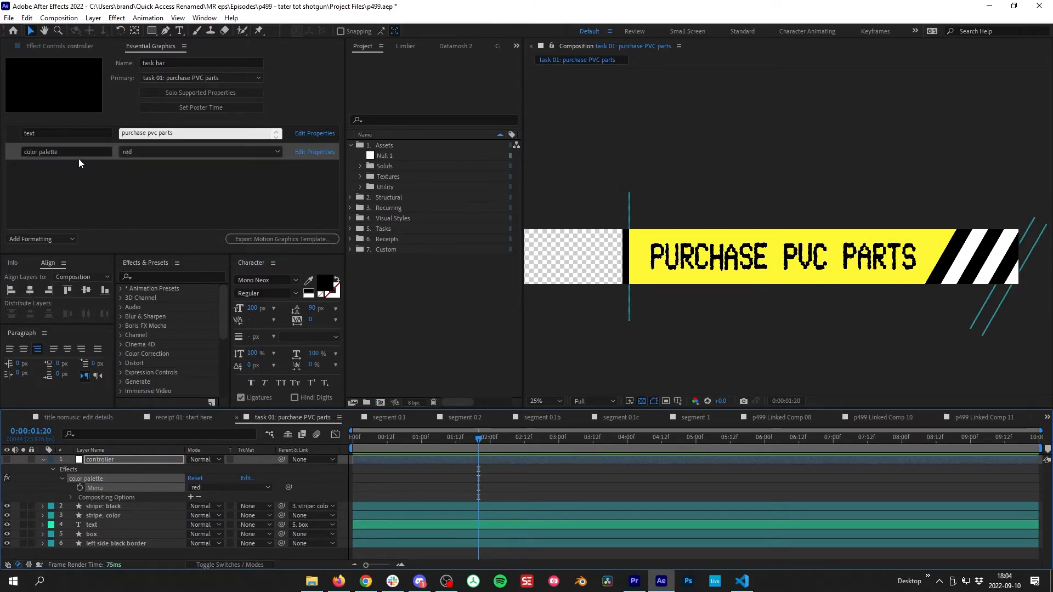
left_click(170, 154)
left_click(172, 166)
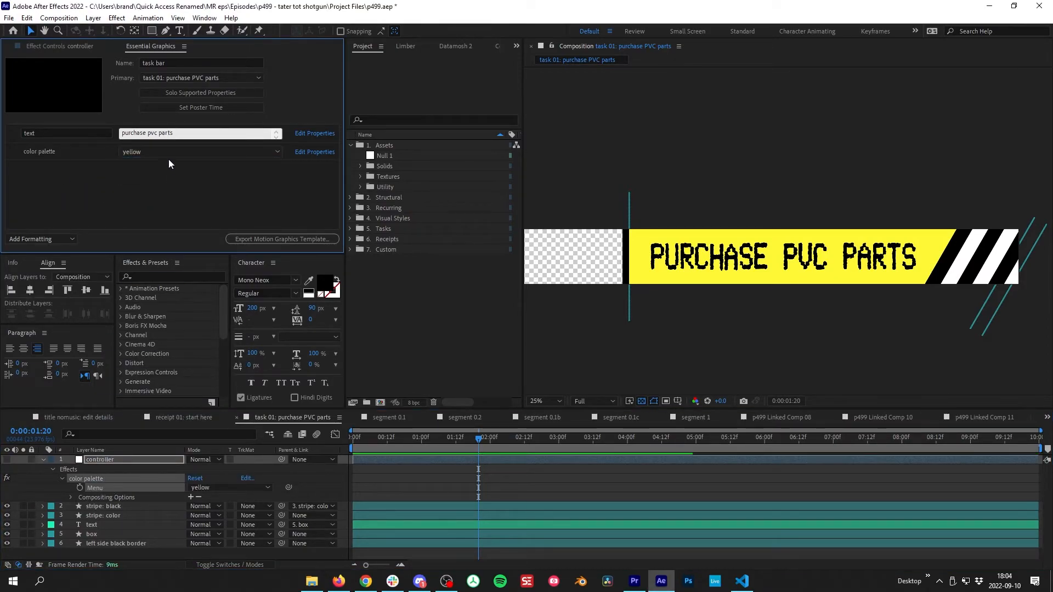
left_click(163, 153)
left_click(162, 176)
Switch to Premiere Pro and view the Essential Graphics properties of the yellow task bar clip in a widened panel.
left_click(656, 585)
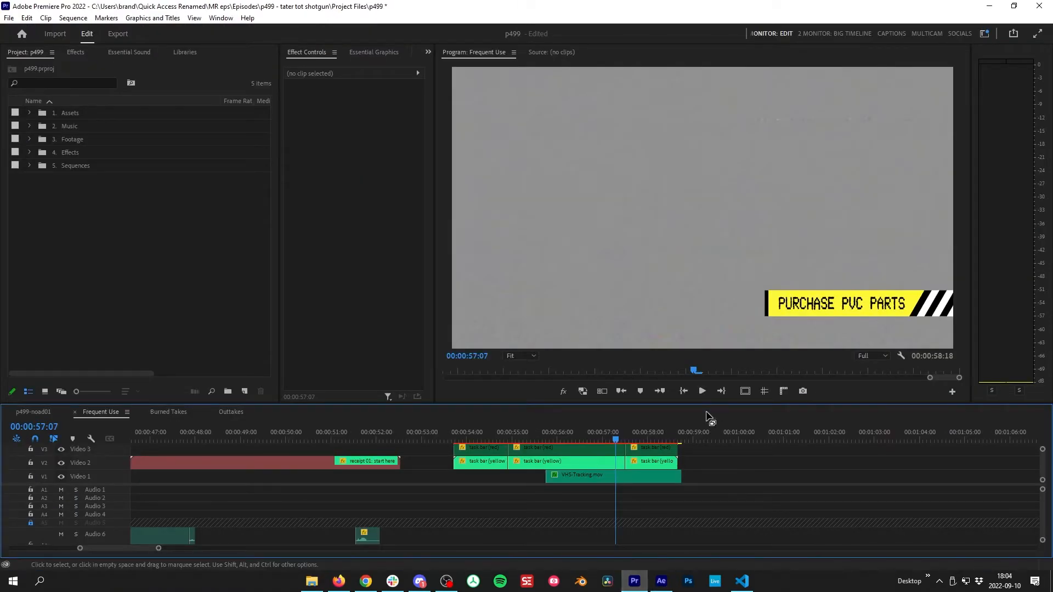
left_click(594, 465)
left_click(373, 53)
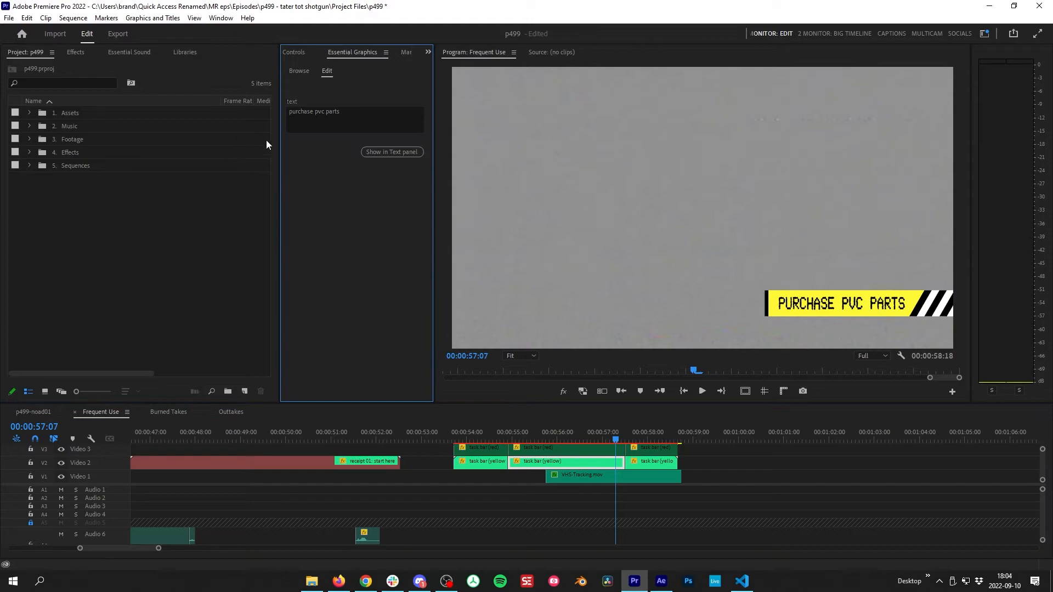
left_click_drag(280, 132, 182, 143)
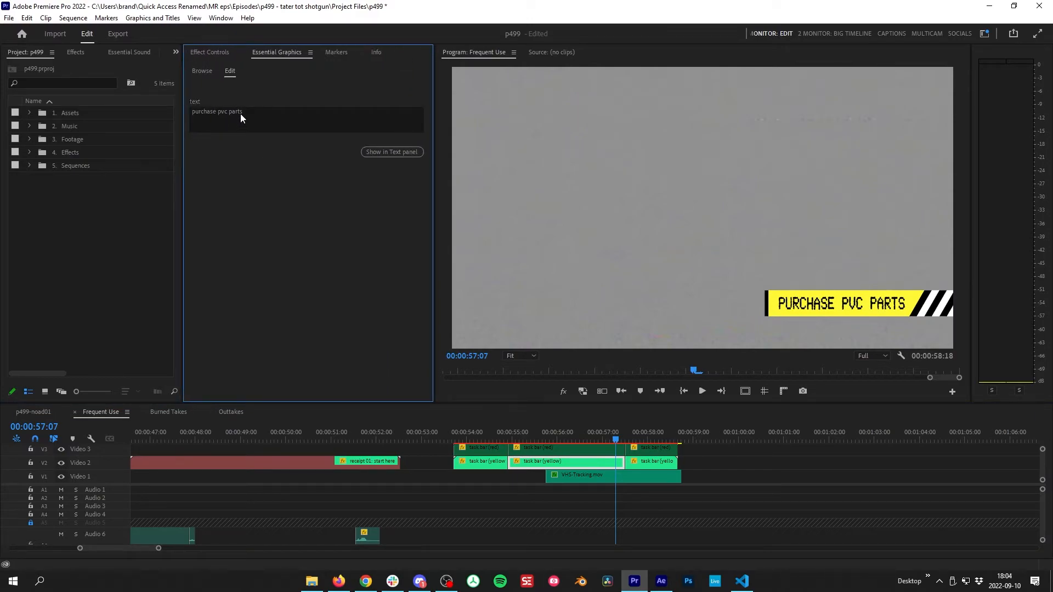
Return to After Effects and check the color palette options in the template and in the controller's effect settings.
key("alt+Tab")
left_click(176, 148)
left_click(165, 199)
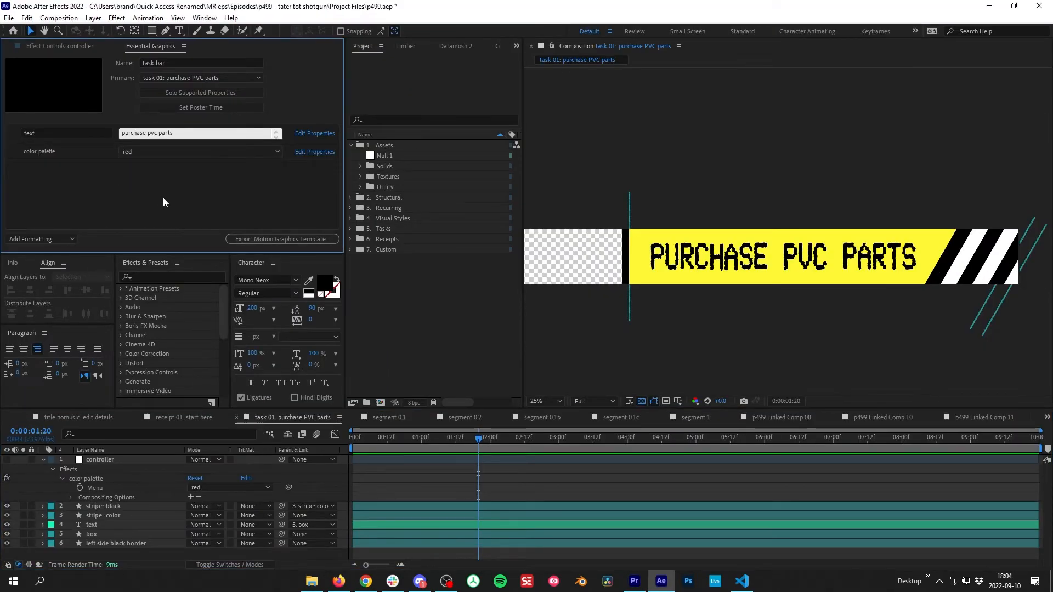
left_click(60, 46)
left_click(217, 78)
left_click(229, 113)
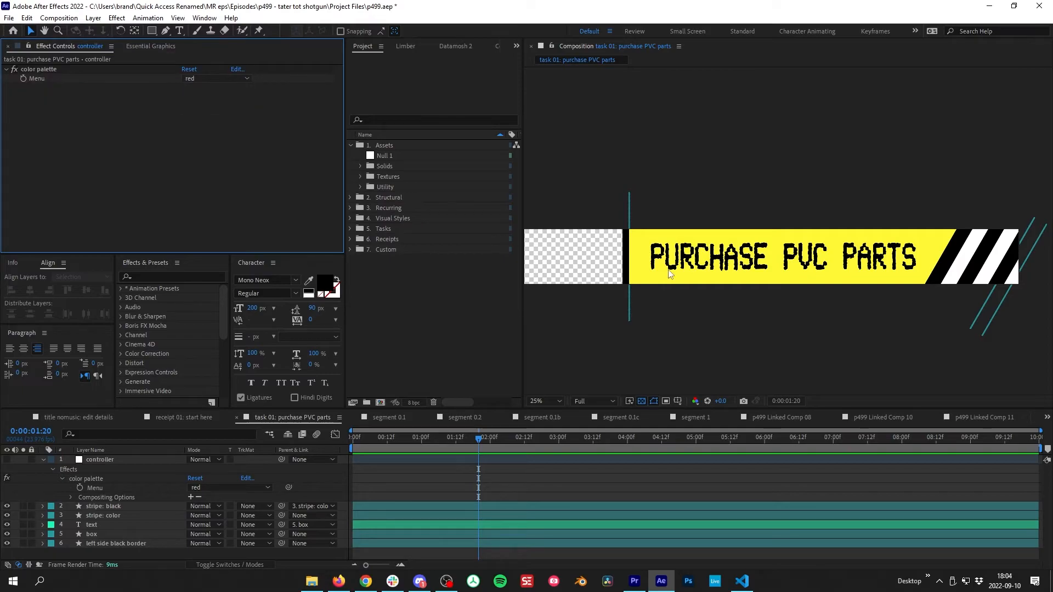
Enable an expression on the Fill 1 color of Rectangle 1 in the box layer.
key("u")
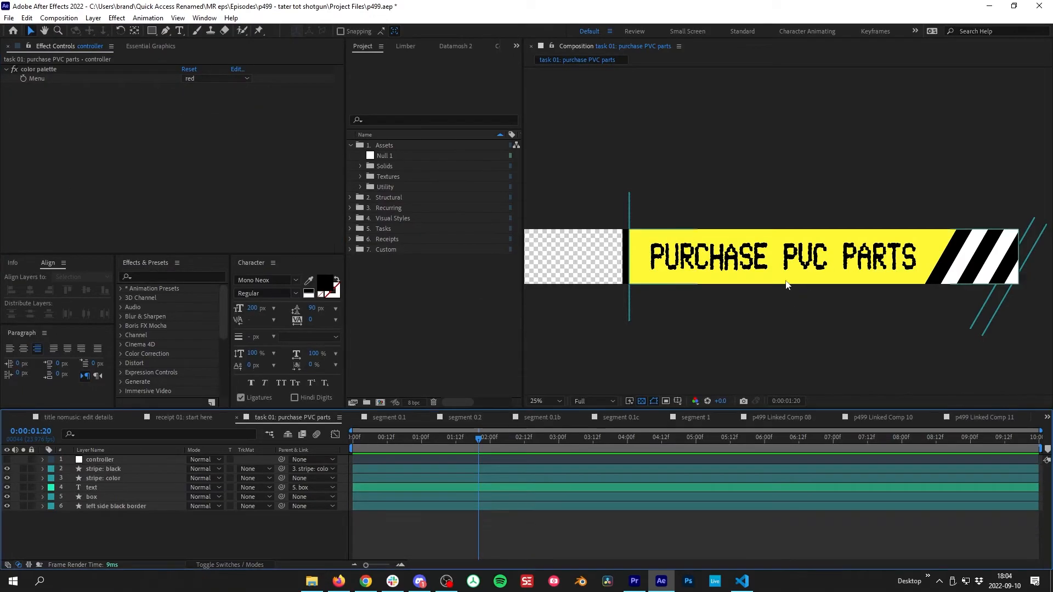
left_click(98, 496)
left_click(42, 496)
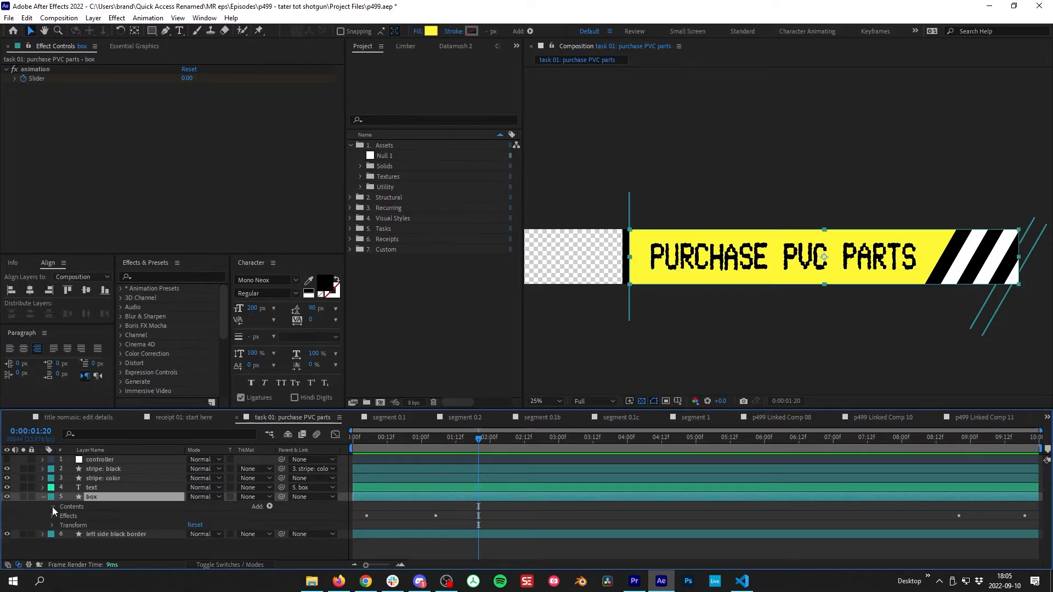
left_click(53, 507)
left_click(63, 515)
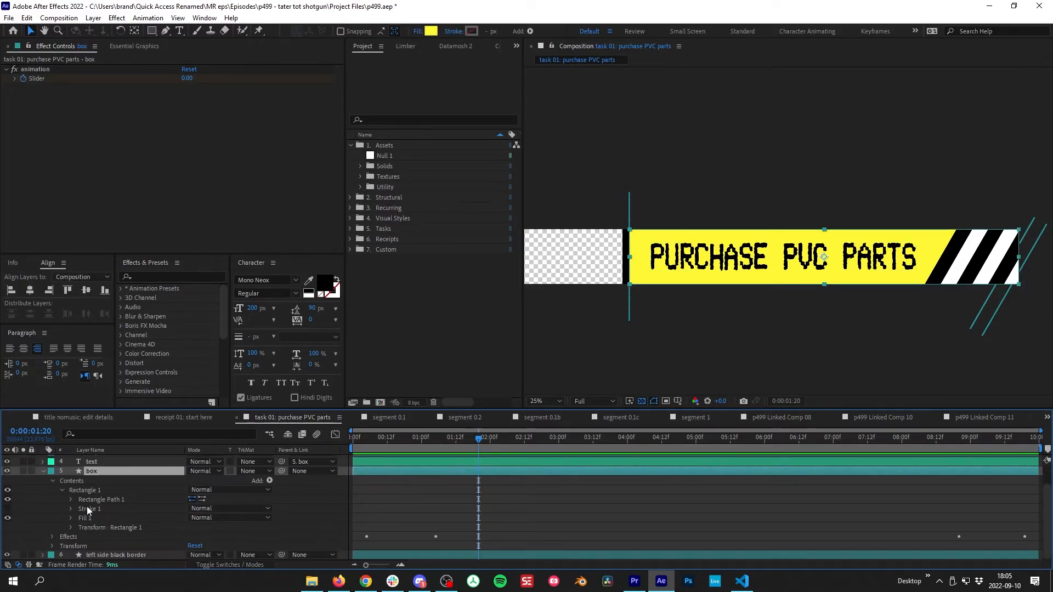
scroll(135, 521, "down", 2)
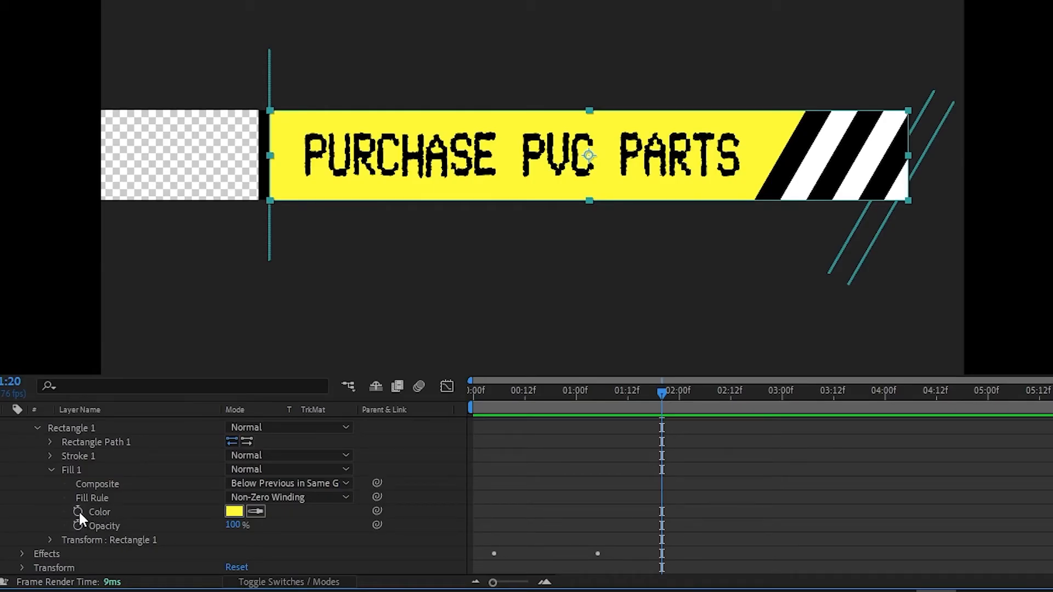
left_click(78, 511, "alt")
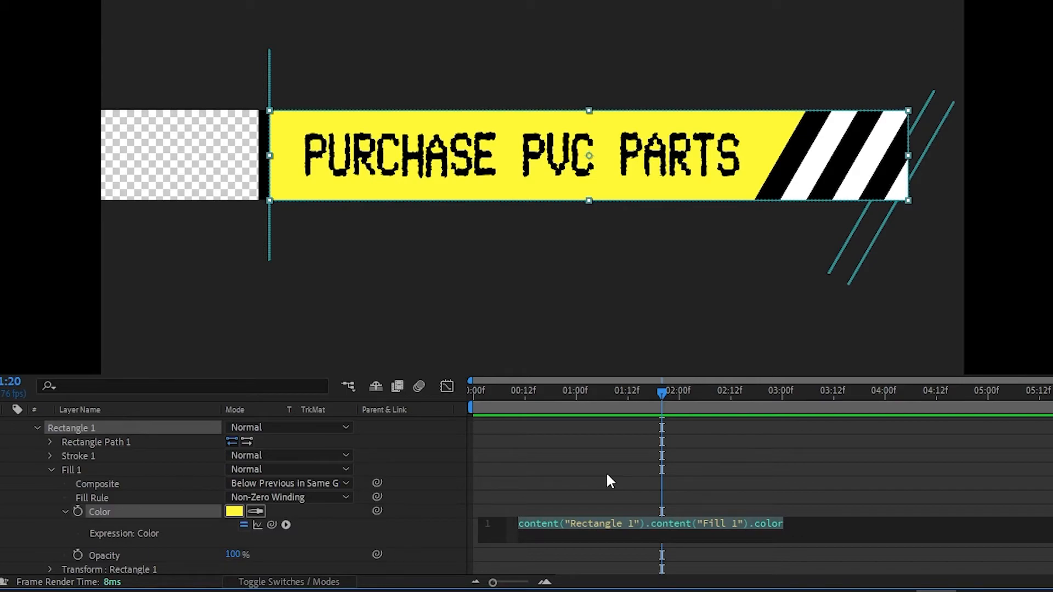
Write an empty if/else block in the box's fill color expression, with an indented line for the first branch.
type("if ")
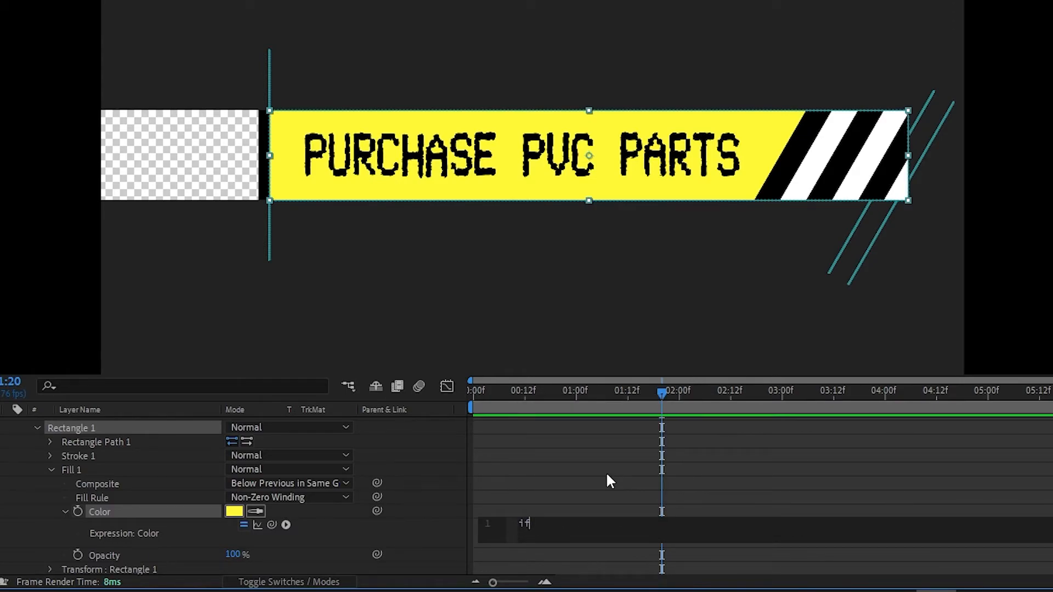
type("() {")
key("Return")
type("} else {")
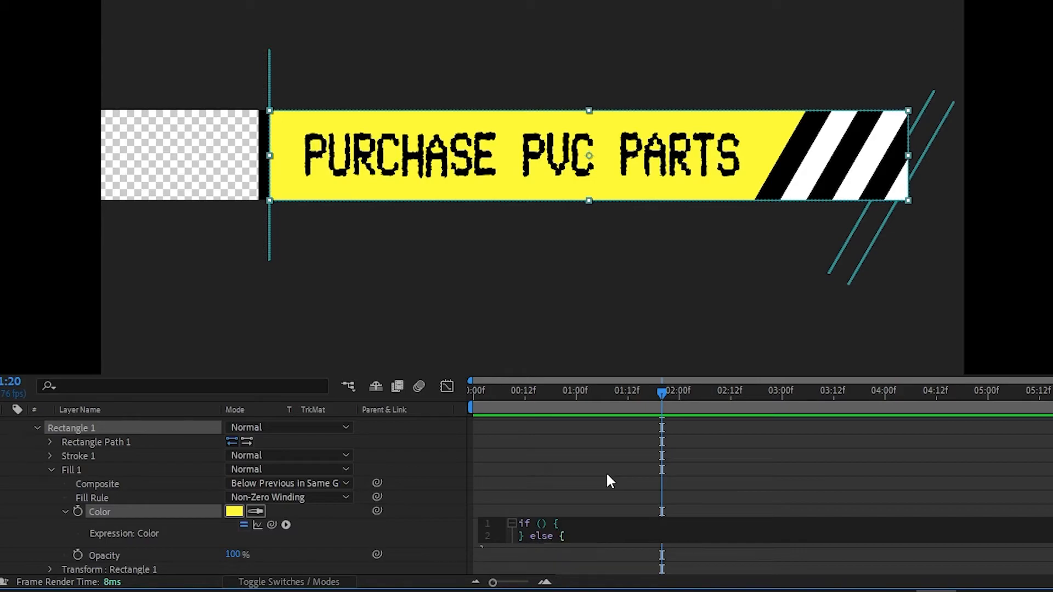
key("Return")
key("Down")
type(";")
left_click(584, 522)
key("Return")
key("Tab")
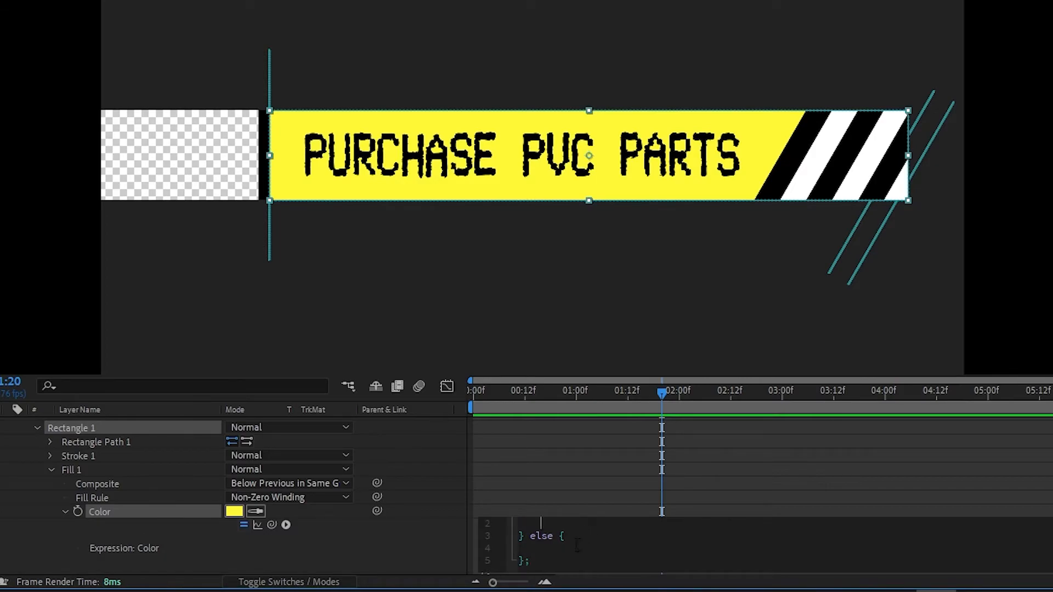
Declare a userC variable with the placeholder value 0 above the if block.
key("Up")
key("Home")
key("Return")
key("Return")
key("Up")
key("Up")
type("userC =")
scroll(143, 498, "up", 3)
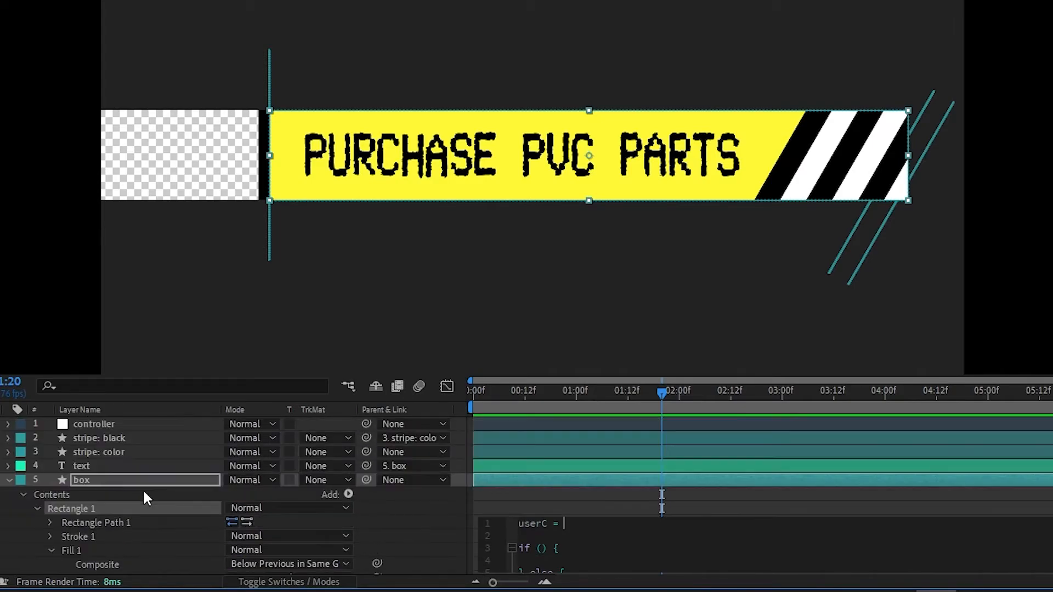
left_click(596, 522)
Assign userC the .value of the controller's color palette Menu property in place of the placeholder.
left_click(31, 424)
key("e")
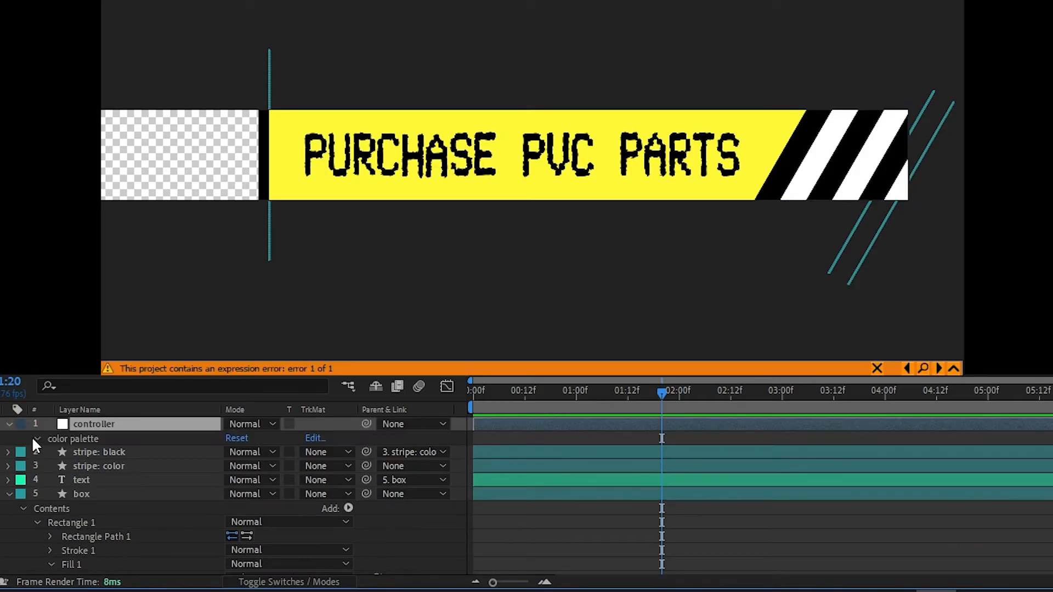
left_click(37, 439)
scroll(249, 488, "down", 4)
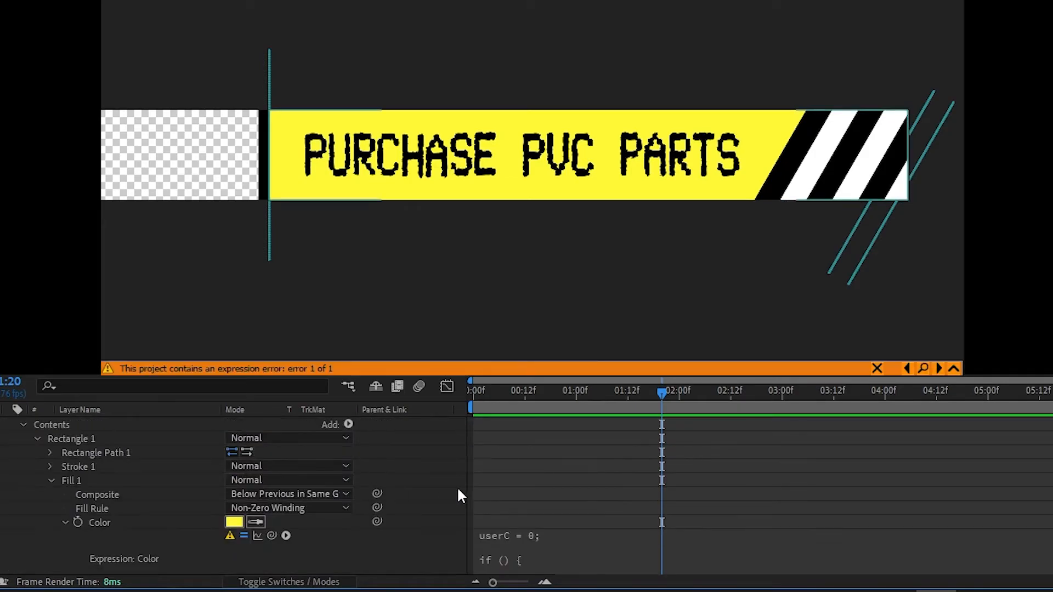
left_click(576, 535)
double_click(567, 533)
key("BackSpace")
left_click_drag(270, 535, 104, 449)
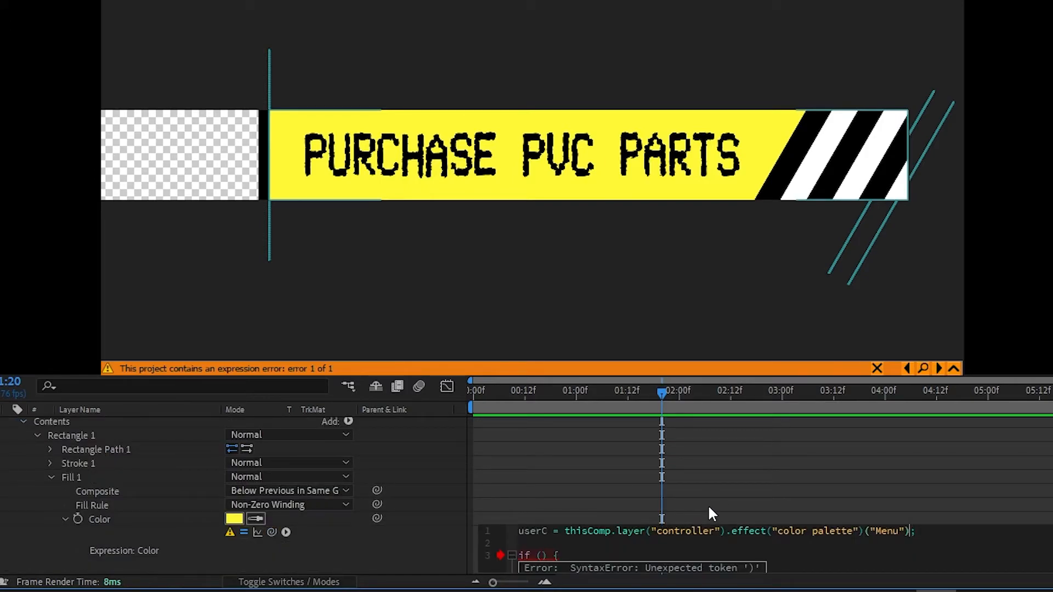
type(".value")
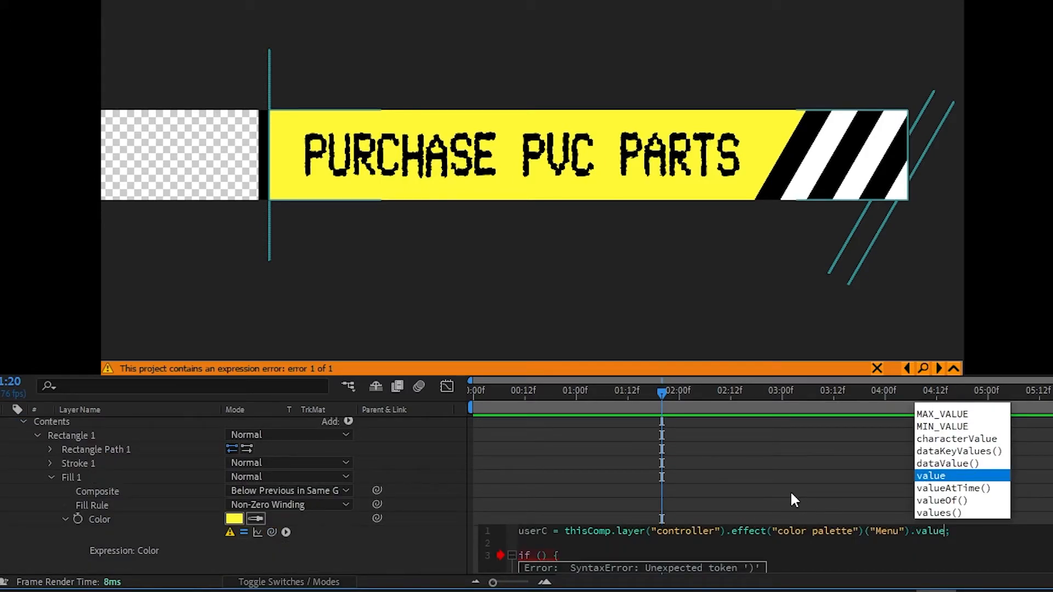
left_click(790, 490)
Check the numbering of the color palette's dropdown items and leave the item list unchanged.
scroll(125, 486, "up", 3)
left_click(266, 454)
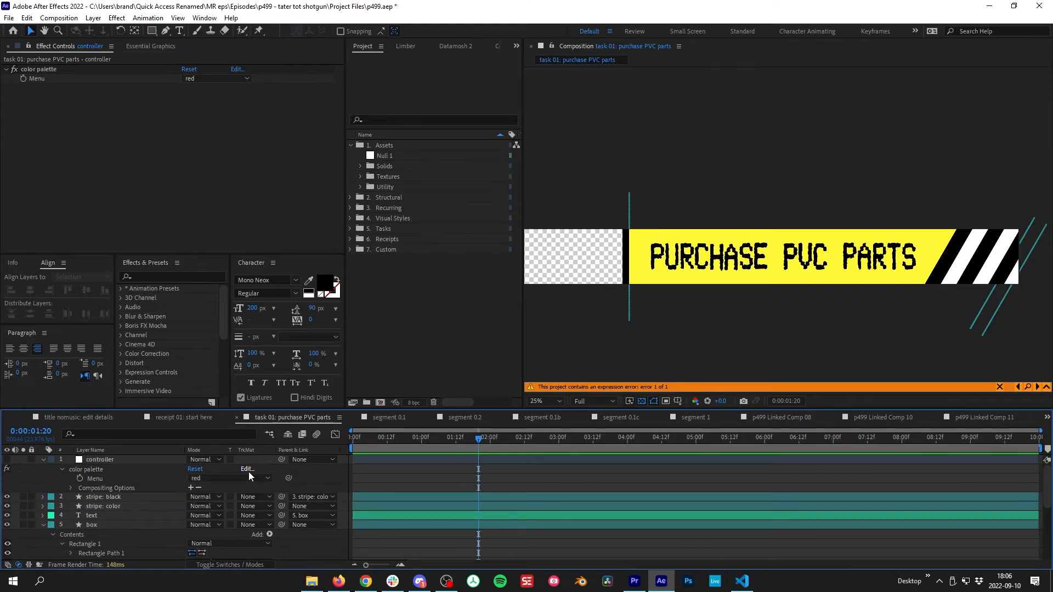
left_click(318, 442)
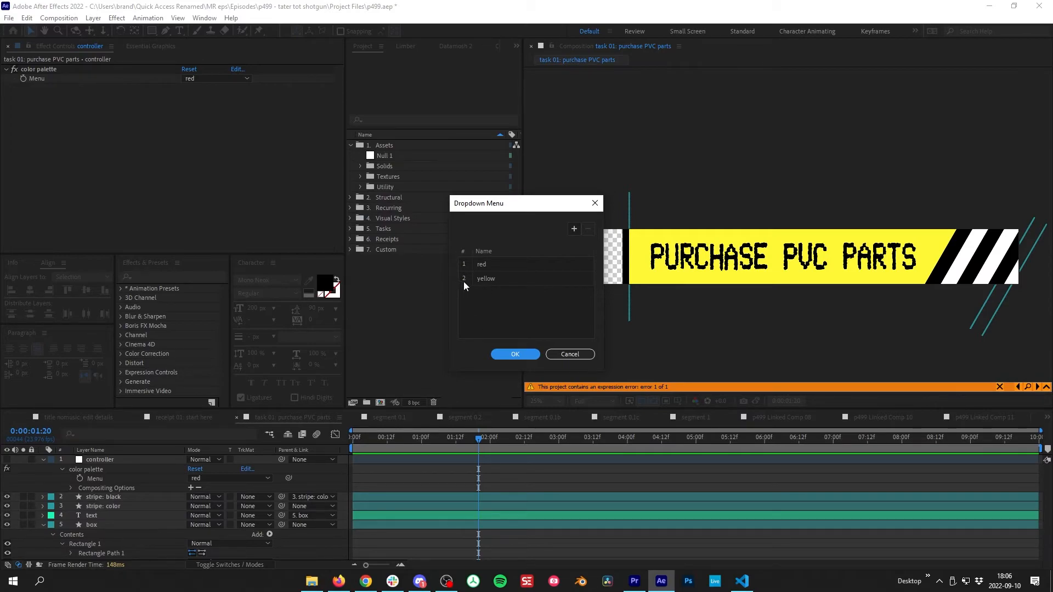
left_click(571, 355)
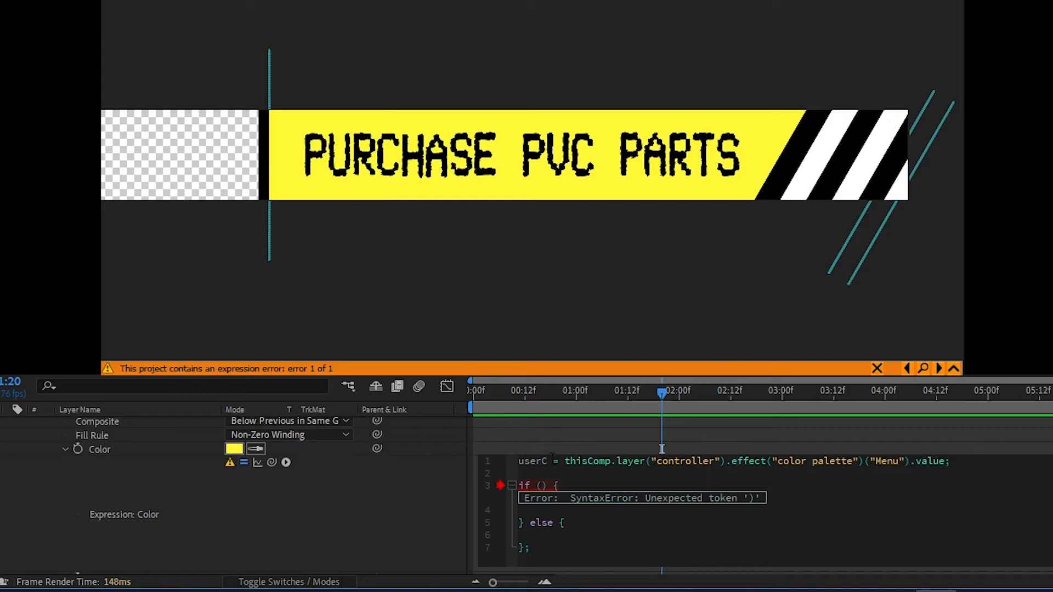
Rename the userC variable to uColor in the box's fill color expression.
double_click(378, 430)
left_click(536, 461)
key("Right")
type("c")
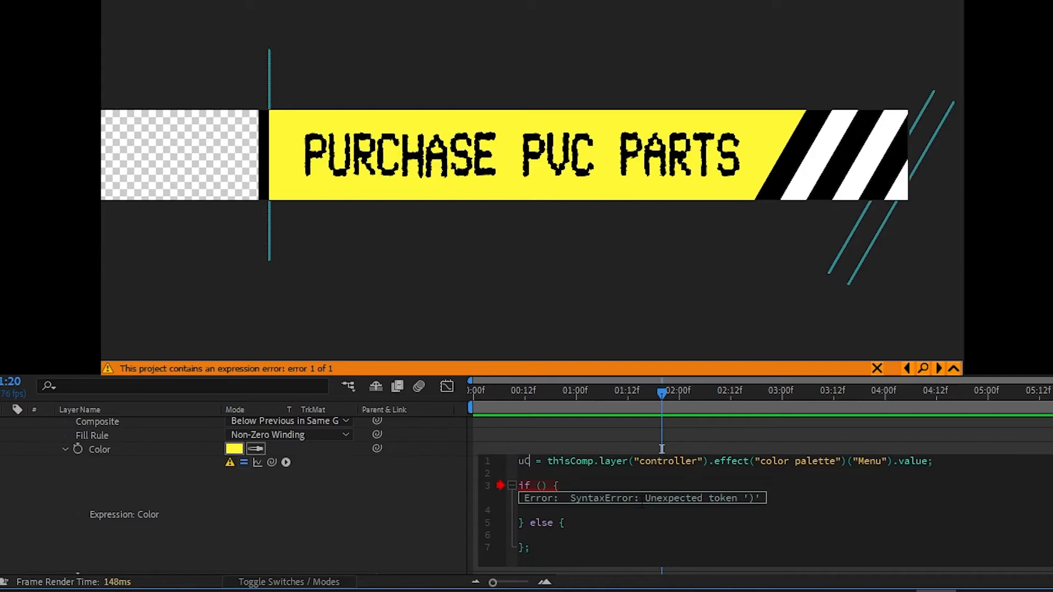
type("olor")
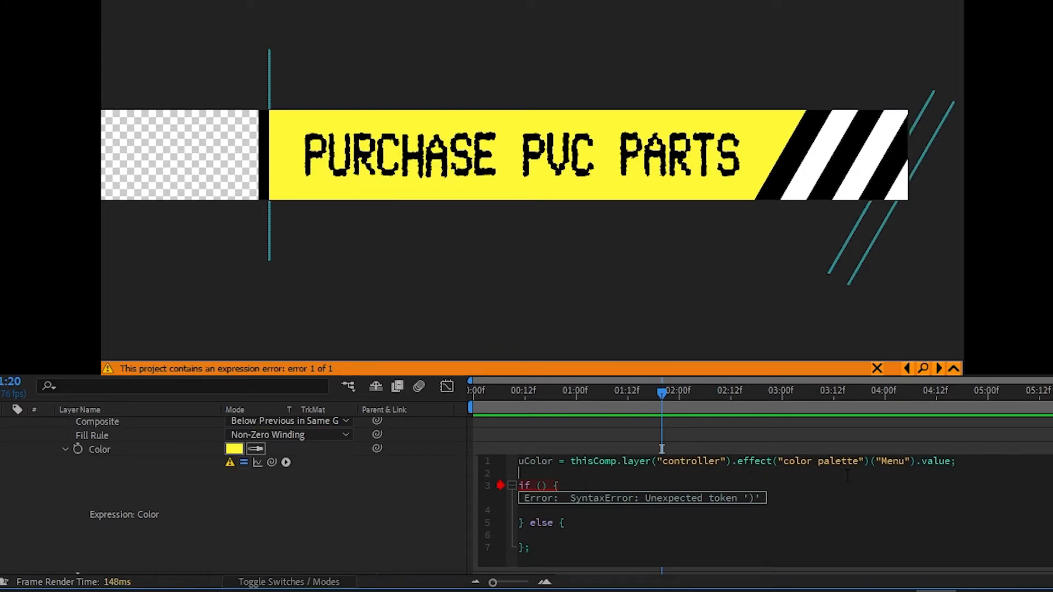
left_click(587, 452)
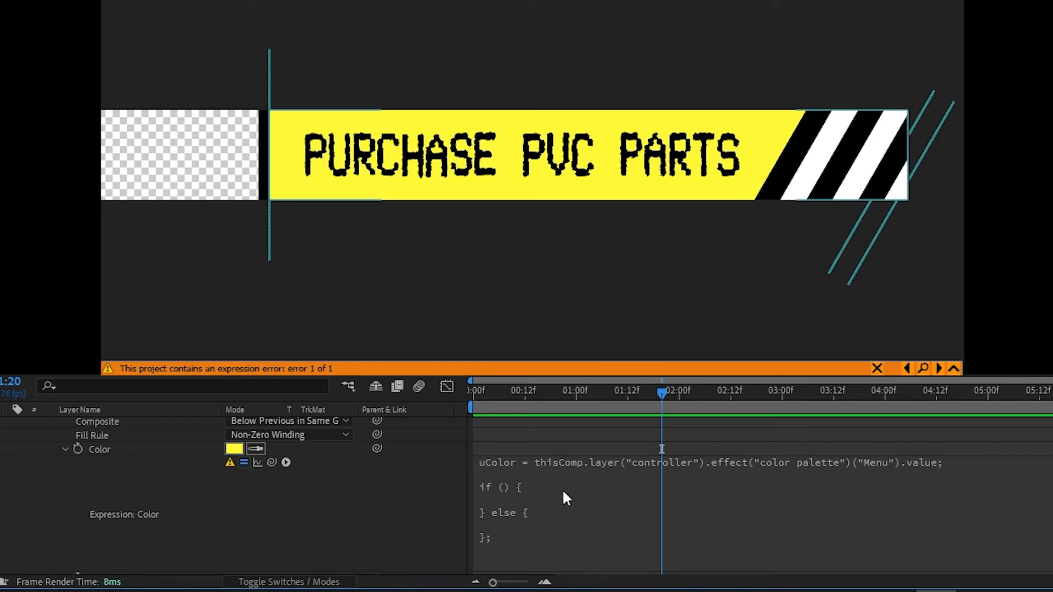
Set the if condition in the fill color expression to uColor == 1.
left_click(570, 517)
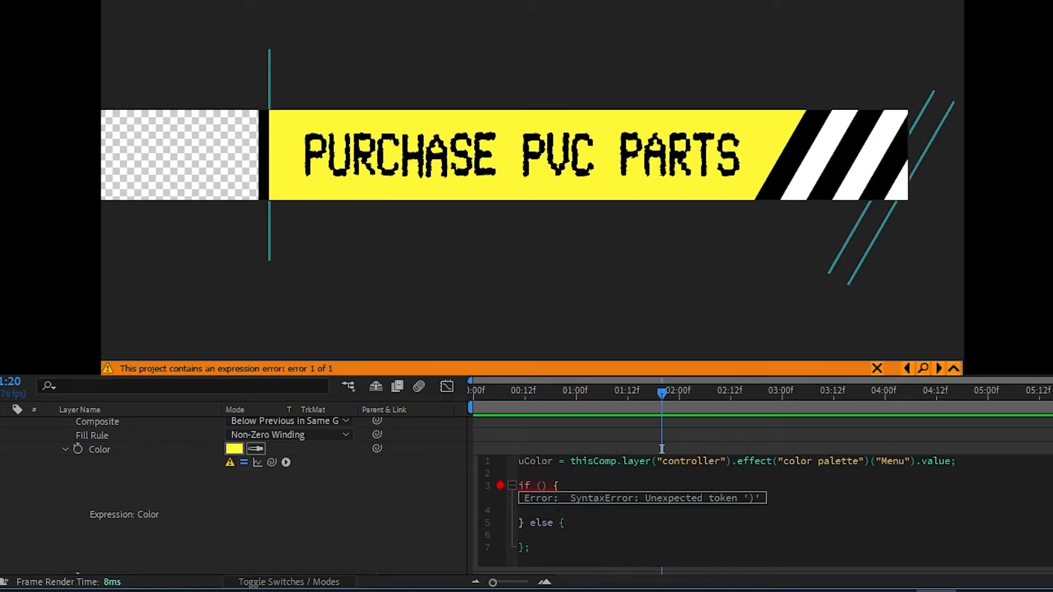
type("uColor == 1")
key("Down")
key("End")
Add an rgb variable below uColor that references the Fill 1 color of Rectangle 1.
left_click(999, 464)
key("Return")
type("rgb =")
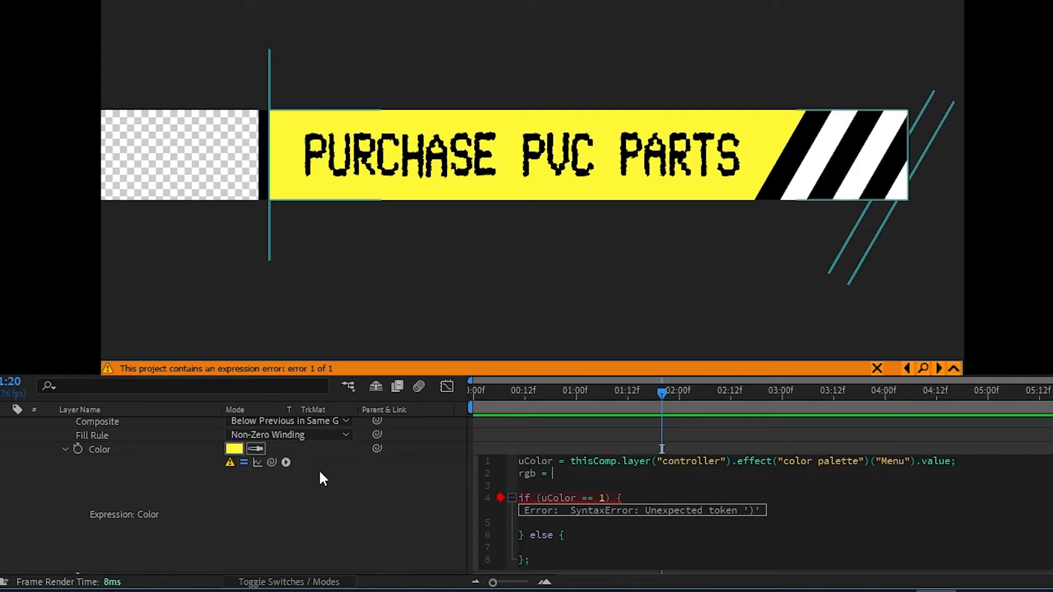
left_click_drag(269, 461, 233, 451)
type(";")
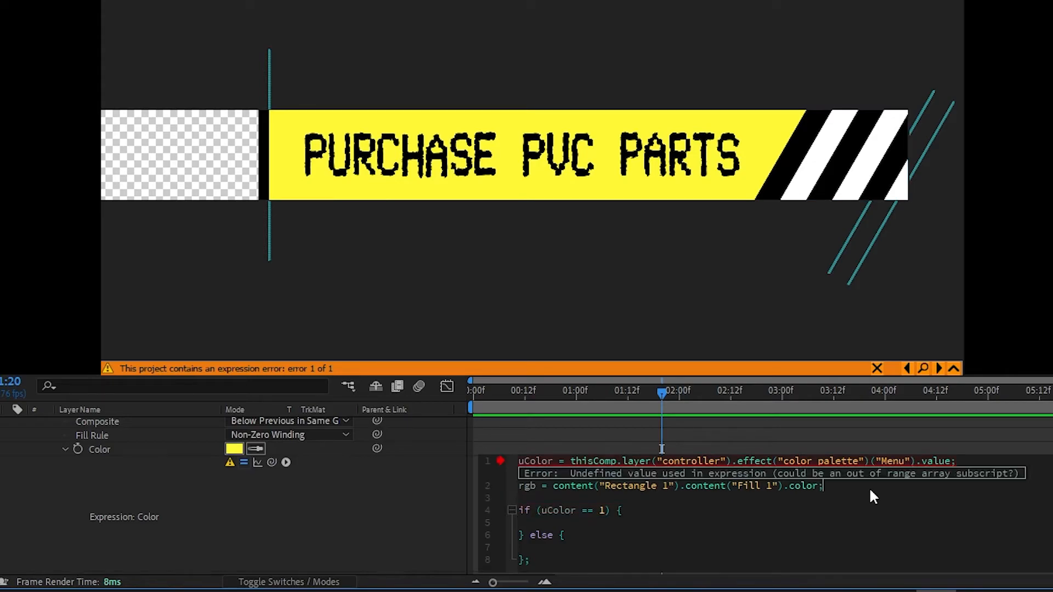
Add an hsl variable below rgb with the value rgbToHsl(rgb).
key("Return")
type("hsl")
type(" = ")
type("rgbToHsl()")
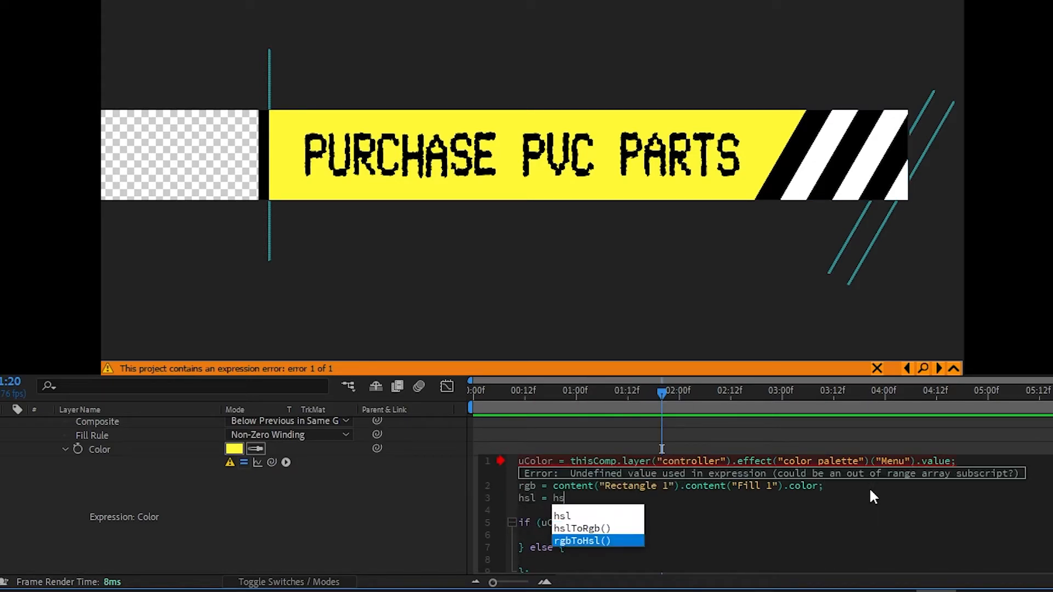
type("rgbToHsl(rgb")
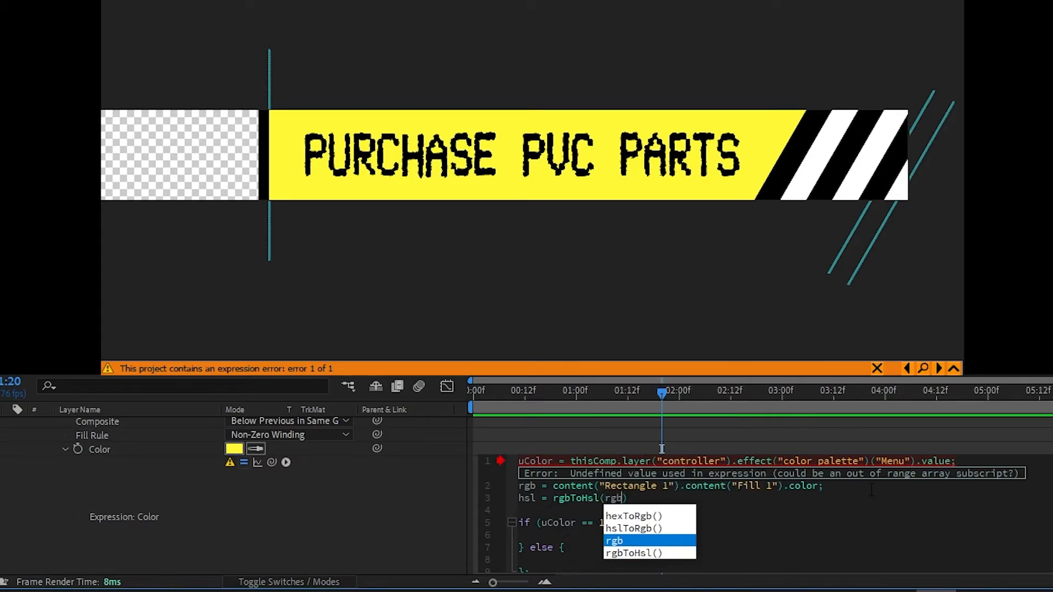
key("End")
type(";")
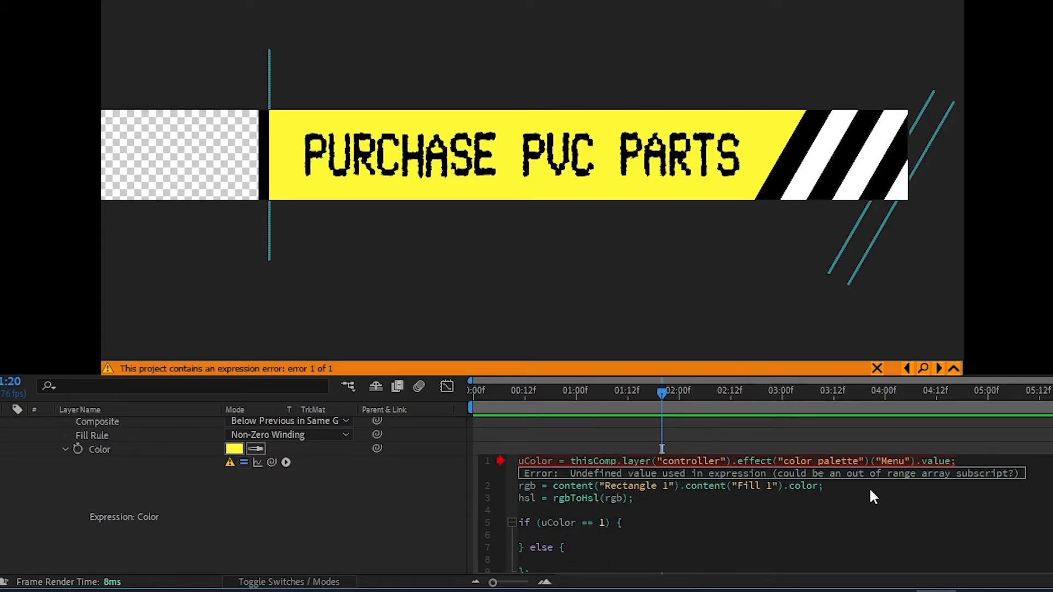
Add the variables h = hsl[0], s = hsl[1] and l = hsl[2] on separate lines below the hsl variable.
key("Return")
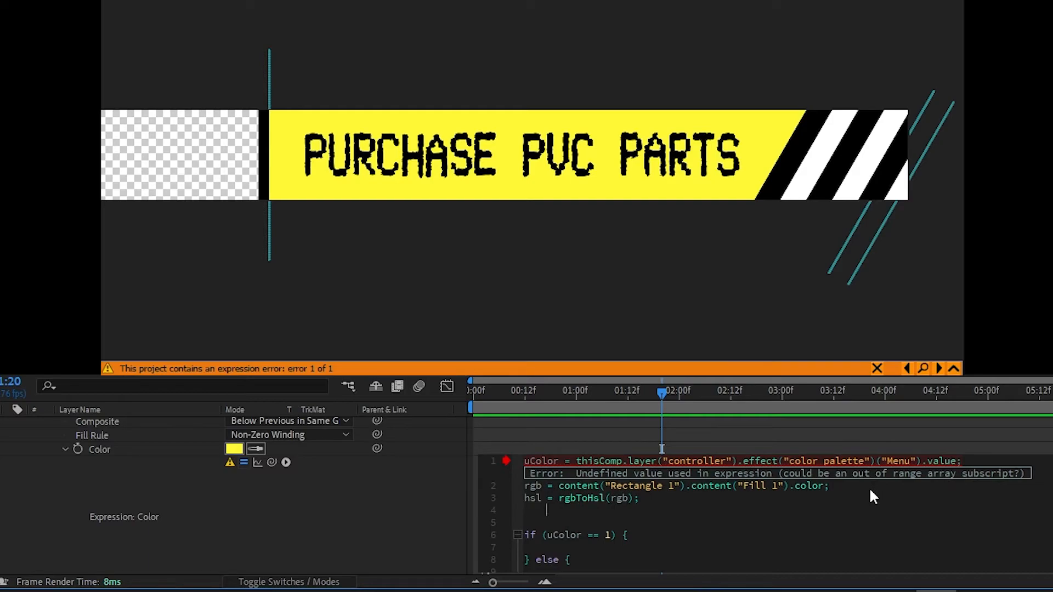
type("h = hsl[0];")
key("Return")
type("s ")
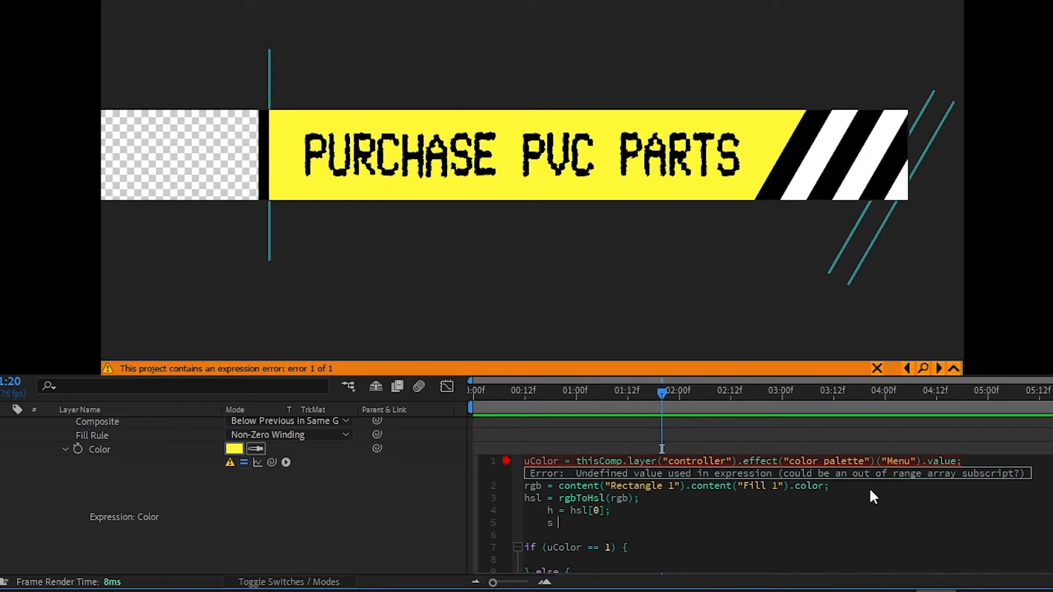
type("= hsl[1];")
key("Return")
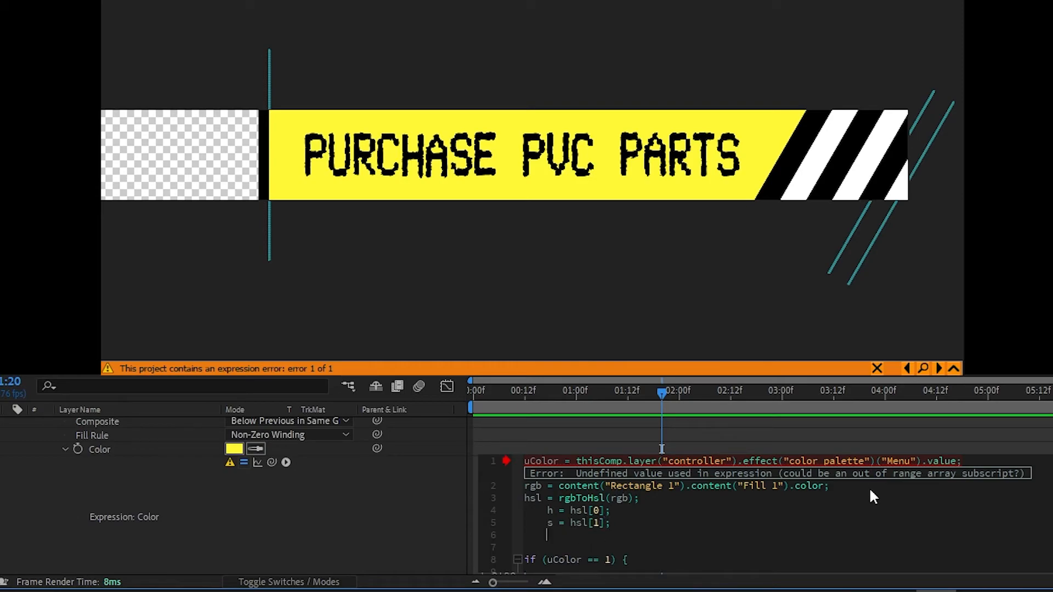
type("l = hsl[2]")
key("Down")
left_click_drag(806, 486, 644, 487)
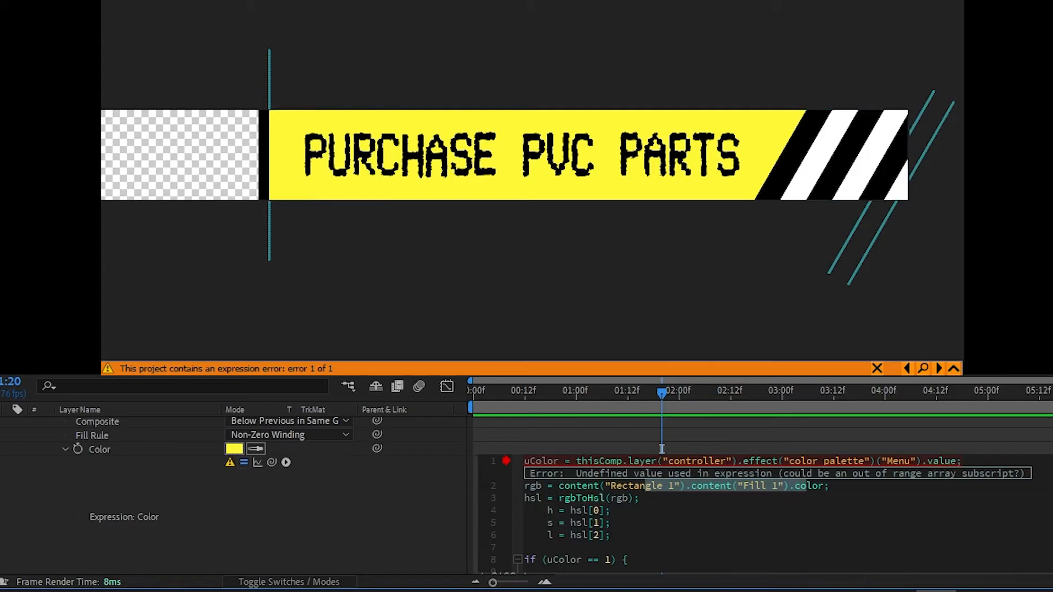
double_click(533, 498)
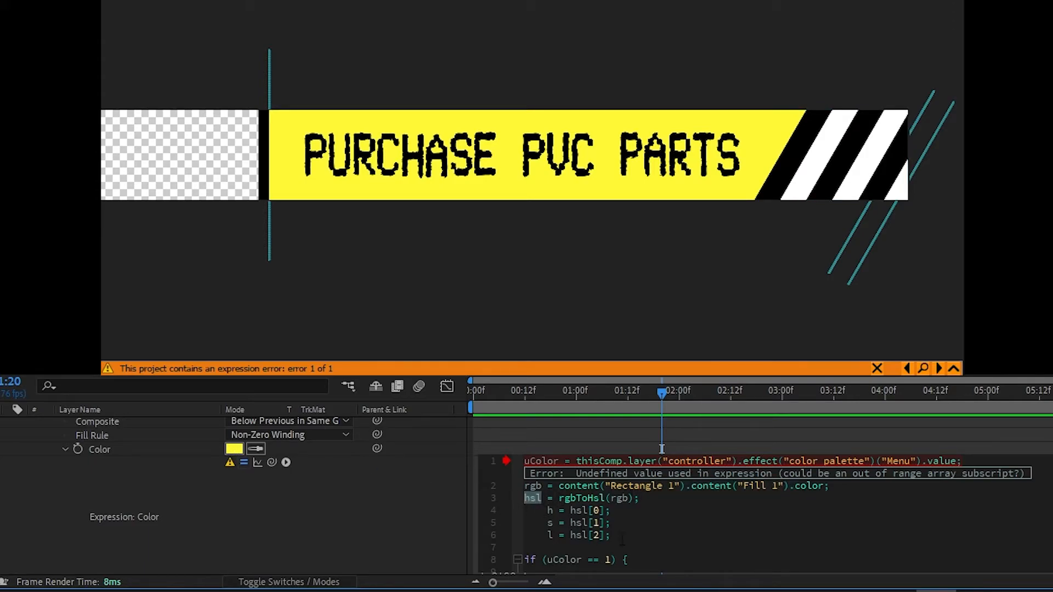
left_click_drag(602, 510, 560, 513)
left_click_drag(552, 511, 548, 523)
left_click(556, 536)
Insert a new line below the l variable and rename the uColor variable in the expression's first line to colorSelect.
left_click(553, 535)
key("Return")
key("ctrl+Home")
key("ctrl+shift+Right")
type("color")
key("Left")
type("Select")
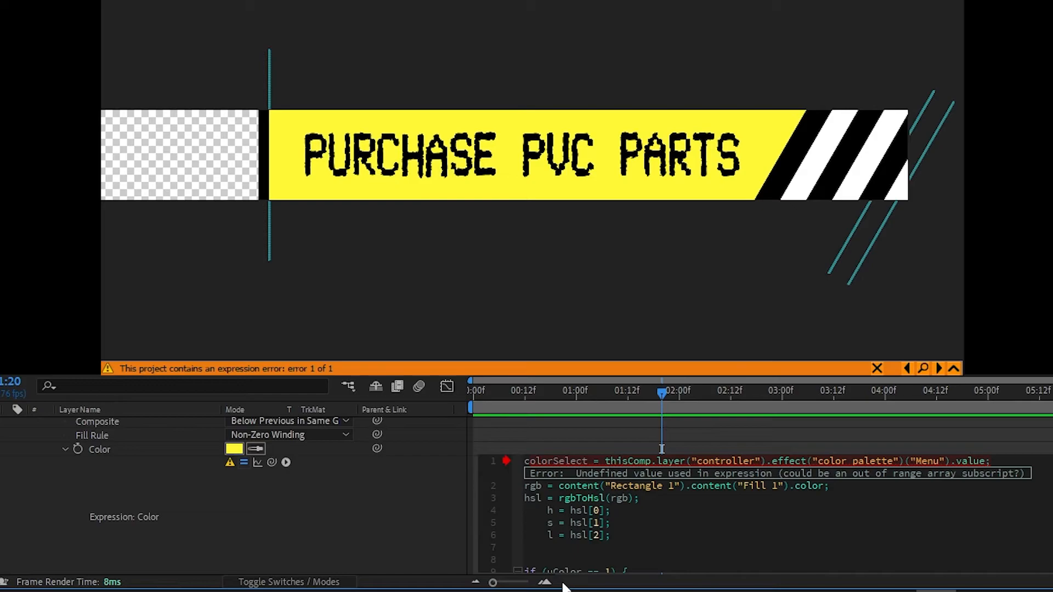
Define a colorOutput variable below the l line as hslToRgb(h, s, l).
type("color(")
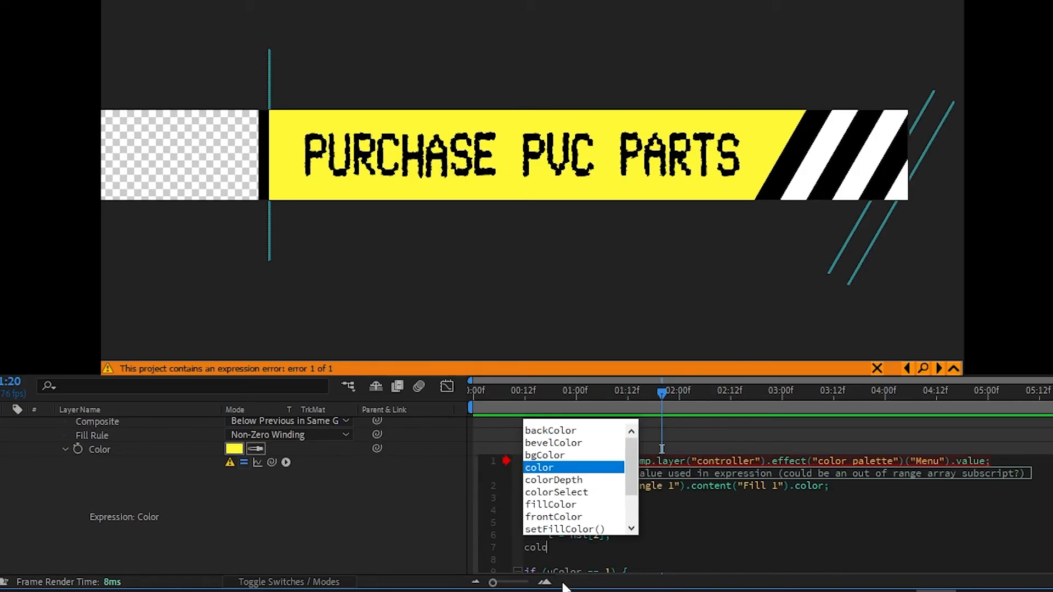
type("utput")
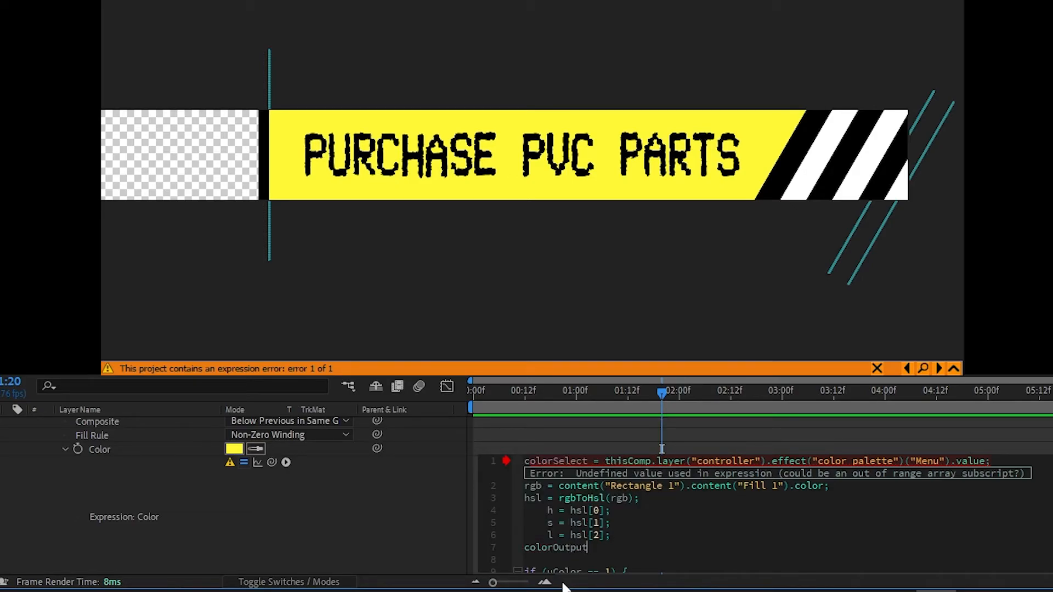
type(" = hsl")
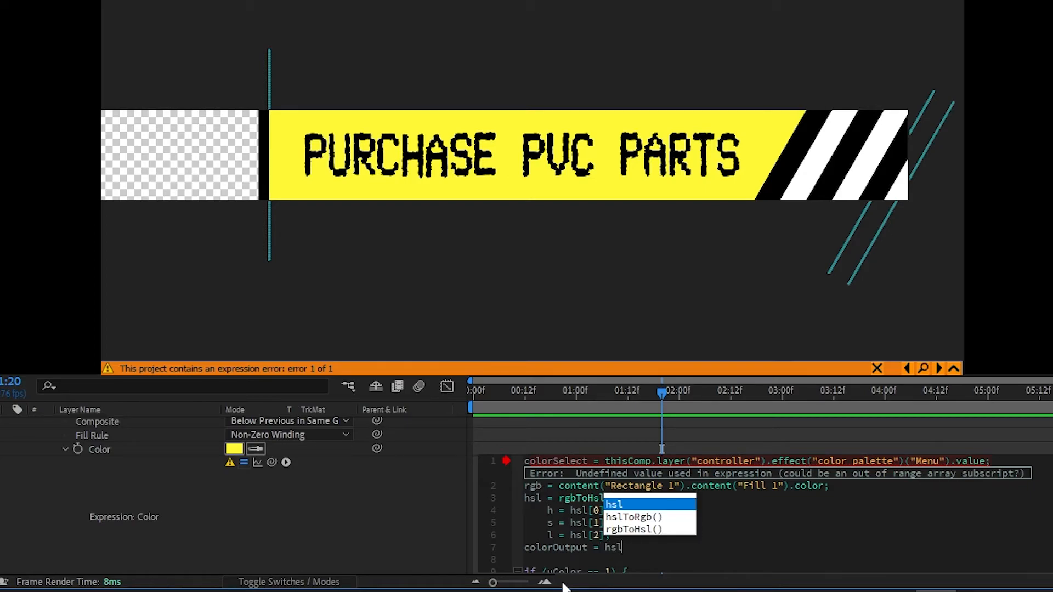
key("Down")
key("Return")
type("hsl")
key("Left")
key("Left")
type(",")
scroll(727, 528, "down", 1)
key("Right")
type(",")
key("Left")
key("Left")
key("Right")
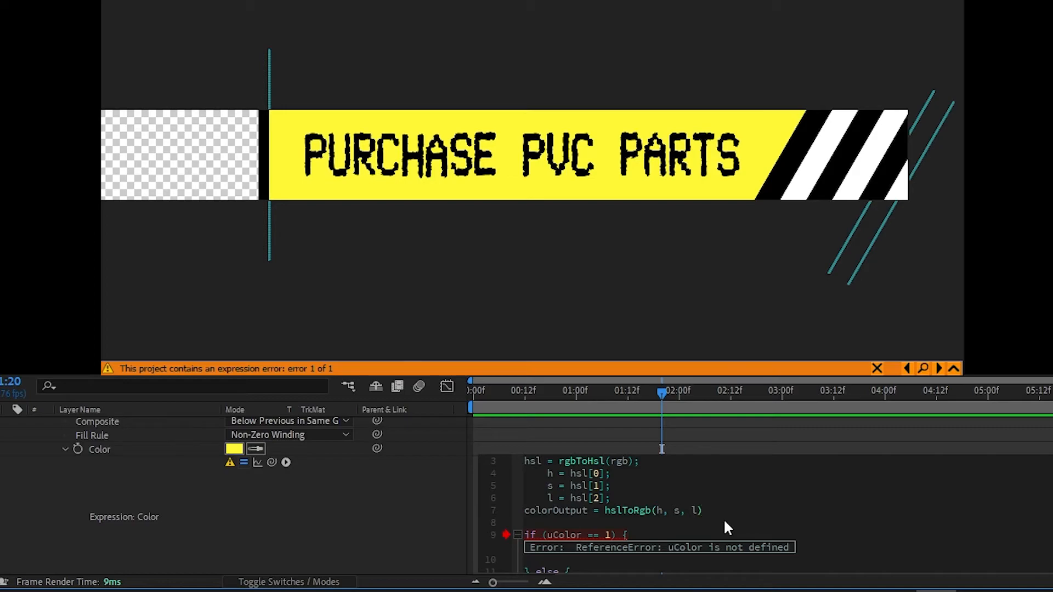
Return the result by adding colorOutput; as the last line after the if/else block and apply the expression.
scroll(725, 522, "up", 1)
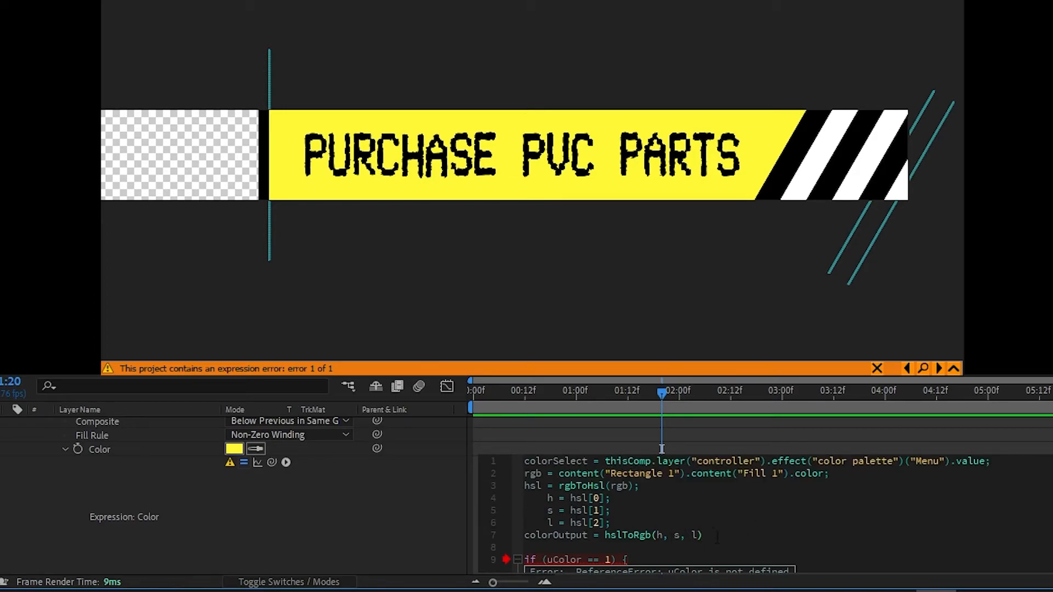
scroll(761, 524, "down", 3)
left_click(653, 559)
type("colorOutput")
key("Escape")
type(";")
key("KP_Enter")
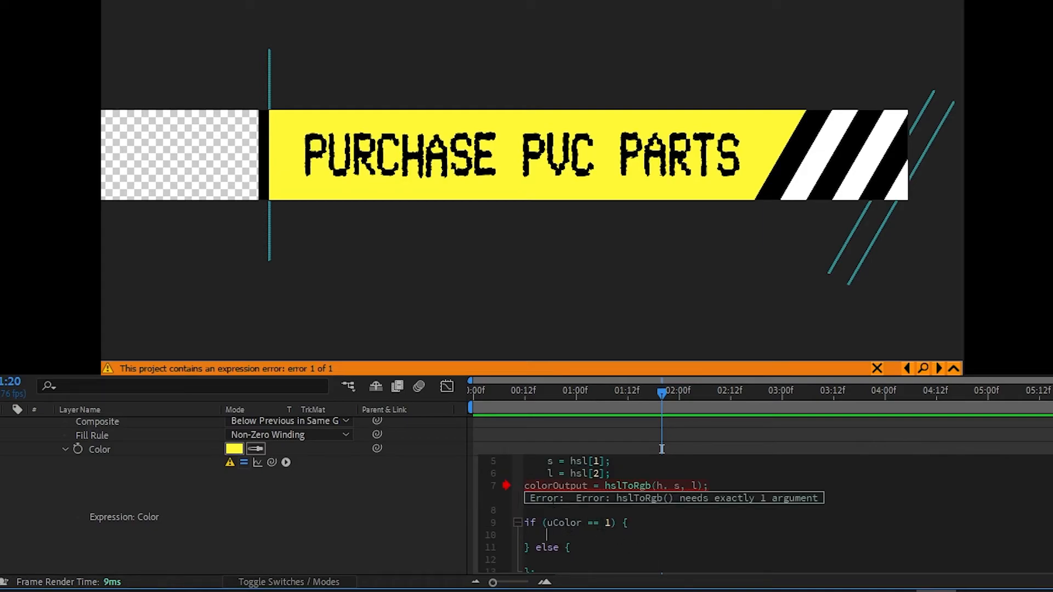
Replace uColor with colorSelect in the if condition and apply the expression.
key("ctrl+Home")
key("ctrl+c")
key("Down")
key("Down")
key("Down")
key("Down")
key("Down")
key("Down")
key("Down")
key("Down")
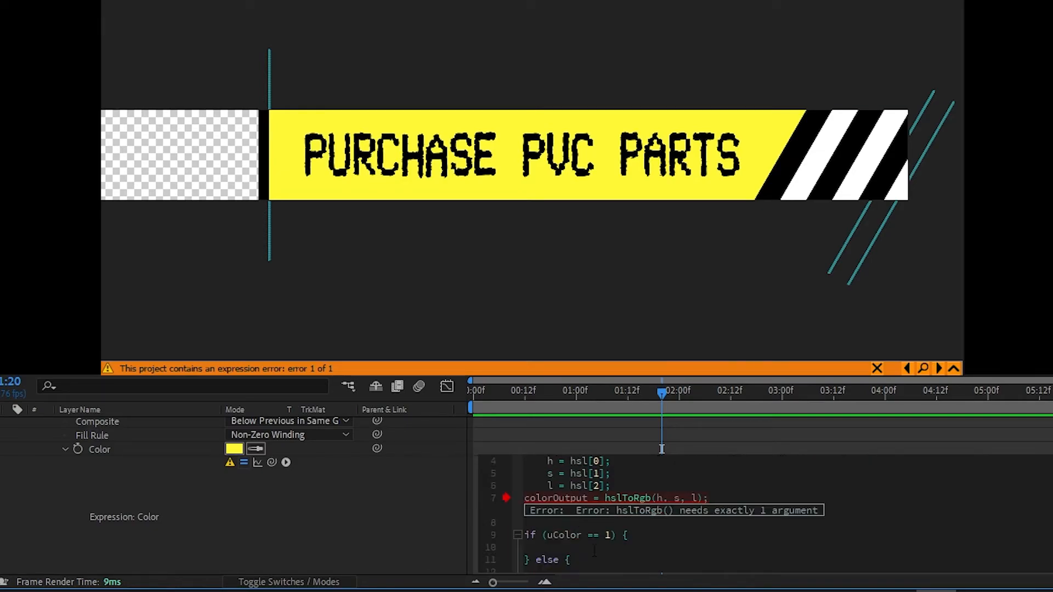
key("ctrl+shift+Right")
key("ctrl+v")
key("KP_Enter")
Change the hslToRgb argument to the four-value array [h, s, l, 1] and apply the expression.
type("[")
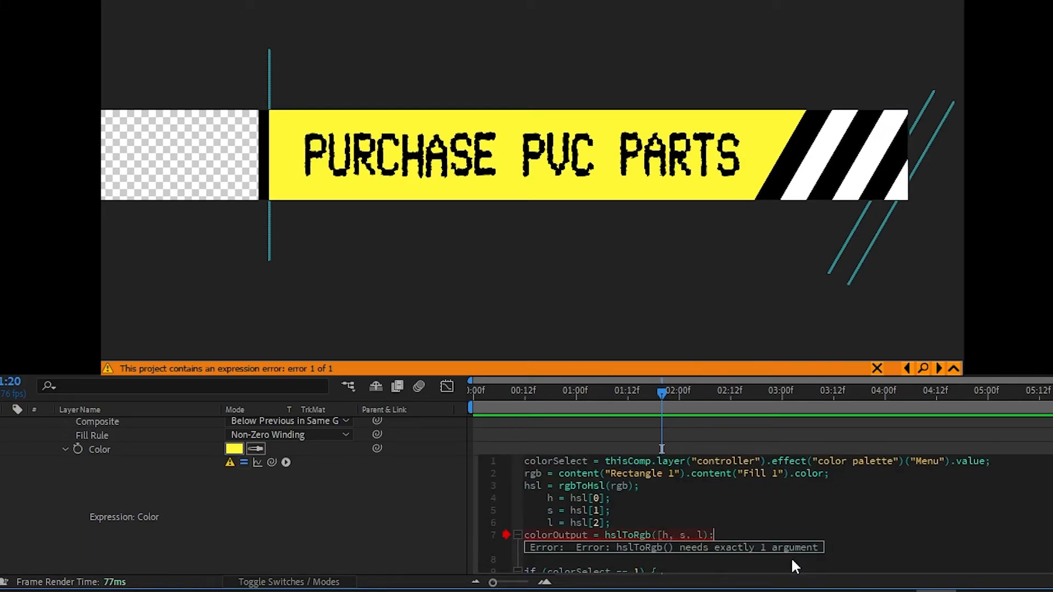
type("]")
left_click(396, 511)
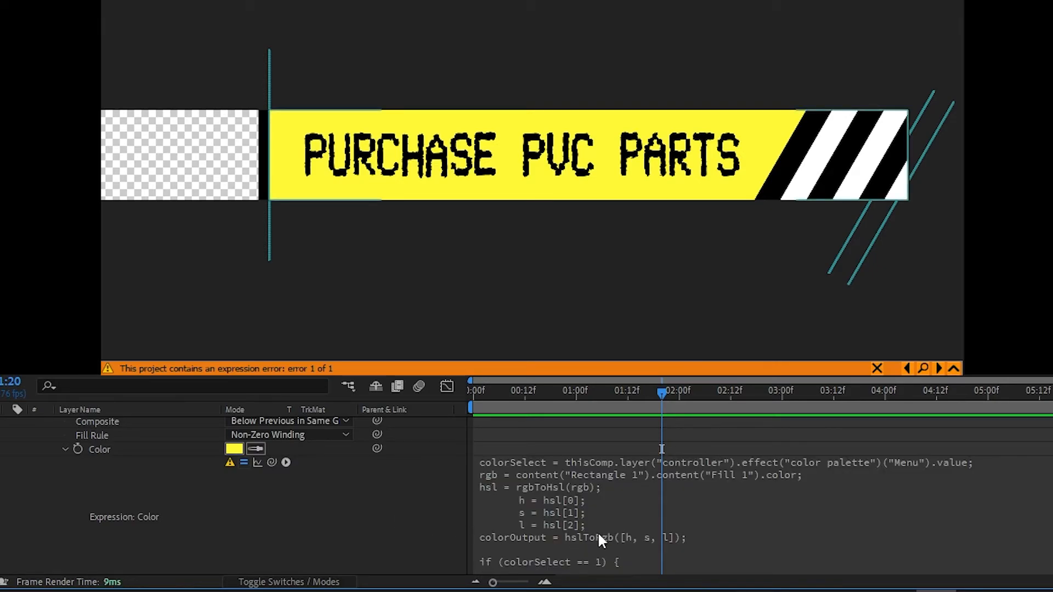
left_click(679, 533)
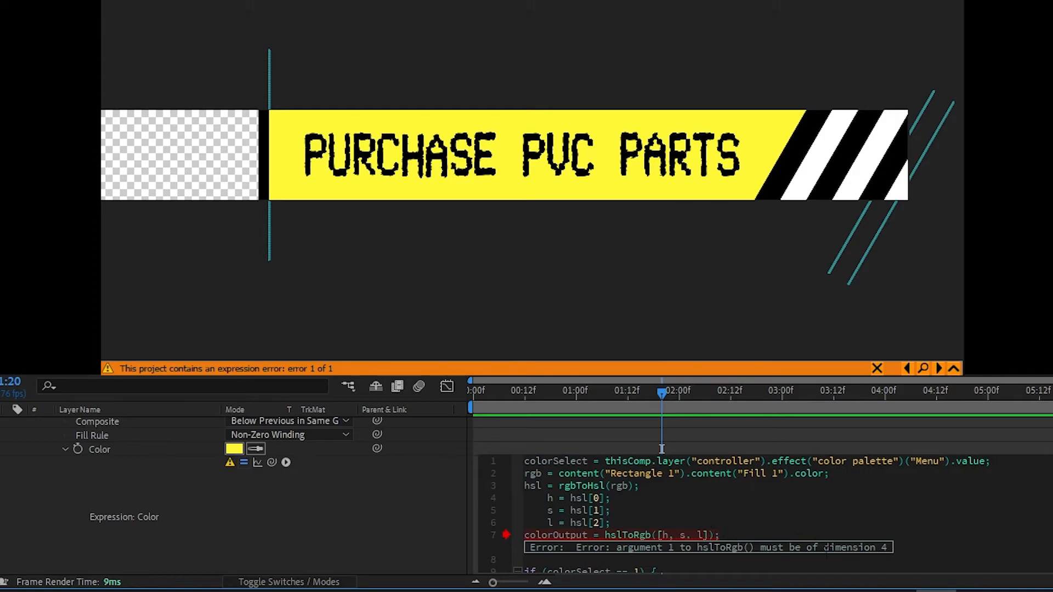
type(", 1")
double_click(715, 535)
key("End")
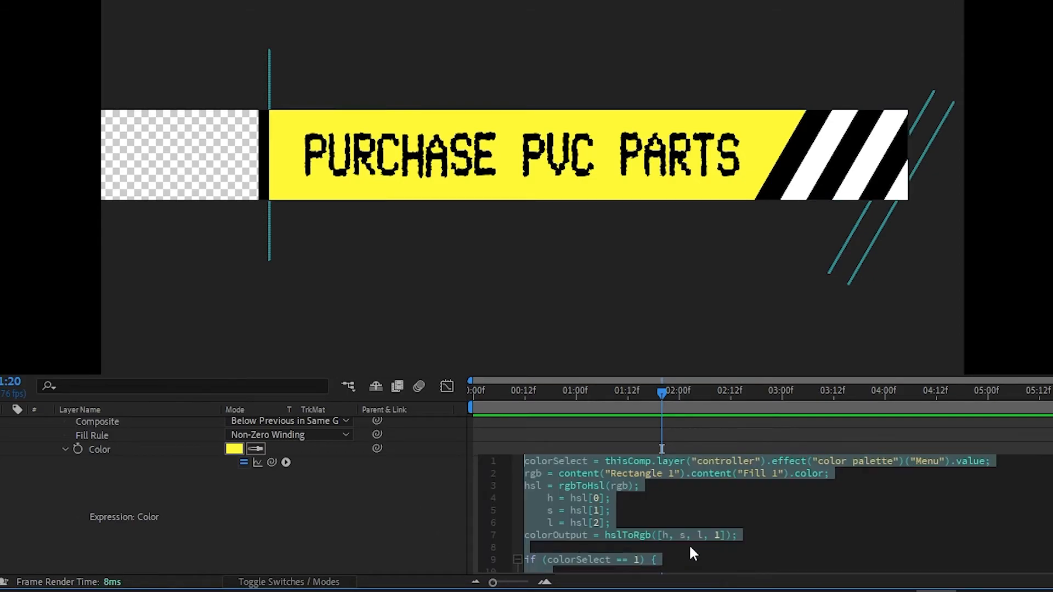
left_click(661, 535)
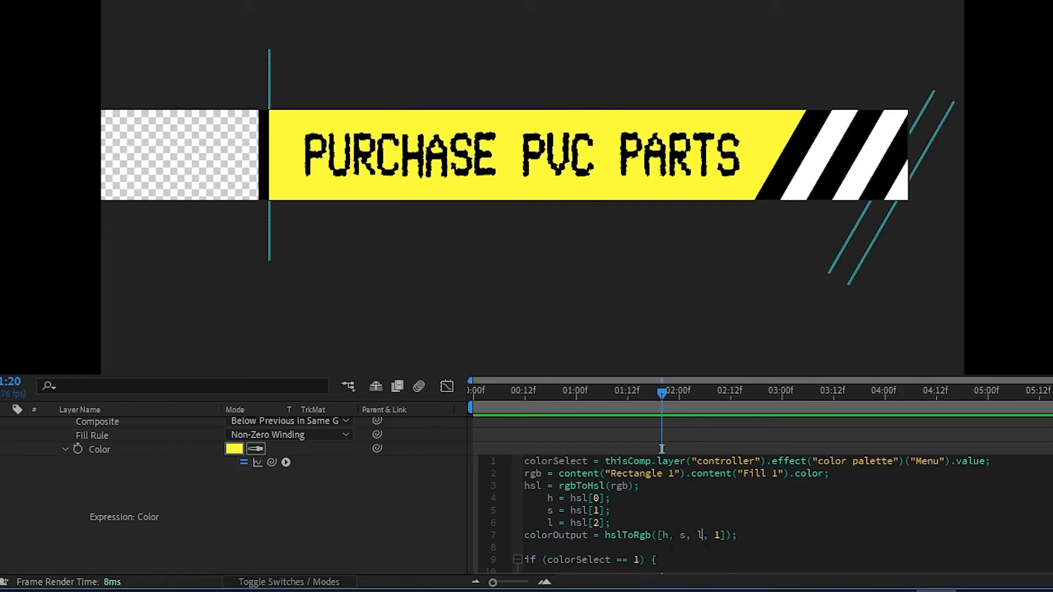
Review the whole fill color expression and the controller's color palette dropdown setting.
scroll(423, 513, "down", 5)
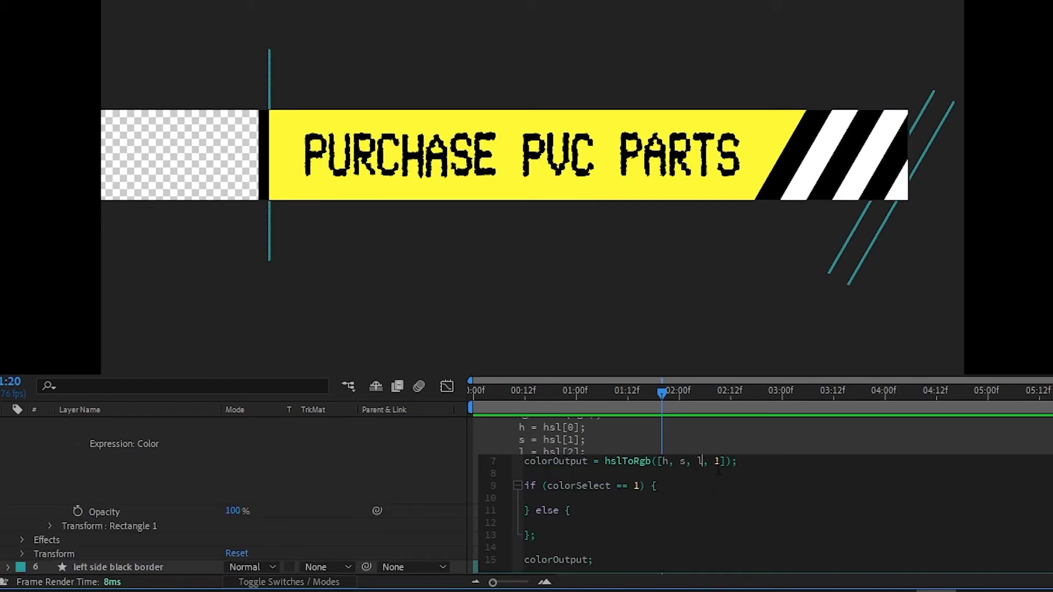
scroll(594, 516, "up", 2)
scroll(594, 516, "down", 1)
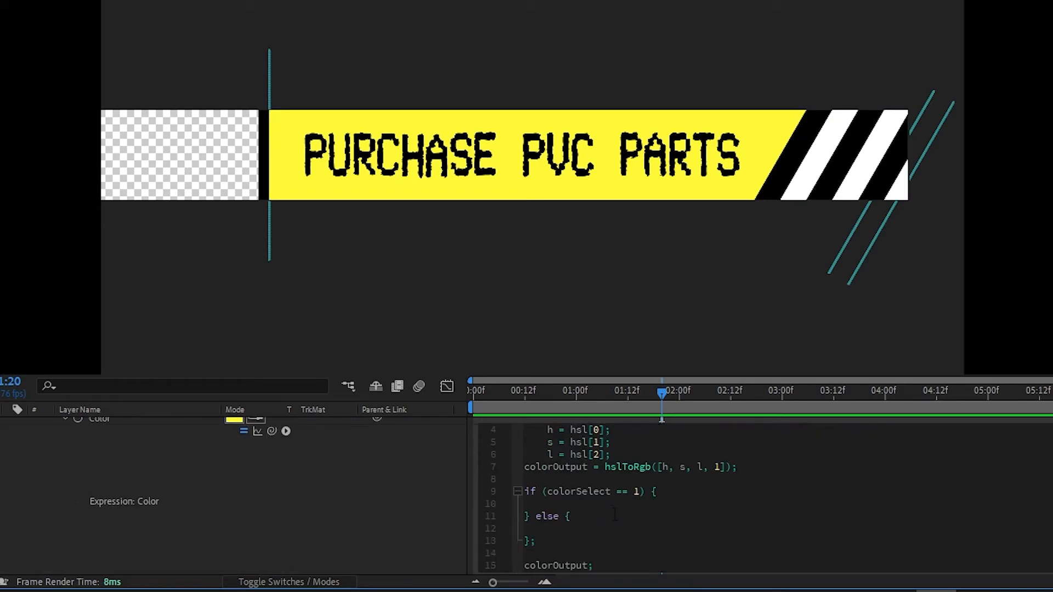
left_click(647, 560)
left_click_drag(701, 466, 732, 466)
scroll(647, 511, "up", 1)
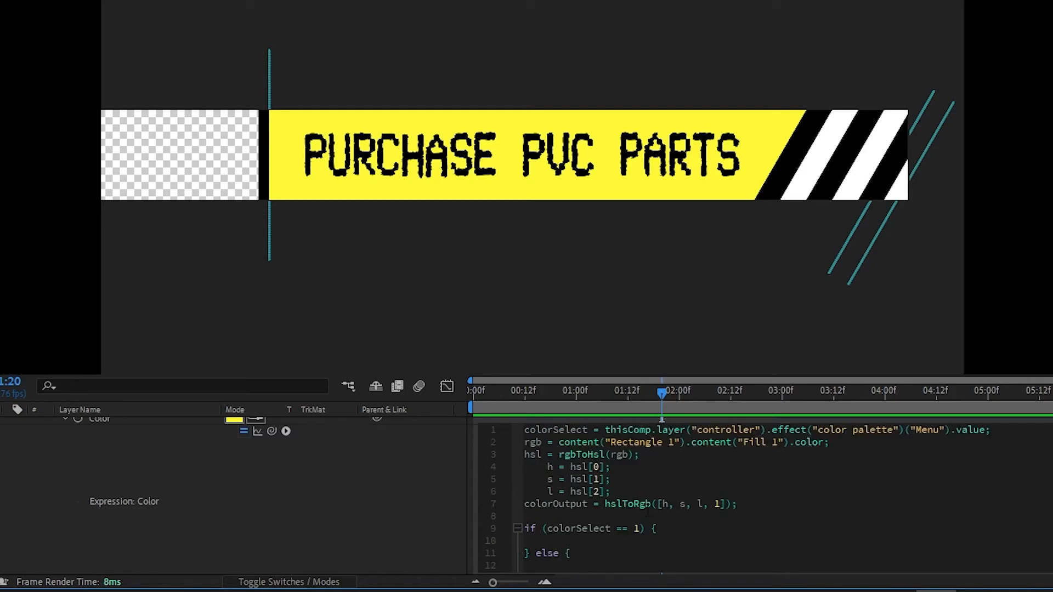
scroll(221, 488, "up", 6)
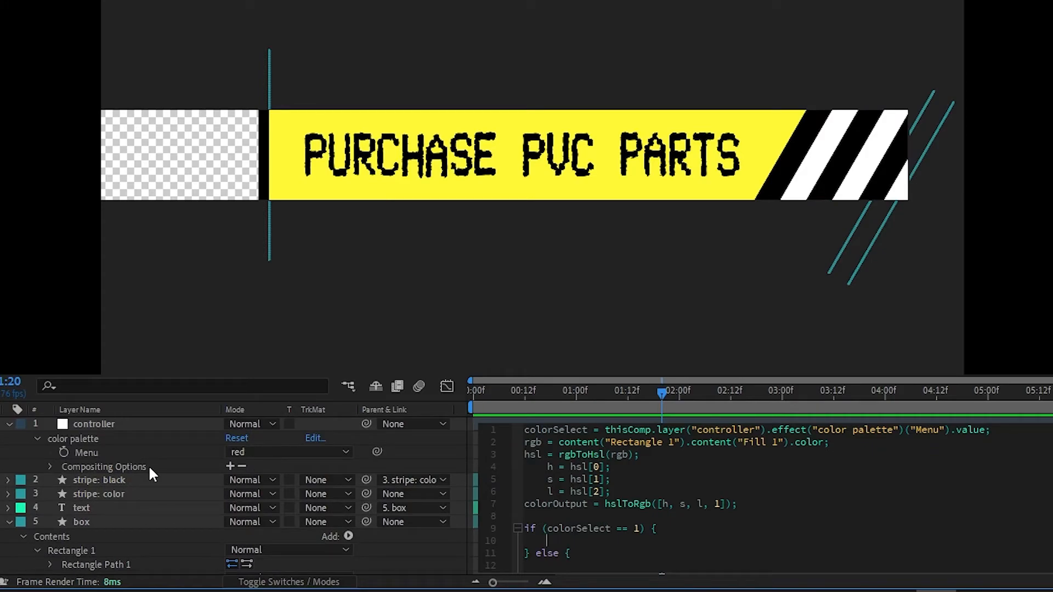
scroll(149, 465, "down", 6)
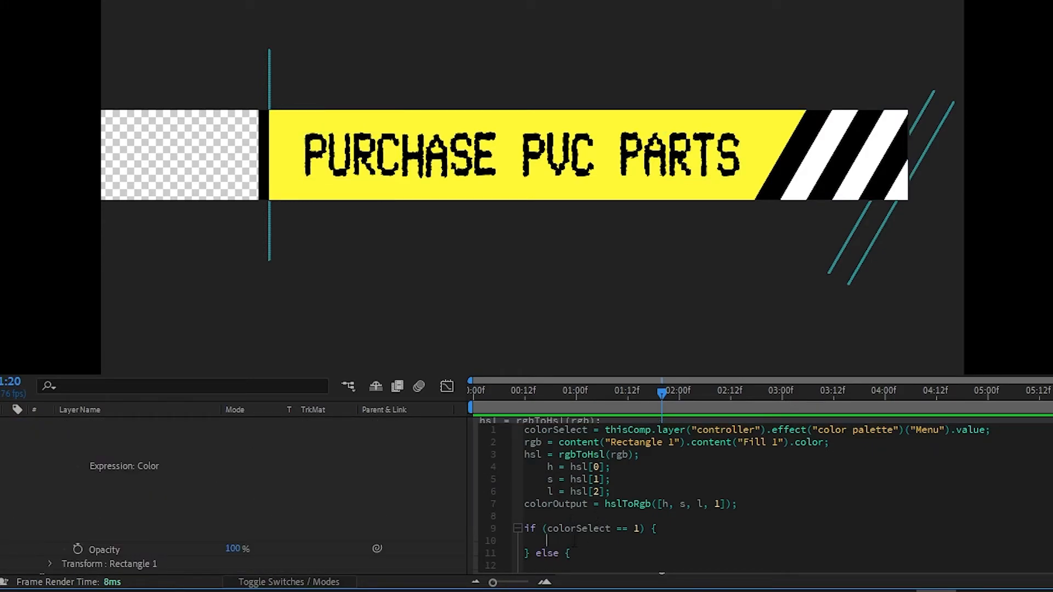
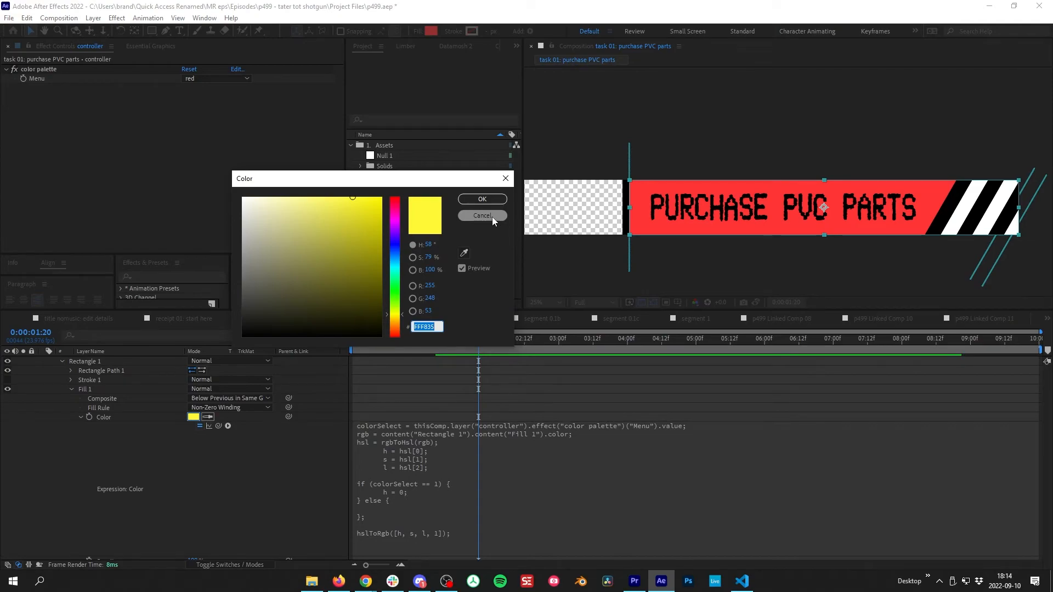
Dismiss the Color dialog without changes and add an s assignment below h = 0 in the if block.
left_click(492, 216)
left_click(440, 491)
left_click(427, 449)
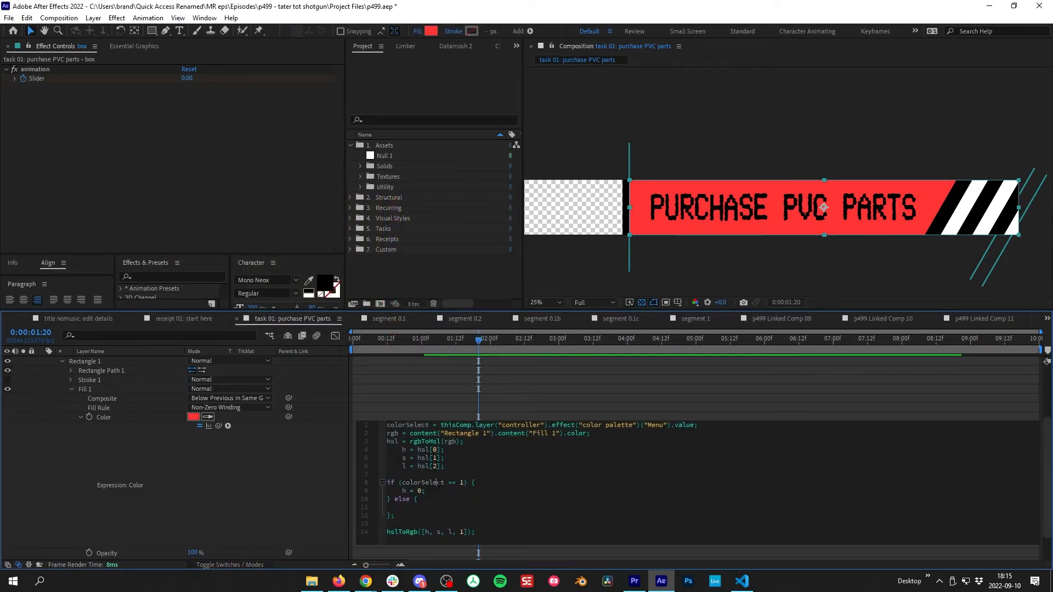
left_click(437, 497)
key("Return")
type("s ")
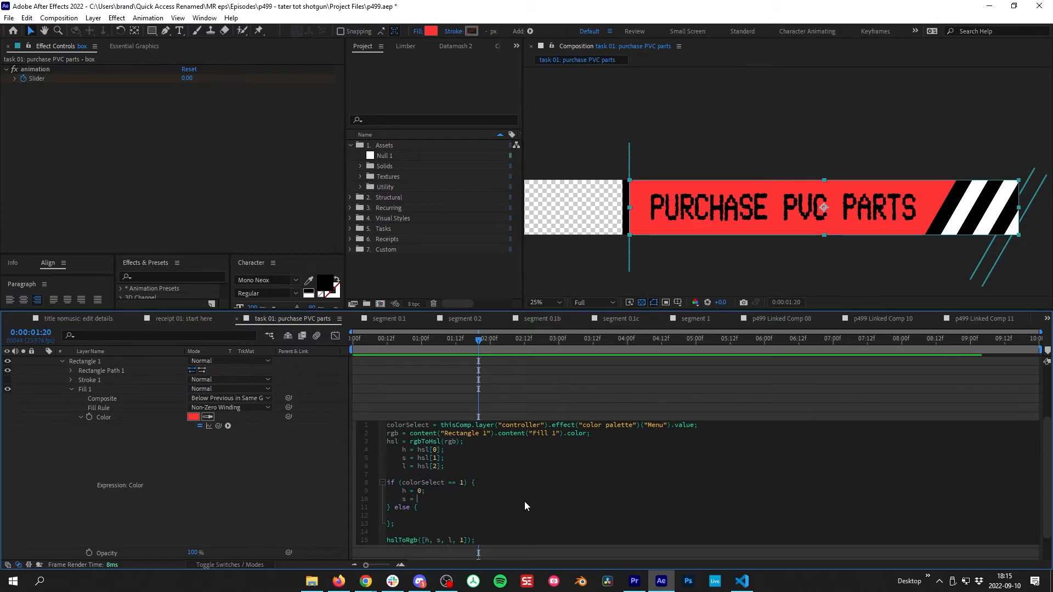
type("= 0")
Switch to Premiere Pro and open the Tint effect's Map White To color to read its HSL values.
key("alt+Tab")
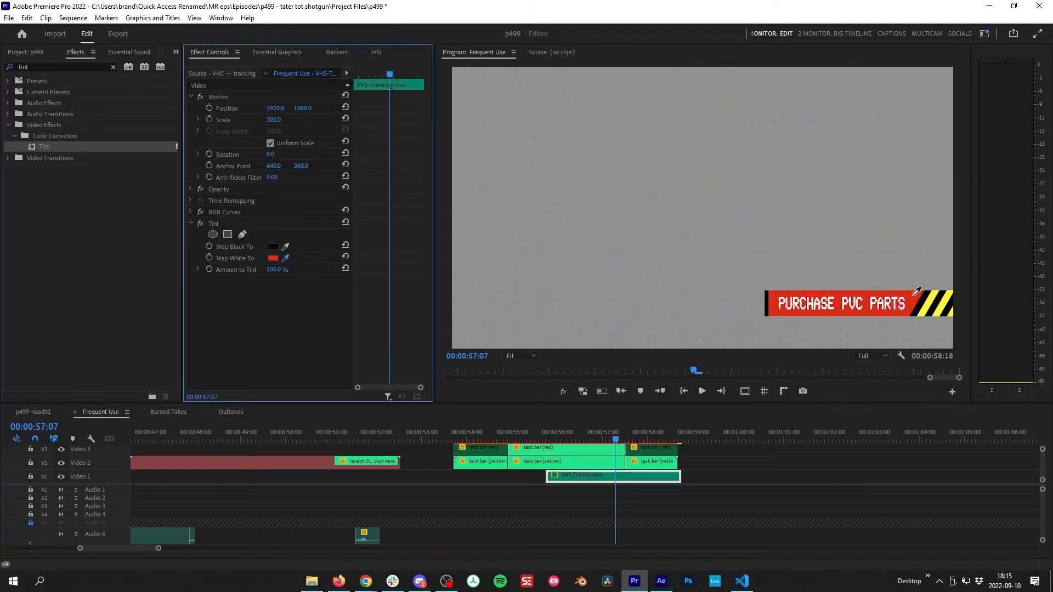
left_click(272, 258)
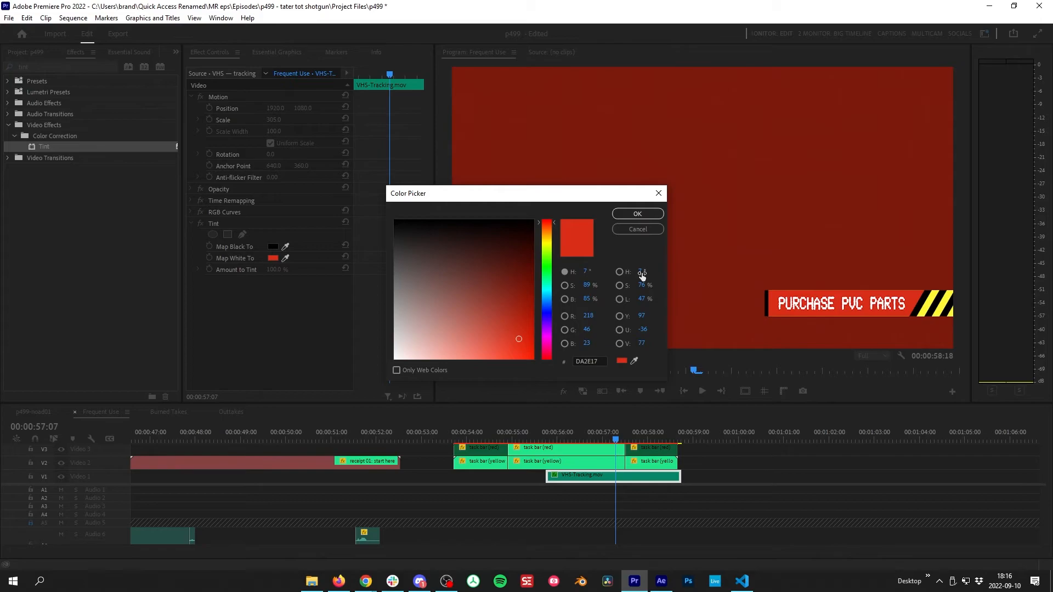
Return to After Effects, set h in the if block to 7/360 and apply the expression.
left_click(661, 580)
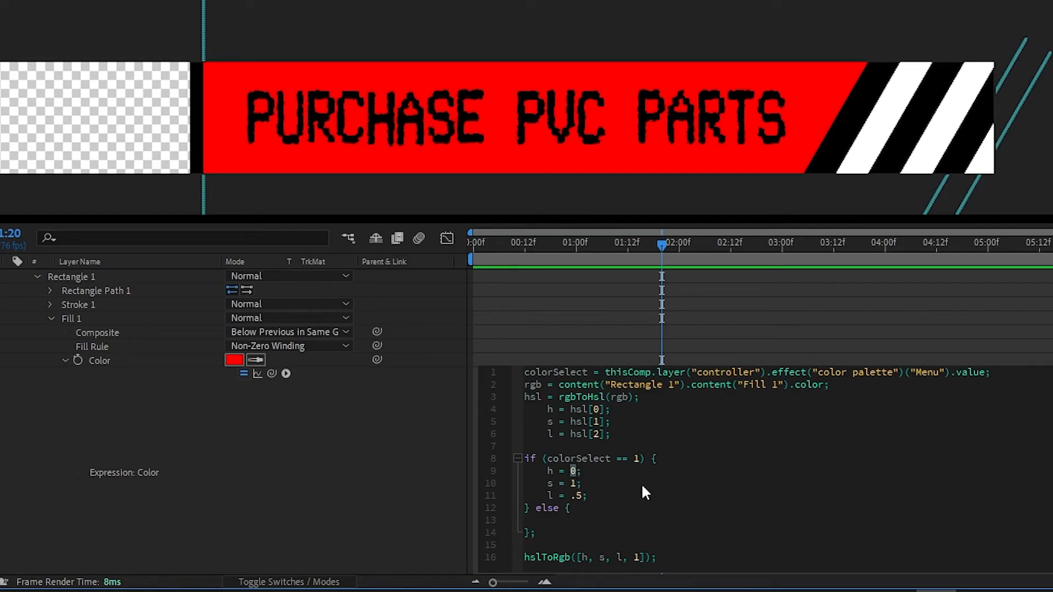
type("7/360")
left_click(590, 315)
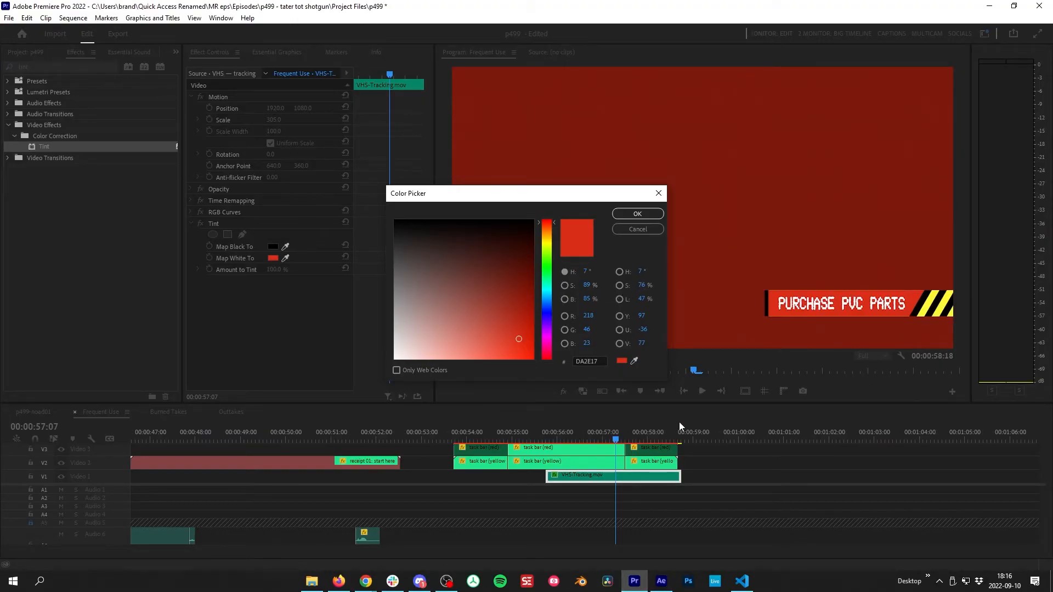
Back in After Effects, set s in the if block to .76 and apply the expression.
left_click(661, 582)
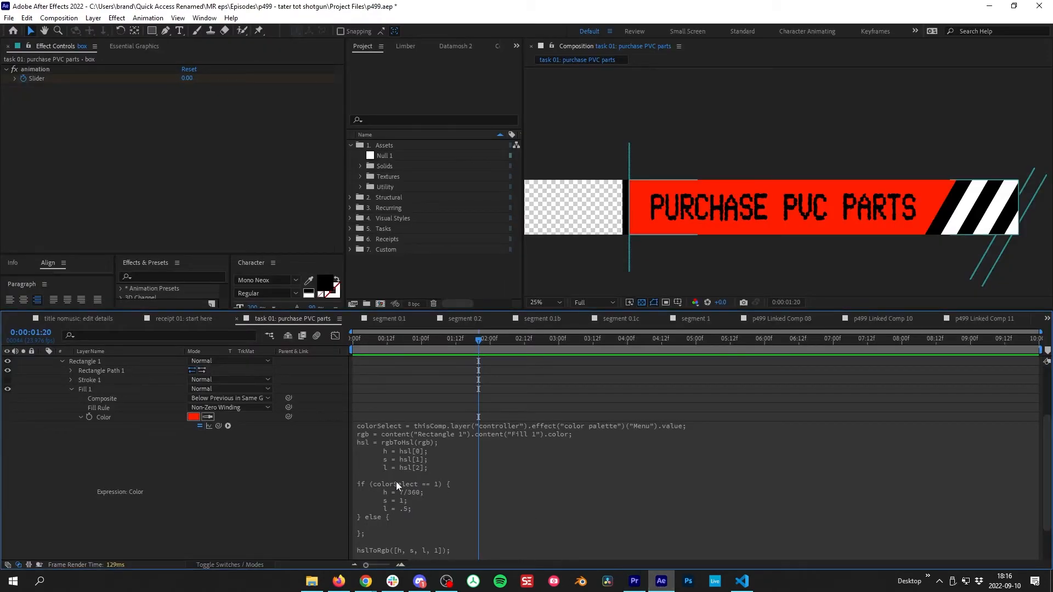
left_click(401, 501)
double_click(419, 499)
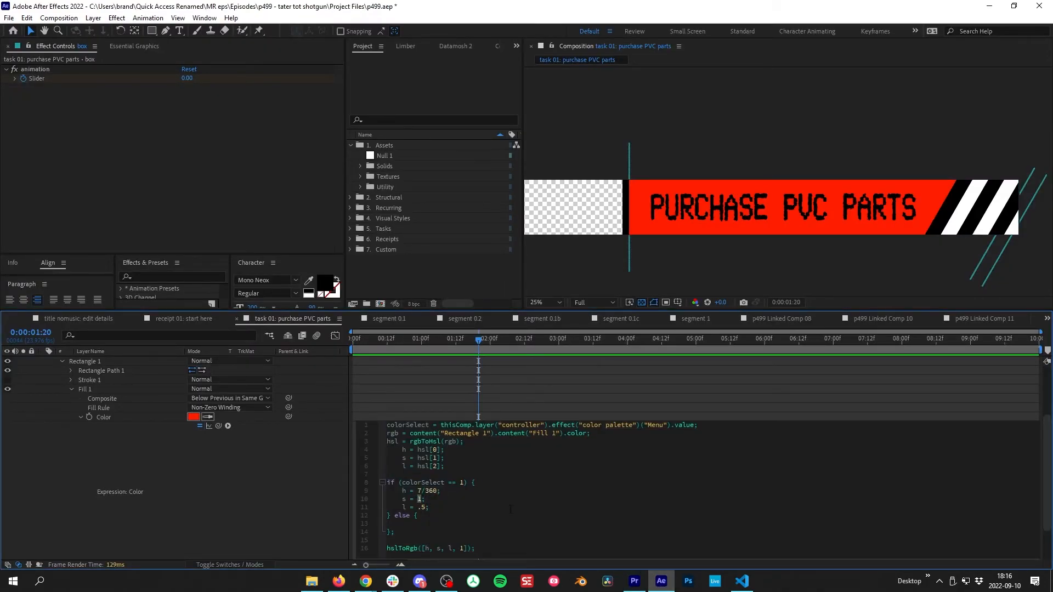
type(".76")
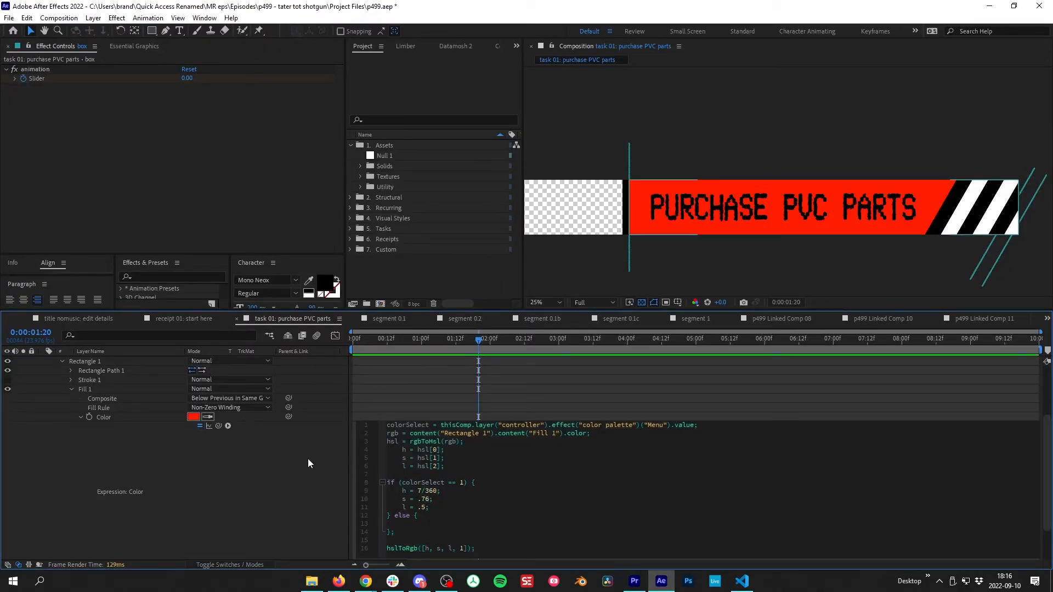
left_click(307, 459)
Check the red tint's lightness in Premiere Pro, return to After Effects, set l in the if block to .47 and apply the expression.
left_click(634, 581)
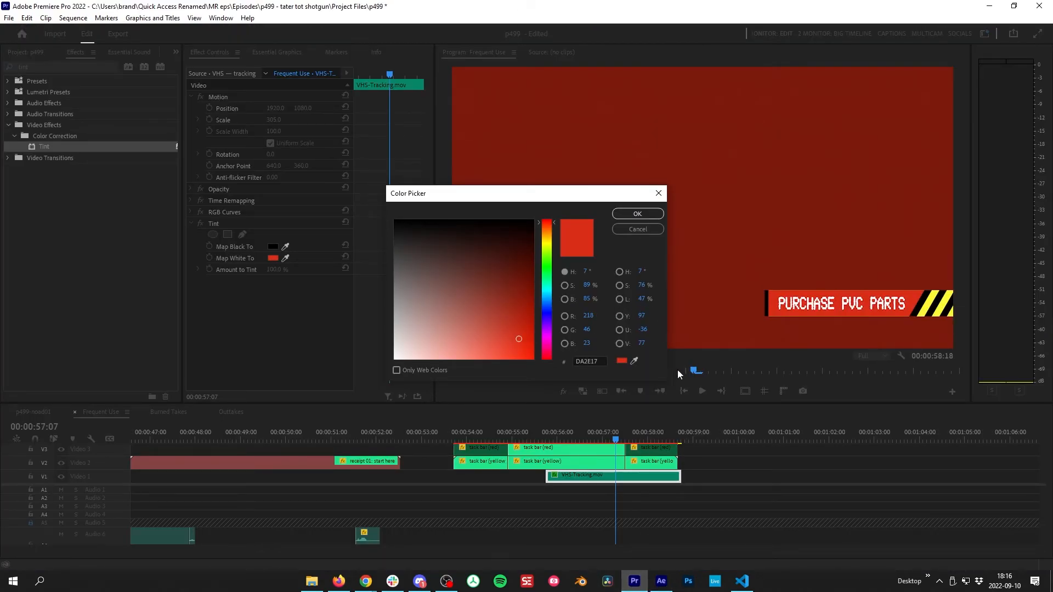
left_click(662, 581)
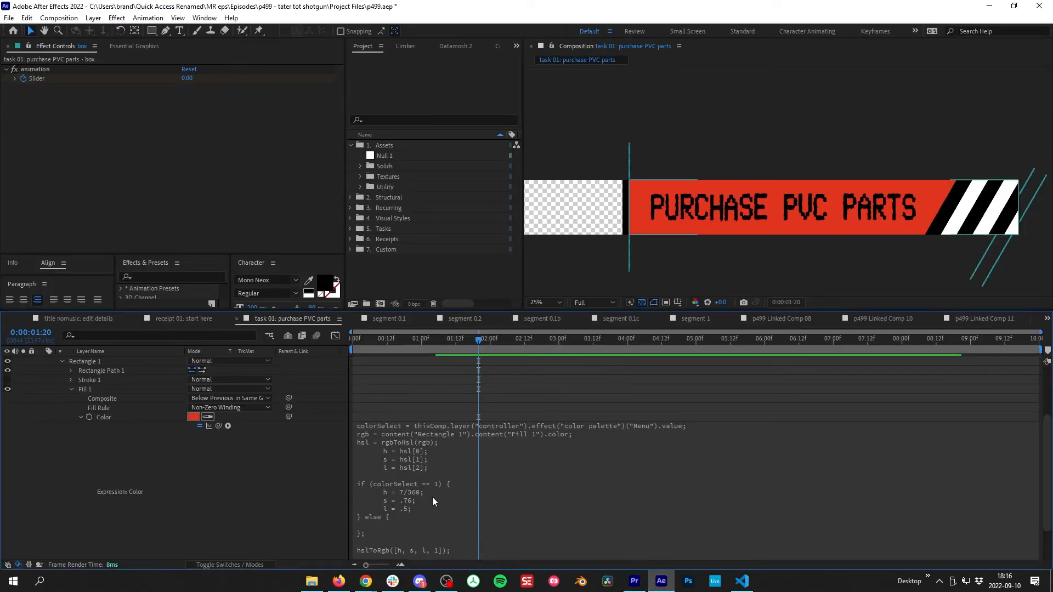
left_click(419, 508)
left_click(417, 507)
double_click(423, 508)
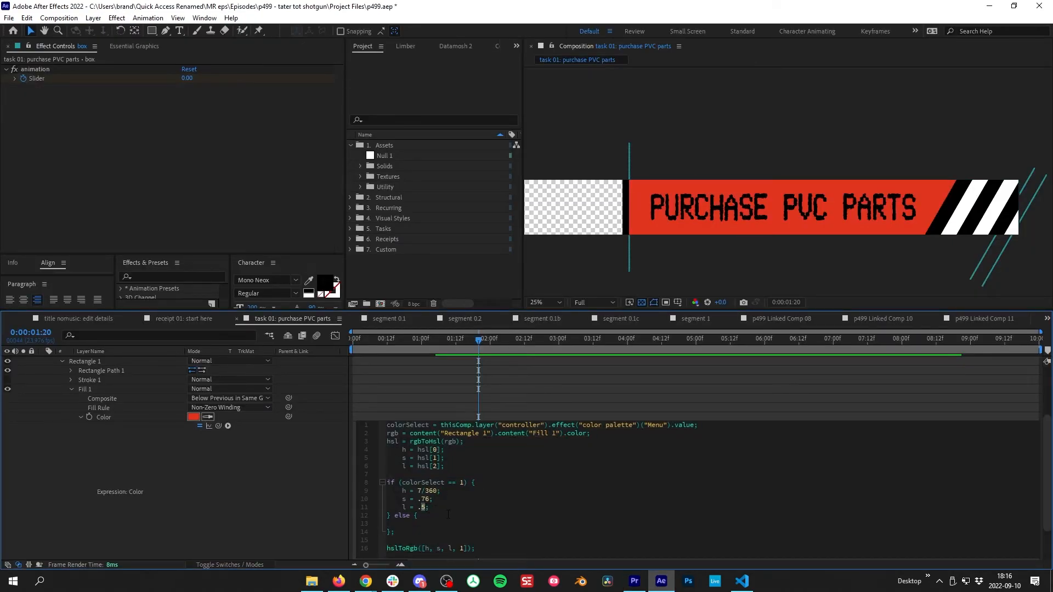
type("47")
left_click(522, 385)
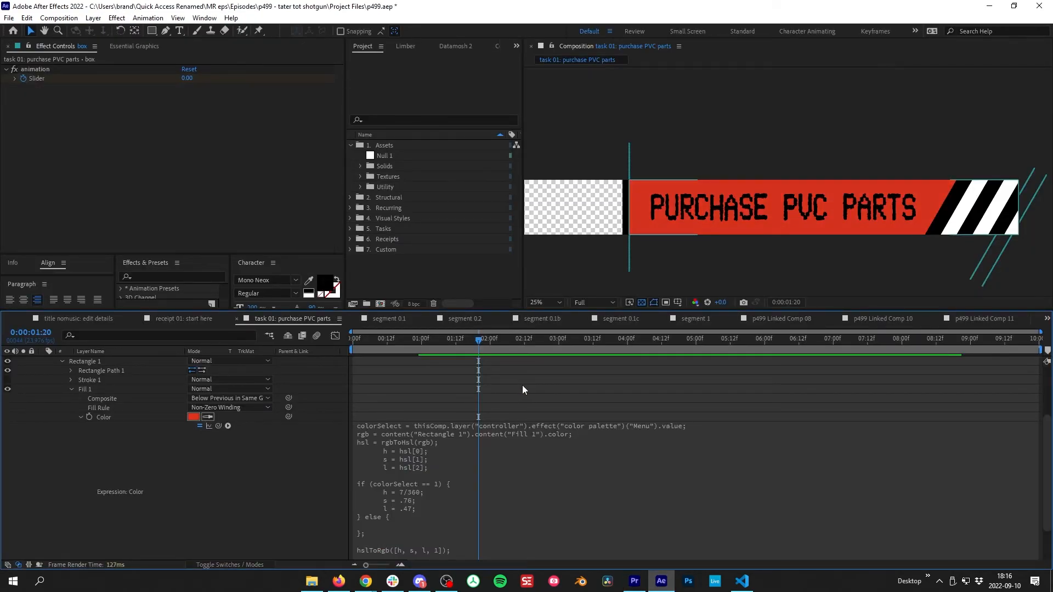
Switch to Premiere Pro, dismiss the red Color Picker, open the yellow tint's Map White To color to read its HSL values, and return to After Effects.
left_click(630, 584)
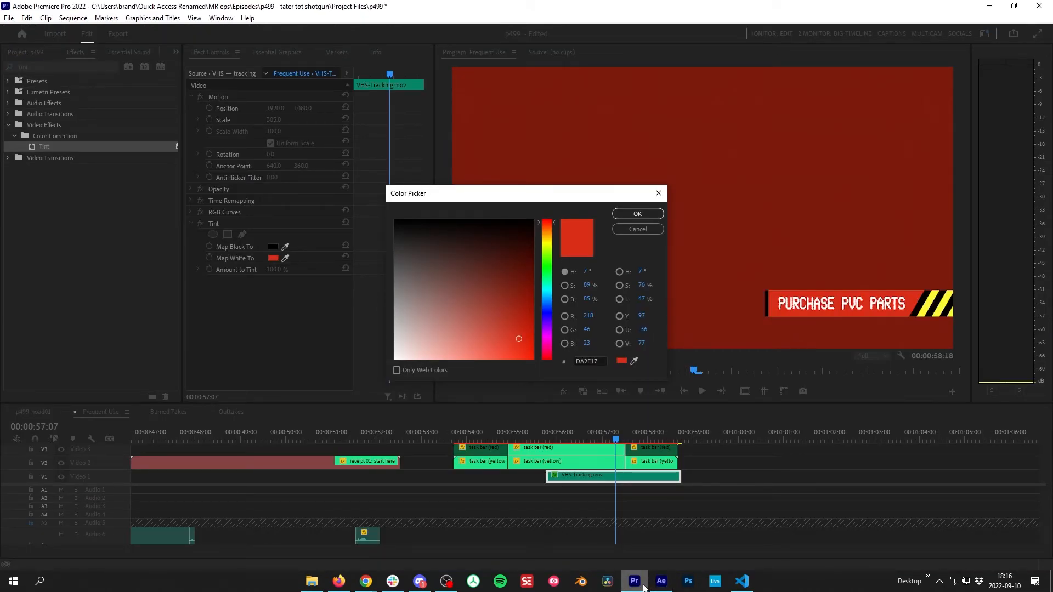
mouse_move(666, 586)
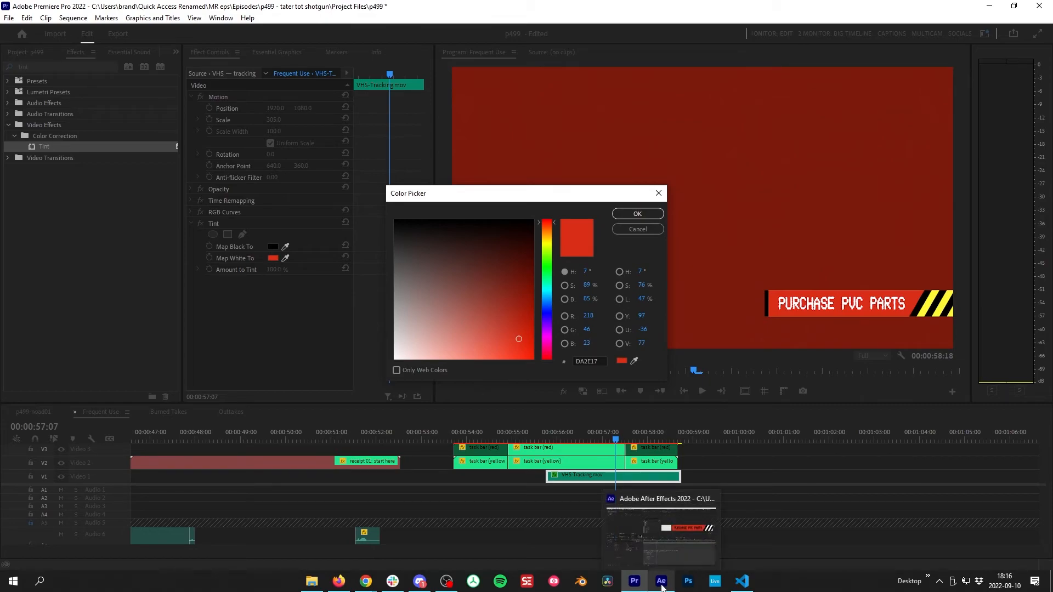
key("Escape")
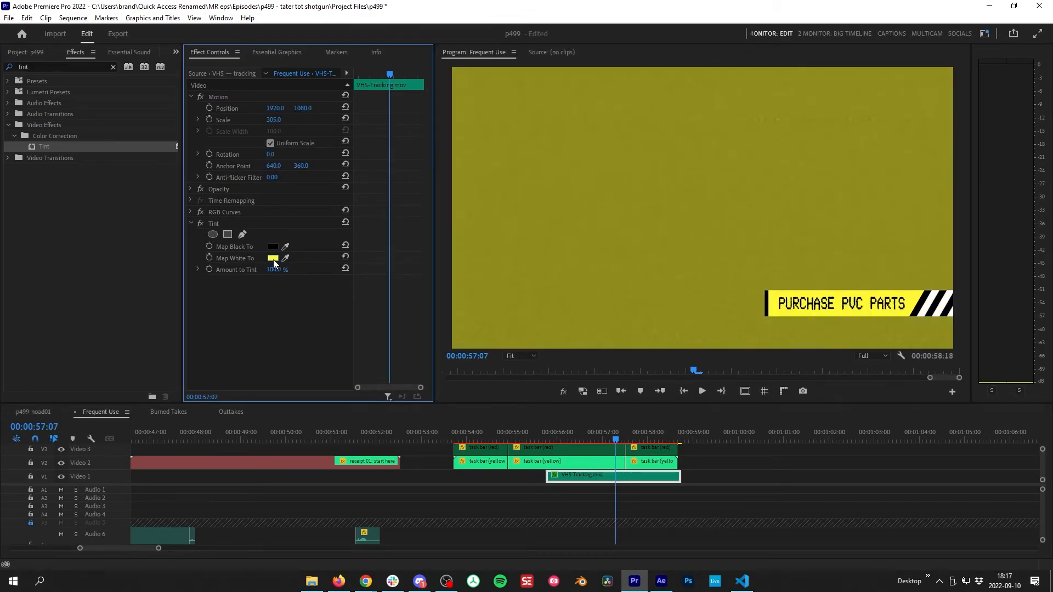
left_click(272, 258)
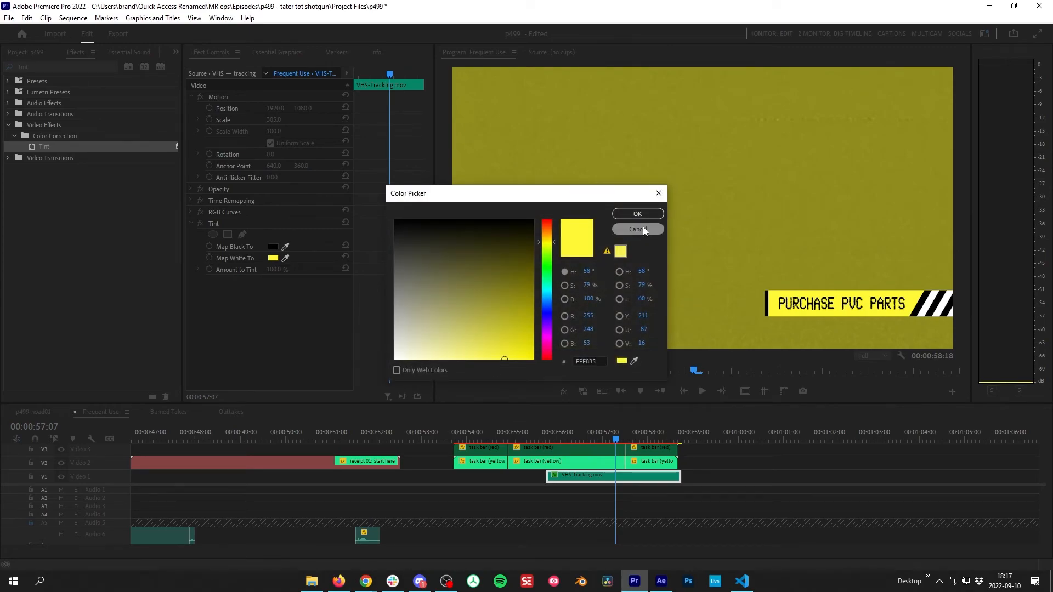
left_click(643, 227)
left_click(273, 258)
key("alt+Tab")
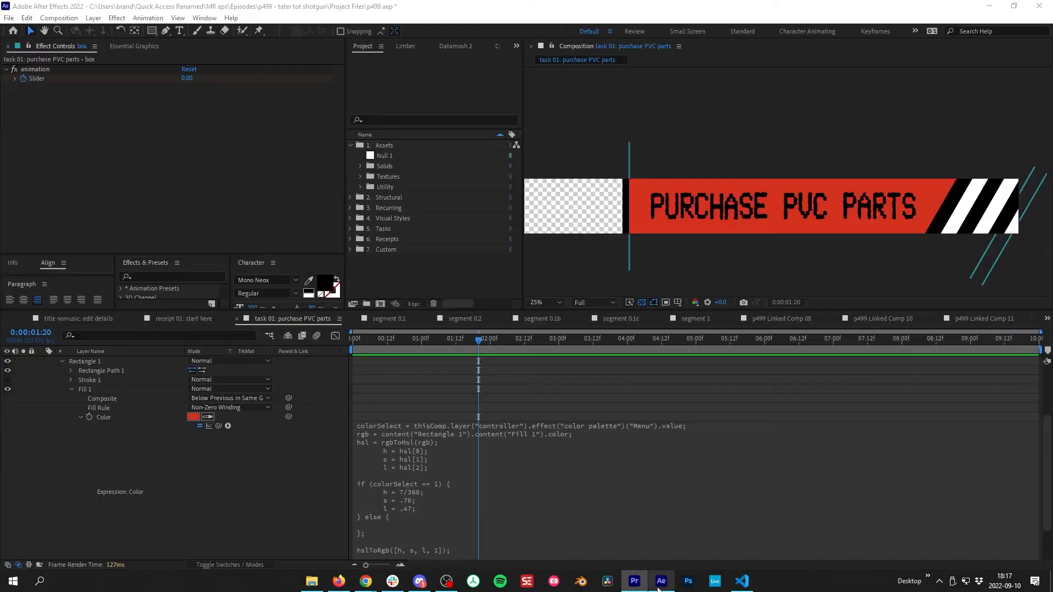
Start an unfilled h assignment inside the else block of the fill color expression.
scroll(475, 472, "down", 2)
left_click(417, 466)
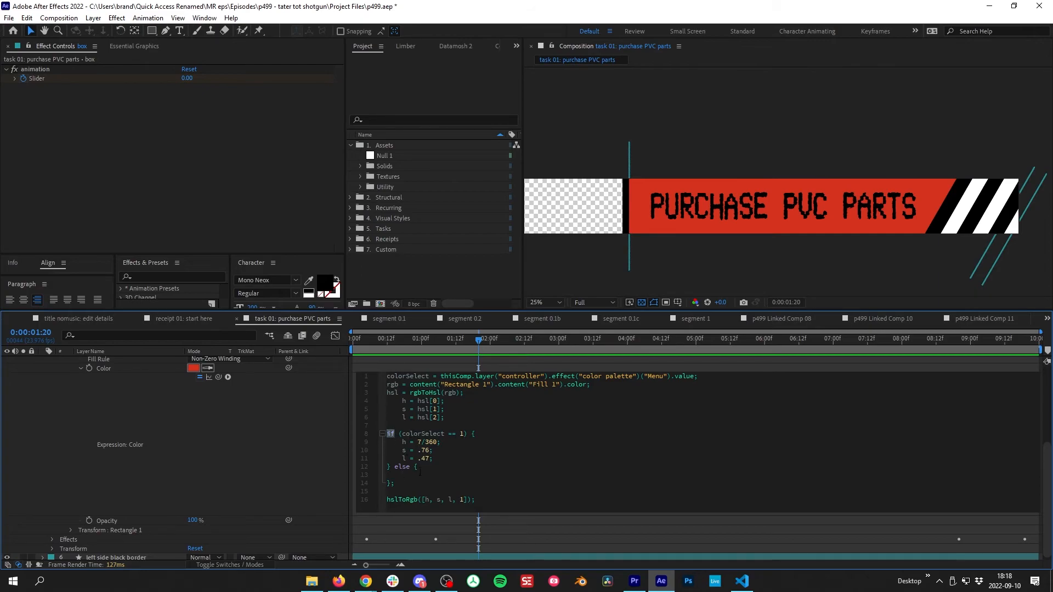
left_click(437, 474)
left_click(445, 455)
left_click_drag(467, 434, 411, 429)
left_click(448, 466)
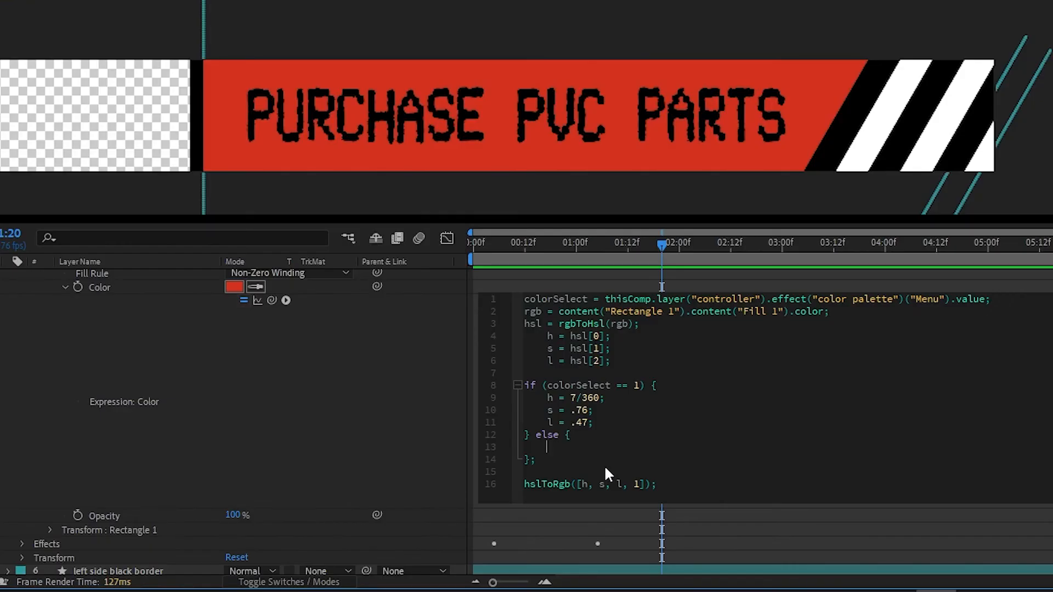
type("h = ;")
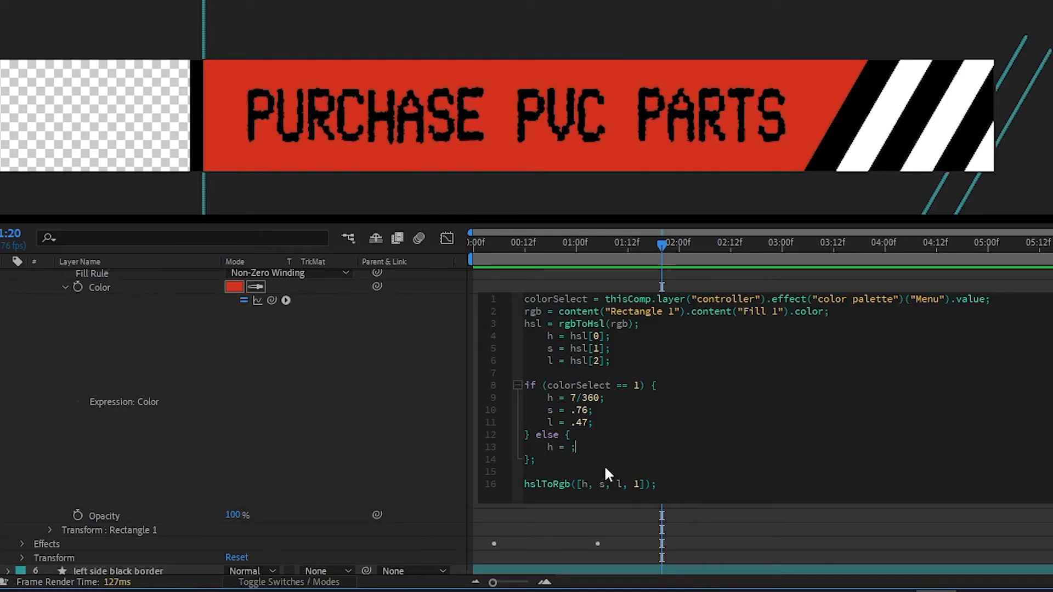
key("Return")
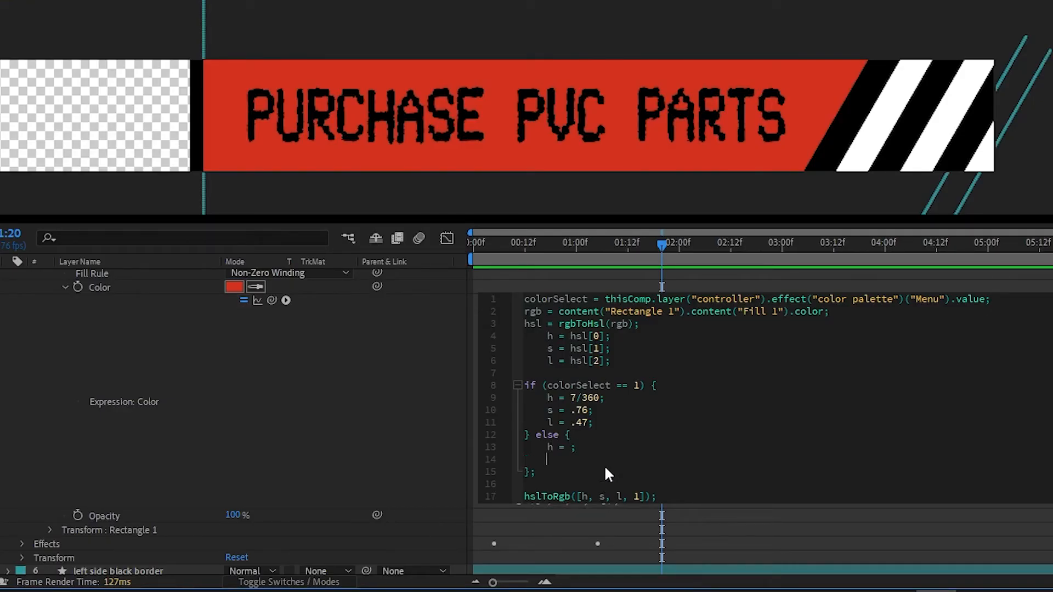
Copy the h, s and l lines from the if block over the unfinished h line in the else block.
left_click(617, 424)
left_click_drag(617, 424, 500, 400)
key("ctrl+c")
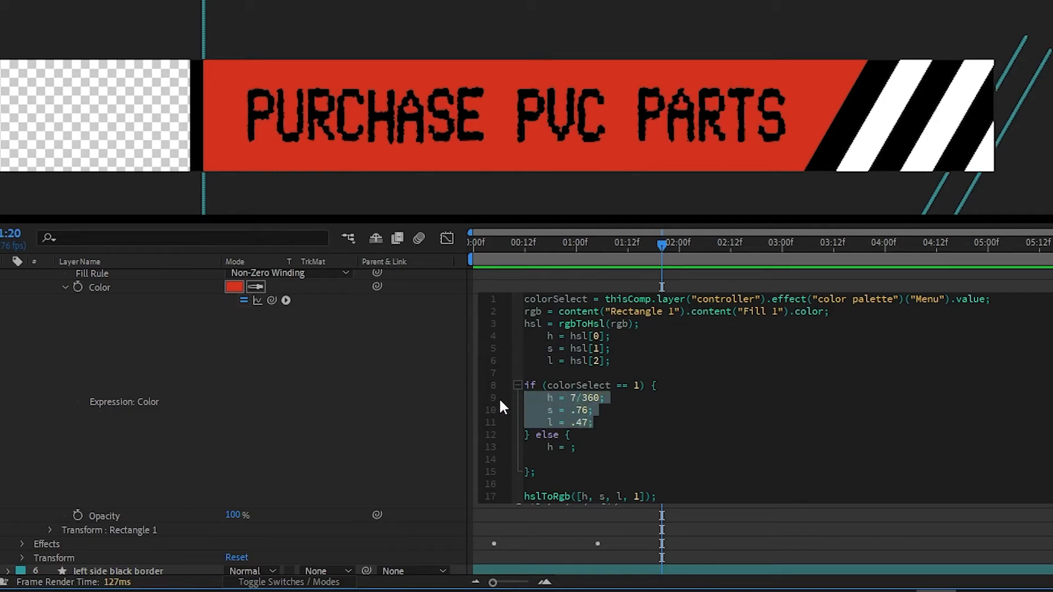
left_click_drag(547, 458, 511, 446)
key("ctrl+v")
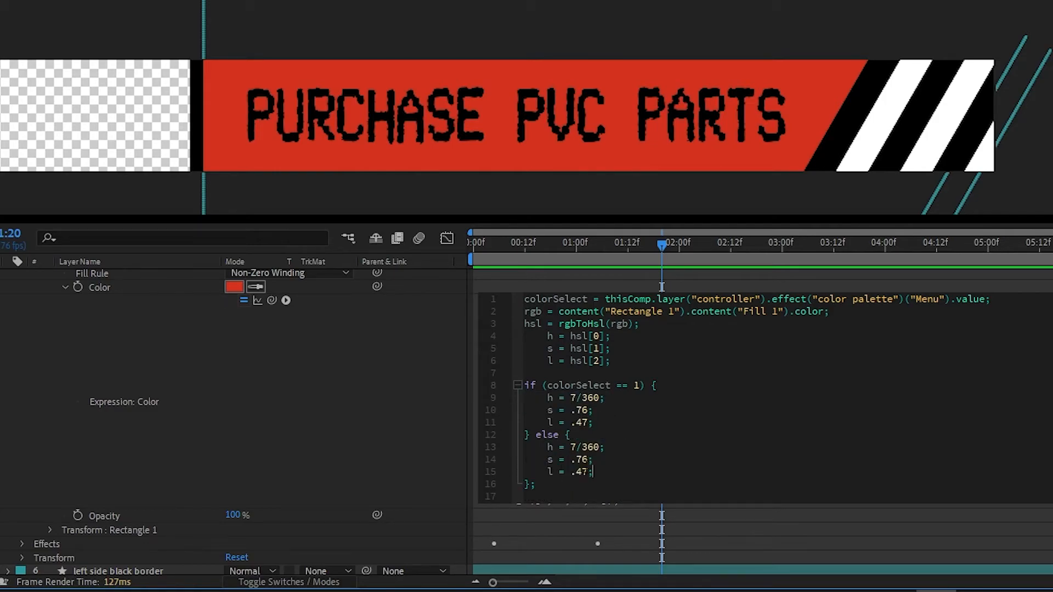
Apply the expression and set the controller layer's color palette menu to yellow.
left_click(98, 372)
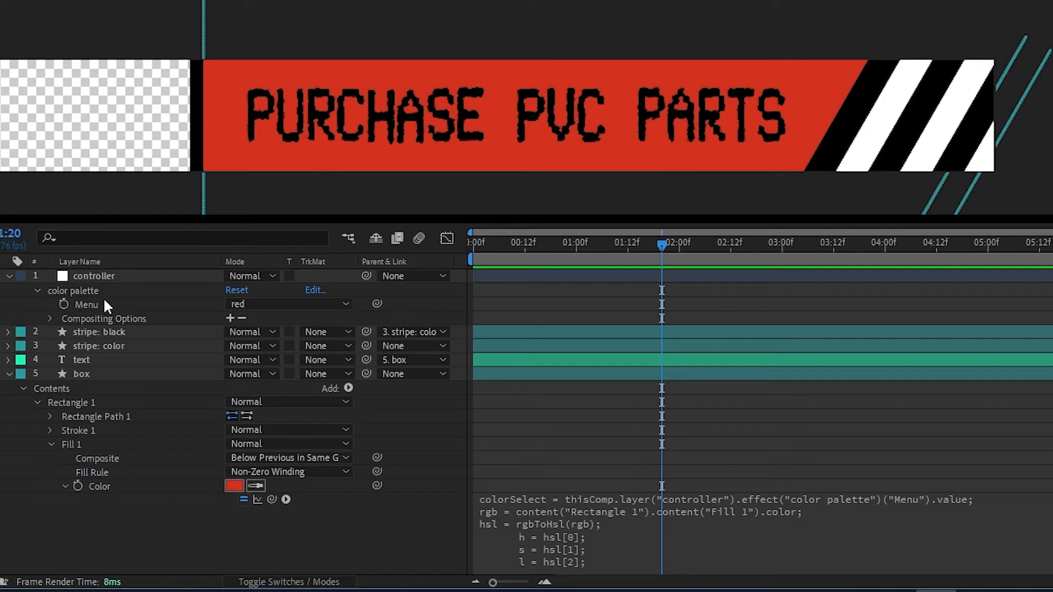
left_click(282, 302)
left_click(267, 339)
scroll(674, 443, "down", 5)
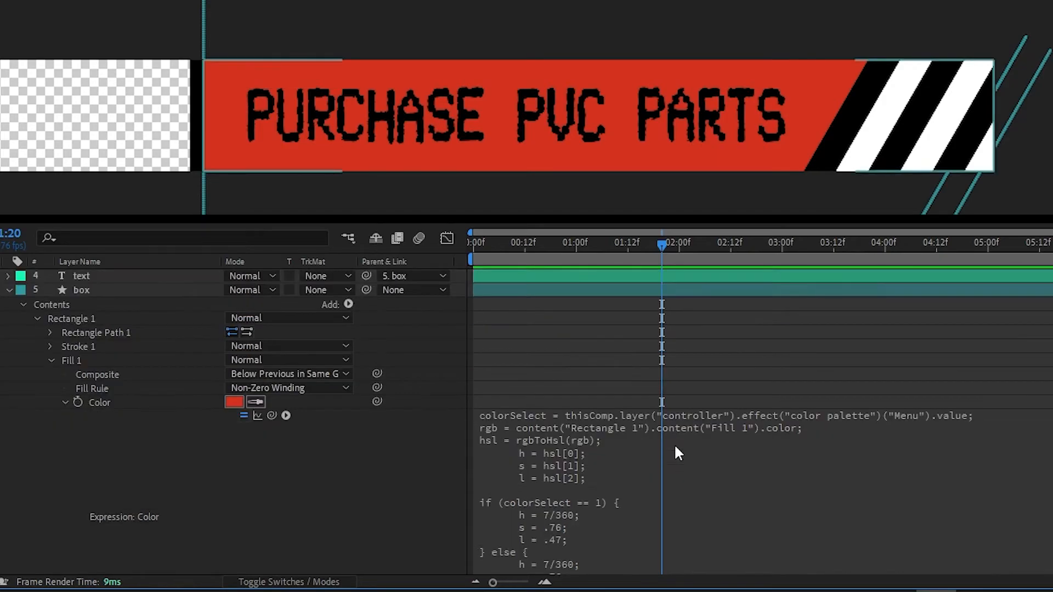
Check the yellow tint's hue in Premiere Pro, return to After Effects, set h in the else block to 58/360 and apply the expression.
mouse_move(895, 590)
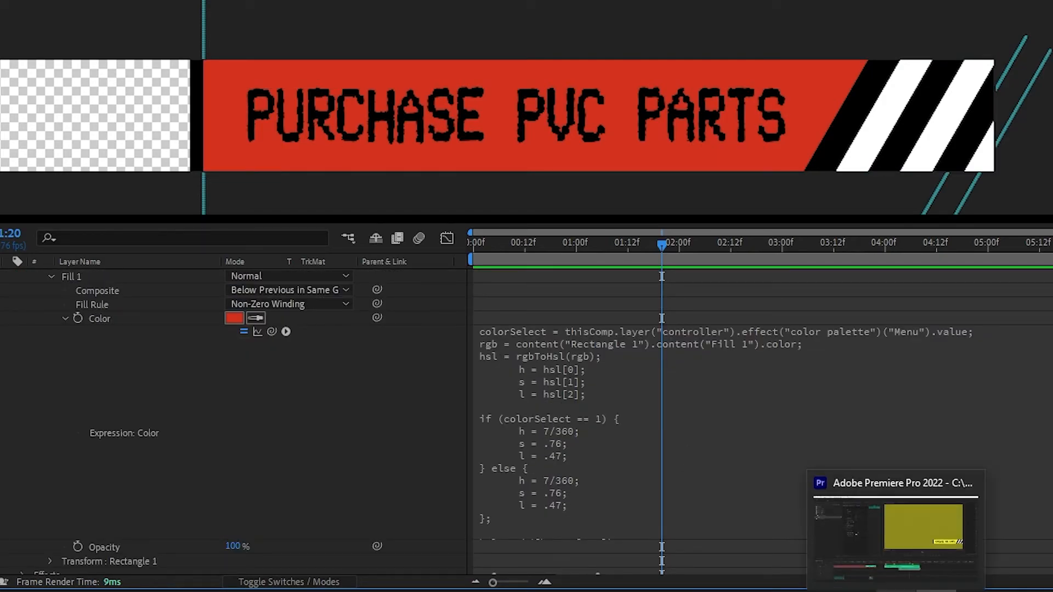
left_click(895, 526)
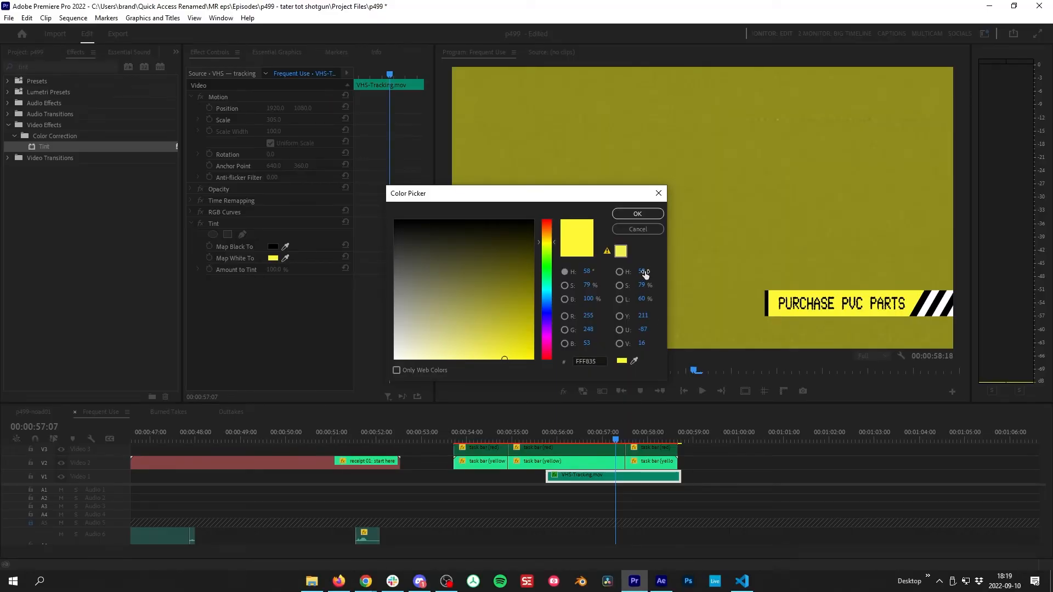
key("alt+Tab")
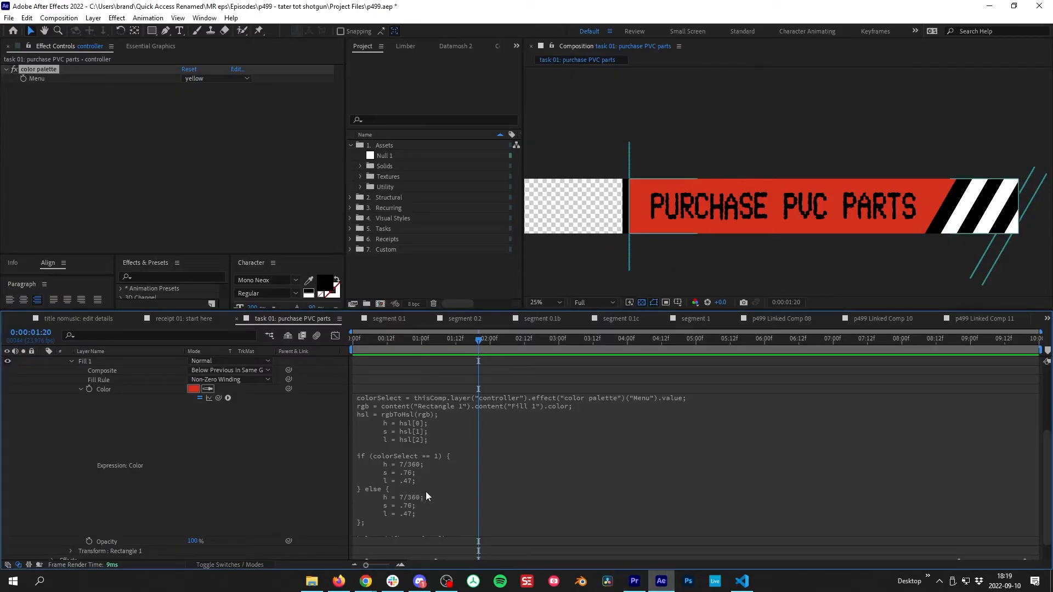
left_click(441, 483)
double_click(417, 496)
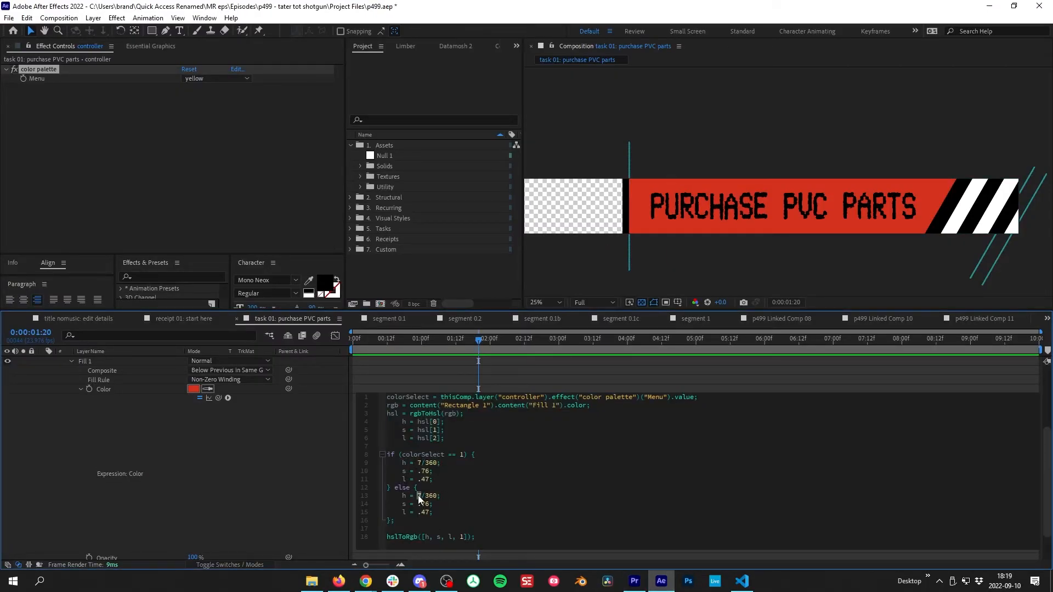
type("58")
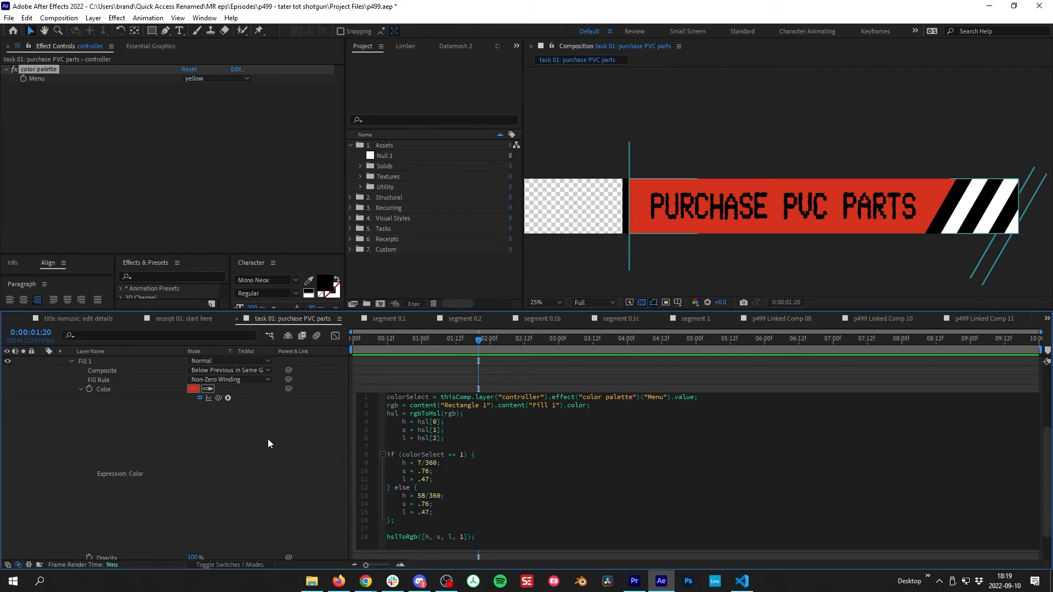
left_click(267, 437)
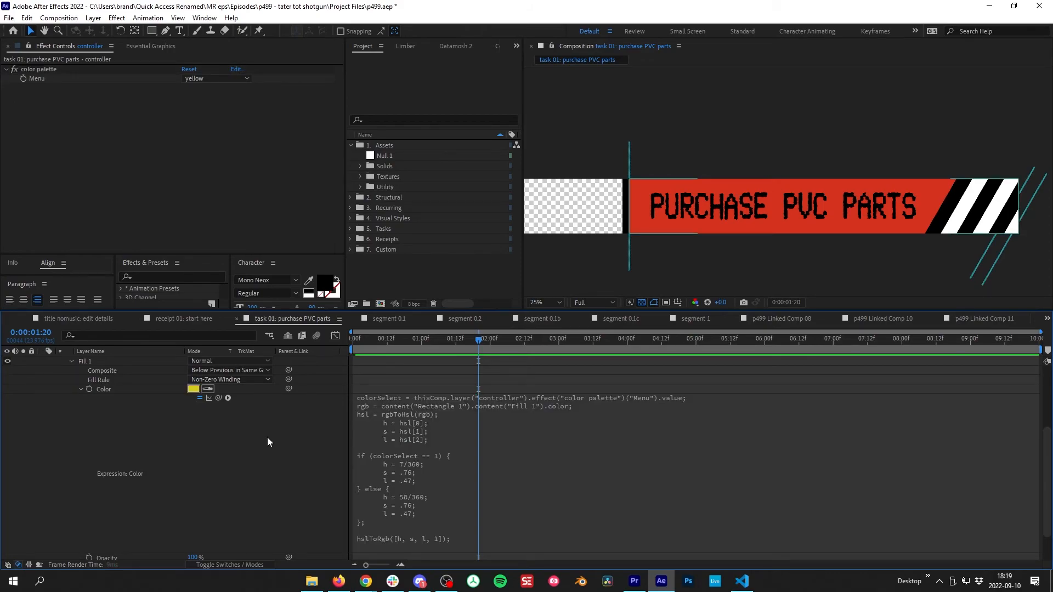
Check the yellow tint's saturation in Premiere Pro, return to After Effects, set s in the else block to .79 and apply the expression.
left_click(641, 586)
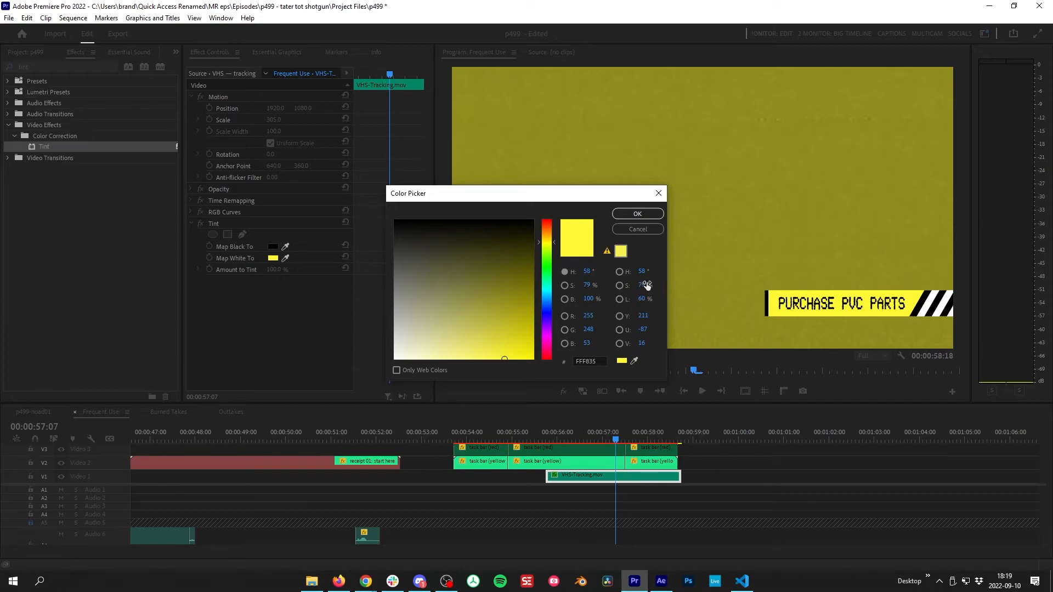
left_click(660, 581)
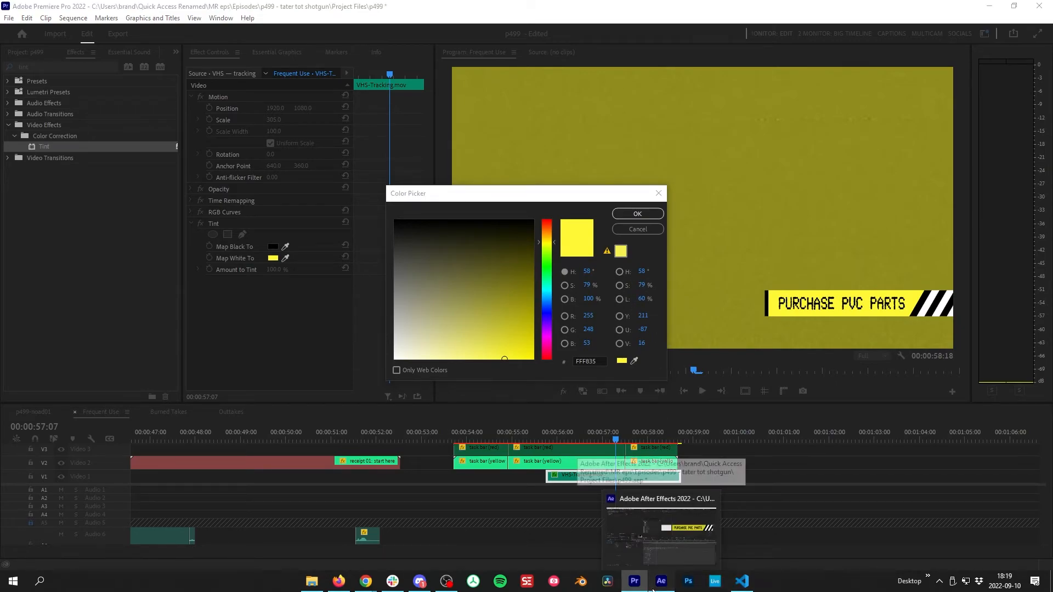
left_click(444, 492)
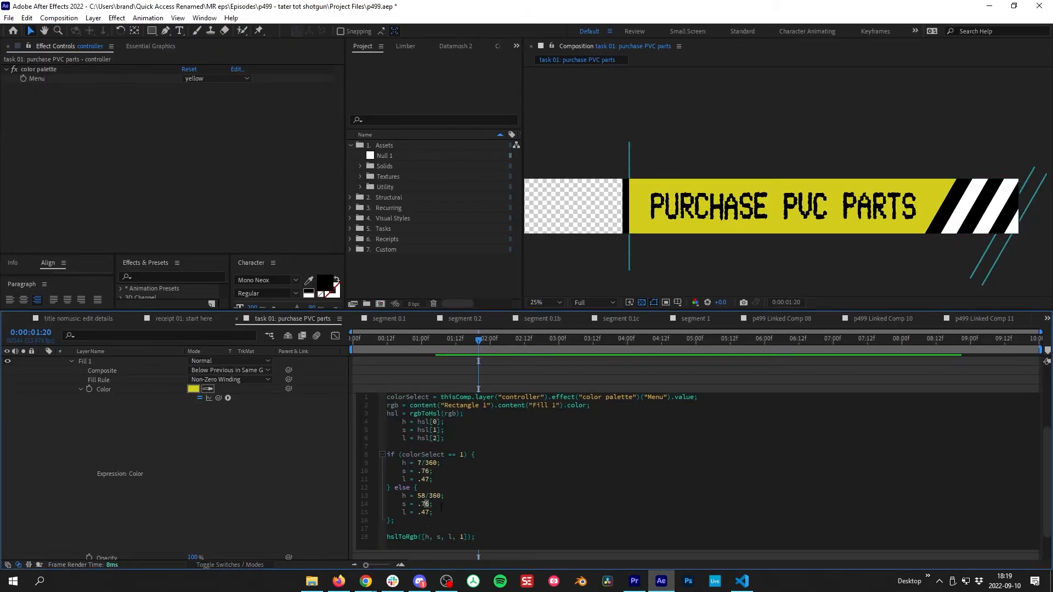
type("9")
left_click(298, 458)
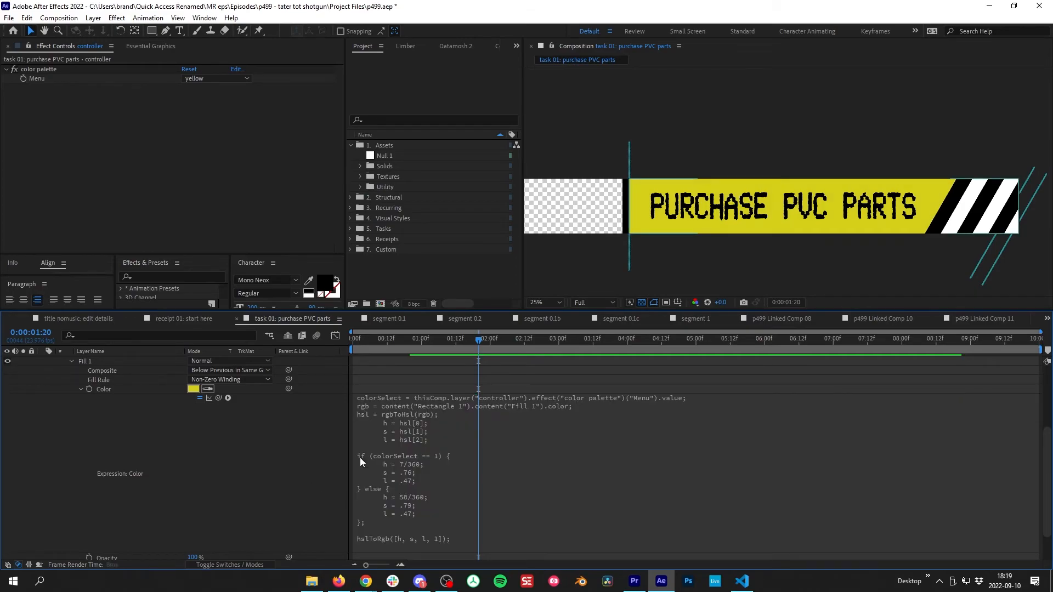
Check the yellow tint's lightness in Premiere Pro, return to After Effects, set l in the else block to .6 and apply the expression.
left_click(634, 581)
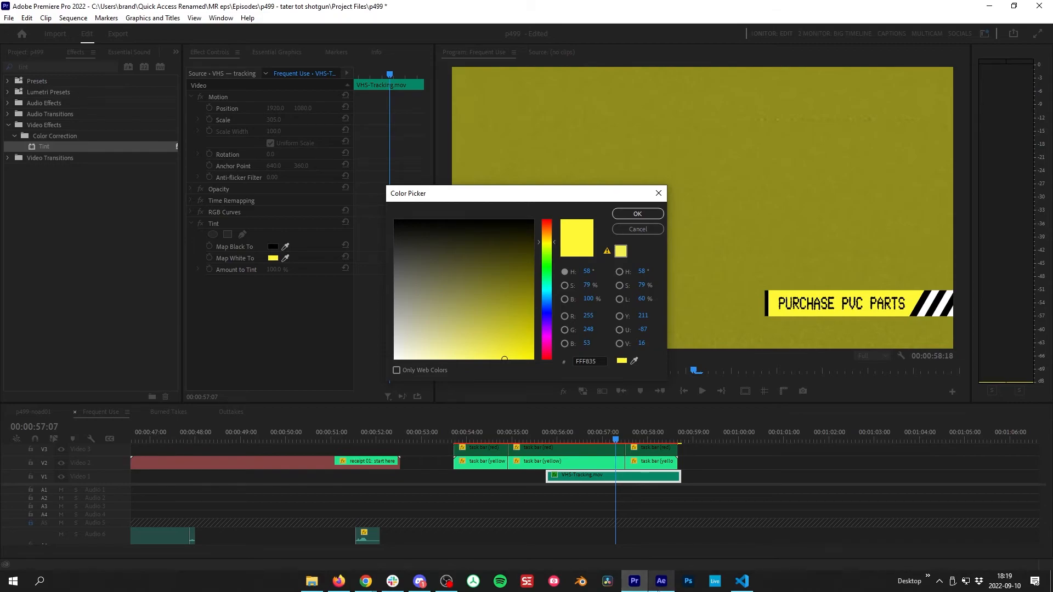
left_click(660, 580)
left_click(440, 501)
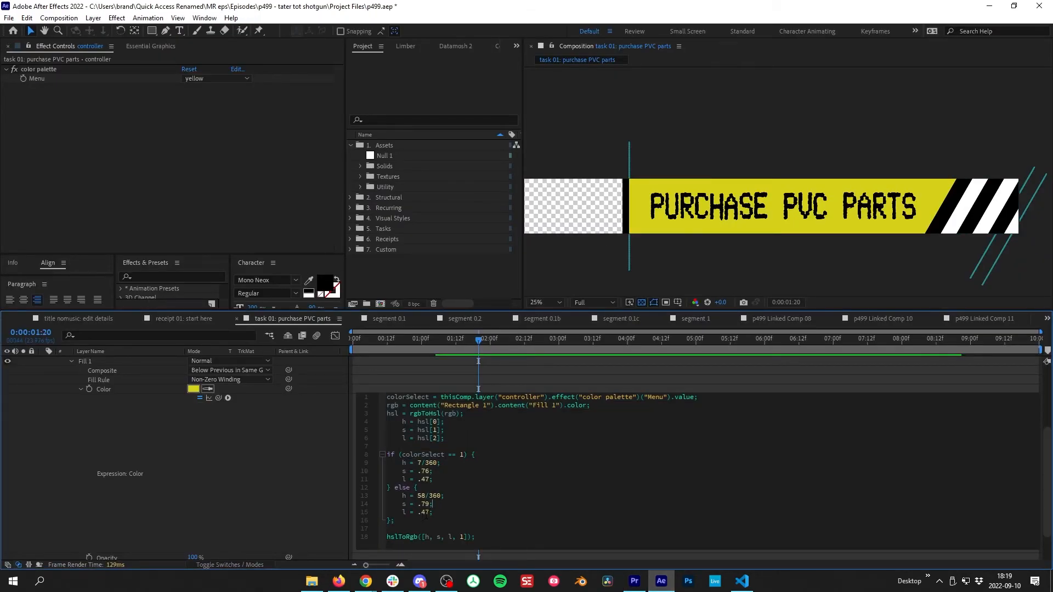
type("6")
left_click(284, 464)
Switch to Premiere Pro, dismiss the Color Picker without changes, and return to After Effects.
left_click(634, 580)
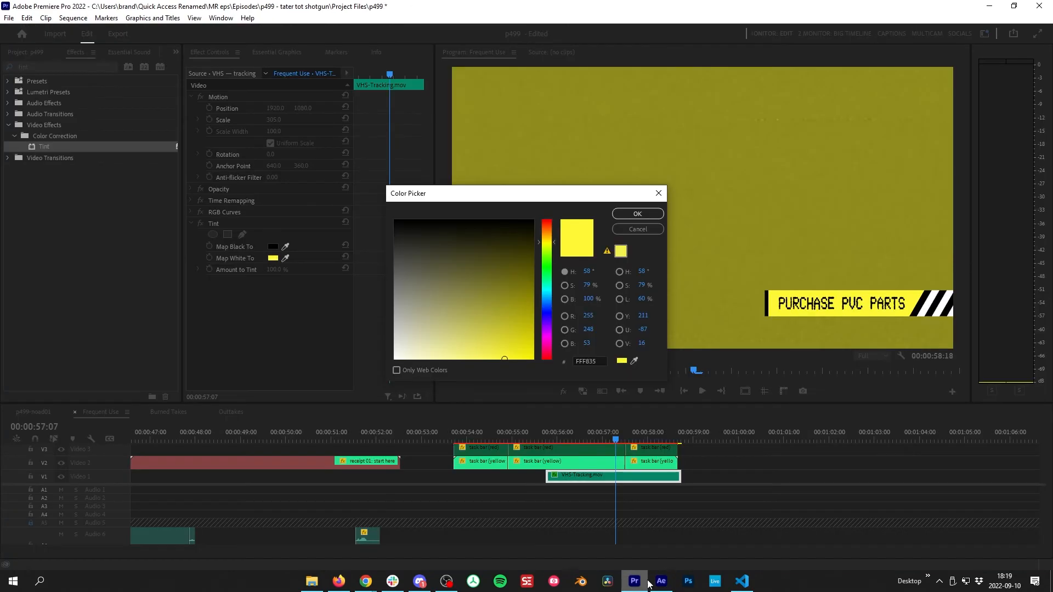
left_click(641, 229)
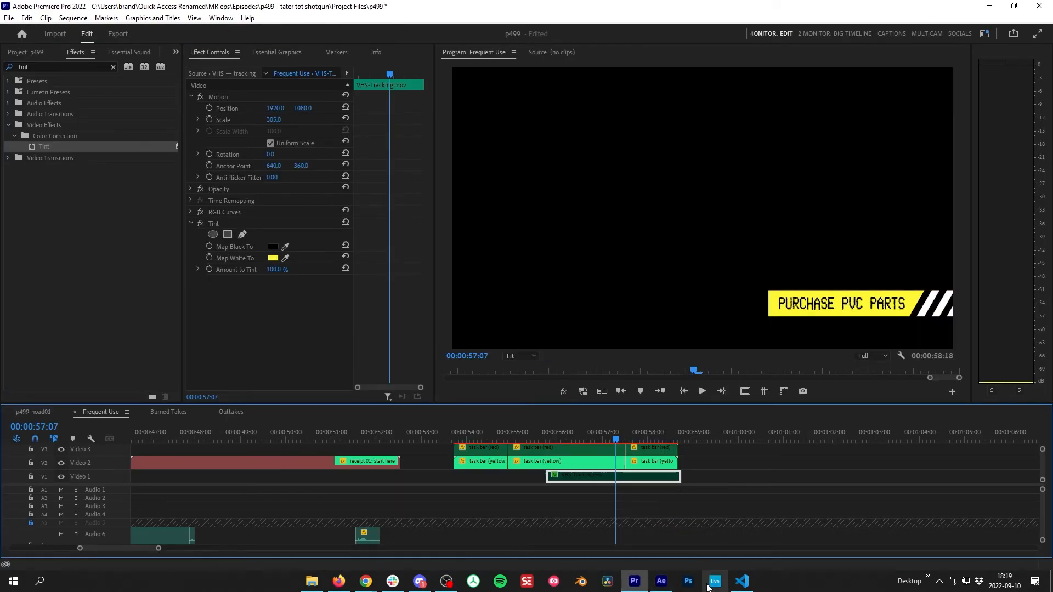
left_click(661, 582)
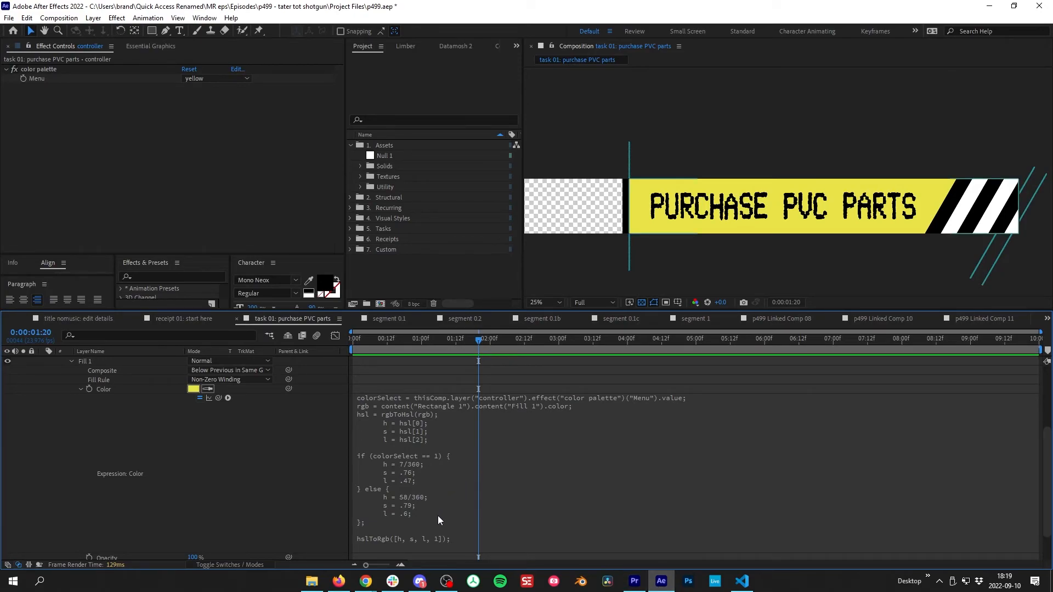
Delete the rgb and hsl definitions and the h, s and l lines read from hsl above the if block.
left_click(425, 443)
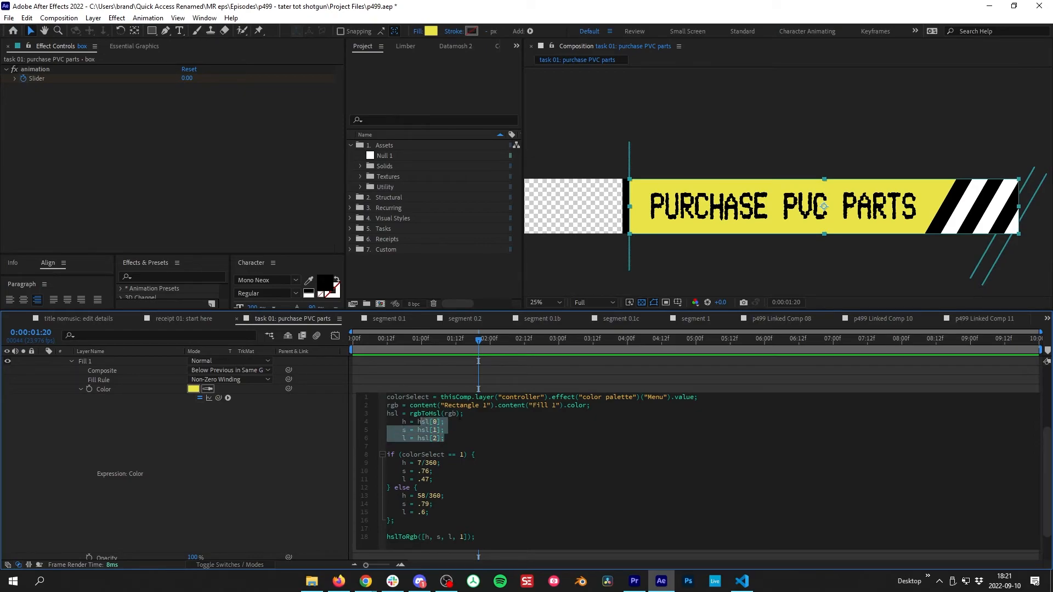
left_click_drag(464, 414, 386, 406)
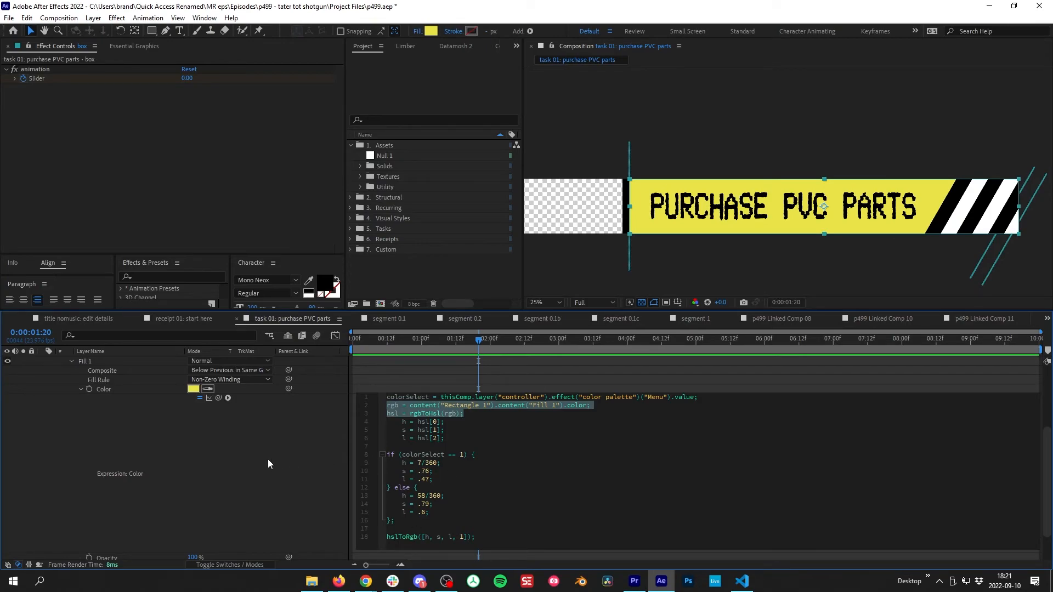
key("Delete")
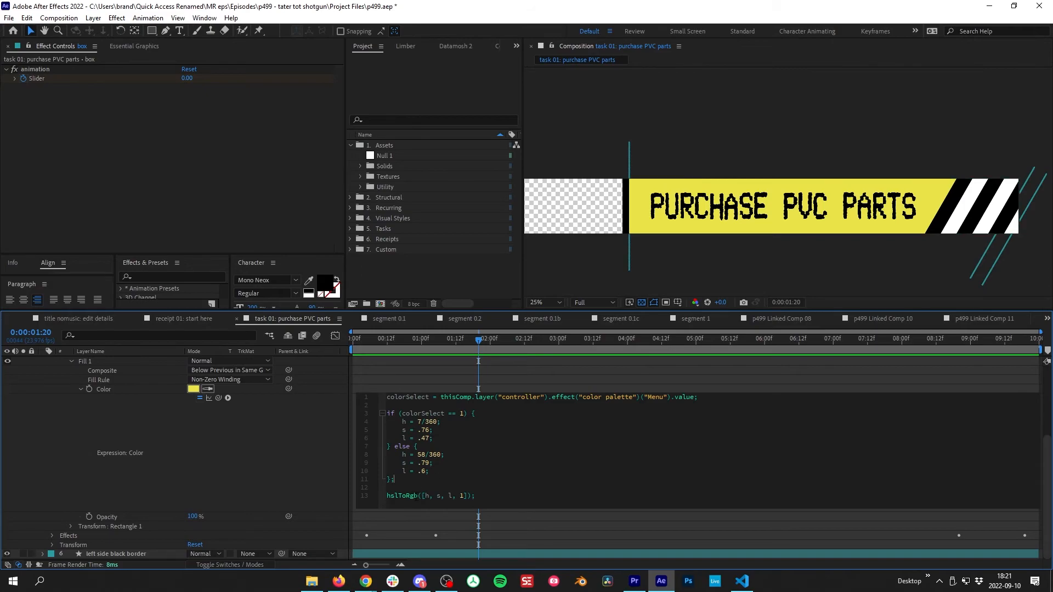
Apply the trimmed HSL color expression to the box layer's fill.
left_click(475, 496)
left_click(438, 473)
scroll(817, 212, "up", 2)
left_click(789, 247)
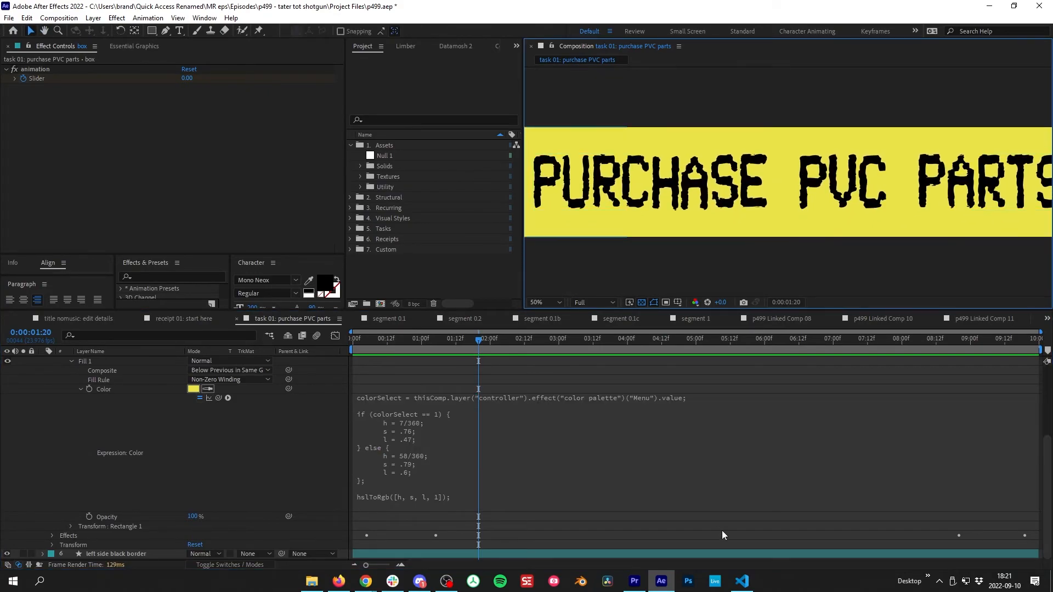
Compare the box's yellow with the Premiere Pro title and the shown box 2 layer, and check box 2's fill color without changing it.
left_click(634, 580)
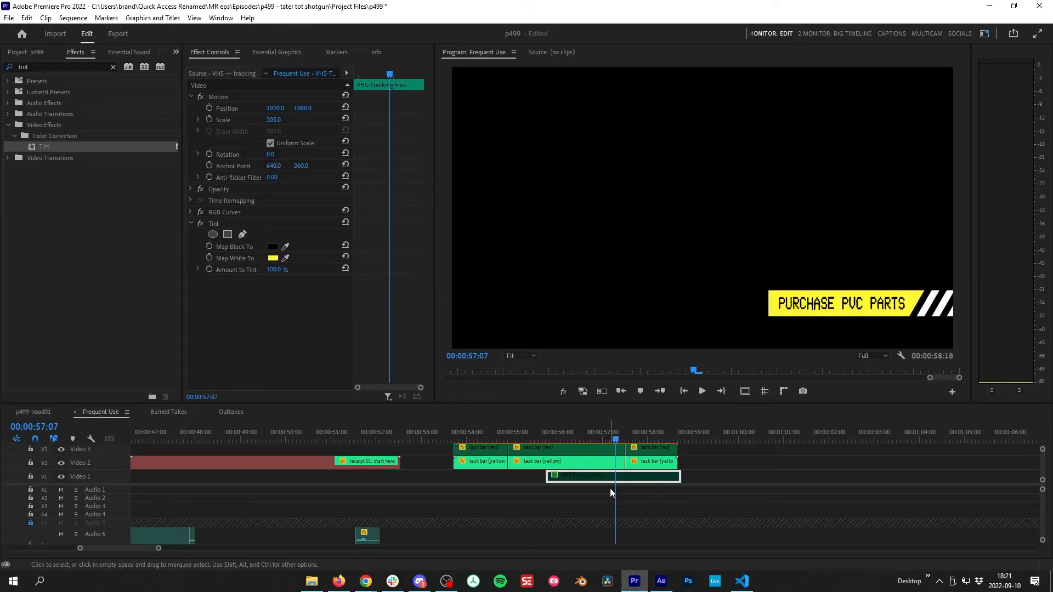
key("alt+Tab")
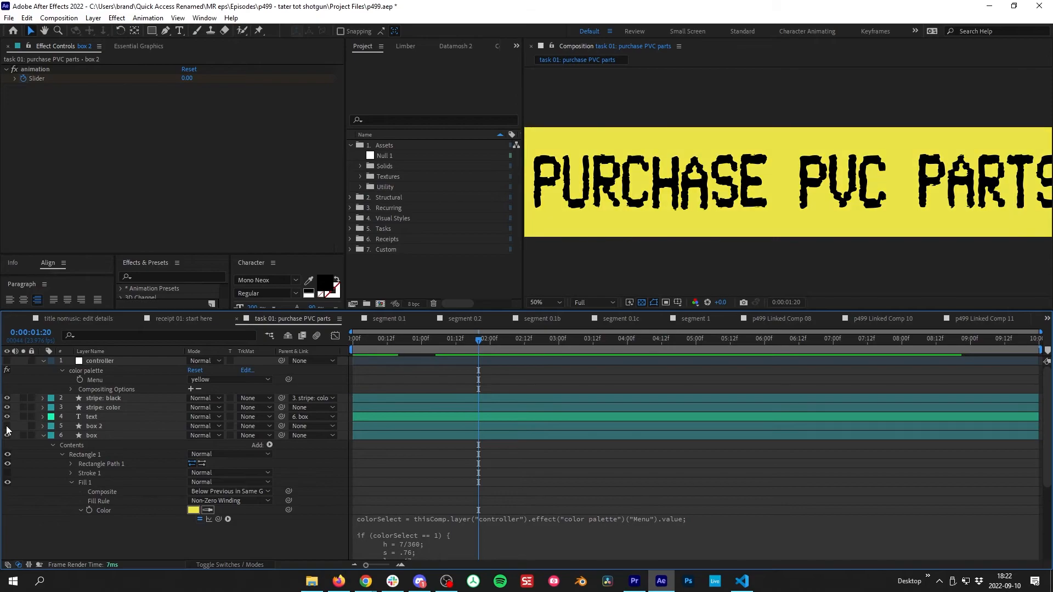
left_click(7, 426)
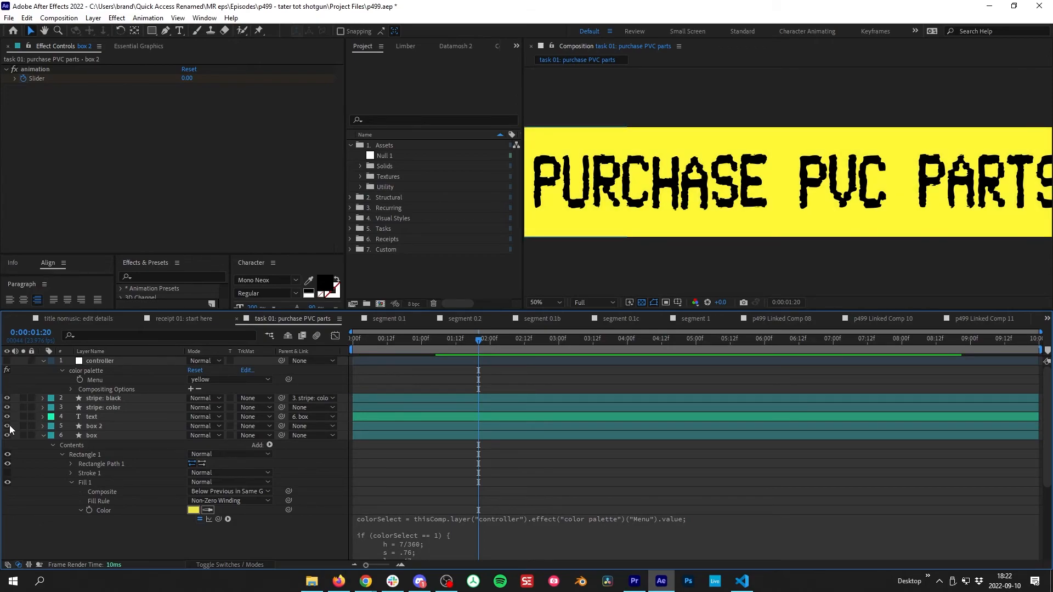
left_click(93, 427)
left_click(430, 32)
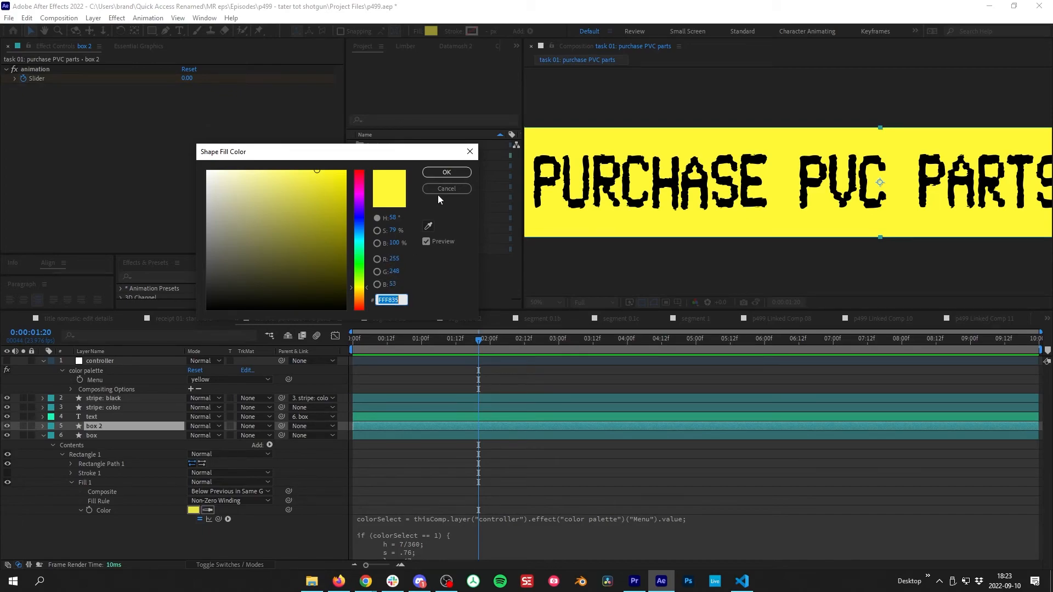
left_click(453, 189)
Rename the variables h, s and l in the expression's if block to r, g and b.
scroll(496, 429, "down", 3)
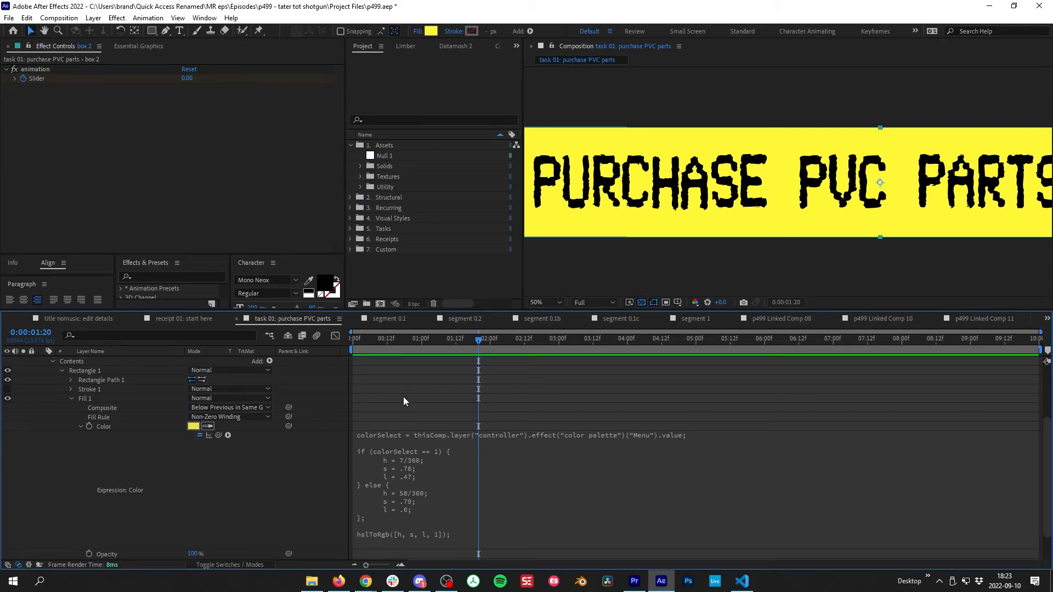
scroll(117, 427, "up", 2)
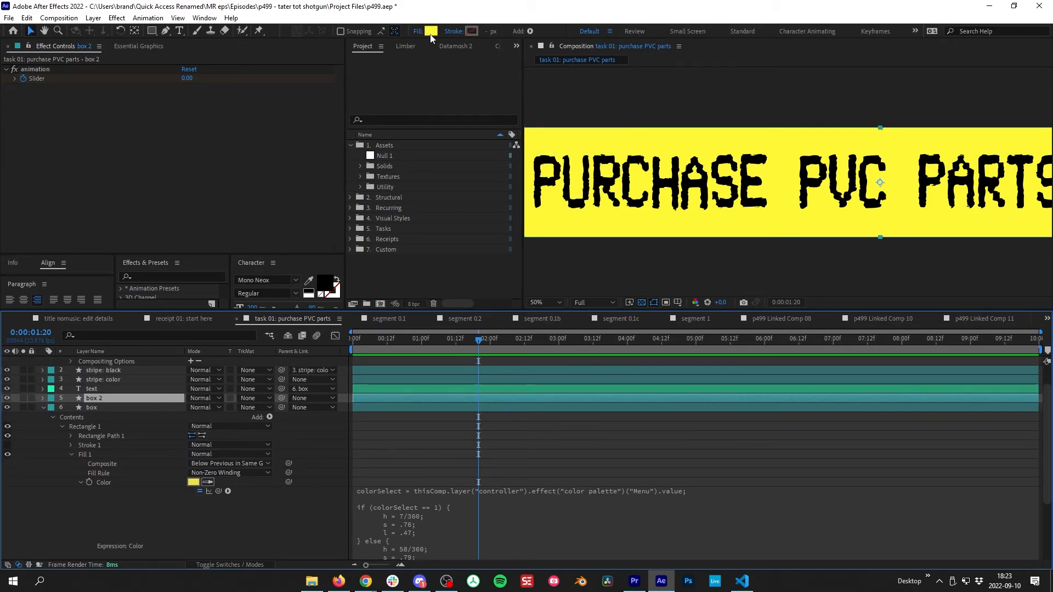
scroll(460, 466, "down", 1)
left_click(393, 488)
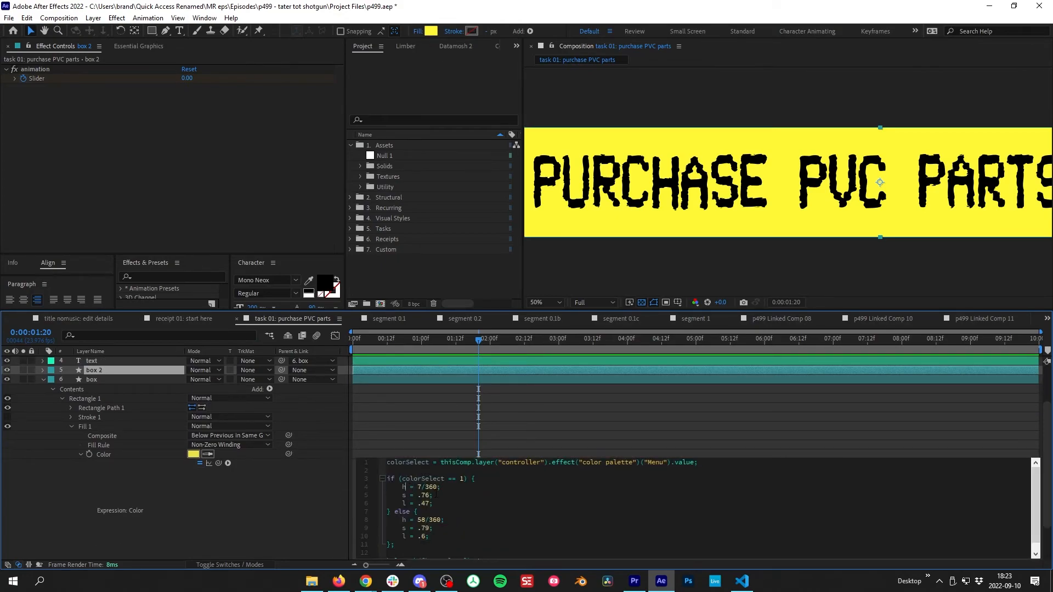
double_click(404, 487)
type("r")
double_click(404, 495)
type("g")
double_click(404, 503)
type("b")
Rename the variables h, s and l in the expression's else block to r, g and b.
scroll(403, 503, "down", 1)
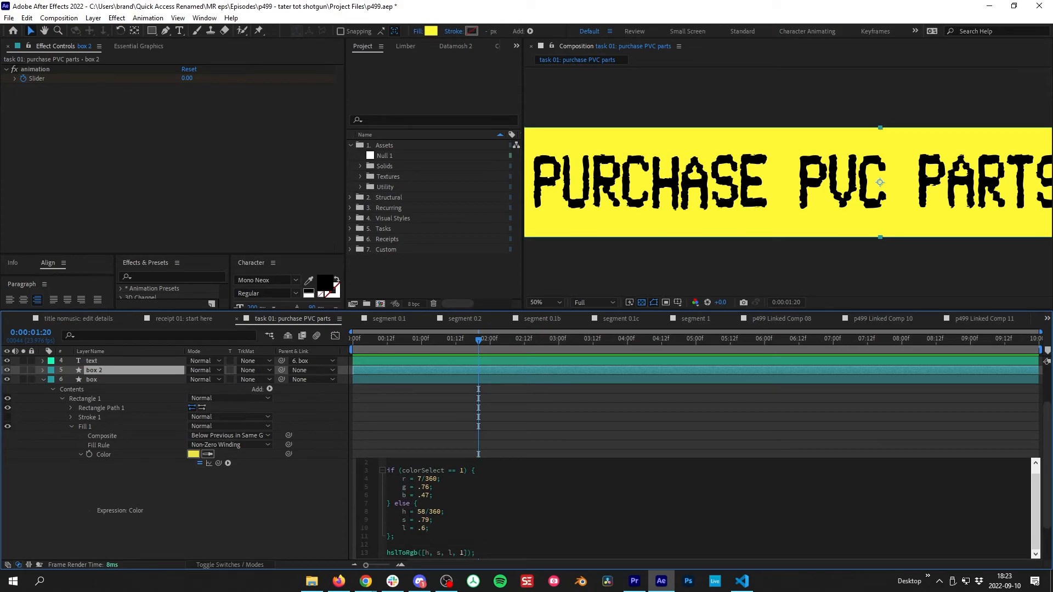
double_click(403, 512)
key("Down")
key("BackSpace")
type("b")
Remove the hslToRgb call around the array in the expression's final line and apply the expression.
left_click_drag(386, 552, 426, 553)
key("BackSpace")
key("Delete")
left_click(469, 431)
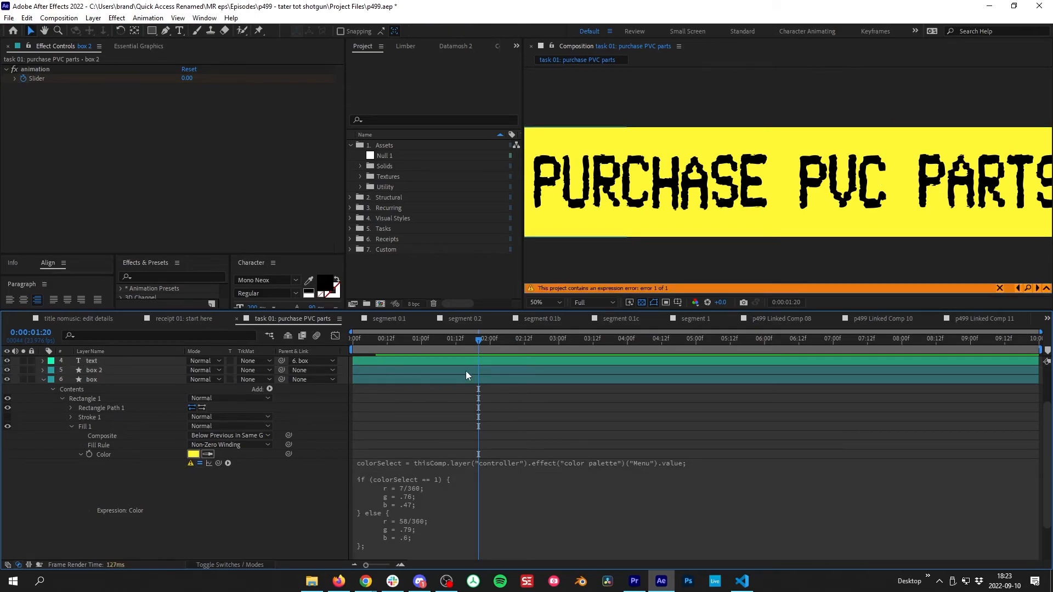
Check the RGB values of box 2's fill color and cancel without changes.
scroll(115, 387, "up", 2)
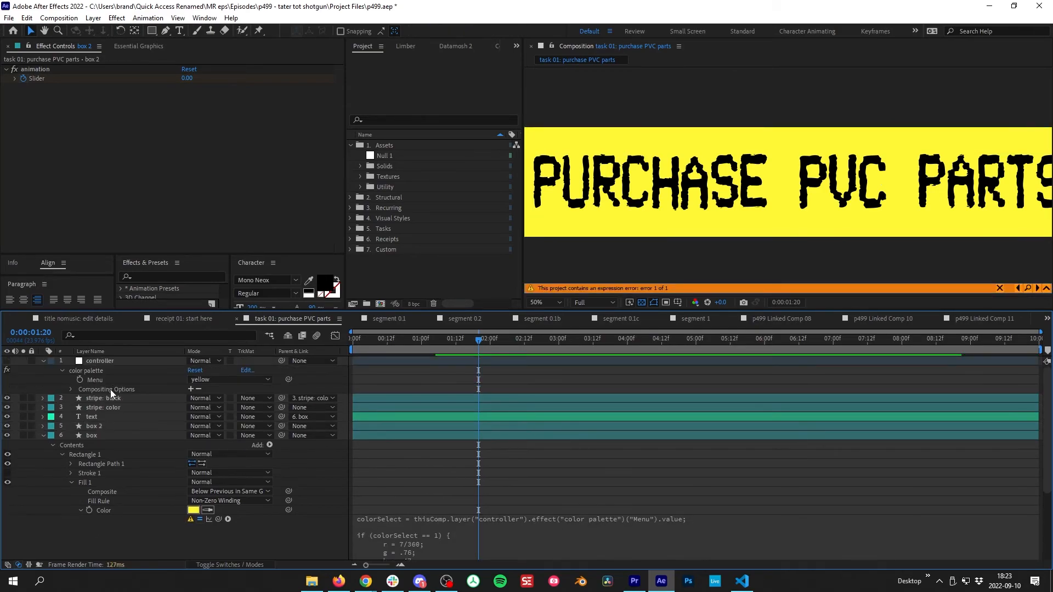
left_click(110, 426)
left_click(431, 31)
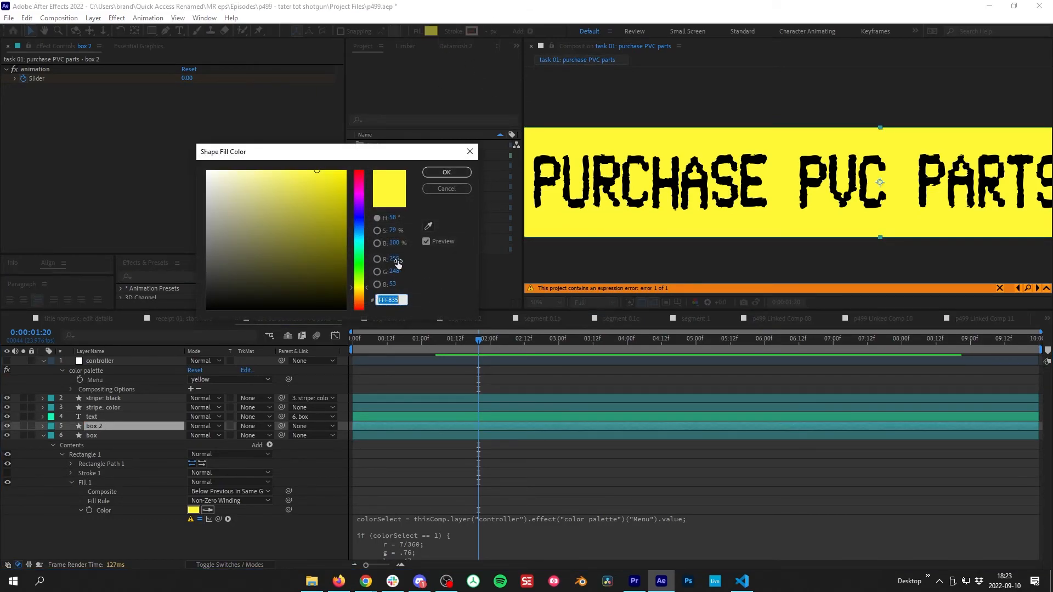
key("Escape")
Change the expression's final array to [r, g, b, 1] and apply it.
scroll(460, 480, "down", 3)
left_click(423, 483)
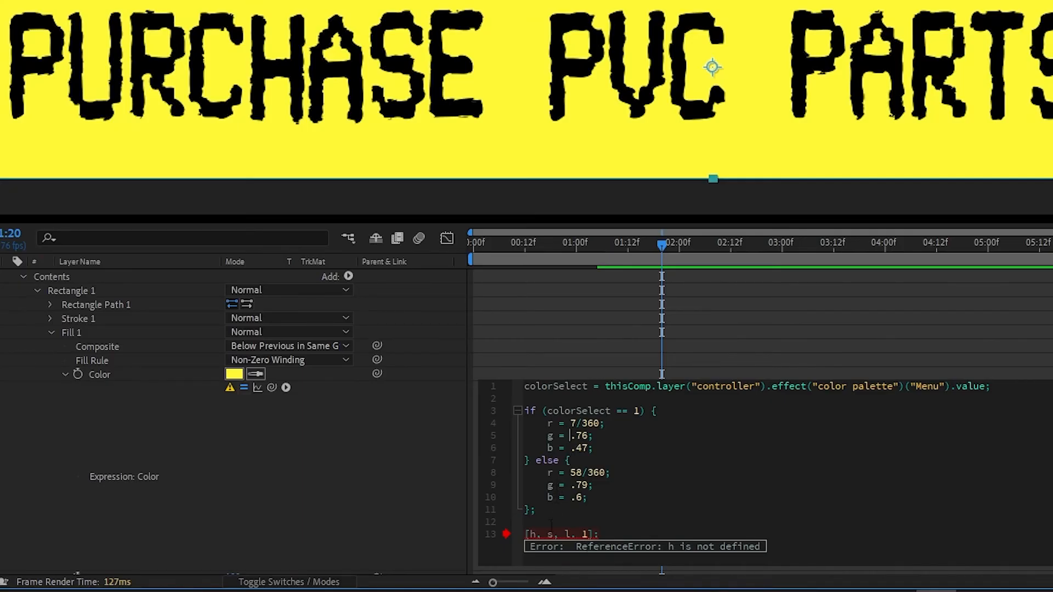
type("r")
double_click(550, 534)
type("g")
double_click(568, 534)
type("b")
left_click(606, 301)
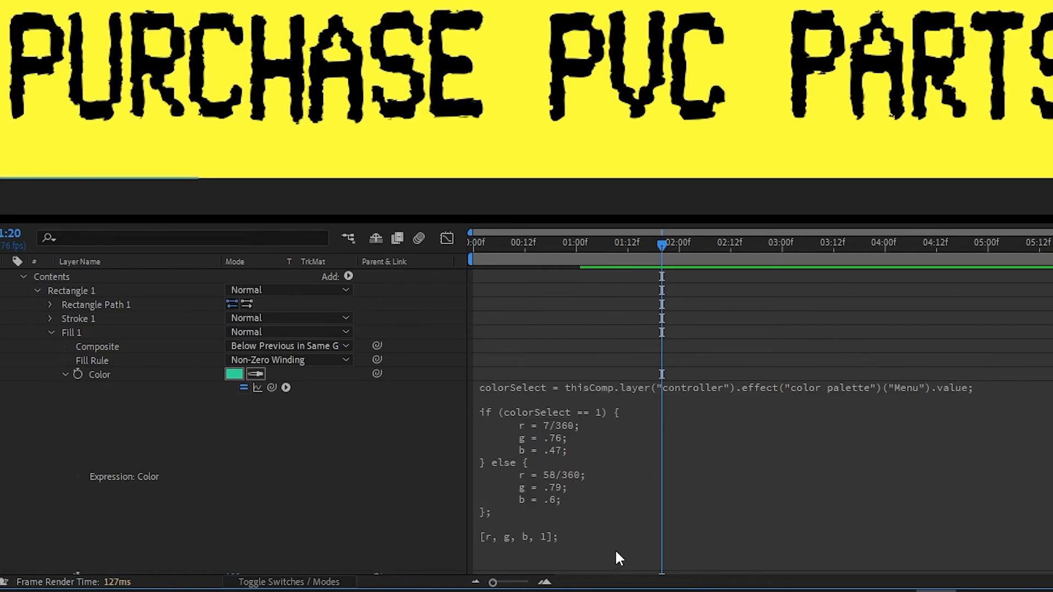
left_click(621, 482)
left_click(621, 485)
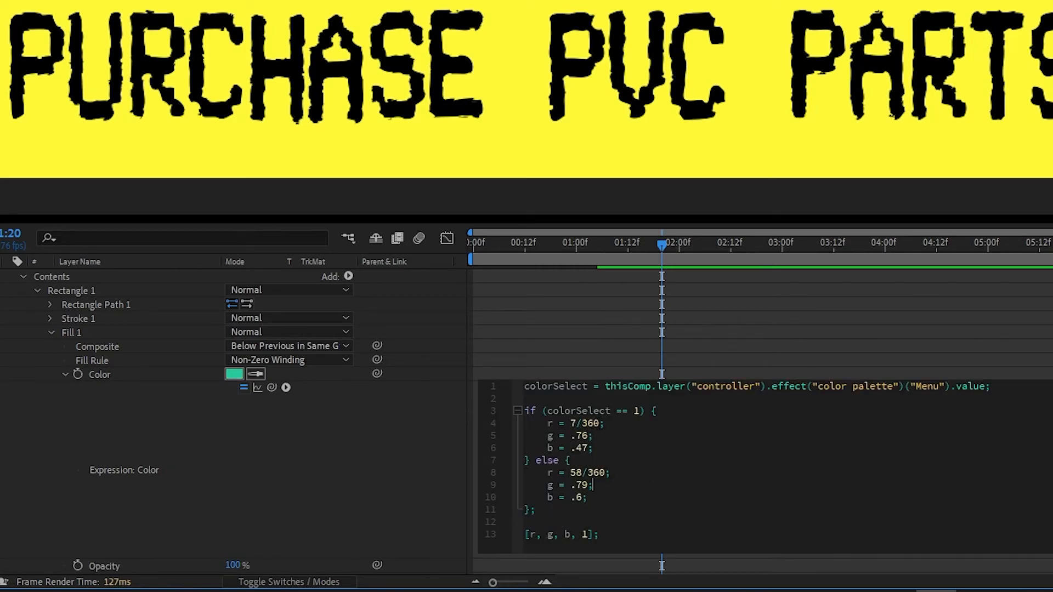
left_click(598, 422)
type("1")
left_click_drag(605, 473, 572, 474)
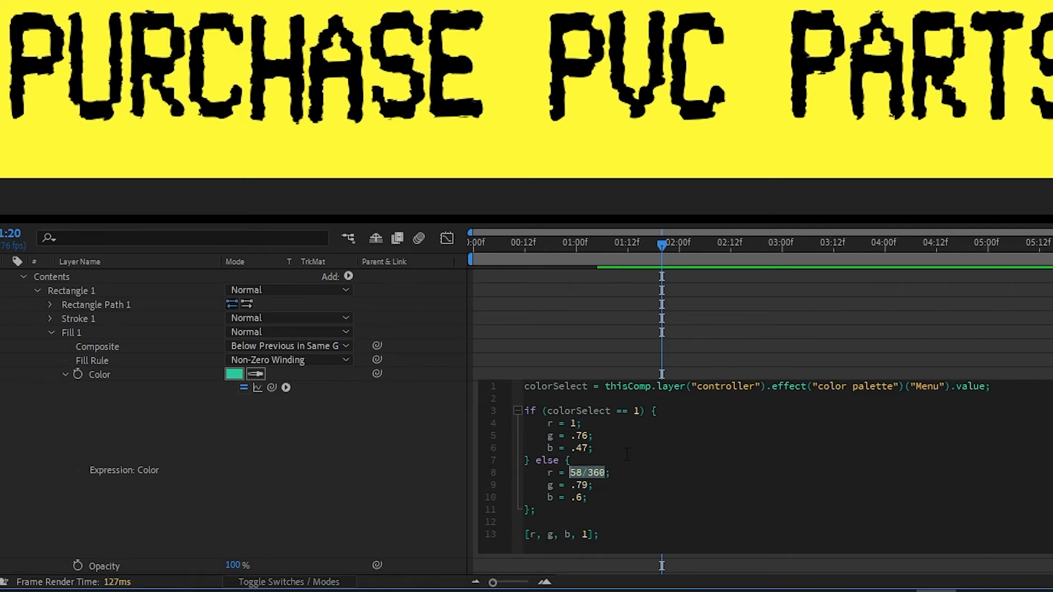
key("Escape")
Set r in the else block of the color expression to 1.
left_click(594, 463)
left_click(594, 462)
mouse_move(599, 472)
left_mouse_down()
mouse_move(583, 474)
mouse_move(609, 472)
left_mouse_up()
type("1;")
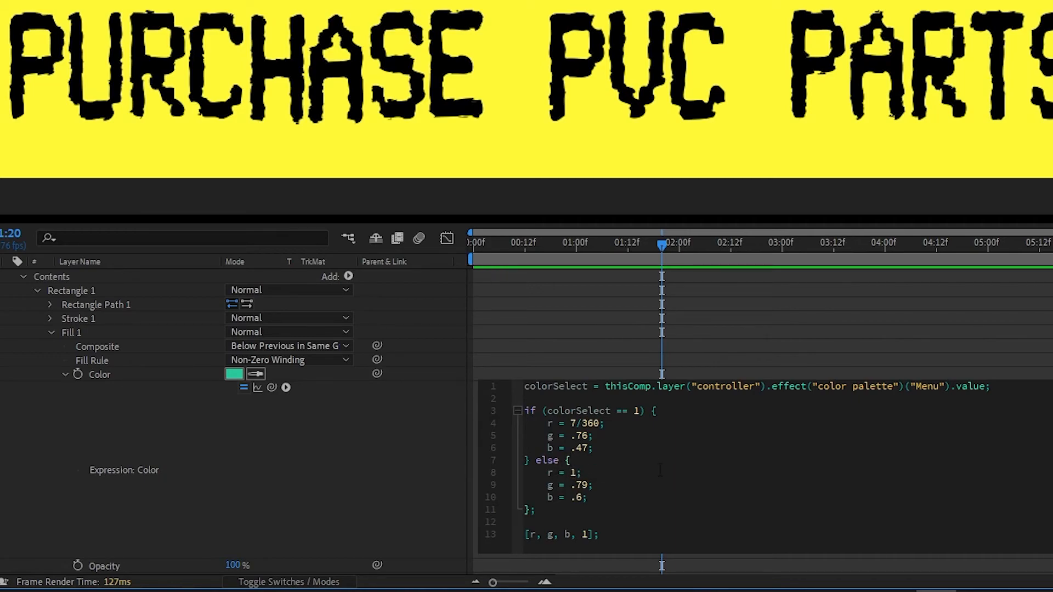
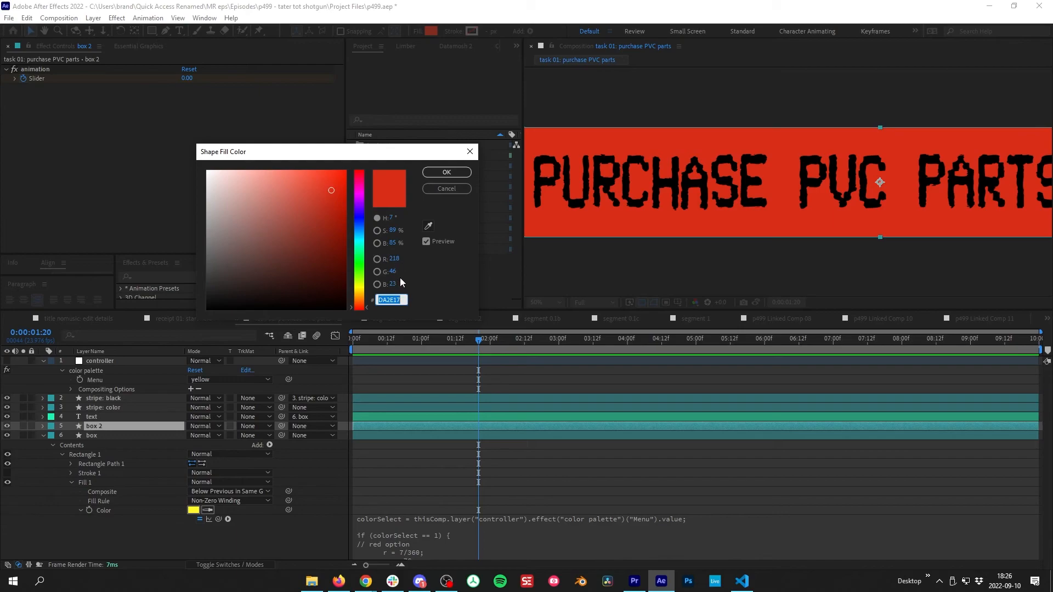
Dismiss box 2's fill color dialog, set the red option's r, g and b to 218/255, 046/255 and 023/255, and apply the expression.
left_click(451, 188)
double_click(418, 438)
type("218")
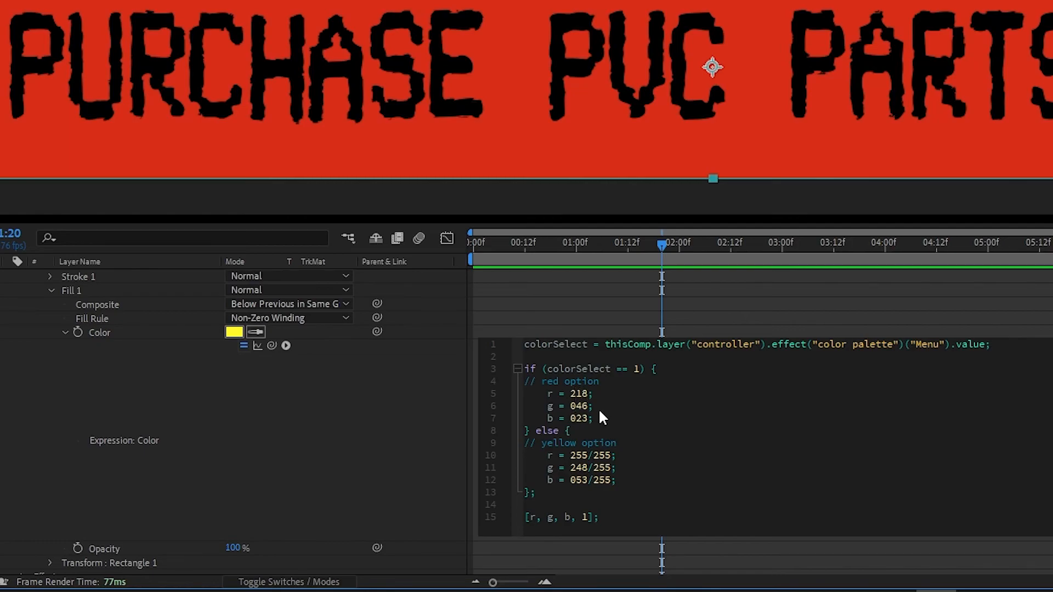
type("5")
key("ctrl+shift+Left")
key("ctrl+shift+Left")
key("Down")
type("/255")
key("Down")
type("/255")
left_click(320, 420)
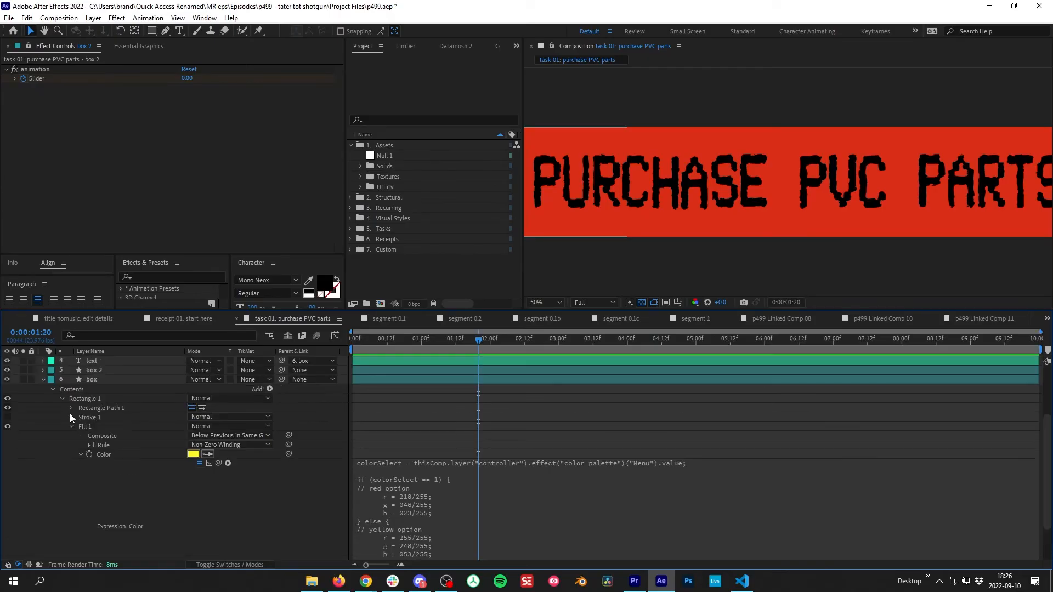
Hide the box 2 layer and set the controller's color palette to red.
scroll(12, 432, "up", 5)
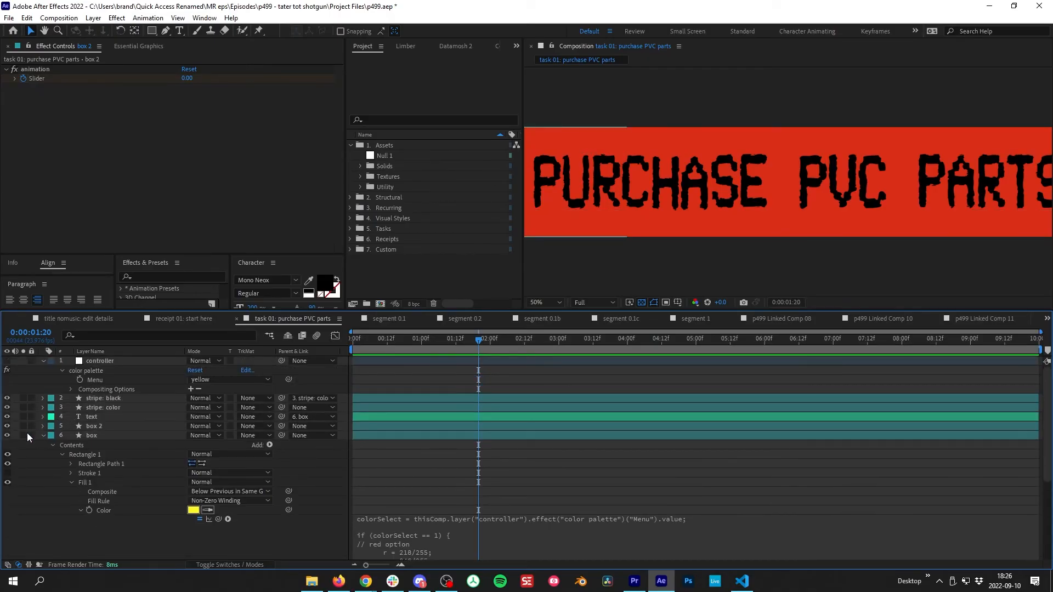
left_click(222, 380)
left_click(223, 392)
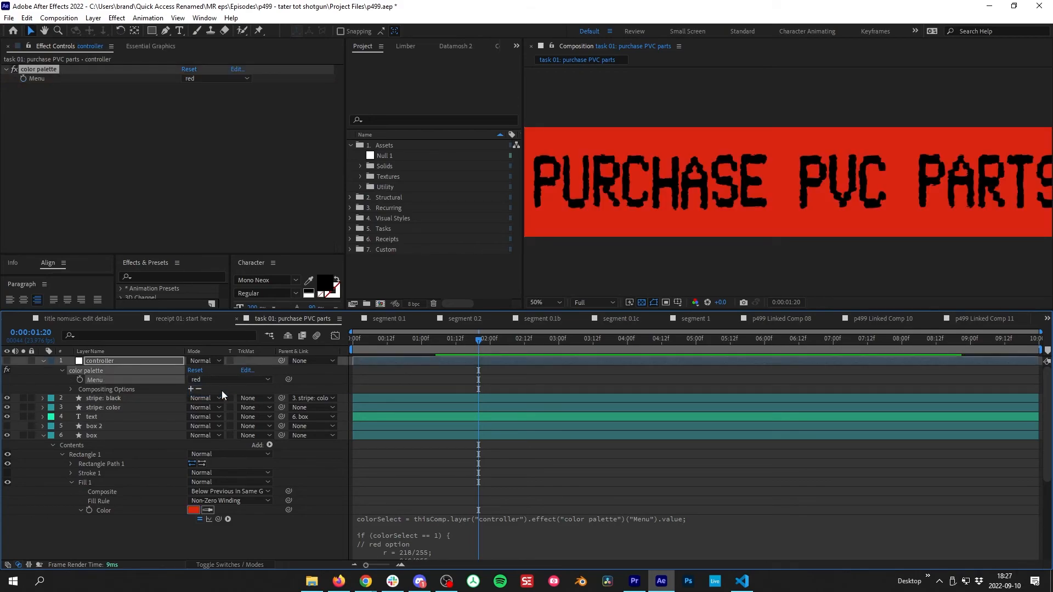
Test the controller's color palette by switching it between yellow and red, ending on red.
scroll(857, 187, "down", 3)
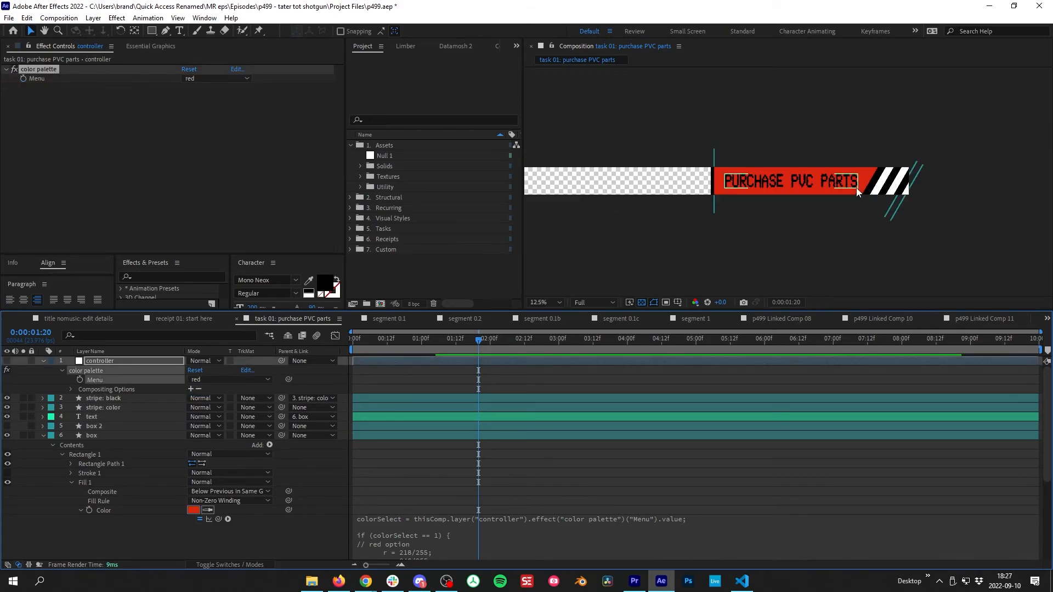
left_click(215, 79)
left_click(214, 99)
left_click(219, 80)
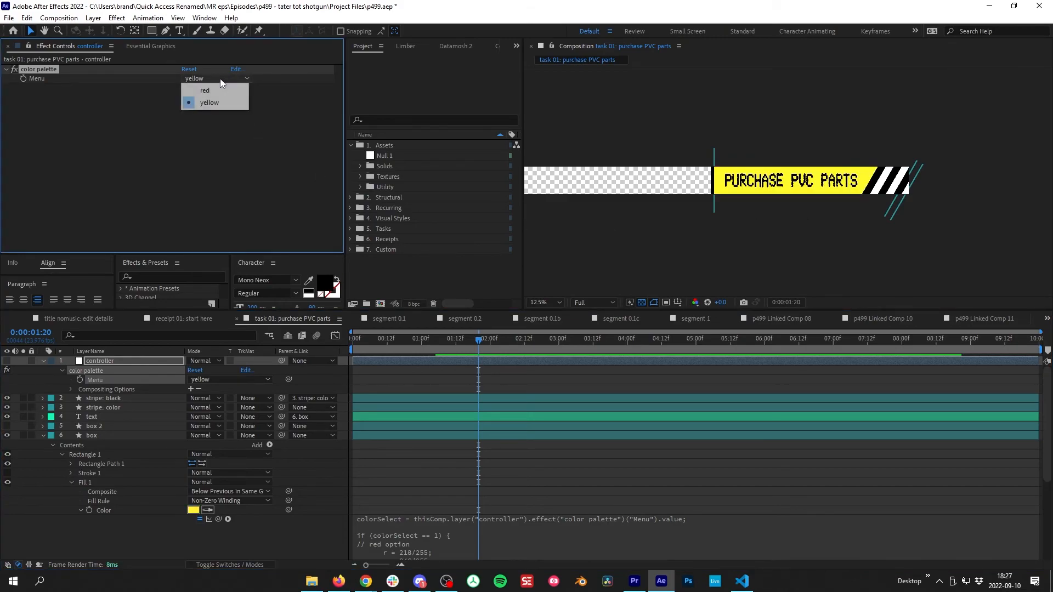
left_click(215, 90)
left_click(218, 81)
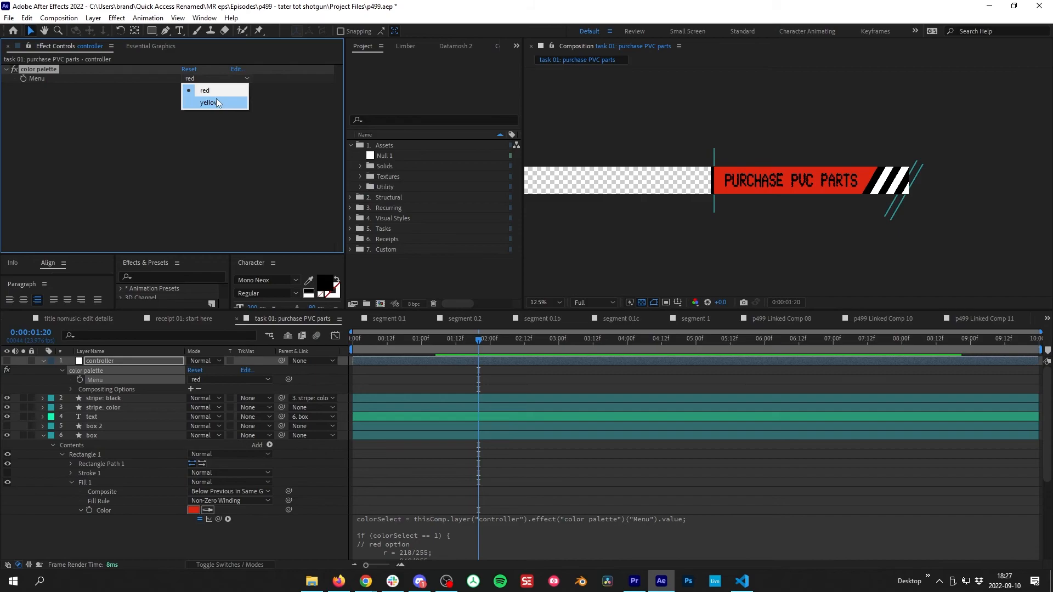
left_click(216, 99)
left_click(222, 81)
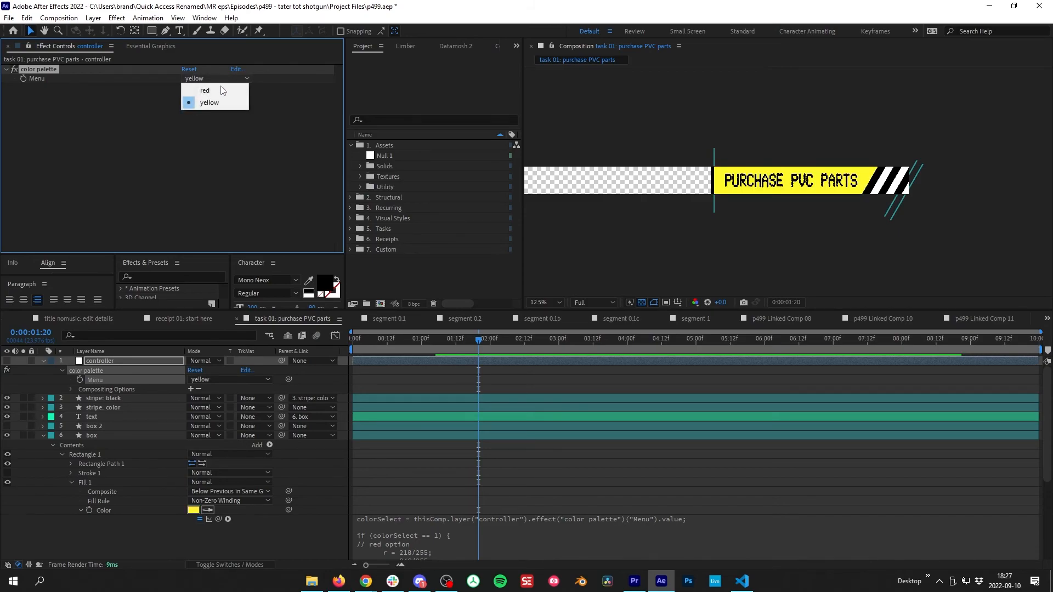
left_click(214, 89)
Copy the whole color expression from the box layer's fill.
key("period")
scroll(783, 191, "up", 2)
scroll(783, 191, "down", 2)
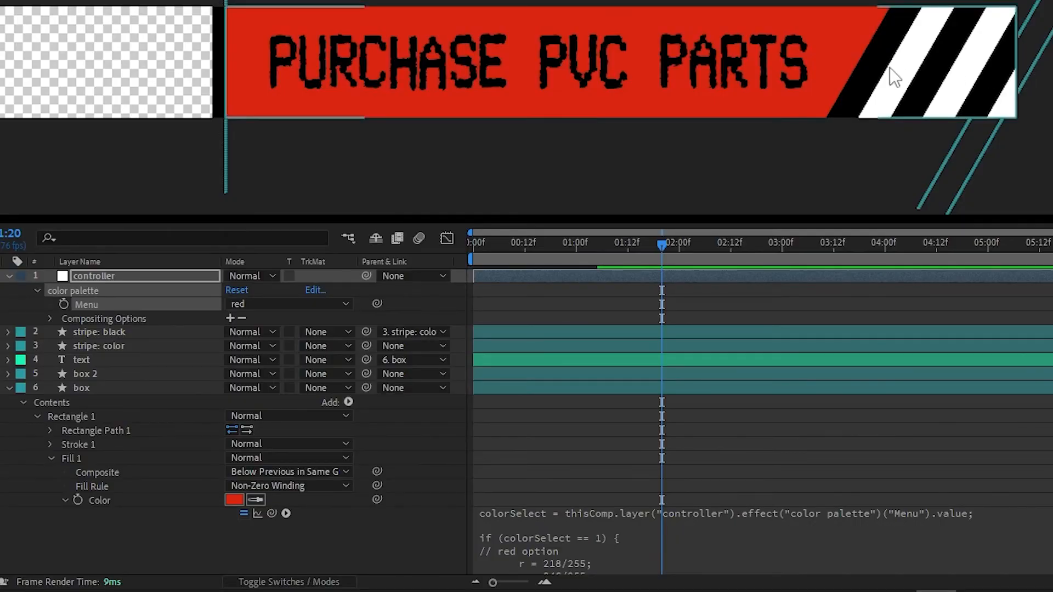
left_click_drag(968, 182, 760, 172)
scroll(774, 185, "up", 2)
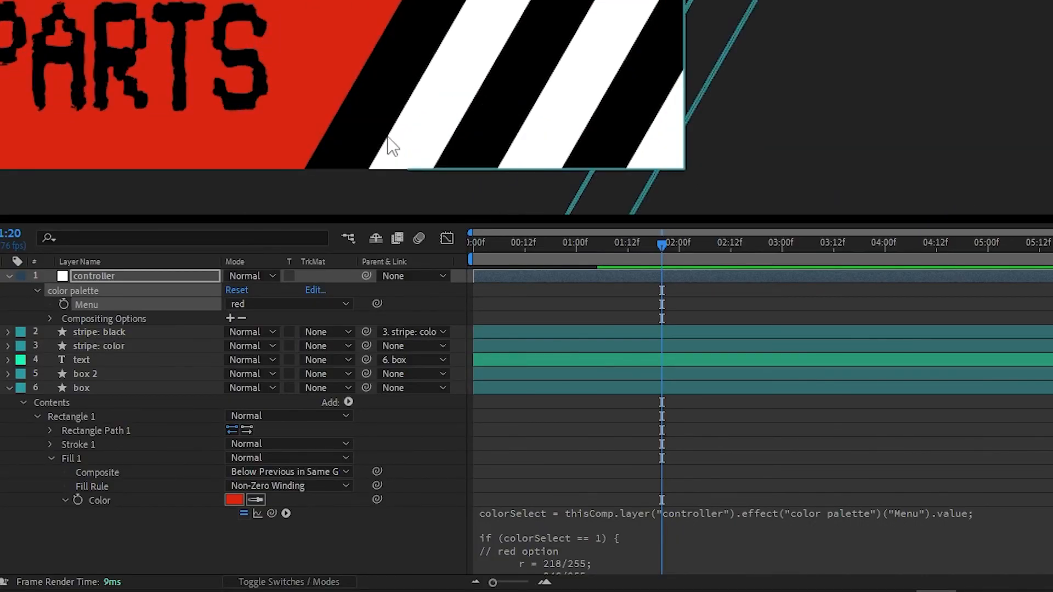
scroll(649, 511, "down", 4)
left_click(646, 508)
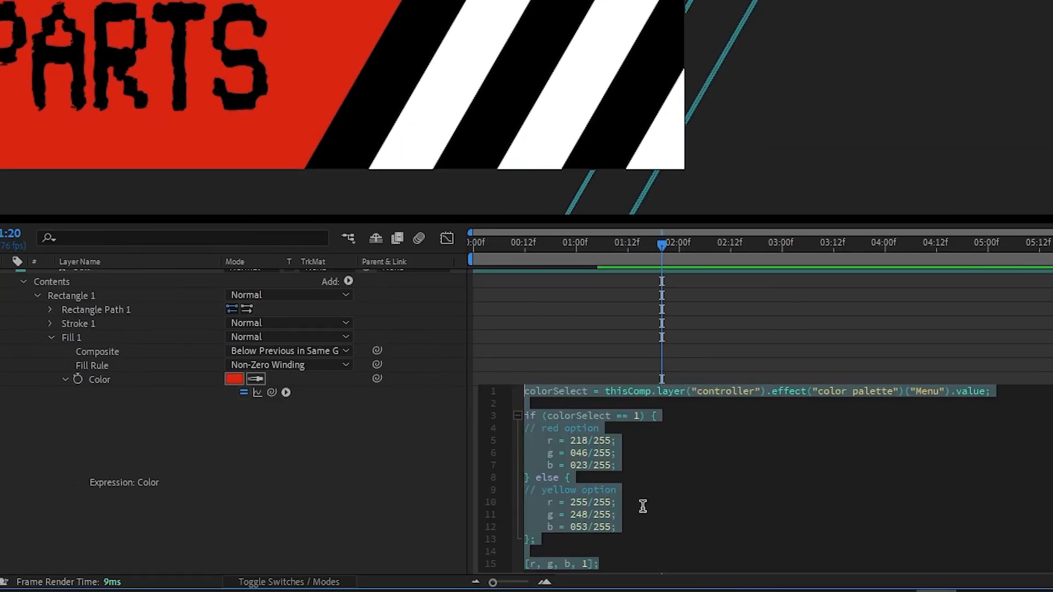
left_click(562, 328)
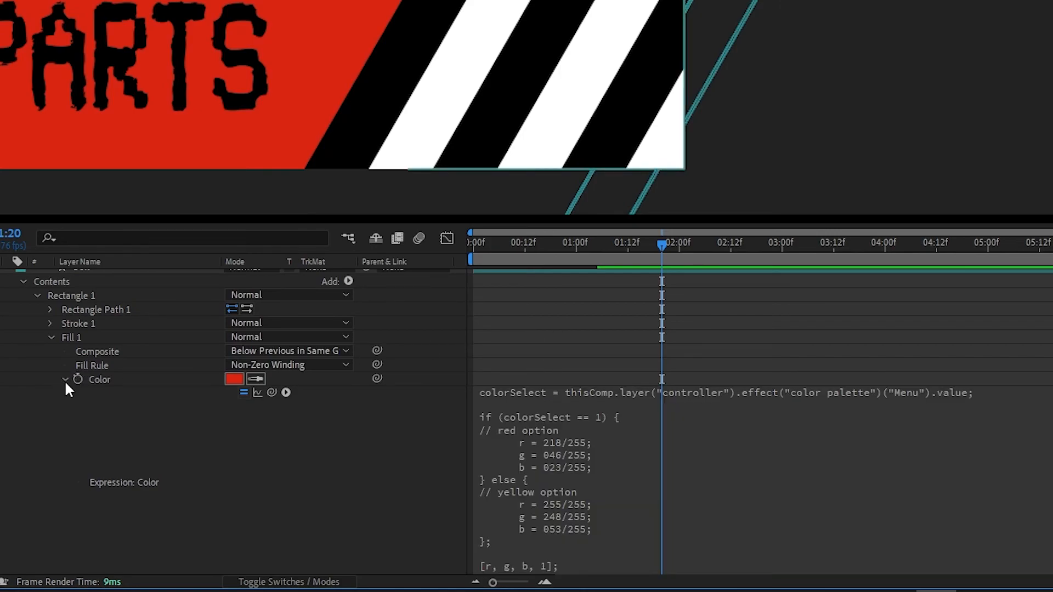
Collapse the box layer's properties and delete the box 2 layer.
left_click(65, 379)
left_click(8, 386)
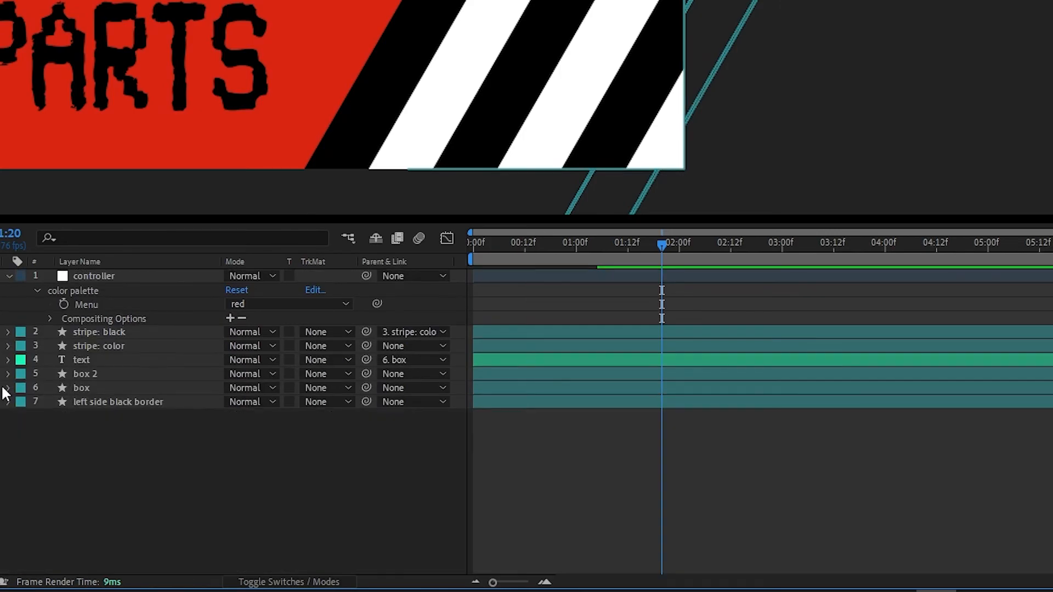
left_click(94, 373)
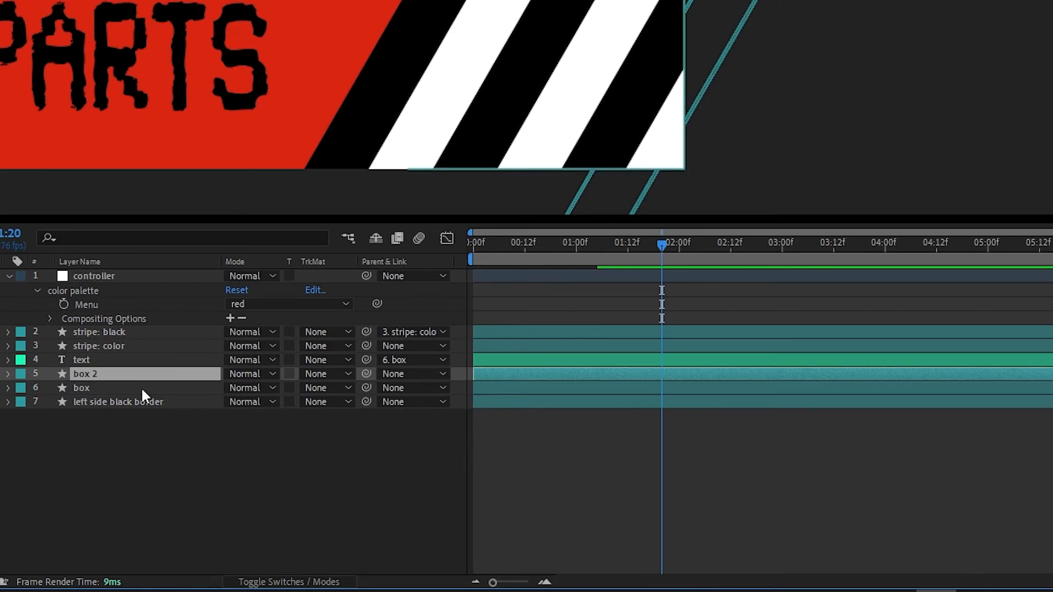
key("Delete")
Apply the copied color expression to the Stroke 1 color of the stripe: color layer.
left_click(111, 346)
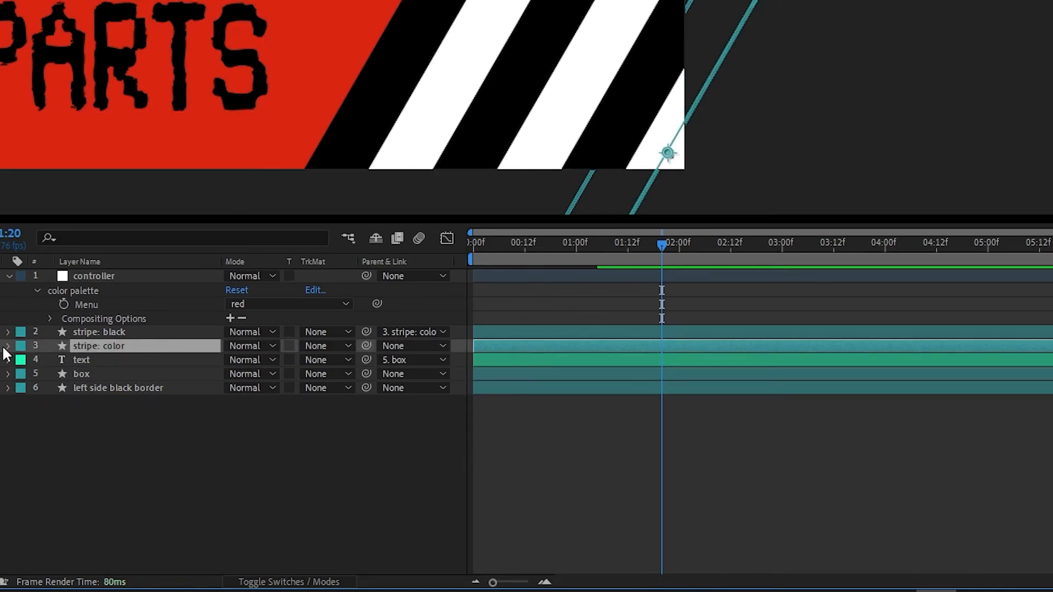
left_click(9, 346)
left_click(23, 361)
left_click(35, 375)
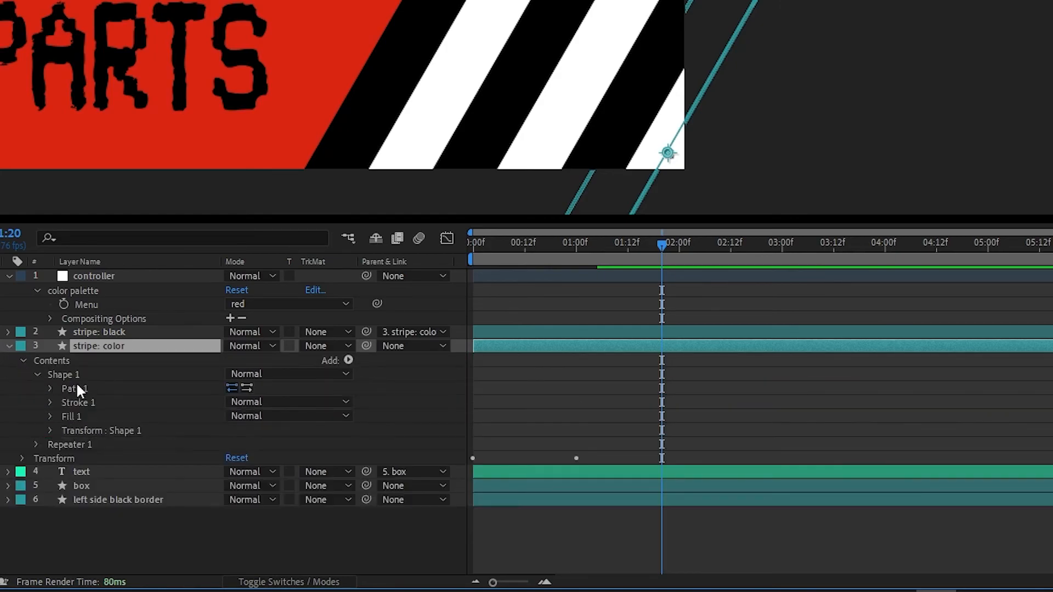
left_click(50, 403)
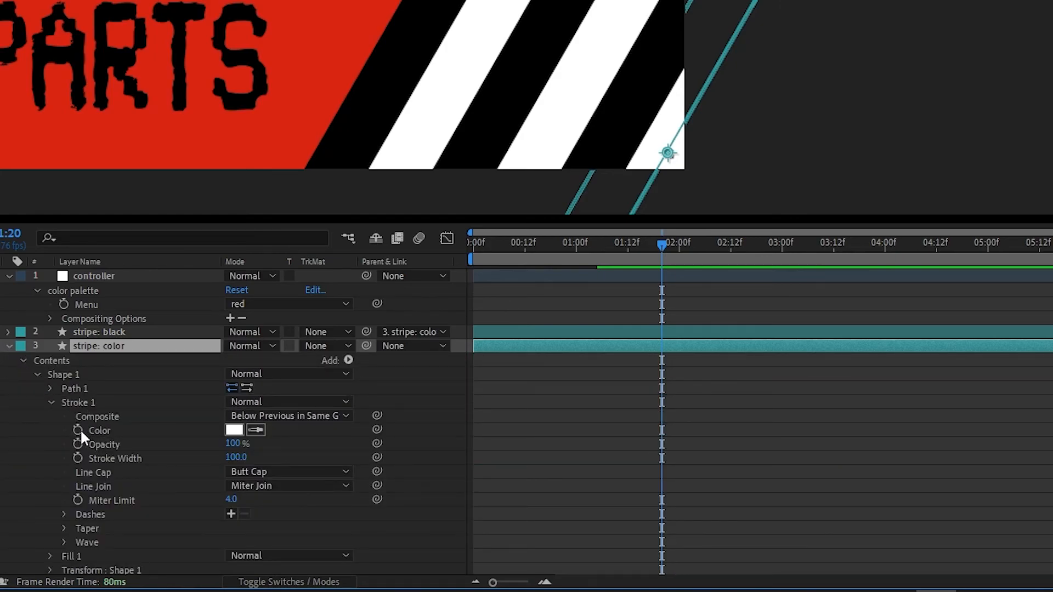
left_click(78, 430, "alt")
key("ctrl+v")
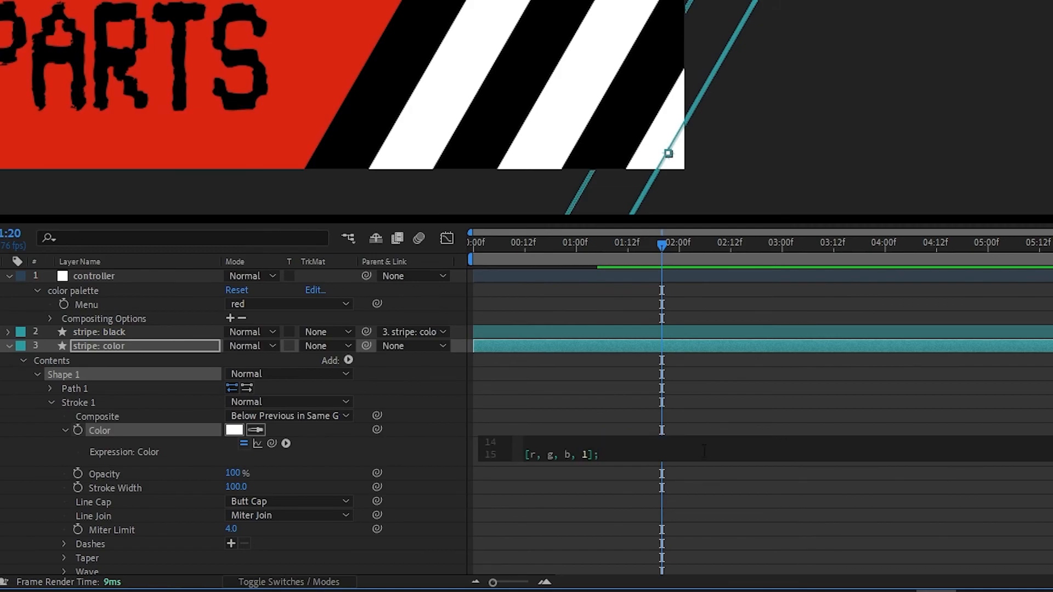
left_click_drag(705, 462, 709, 590)
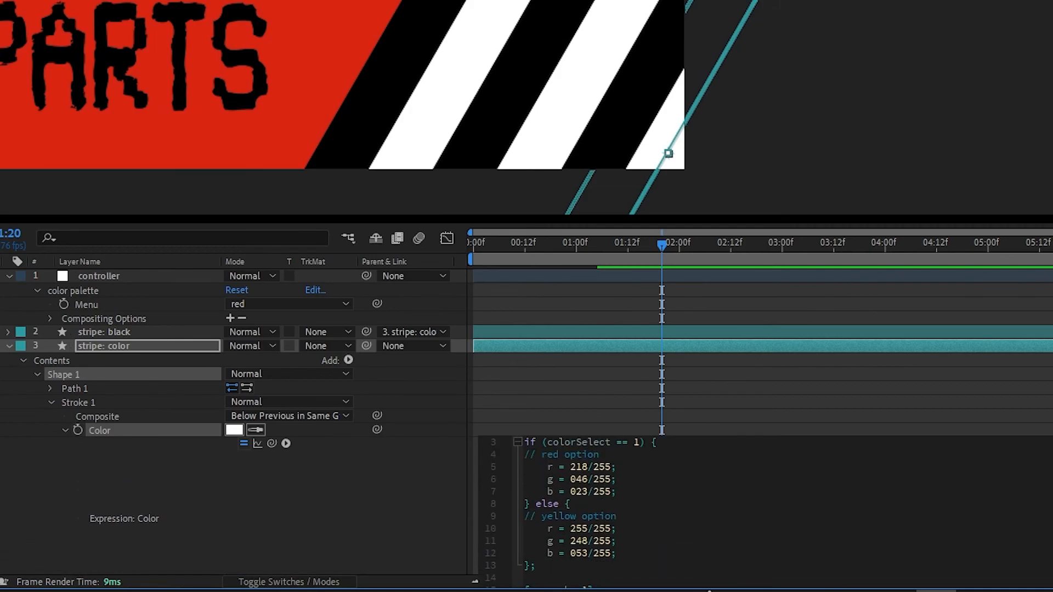
left_click(719, 411)
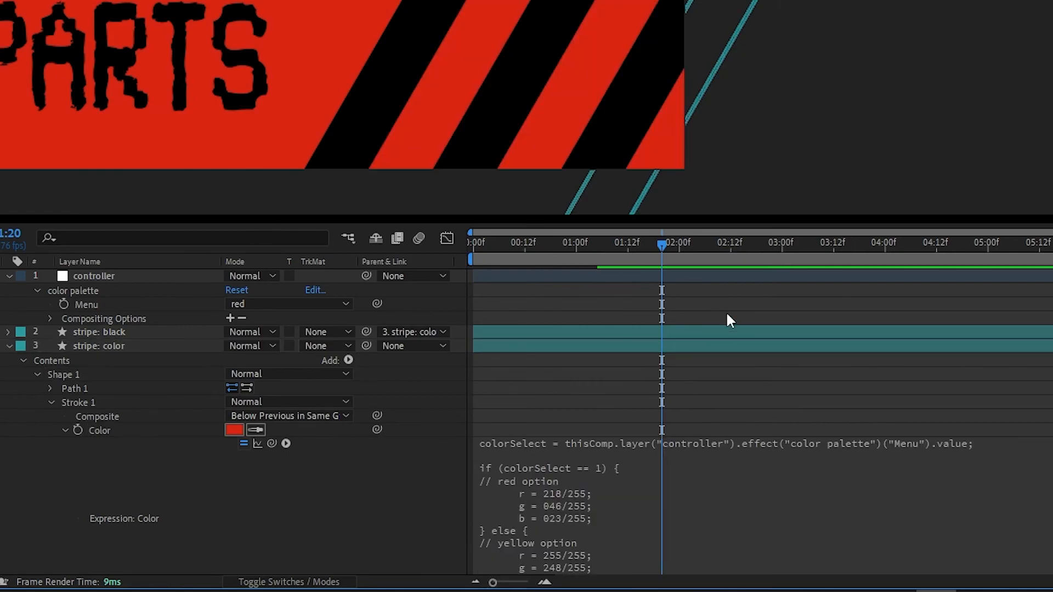
Test the controller's yellow palette, check the reference task bars in Premiere Pro, and return to After Effects.
left_click(280, 304)
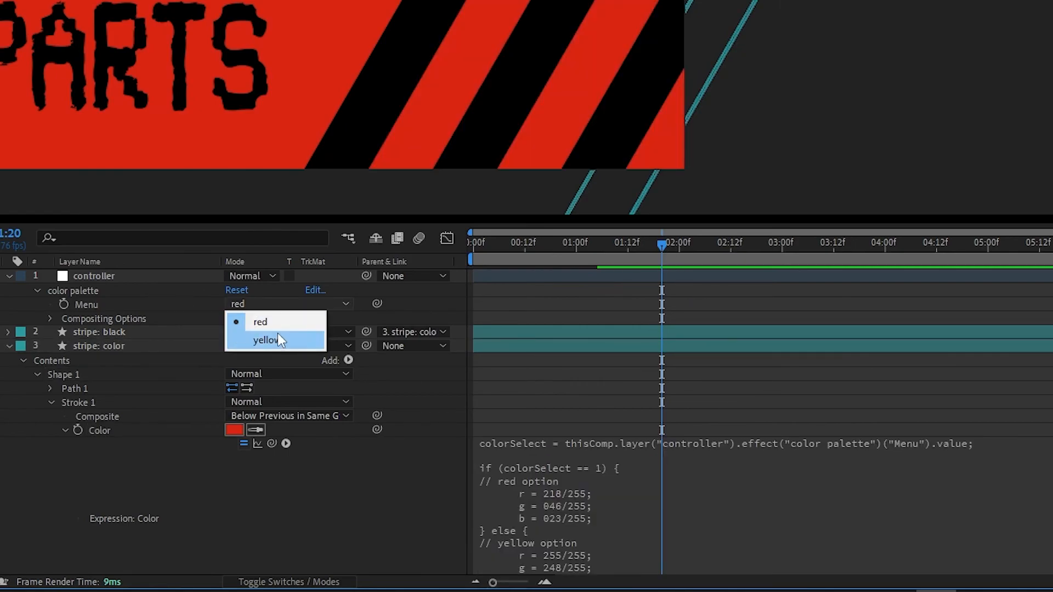
left_click(278, 336)
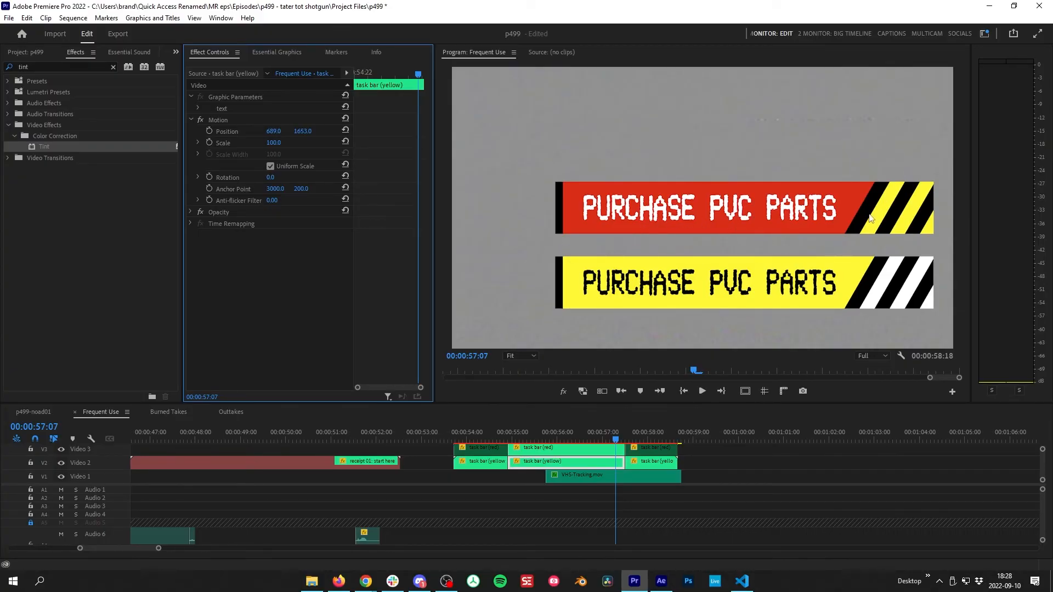
left_click(661, 585)
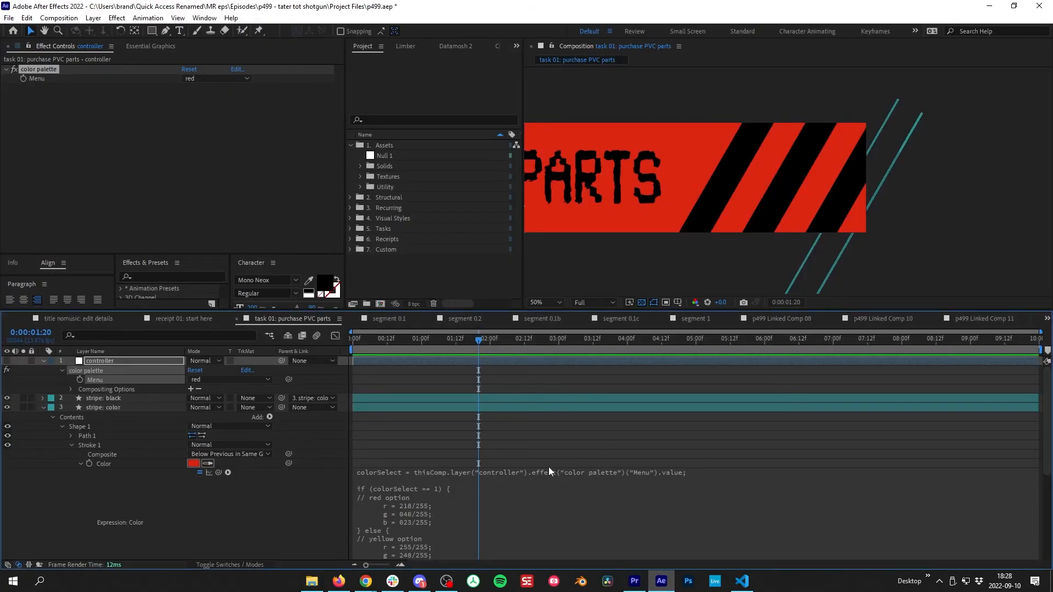
Replace the red option's RGB lines in the stripe color expression with the yellow values 255/255, 248/255 and 053/255.
scroll(501, 495, "down", 1)
left_click(430, 492)
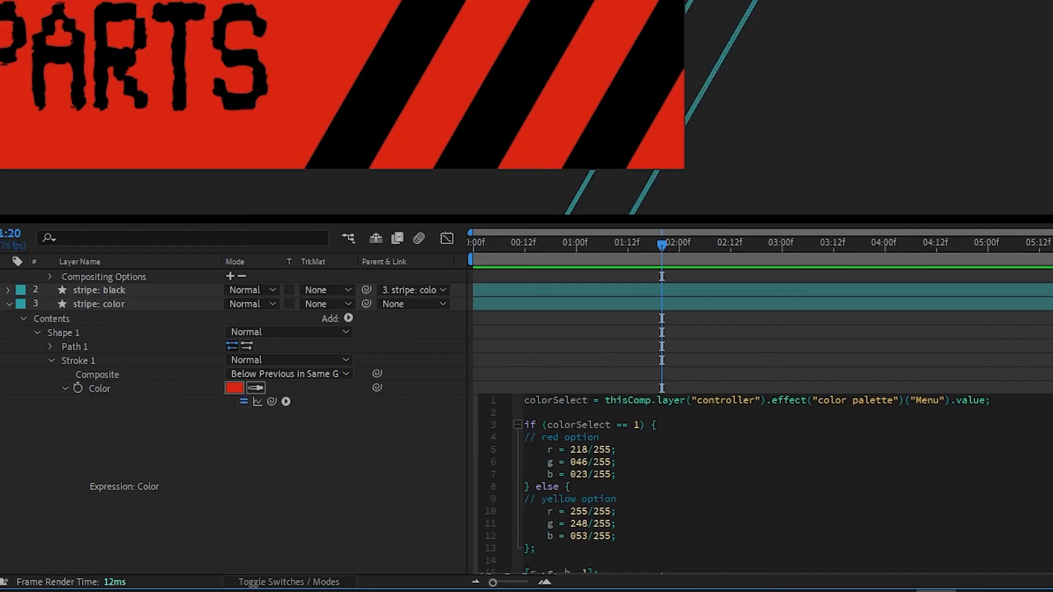
left_click_drag(617, 475, 514, 460)
left_click_drag(617, 536, 514, 515)
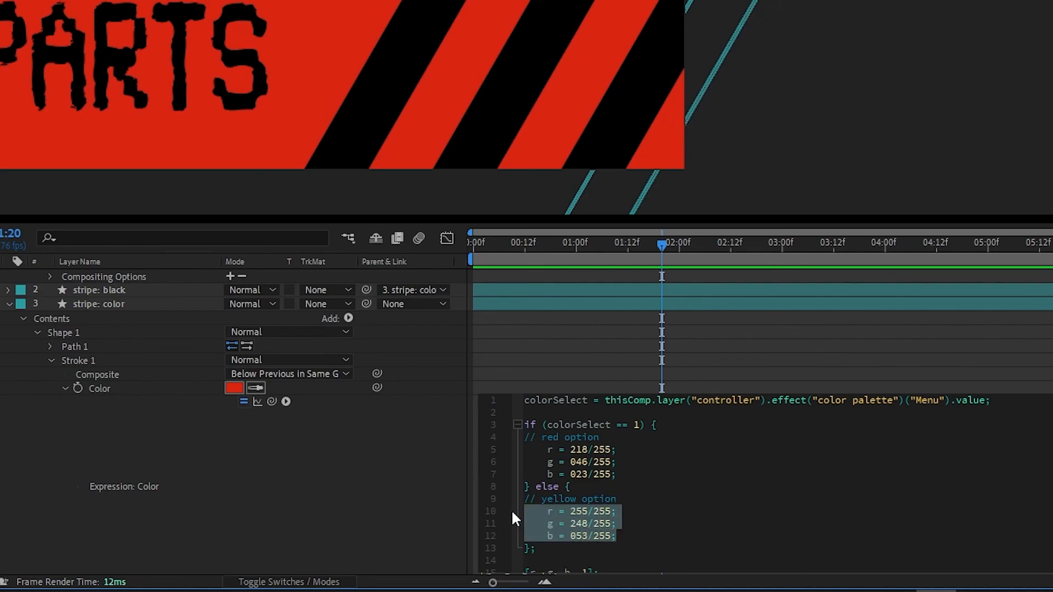
key("ctrl+c")
left_click_drag(617, 474, 499, 453)
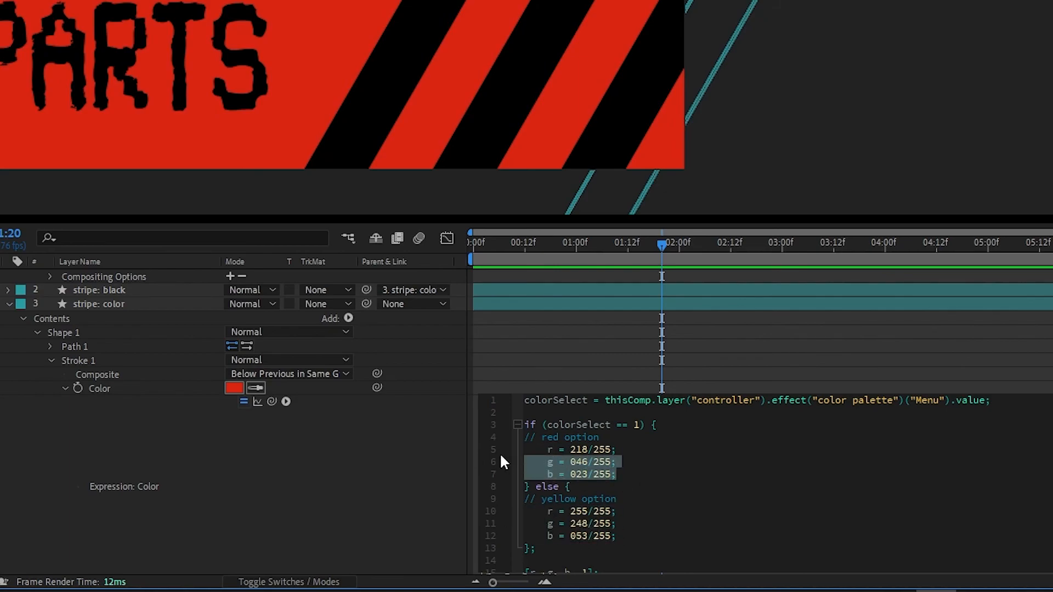
key("ctrl+v")
left_click(693, 354)
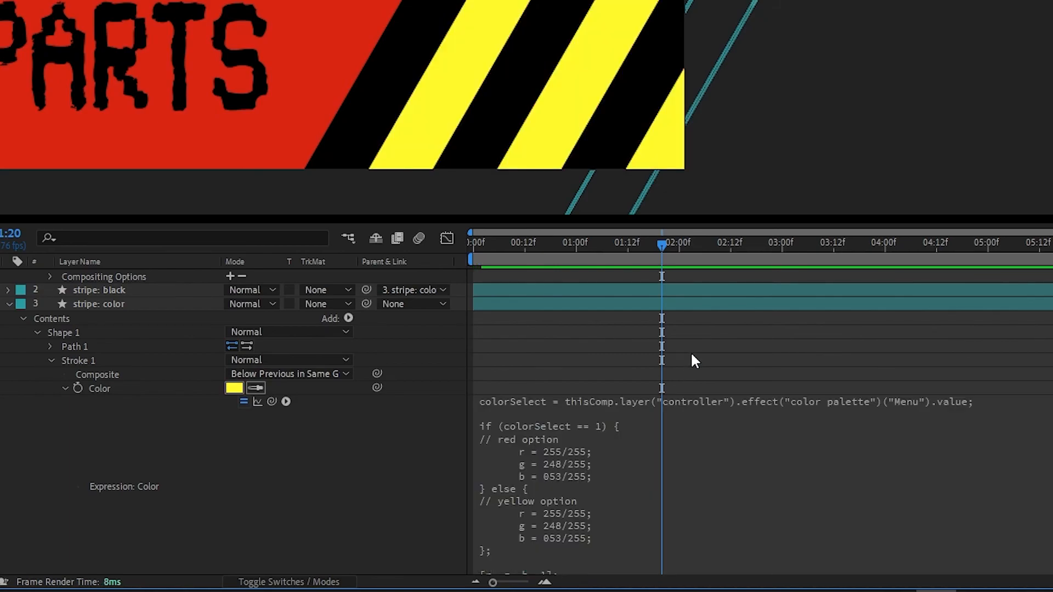
Set the controller's color palette to yellow.
scroll(686, 375, "up", 2)
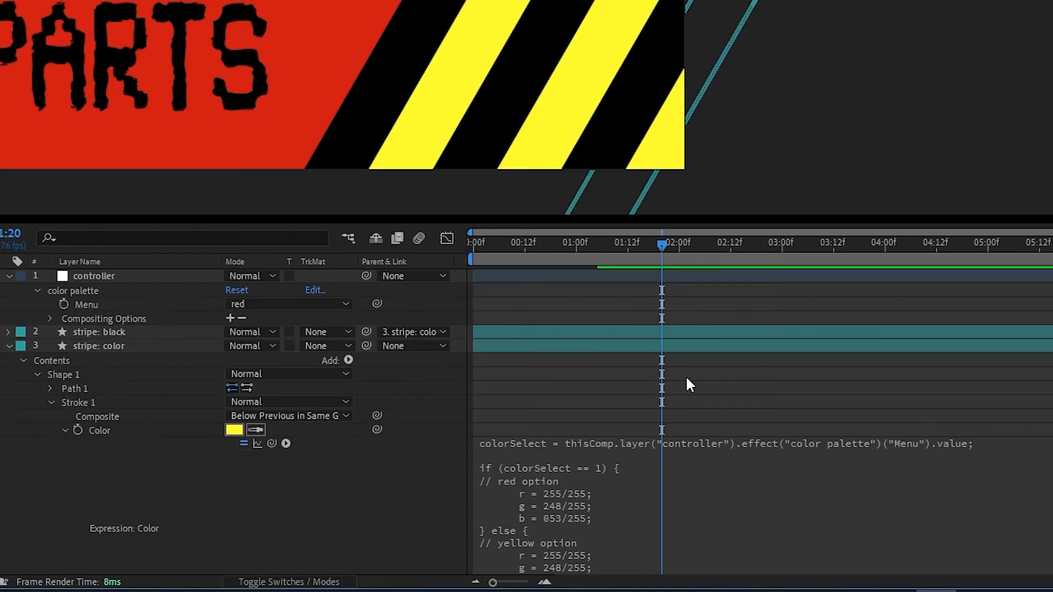
left_click(261, 304)
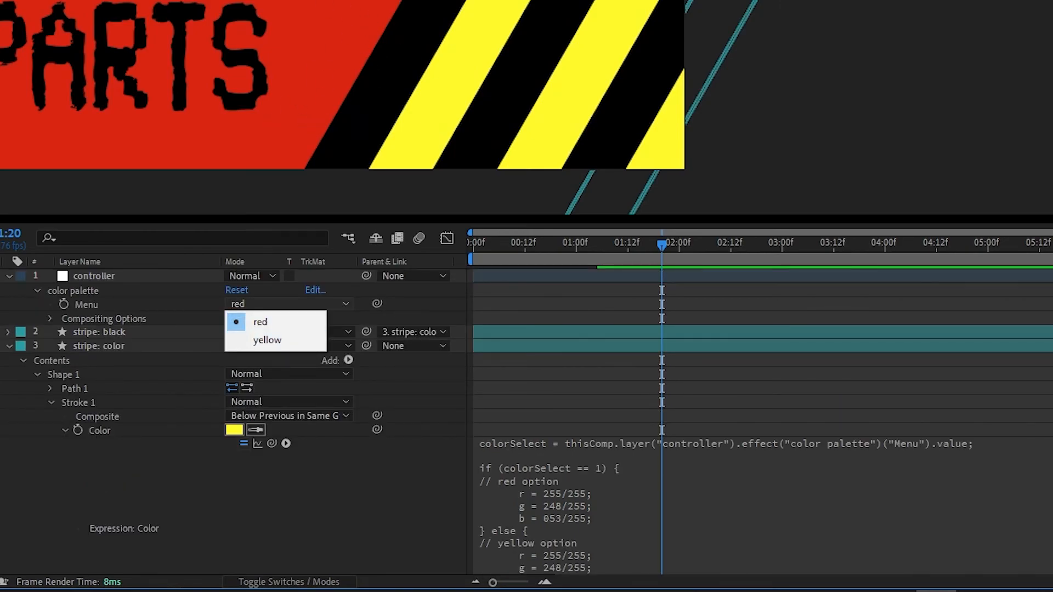
left_click(272, 340)
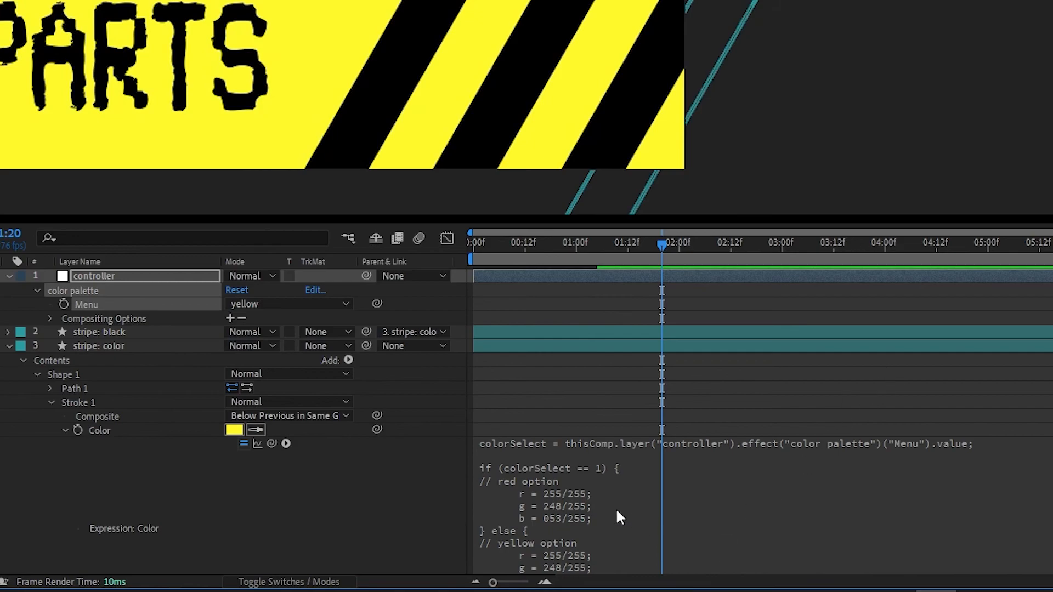
Set the yellow option's r, g and b in the stripe color expression to 255/255 each.
scroll(603, 510, "down", 2)
left_click(598, 510)
left_click(615, 481)
mouse_move(587, 481)
left_mouse_down()
mouse_move(574, 481)
mouse_move(584, 493)
mouse_move(574, 494)
left_mouse_up()
type("55/255;")
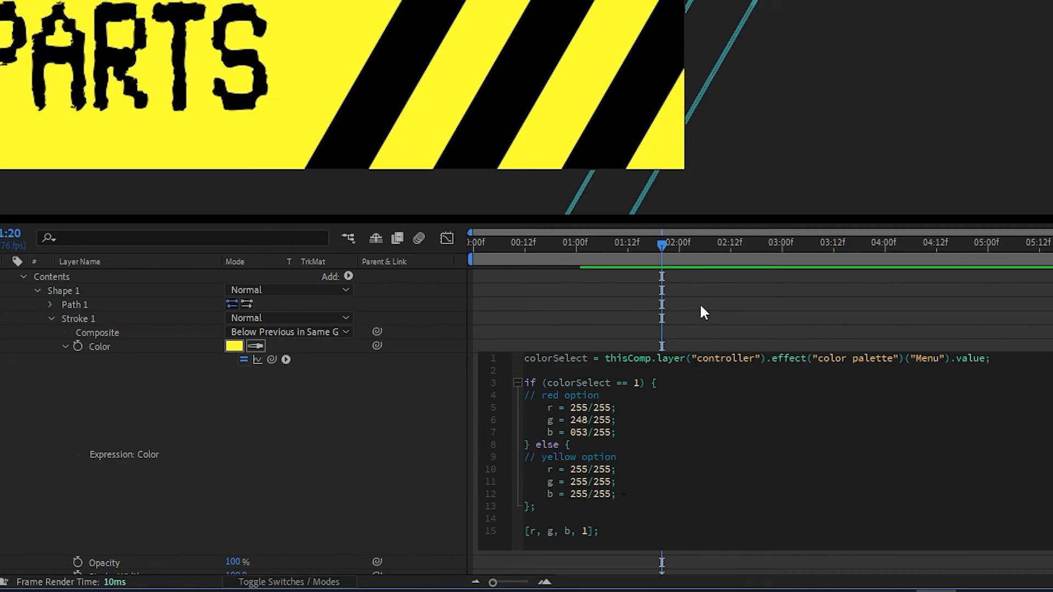
left_click(701, 307)
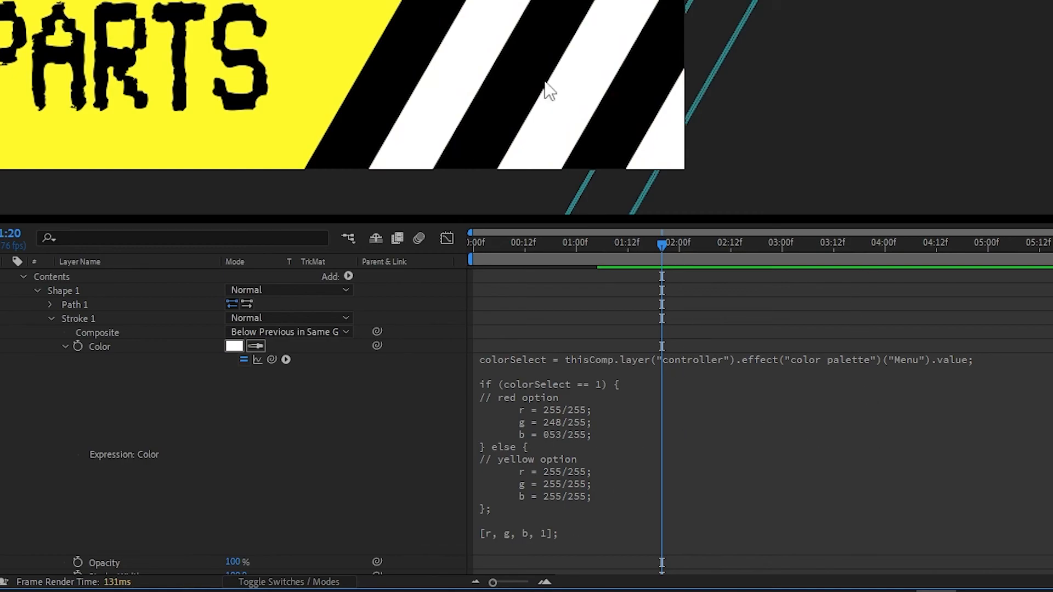
Bring the whole title into view, copy the edited stripe color expression, and collapse the stripe: color layer.
scroll(526, 69, "down", 1)
left_click_drag(407, 48, 737, 40)
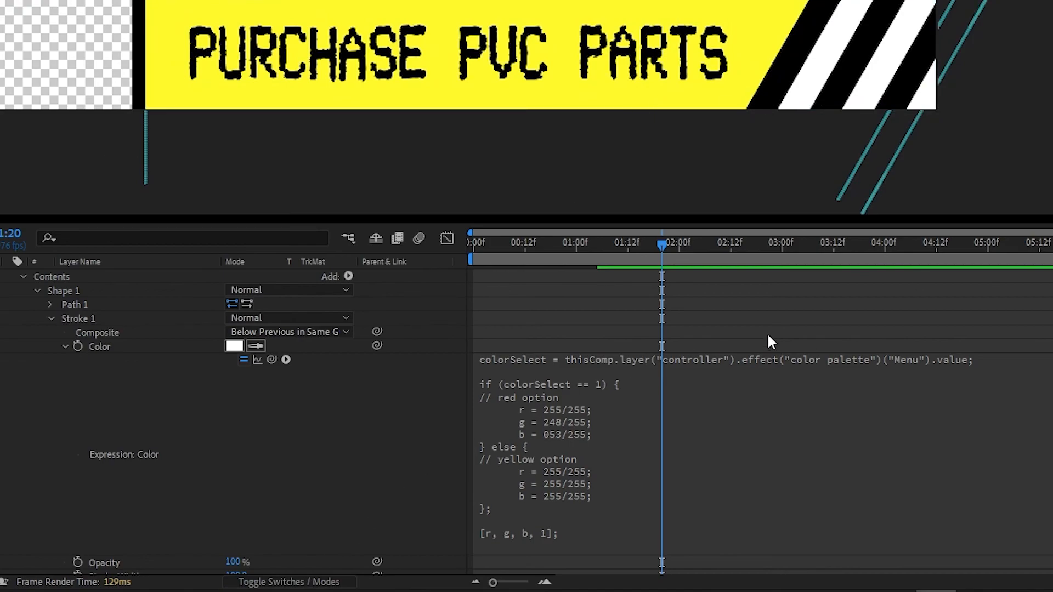
left_click(639, 437)
left_click(118, 394)
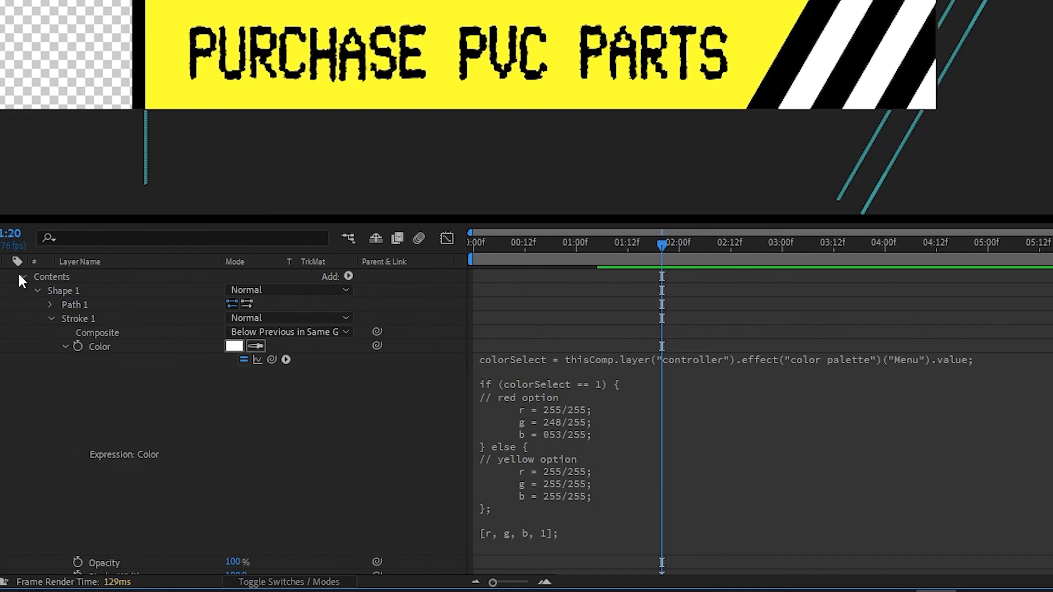
scroll(18, 273, "up", 5)
left_click(9, 344)
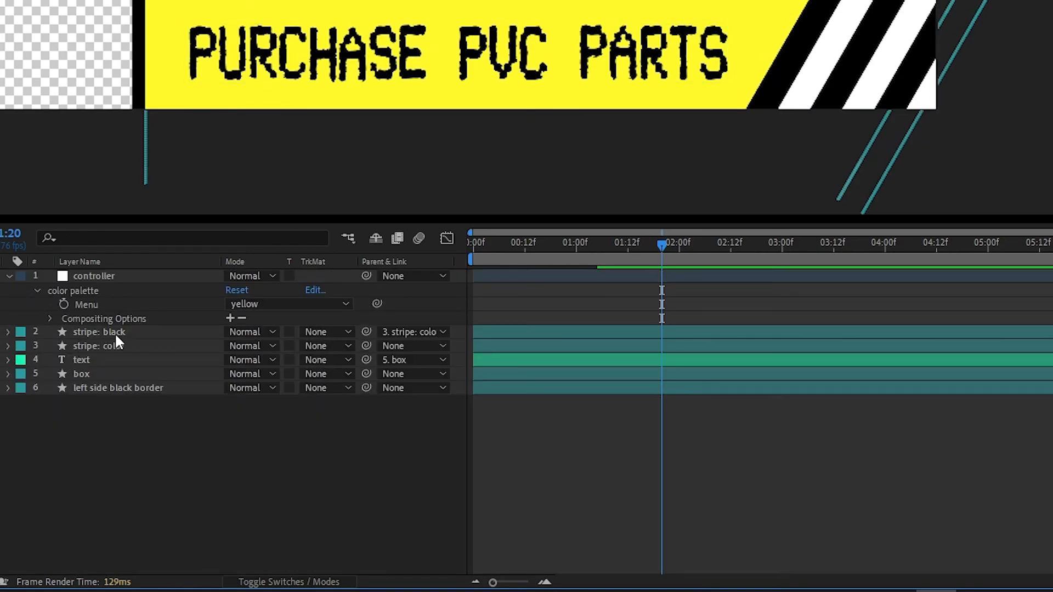
Add an RGB fill color animator to the text layer.
left_click(60, 363)
left_click(9, 359)
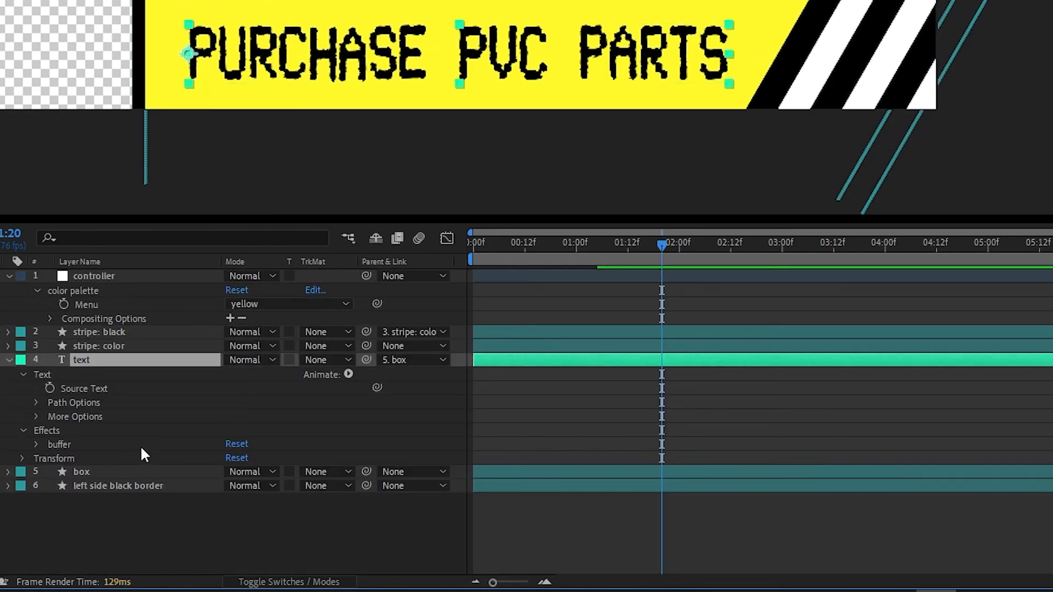
left_click(348, 374)
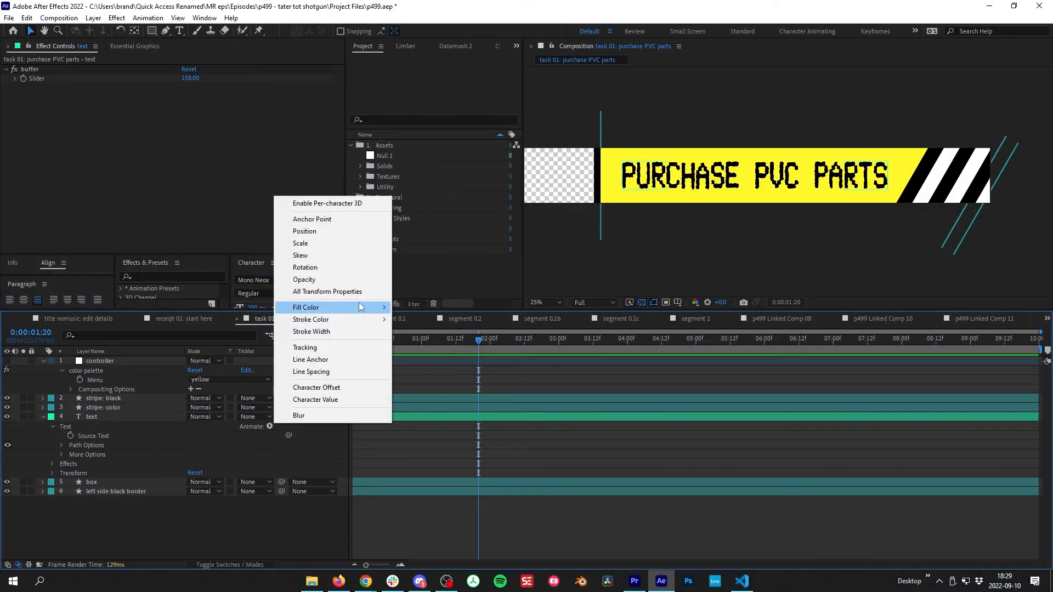
mouse_move(360, 307)
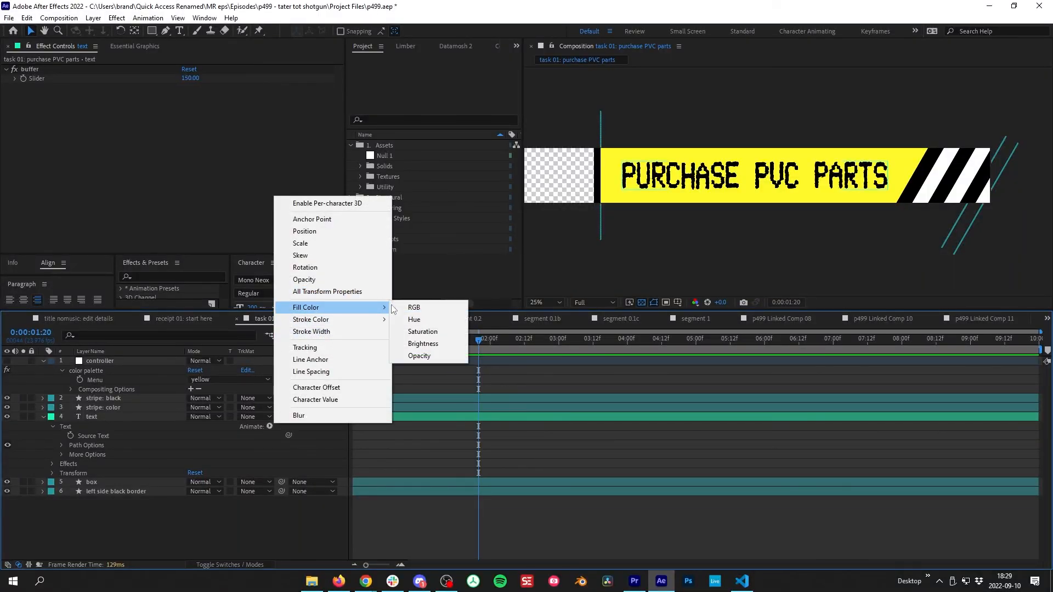
left_click(438, 310)
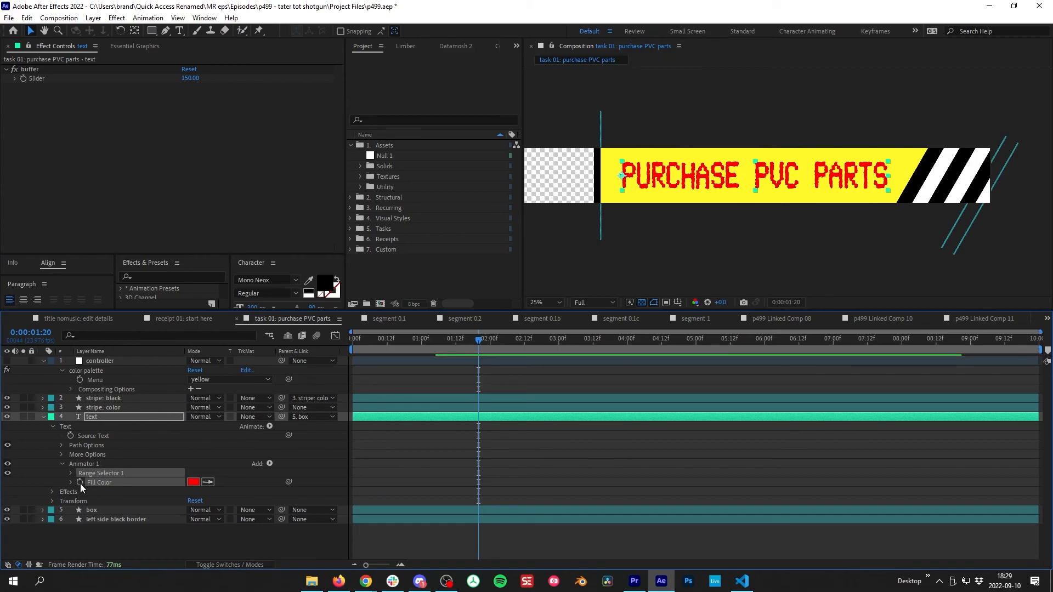
Apply the copied color expression to the text animator's fill color.
left_click(80, 483, "alt")
key("ctrl+v")
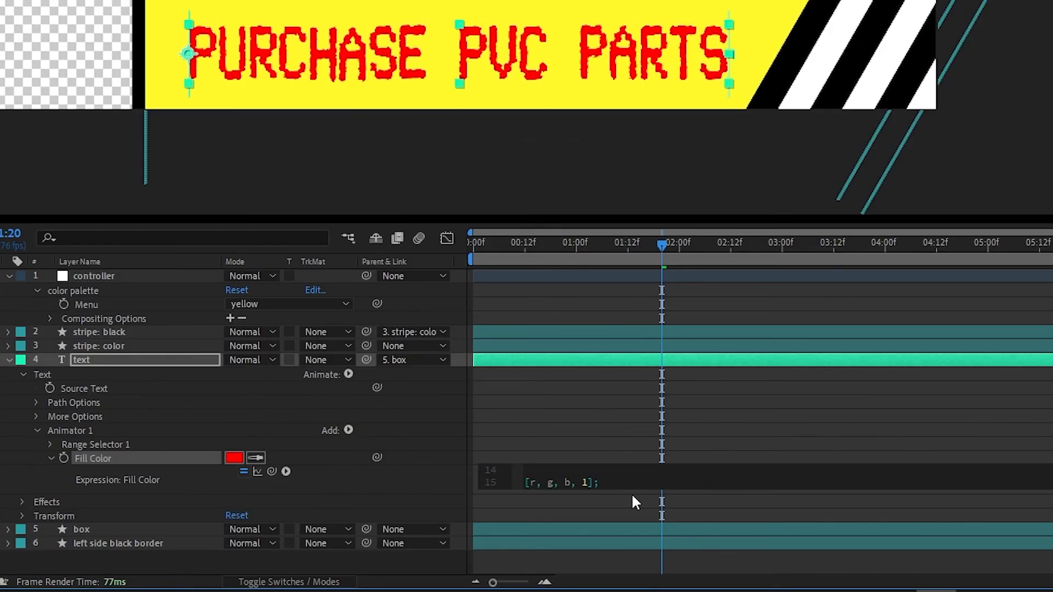
left_click(683, 401)
Set the yellow option's r, g and b in the text fill color expression to 0/255 each.
scroll(665, 396, "down", 3)
left_click(610, 434)
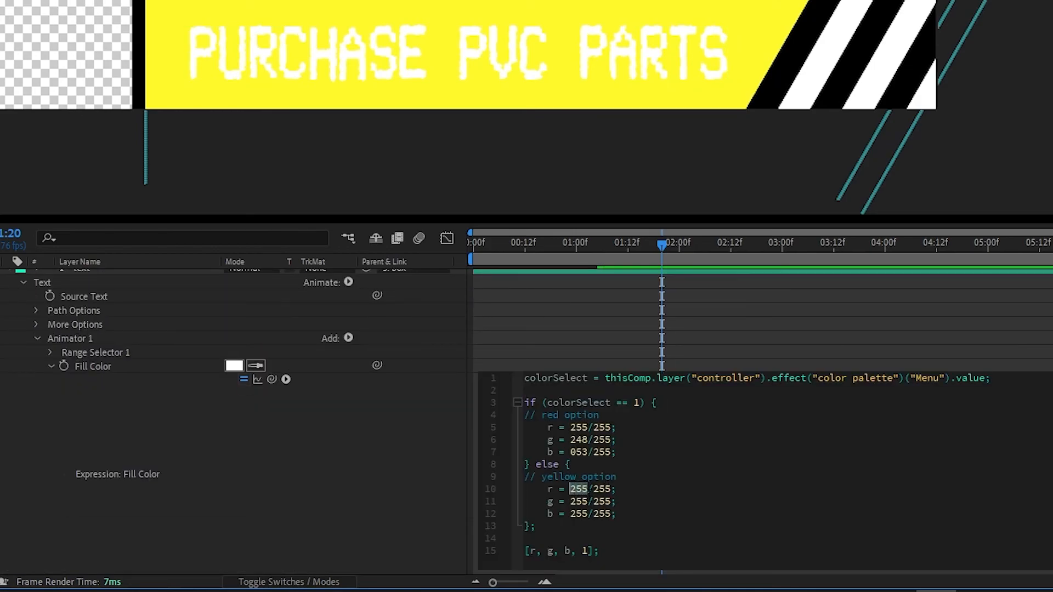
type("0")
type("0")
double_click(578, 514)
type("0")
left_click(740, 328)
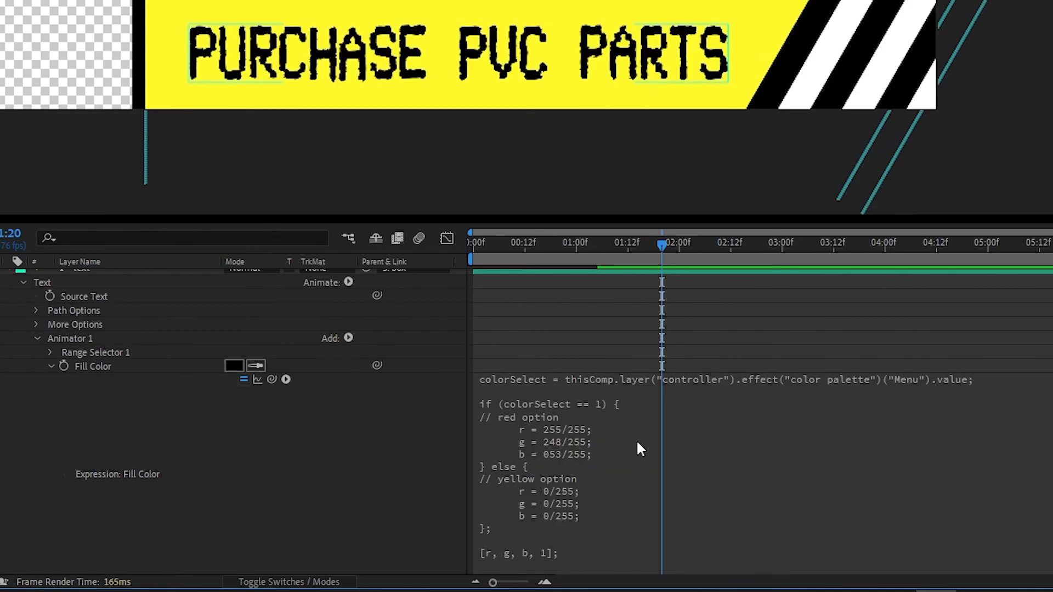
Set the controller's color palette to red.
scroll(308, 271, "up", 3)
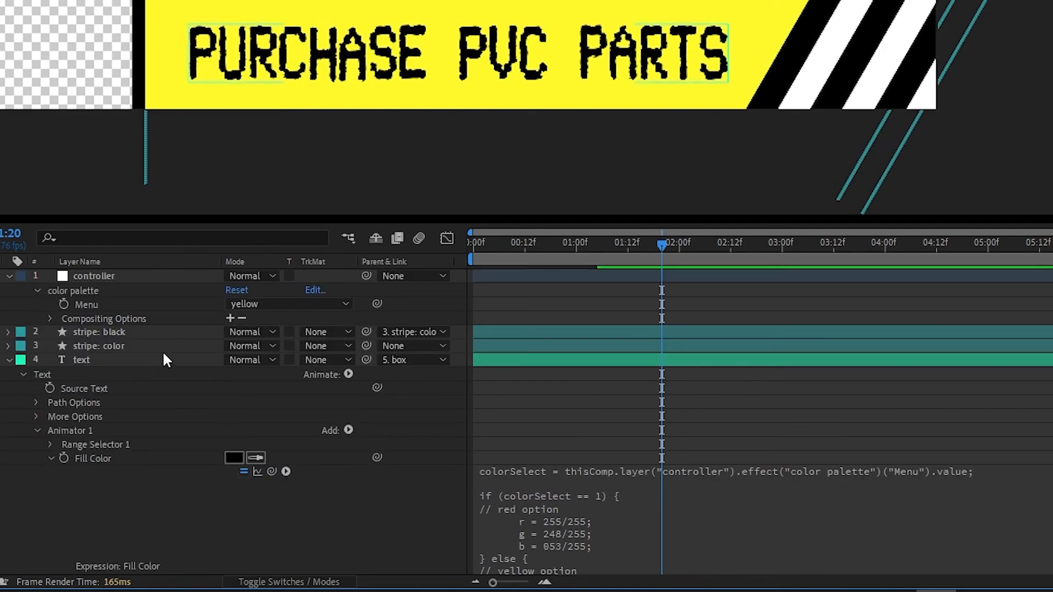
left_click(259, 306)
left_click(279, 322)
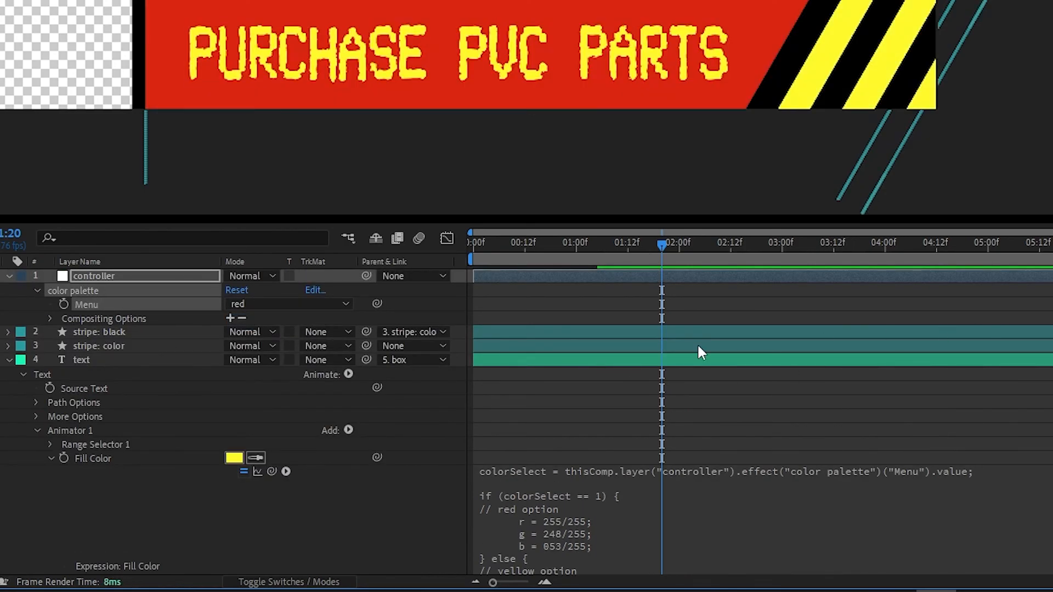
Set the red option's g and b in the text fill color expression to 255/255 each.
left_click(658, 459)
scroll(658, 465, "down", 4)
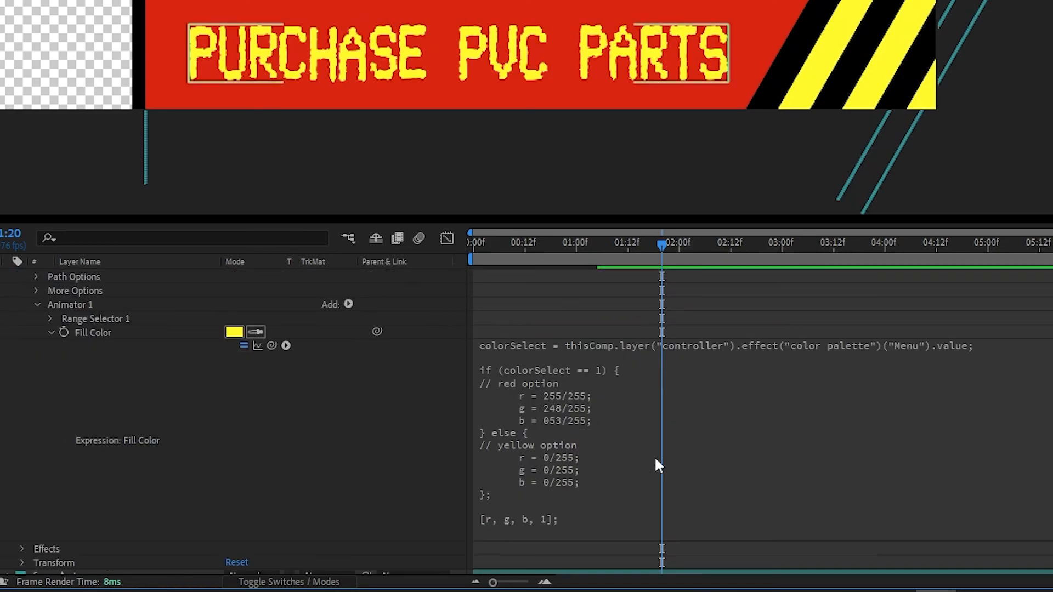
left_click(536, 410)
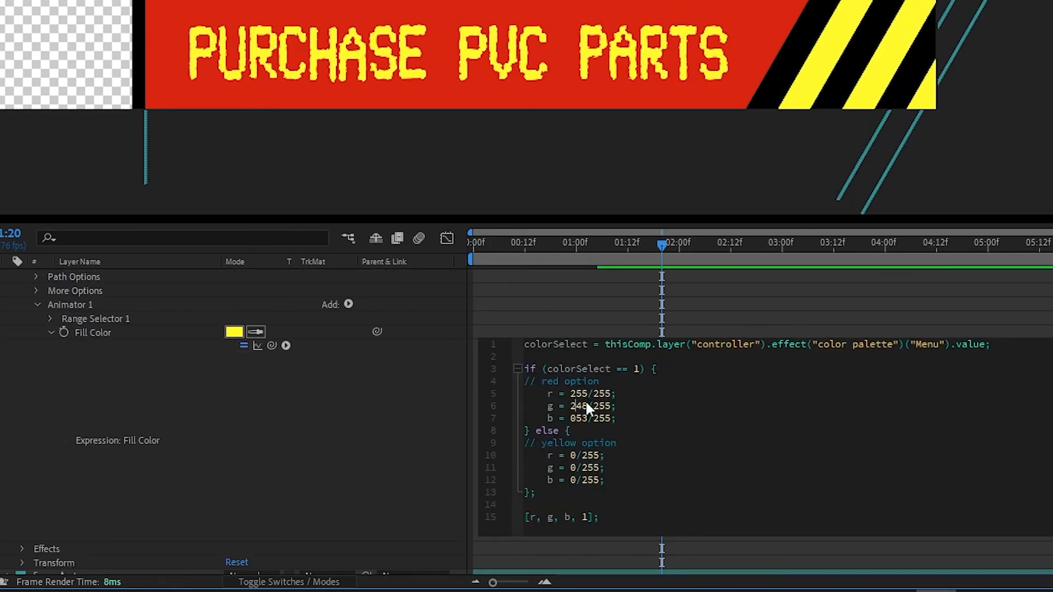
left_click_drag(586, 404, 582, 407)
type("55")
key("Down")
key("shift+Left")
key("shift+Left")
key("shift+Left")
type("255")
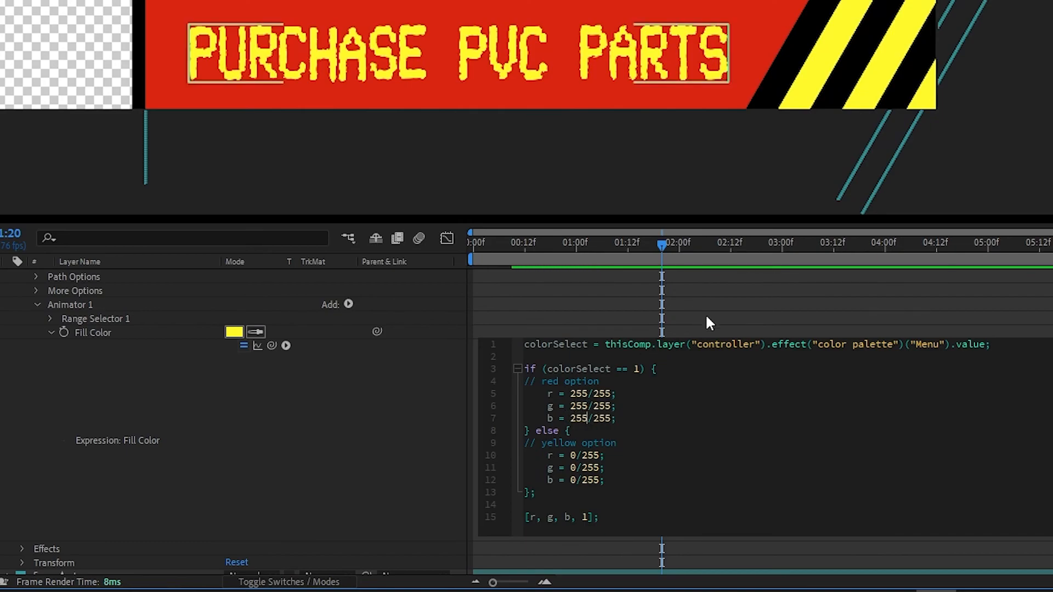
left_click(716, 319)
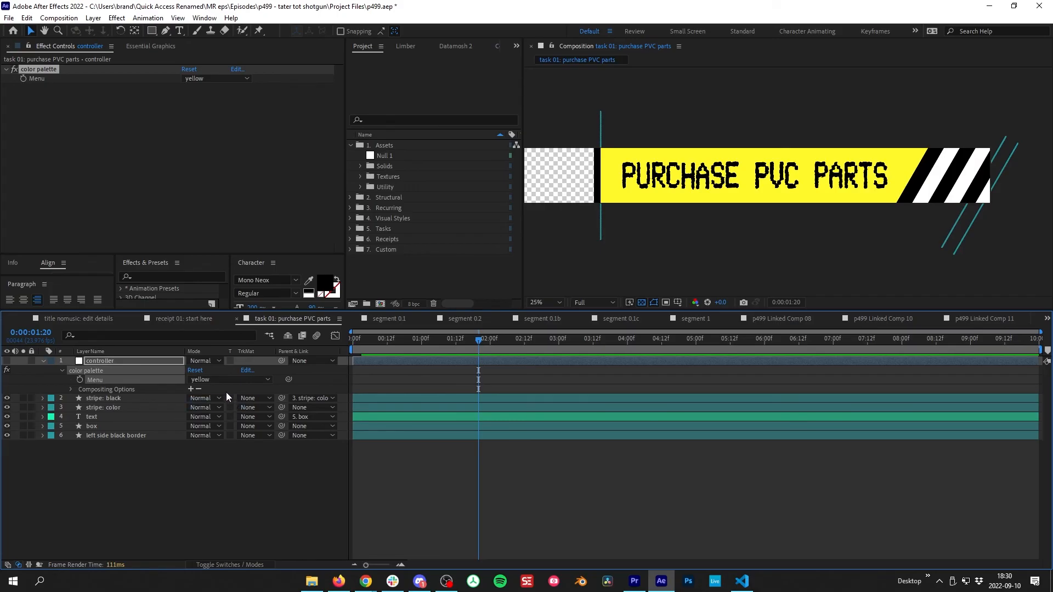
Test the finished title's palette control by switching it to red.
left_click(219, 379)
left_click(218, 393)
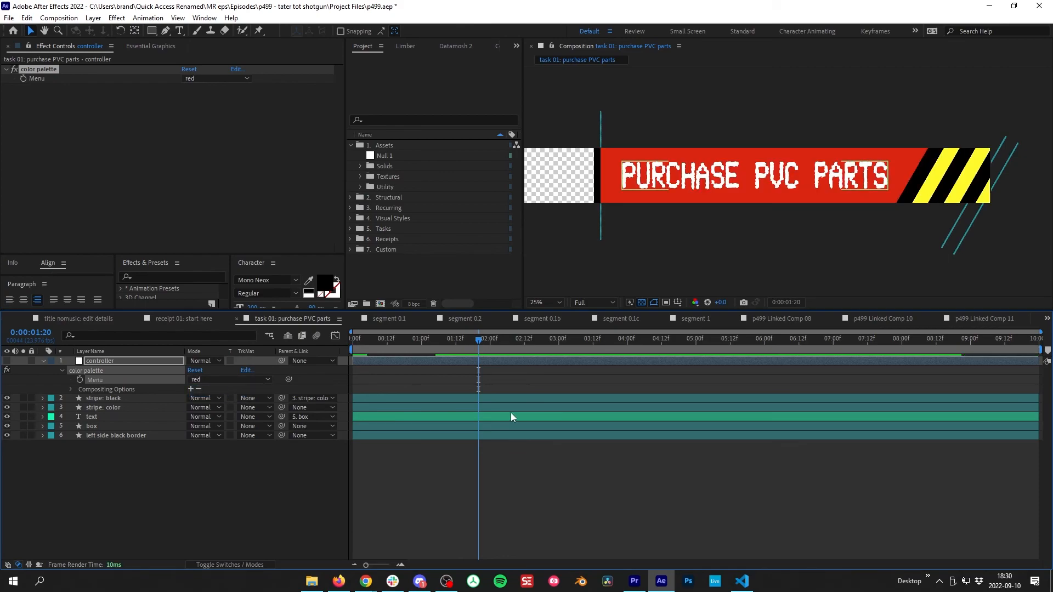
Bring up the task bar's Essential Graphics settings and collapse the controller layer's properties.
left_click(574, 375)
left_click(149, 47)
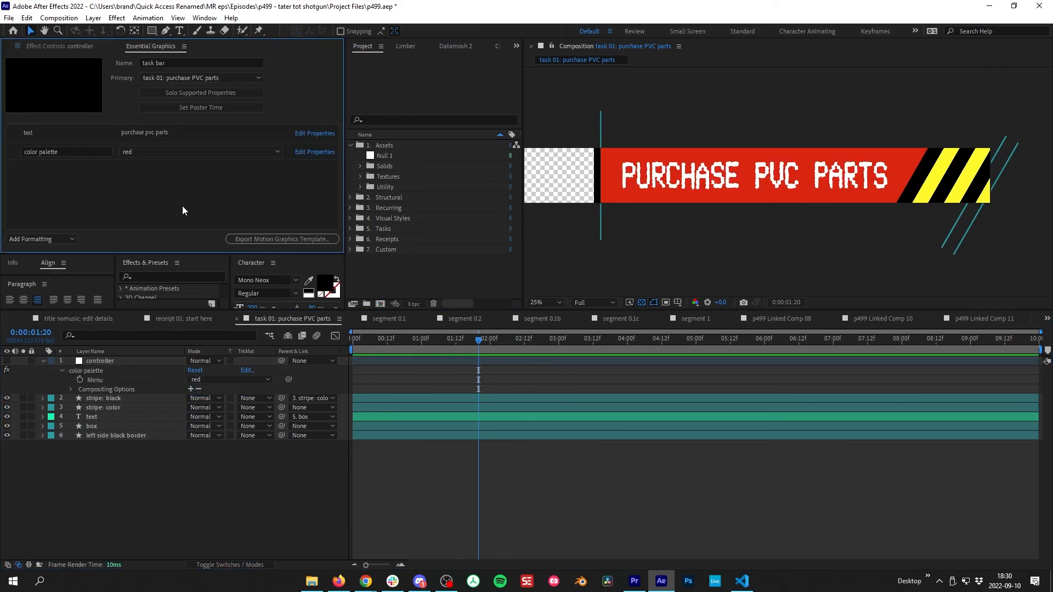
left_click(501, 352)
left_click(587, 351)
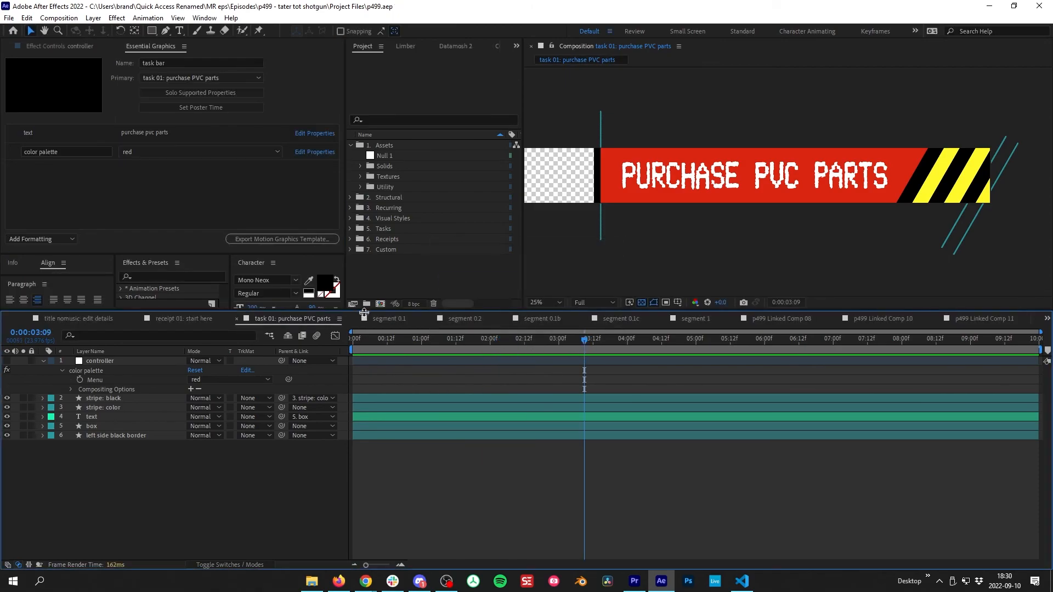
left_click_drag(371, 311, 373, 372)
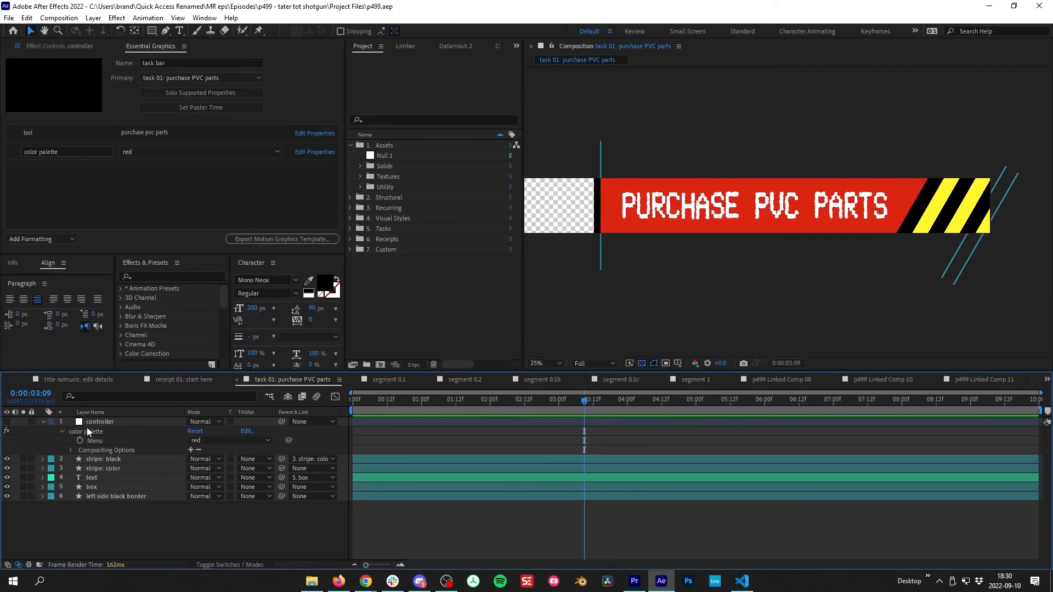
left_click(42, 423)
scroll(788, 211, "down", 1)
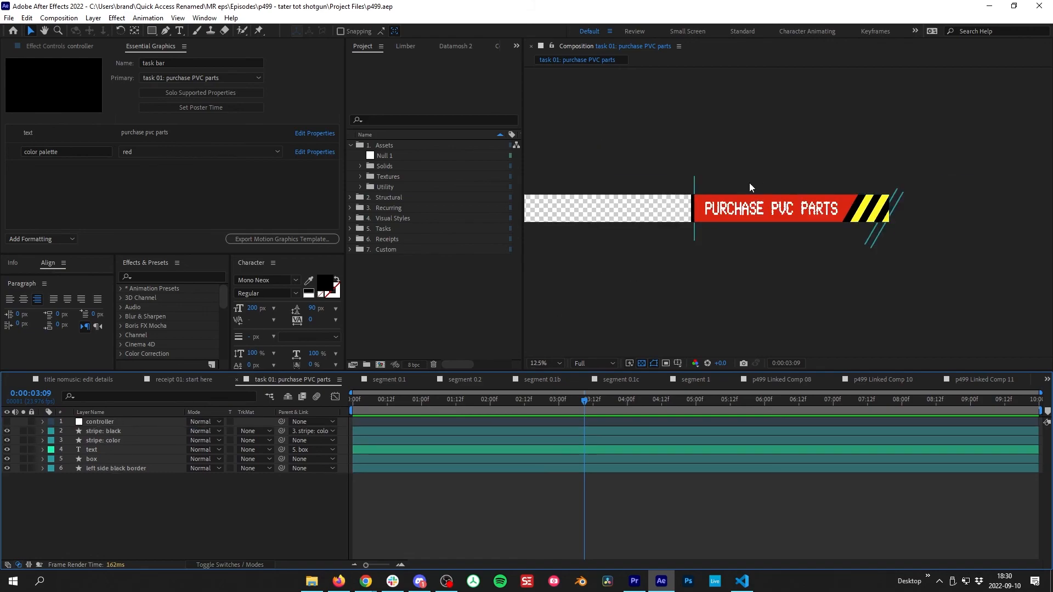
Try deleting characters from the title text to test the self-resizing box, and undo the deletion.
scroll(763, 229, "up", 1)
double_click(742, 214)
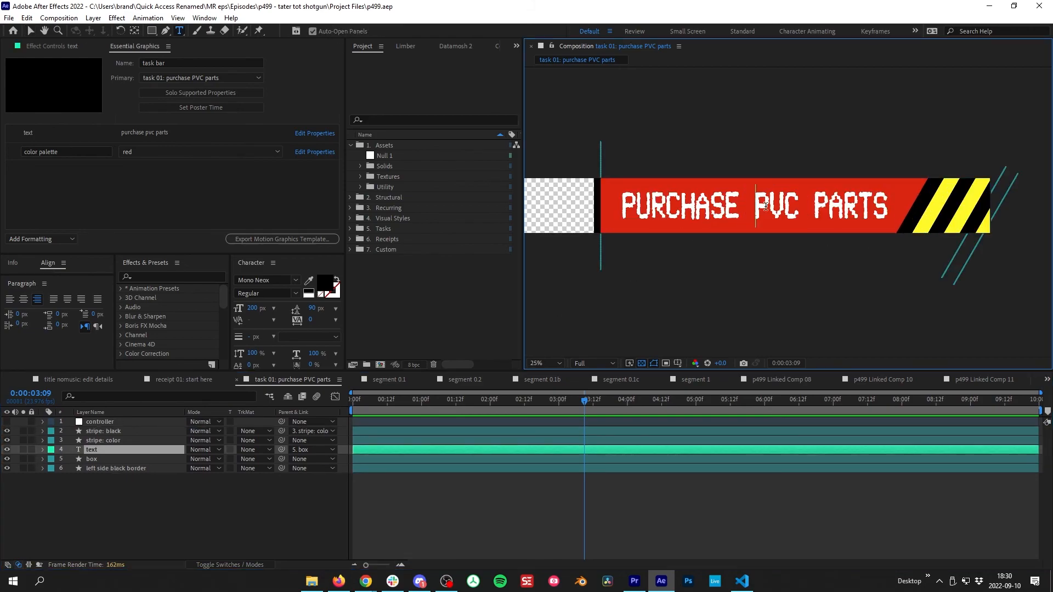
key("BackSpace")
key("BackSpace")
key("BackSpace")
key("ctrl+z")
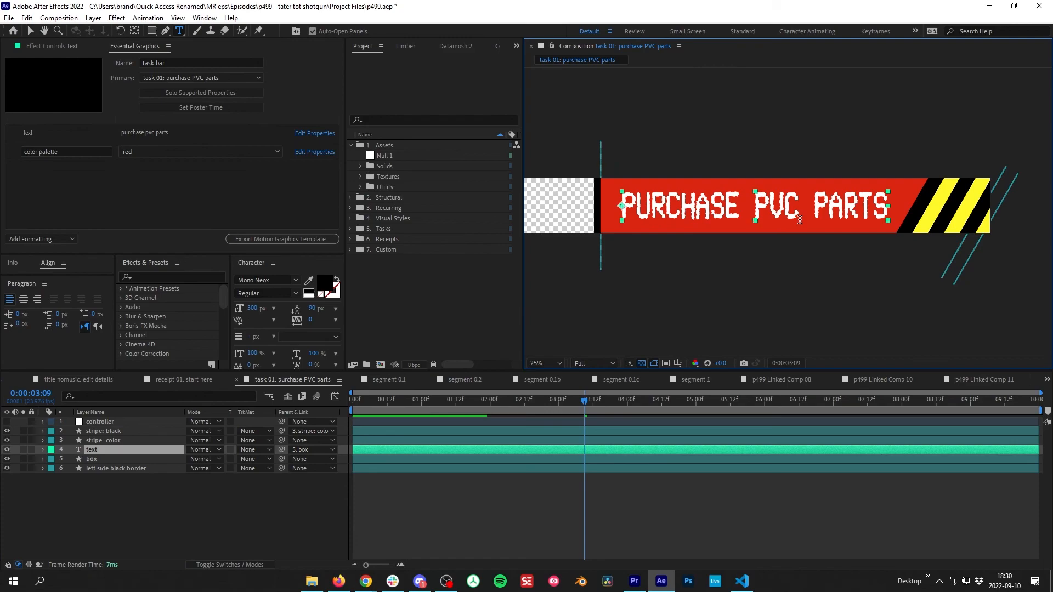
left_click(572, 499)
key("v")
Set the task bar template's poster time at 0:00:04:00, with the full title in frame.
scroll(664, 306, "down", 1)
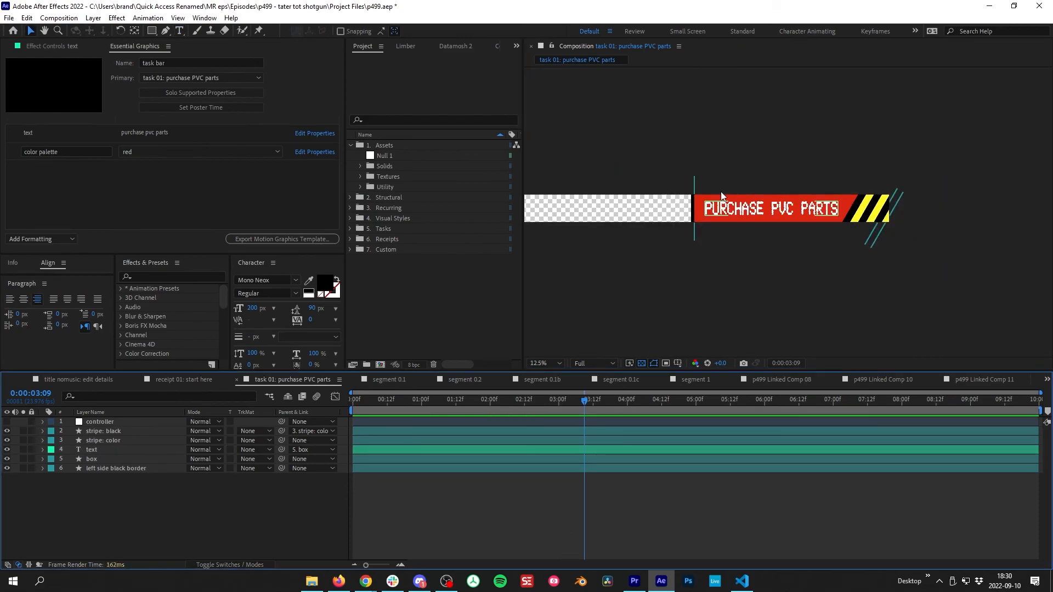
left_click(453, 405)
left_click_drag(452, 403, 627, 426)
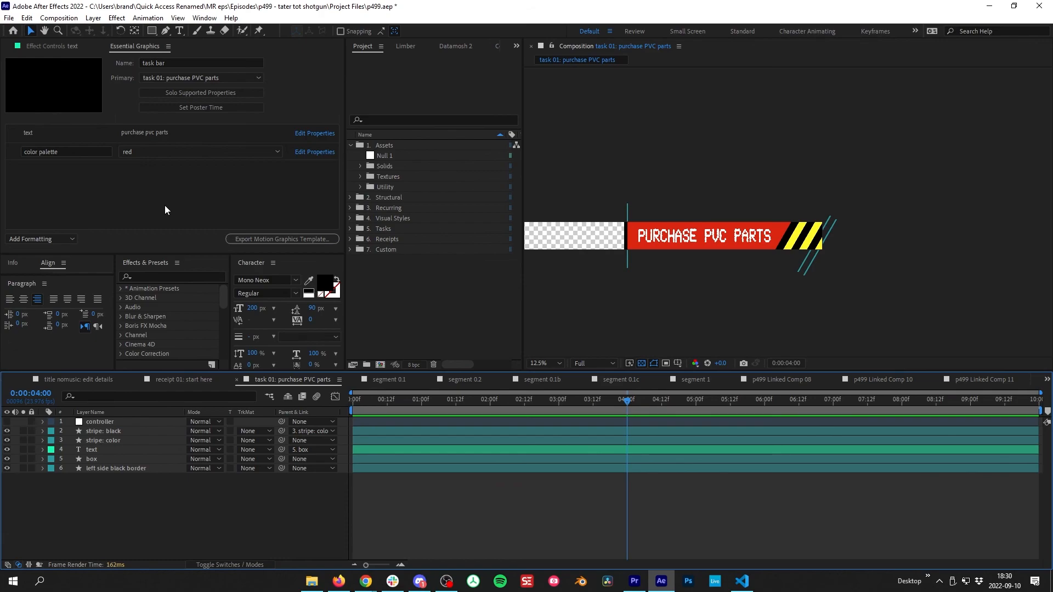
left_click(134, 168)
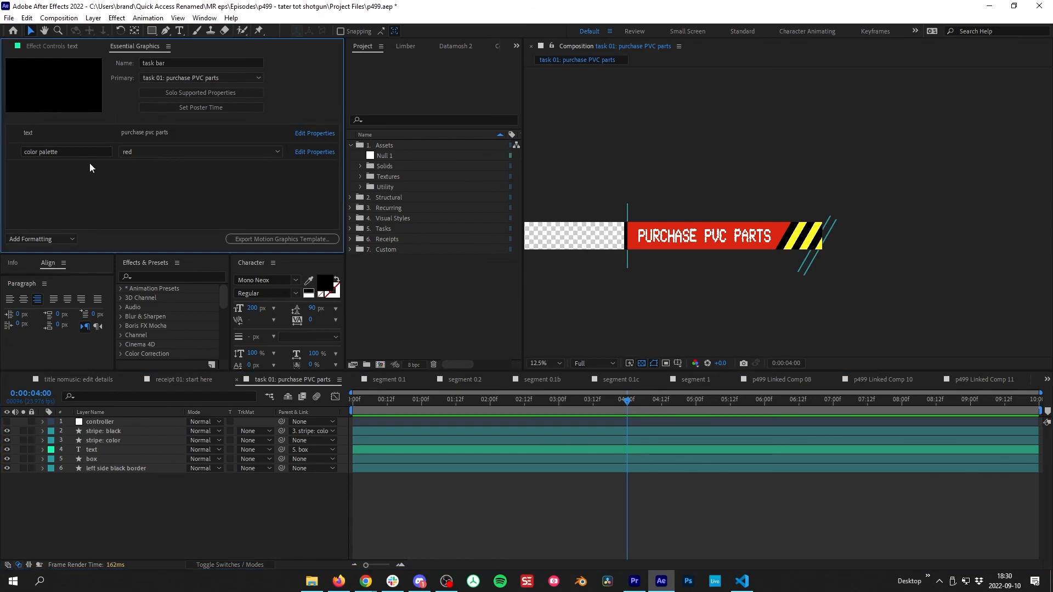
left_click(178, 147)
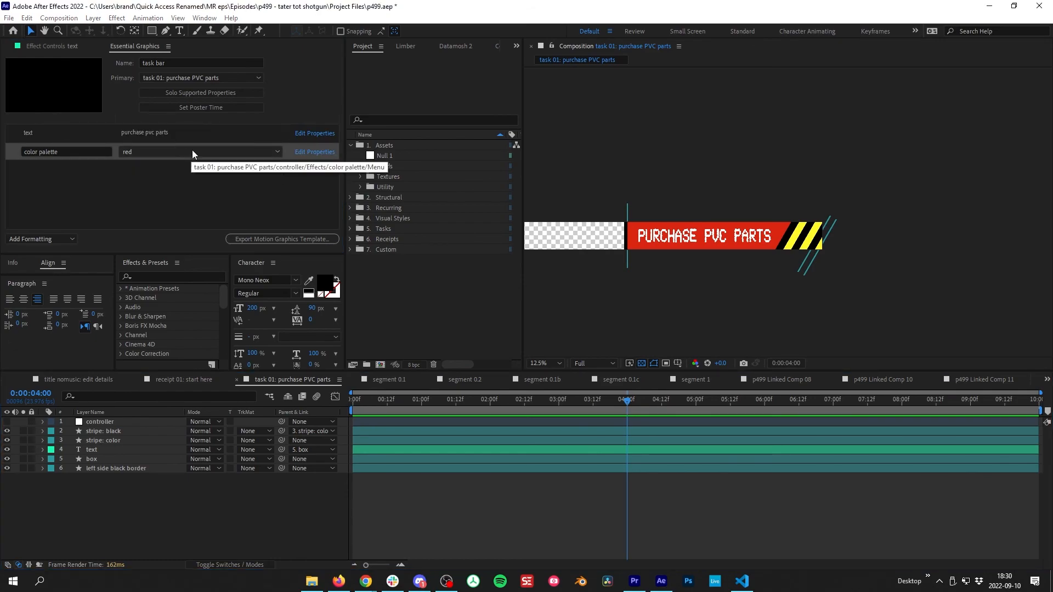
left_click(175, 205)
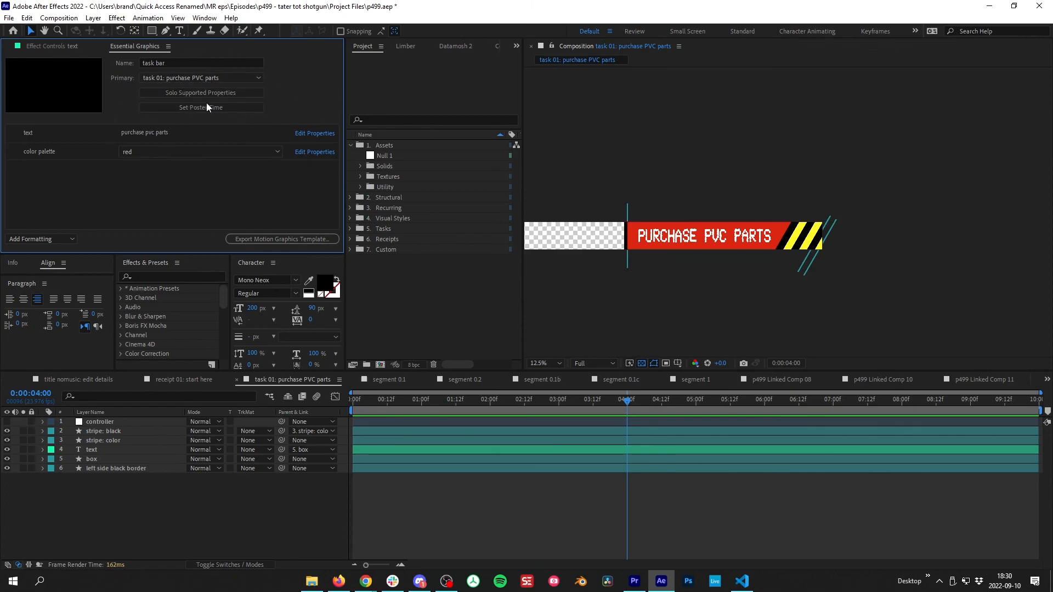
left_click(244, 107)
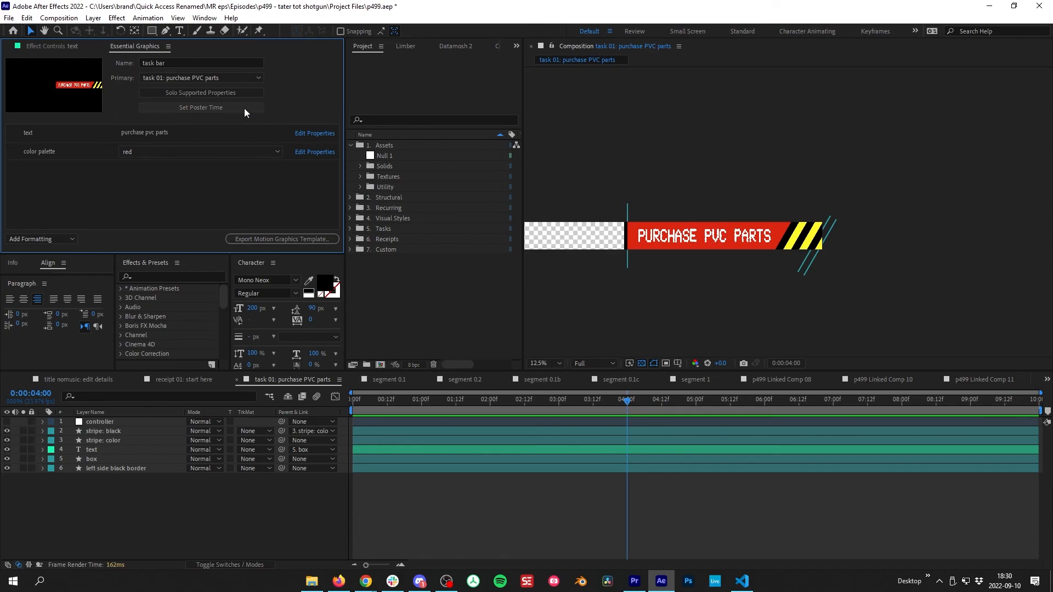
Save the project and export the composition as the motion graphics template "task bar" to the essential graphics folder on the local drive.
left_click(263, 239)
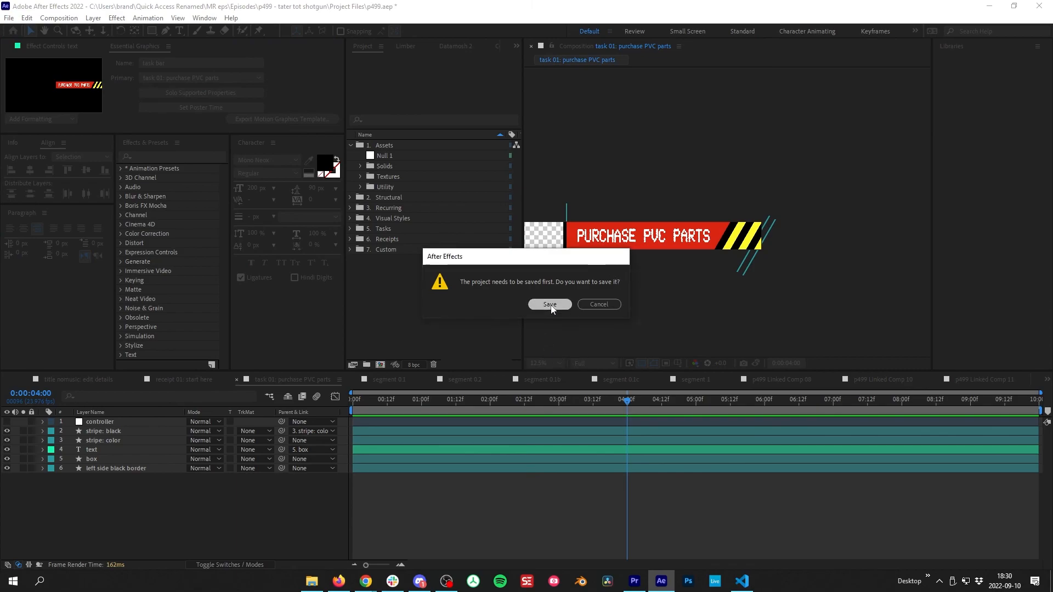
left_click(550, 304)
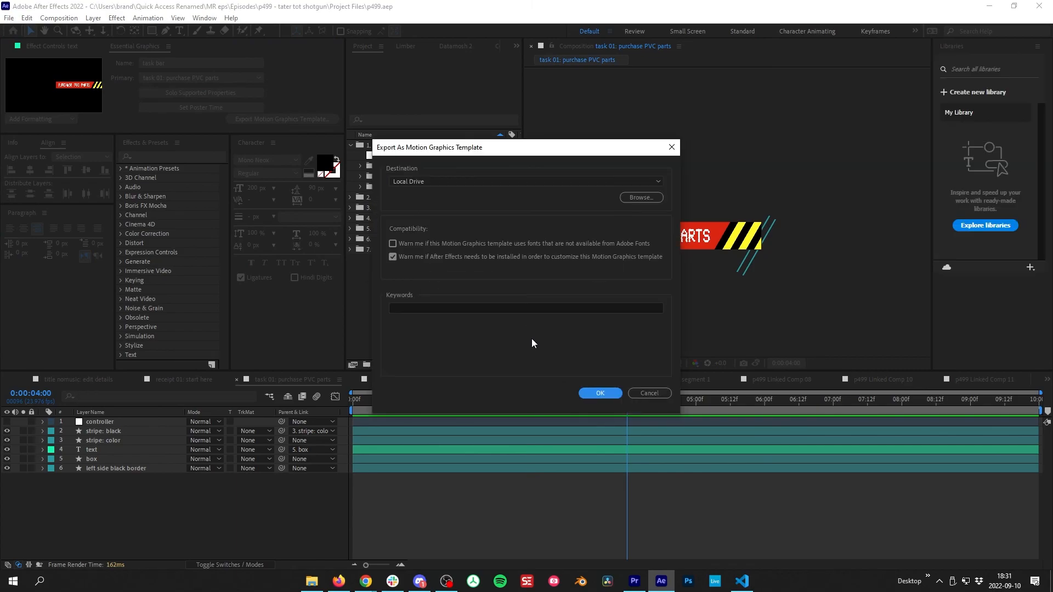
left_click(597, 398)
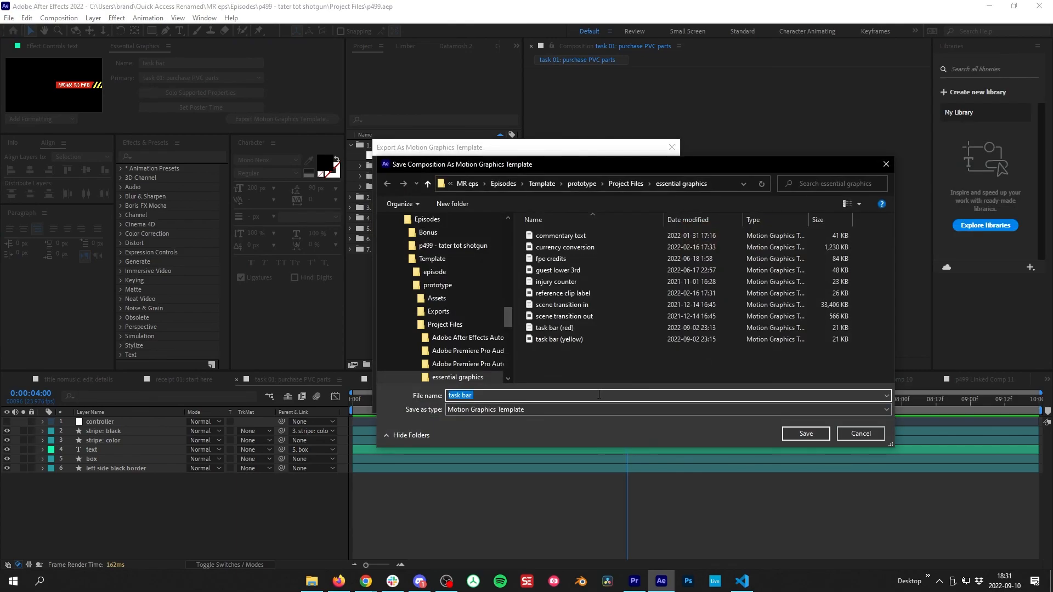
left_click(502, 396)
left_click(519, 443)
left_click(806, 434)
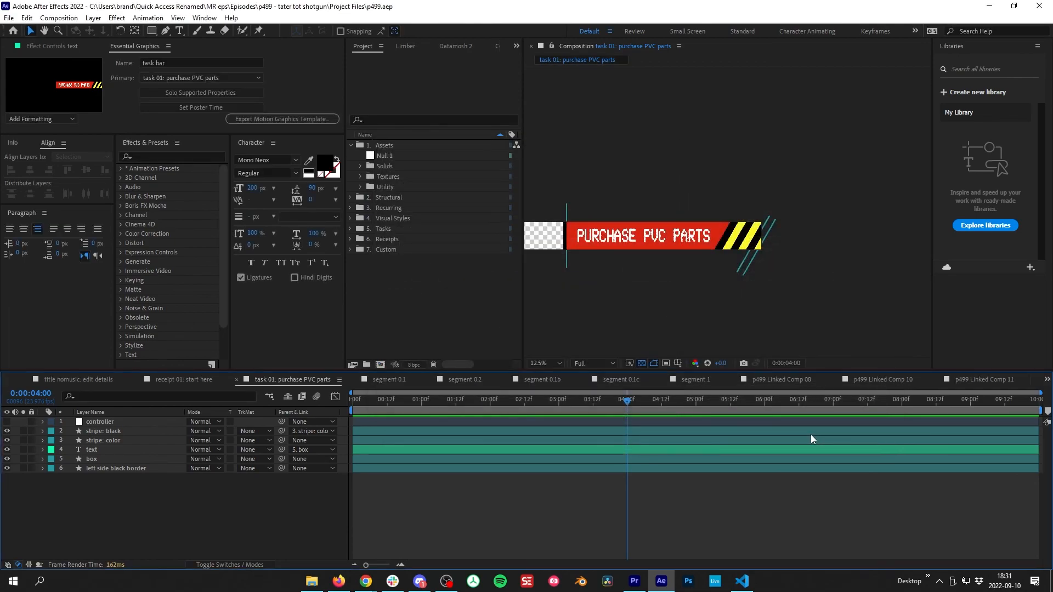
Switch to Premiere Pro and delete the task bar (red) and task bar (yellow) templates from the local templates.
key("alt+Tab")
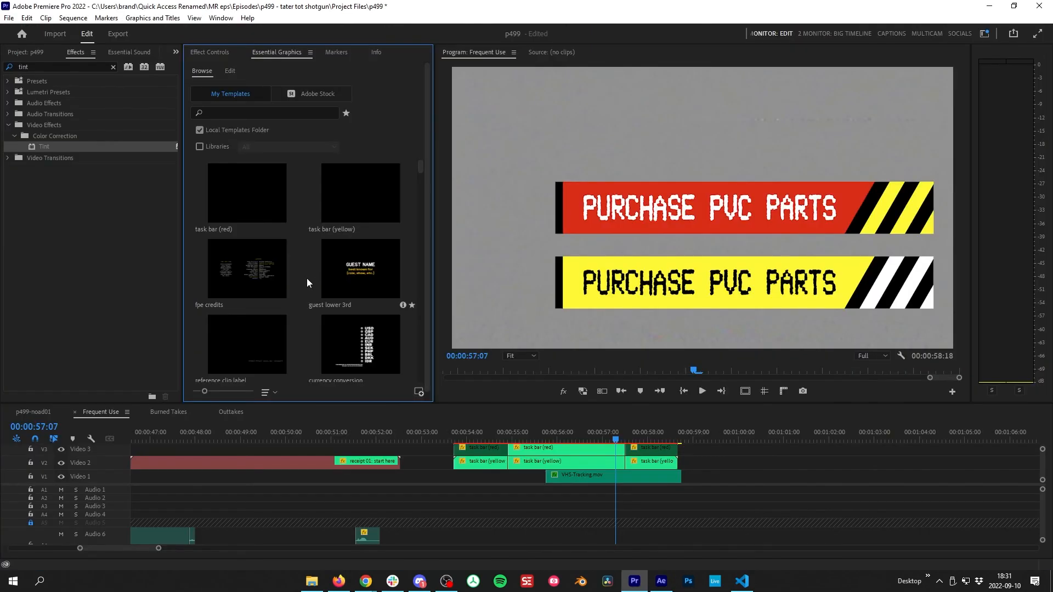
right_click(253, 199)
left_click(294, 238)
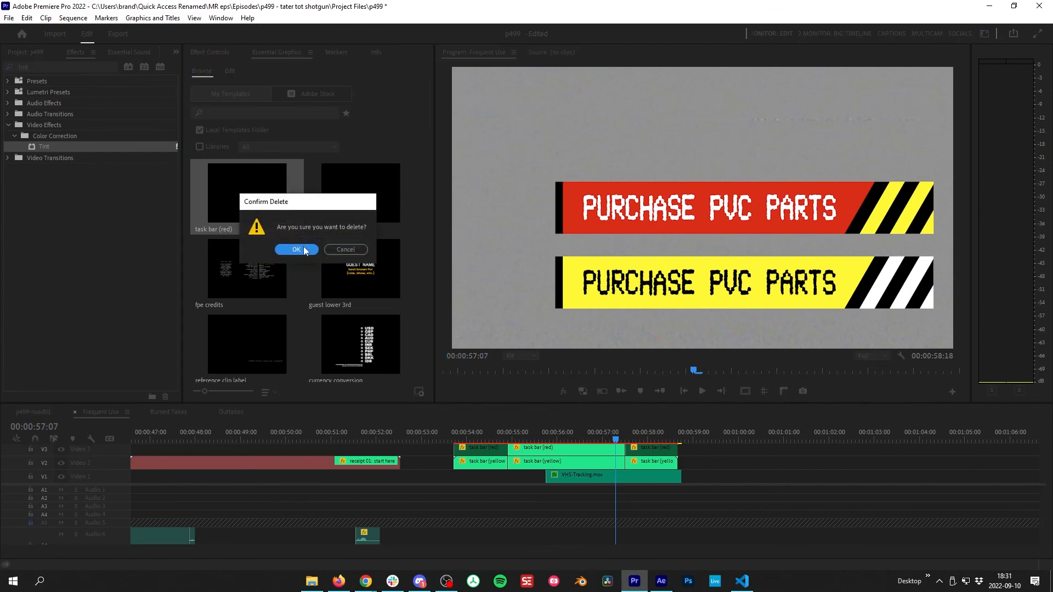
left_click(297, 250)
right_click(258, 199)
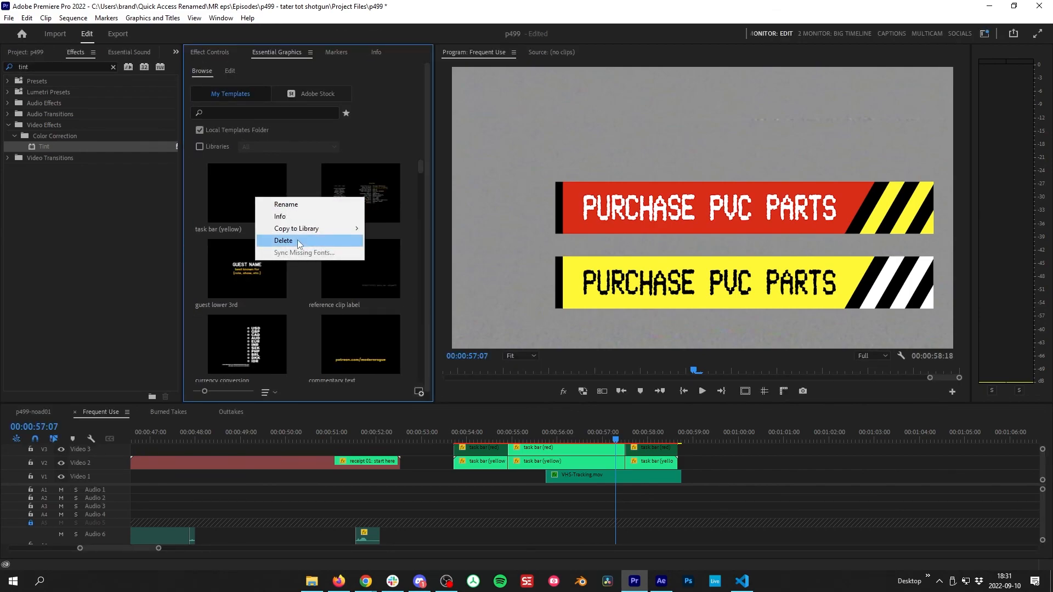
left_click(297, 239)
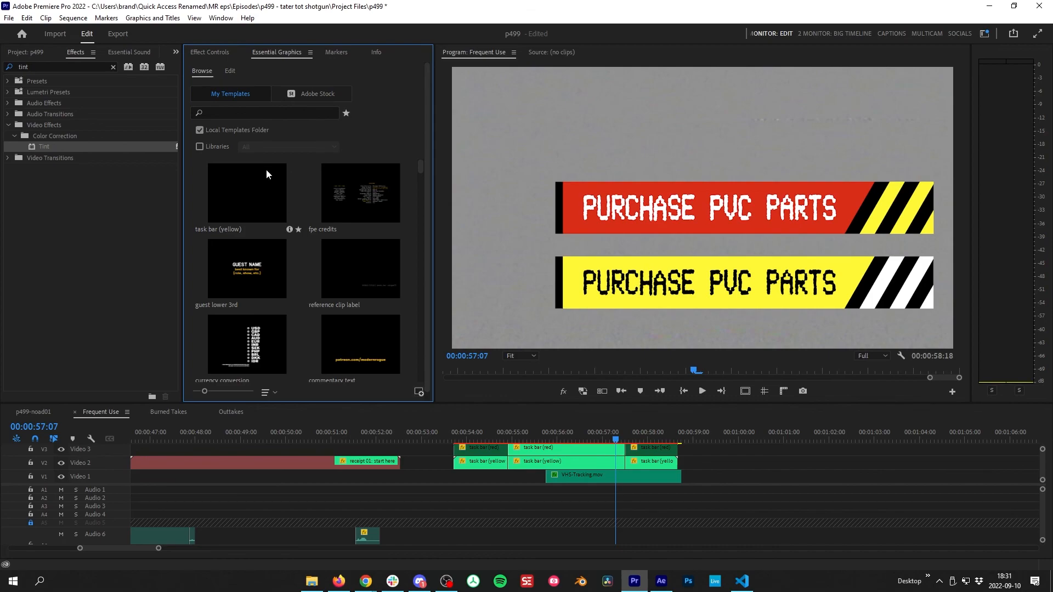
right_click(236, 198)
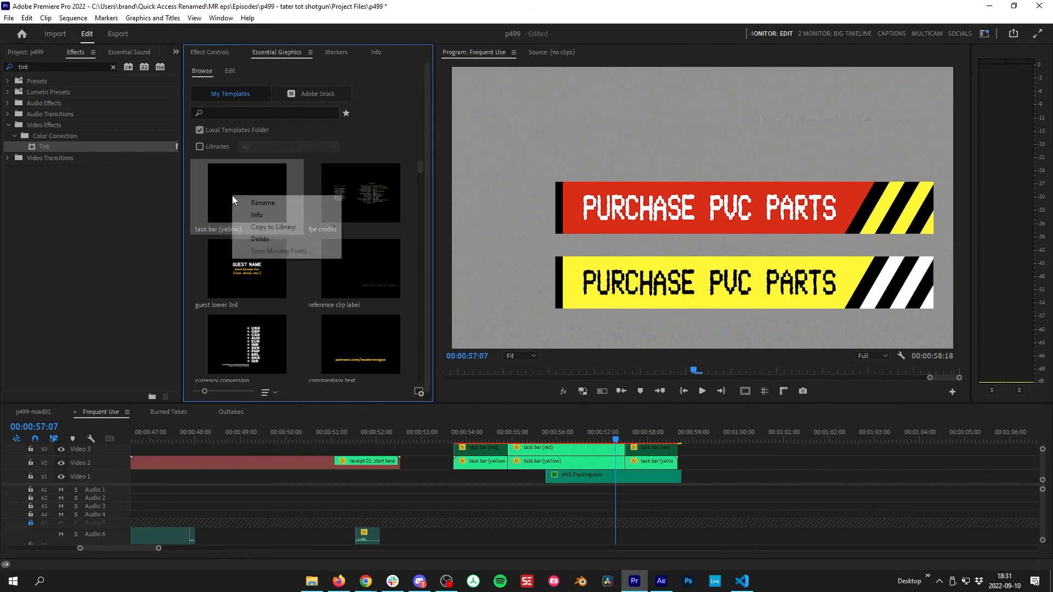
left_click(274, 240)
left_click(296, 248)
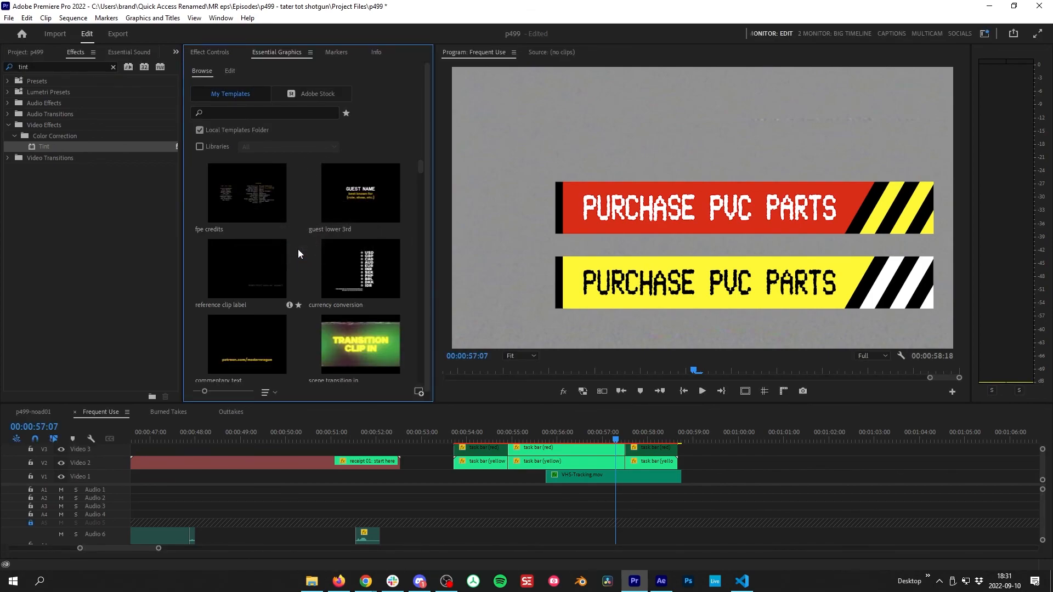
Switch to File Explorer and delete the old task bar (red) and task bar (yellow) files from the essential graphics folder.
key("alt+Tab")
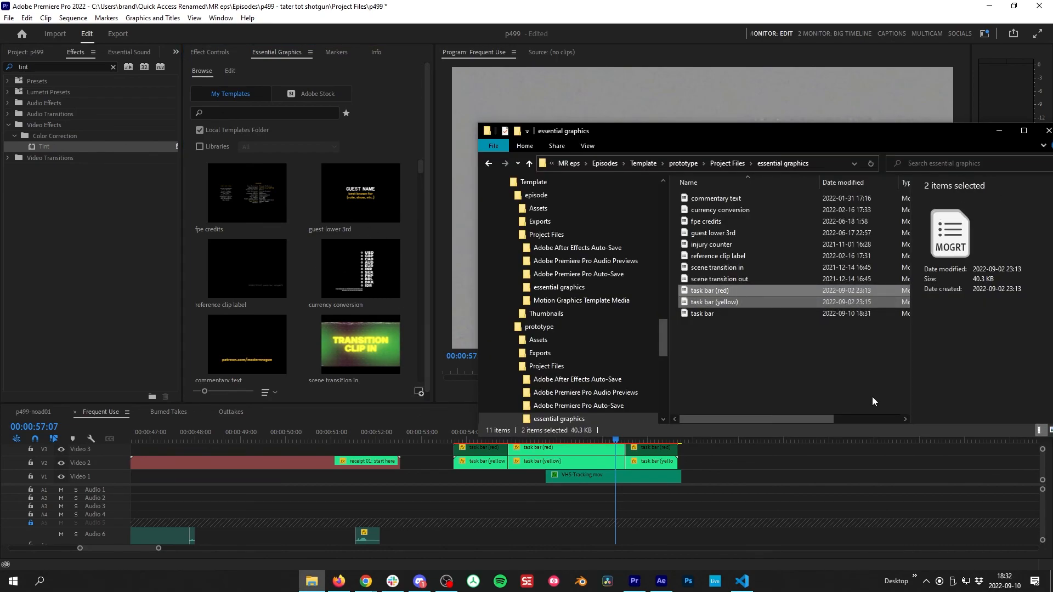
left_click(723, 324)
left_click(724, 301)
key("Delete")
key("Delete")
Add the task bar file to Premiere Pro's local templates and place it on Video 4 above the task bar (red) clips.
left_click(699, 292)
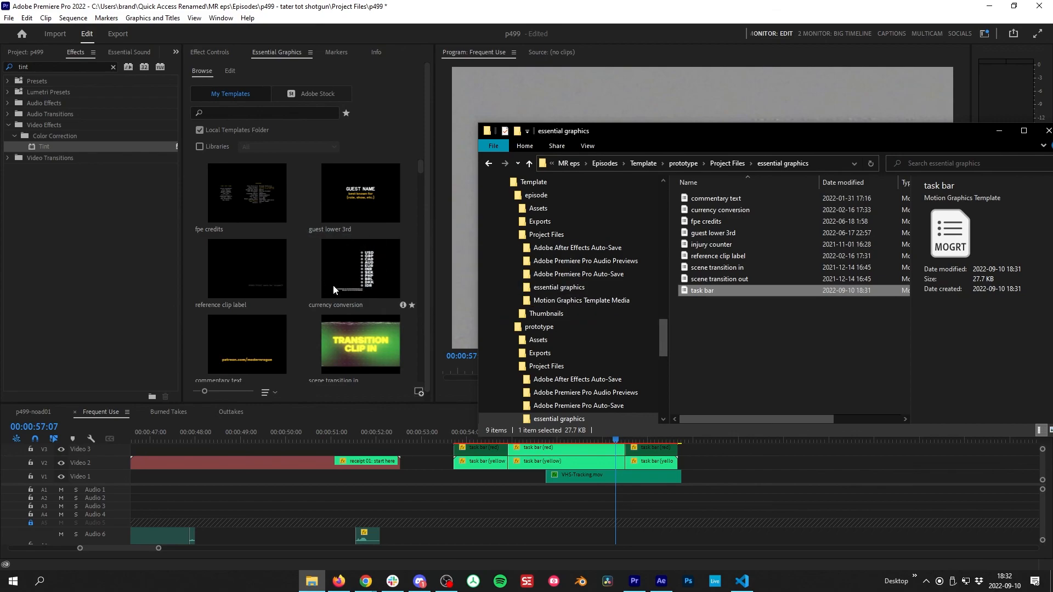
left_click(293, 189)
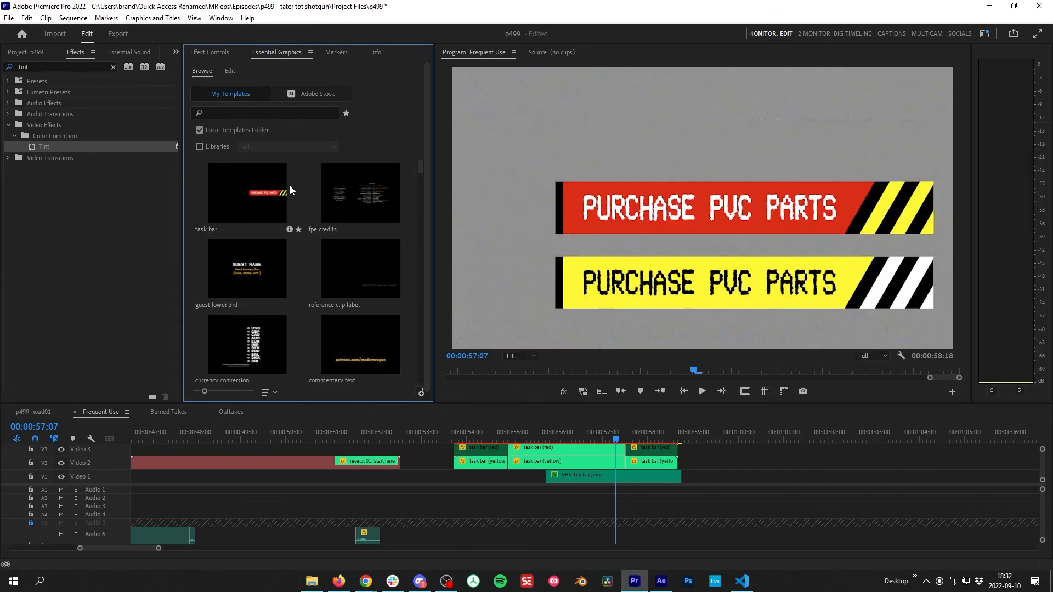
left_click_drag(242, 190, 588, 464)
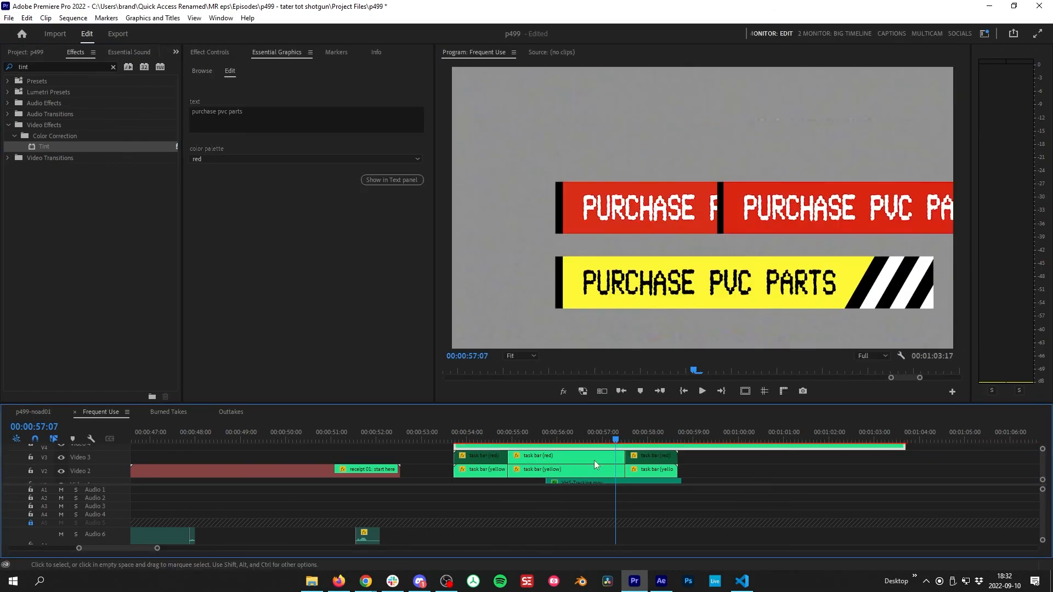
Split the new task bar clip on Video 4 into three segments and trim its end to match the old clips beneath it.
left_click(711, 467)
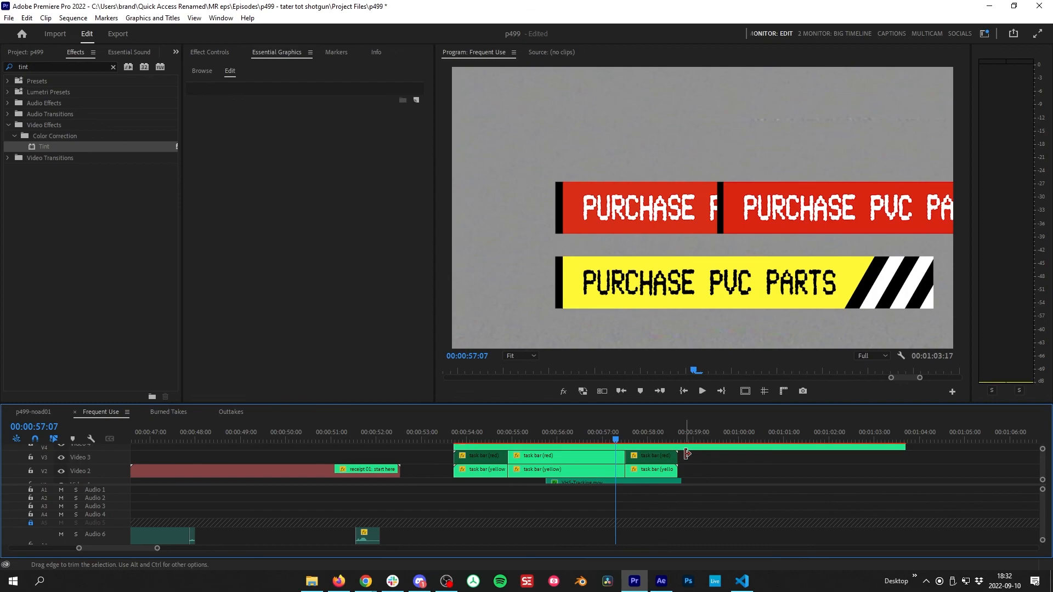
key("c")
left_click(848, 449)
key("v")
left_click_drag(872, 447, 652, 453)
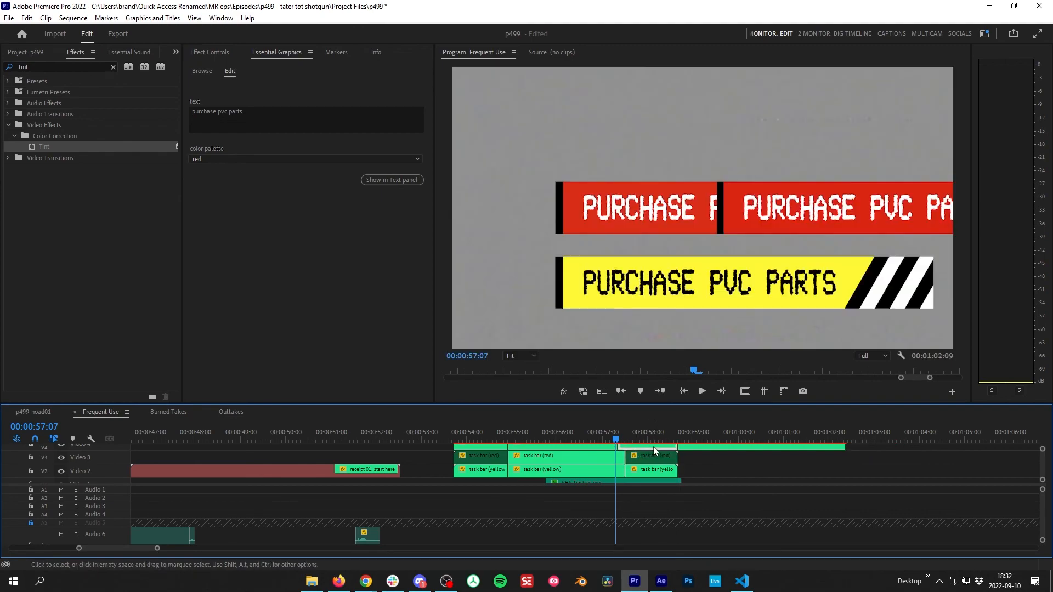
Add a frame hold to the middle task bar segment on Video 4 at 00:00:54:22.
key("Up")
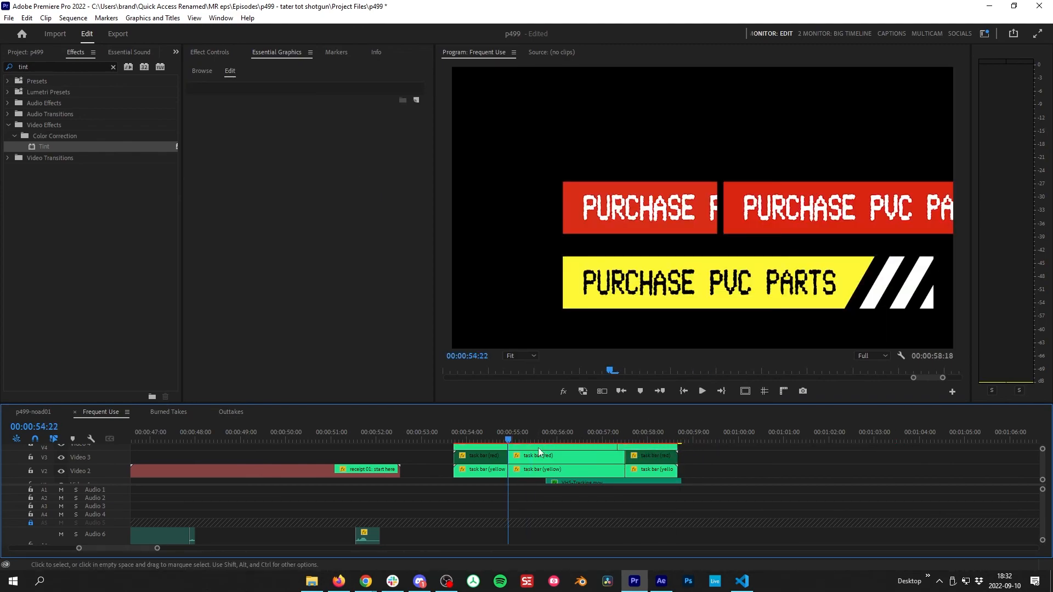
right_click(537, 448)
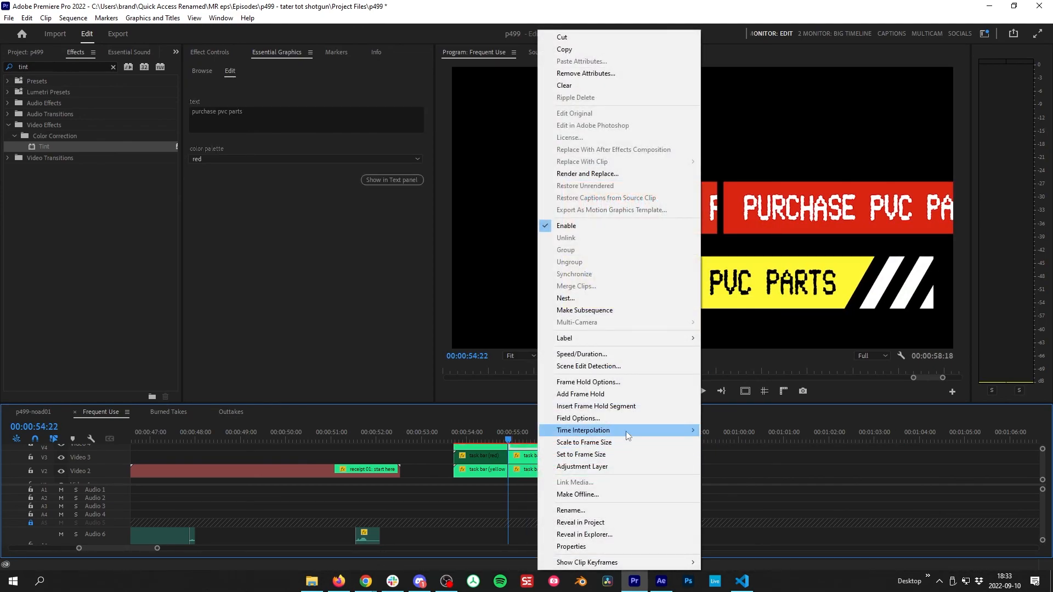
left_click(609, 395)
Disable the old task bar (red) and task bar (yellow) clips on Video 3 and Video 2.
scroll(742, 448, "up", 1)
scroll(576, 472, "down", 1)
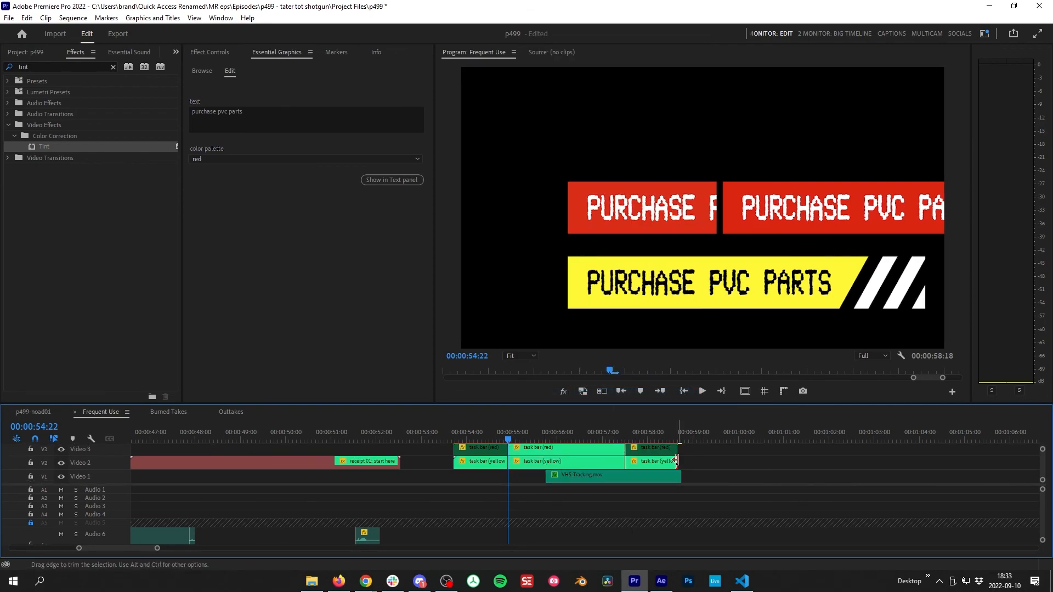
left_click(594, 462)
key("shift+e")
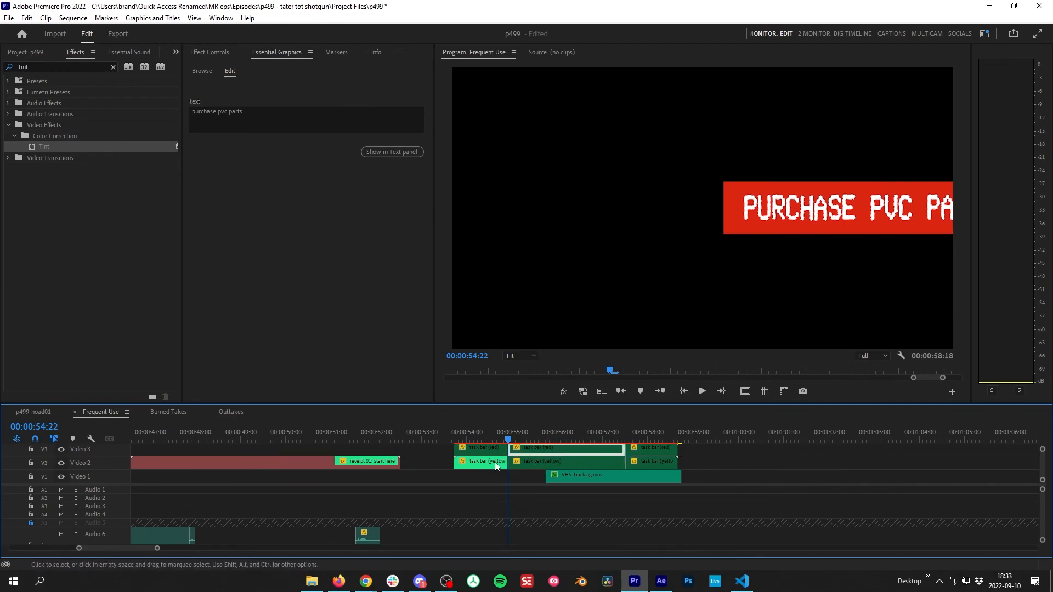
Set the scale of the middle task bar segment on Video 4 to 50.
scroll(559, 454, "up", 1)
left_click(551, 453)
key("shift+5")
type("50")
key("Return")
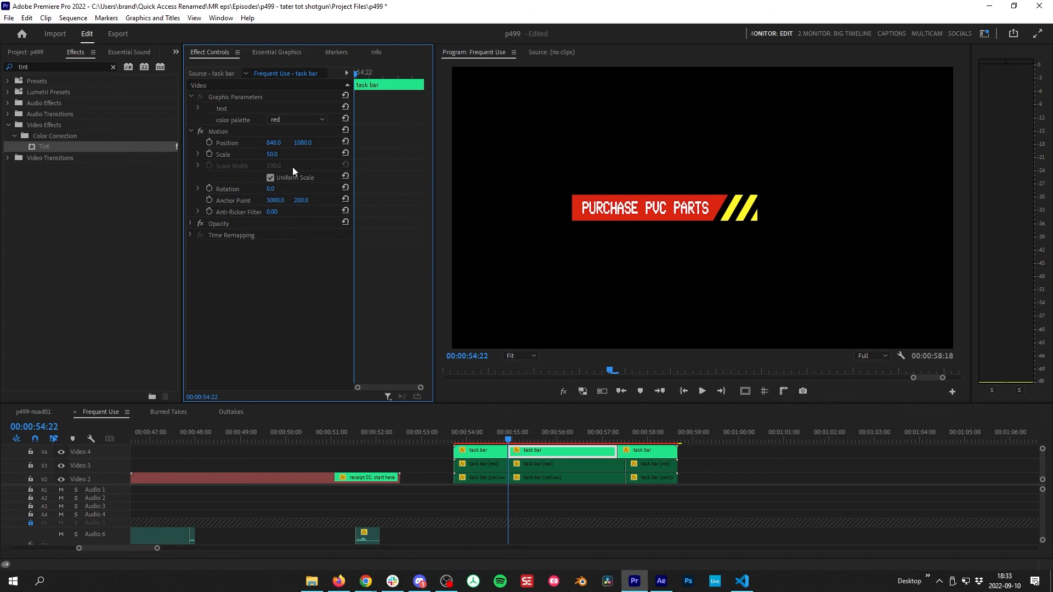
Reposition the middle task bar segment to 2340, 1840, checking its placement against the safe margins.
left_click_drag(273, 143, 409, 142)
left_click(744, 391)
left_click_drag(839, 208, 840, 308)
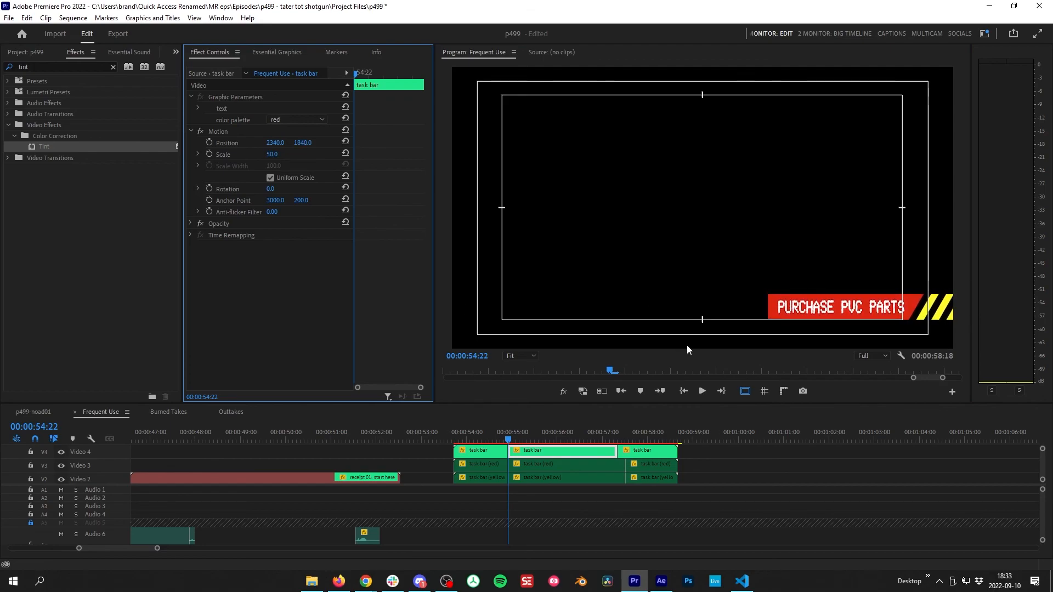
left_click(745, 391)
left_click(536, 451)
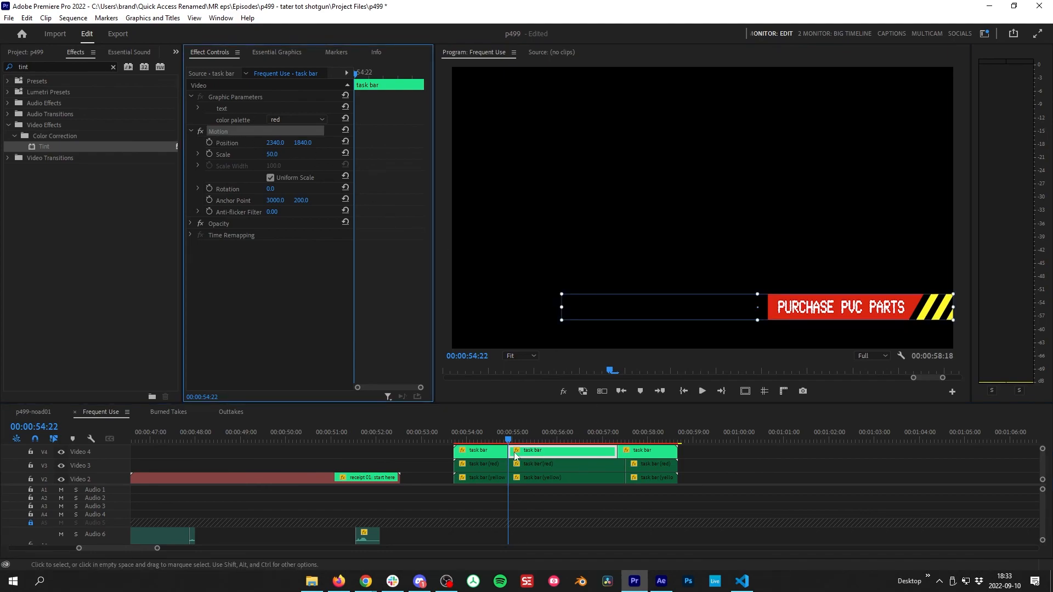
Copy the middle task bar segment's motion settings (position 2340, 1840, scale 50) to the first and last segments on Video 4.
left_click(486, 438)
left_click(492, 453)
left_click(653, 436)
left_click(648, 450)
Extend the start of the VHS-Tracking.mov clip on Video 1 back to just before the first task bar segment.
left_click(545, 437)
scroll(603, 471, "down", 1)
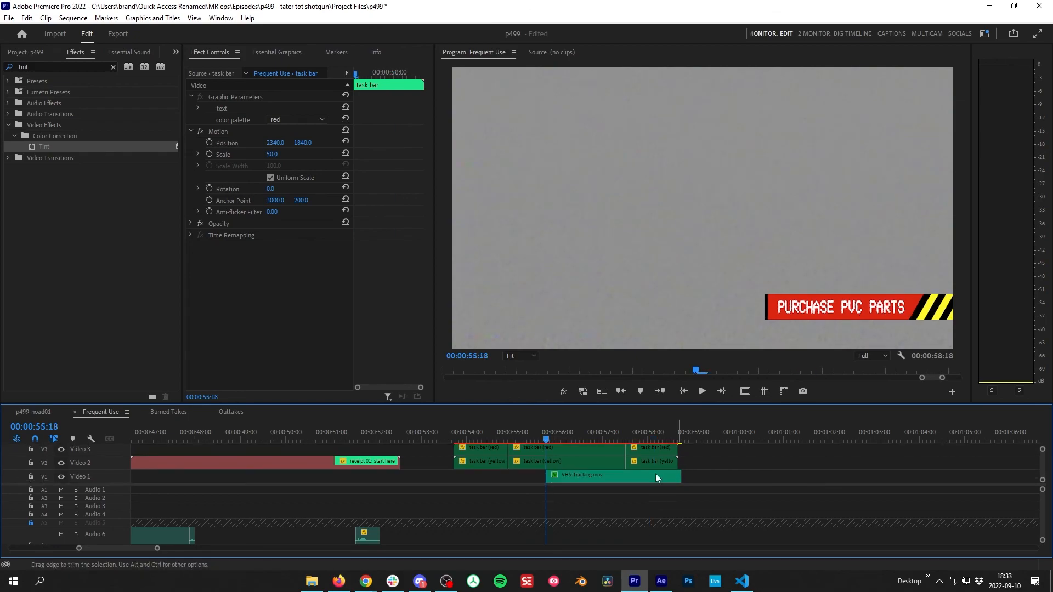
left_click_drag(547, 478, 426, 481)
left_click(741, 462)
scroll(703, 456, "up", 2)
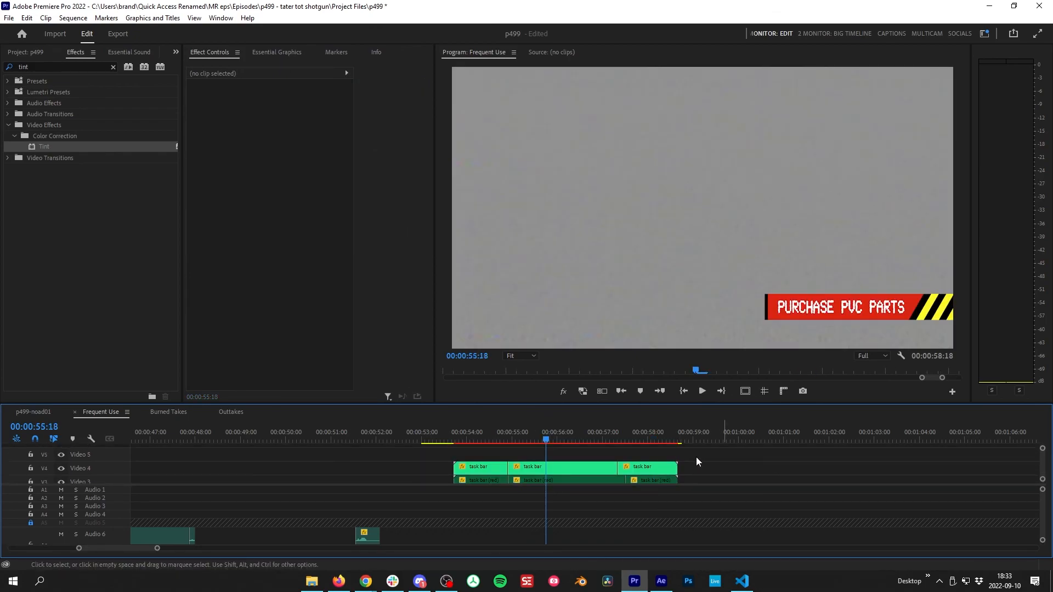
Replace the middle task bar segment's text with "change the text".
left_click(542, 458)
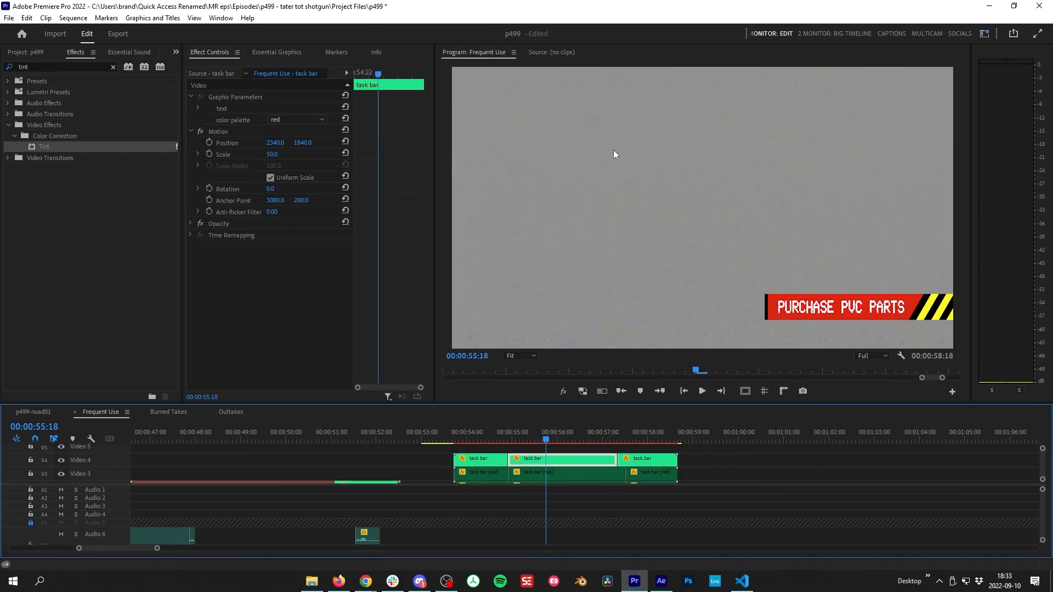
left_click(198, 109)
left_click(259, 126)
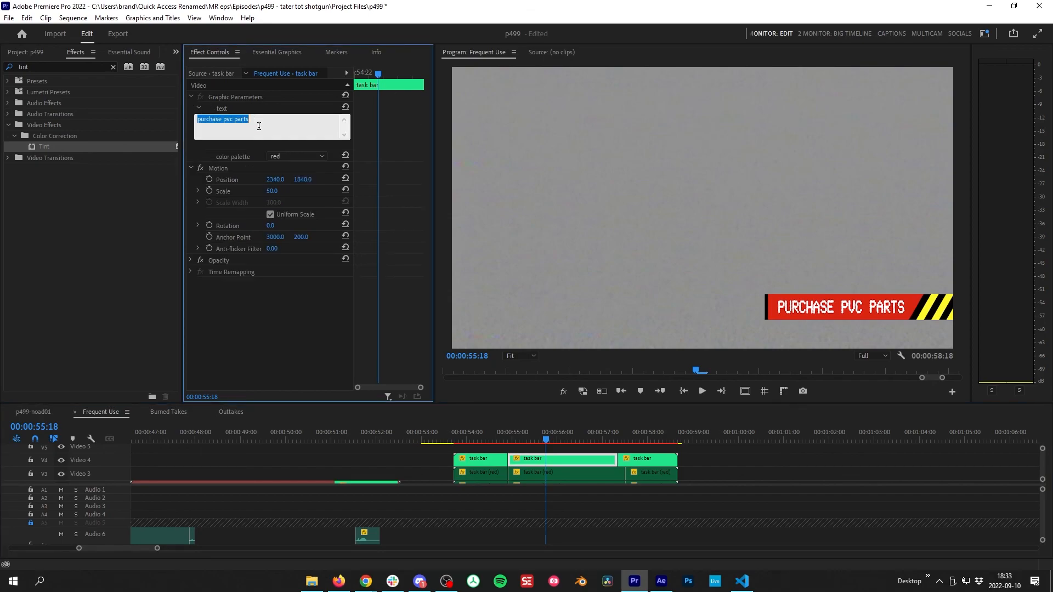
type("change the text")
left_click(317, 289)
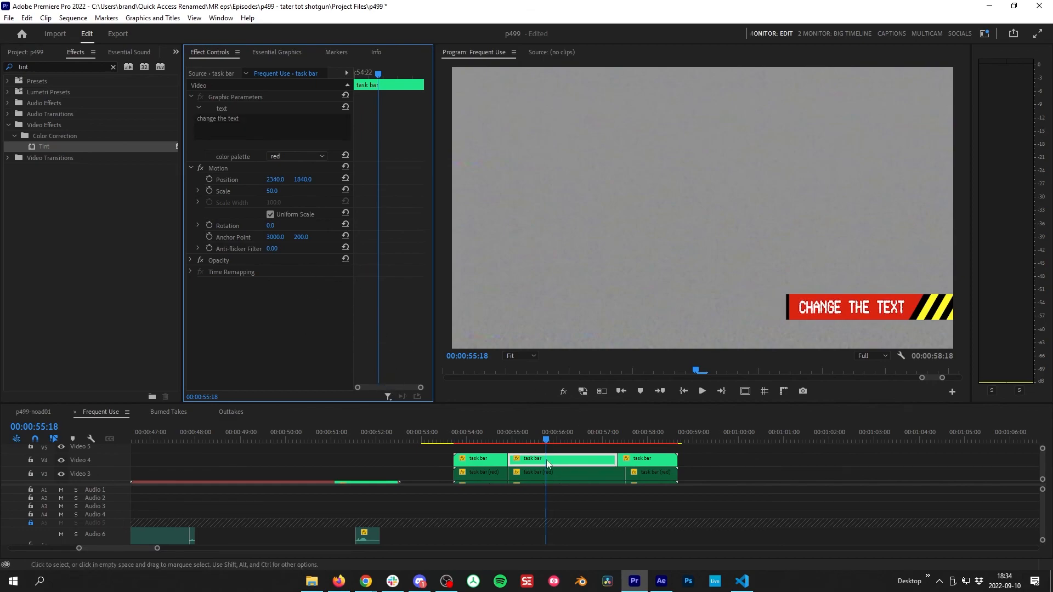
Switch the middle task bar segment's color palette to yellow and back to red.
left_click(572, 466)
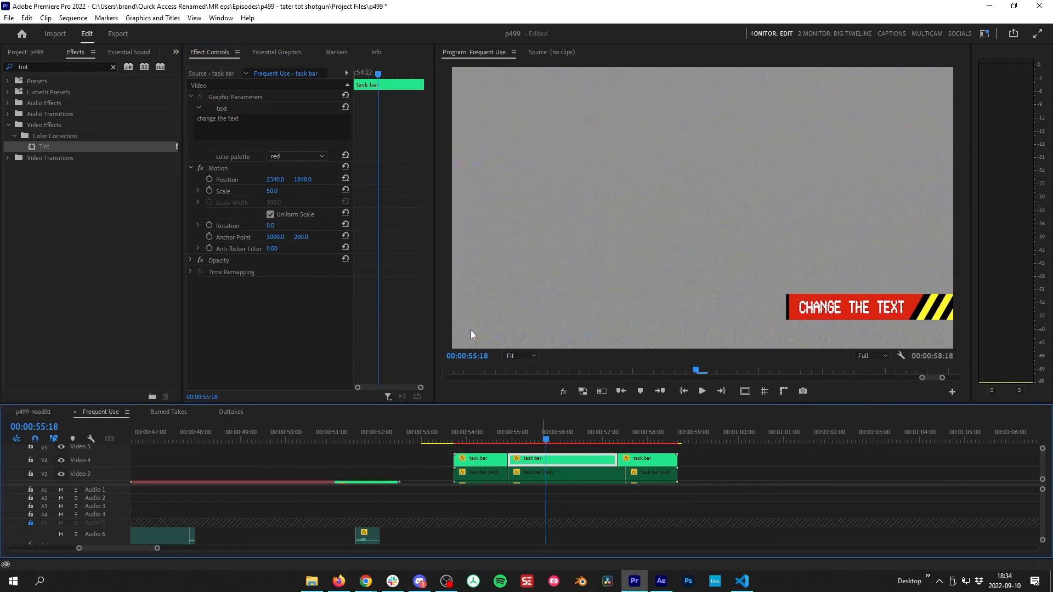
left_click(270, 159)
left_click(290, 174)
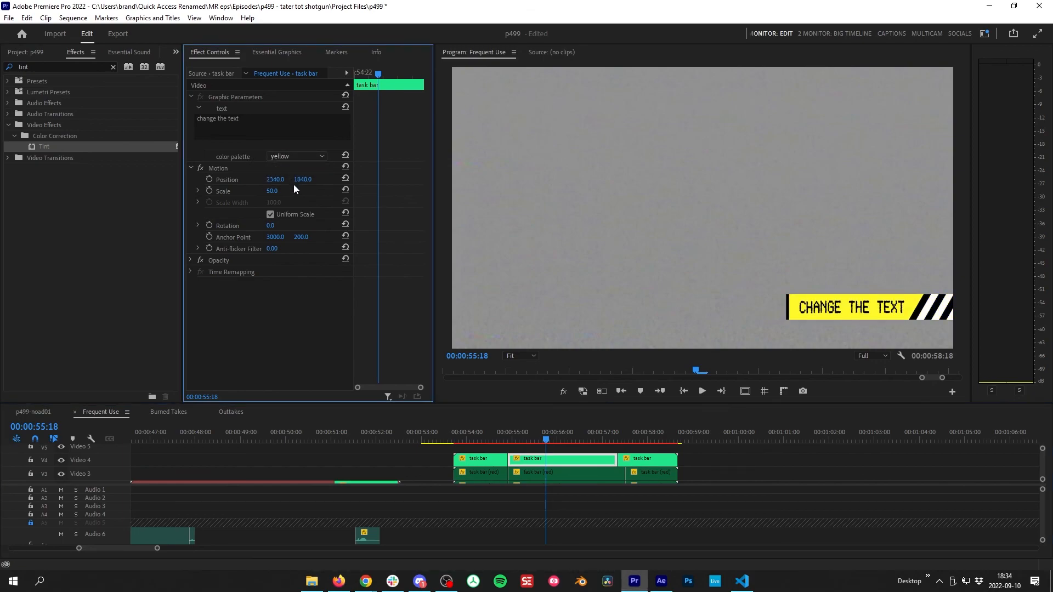
left_click(298, 157)
left_click(289, 171)
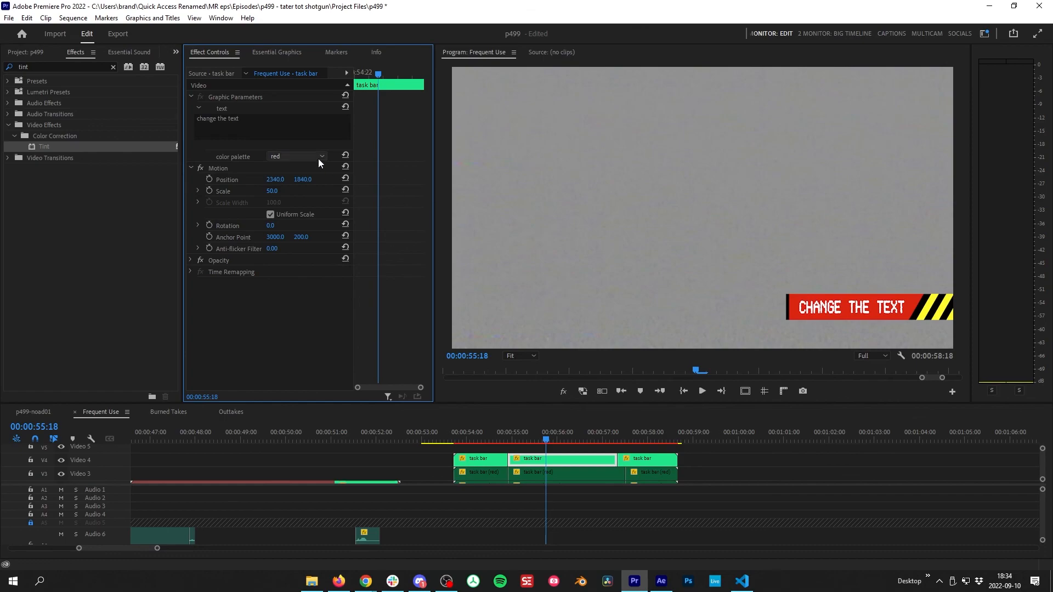
Set the middle task bar segment's text to "you love to see it, folks" and its color palette to yellow.
left_click(289, 119)
type("you love ")
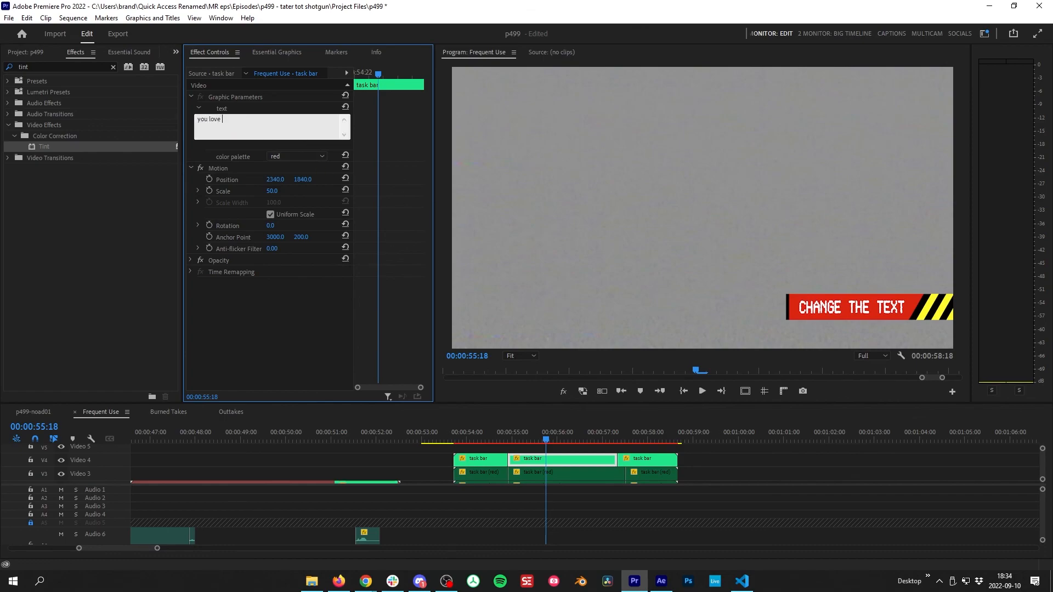
type("to see it, folks")
left_click(375, 129)
left_click(560, 436)
left_click(289, 156)
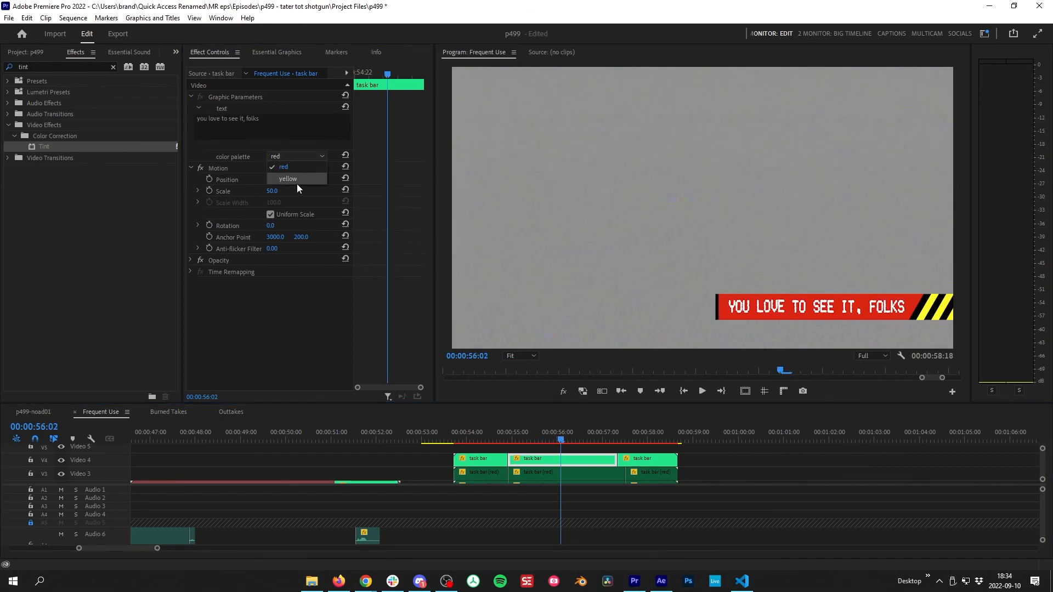
left_click(297, 183)
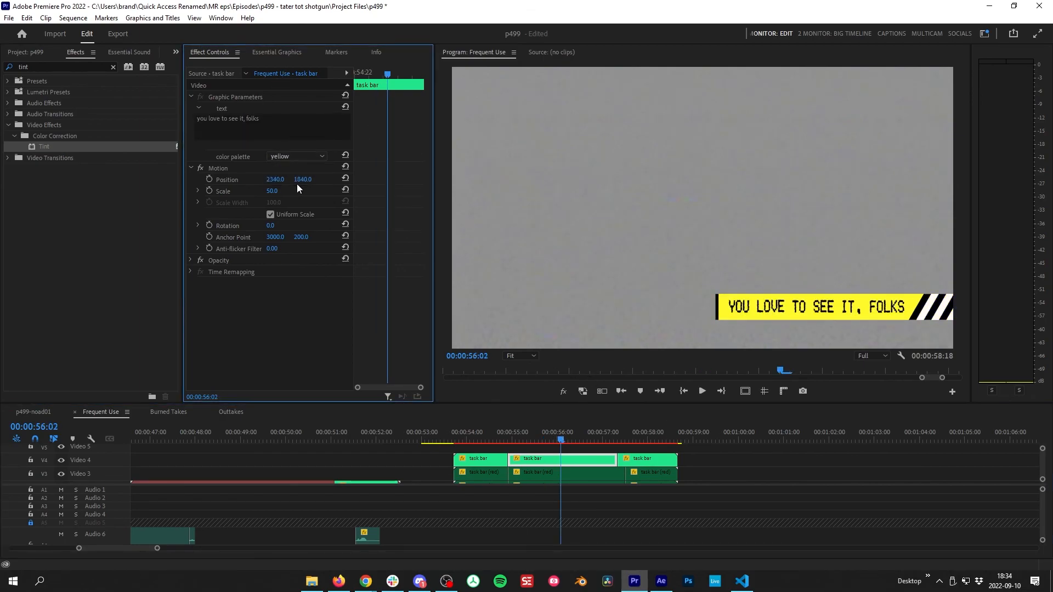
Align the cut between the middle and last task bar segments with the old clips' cut, and delete the disabled red and yellow task bar clips.
left_click(491, 438)
left_click(484, 463)
left_click(647, 459)
left_click(523, 439)
left_click(697, 461)
left_click_drag(540, 438, 581, 440)
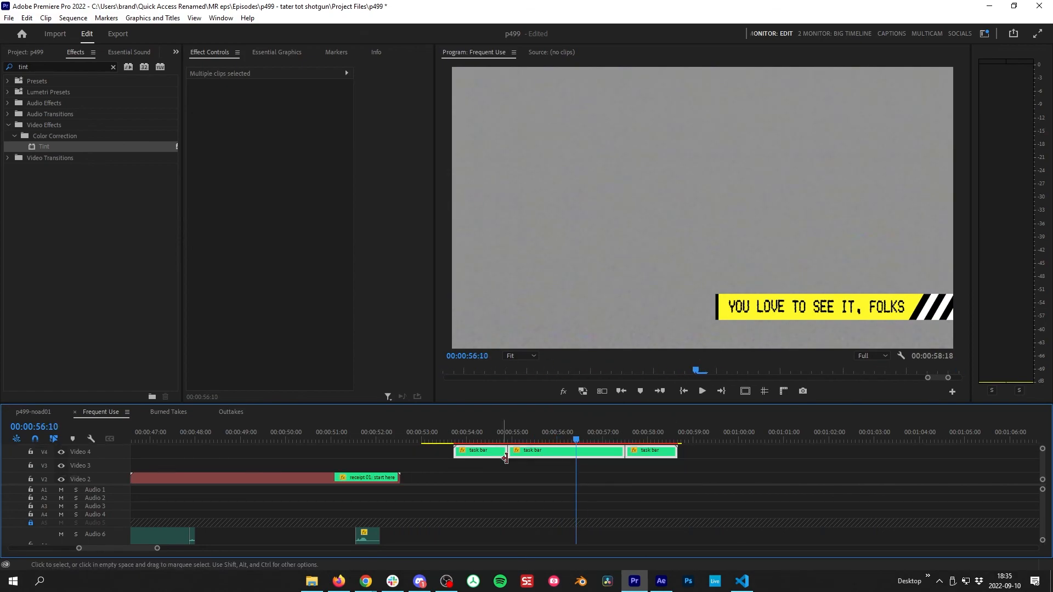
Move the three new task bar segments from Video 4 down to Video 2.
scroll(506, 457, "down", 1)
left_click_drag(551, 451, 556, 471)
Change the middle task bar segment's text to "thanks for watching".
left_click(580, 472)
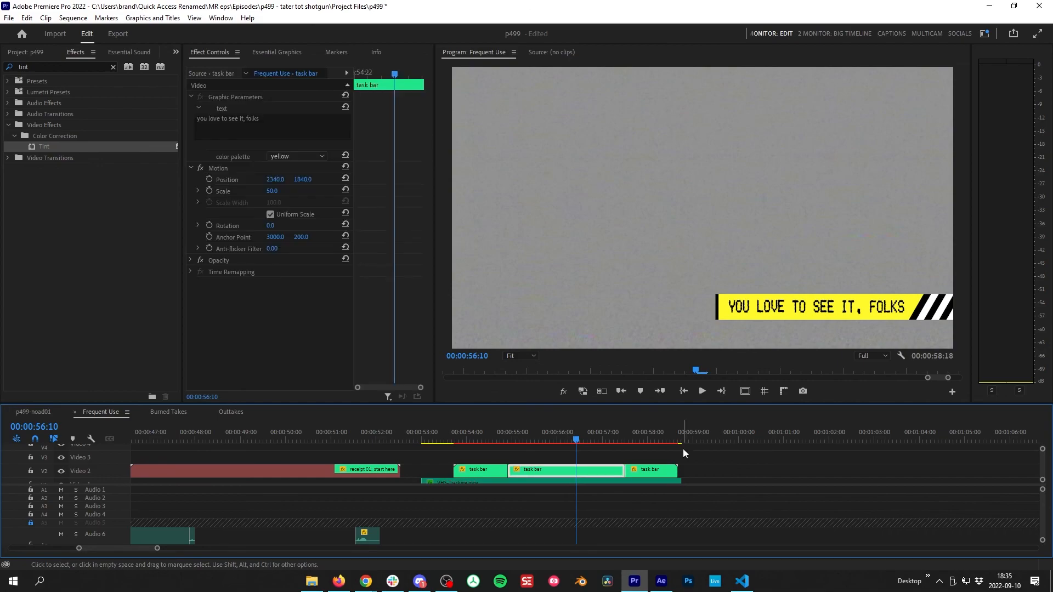
left_click_drag(474, 440, 503, 433)
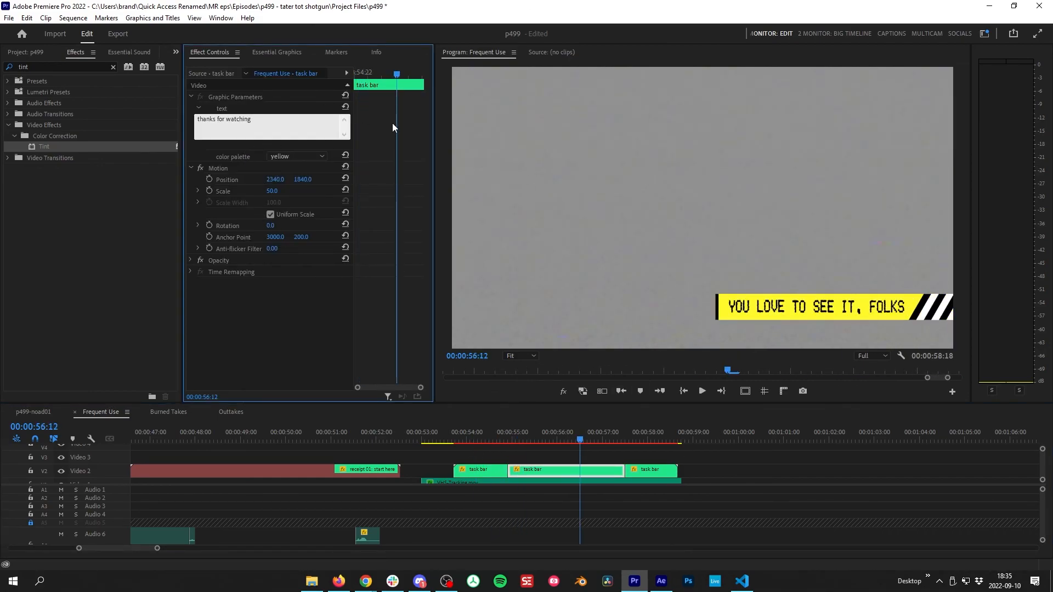
left_click(291, 324)
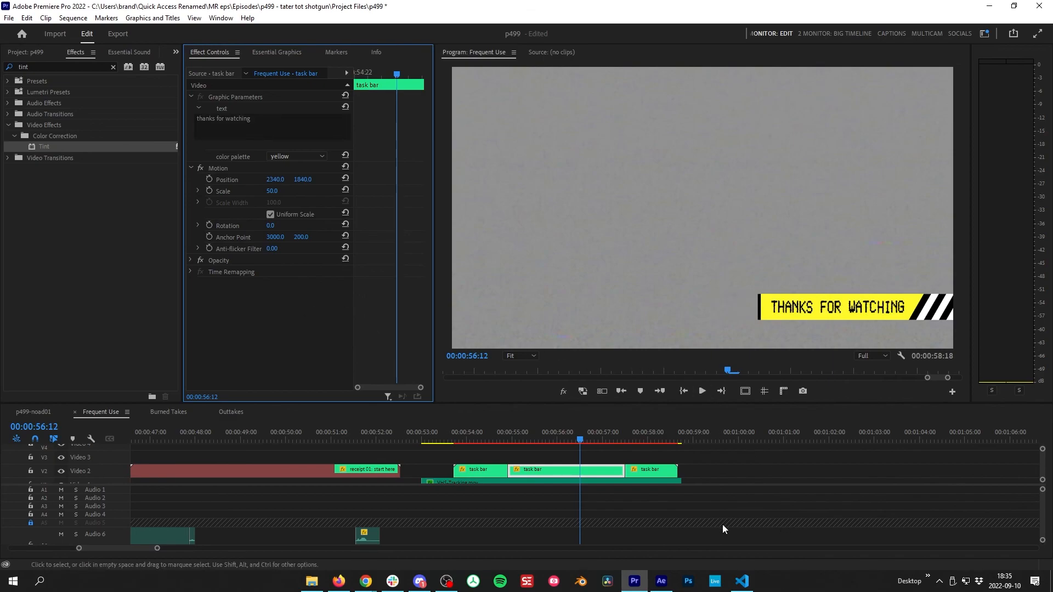